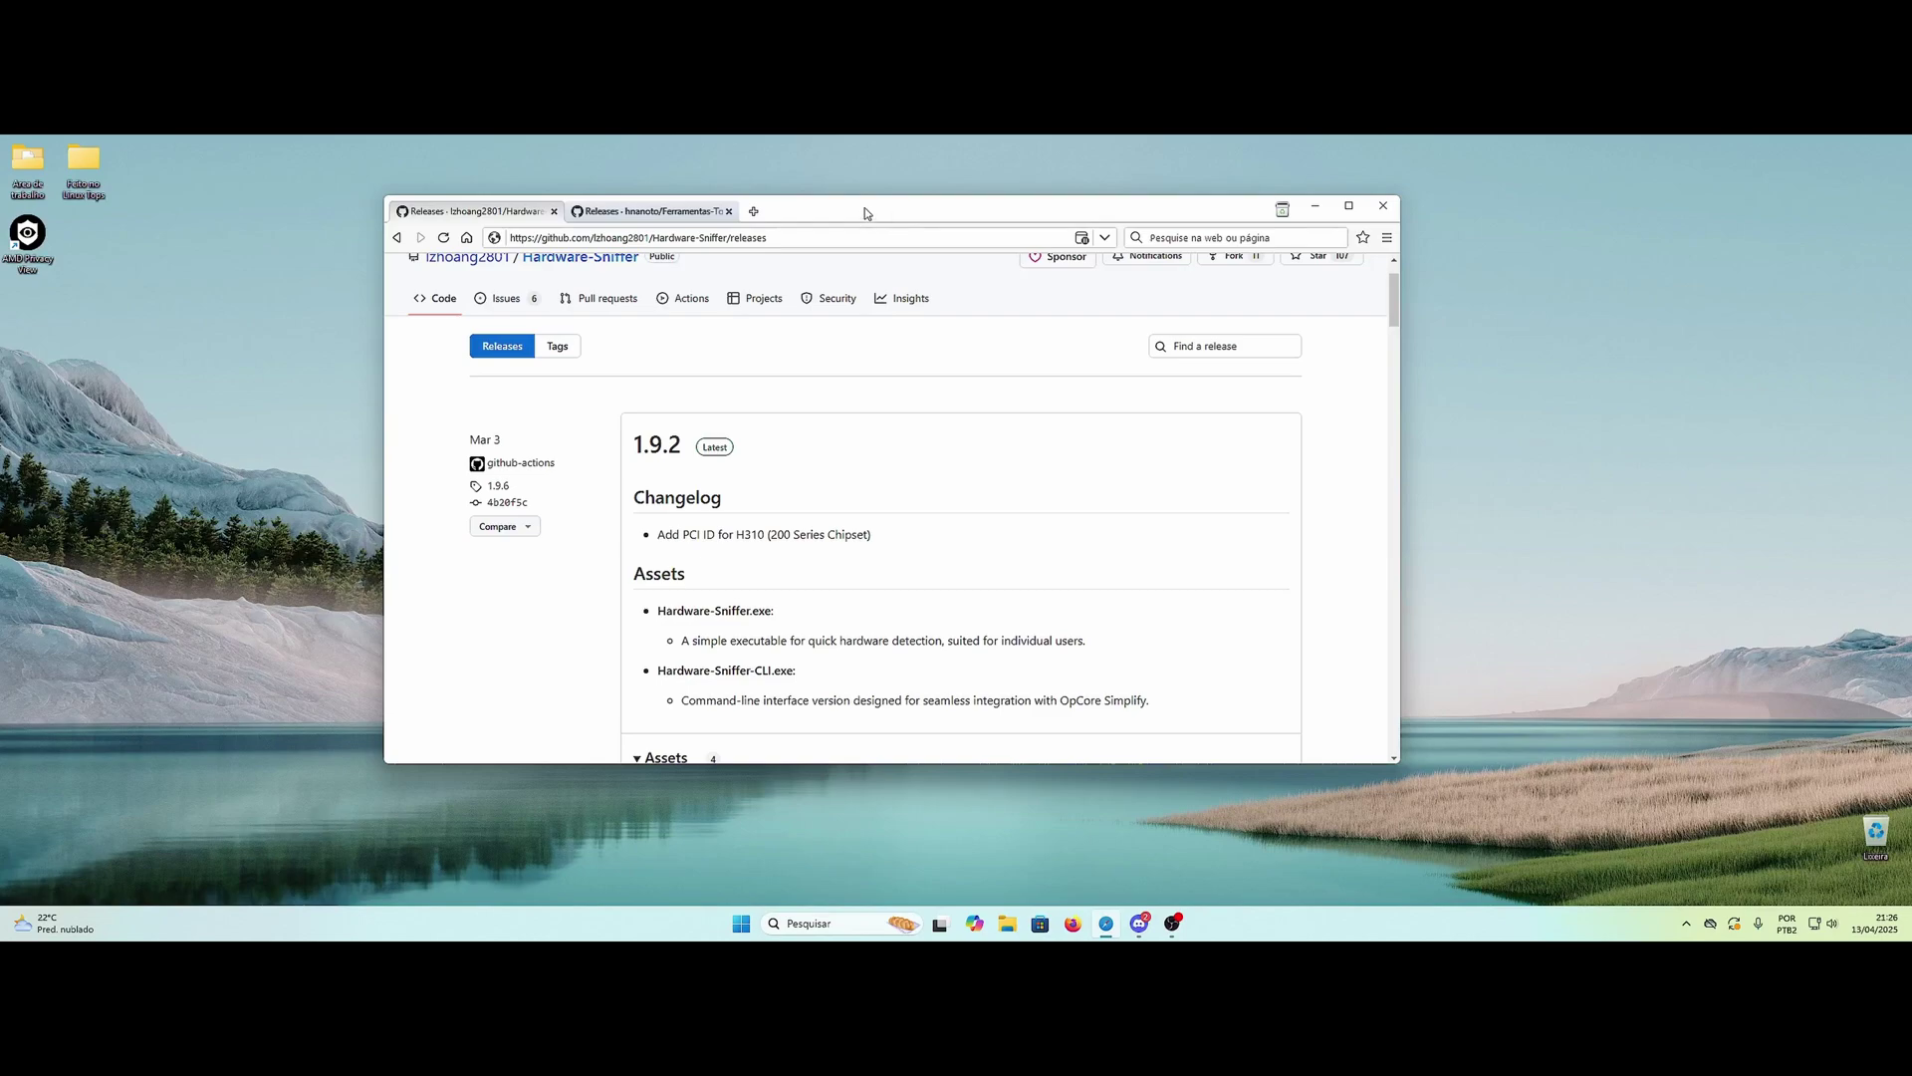
Step: Return to the Hardware-Sniffer releases page and scroll down to its Assets list
left_click_drag(862, 213, 795, 215)
left_click(582, 211)
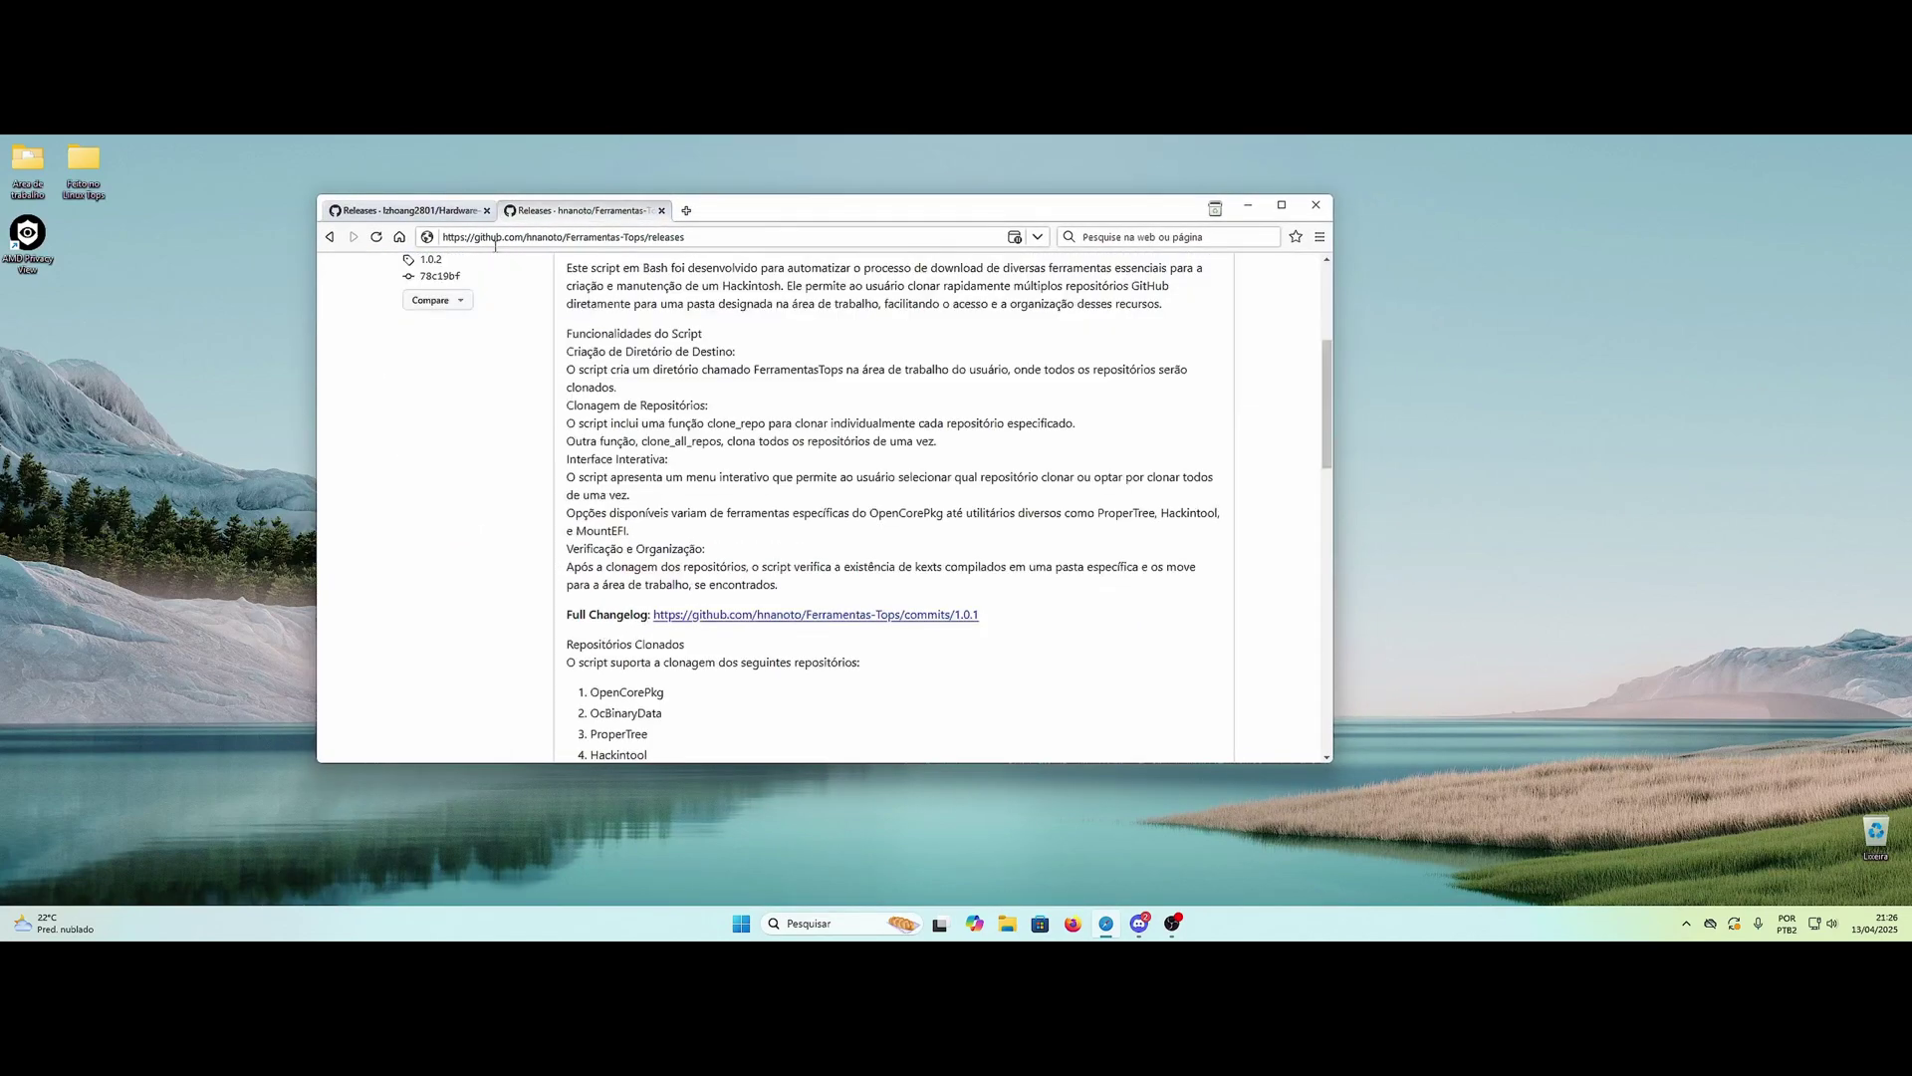
left_click(418, 211)
scroll(757, 428, "up", 1)
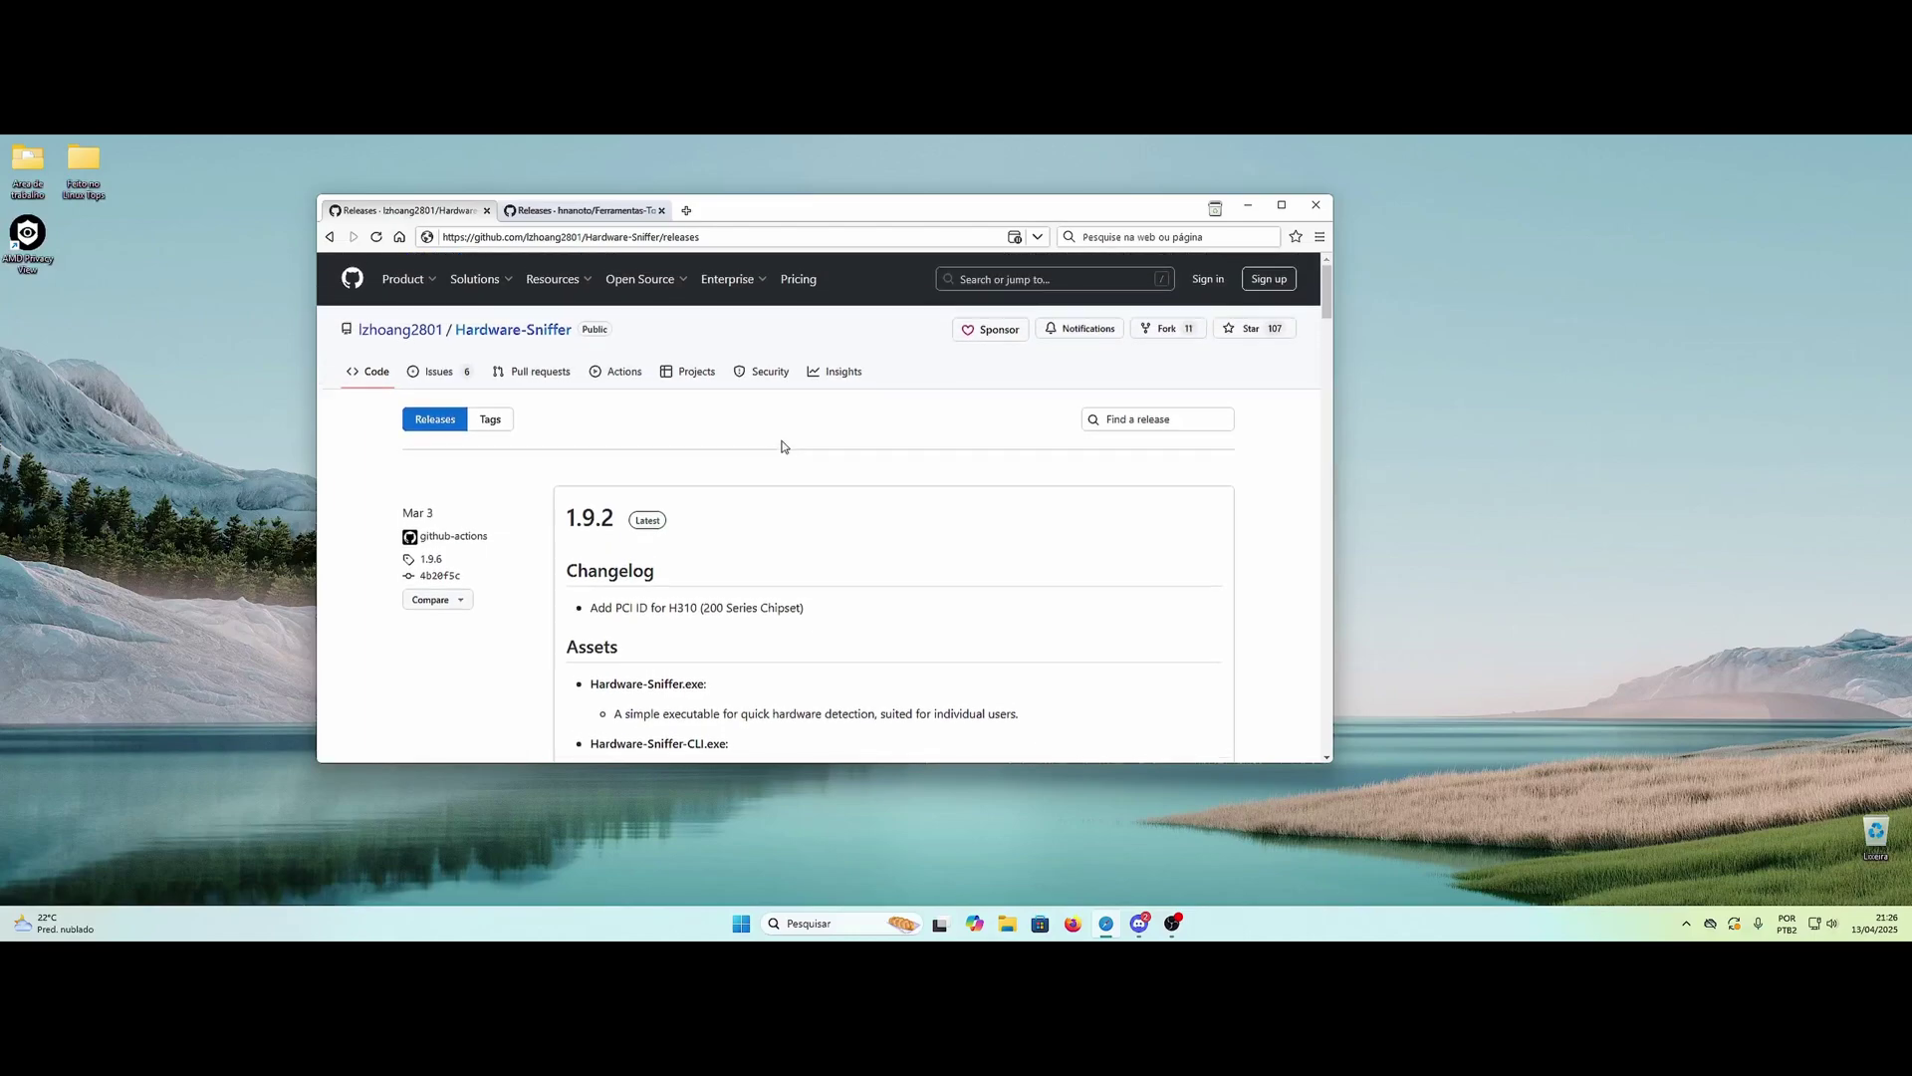
scroll(780, 443, "down", 3)
scroll(721, 539, "down", 1)
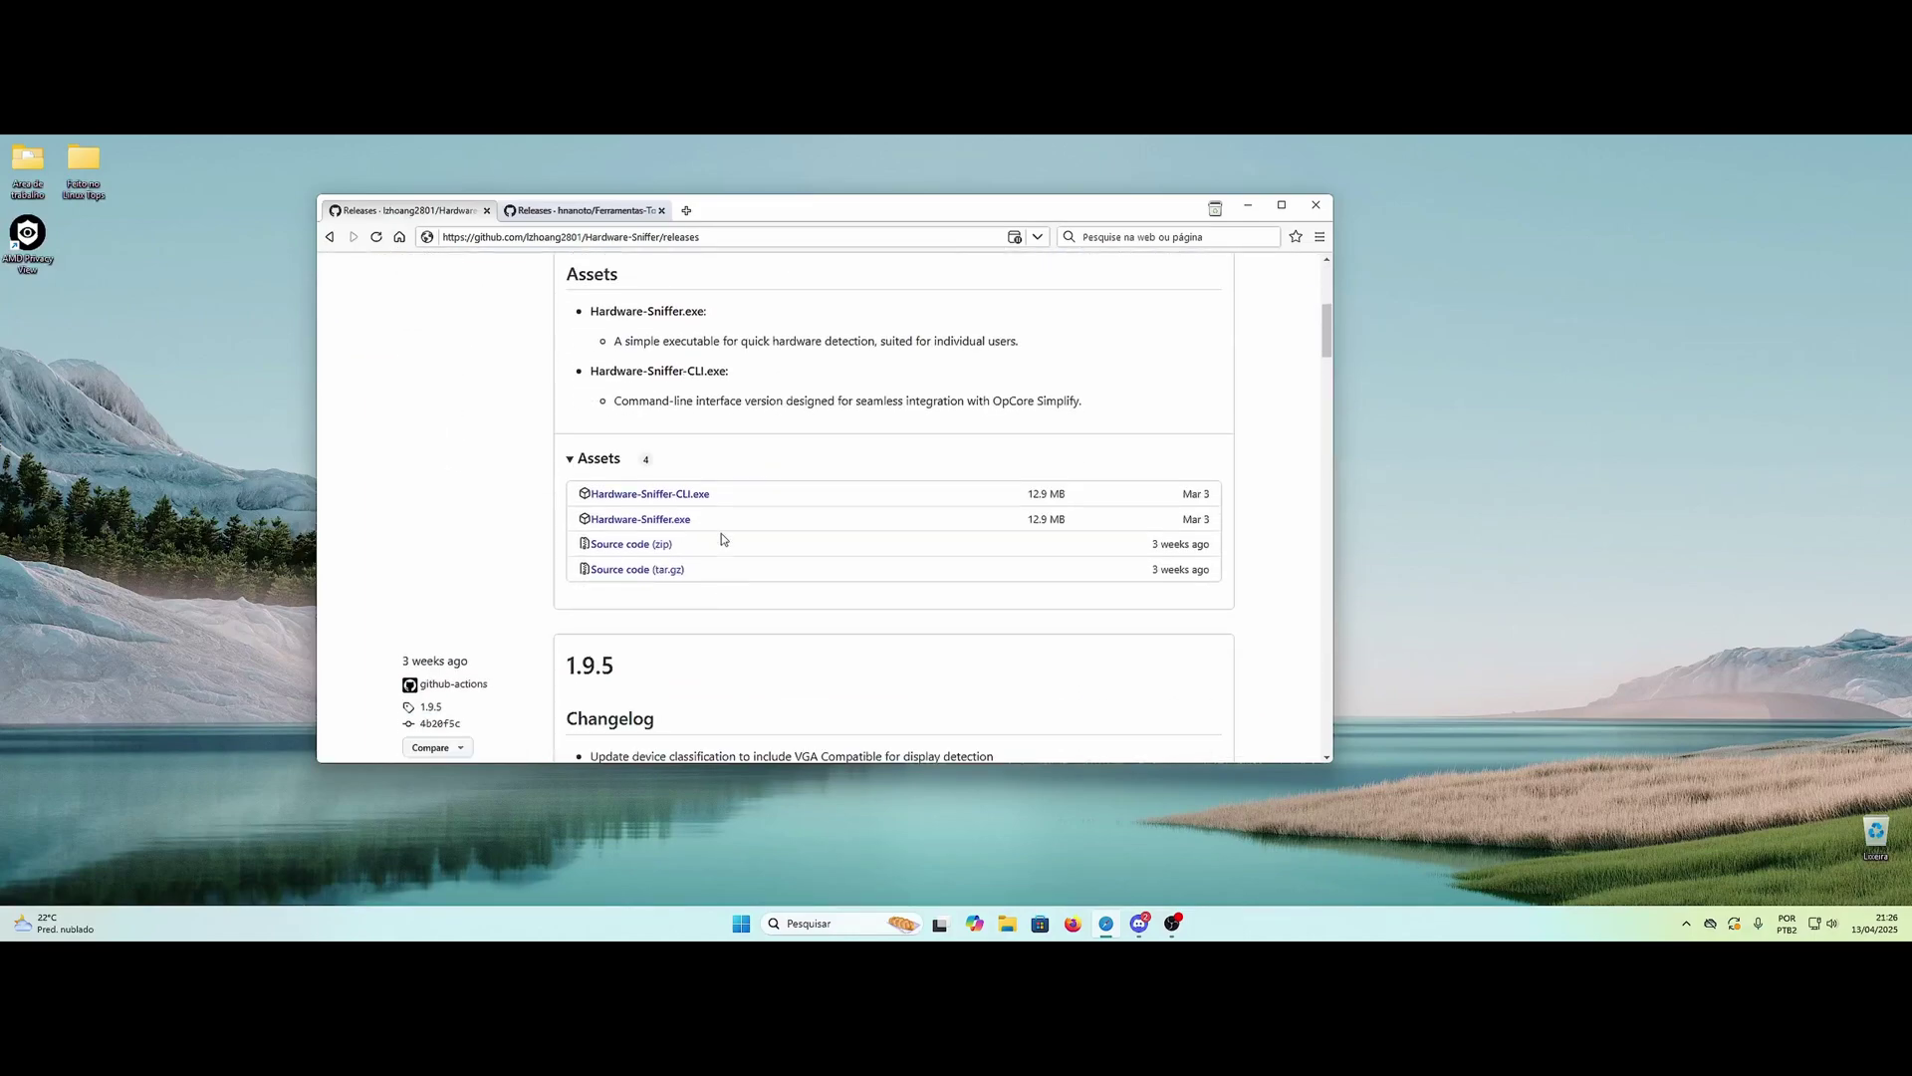
Step: Download Hardware-Sniffer.exe and open the Downloads folder holding it
left_click(659, 528)
left_click(950, 506)
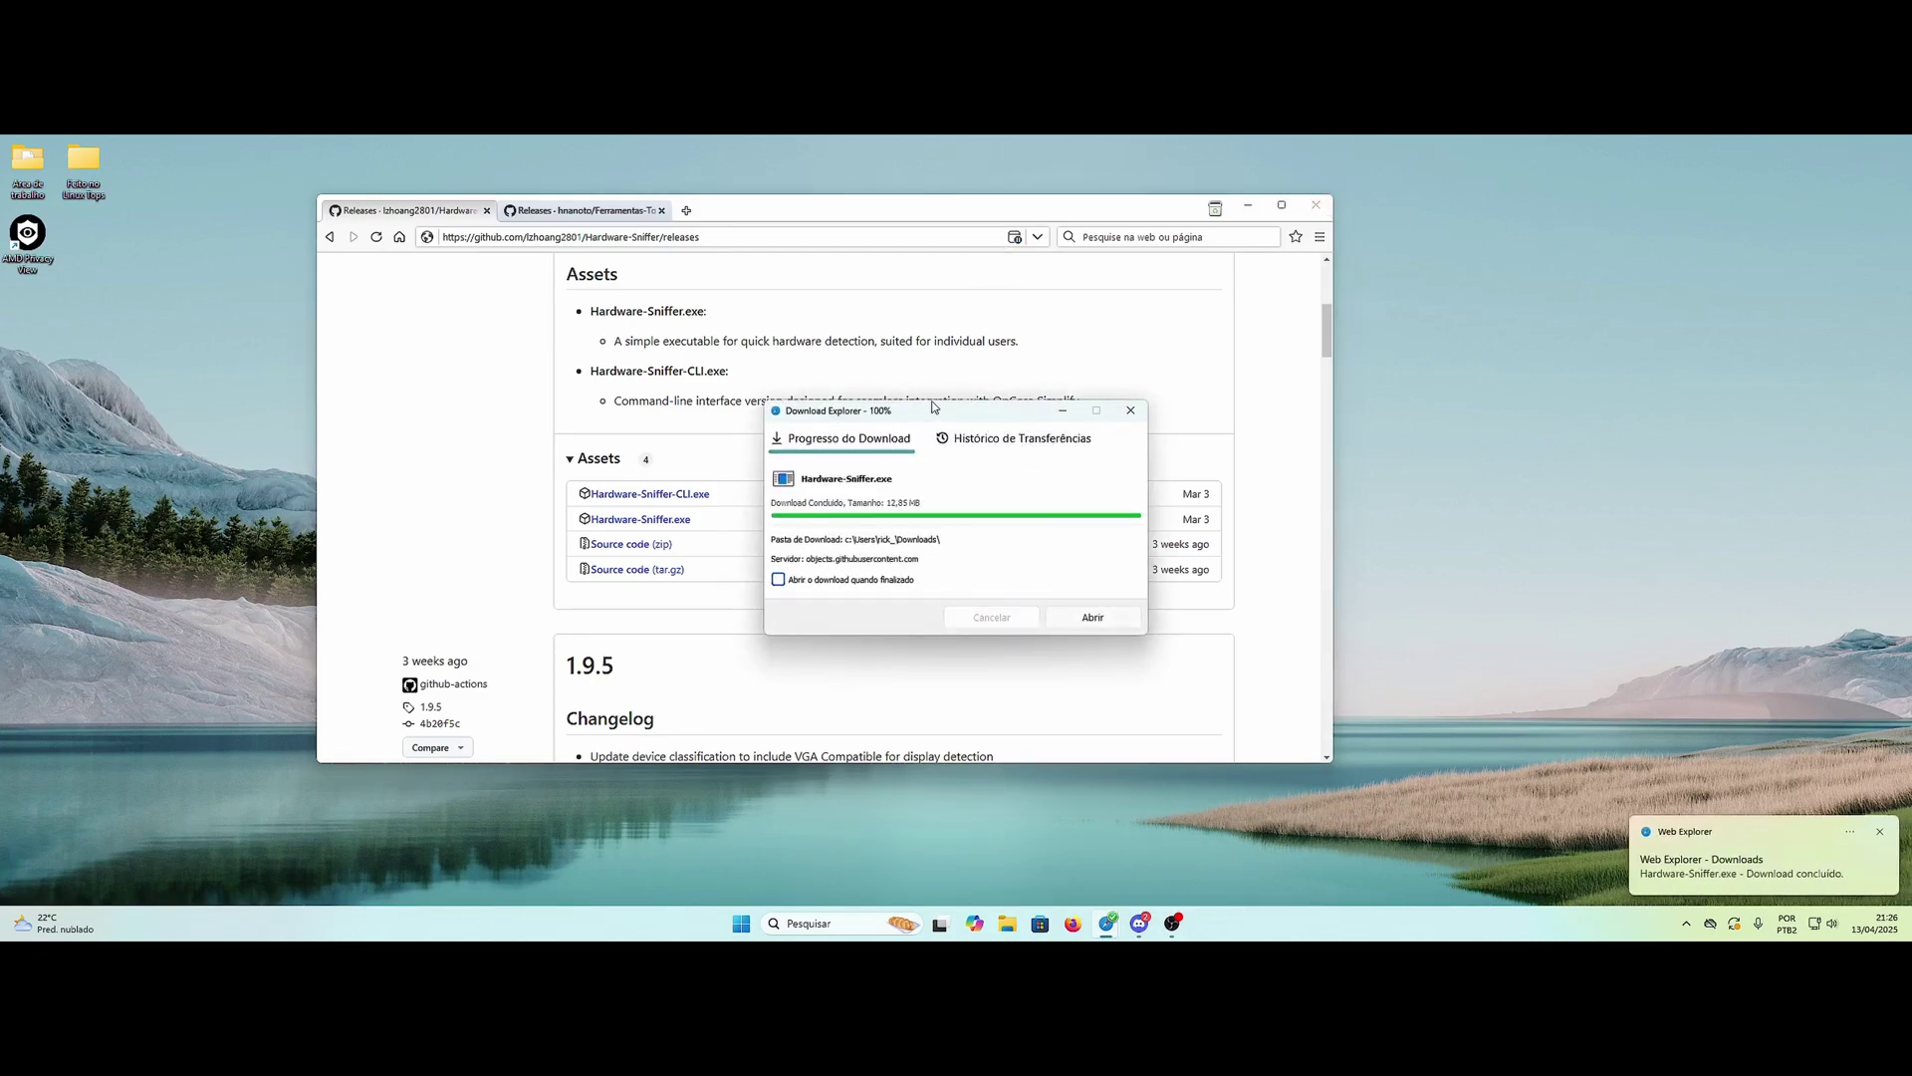
left_click(1098, 616)
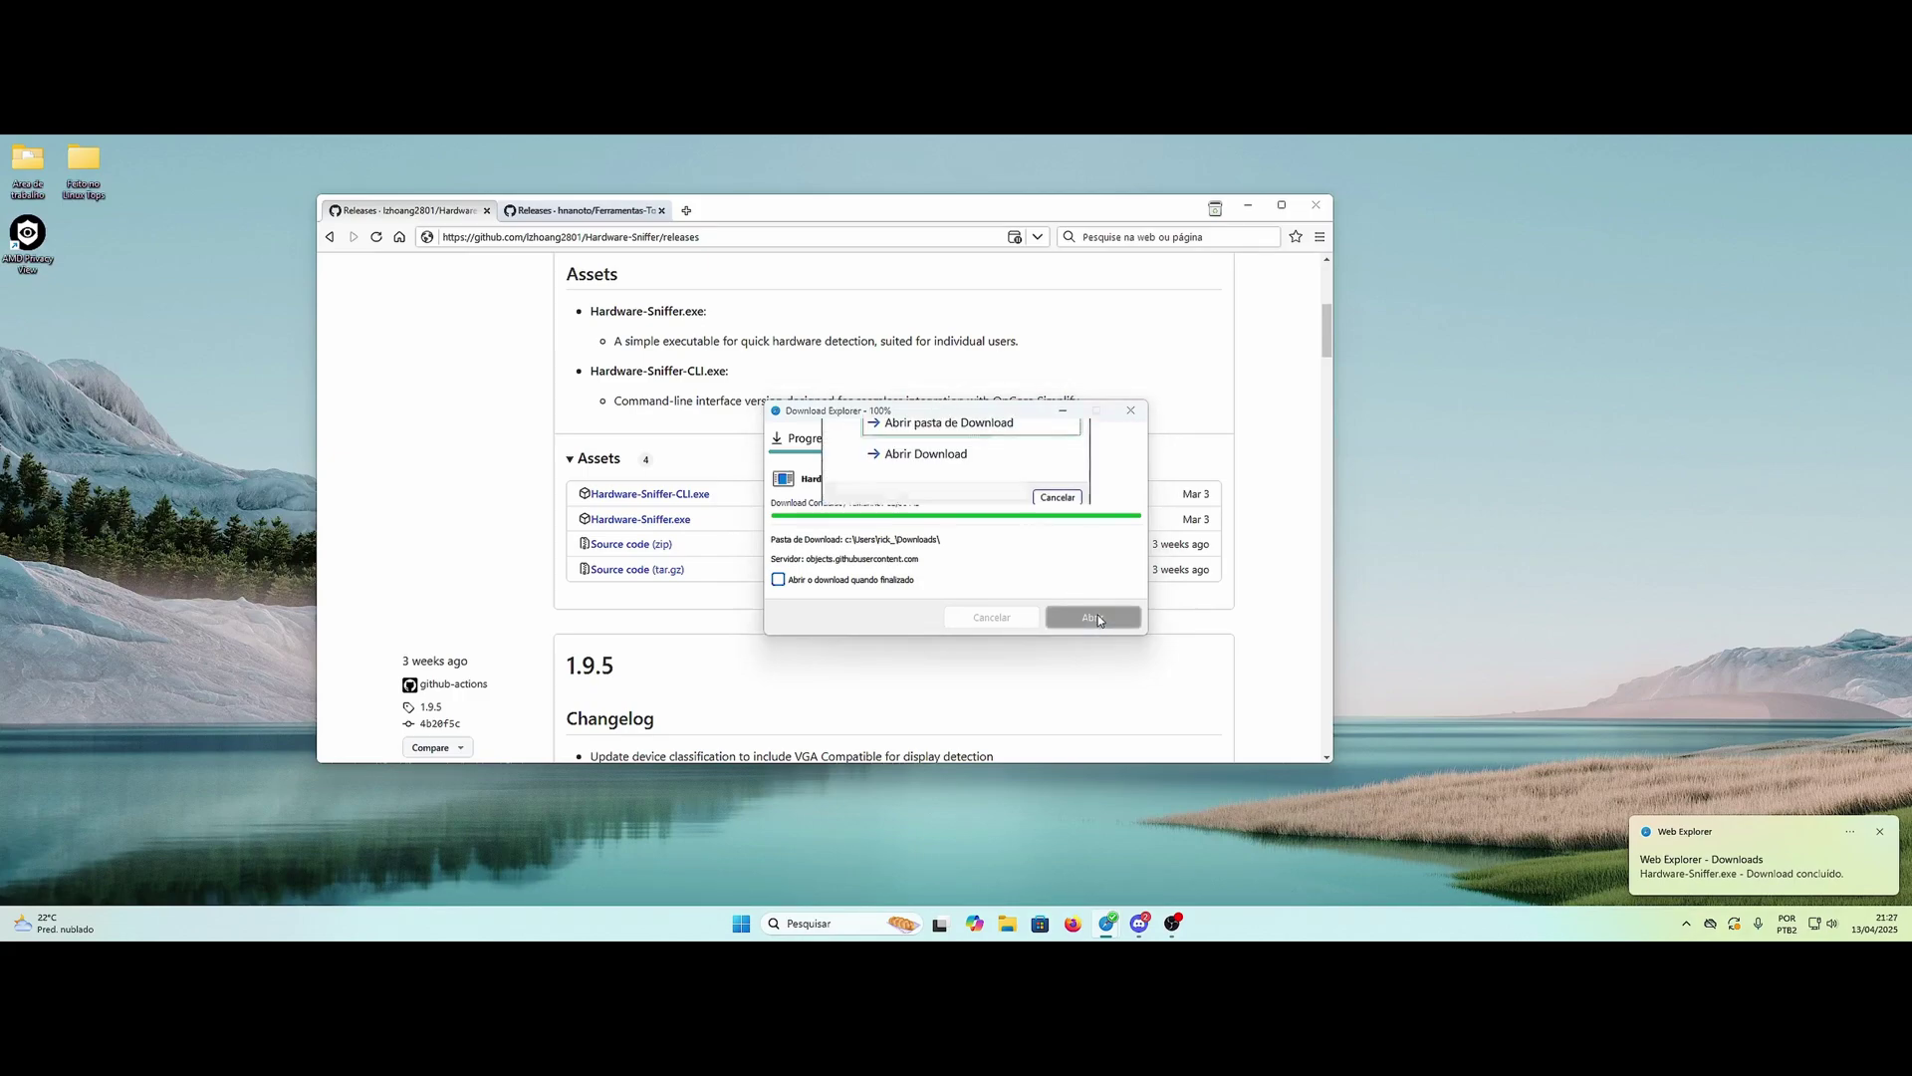
left_click(995, 494)
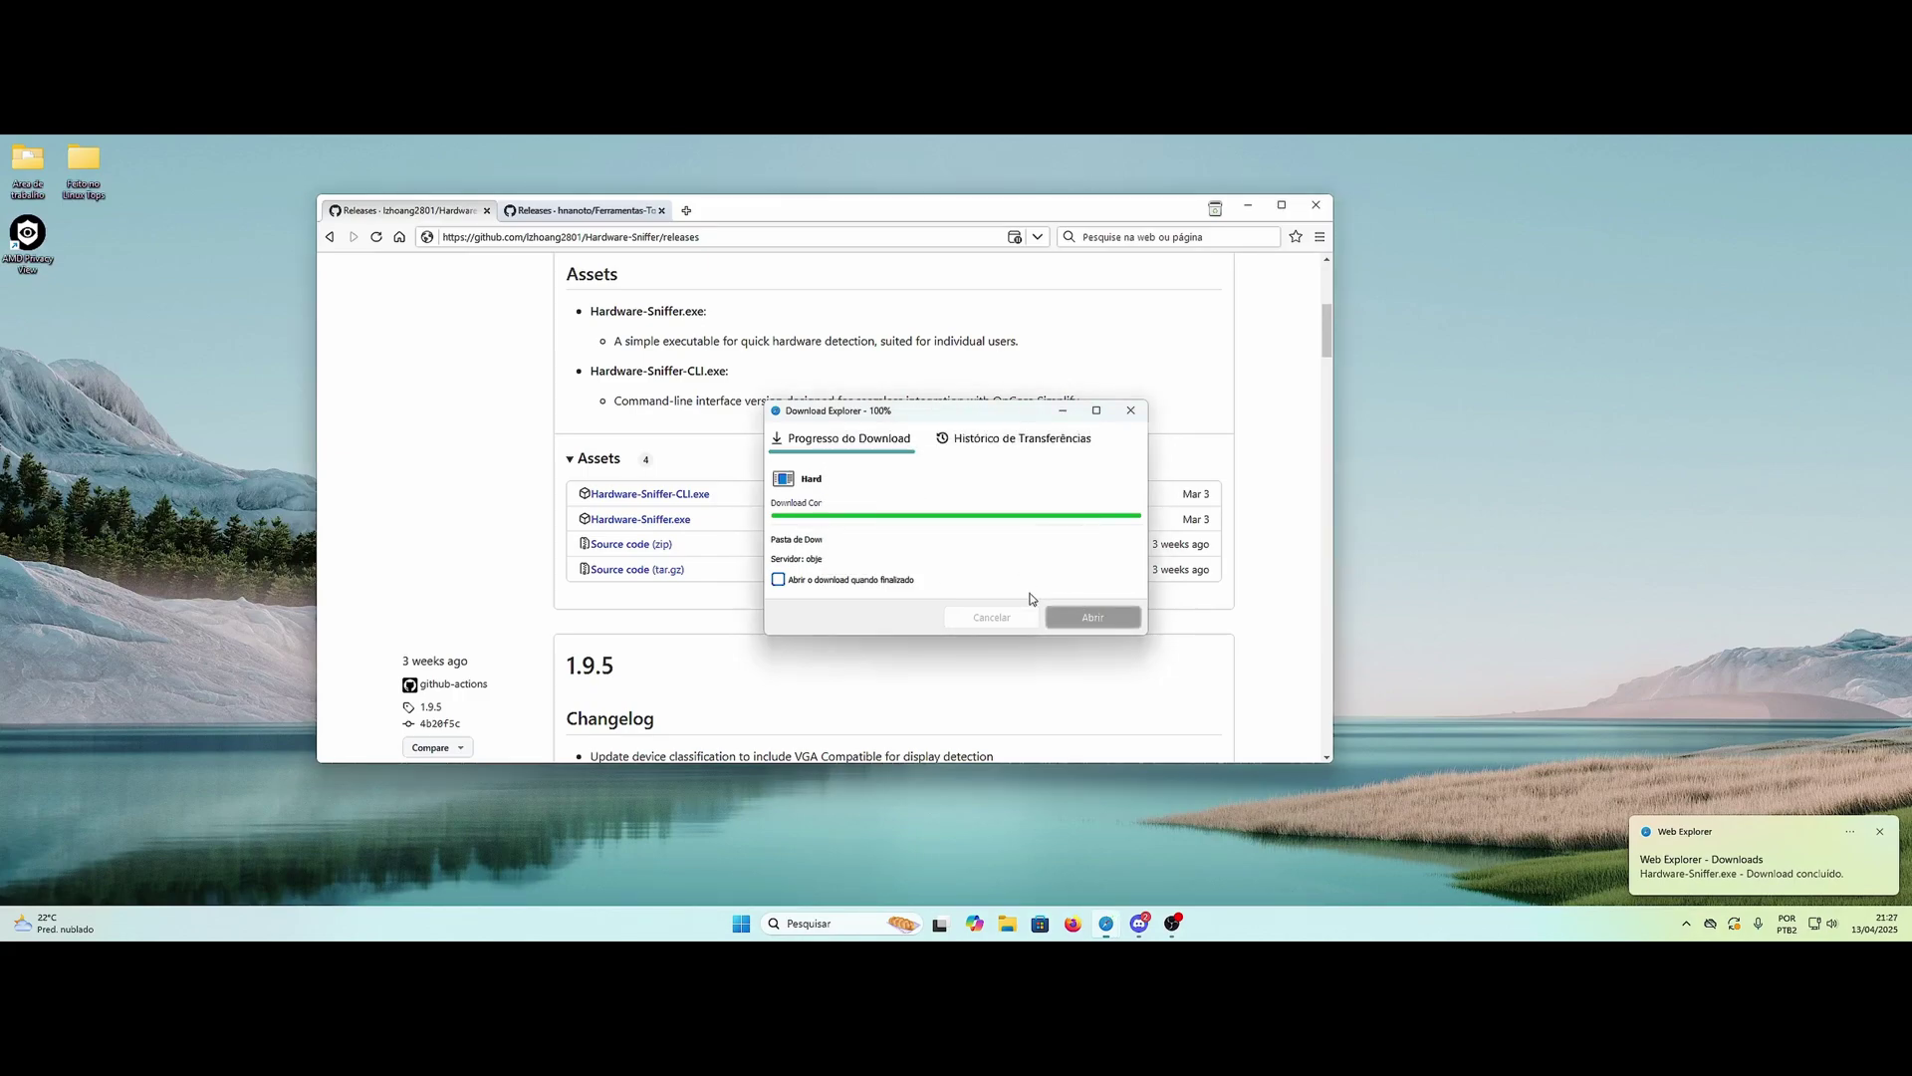
Step: Run Hardware-Sniffer.exe from Downloads as administrator, triggering the SmartScreen warning
mouse_move(600, 266)
left_mouse_down()
mouse_move(583, 257)
mouse_move(1169, 343)
left_mouse_up()
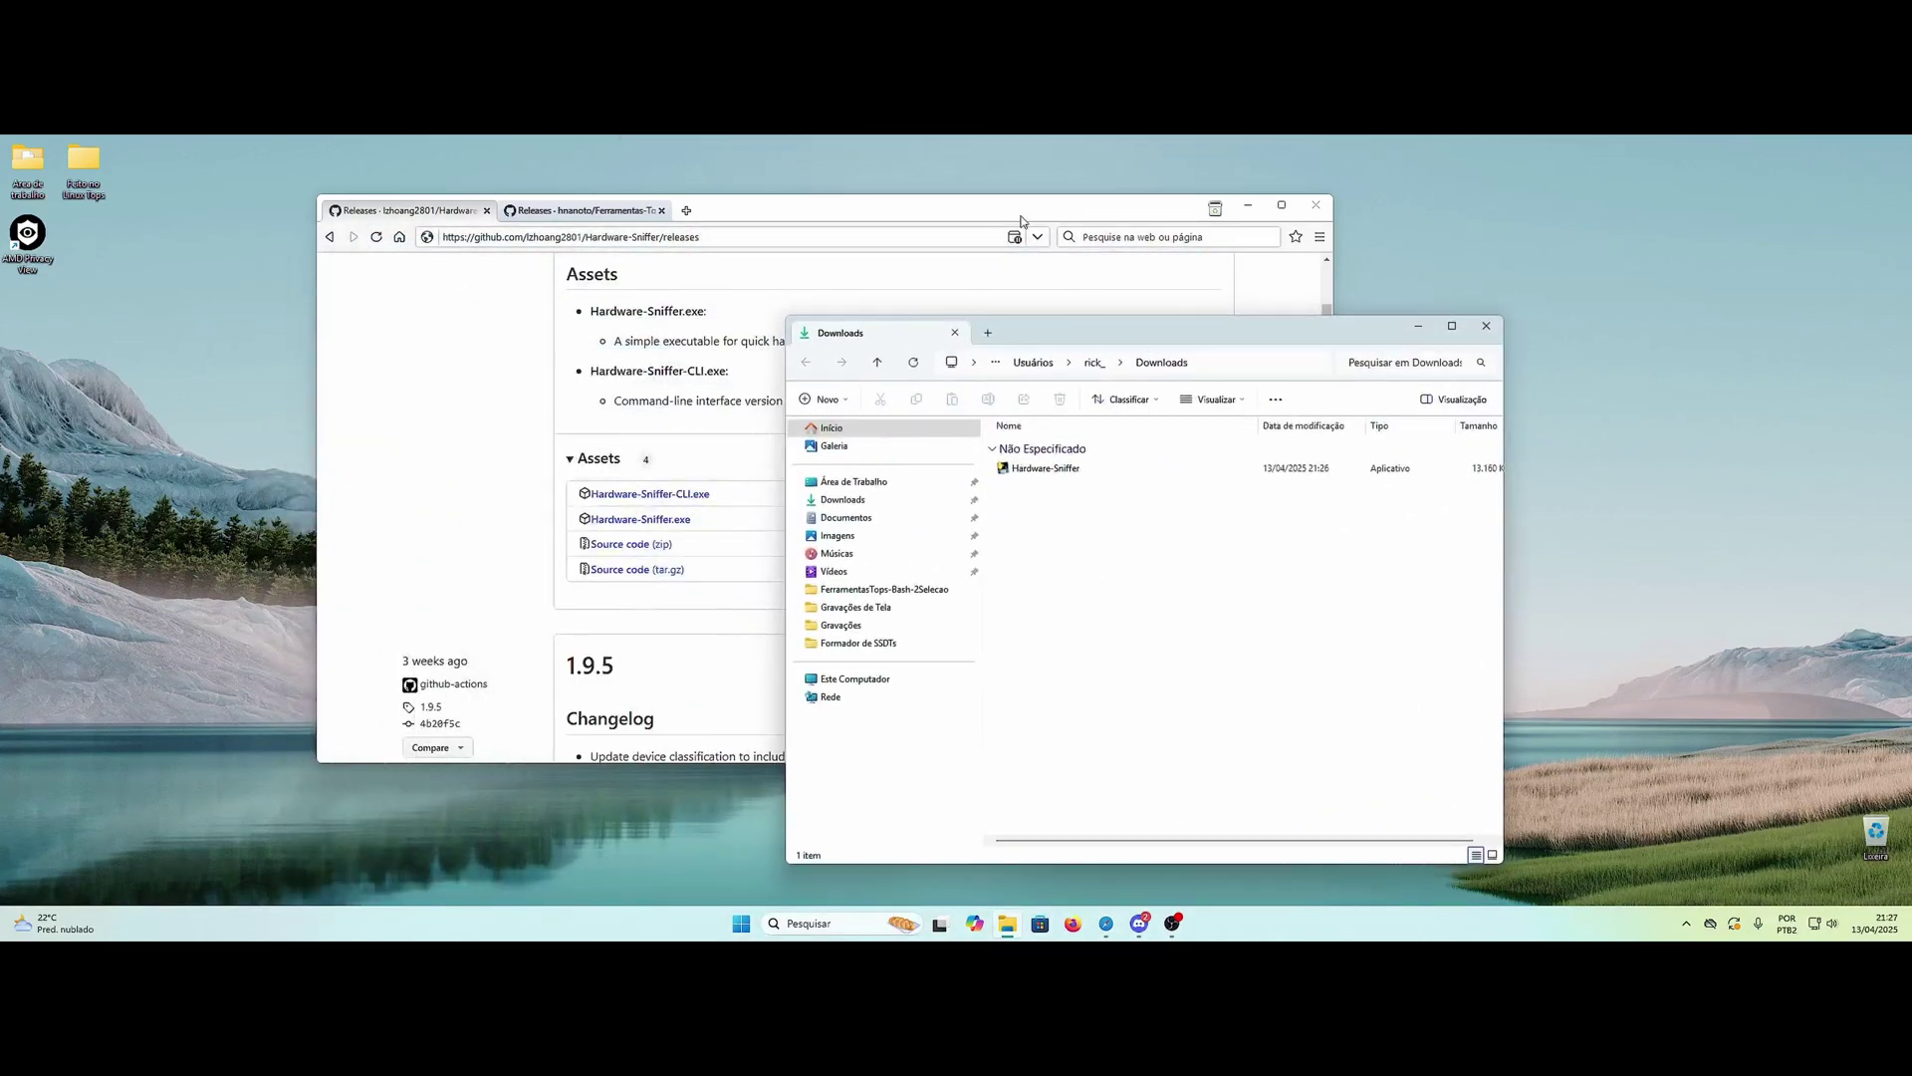
left_click_drag(994, 203, 936, 207)
left_click(1362, 670)
left_click_drag(1175, 325, 1134, 287)
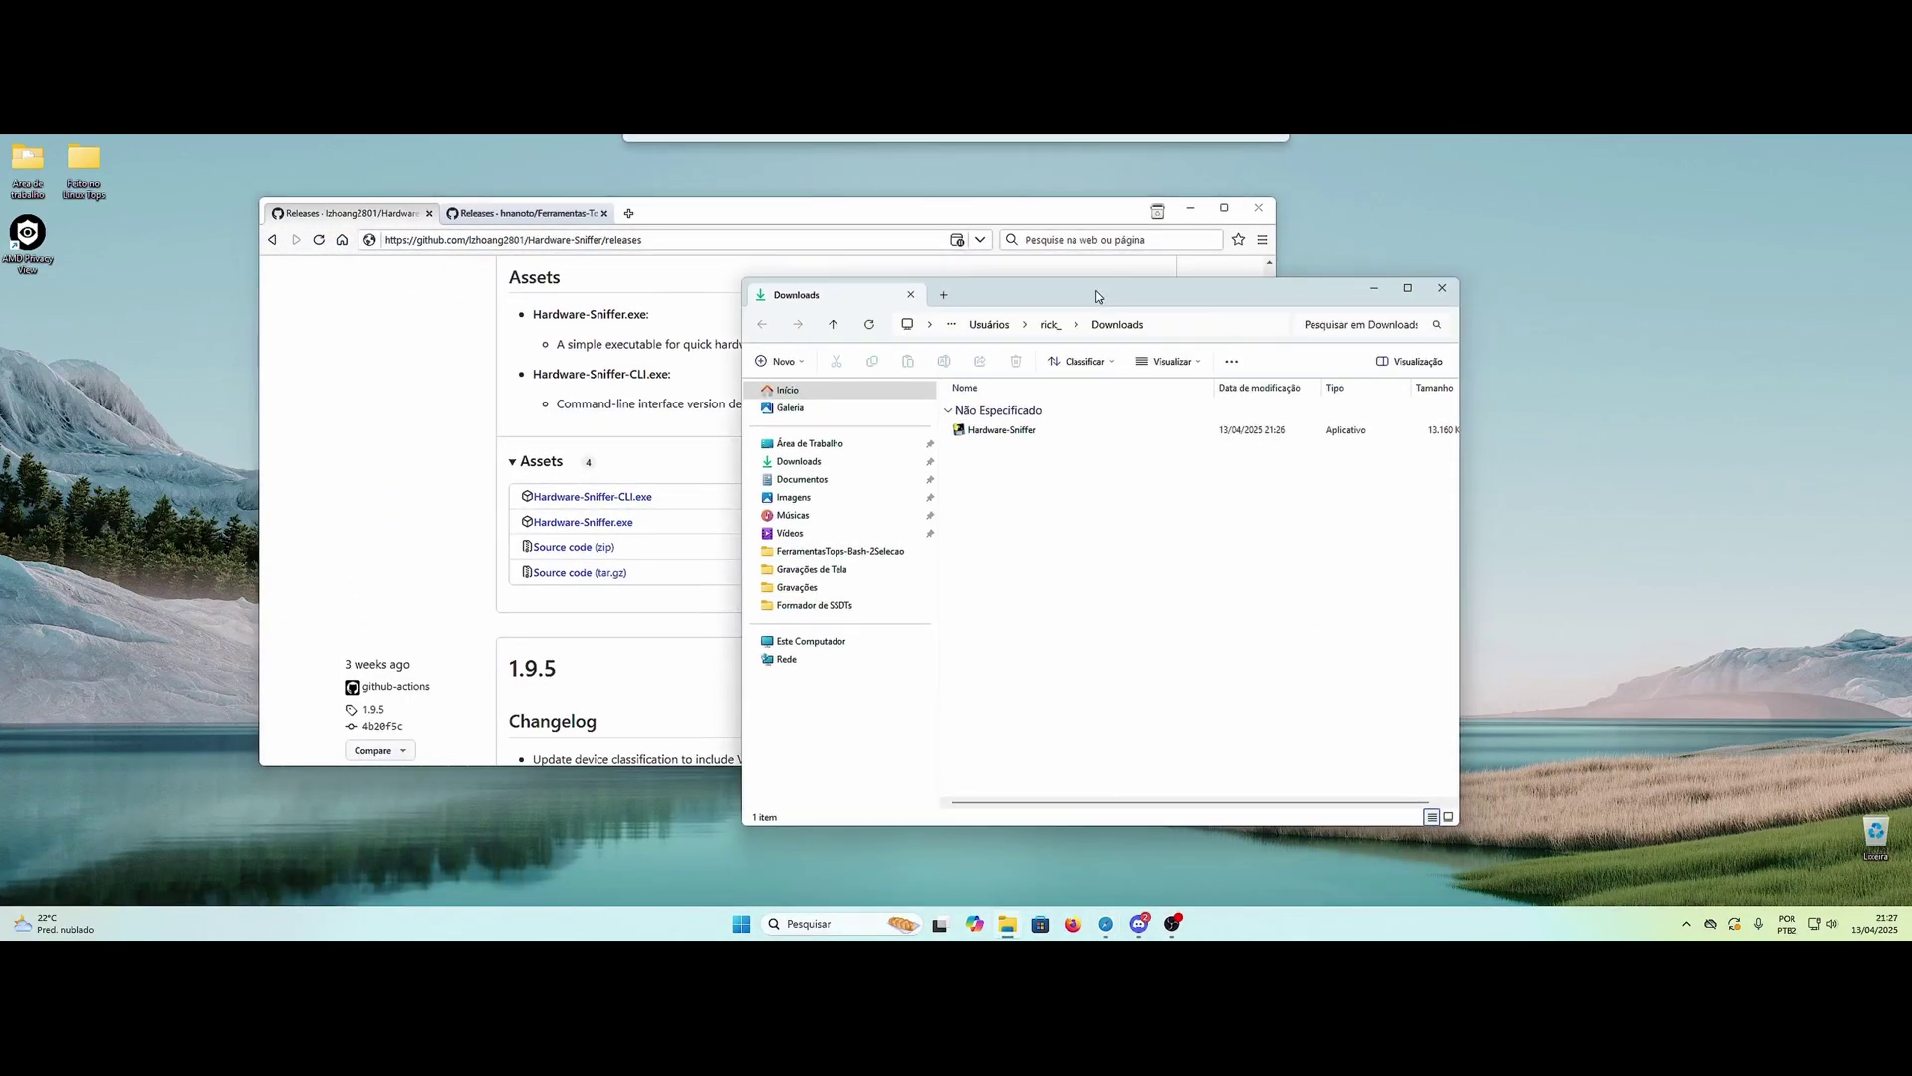
left_click_drag(1001, 298, 1027, 307)
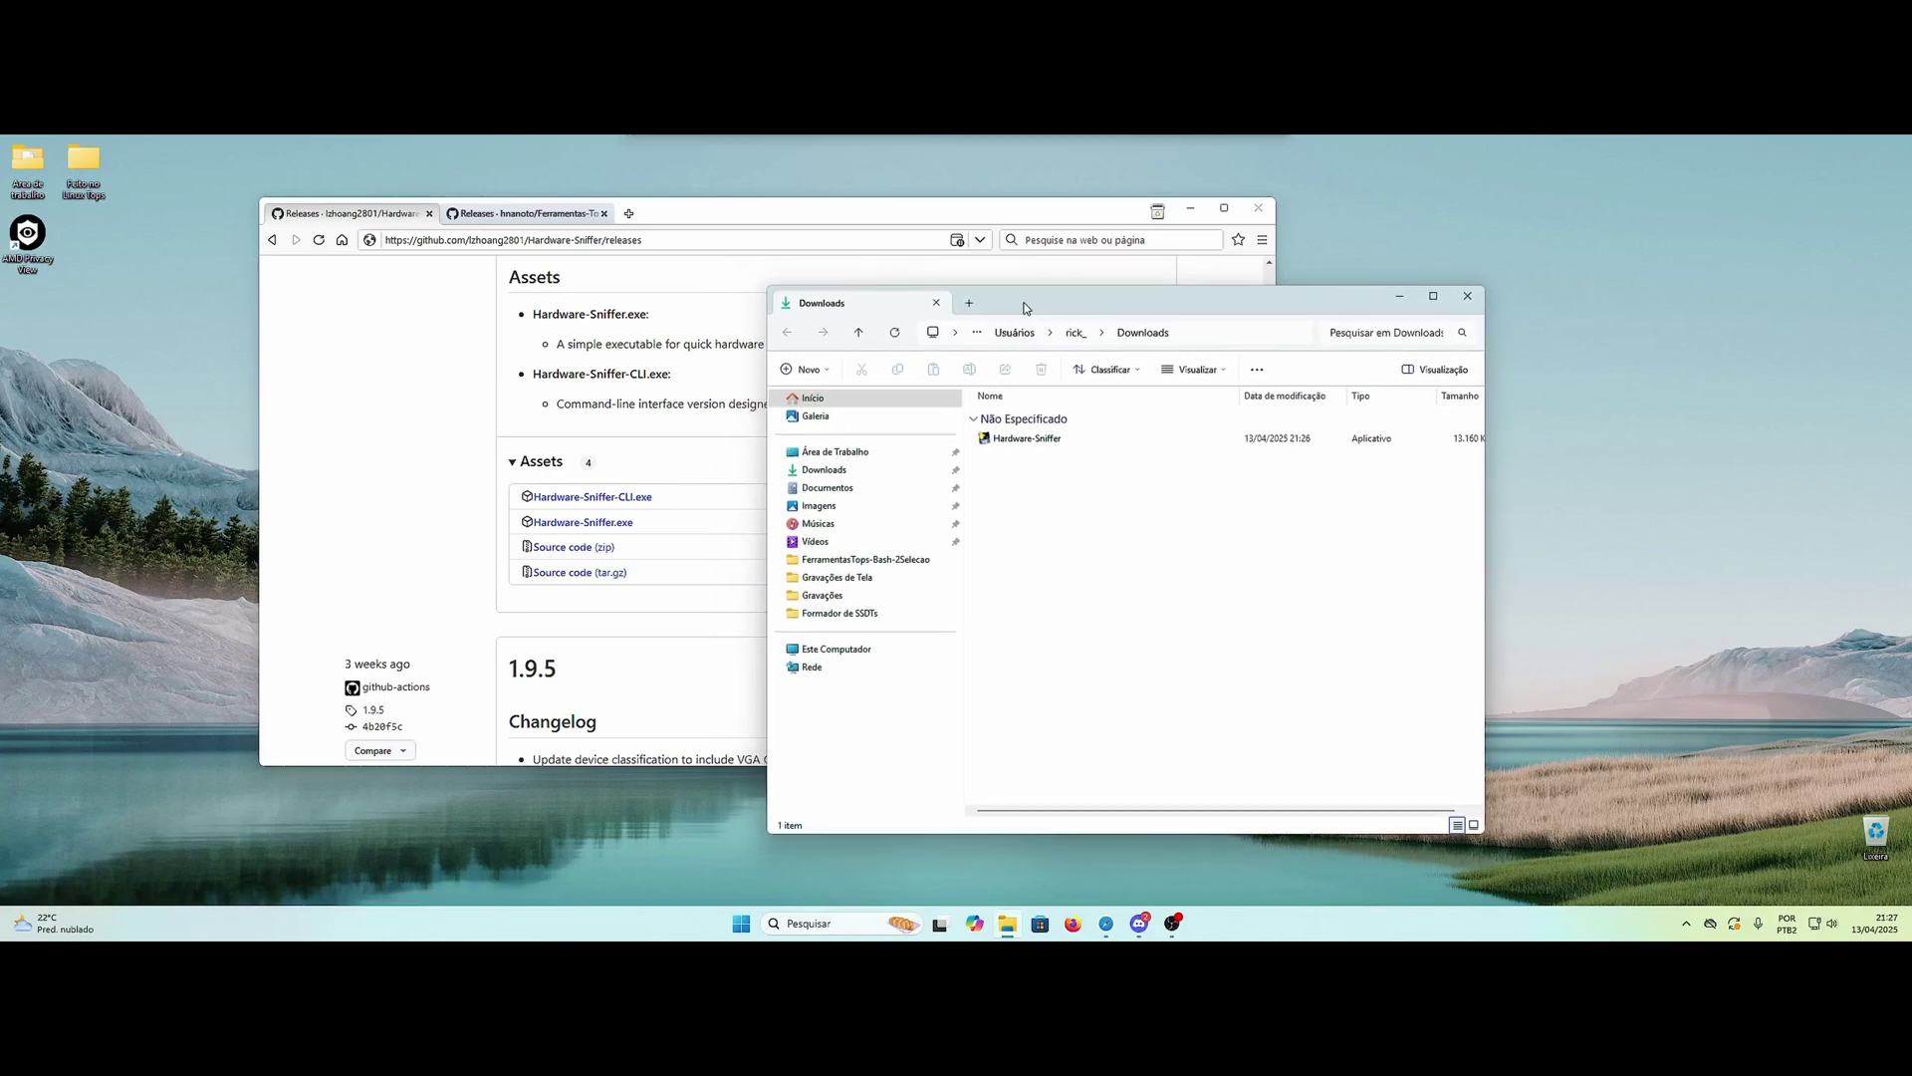
right_click(1022, 447)
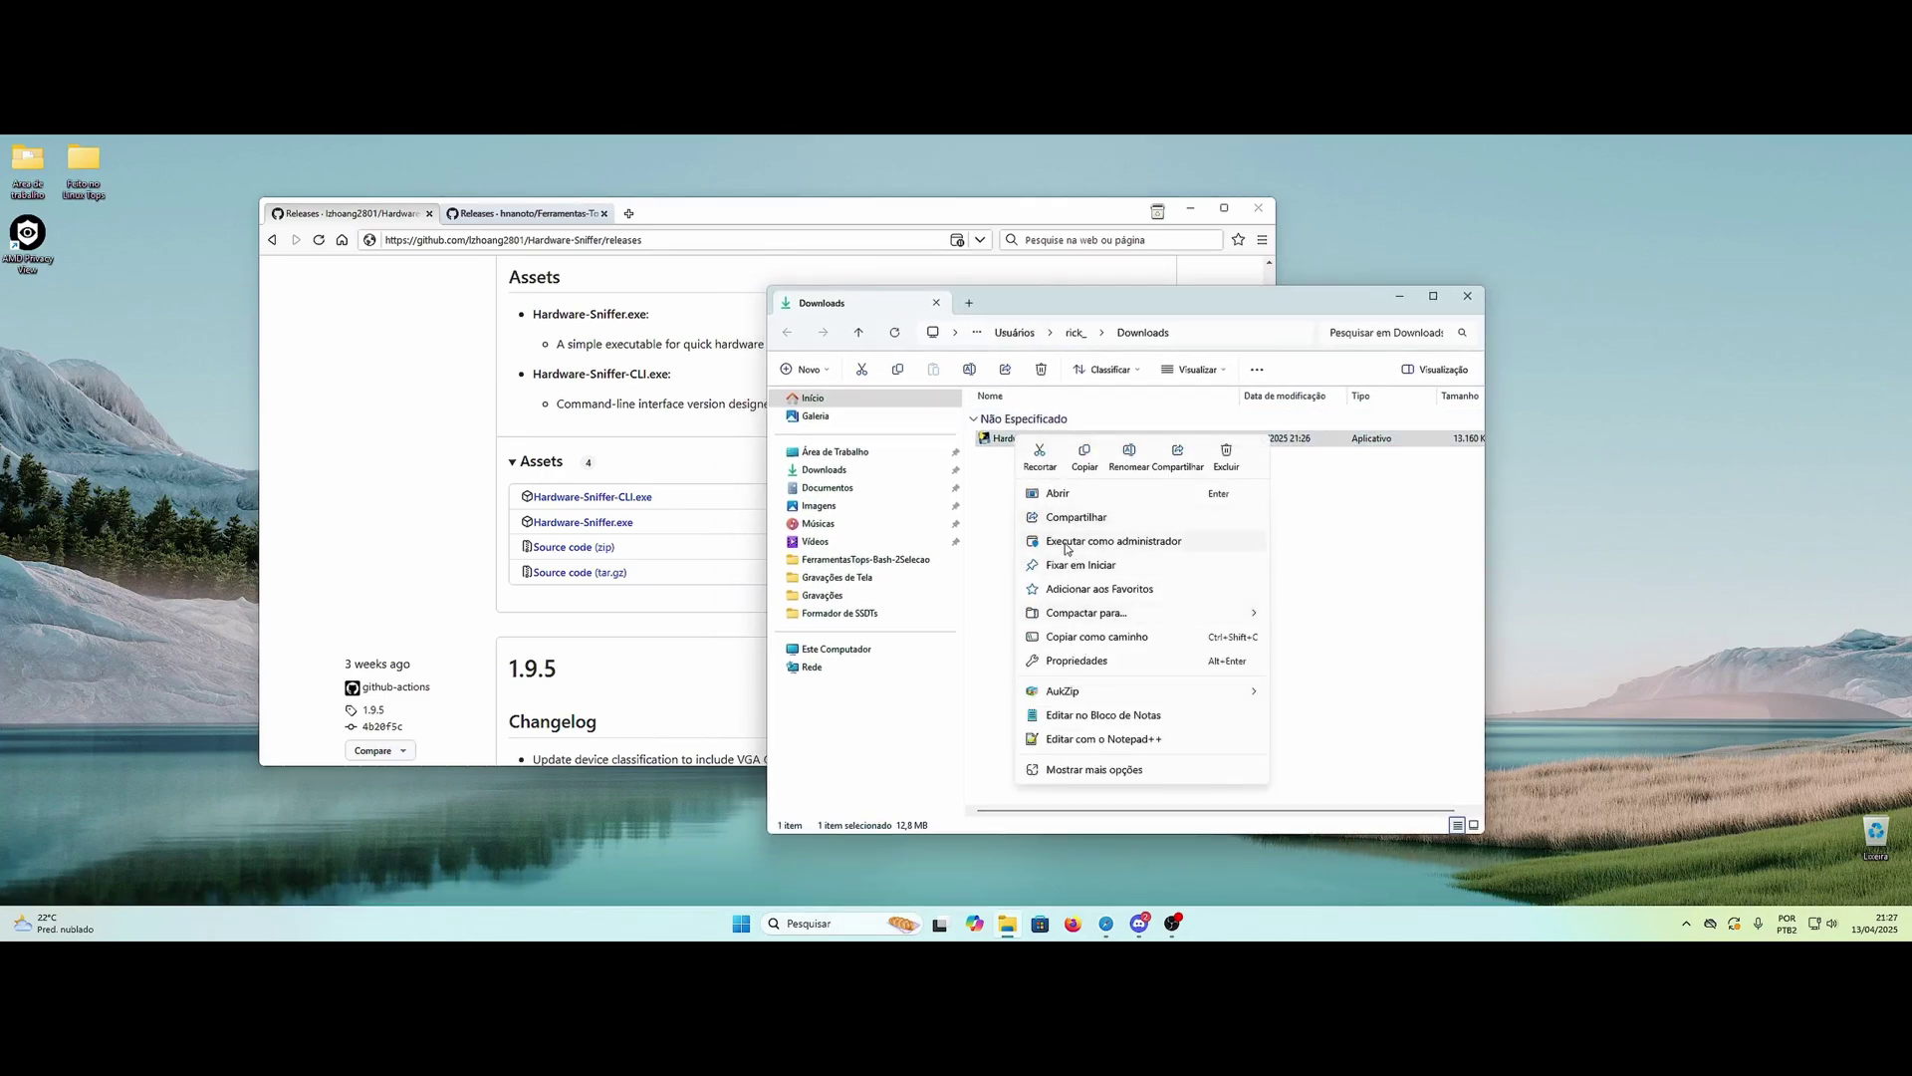
left_click(1068, 541)
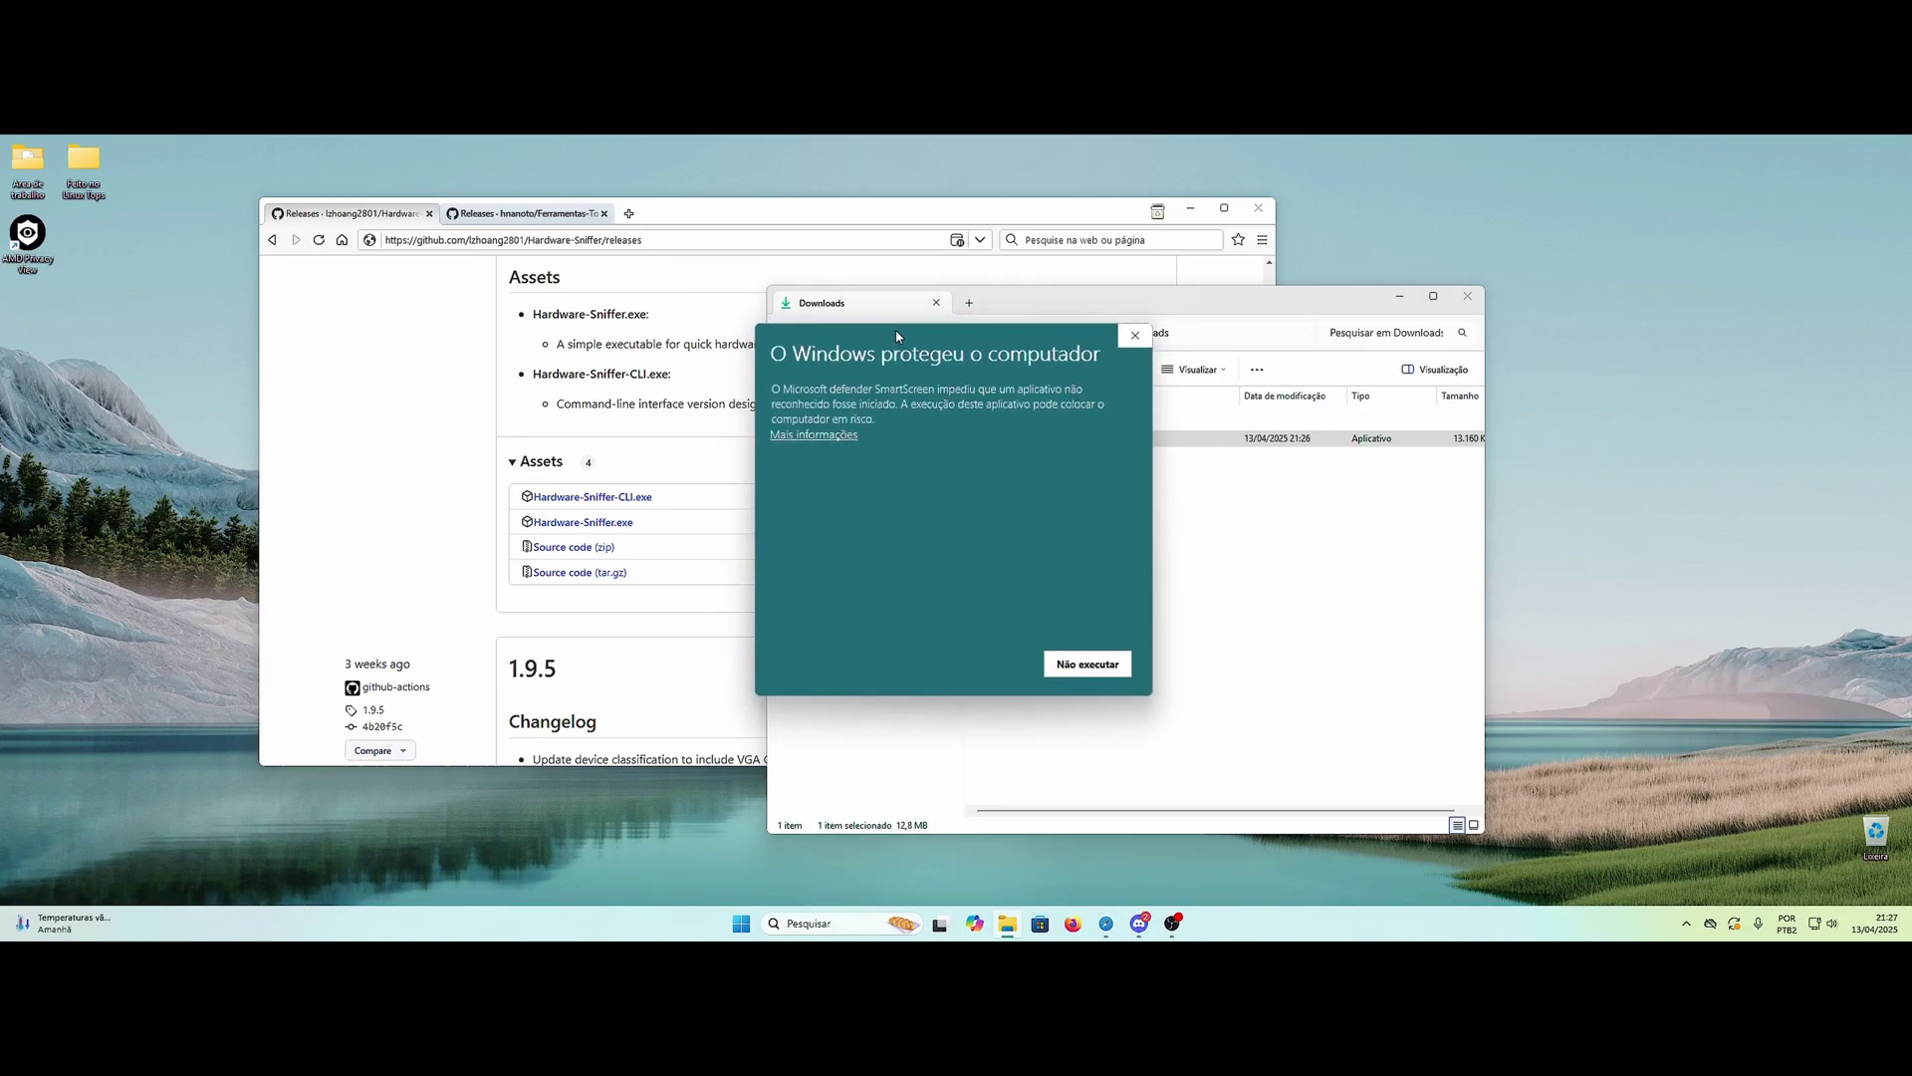
Step: Get past the SmartScreen warning and glance at the new Results folder
left_click_drag(887, 341, 858, 369)
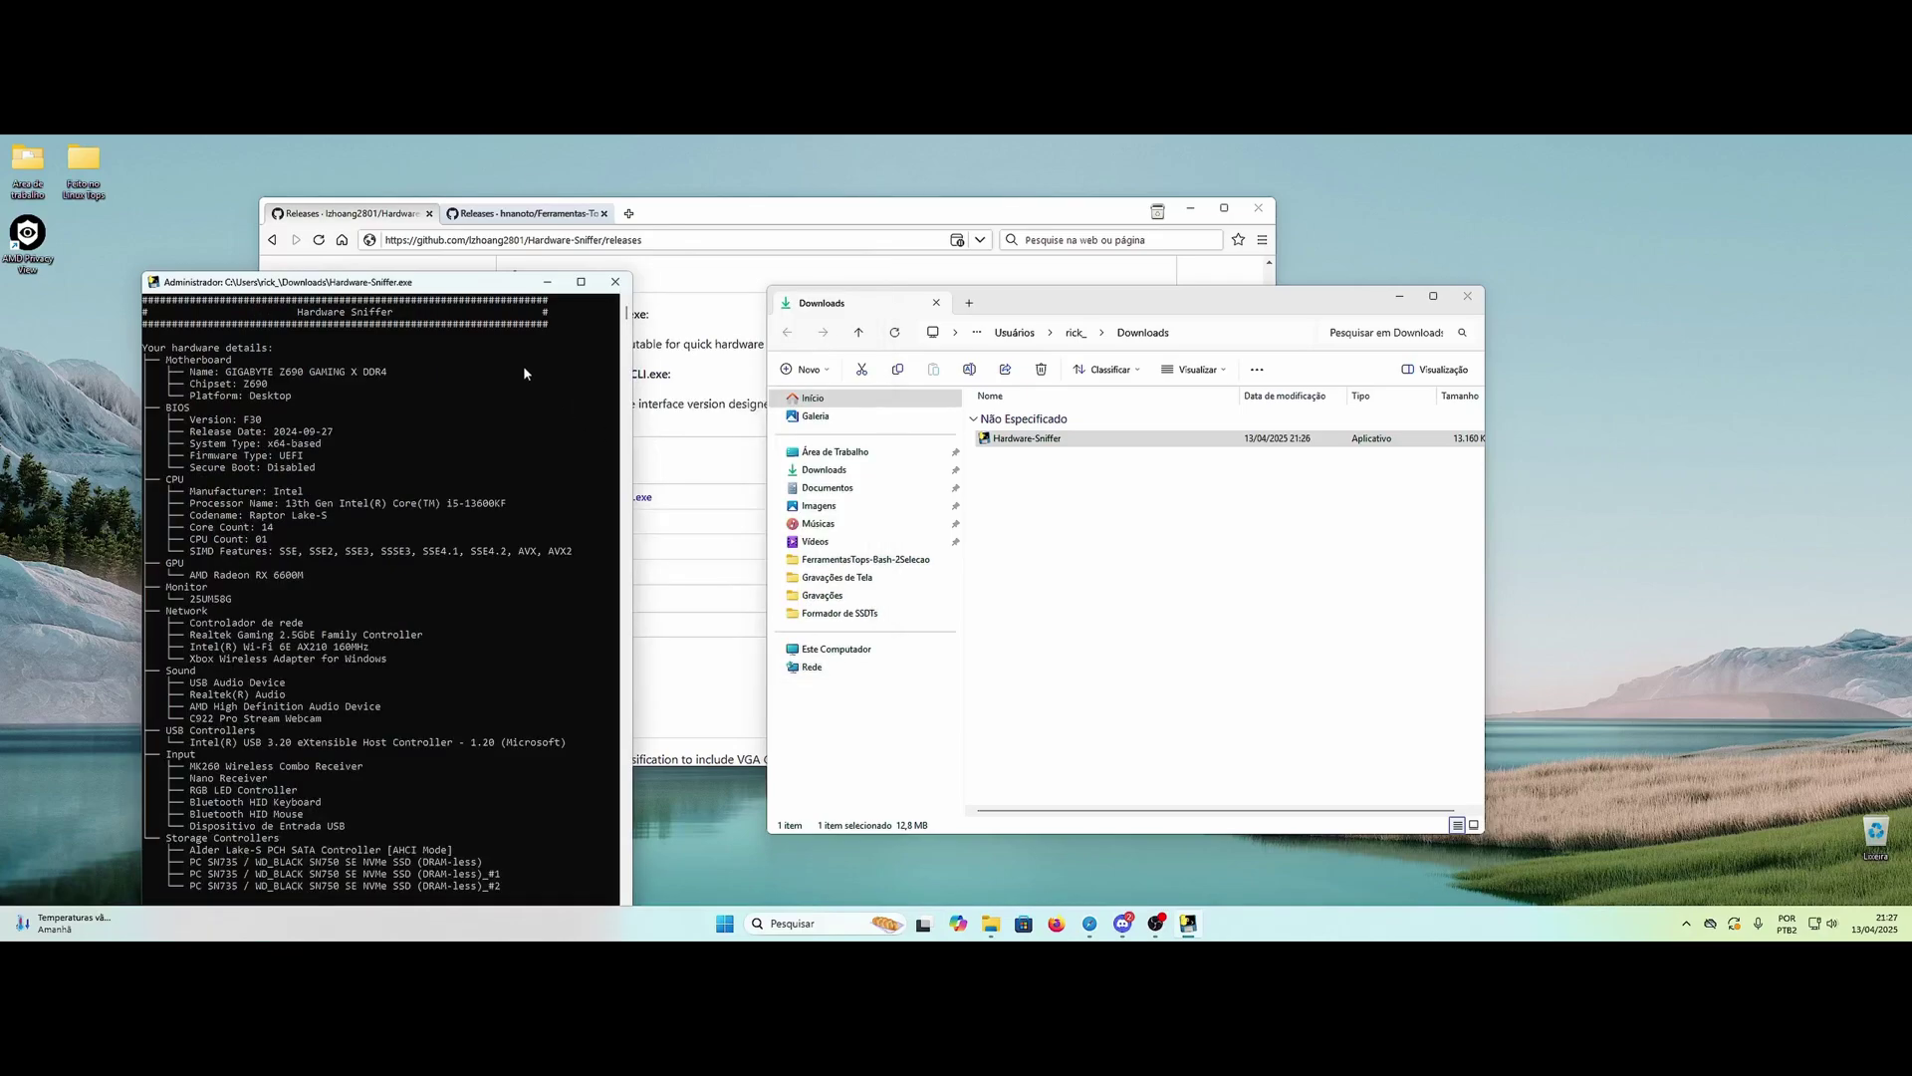
left_click_drag(461, 239, 496, 147)
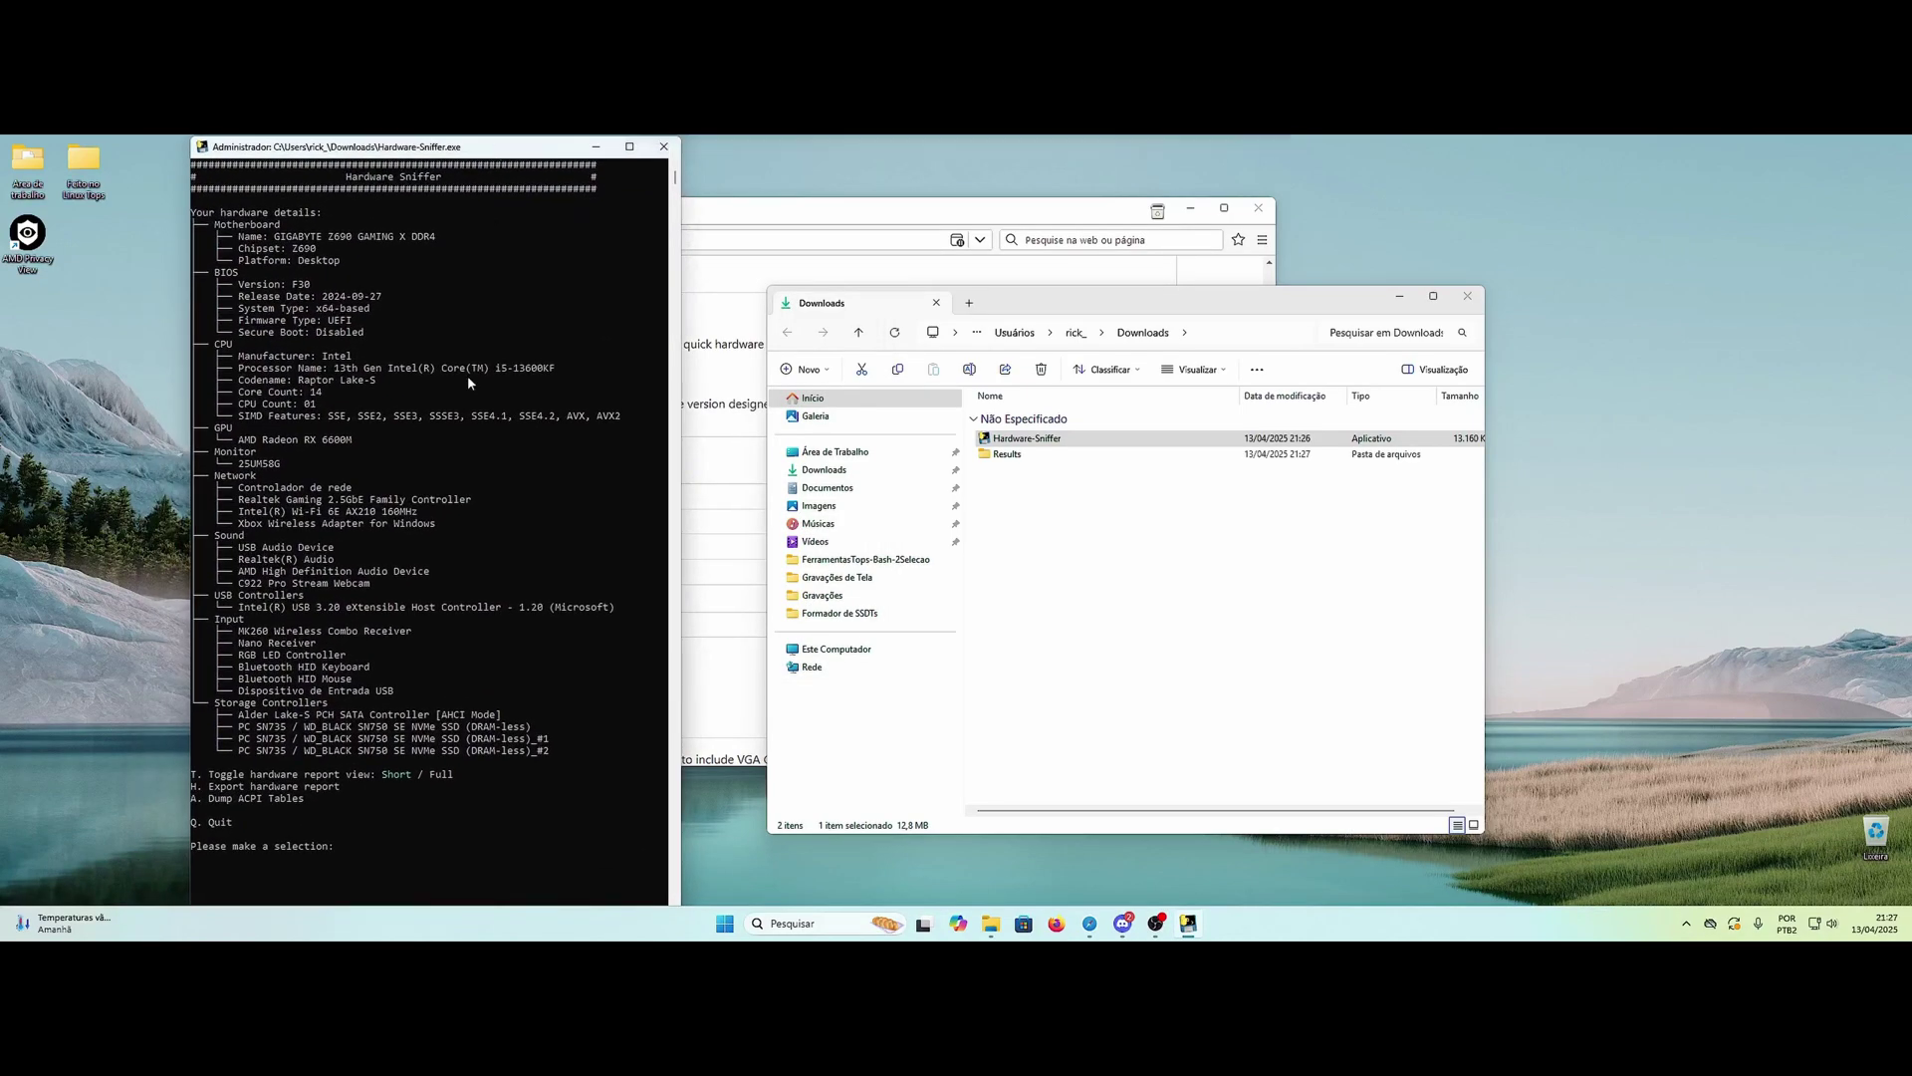
double_click(1006, 454)
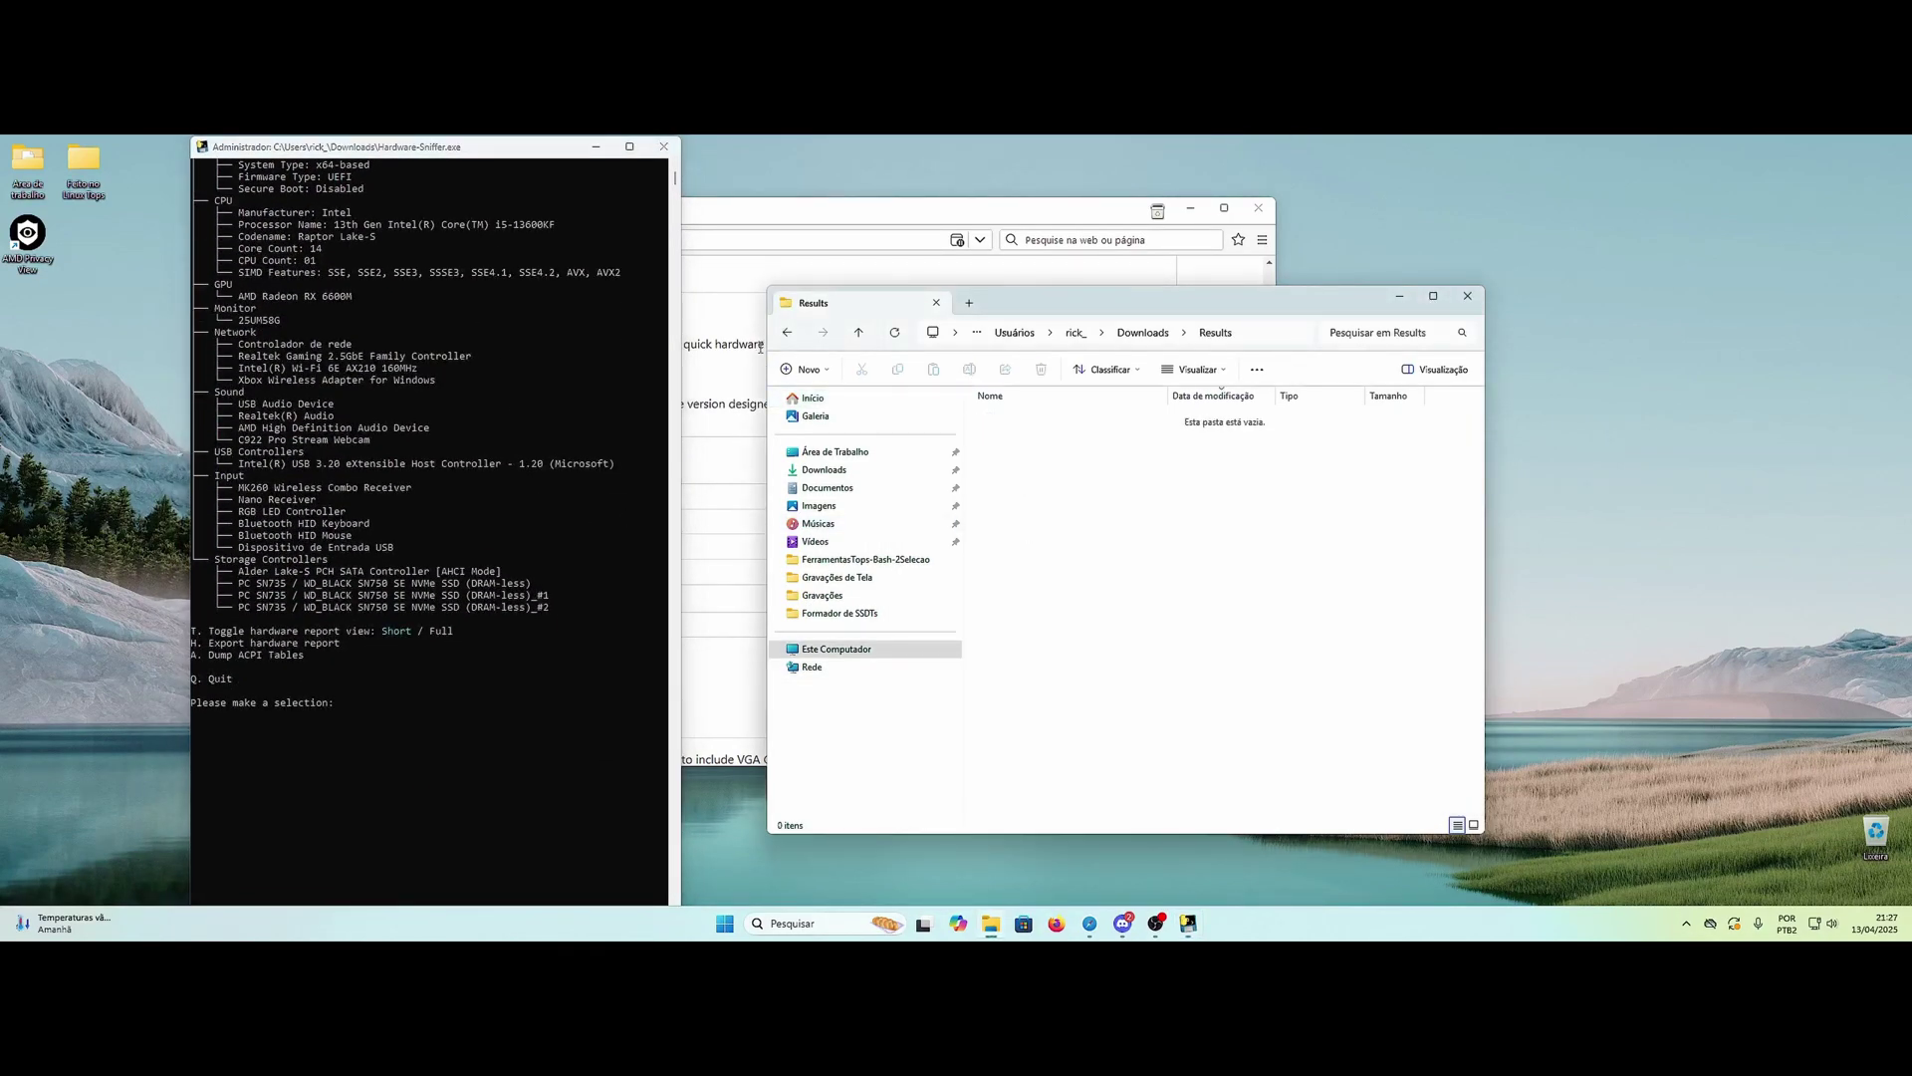
left_click(786, 333)
left_click(397, 740)
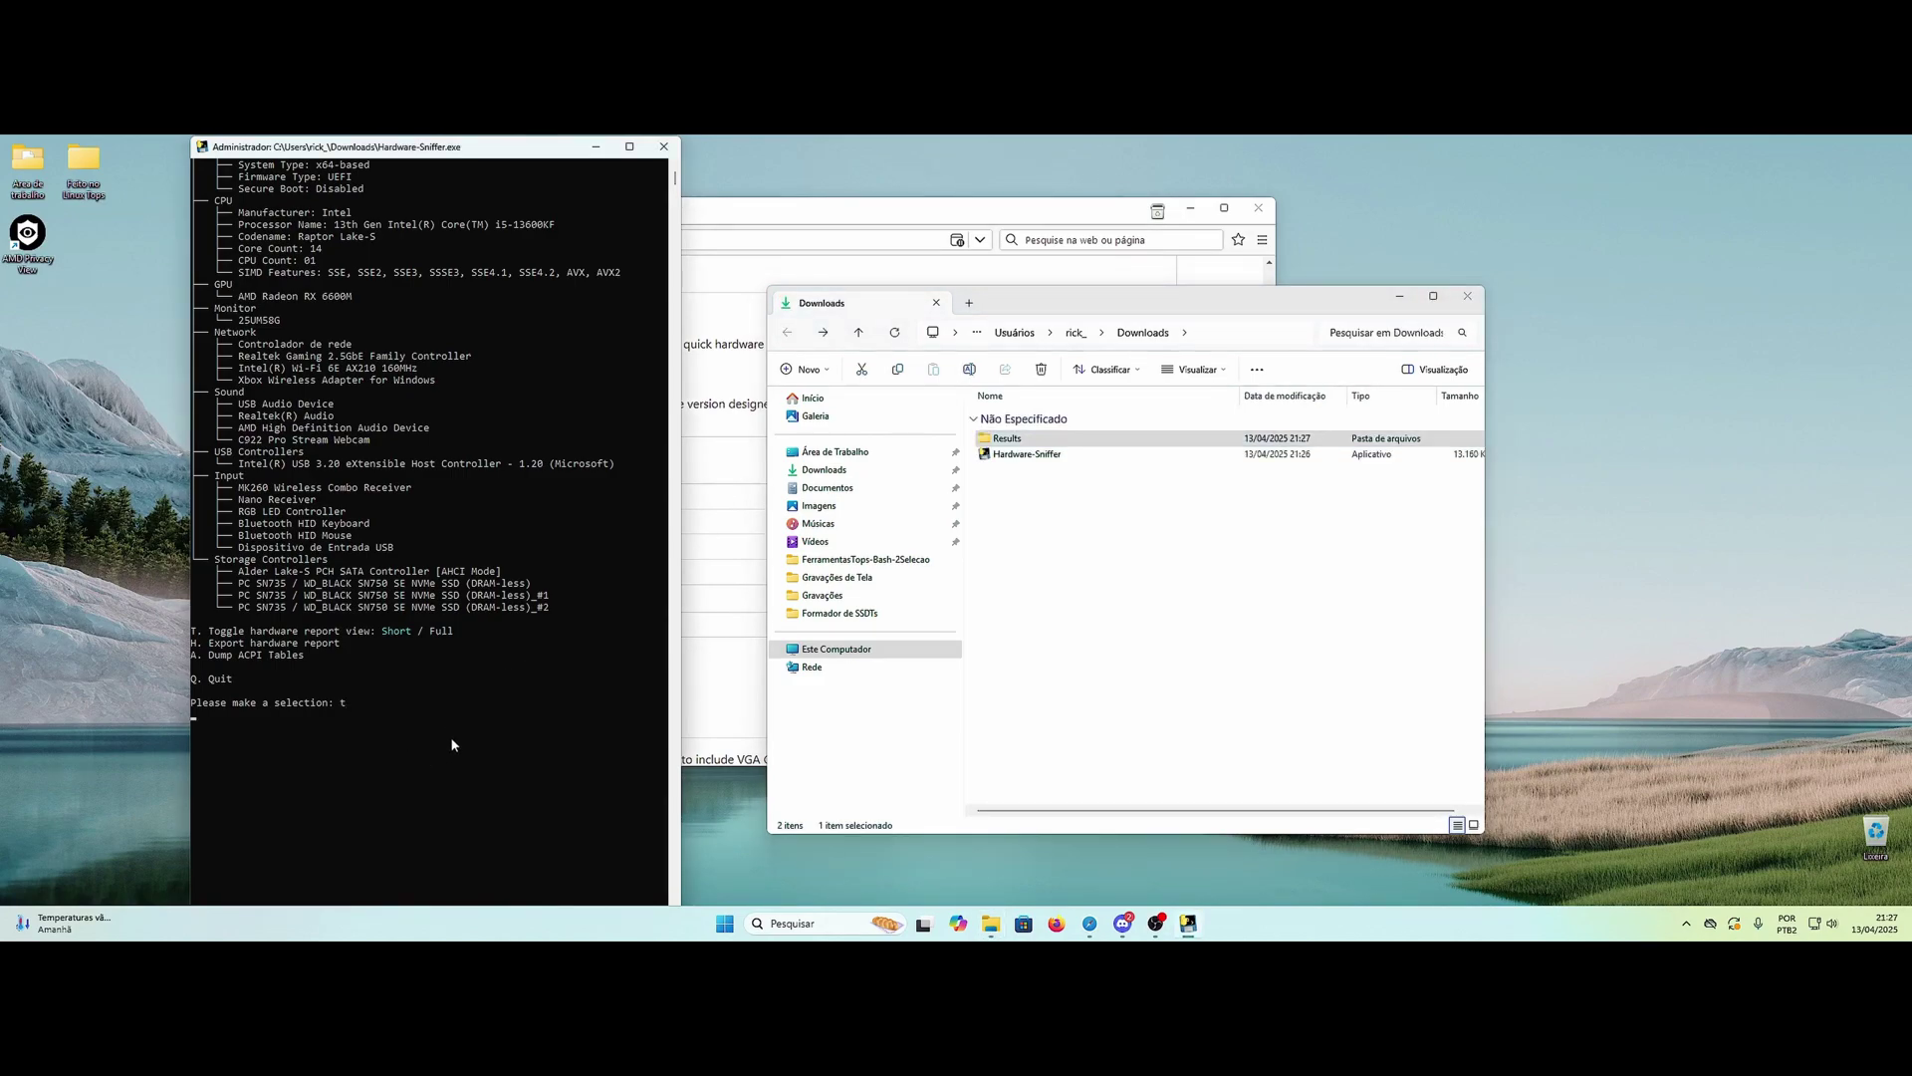
Step: Switch Hardware Sniffer to the full hardware report with option T
type("t")
key("Return")
scroll(456, 689, "down", 2)
scroll(448, 689, "down", 1)
type("h")
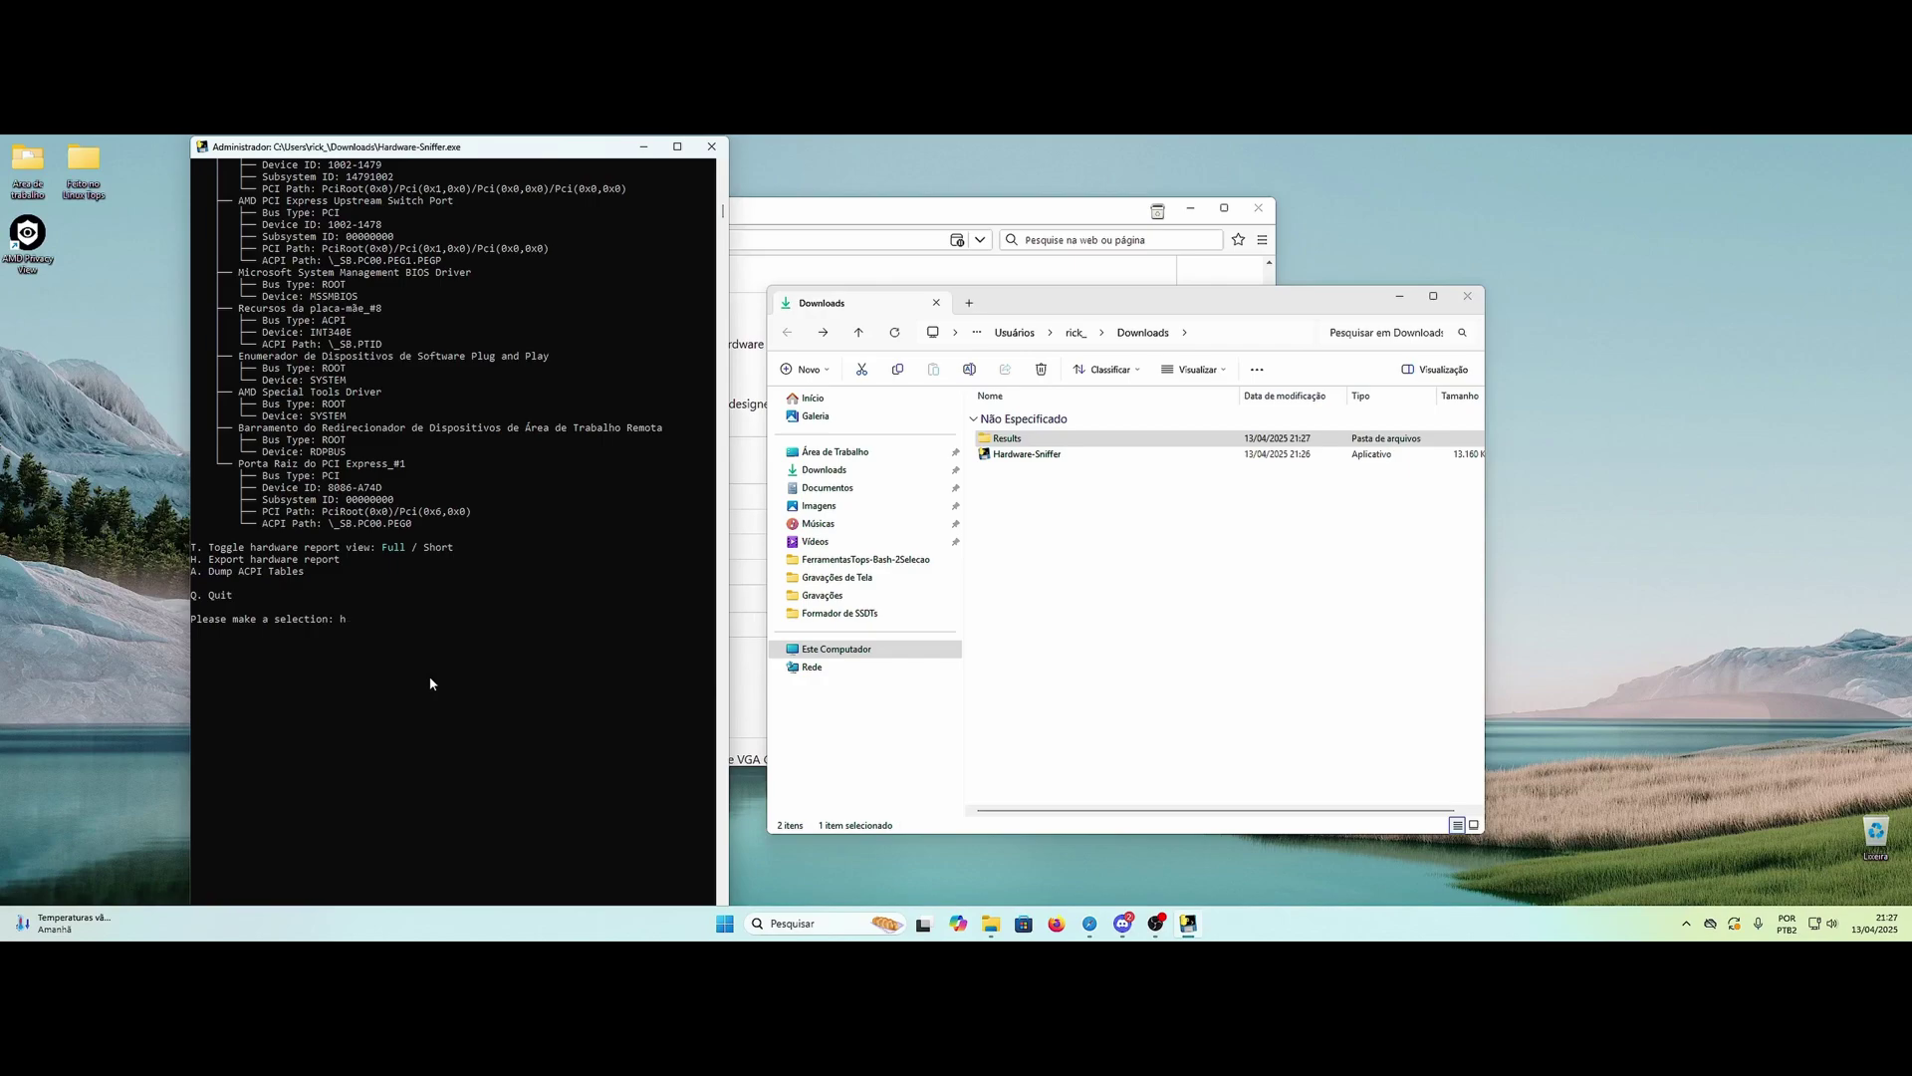
Step: Export the report and confirm Report.json appears in the Results folder
key("Return")
scroll(533, 767, "down", 3)
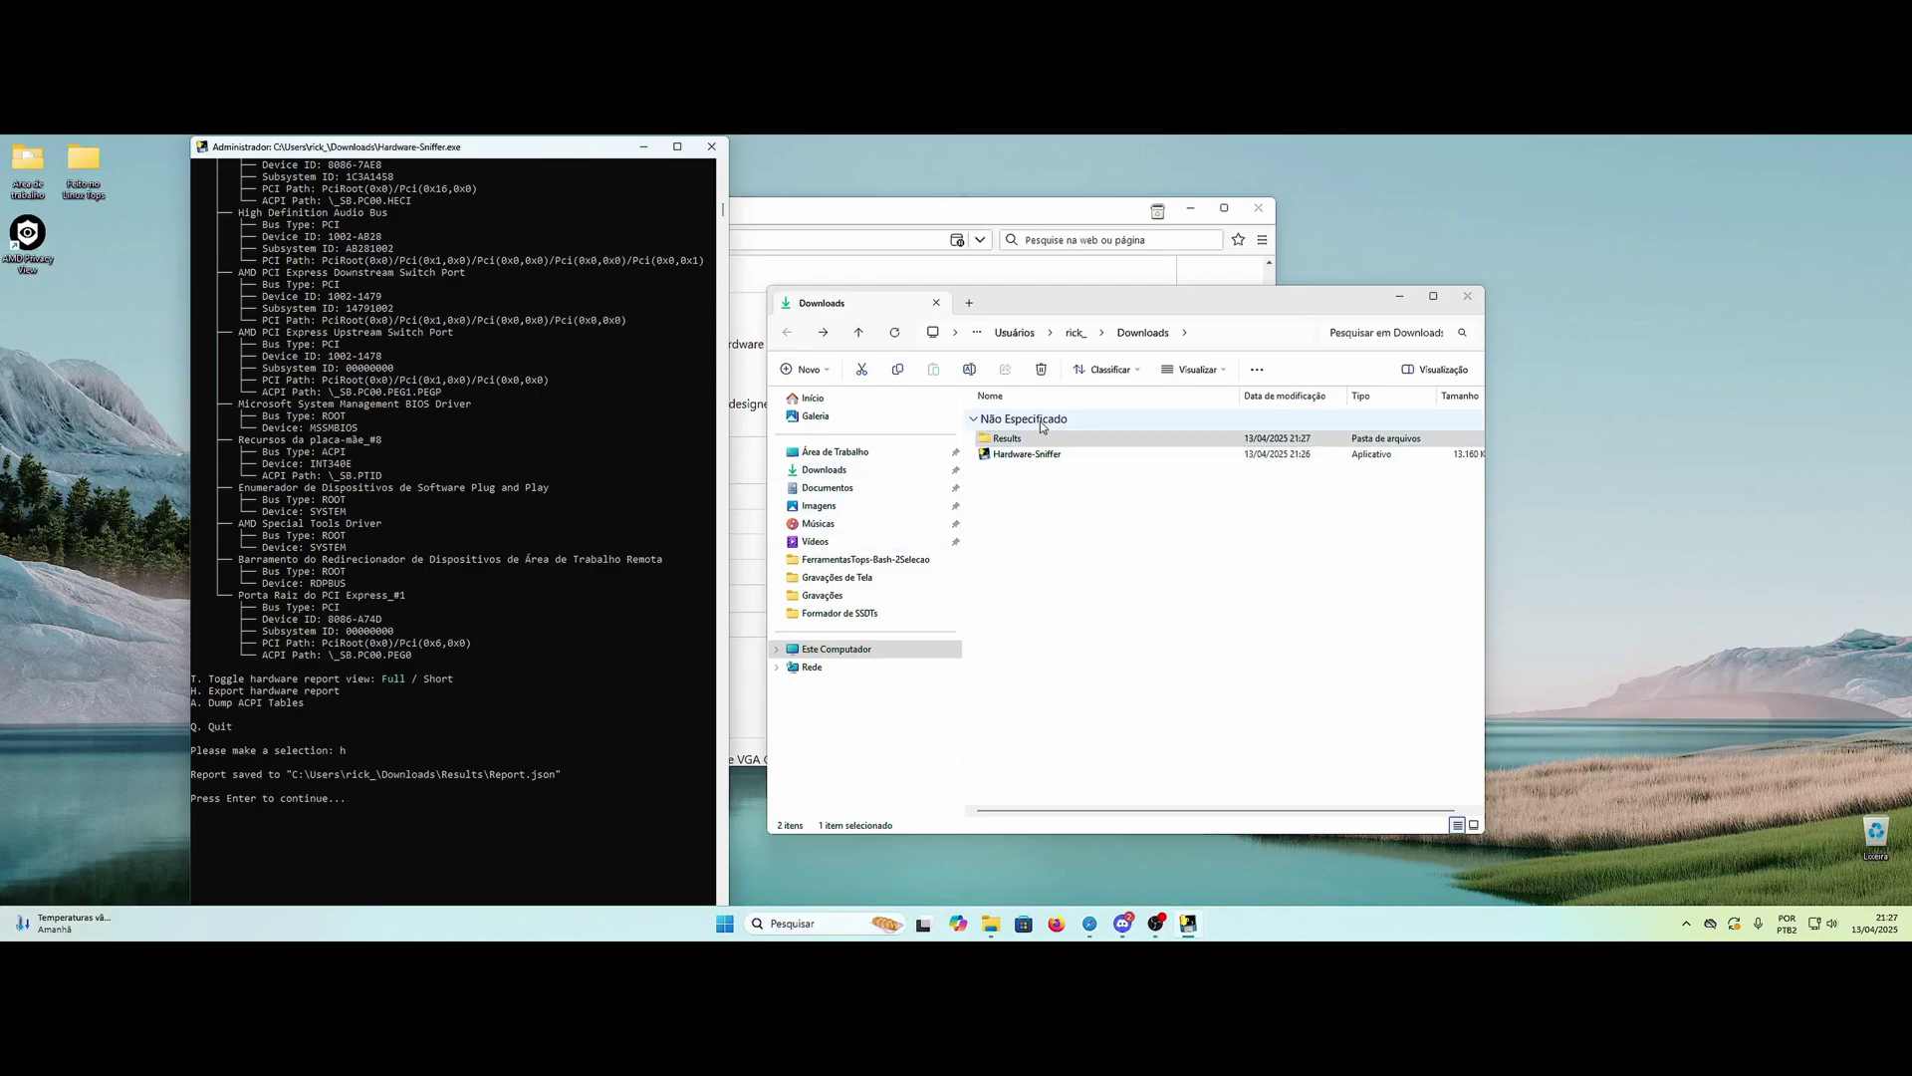
double_click(1006, 438)
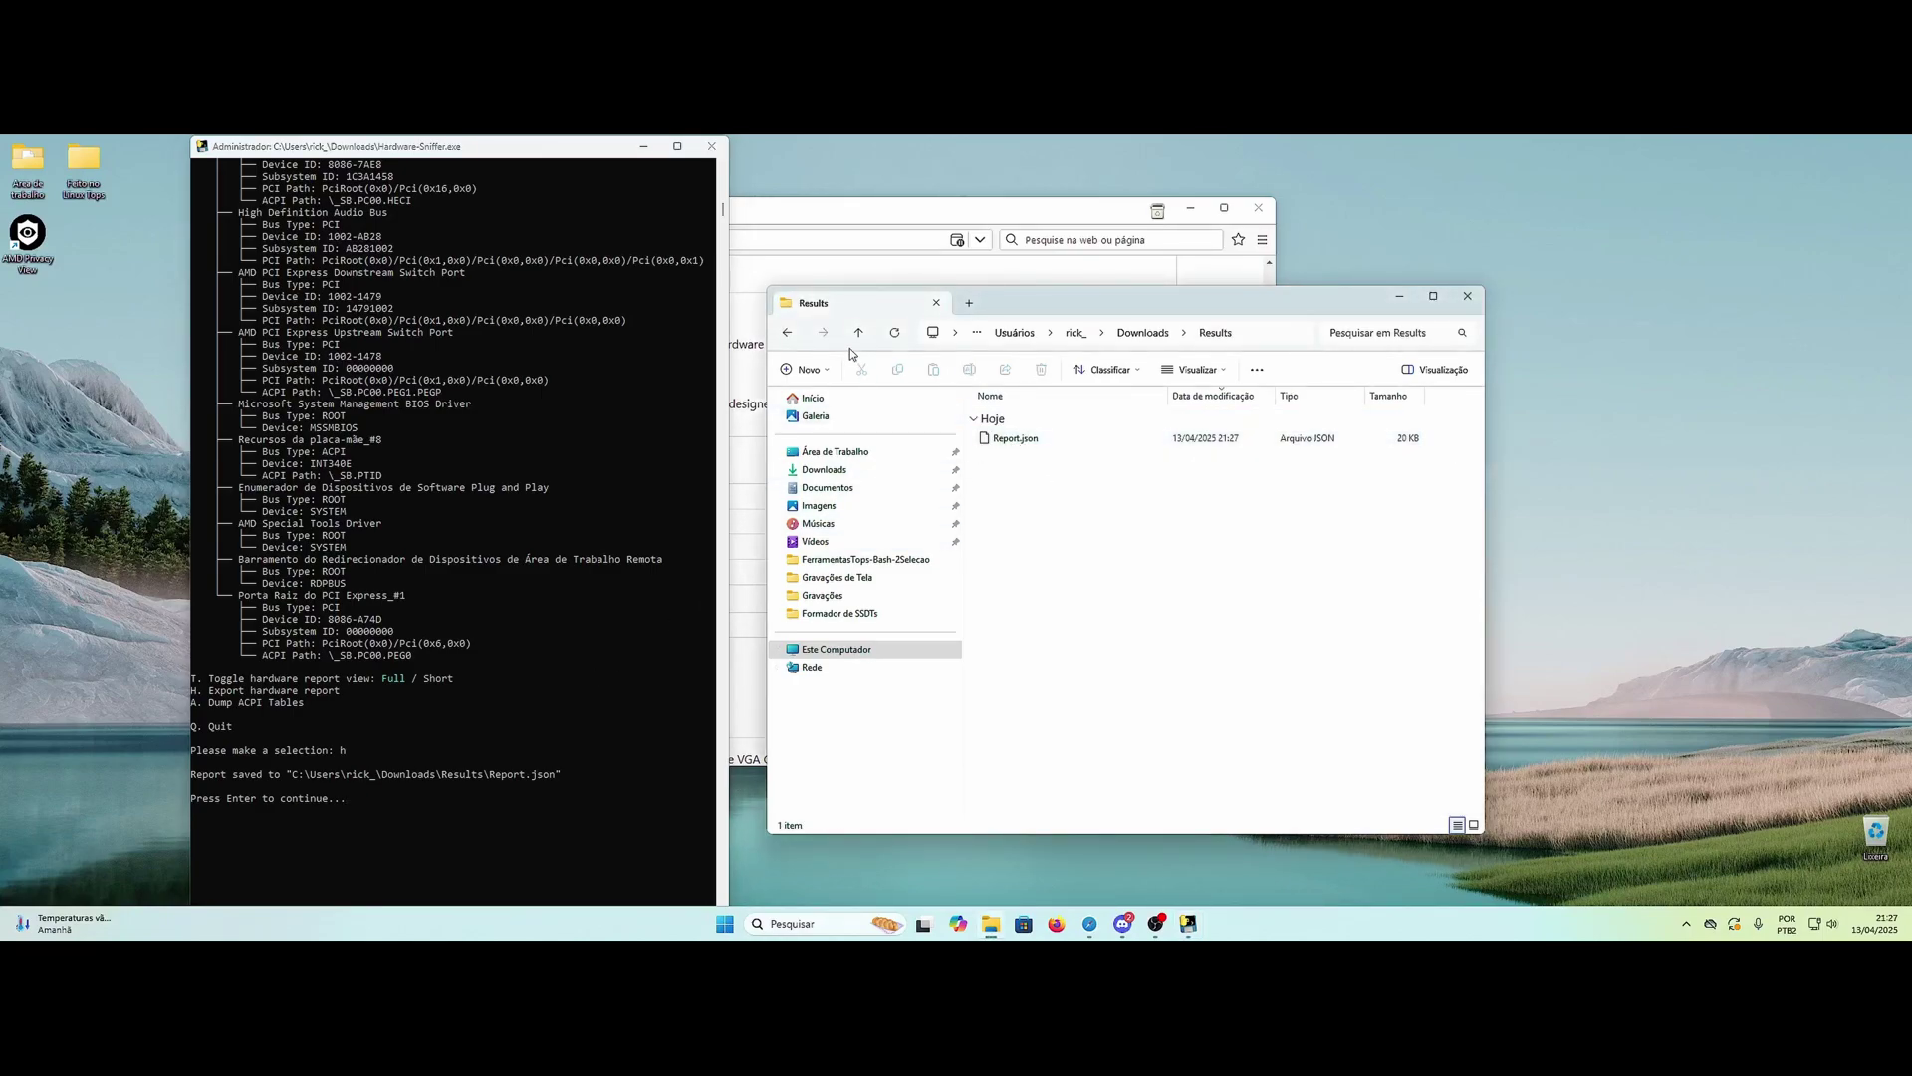
left_click(787, 331)
Step: Return Hardware Sniffer to its main menu
left_click(426, 807)
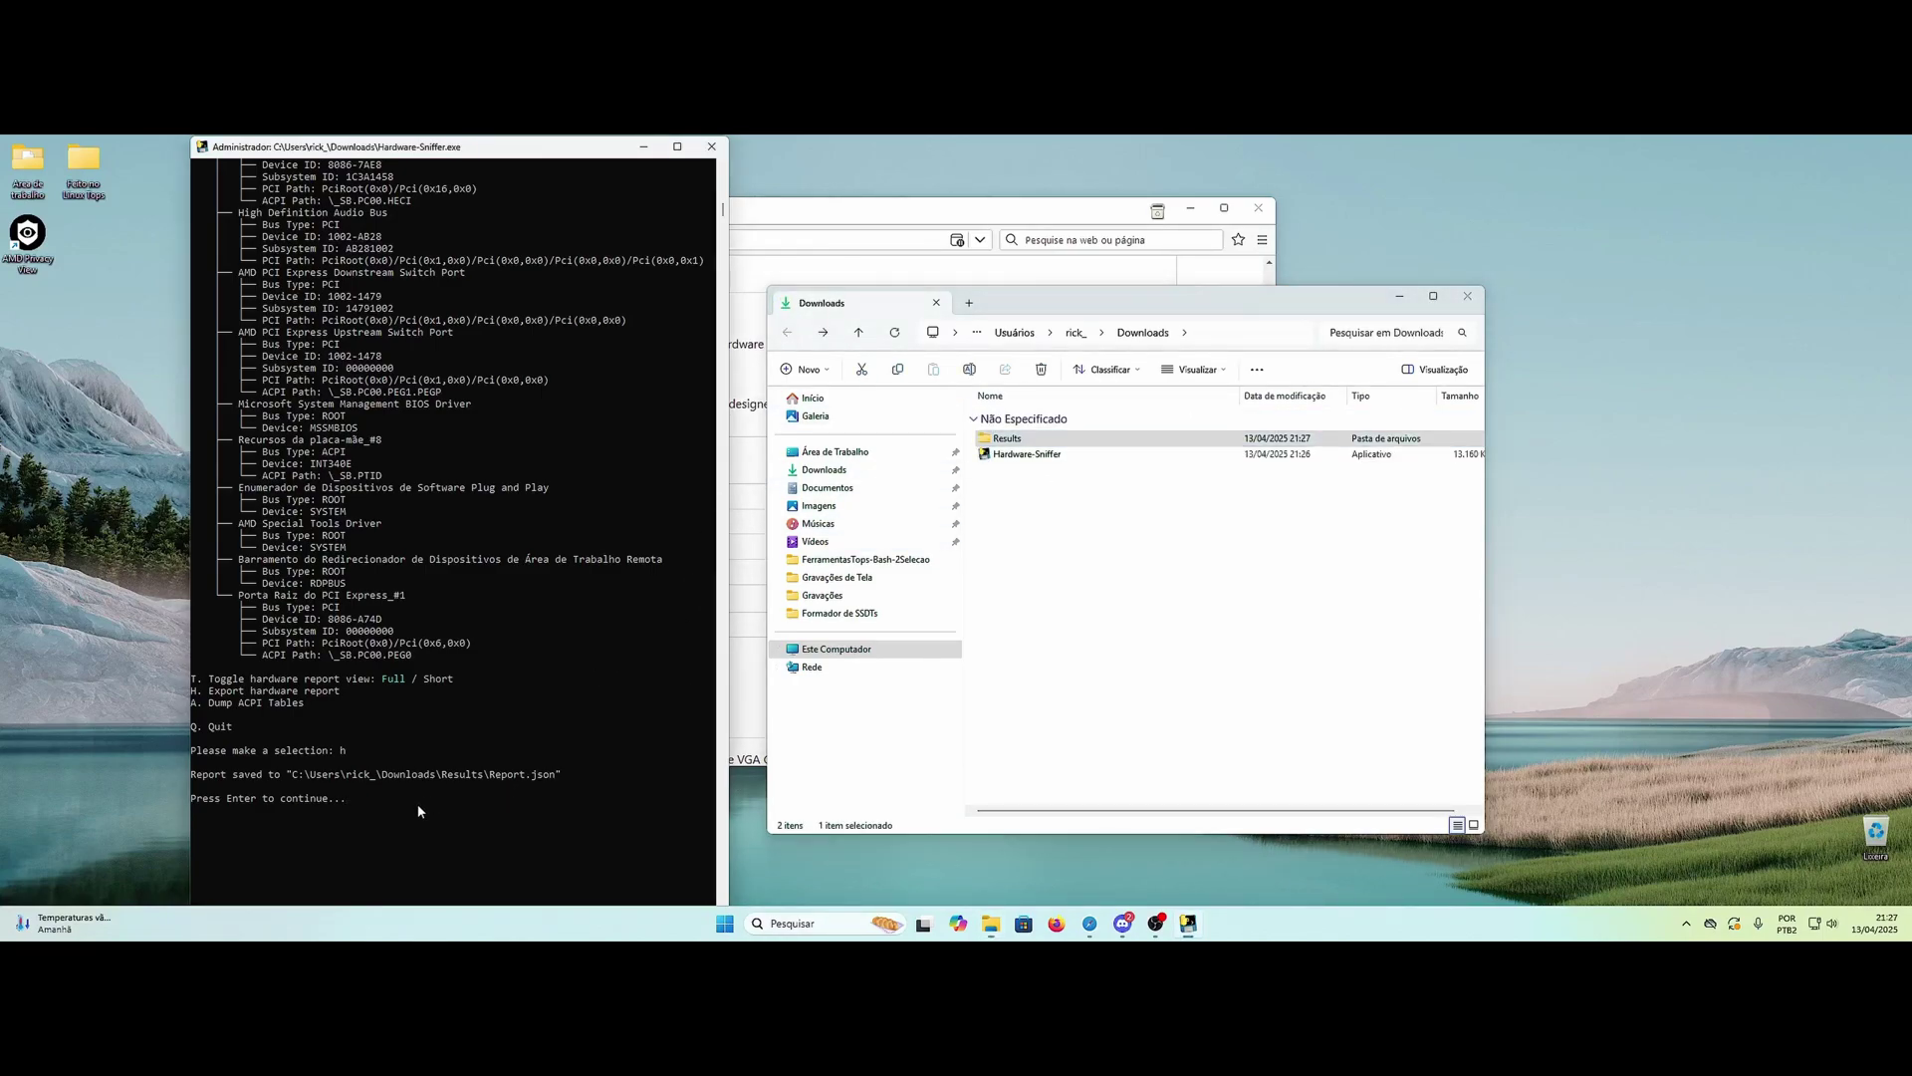
left_click(362, 715)
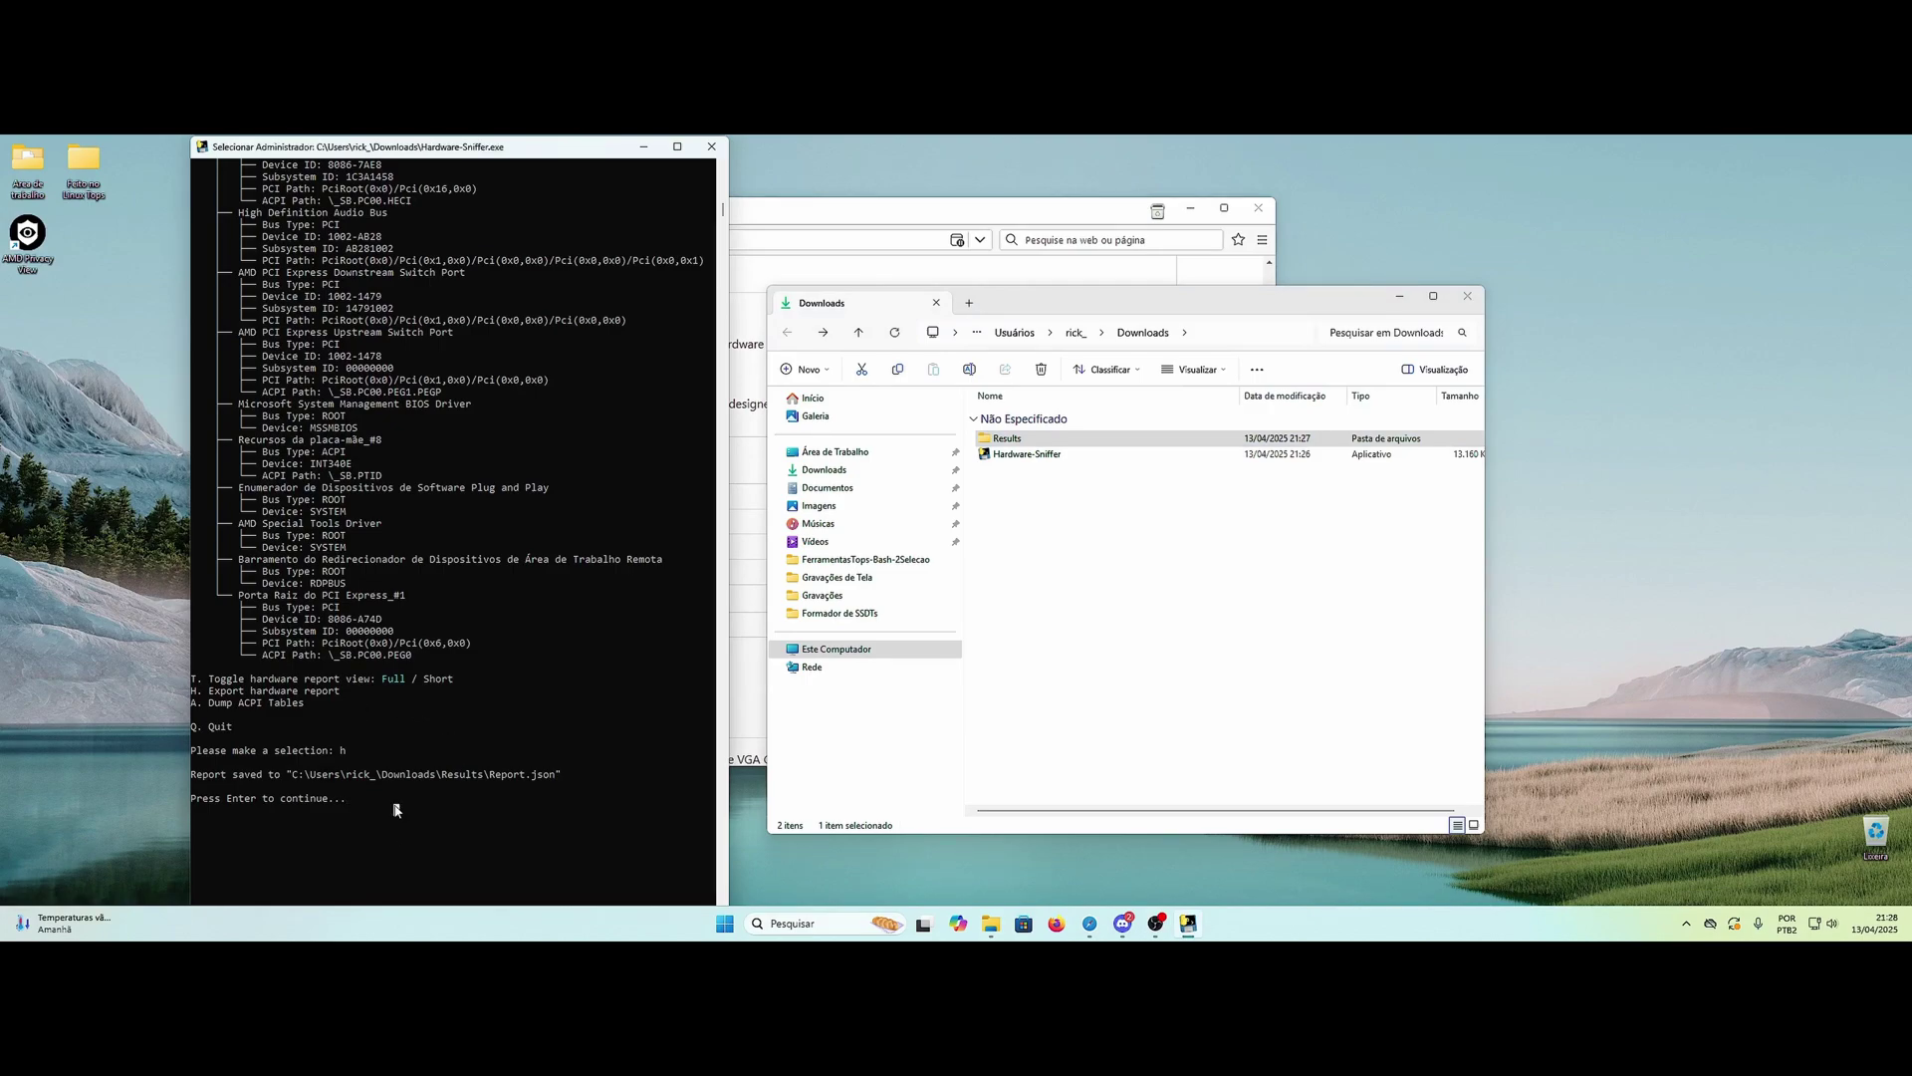
type("a")
key("Return")
scroll(397, 810, "down", 2)
scroll(392, 797, "down", 2)
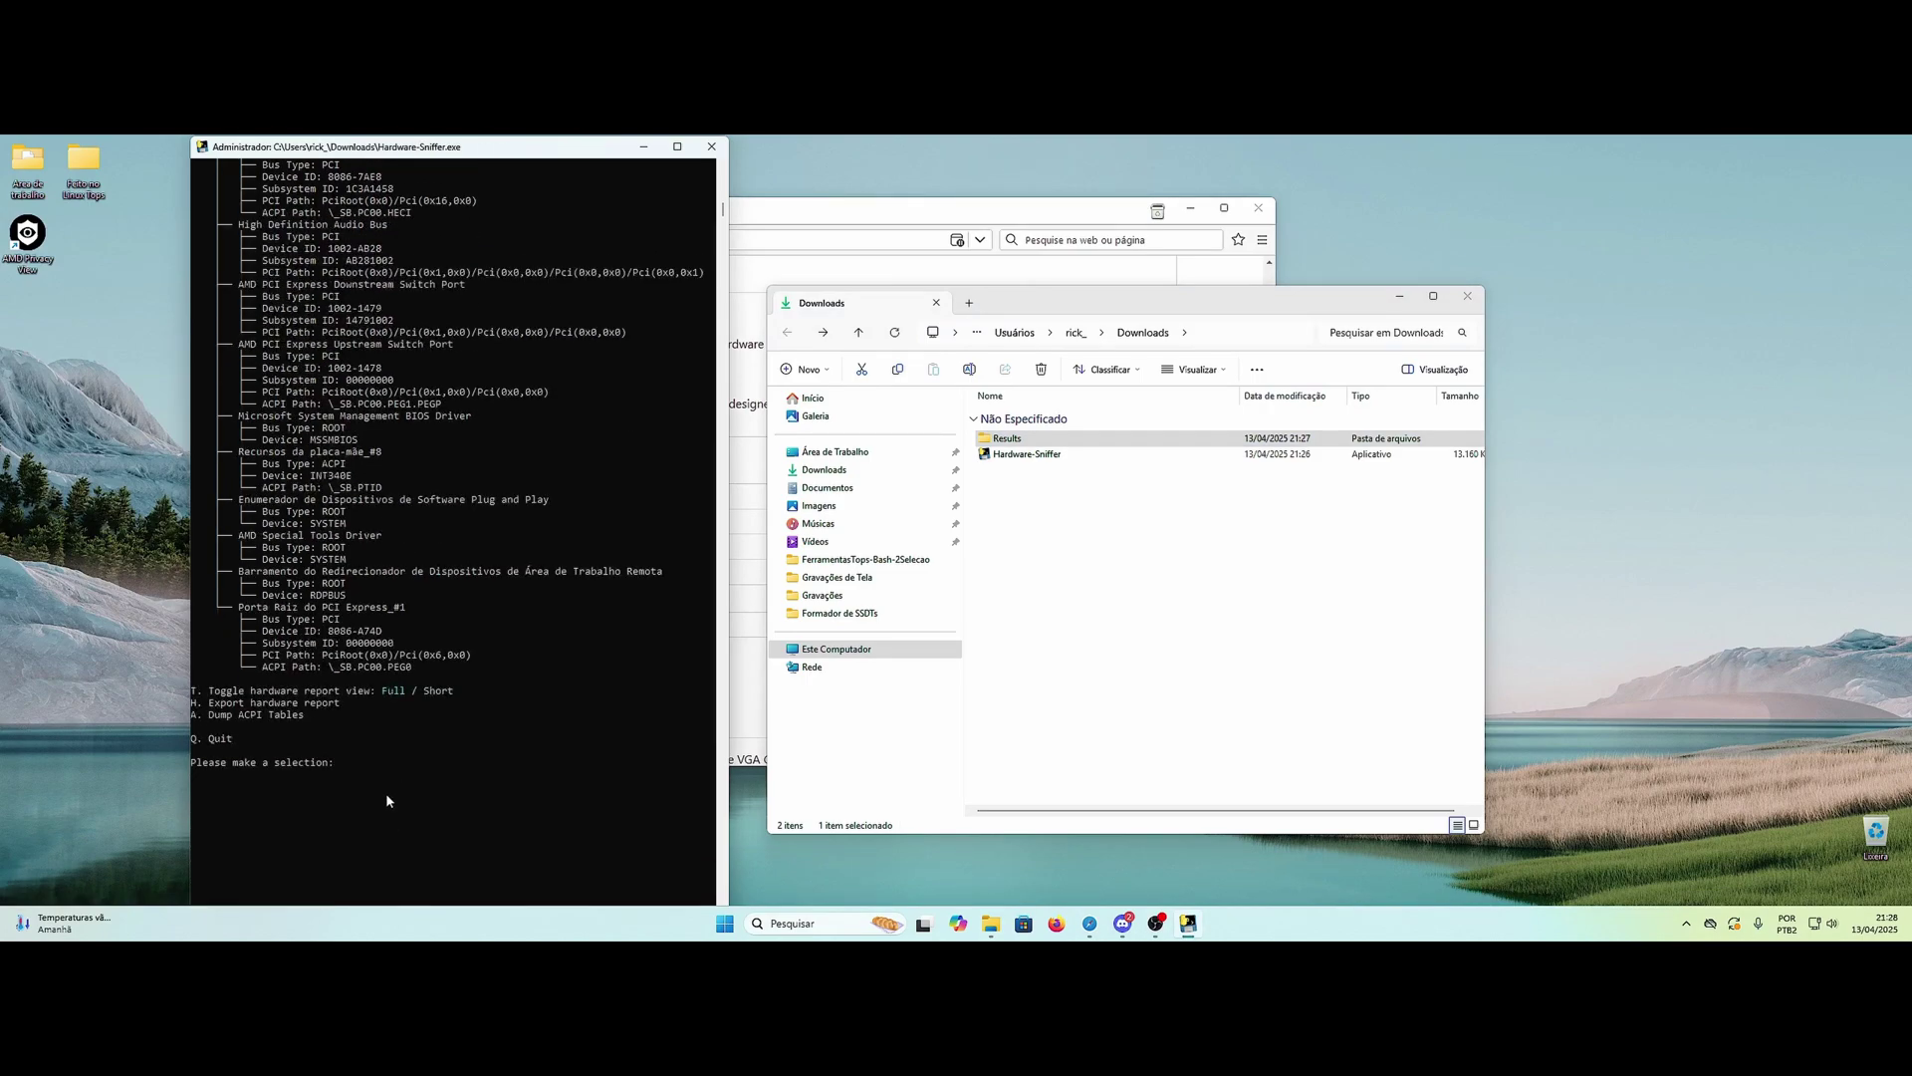
Step: Start the ACPI table dump, which raises a recurring acpidump.exe missing cygwin1.dll error
left_click(400, 776)
key("Escape")
key("Return")
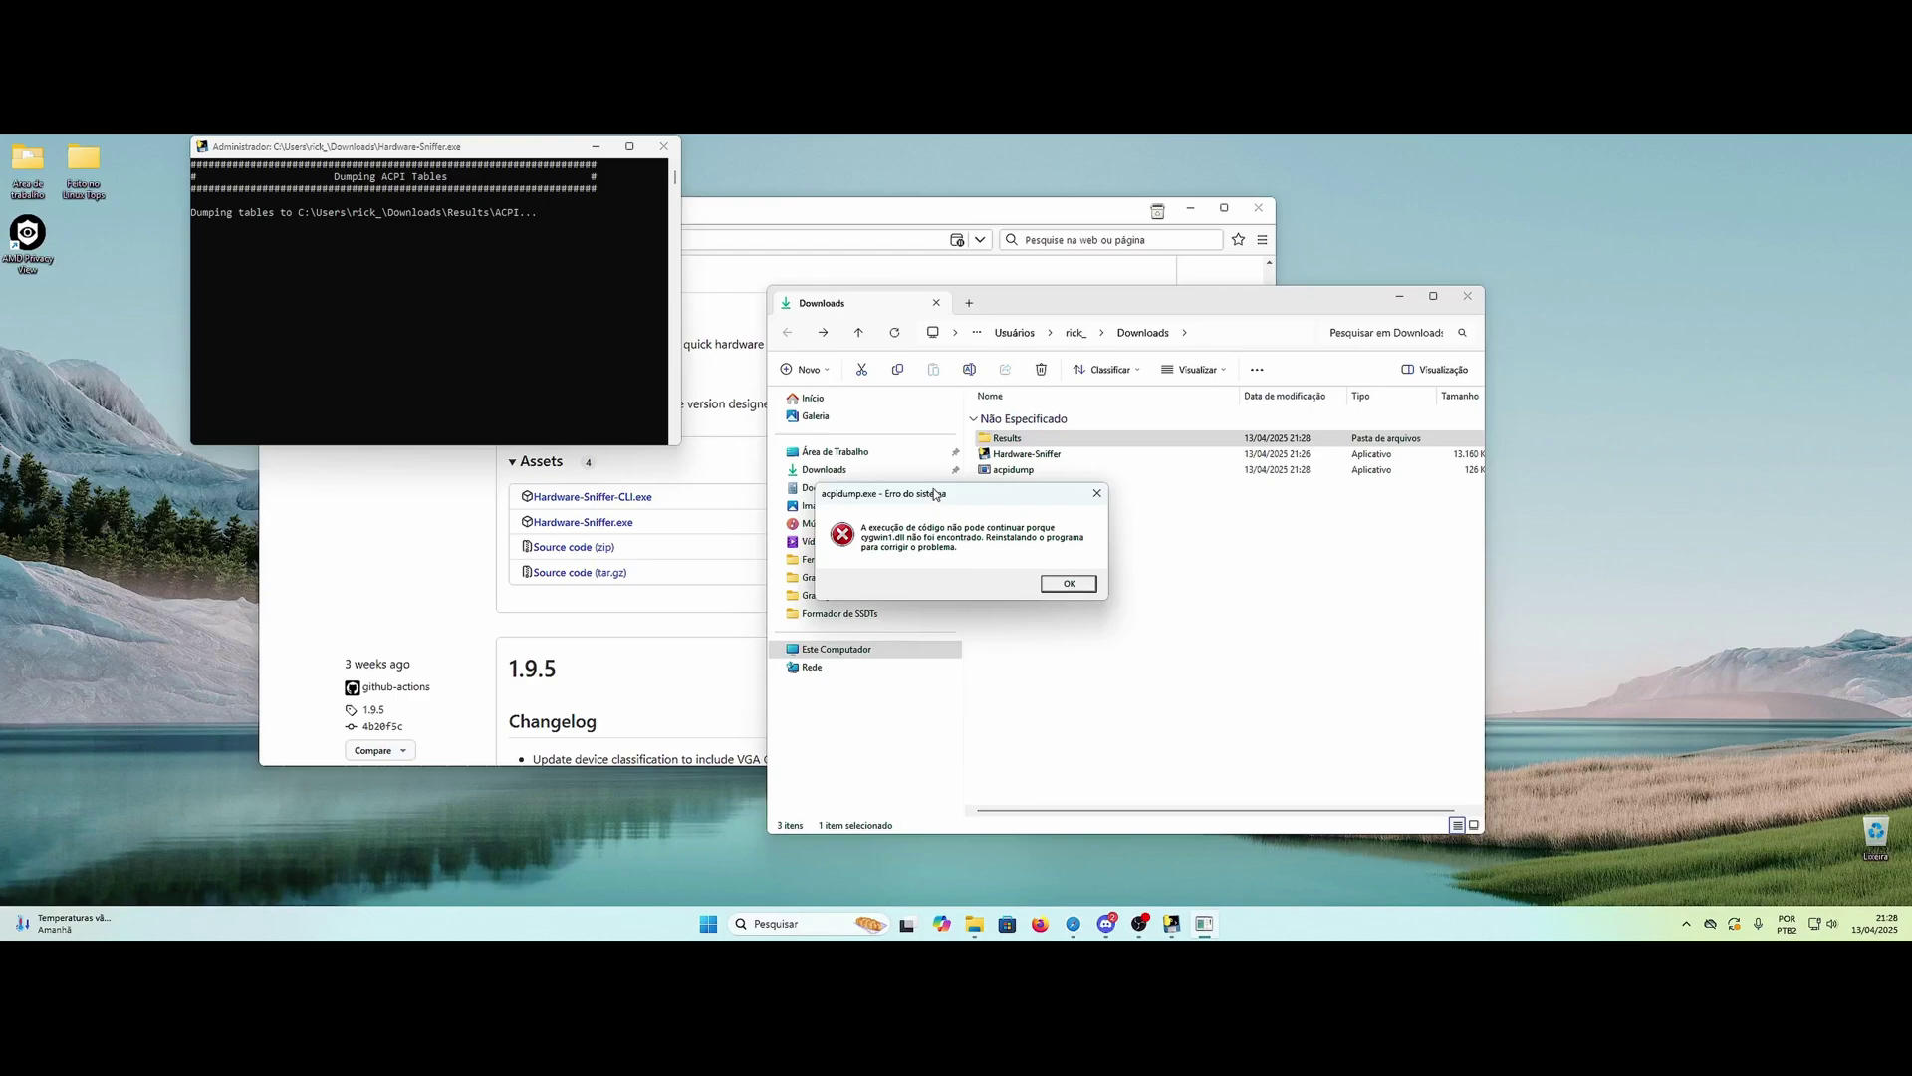
left_click_drag(934, 493, 721, 482)
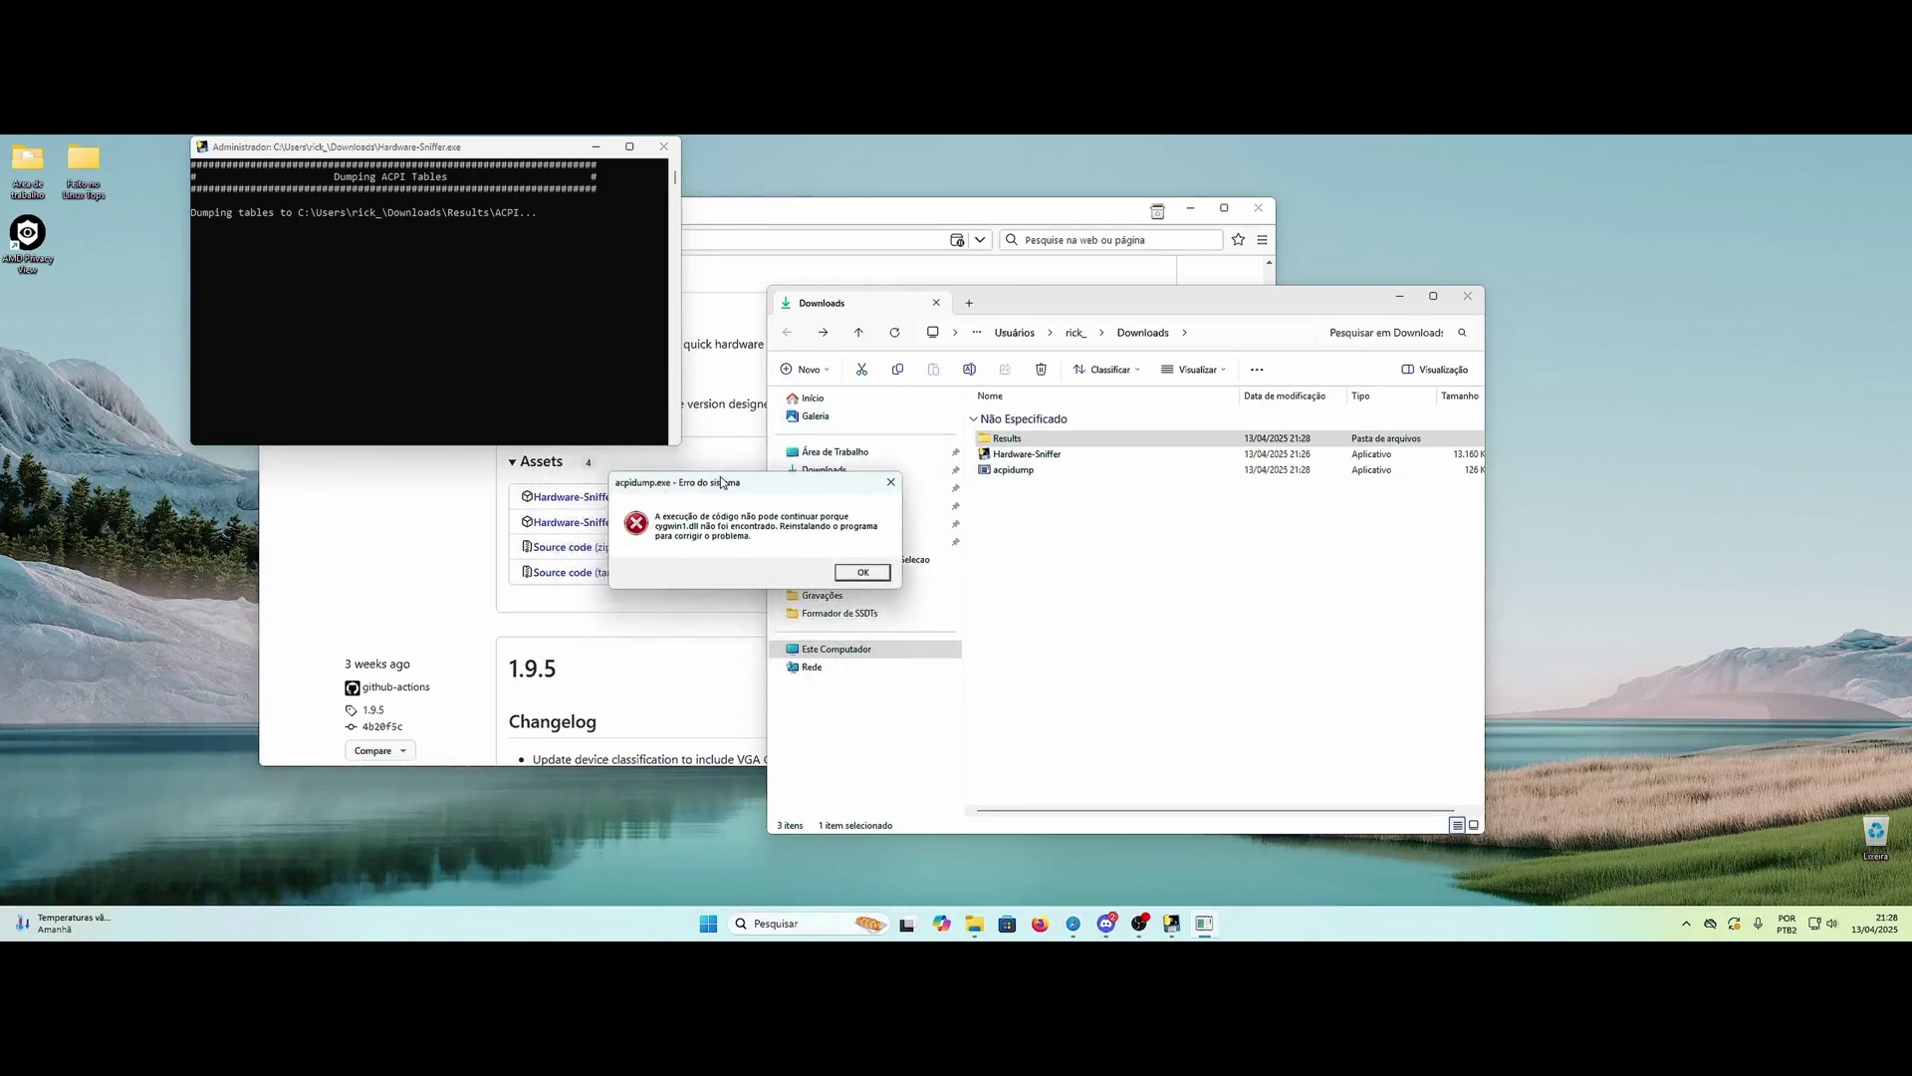
left_click_drag(703, 487, 698, 484)
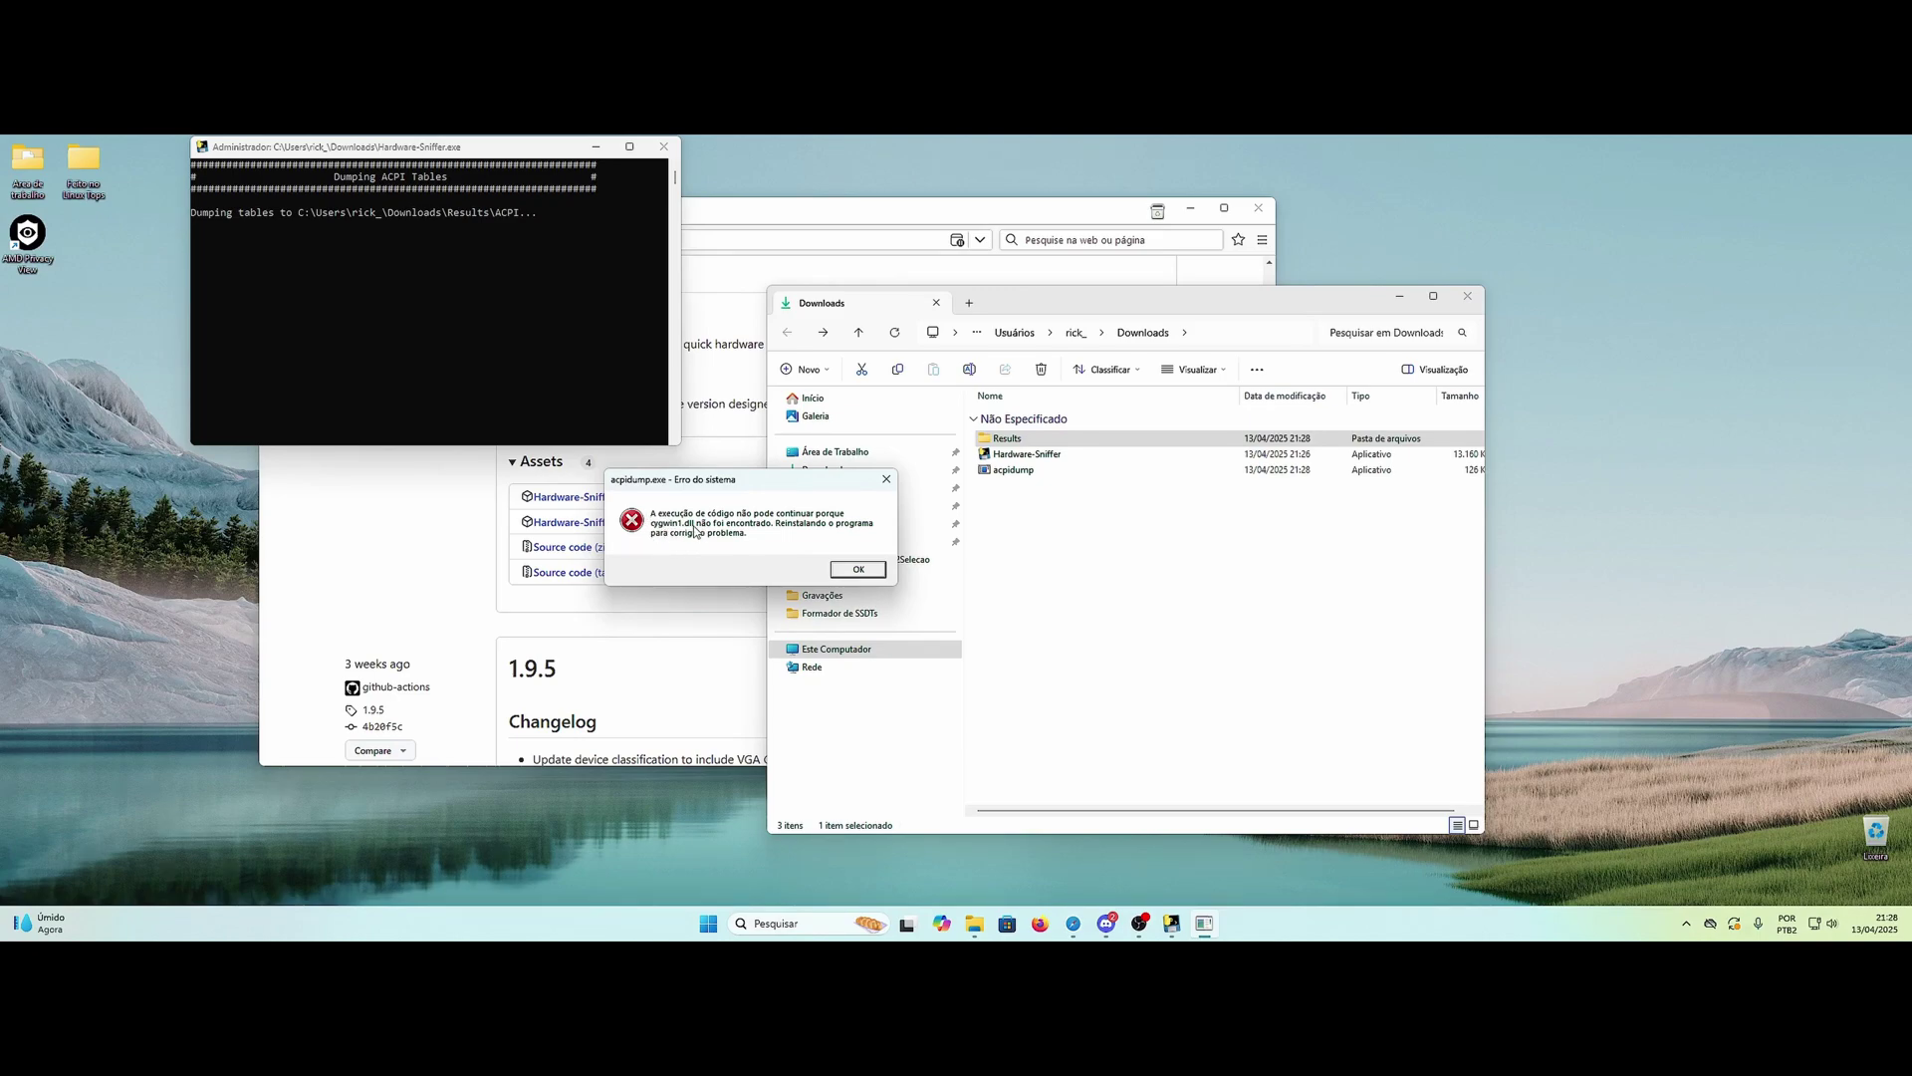
key("Return")
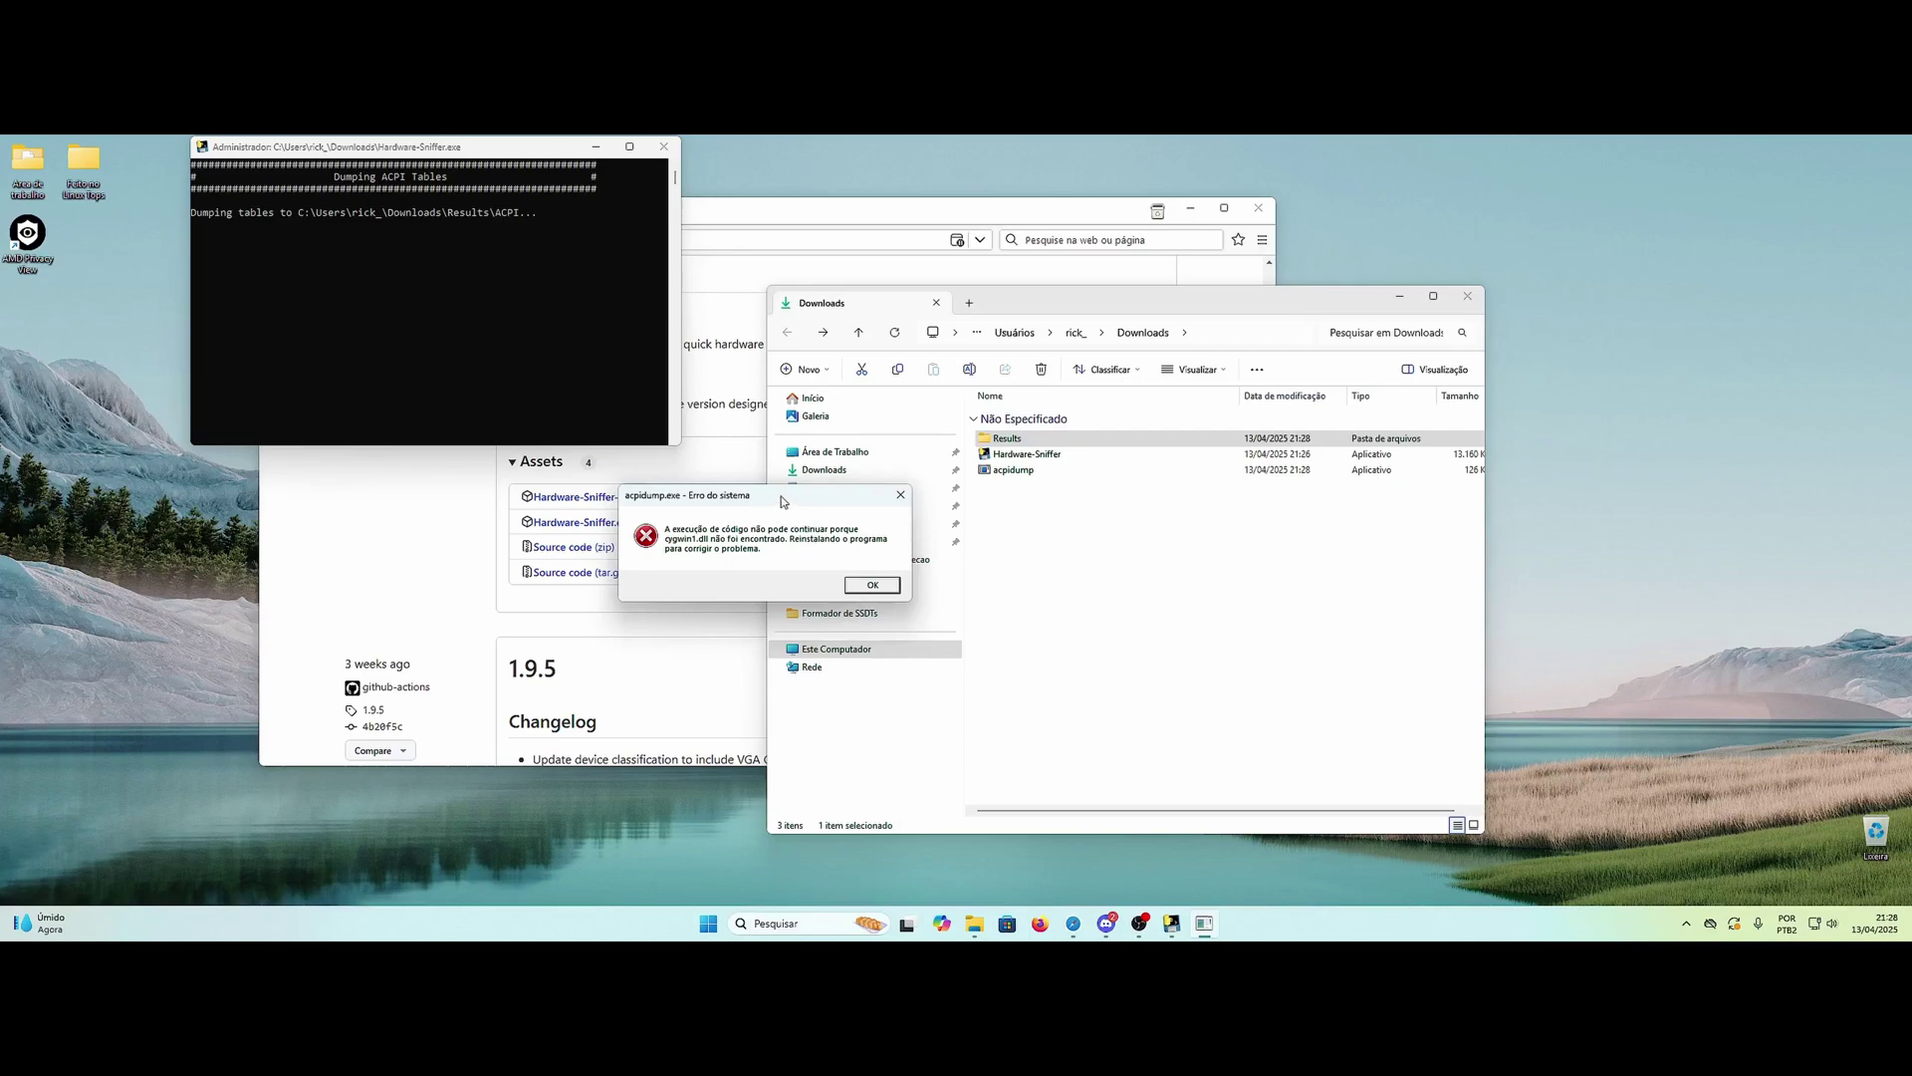
left_click_drag(783, 501, 792, 503)
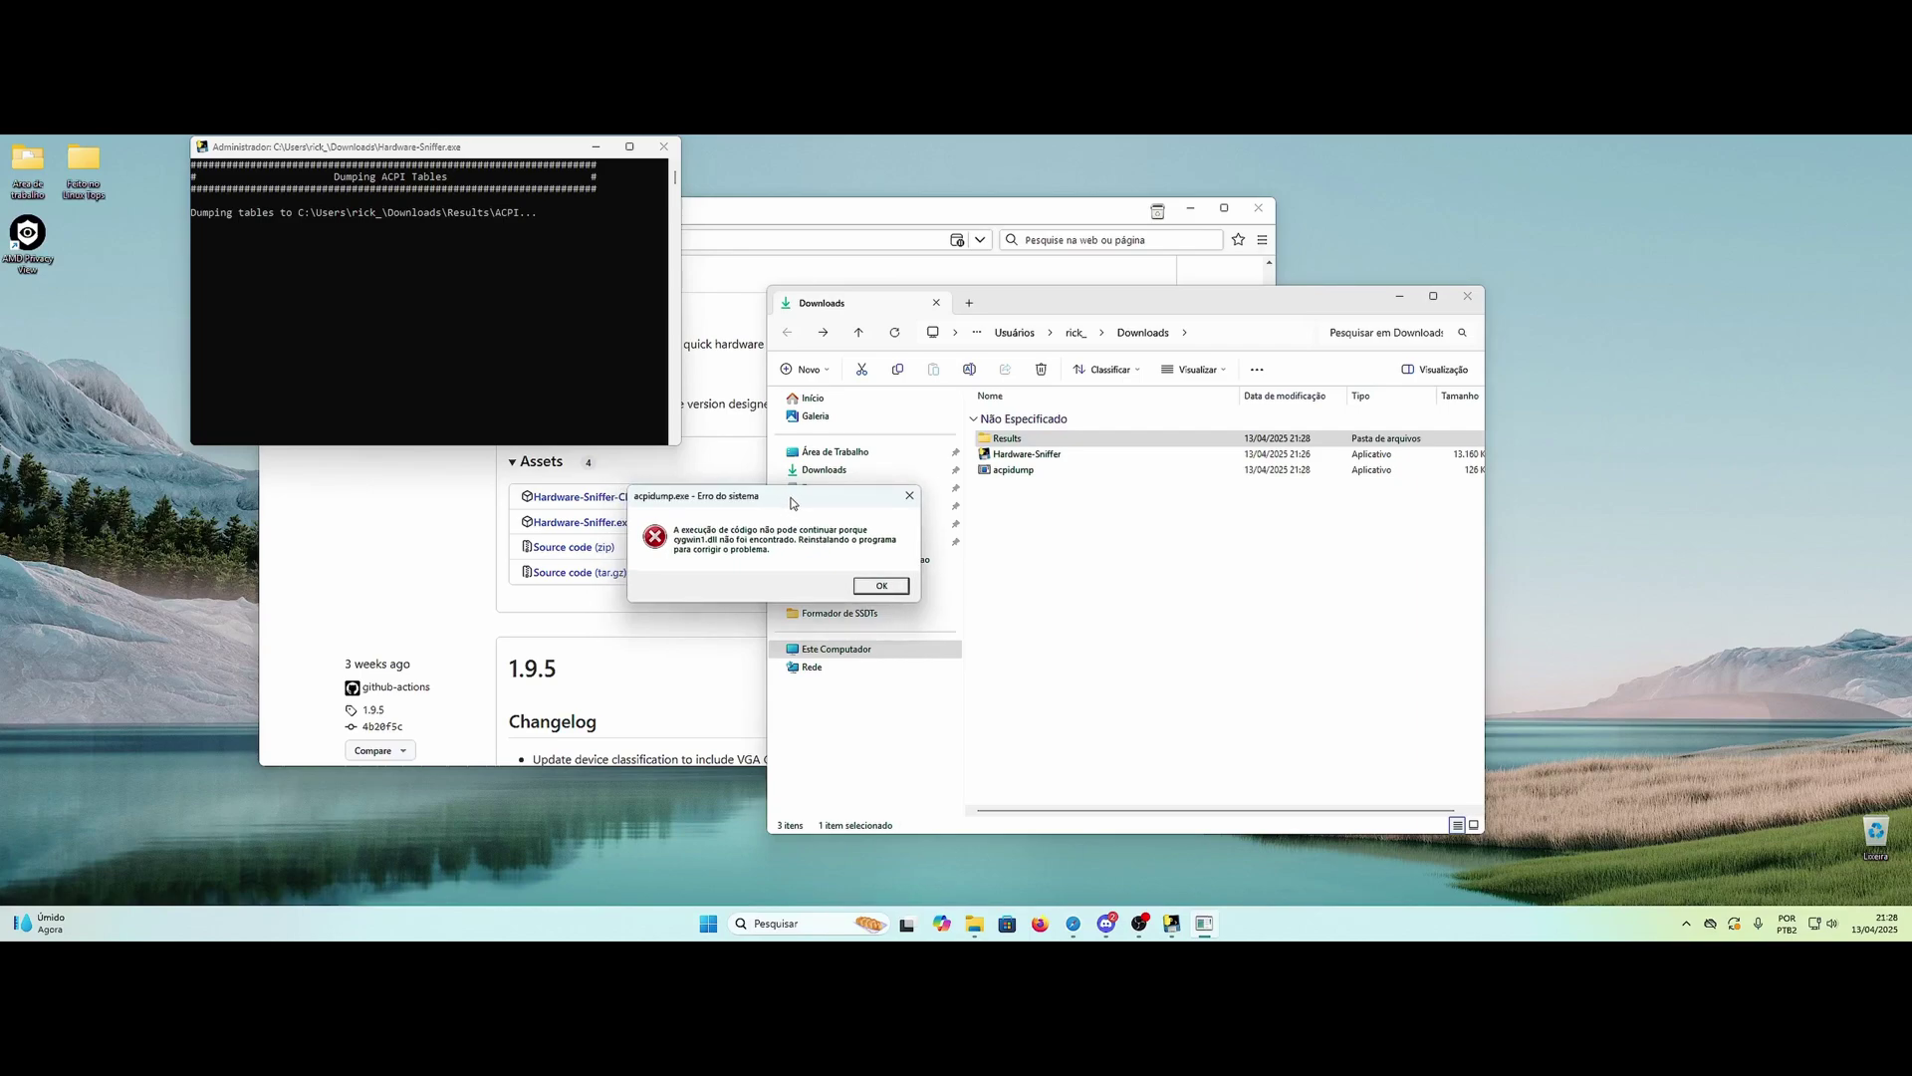
Step: Dismiss the acpidump error and delete Results, Hardware-Sniffer and acpidump from Downloads
left_click(884, 589)
left_click(663, 146)
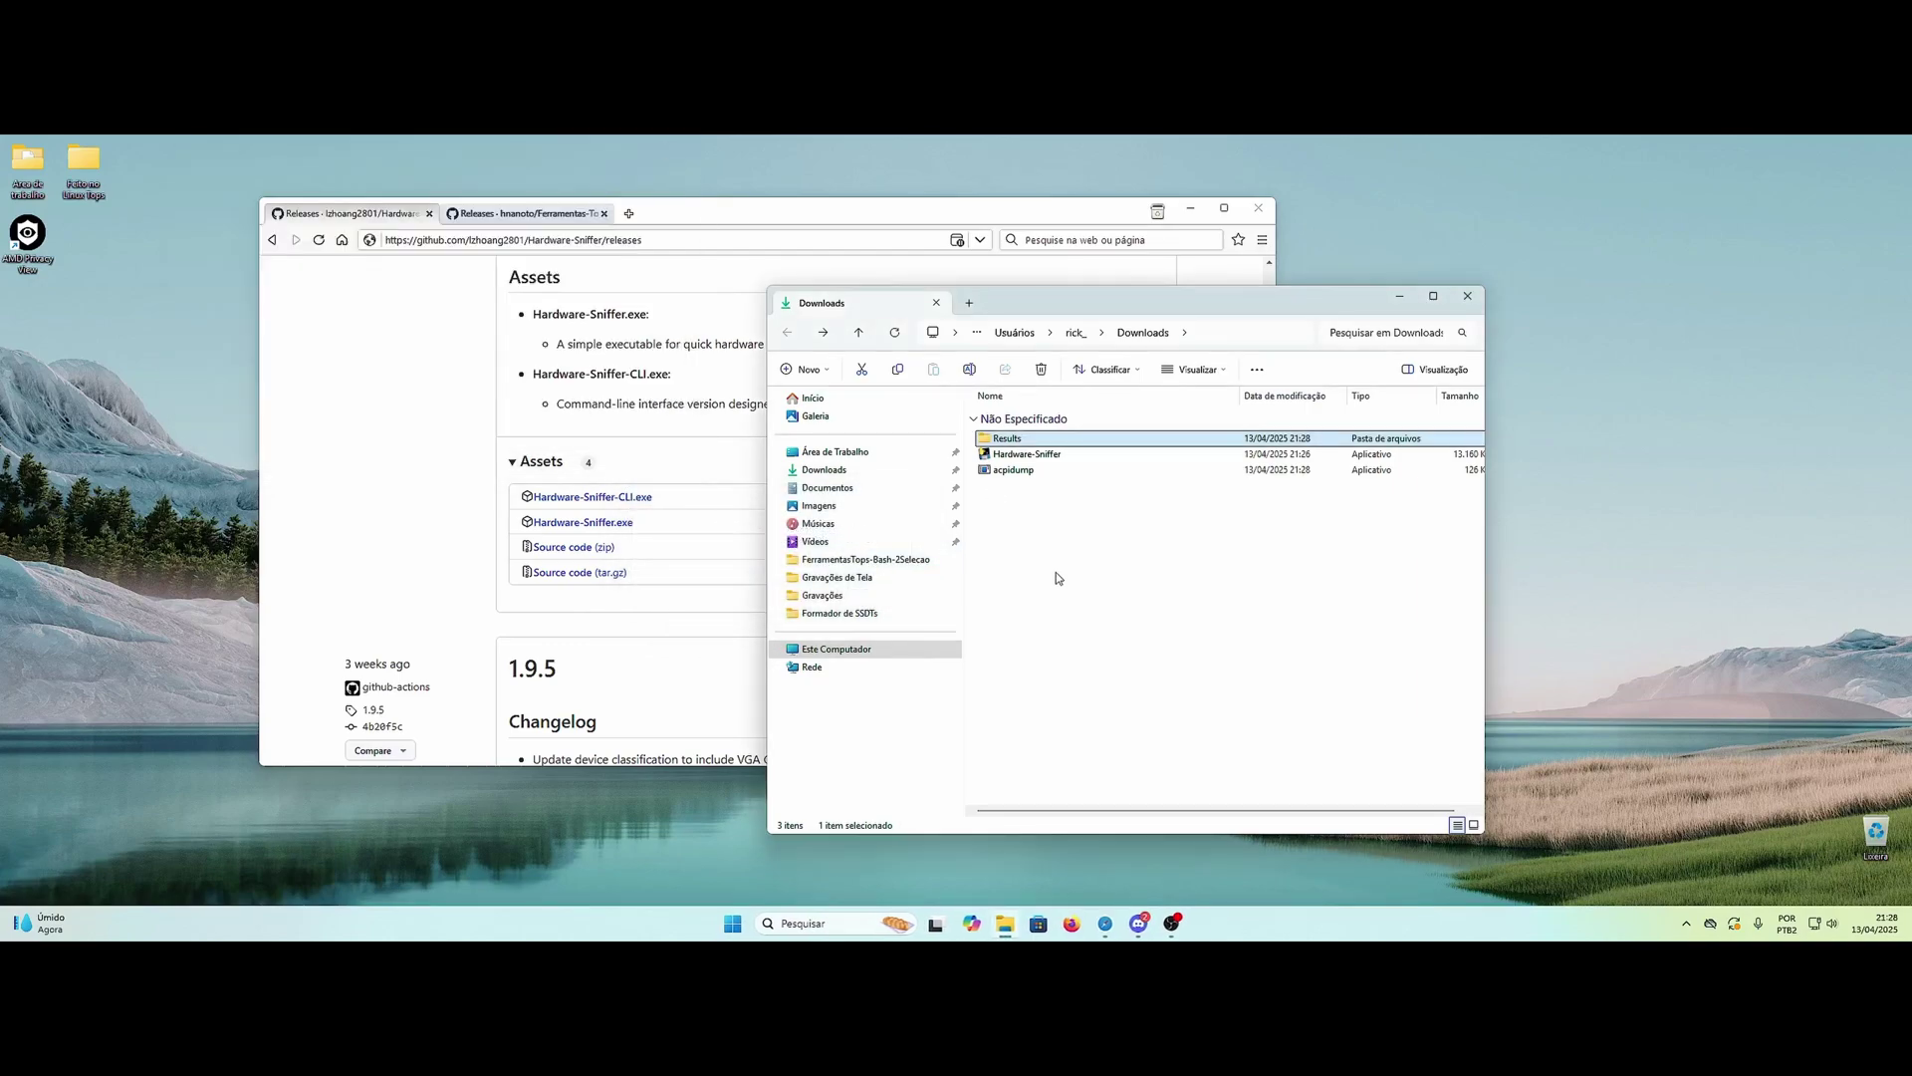
left_click_drag(1048, 534, 993, 435)
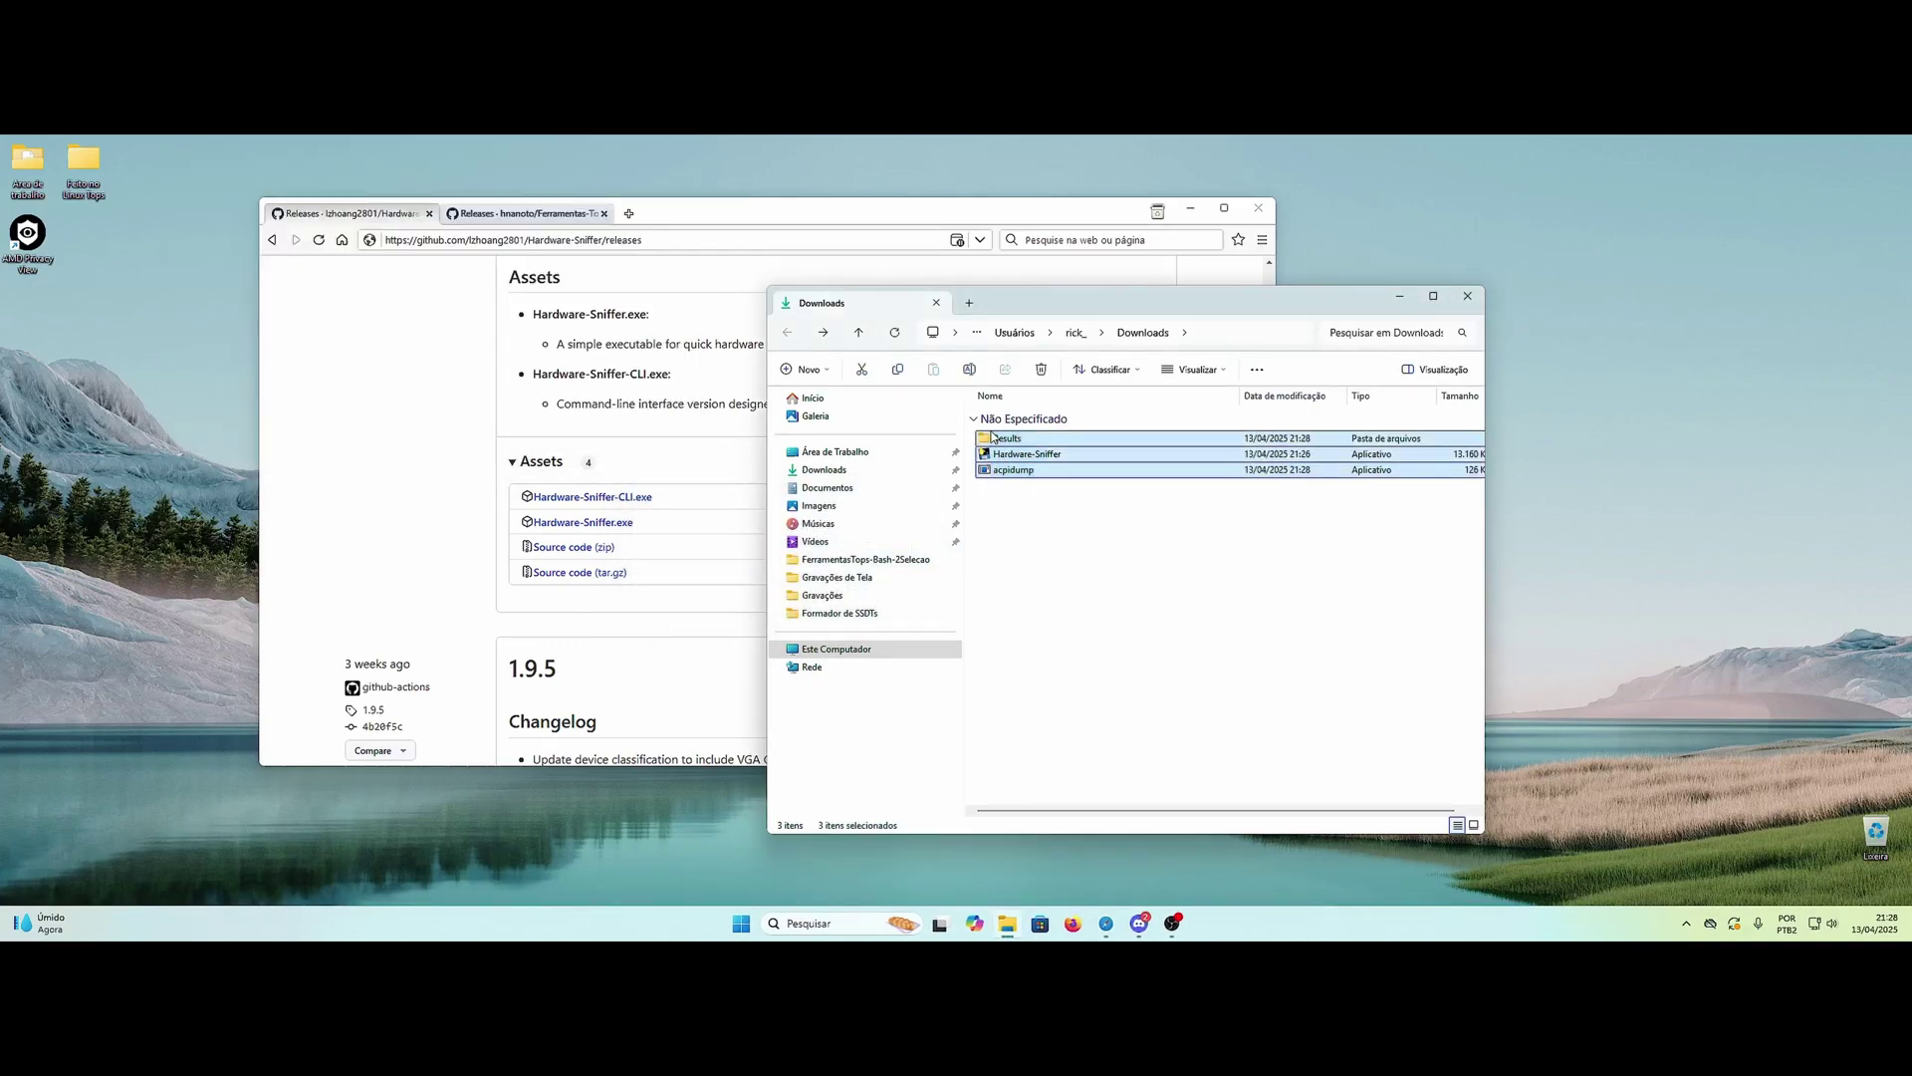
left_click(1041, 369)
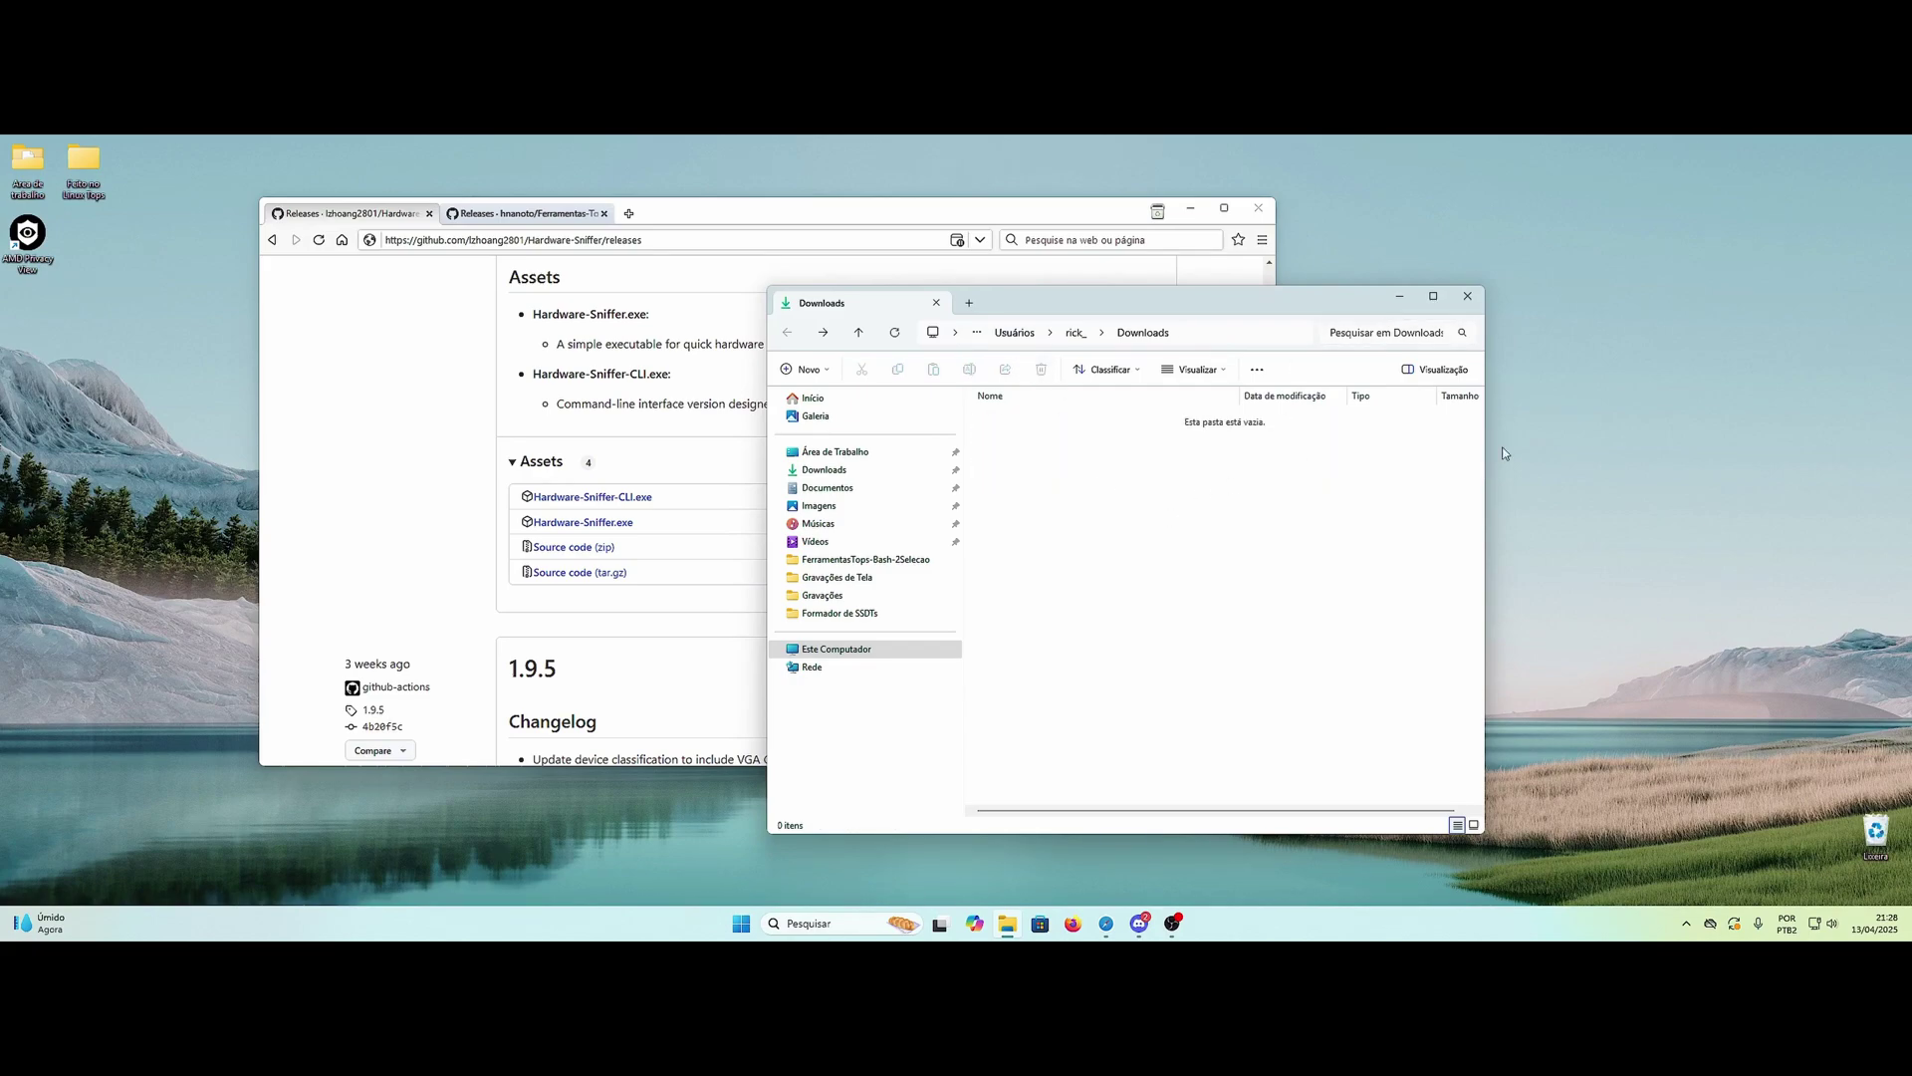
Step: Empty the Recycle Bin from its desktop icon
right_click(1882, 842)
left_click(1751, 721)
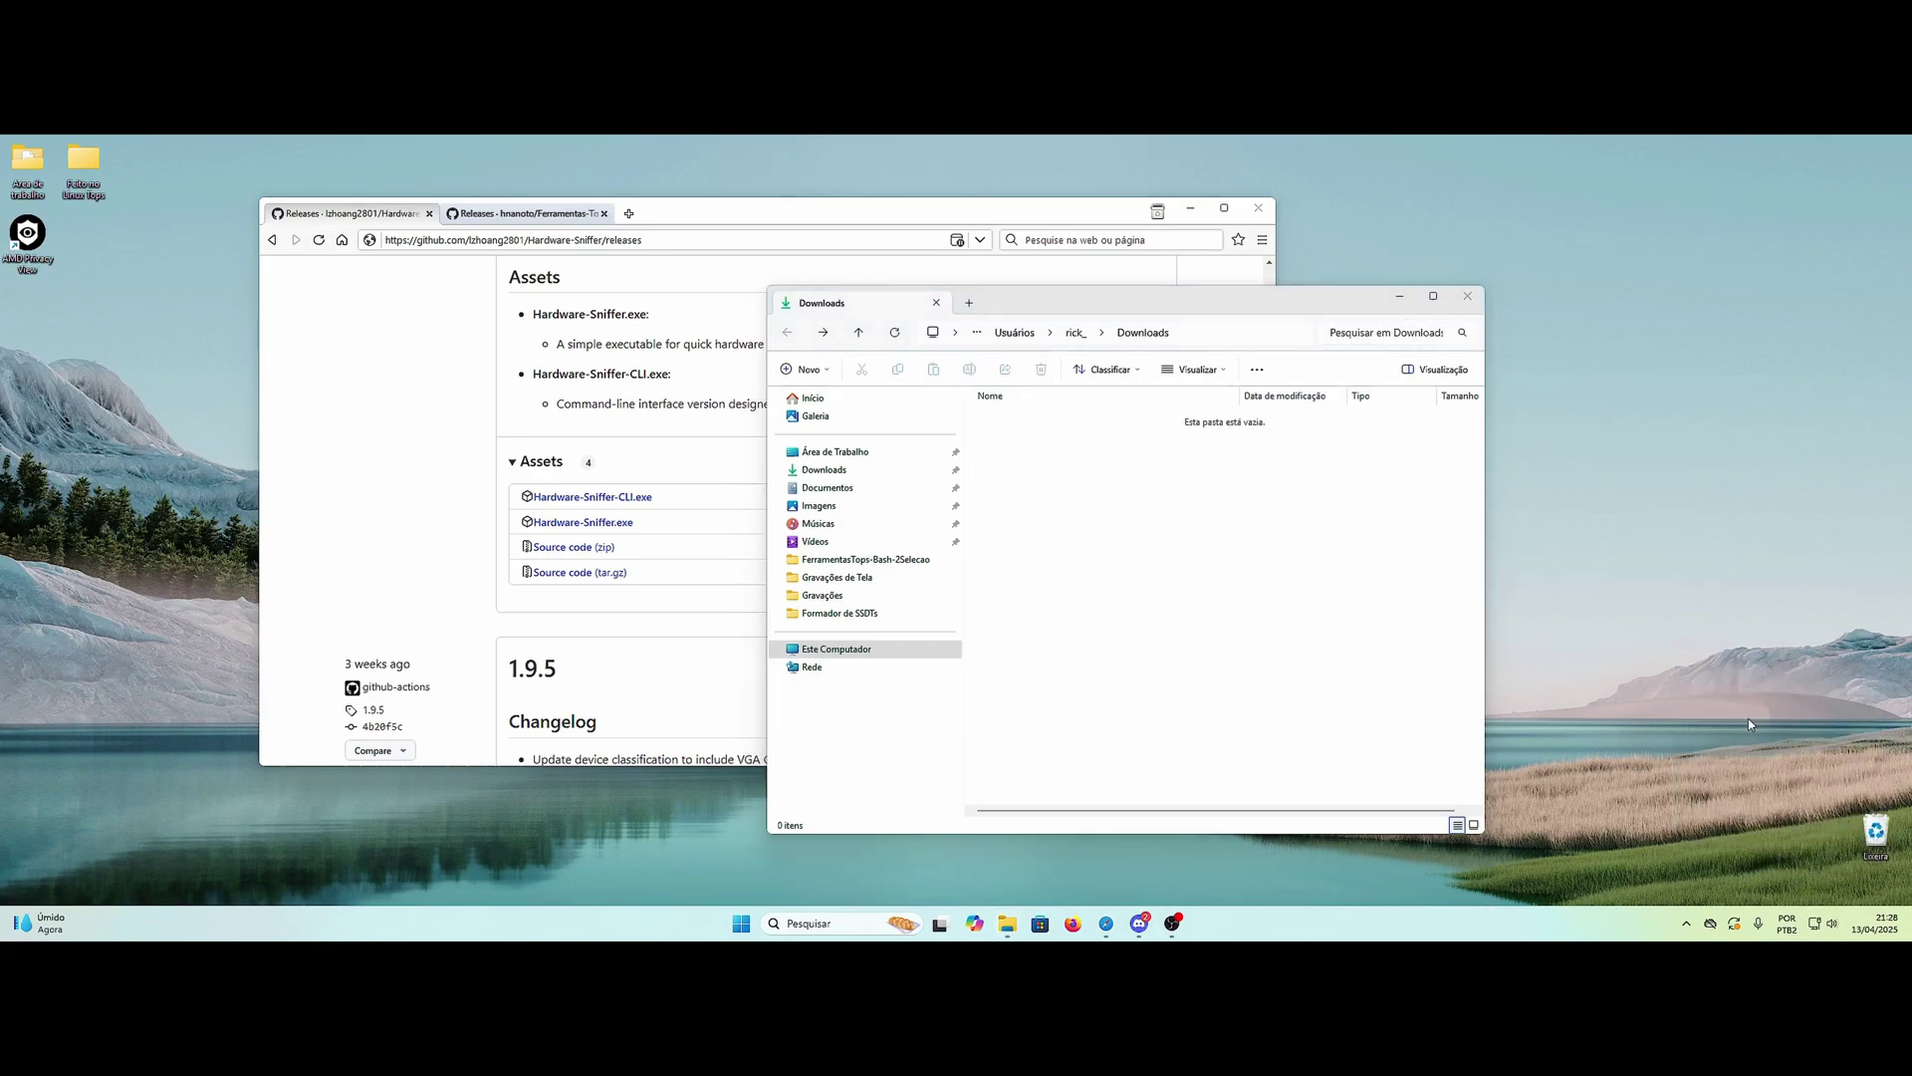
left_click(1021, 543)
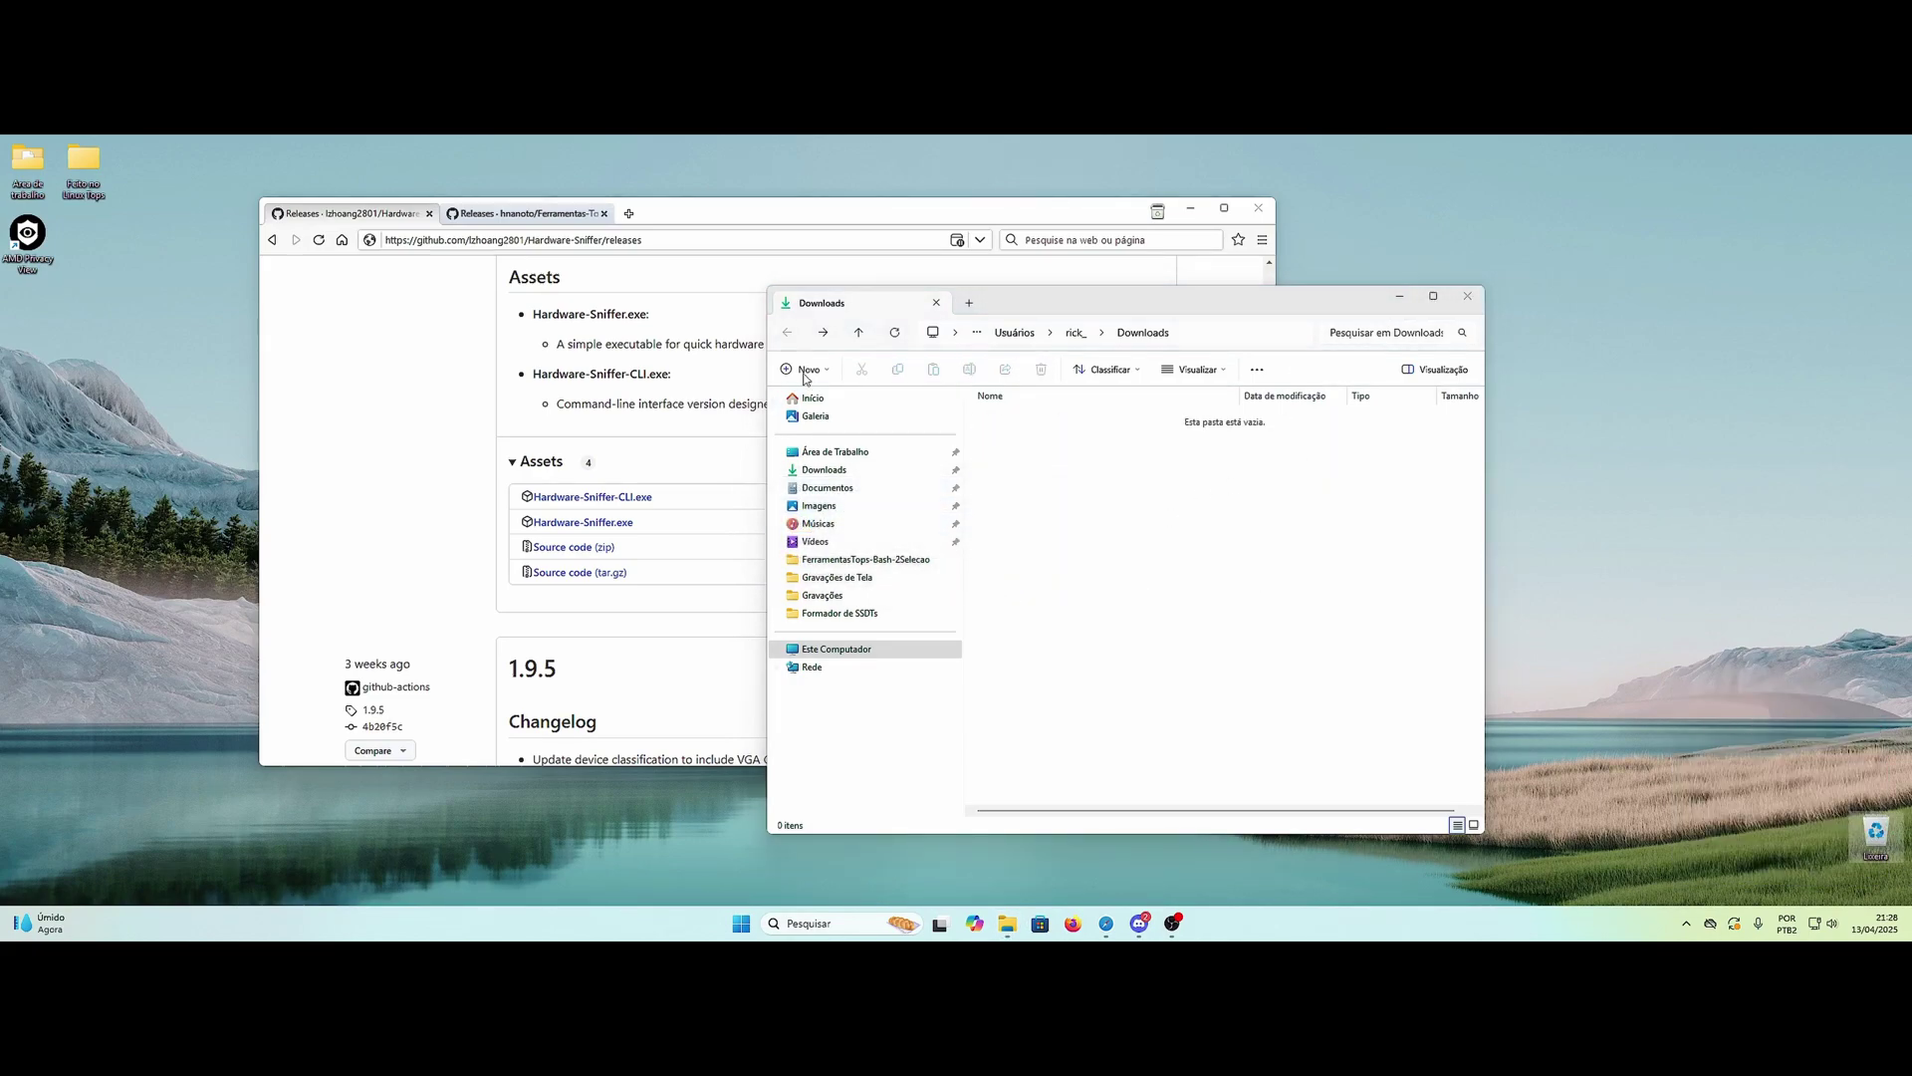
Step: Switch to the Ferramentas-Tops releases page and scroll down to its Assets
left_click_drag(986, 309, 1132, 333)
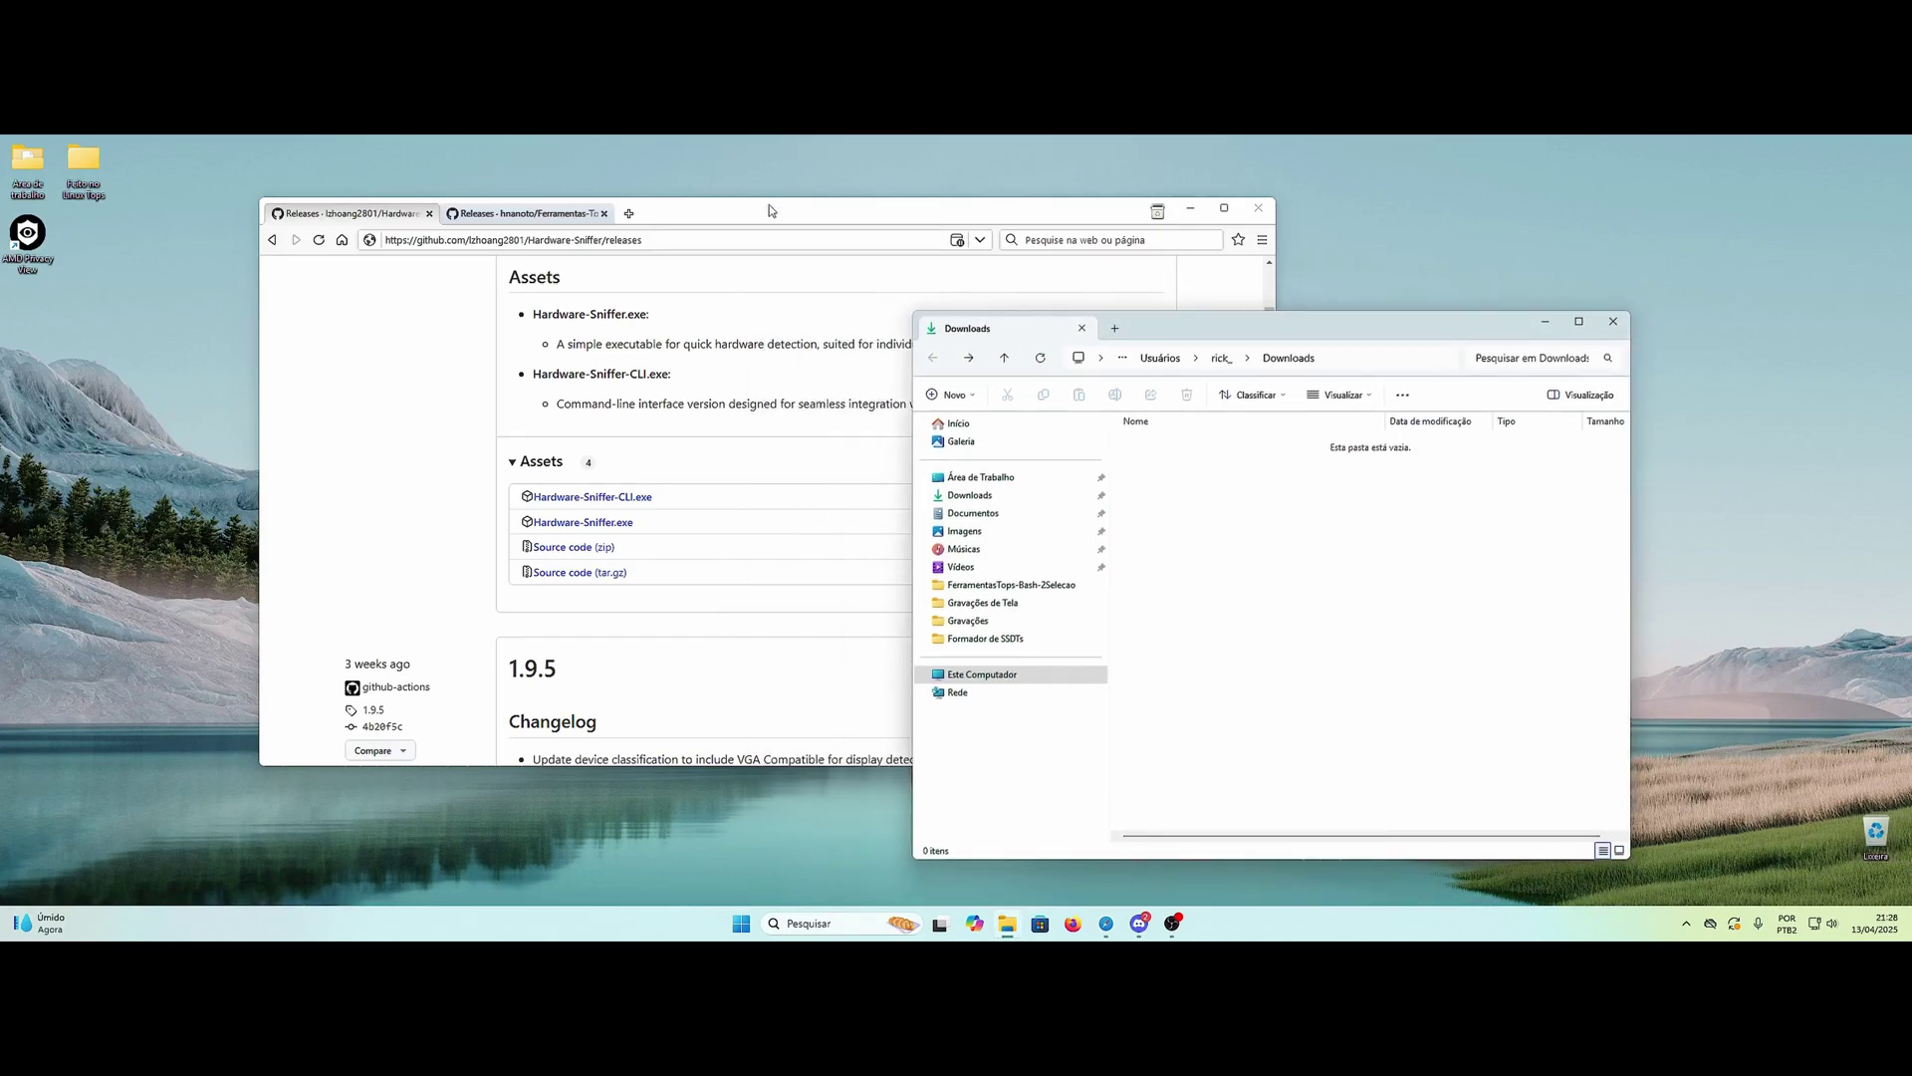
left_click_drag(779, 219, 700, 228)
left_click(418, 229)
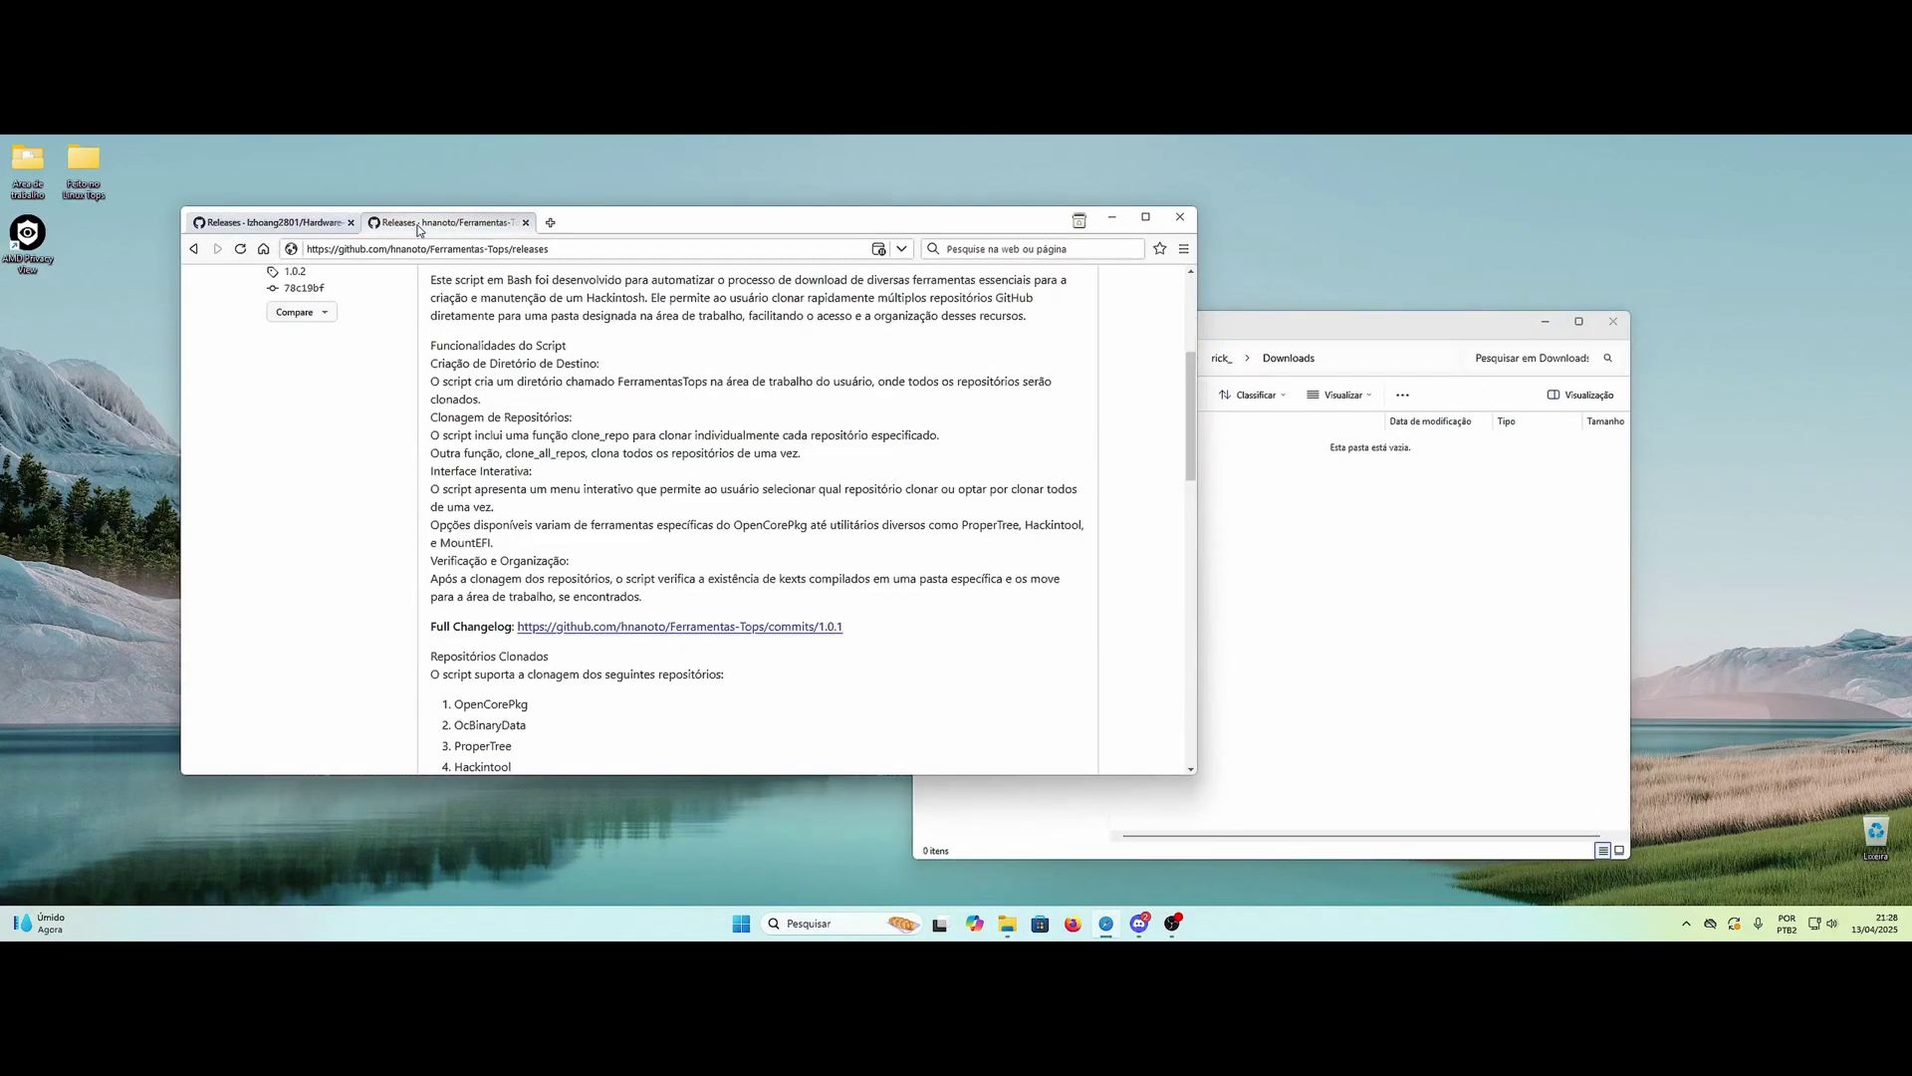
scroll(584, 577, "down", 7)
scroll(584, 578, "down", 4)
scroll(584, 577, "up", 2)
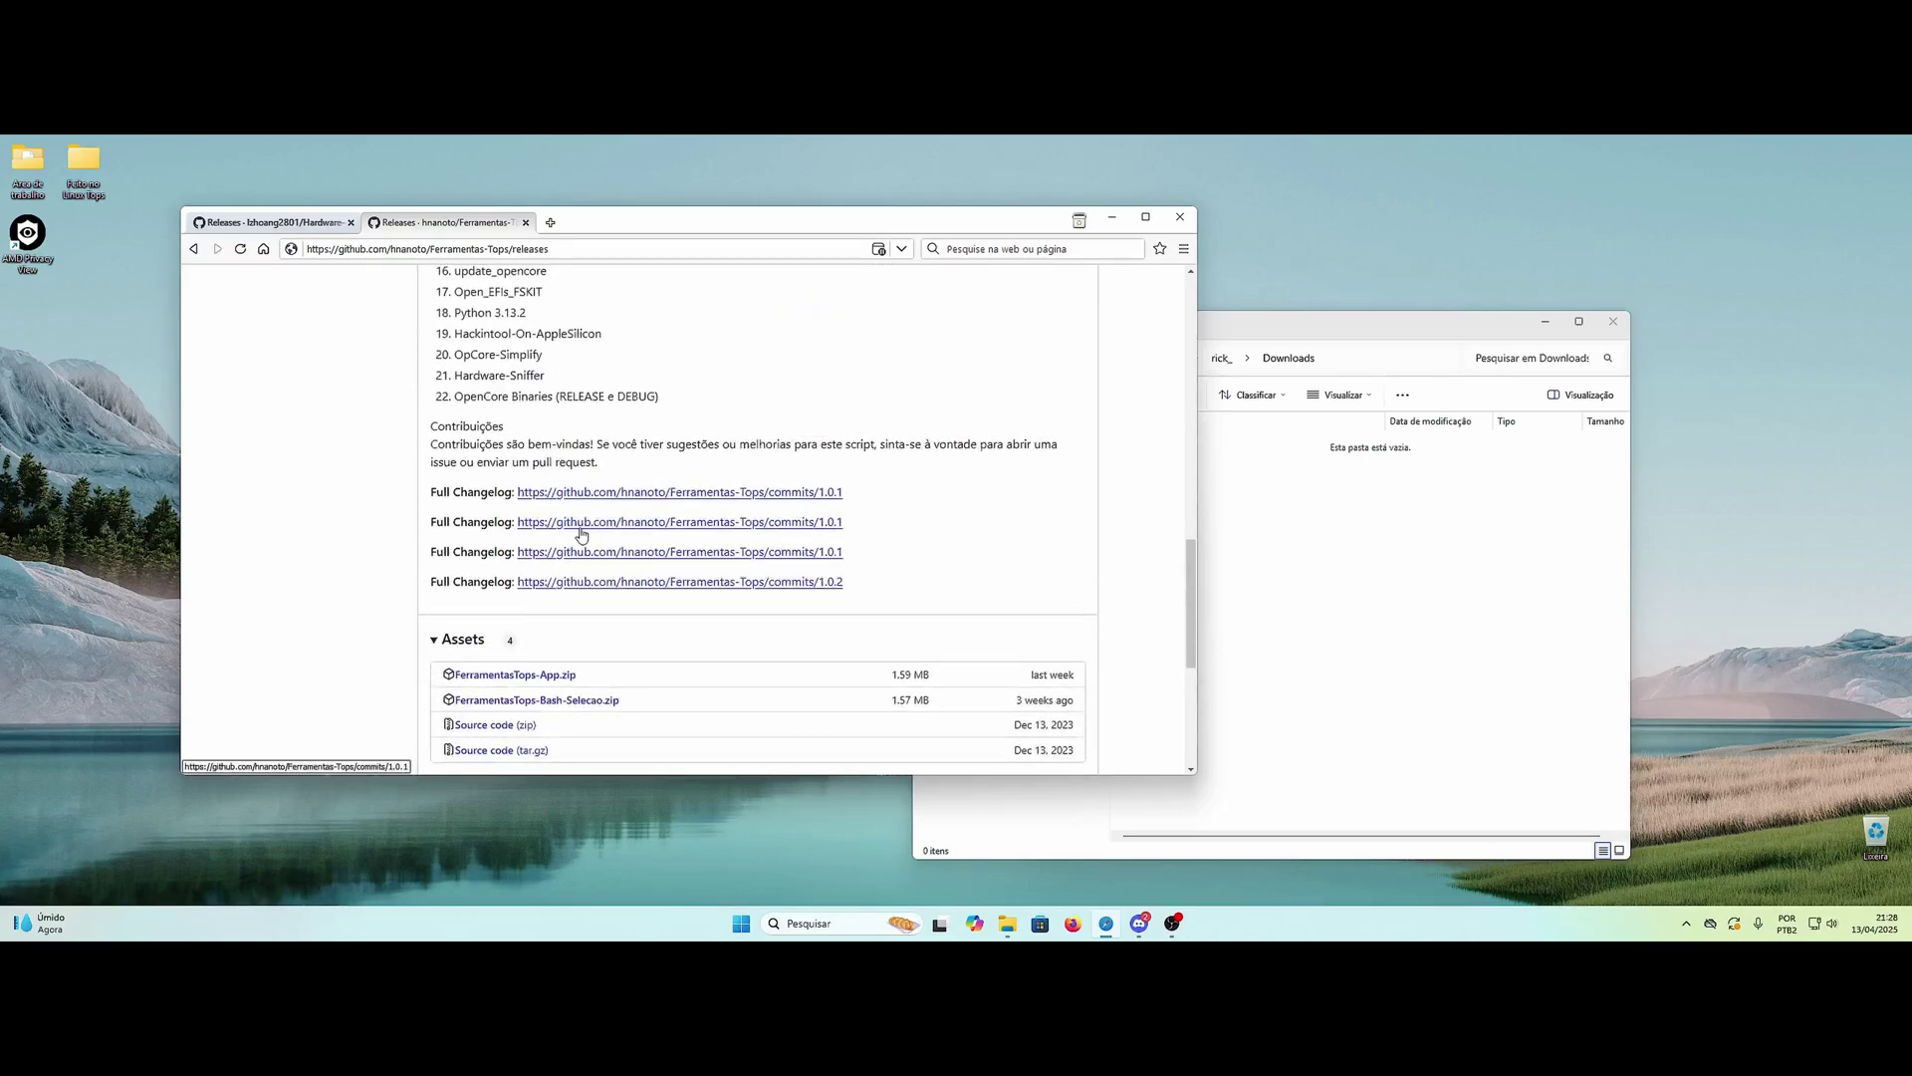
scroll(582, 557, "down", 3)
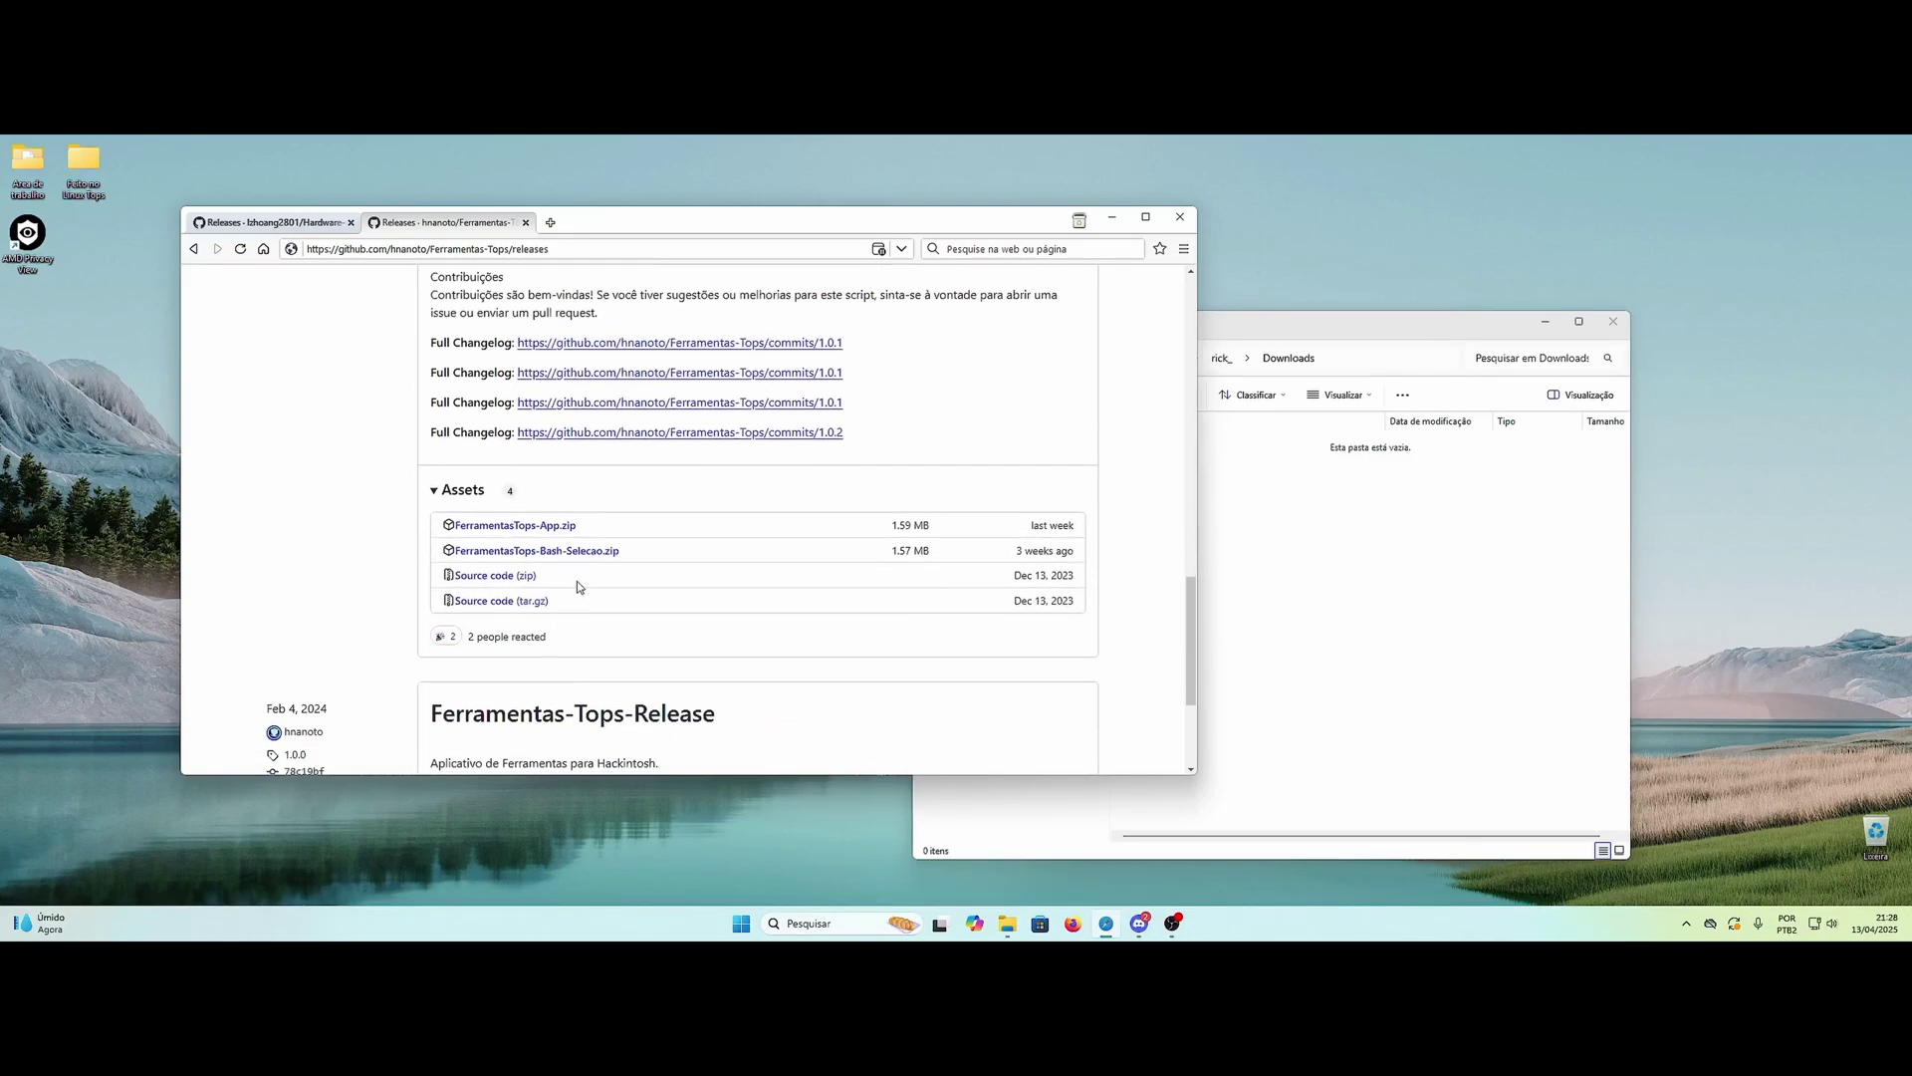
scroll(594, 567, "down", 1)
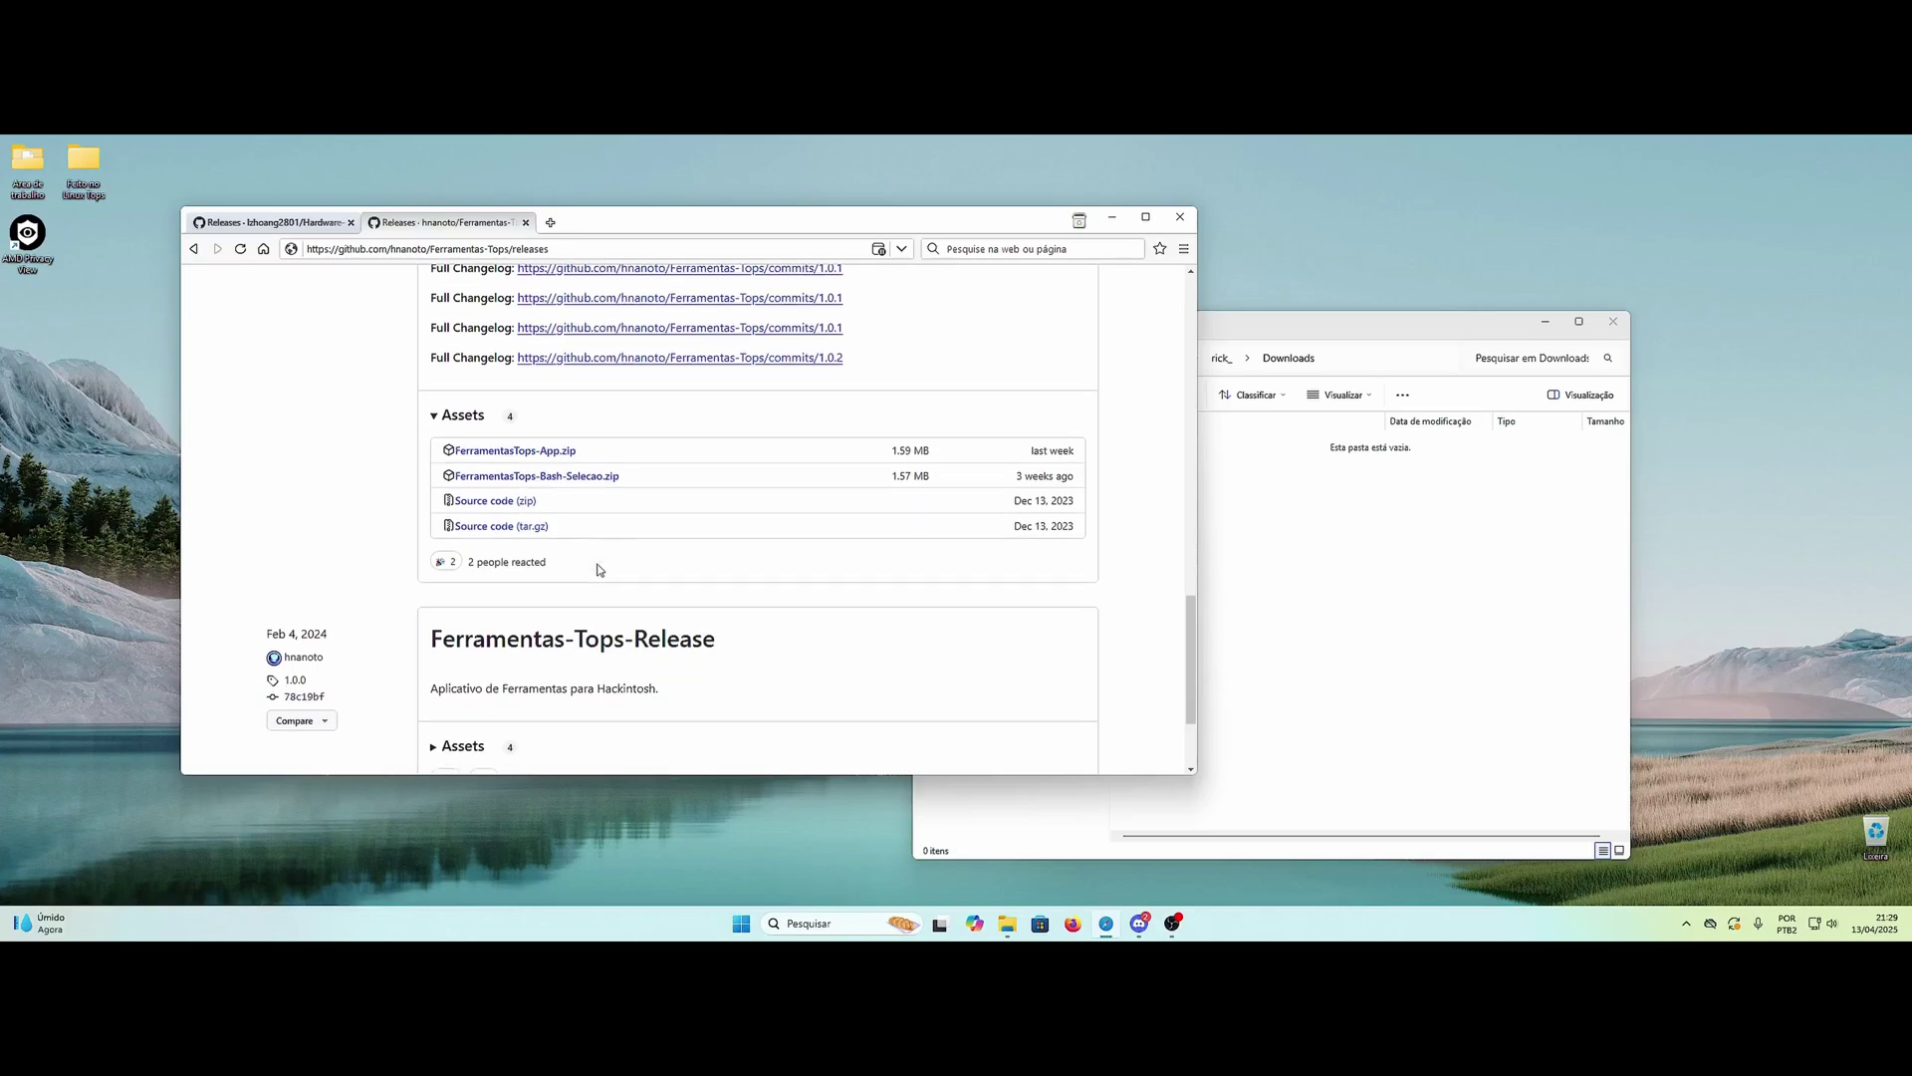
Step: Save FerramentasTops-Bash-Selecao.zip to Downloads and open that folder
left_click(561, 479)
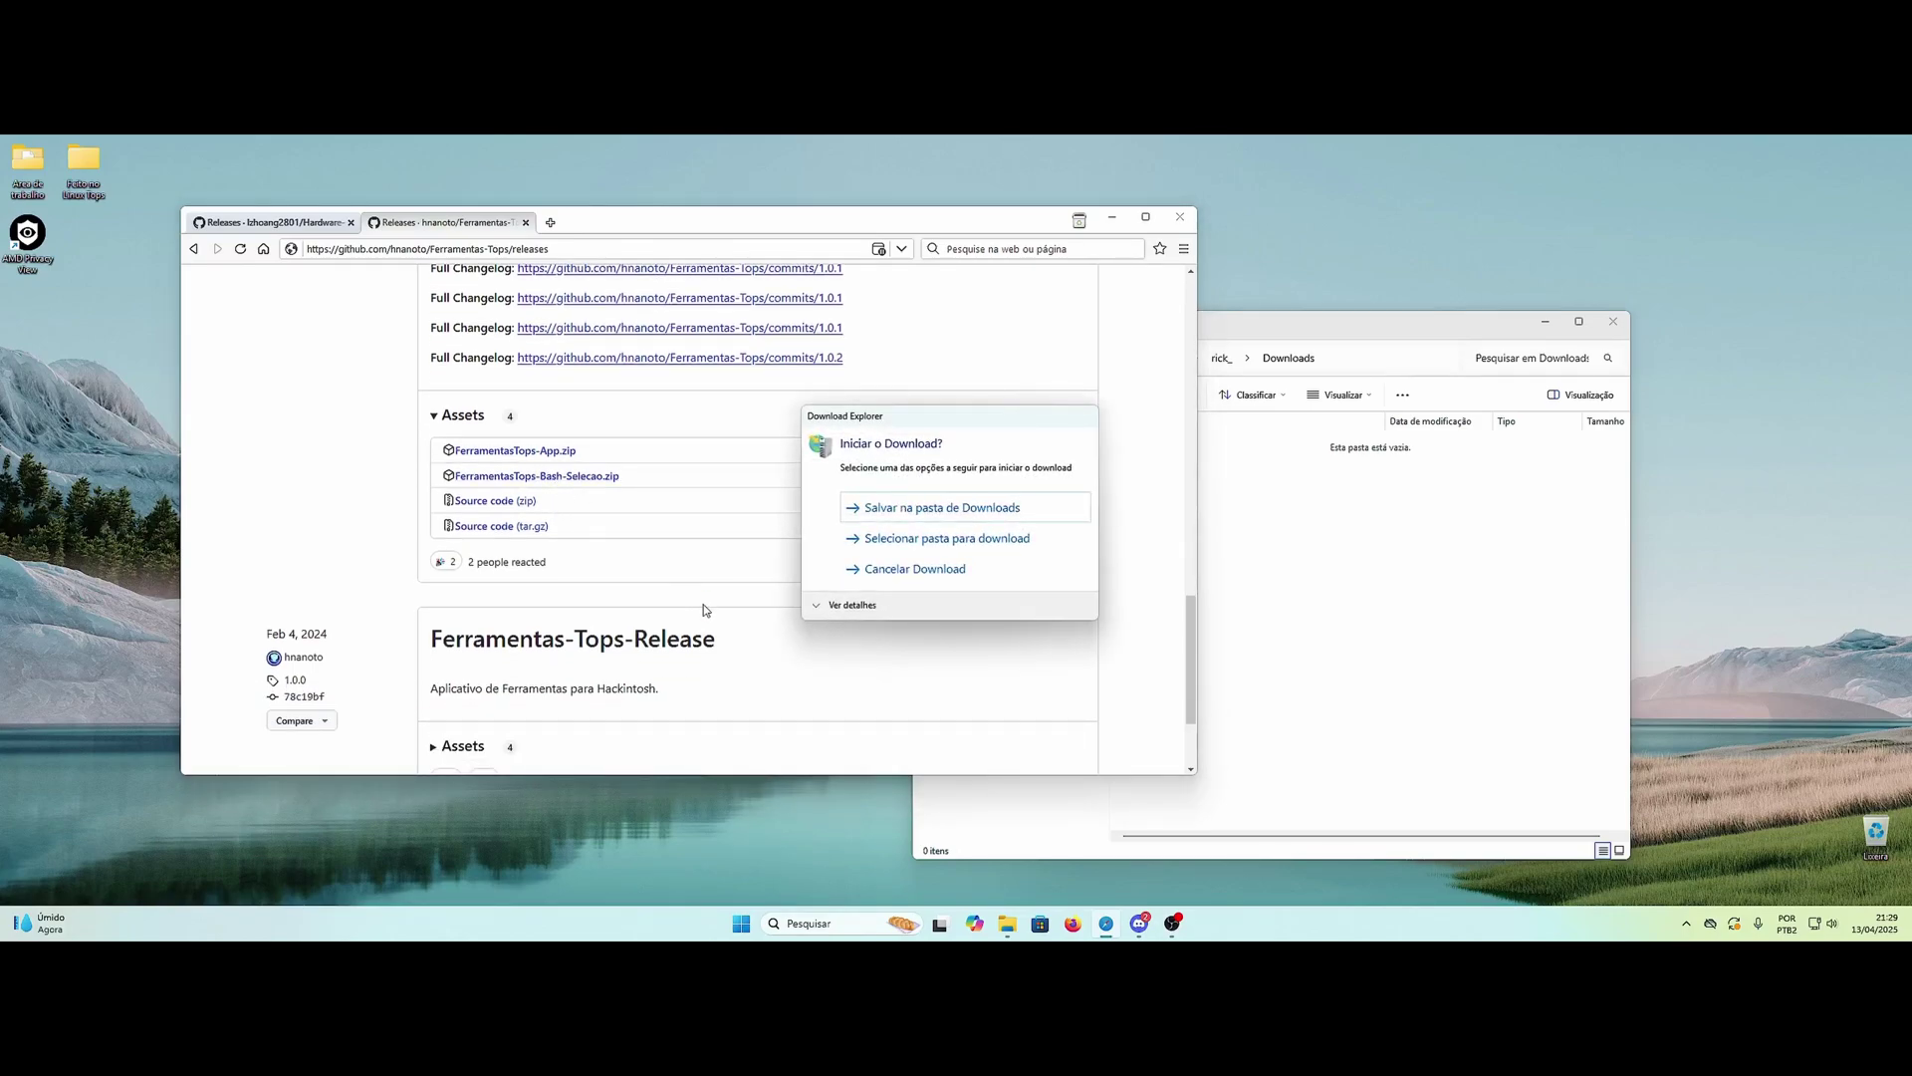
left_click(924, 510)
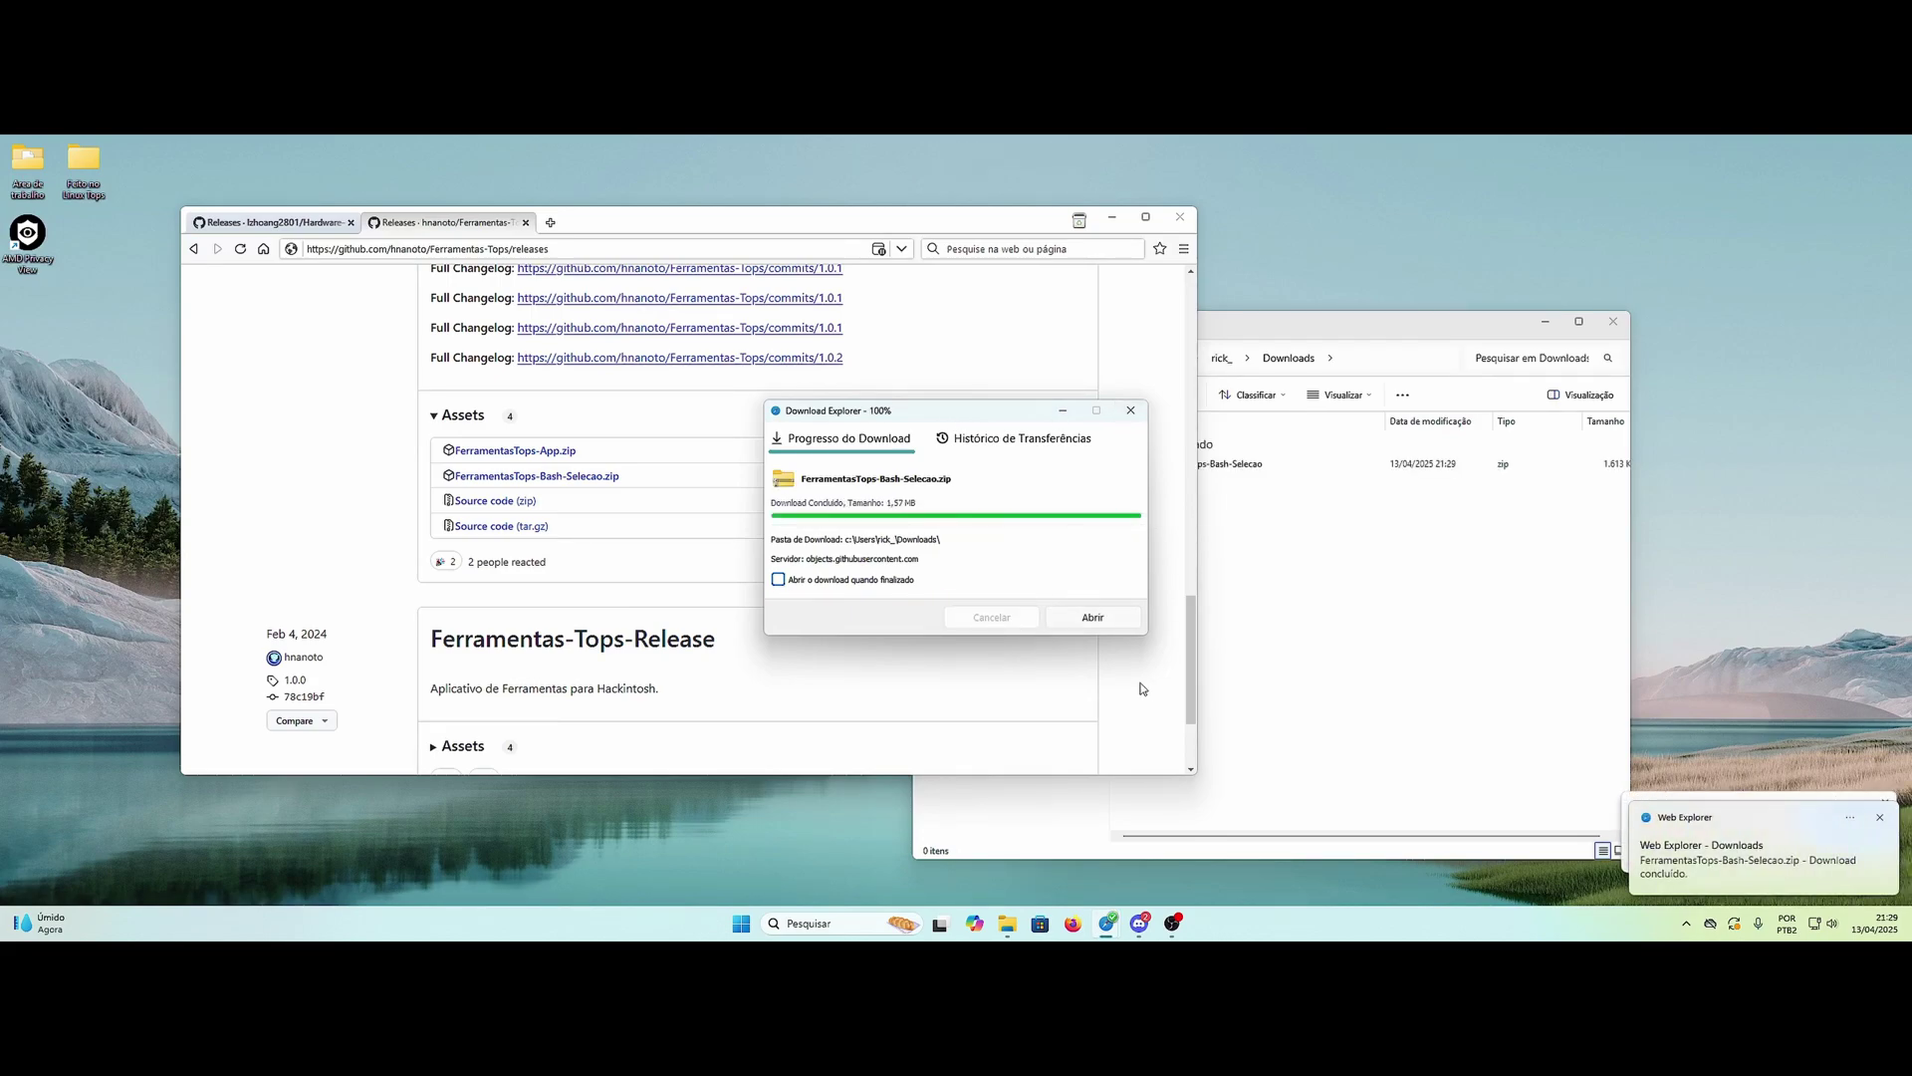
left_click(1093, 617)
left_click(961, 495)
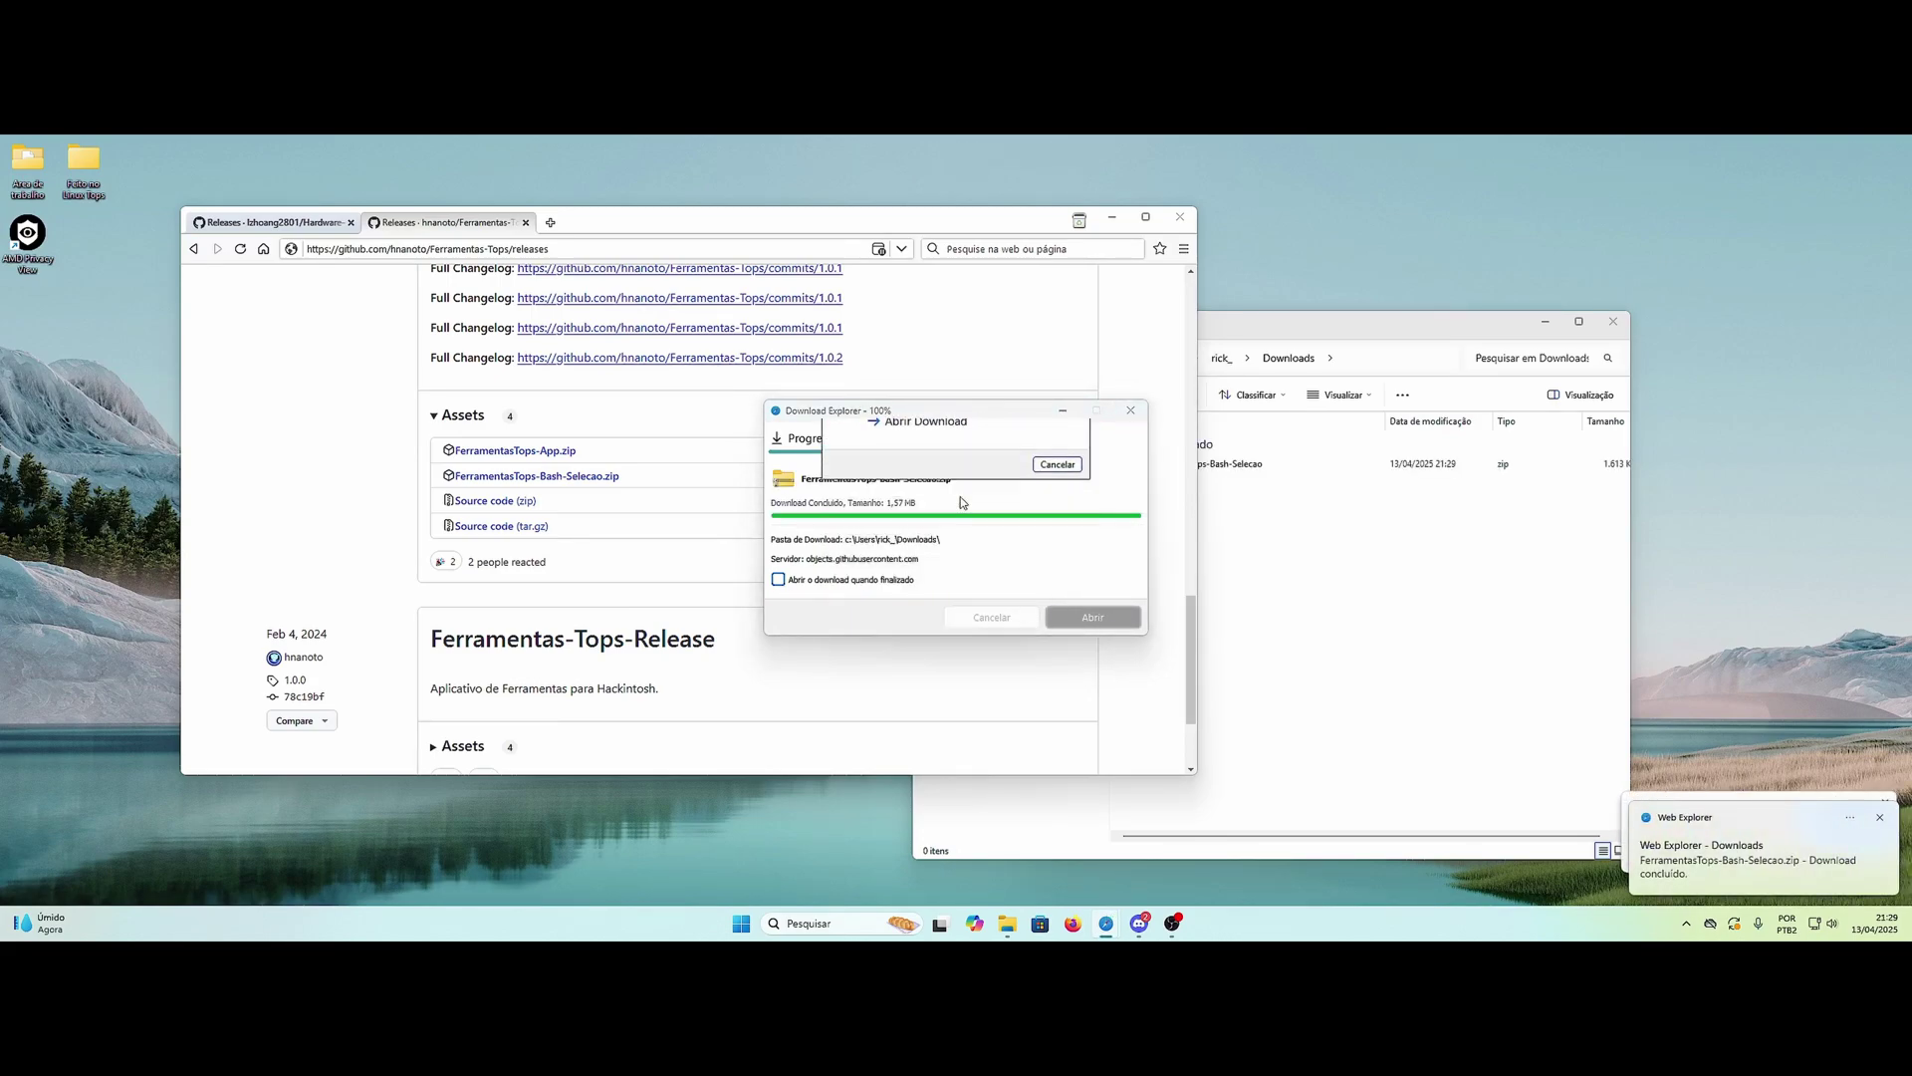
left_click_drag(1131, 343, 799, 348)
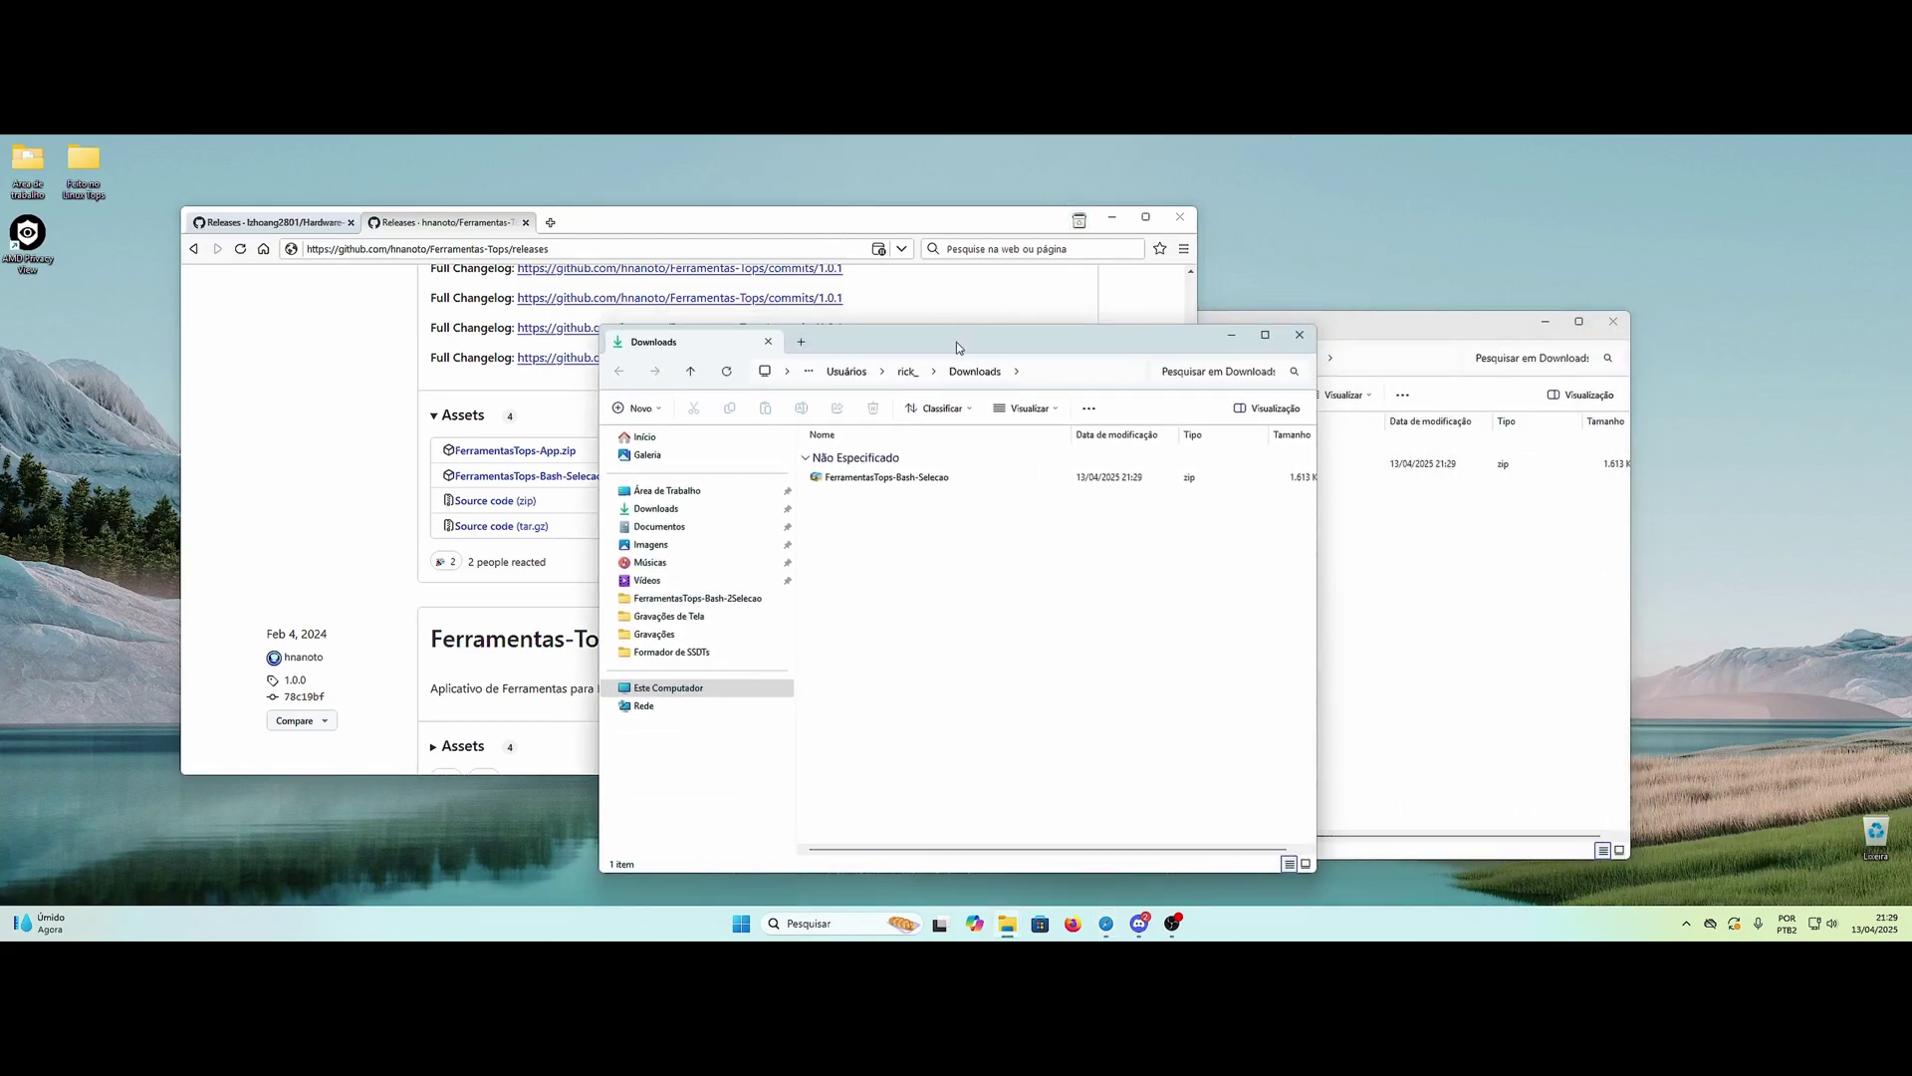
left_click_drag(958, 347, 856, 353)
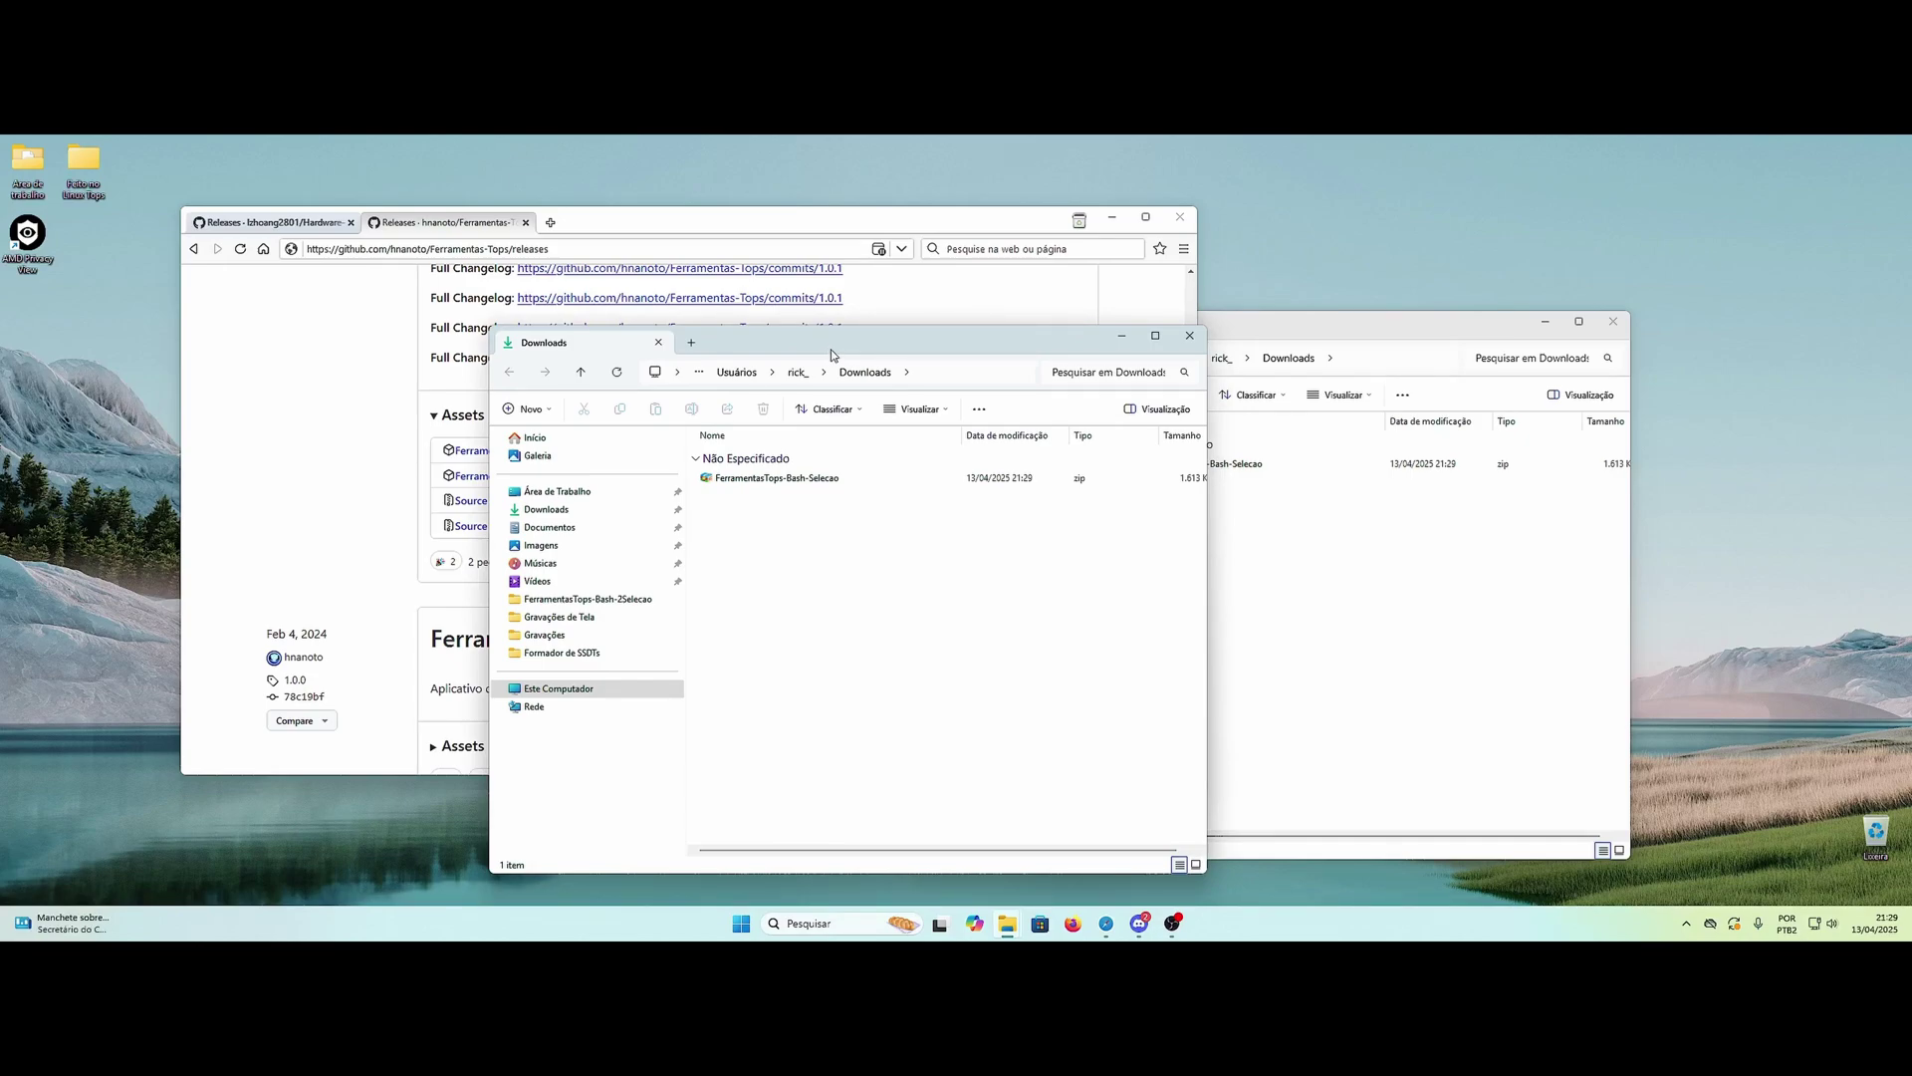
Step: Extract FerramentasTops-Bash-Selecao.zip to its suggested folder and close the extracted folder's window
left_click_drag(832, 355, 776, 347)
left_click(697, 470)
right_click(666, 473)
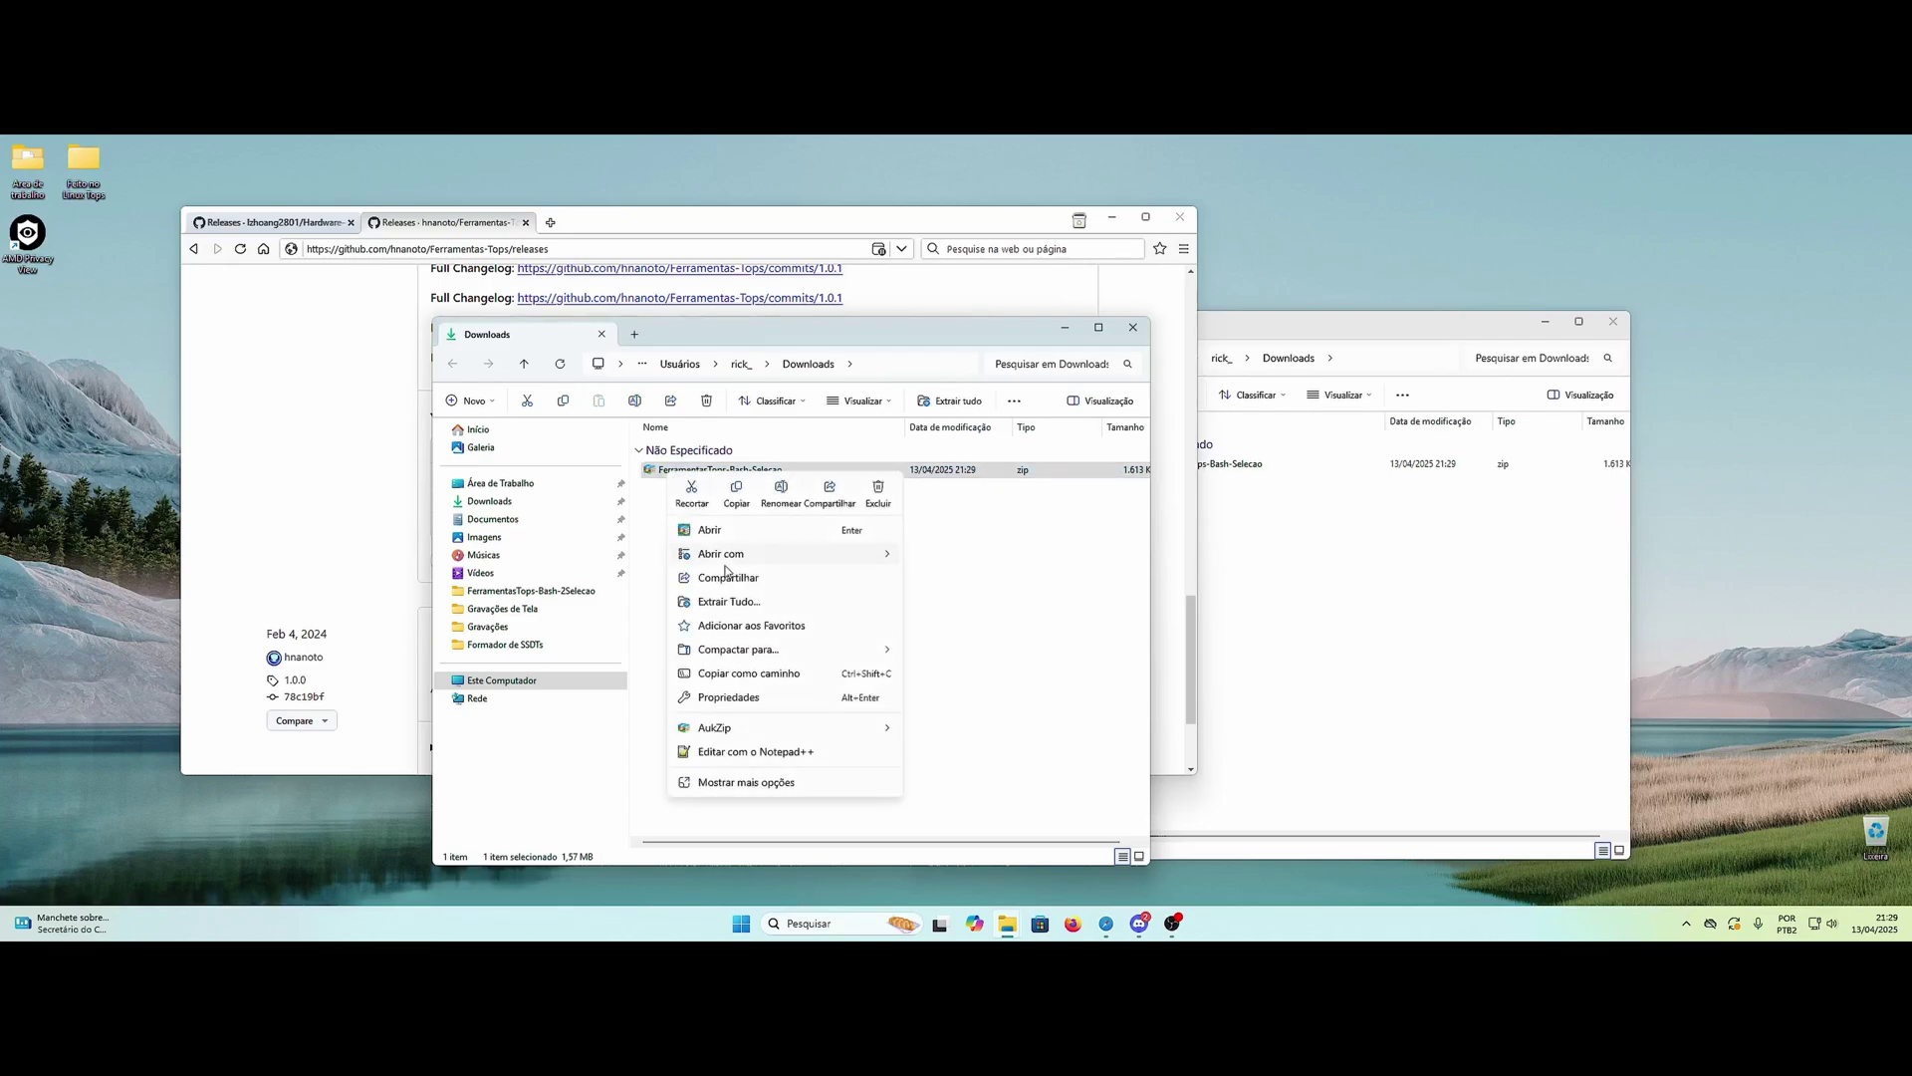
left_click(733, 602)
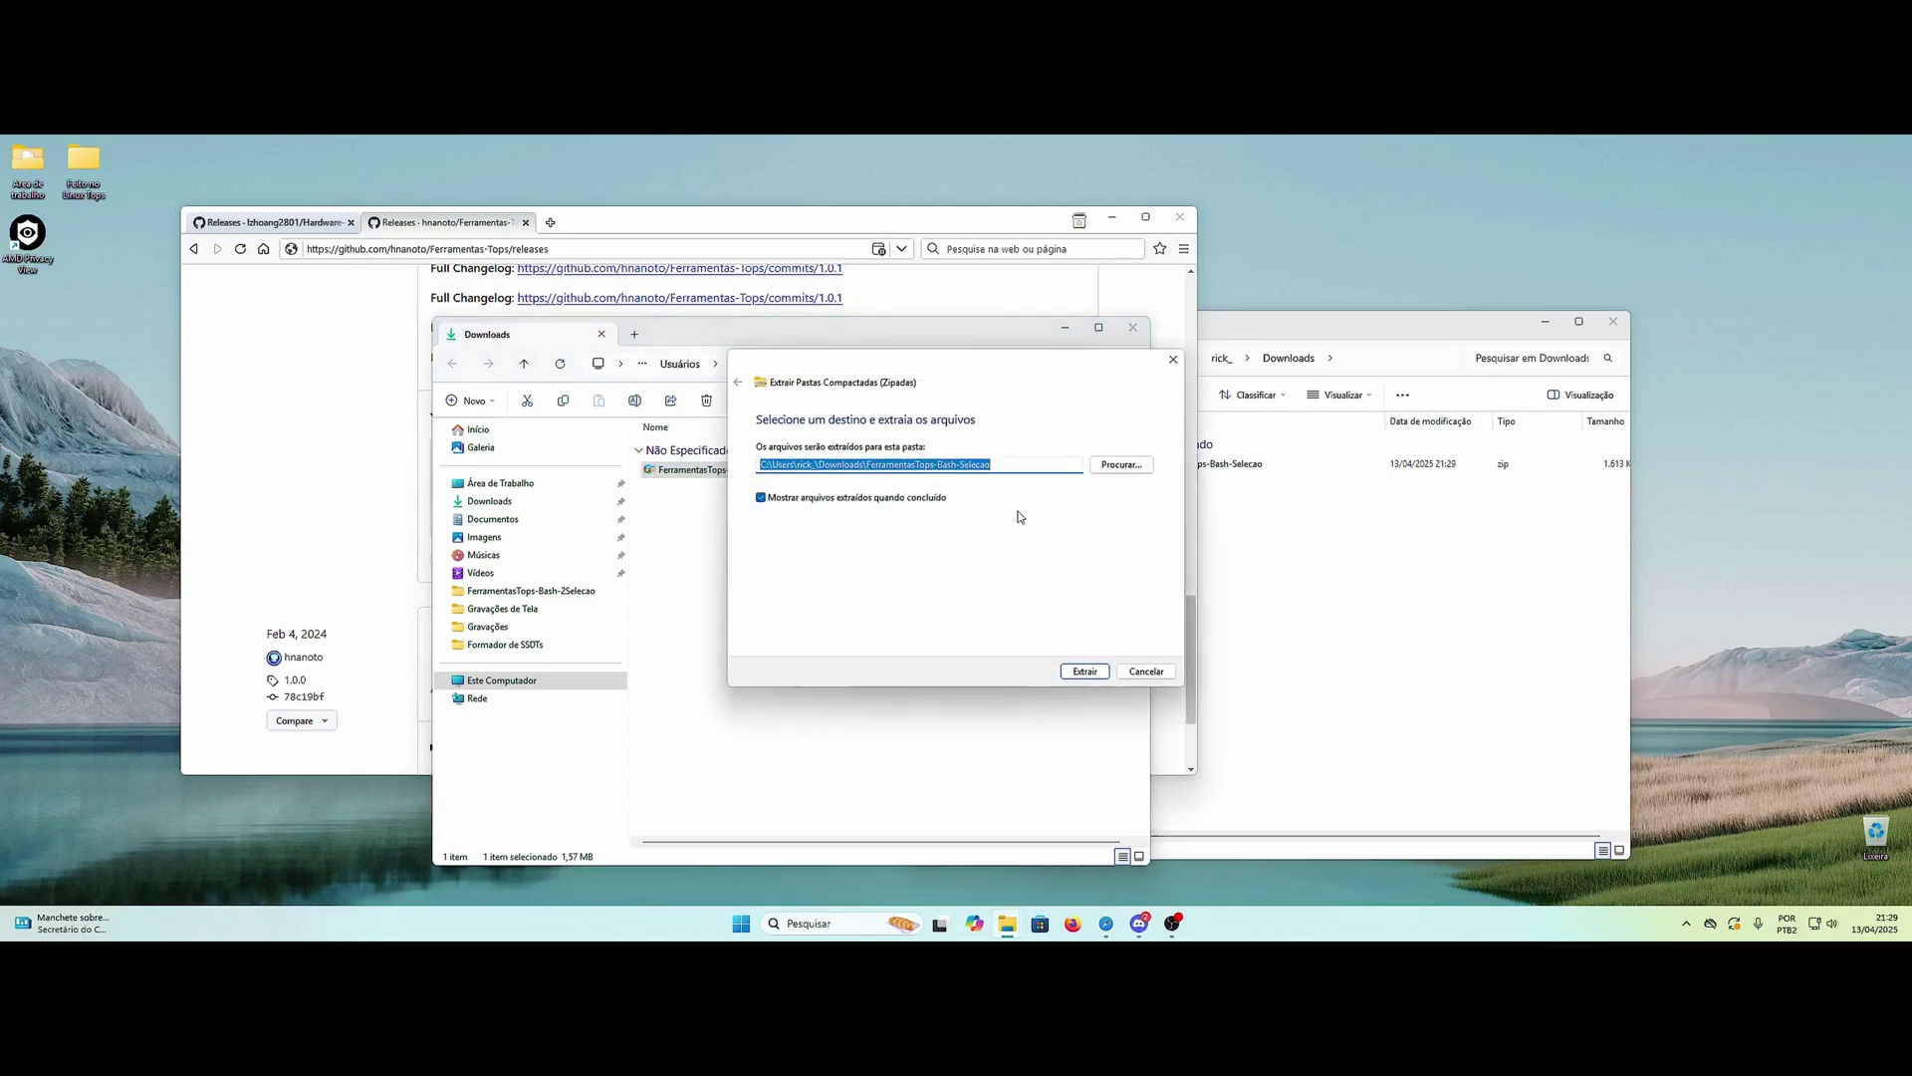
left_click(1085, 670)
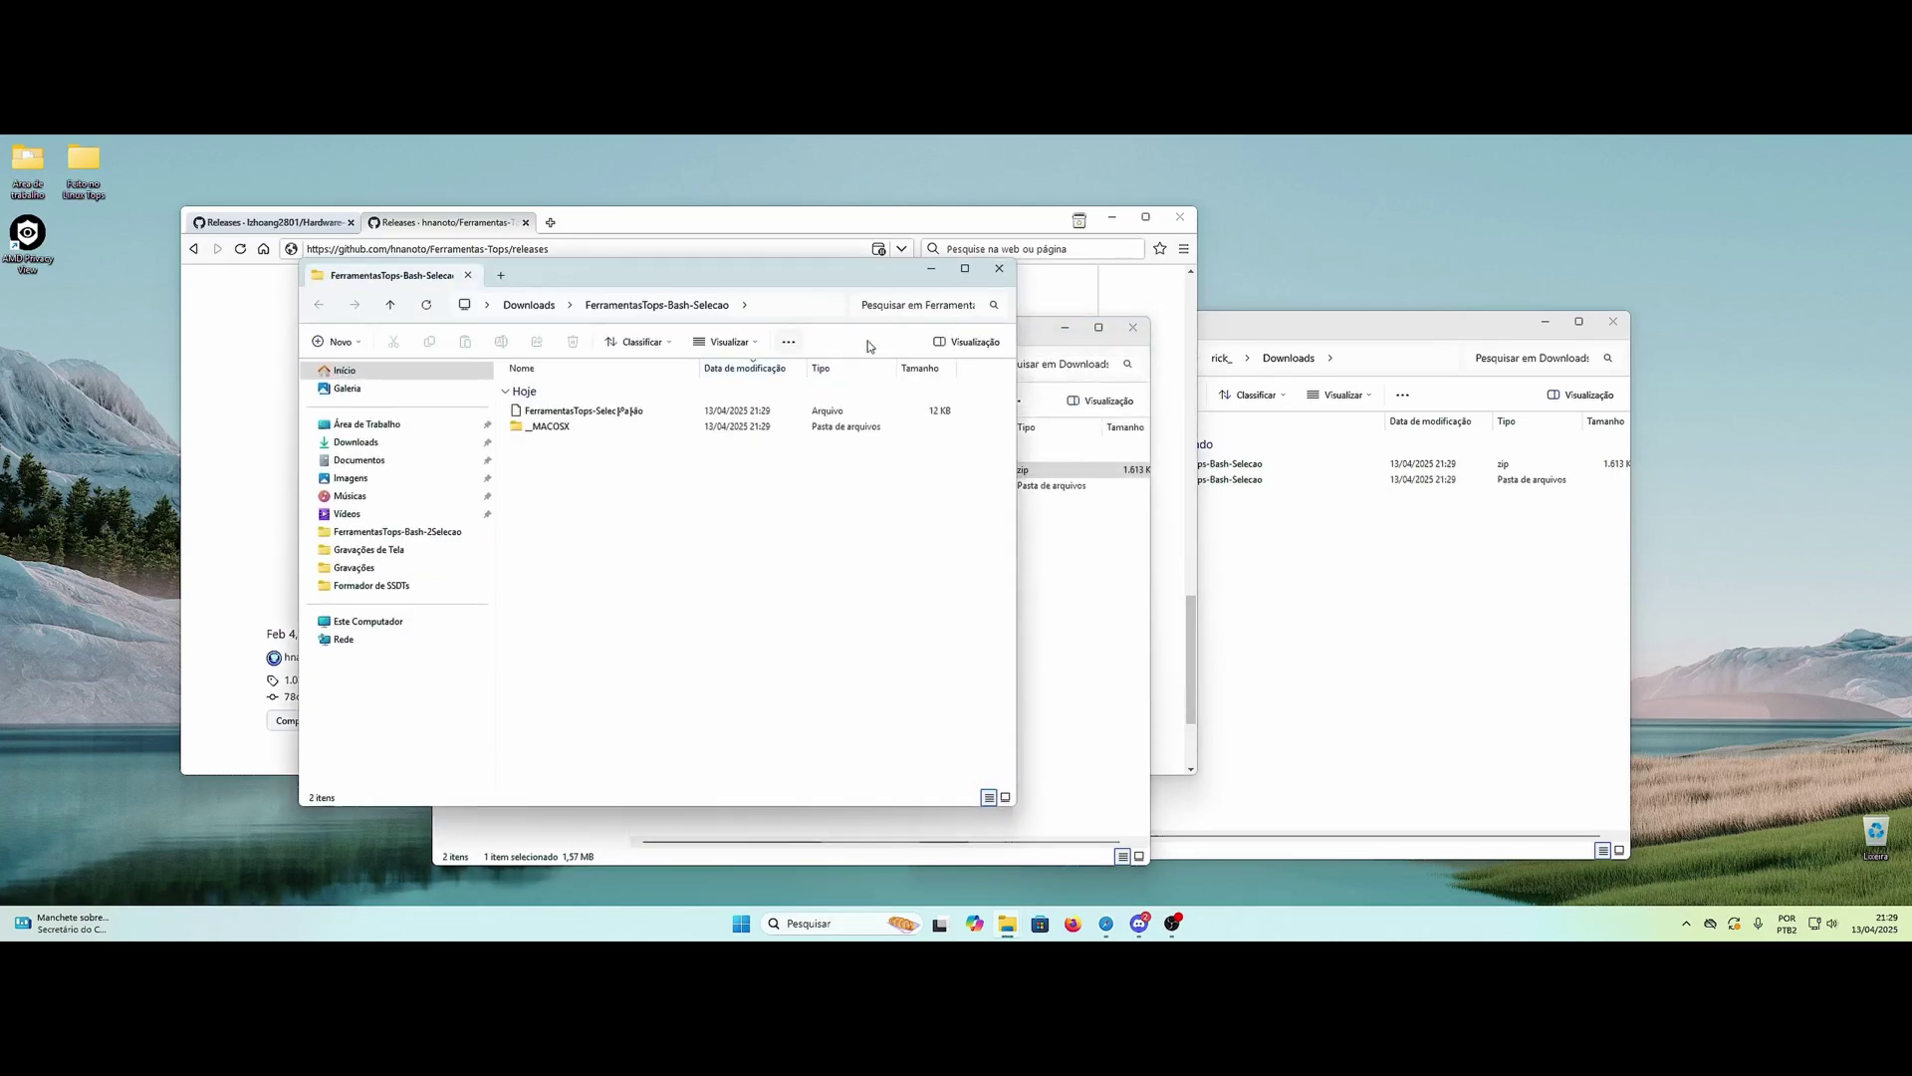
left_click(999, 268)
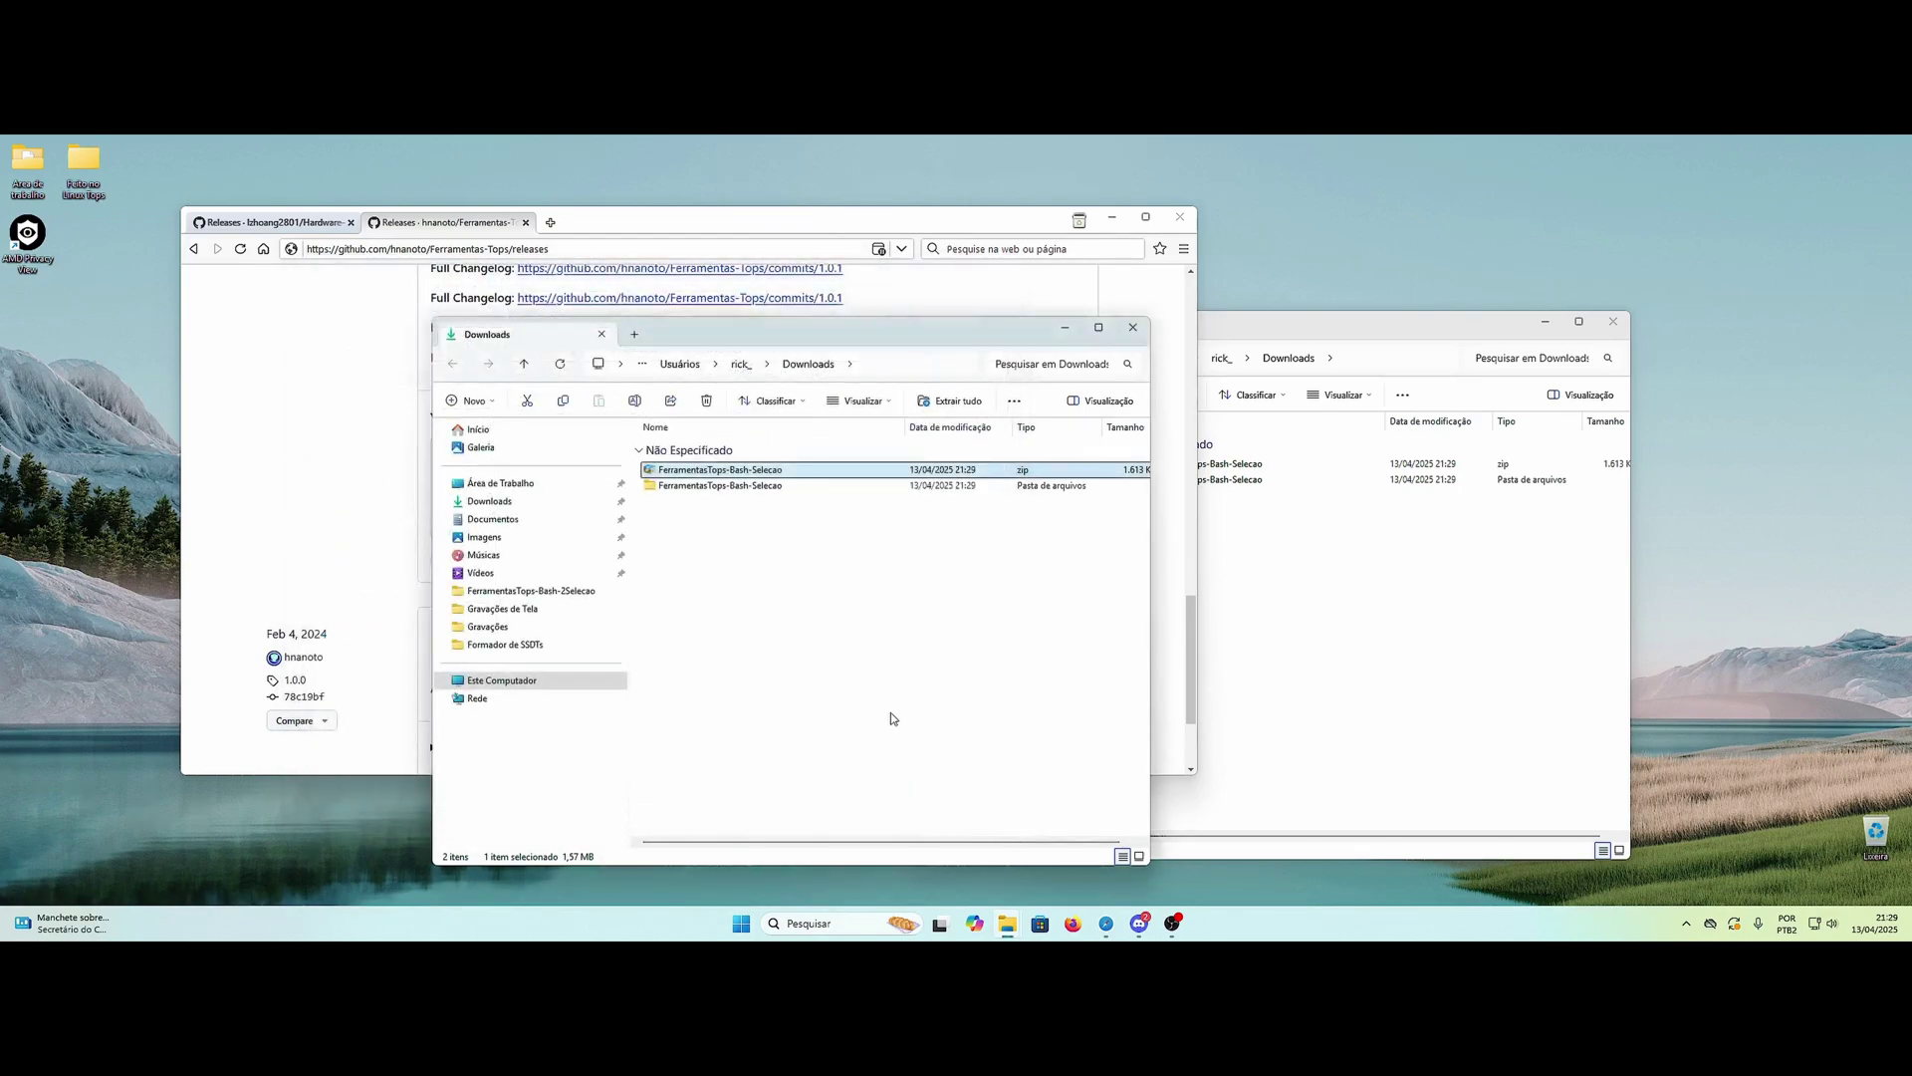
Step: Delete the downloaded zip and open the extracted FerramentasTops-Bash-Selecao folder
left_click(681, 474)
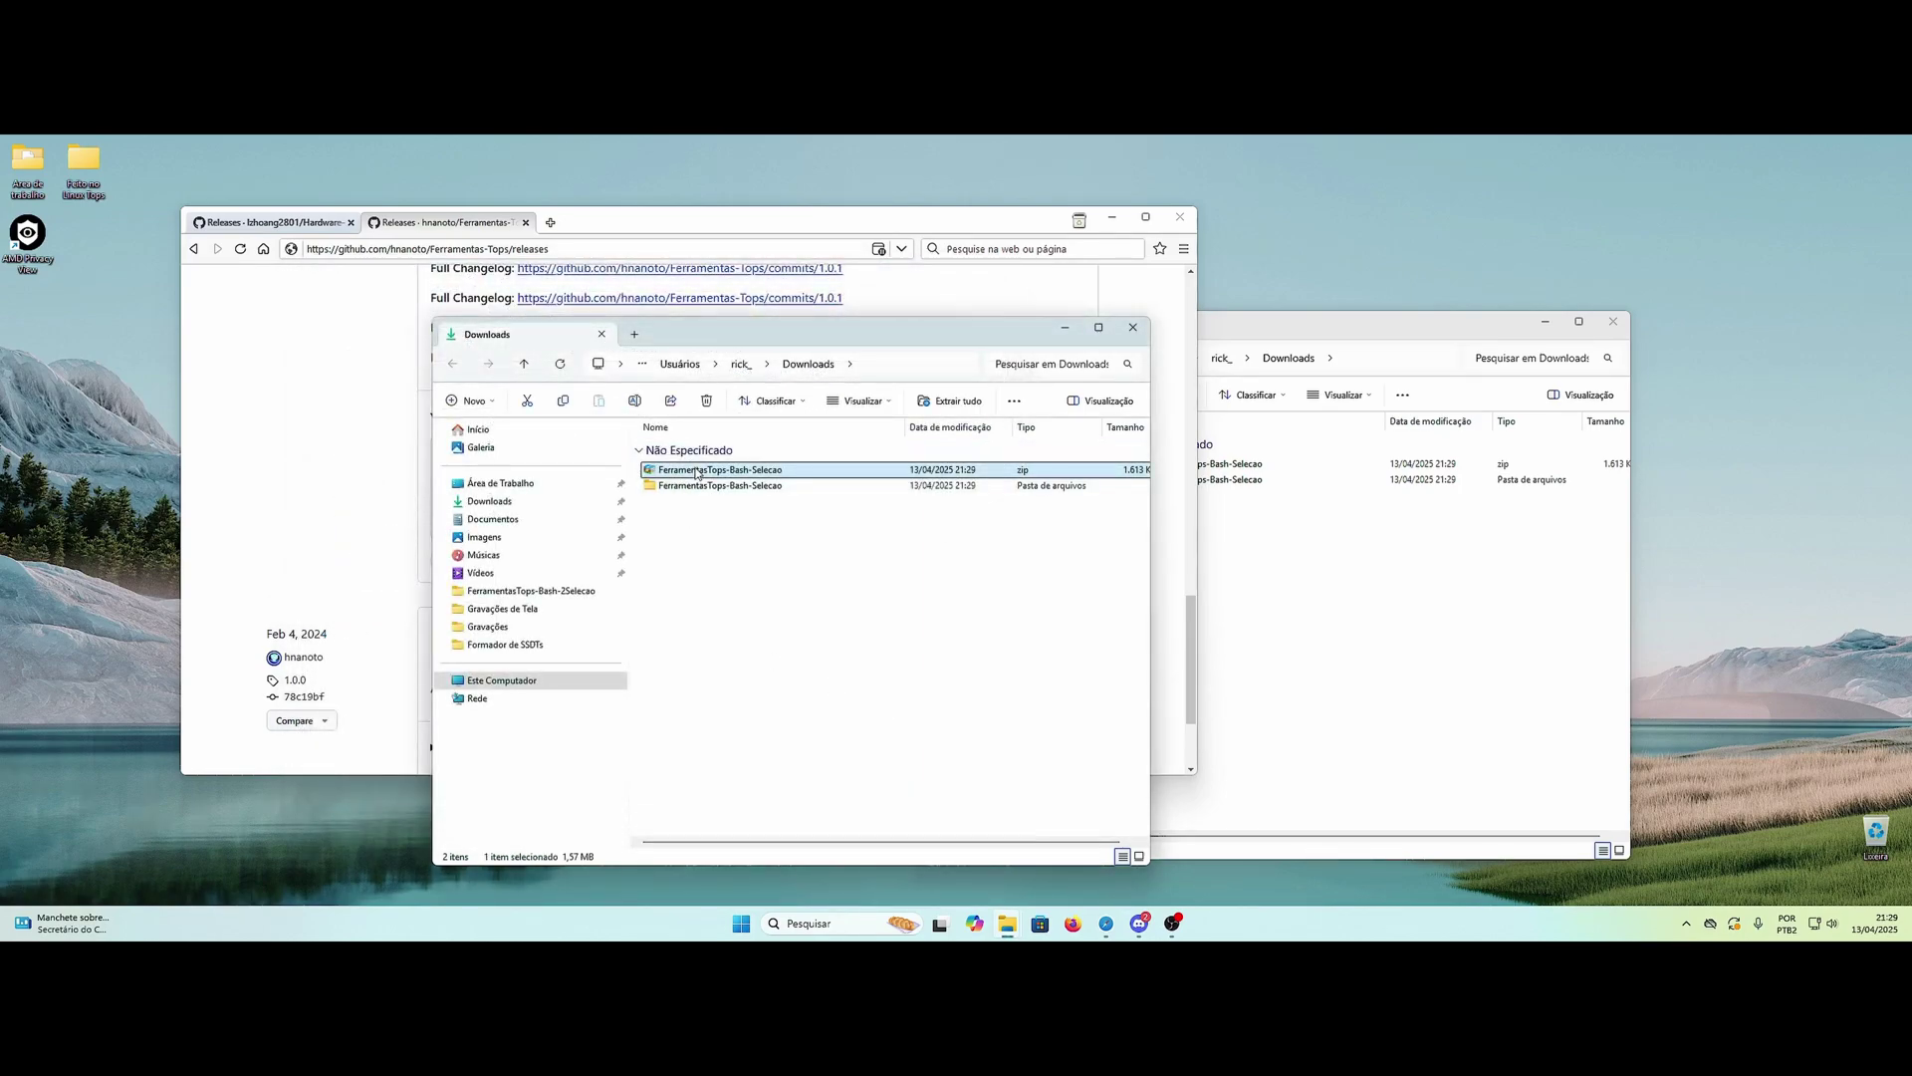
left_click(706, 400)
double_click(681, 472)
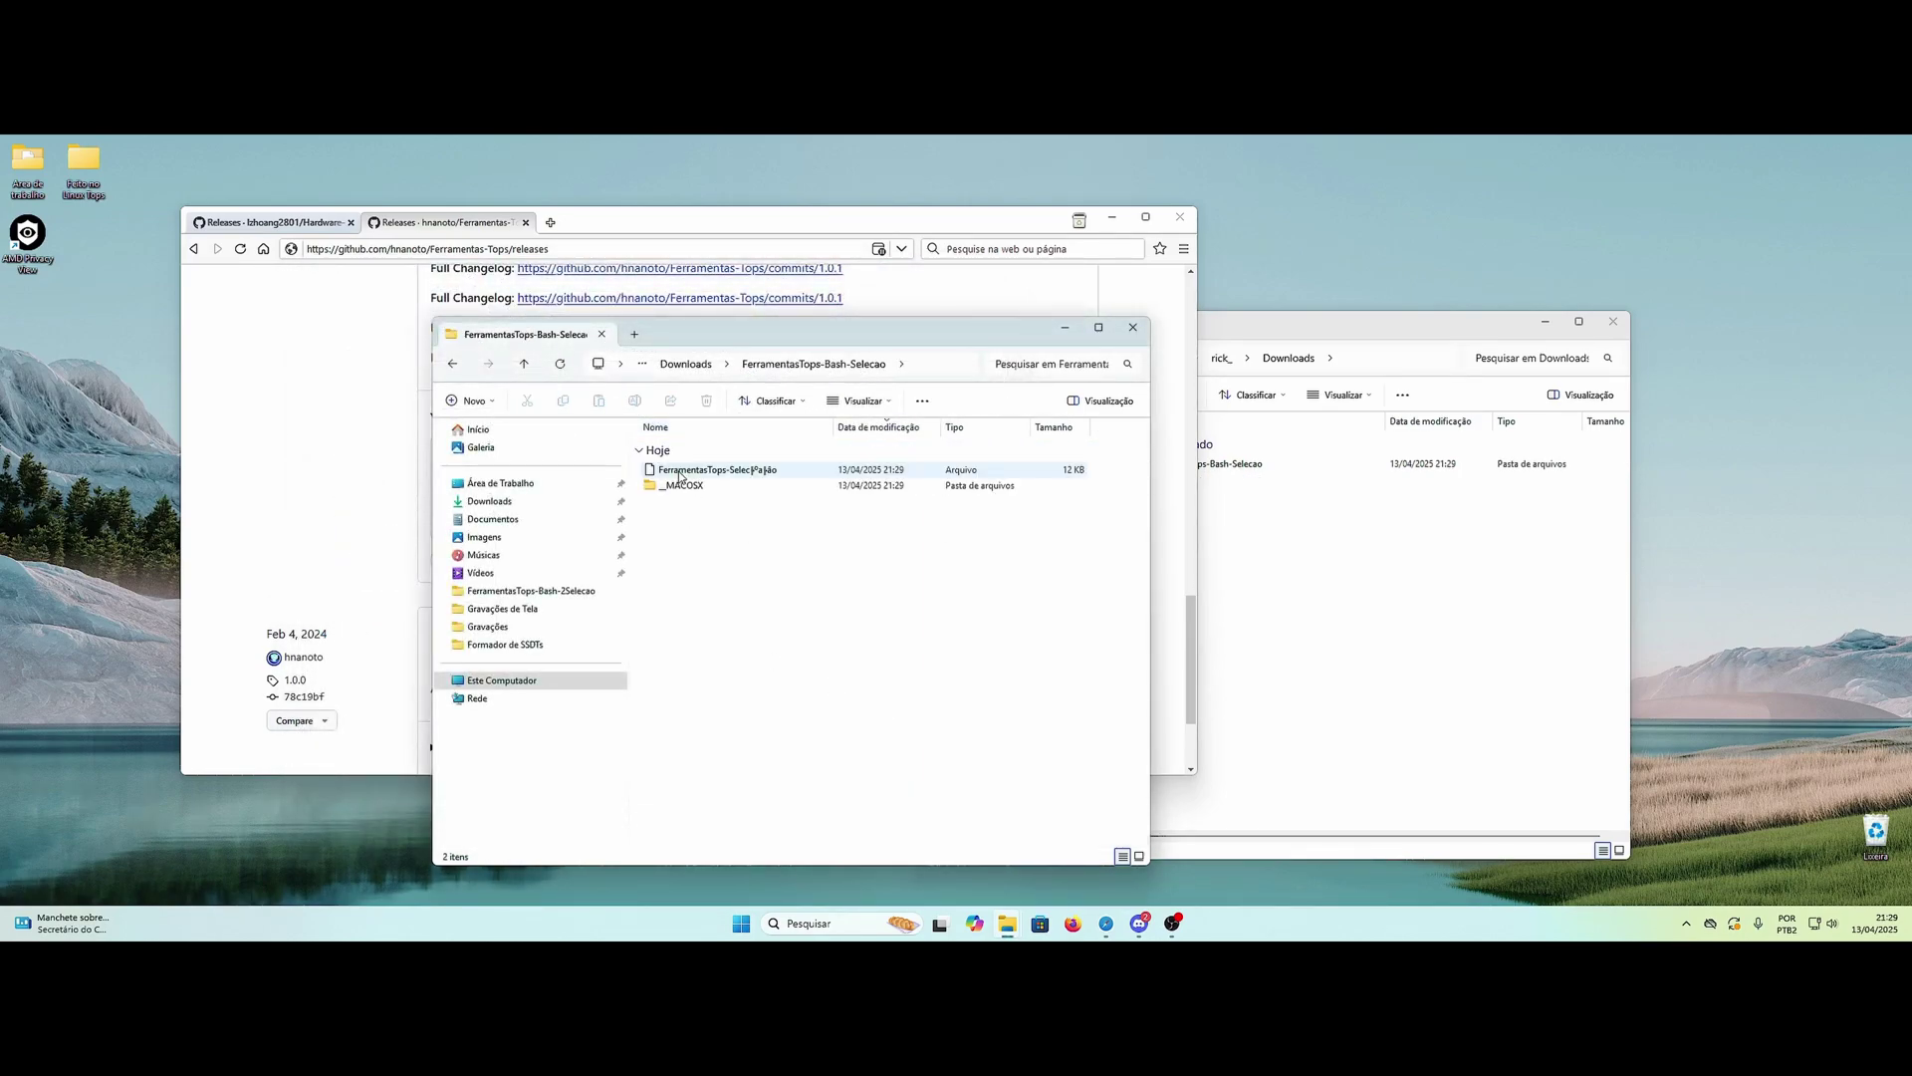
Step: Choose Git for Windows to open the script inside
left_click(684, 475)
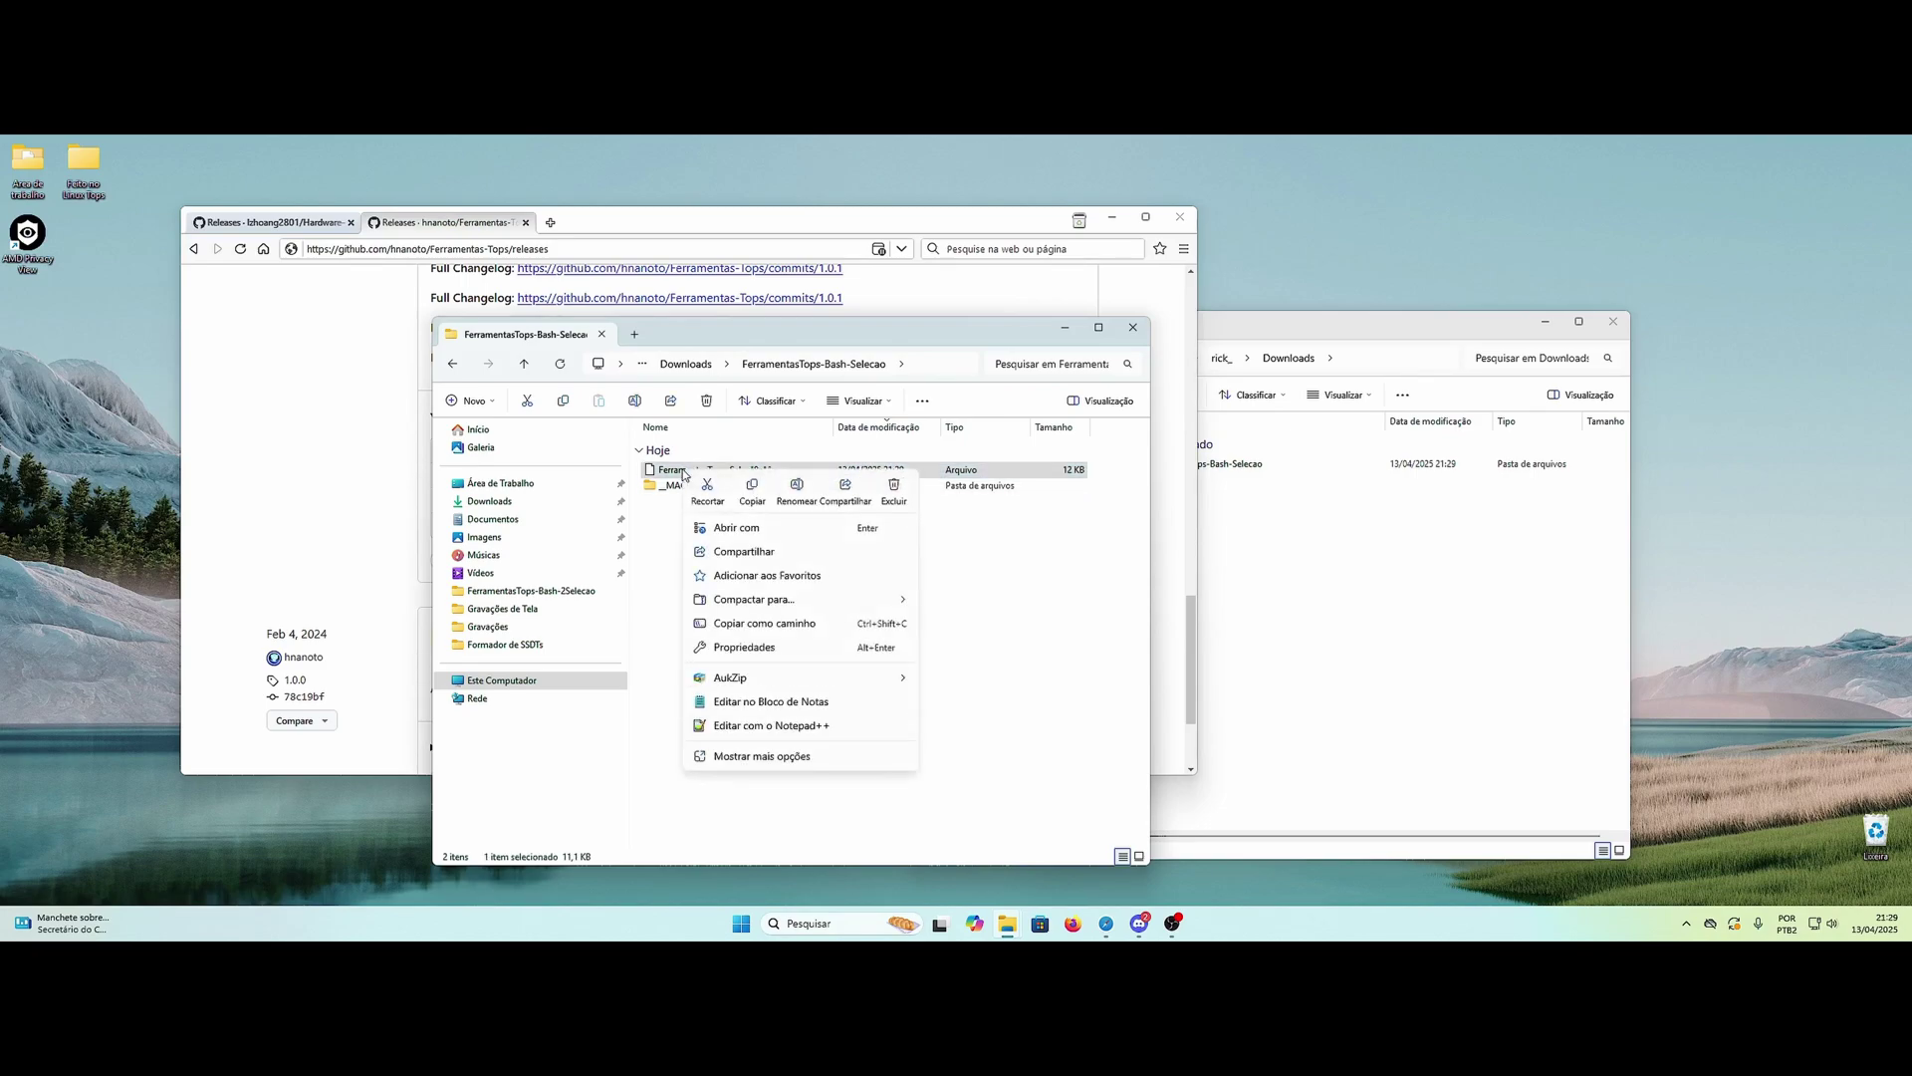
left_click(733, 528)
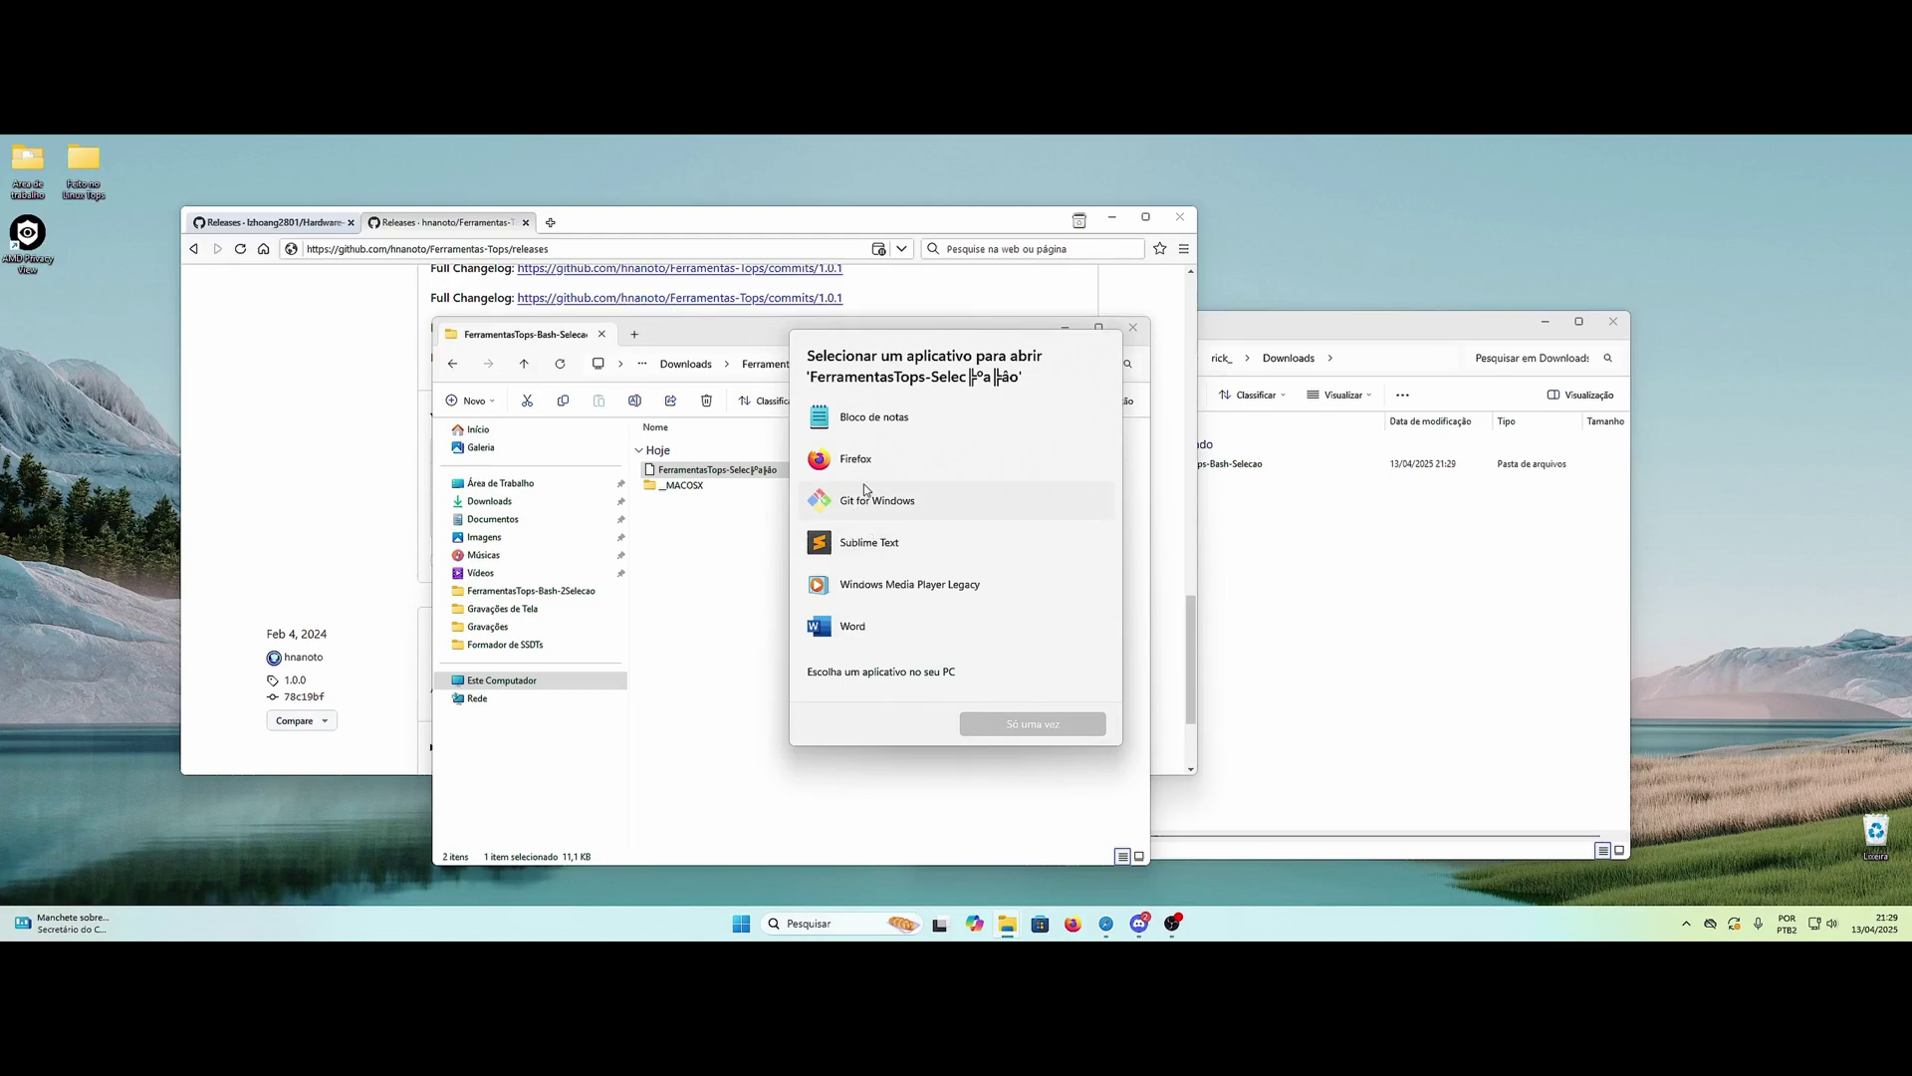
left_click(859, 500)
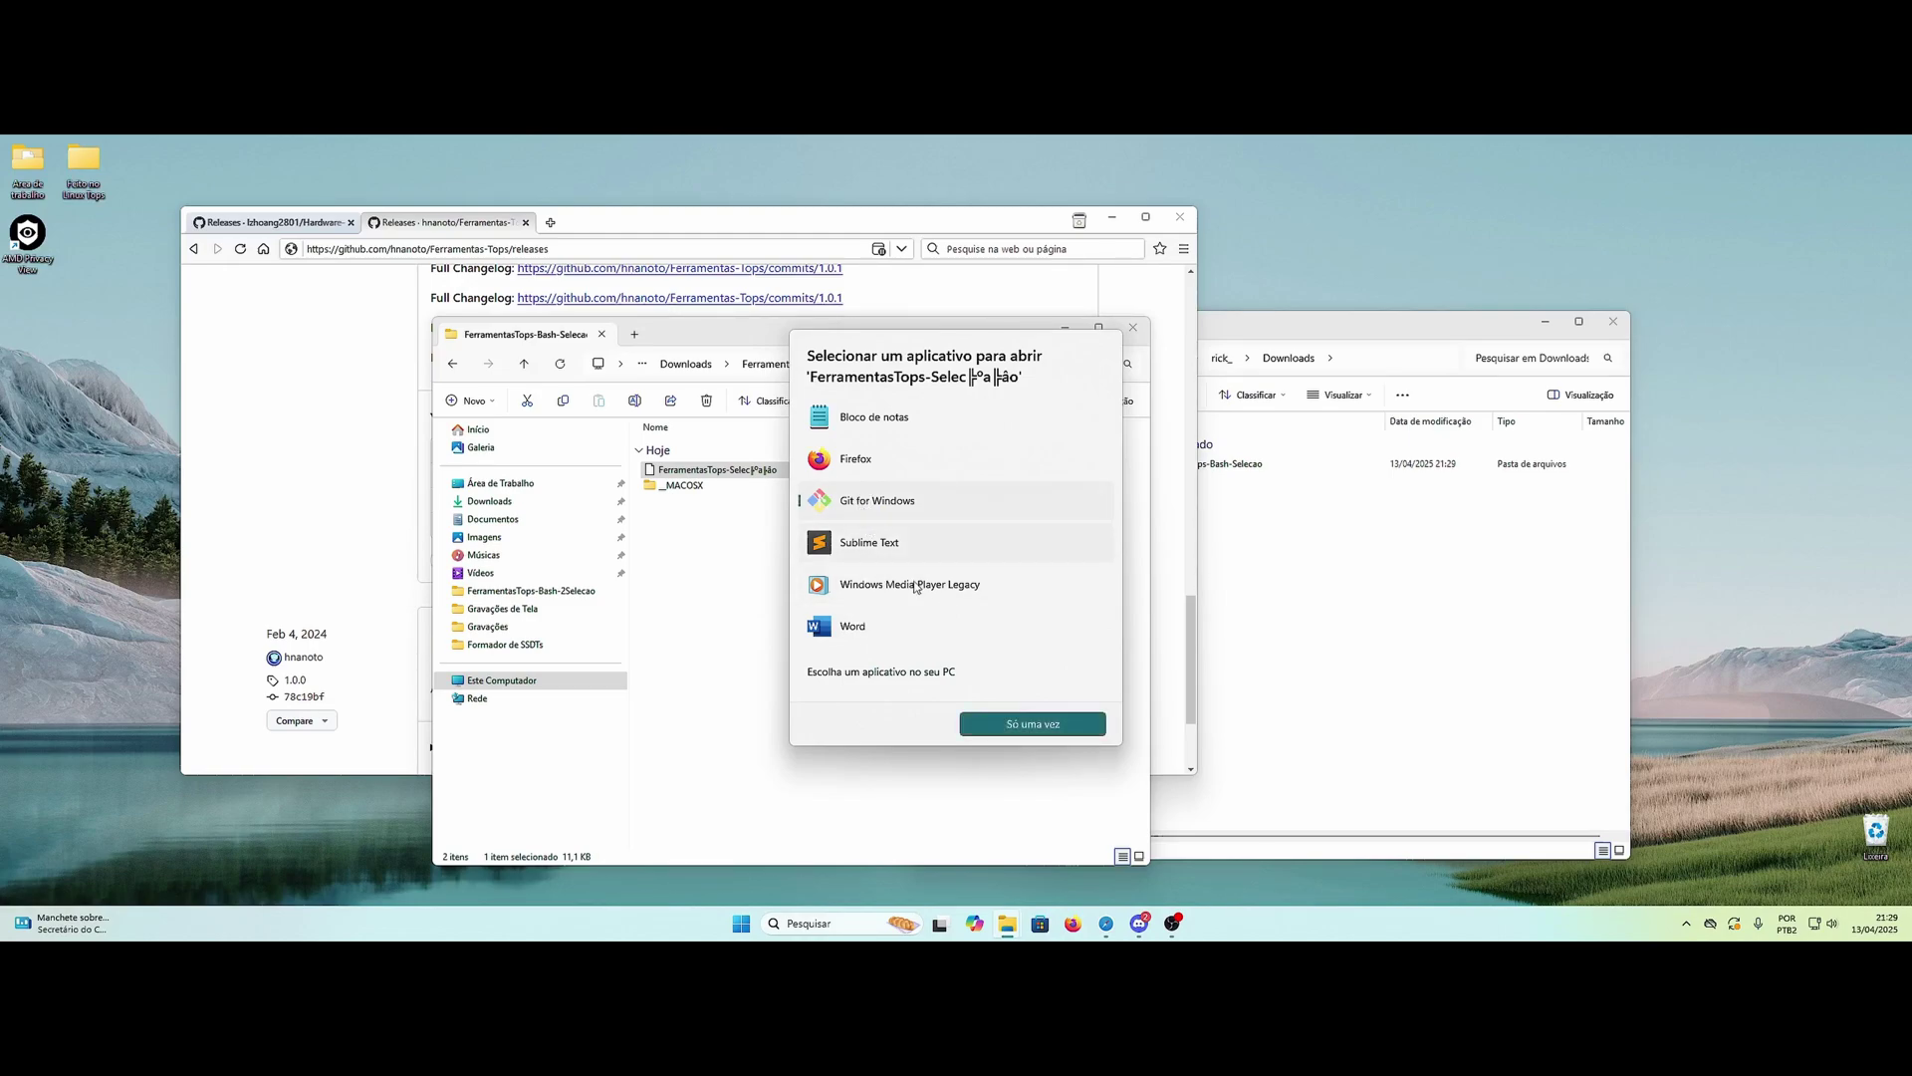
Step: Run the script in Git Bash and enlarge and reposition the terminal window
left_click(1020, 725)
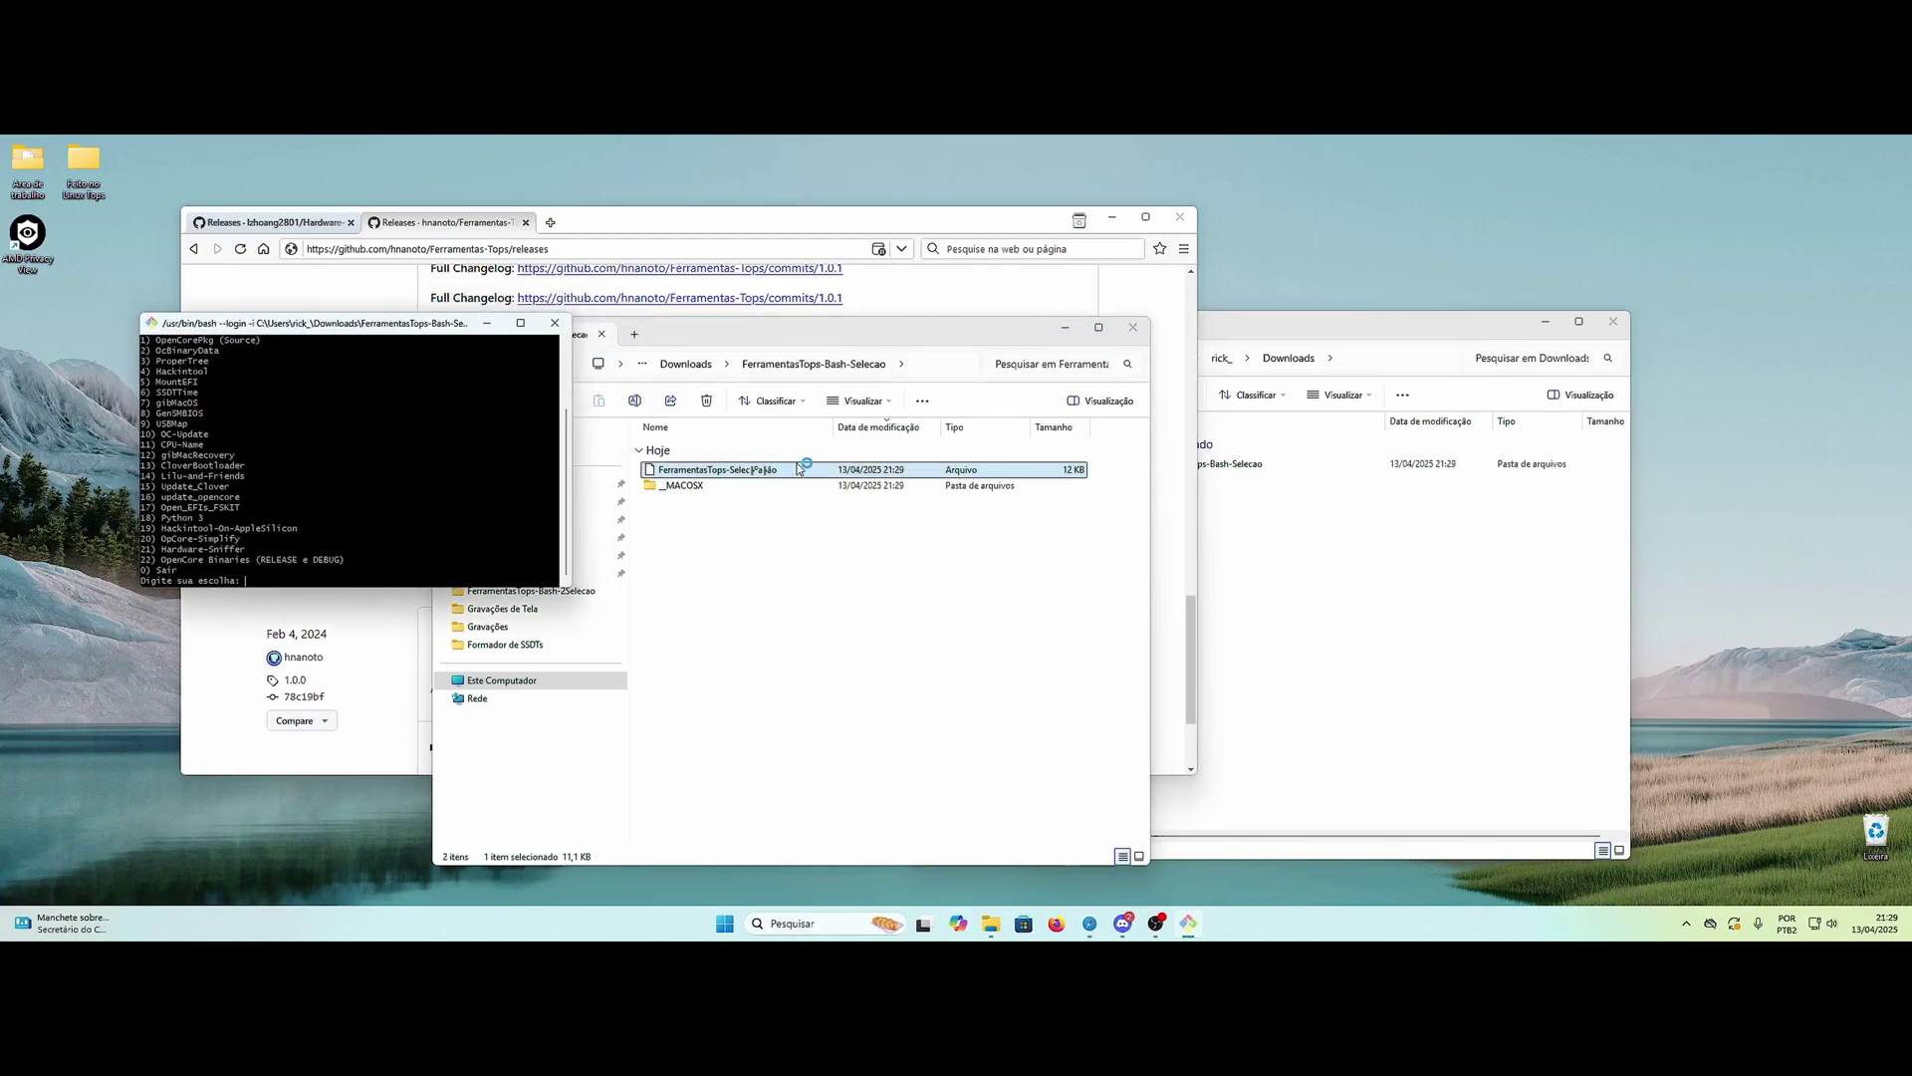
left_click_drag(566, 586, 728, 747)
left_click_drag(610, 336, 530, 339)
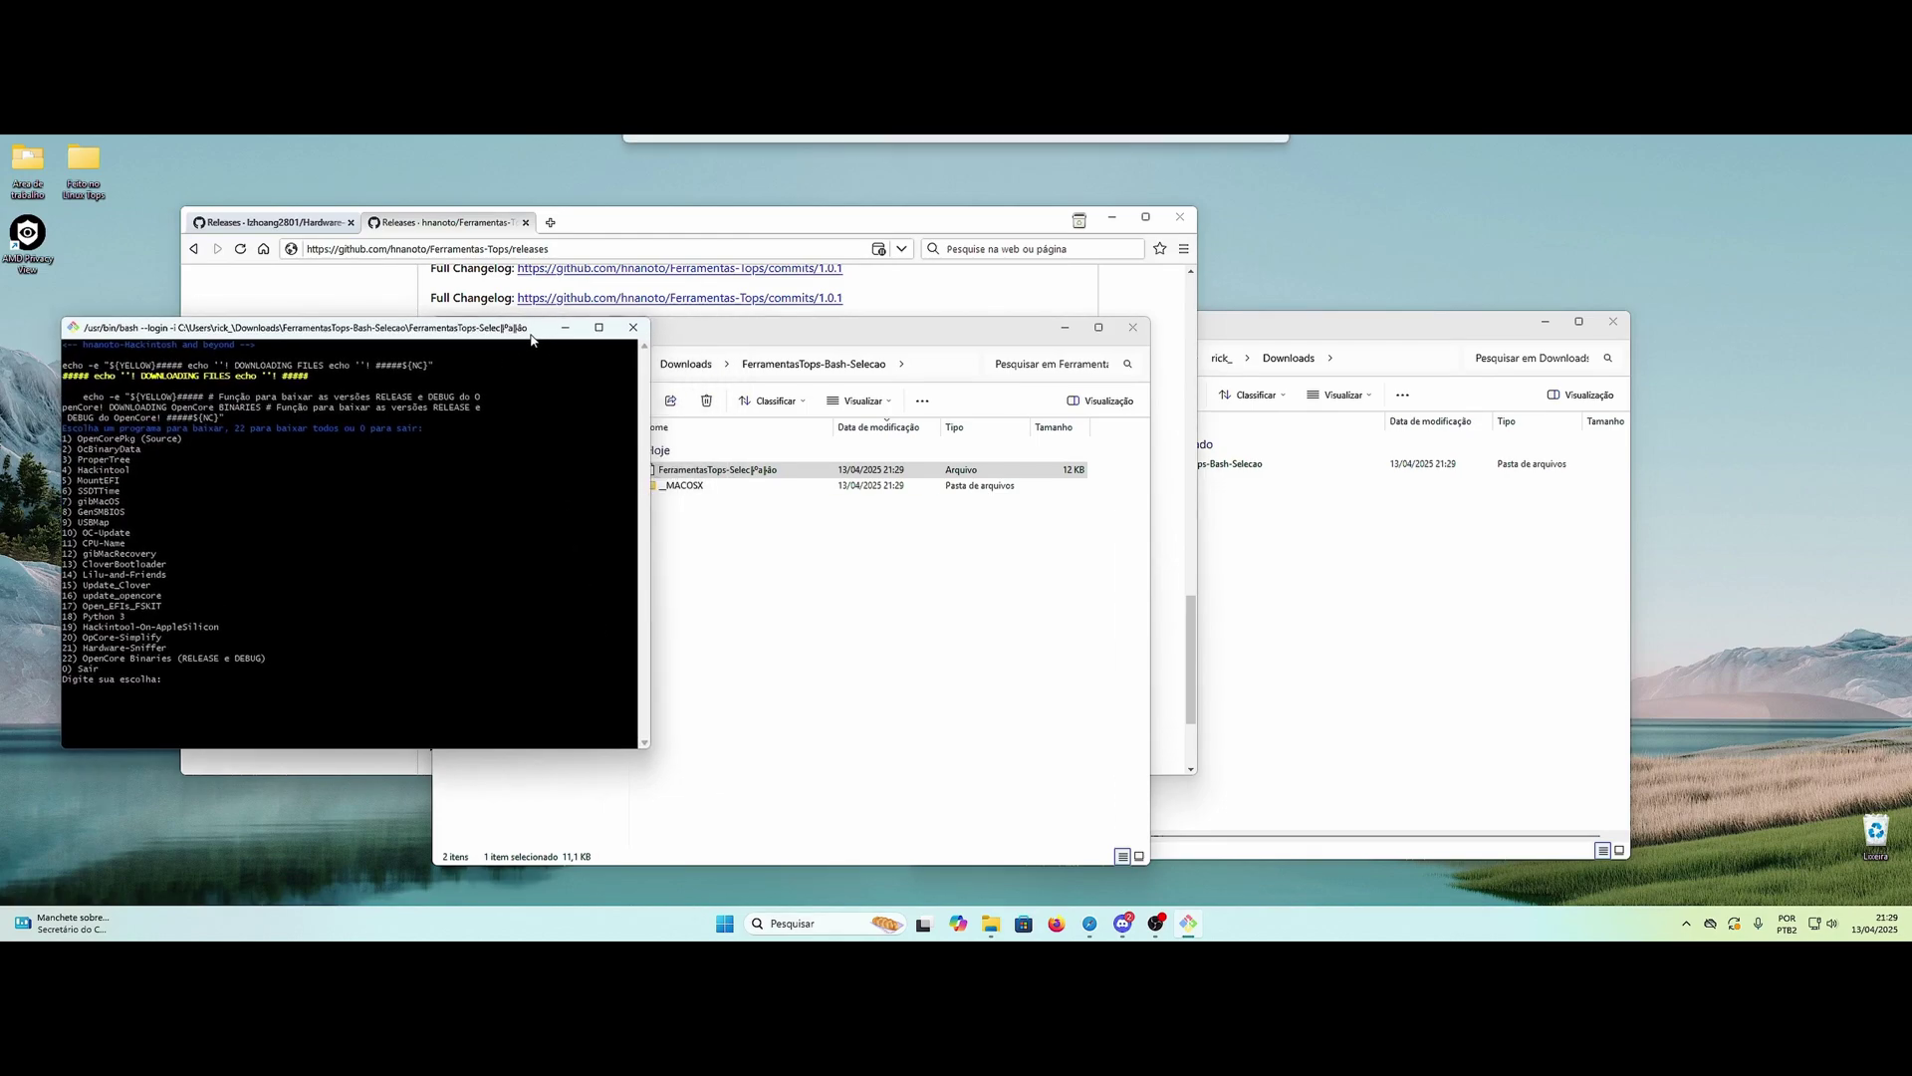
left_click_drag(681, 221, 785, 200)
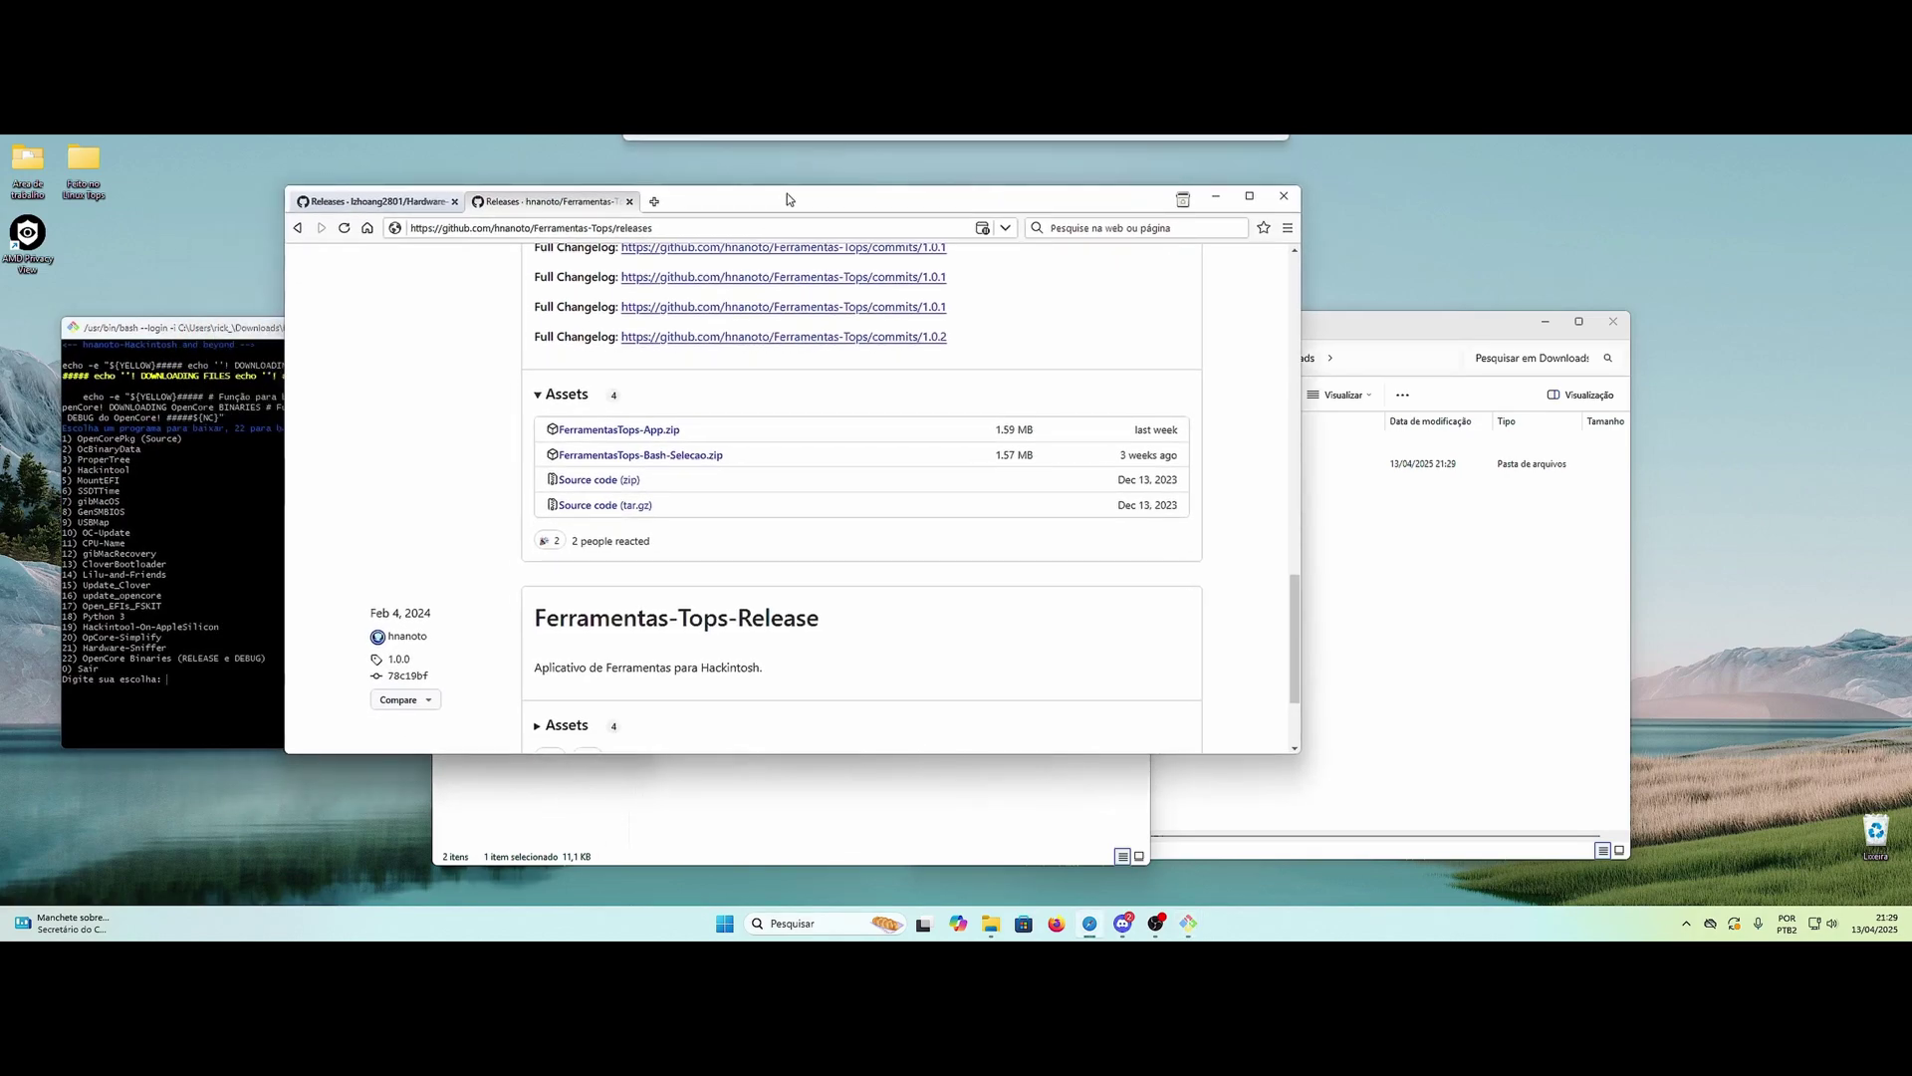
left_click(218, 446)
left_click_drag(292, 335, 294, 298)
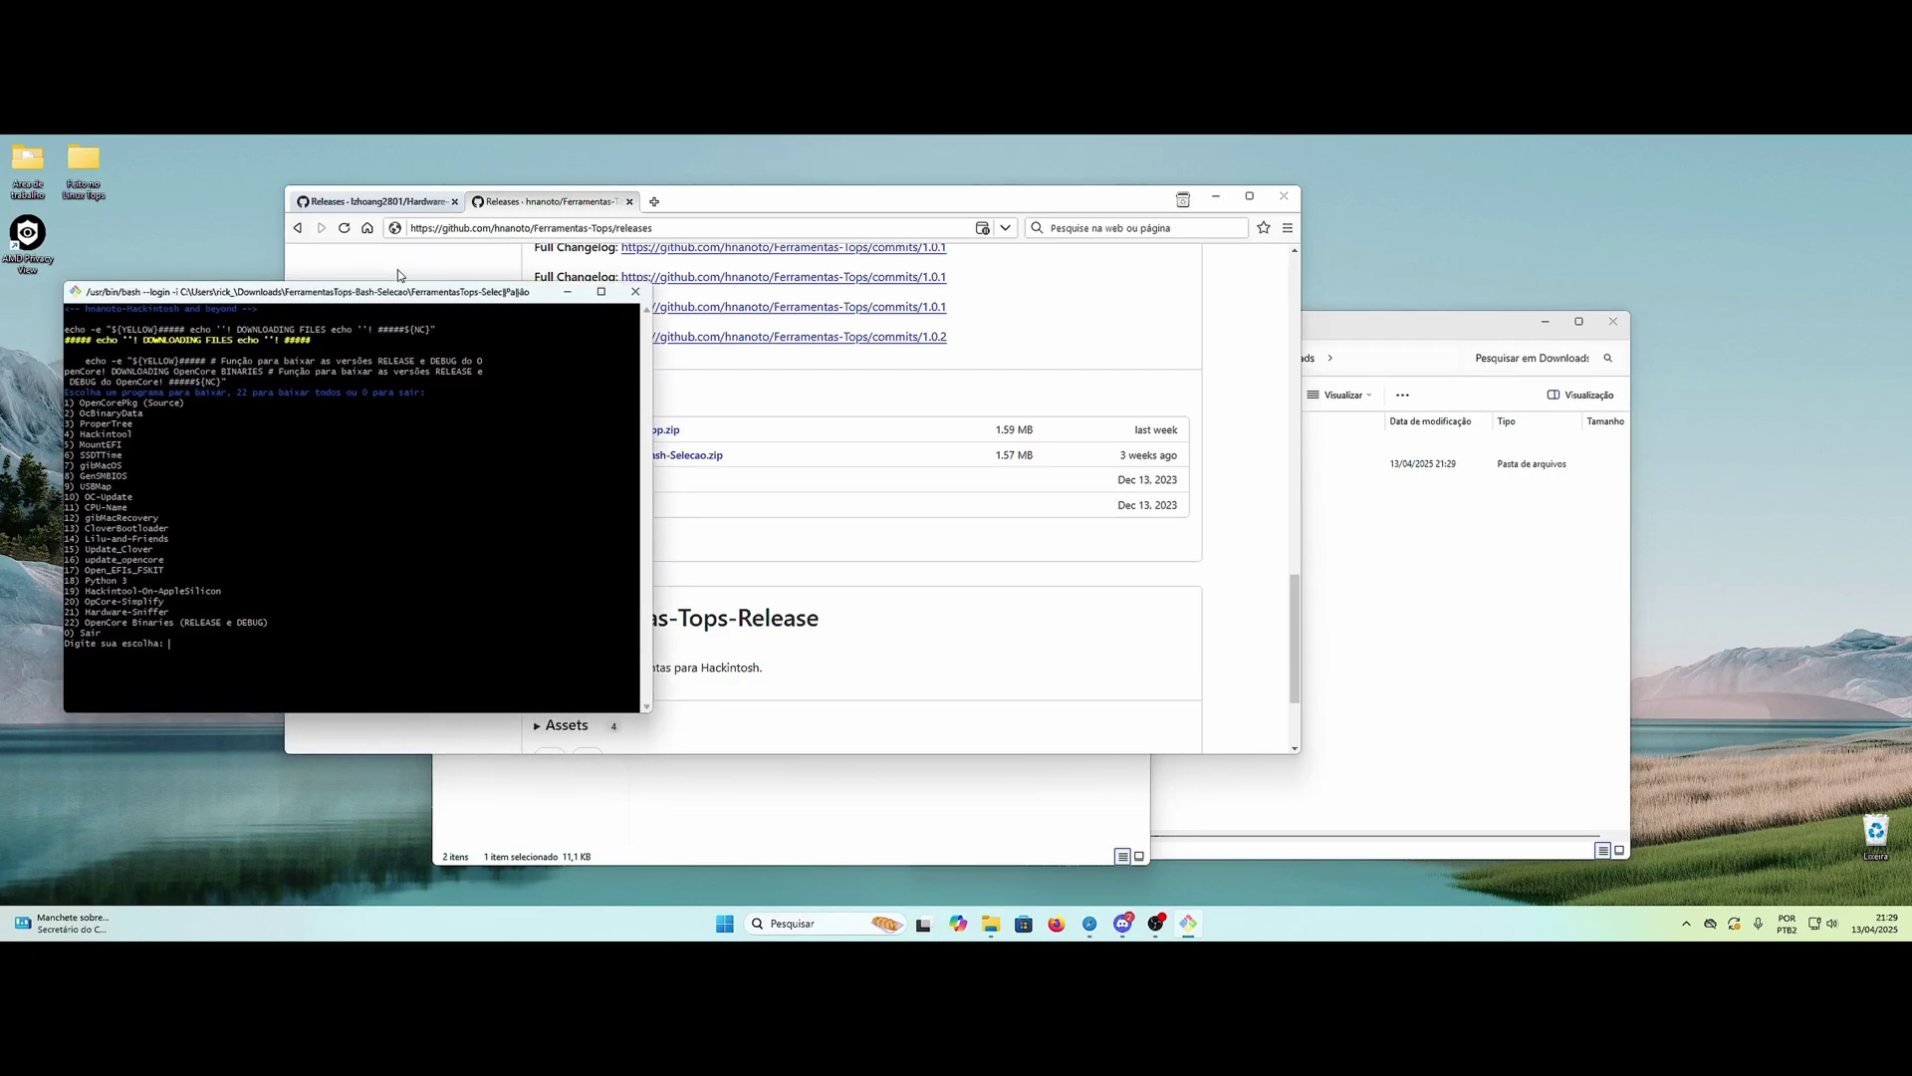
left_click_drag(460, 299, 468, 273)
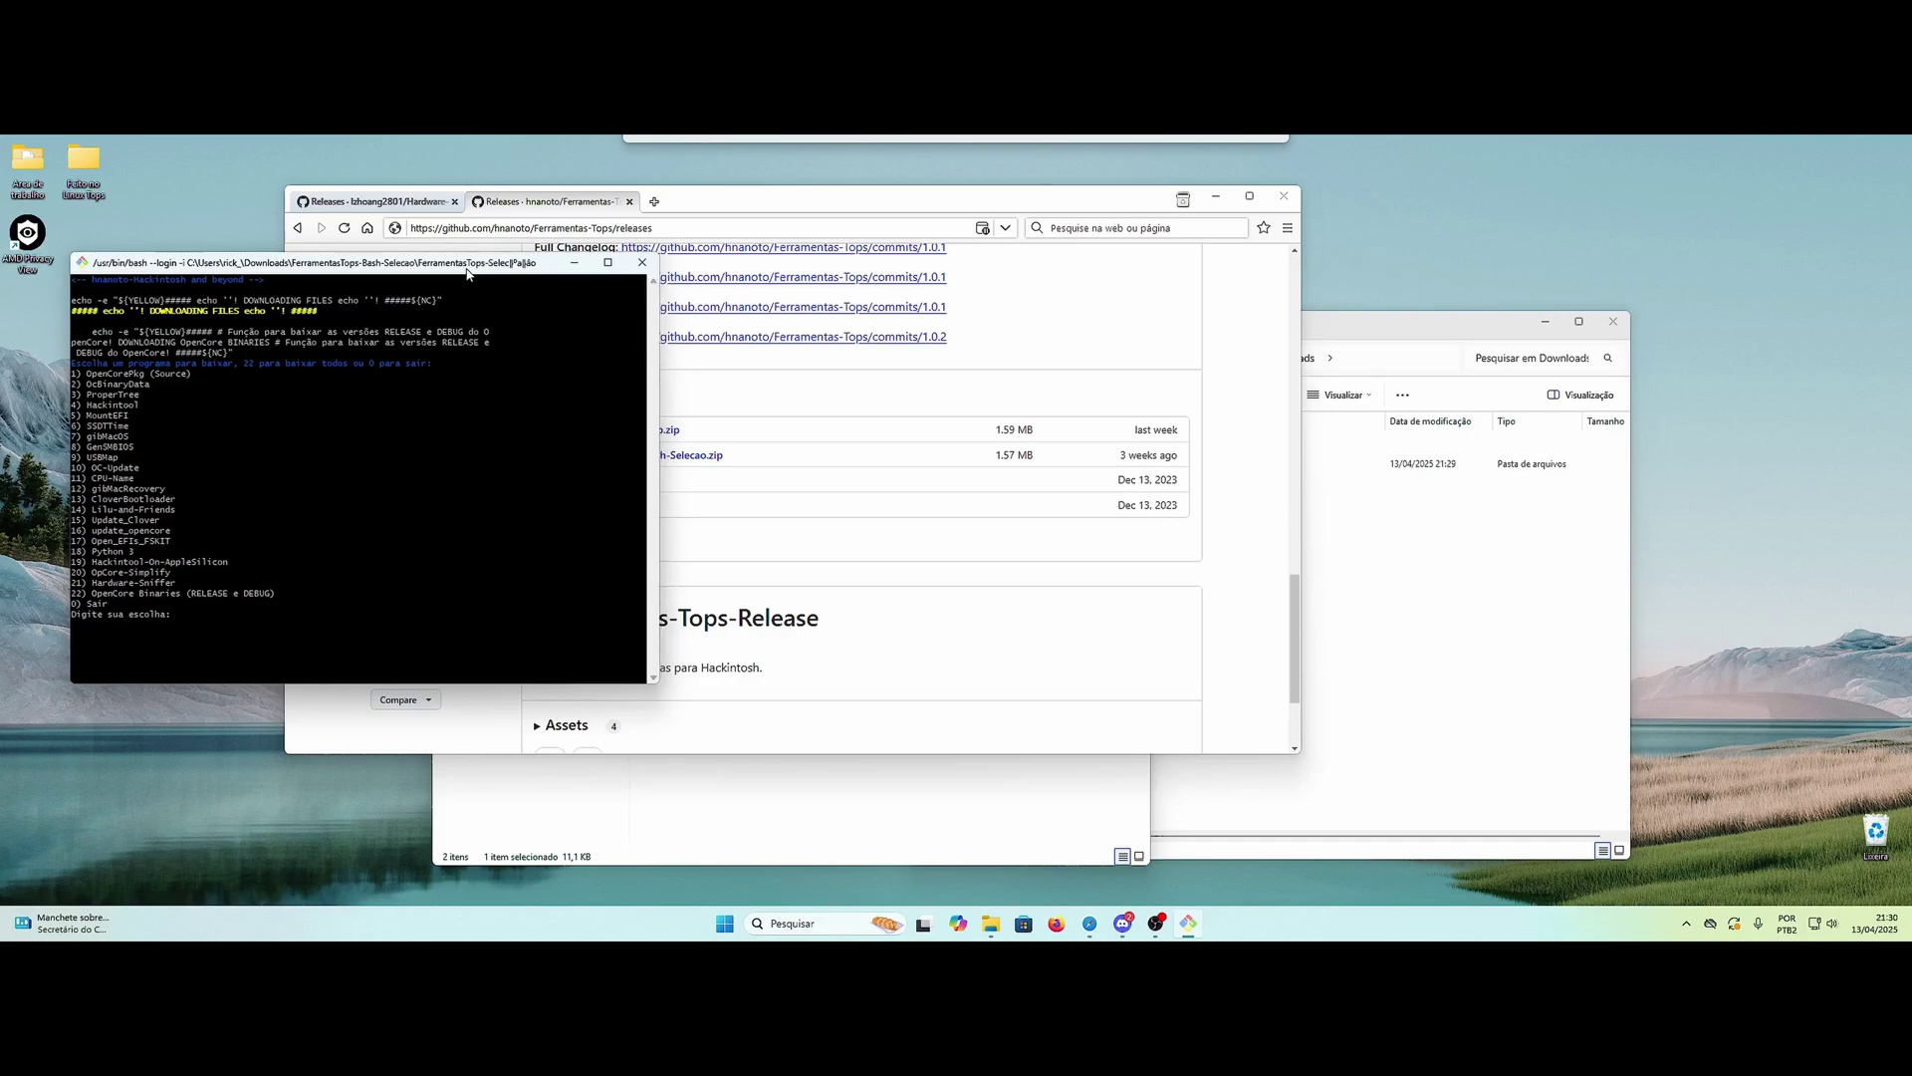
Step: Close the extracted folder's window, minimize the browser, and place Downloads beside Git Bash
left_click_drag(817, 205, 1078, 223)
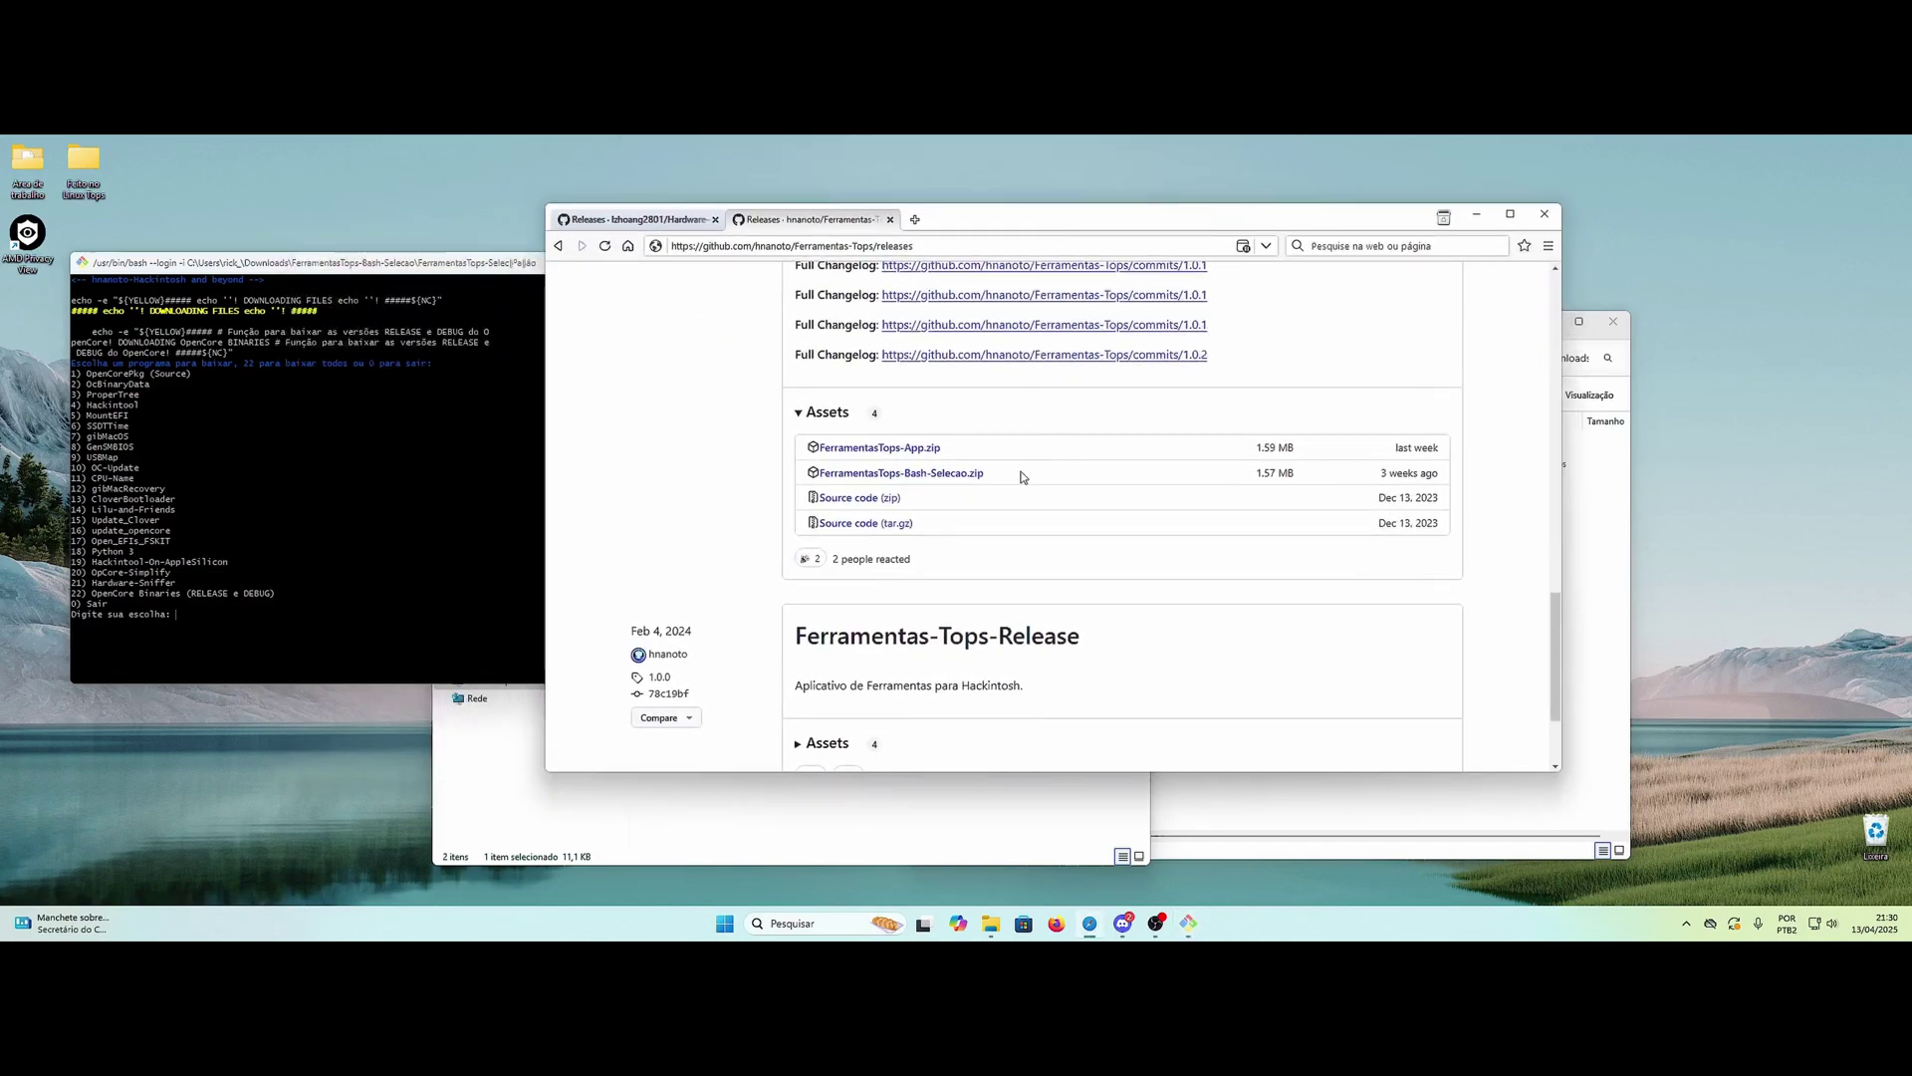
left_click(626, 231)
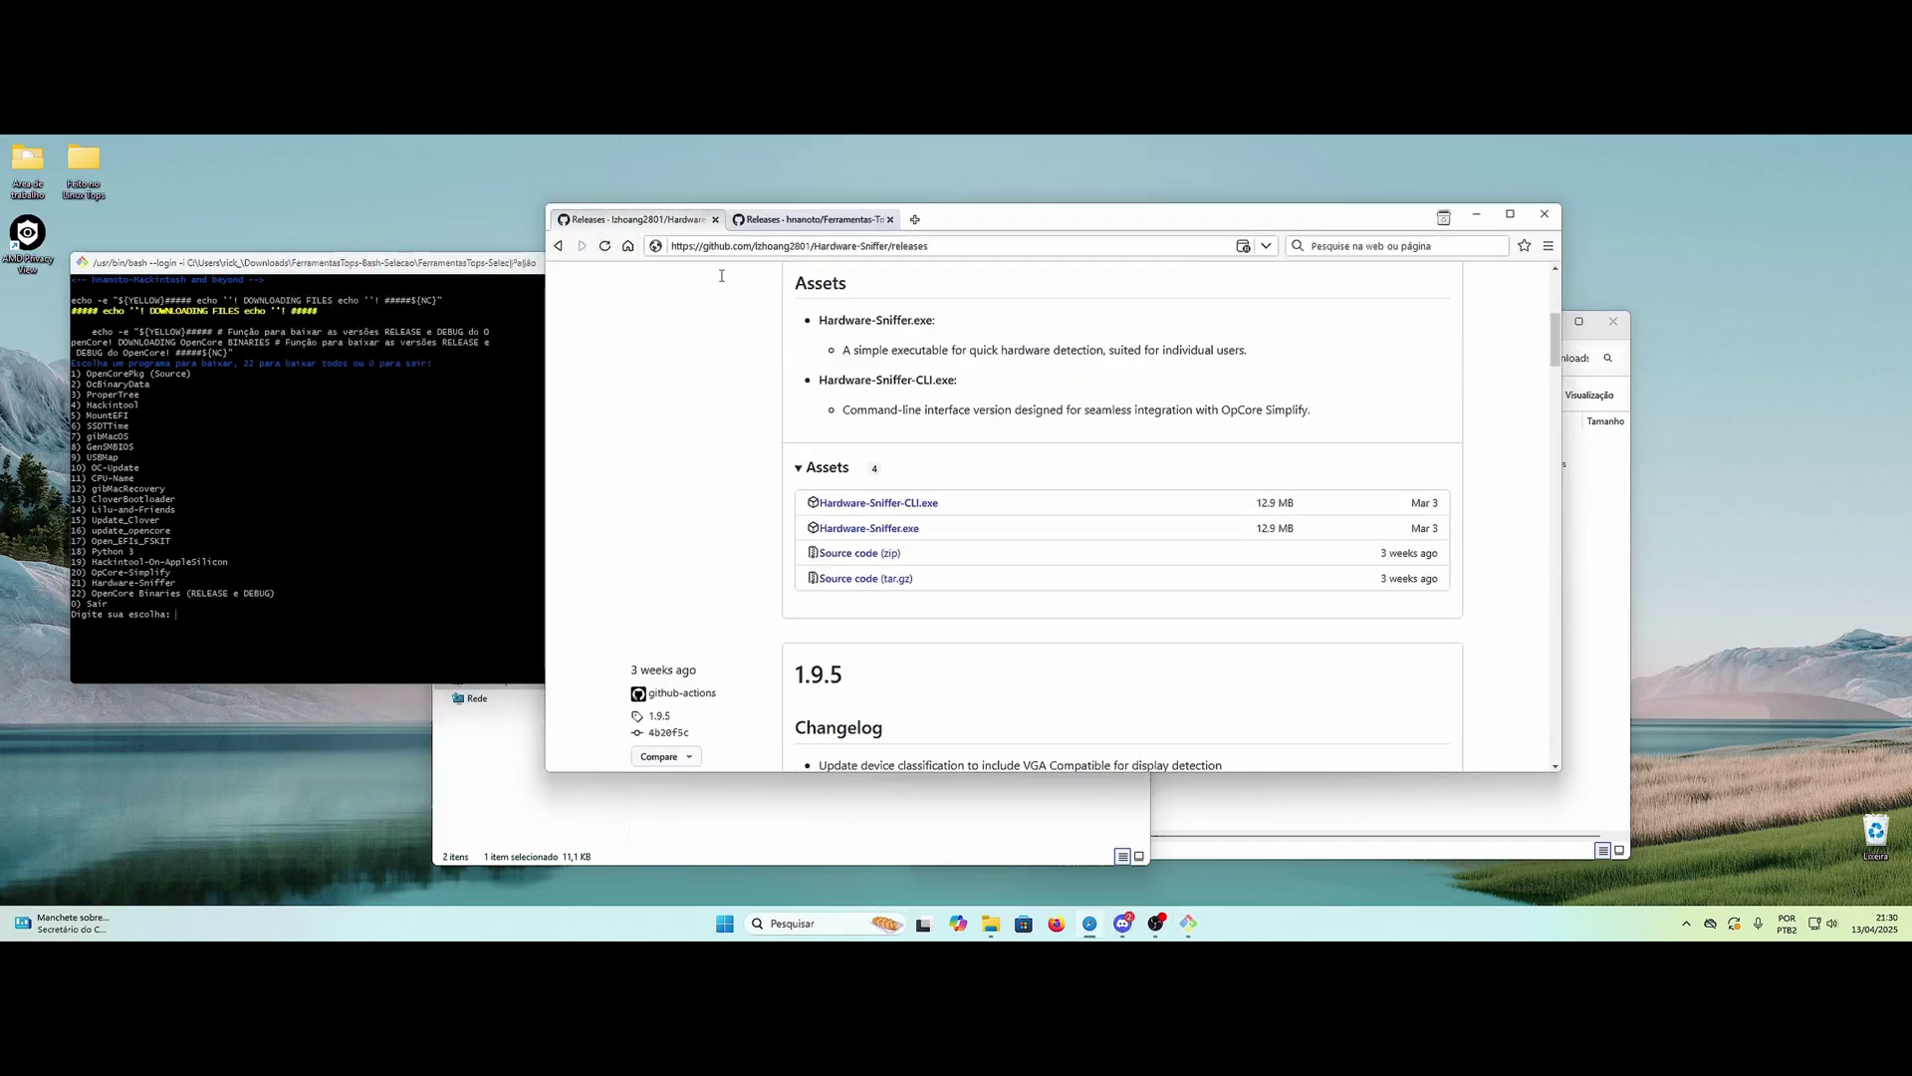
left_click(1340, 792)
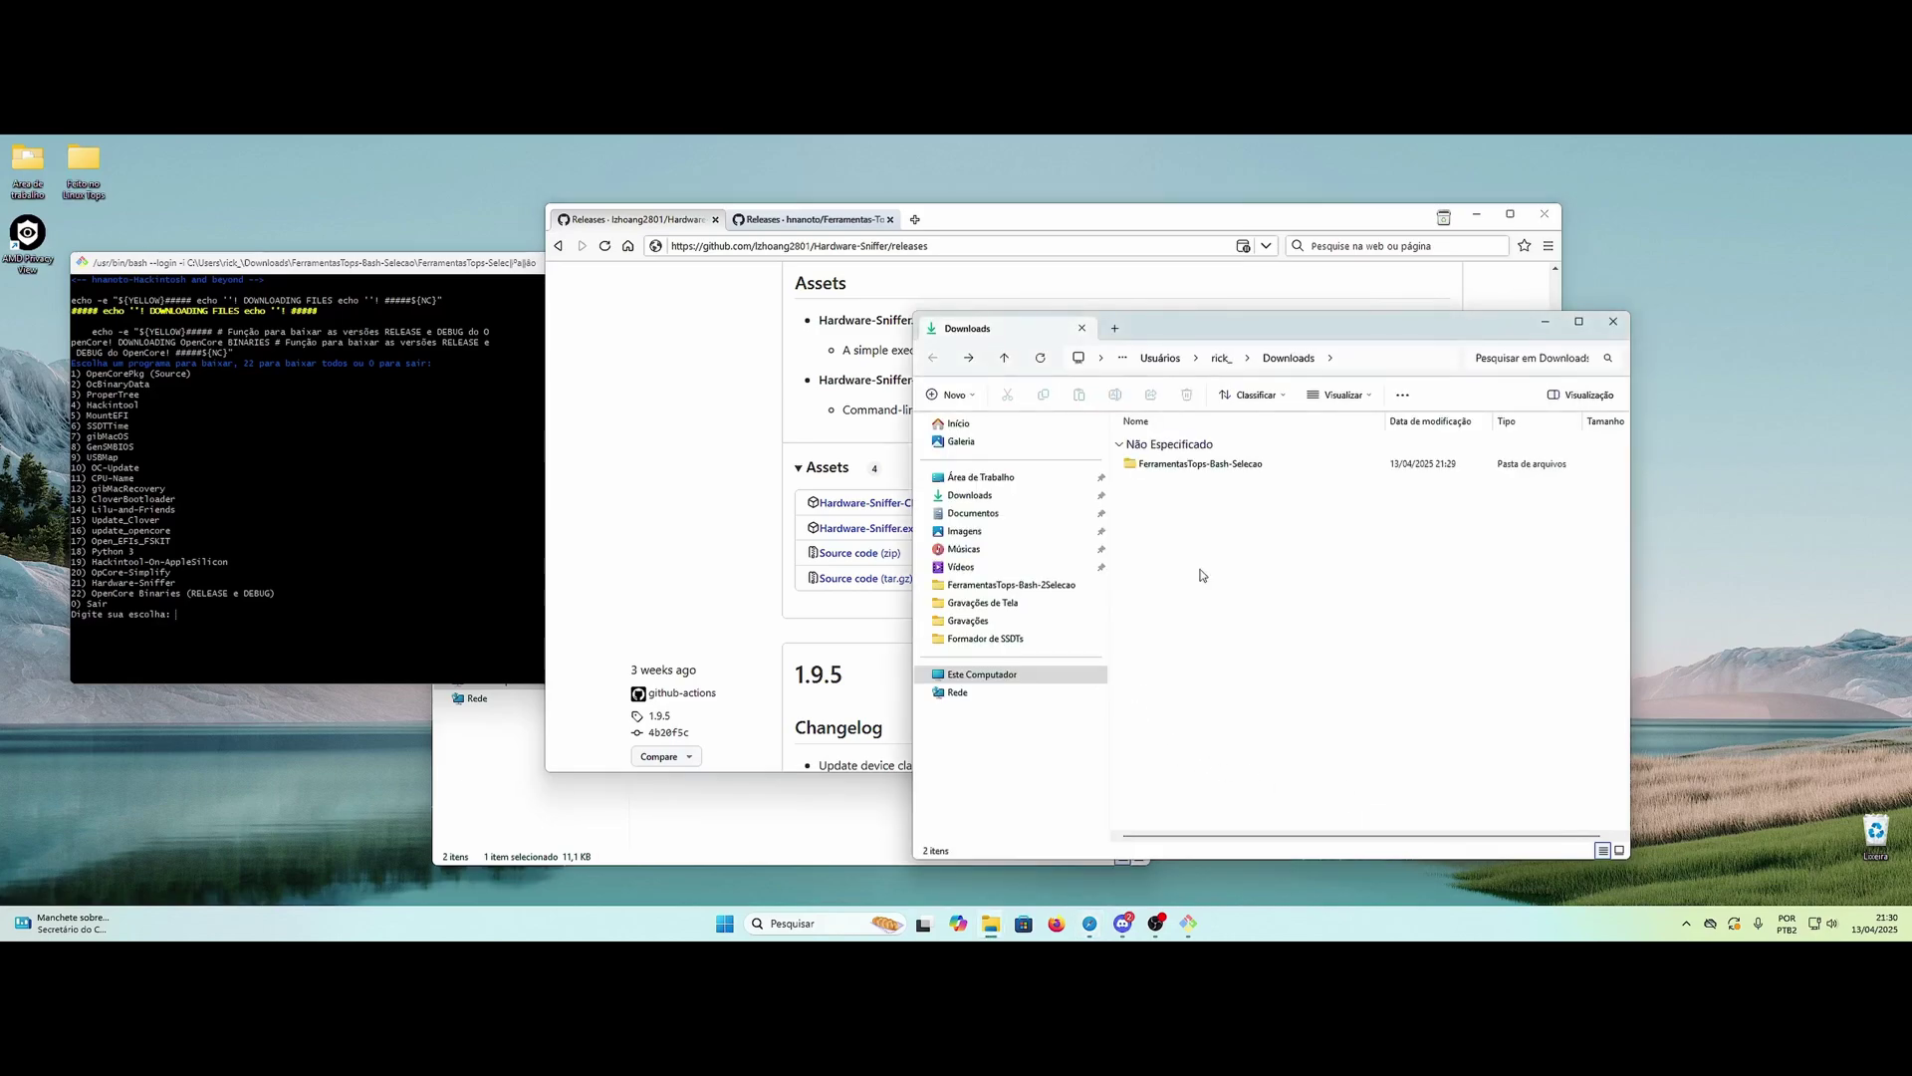
left_click_drag(1155, 336, 1170, 323)
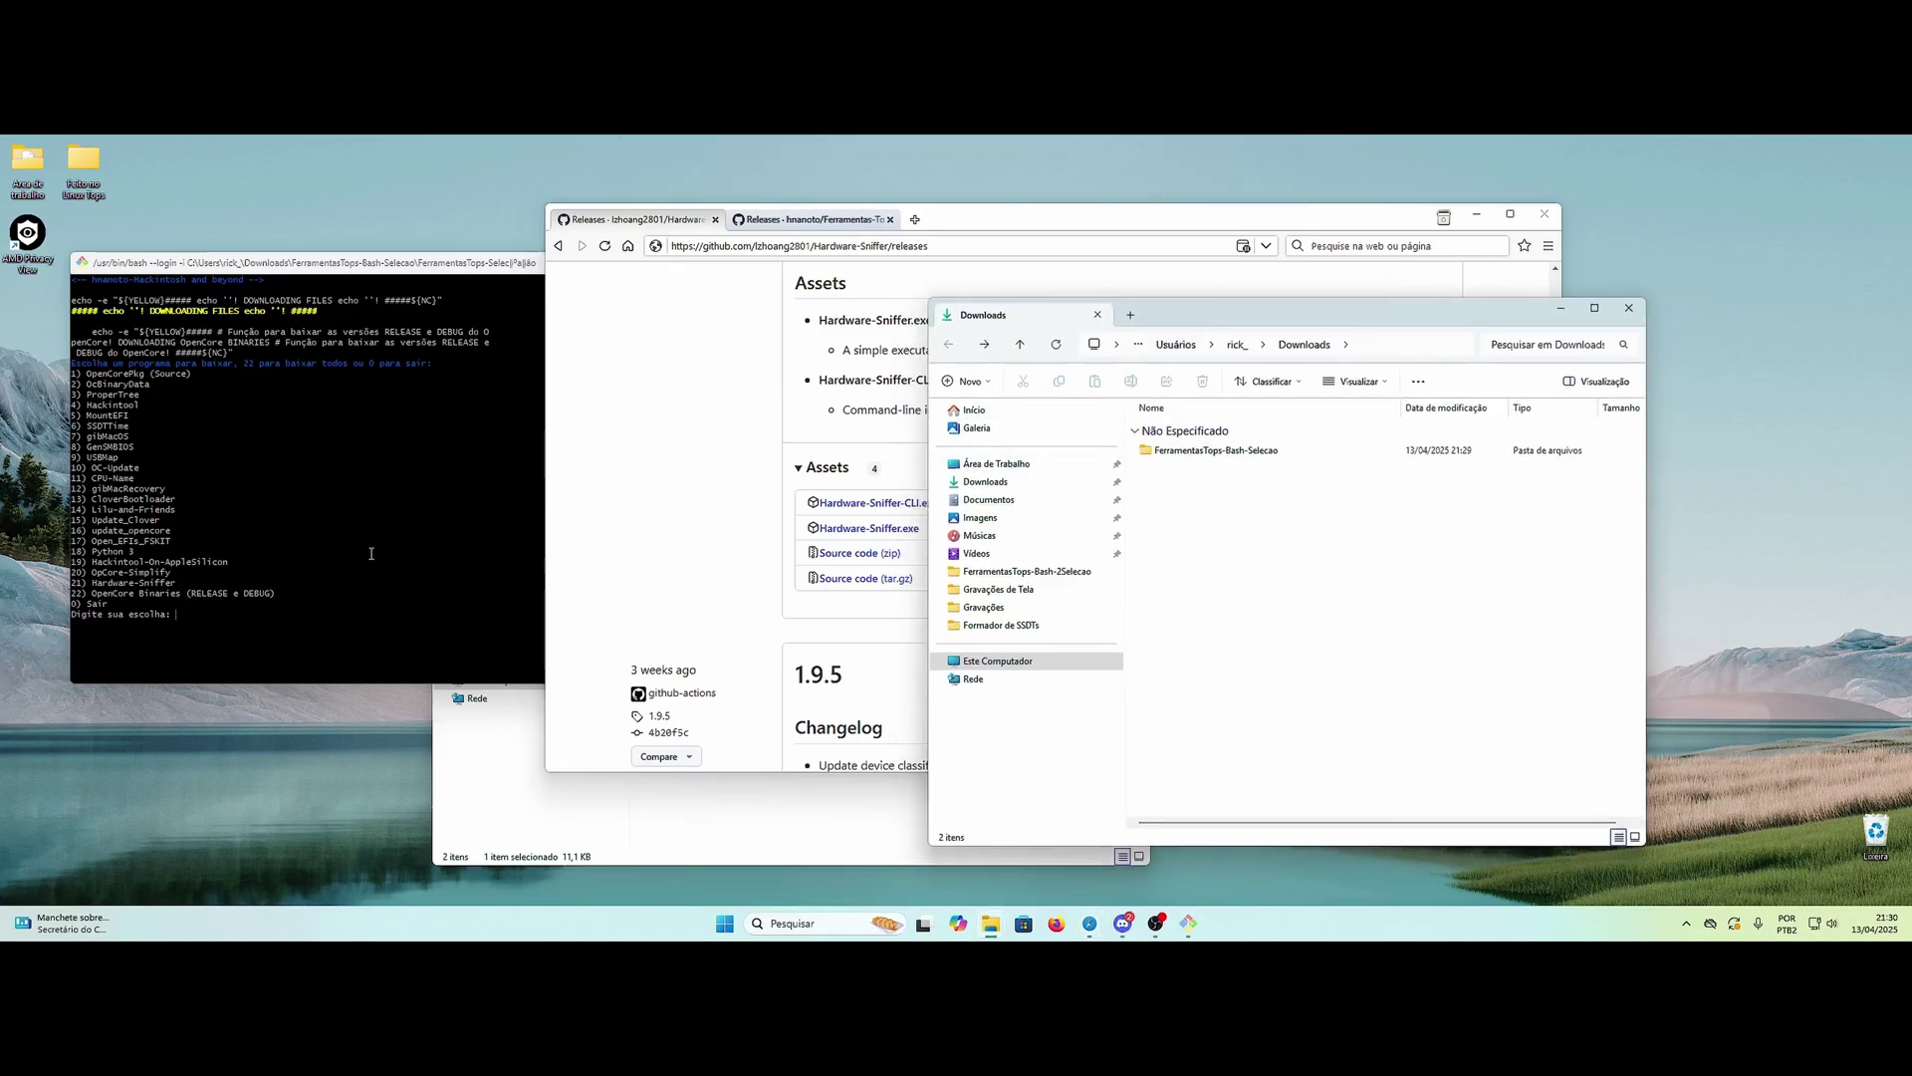
left_click(658, 861)
left_click_drag(790, 344, 1083, 359)
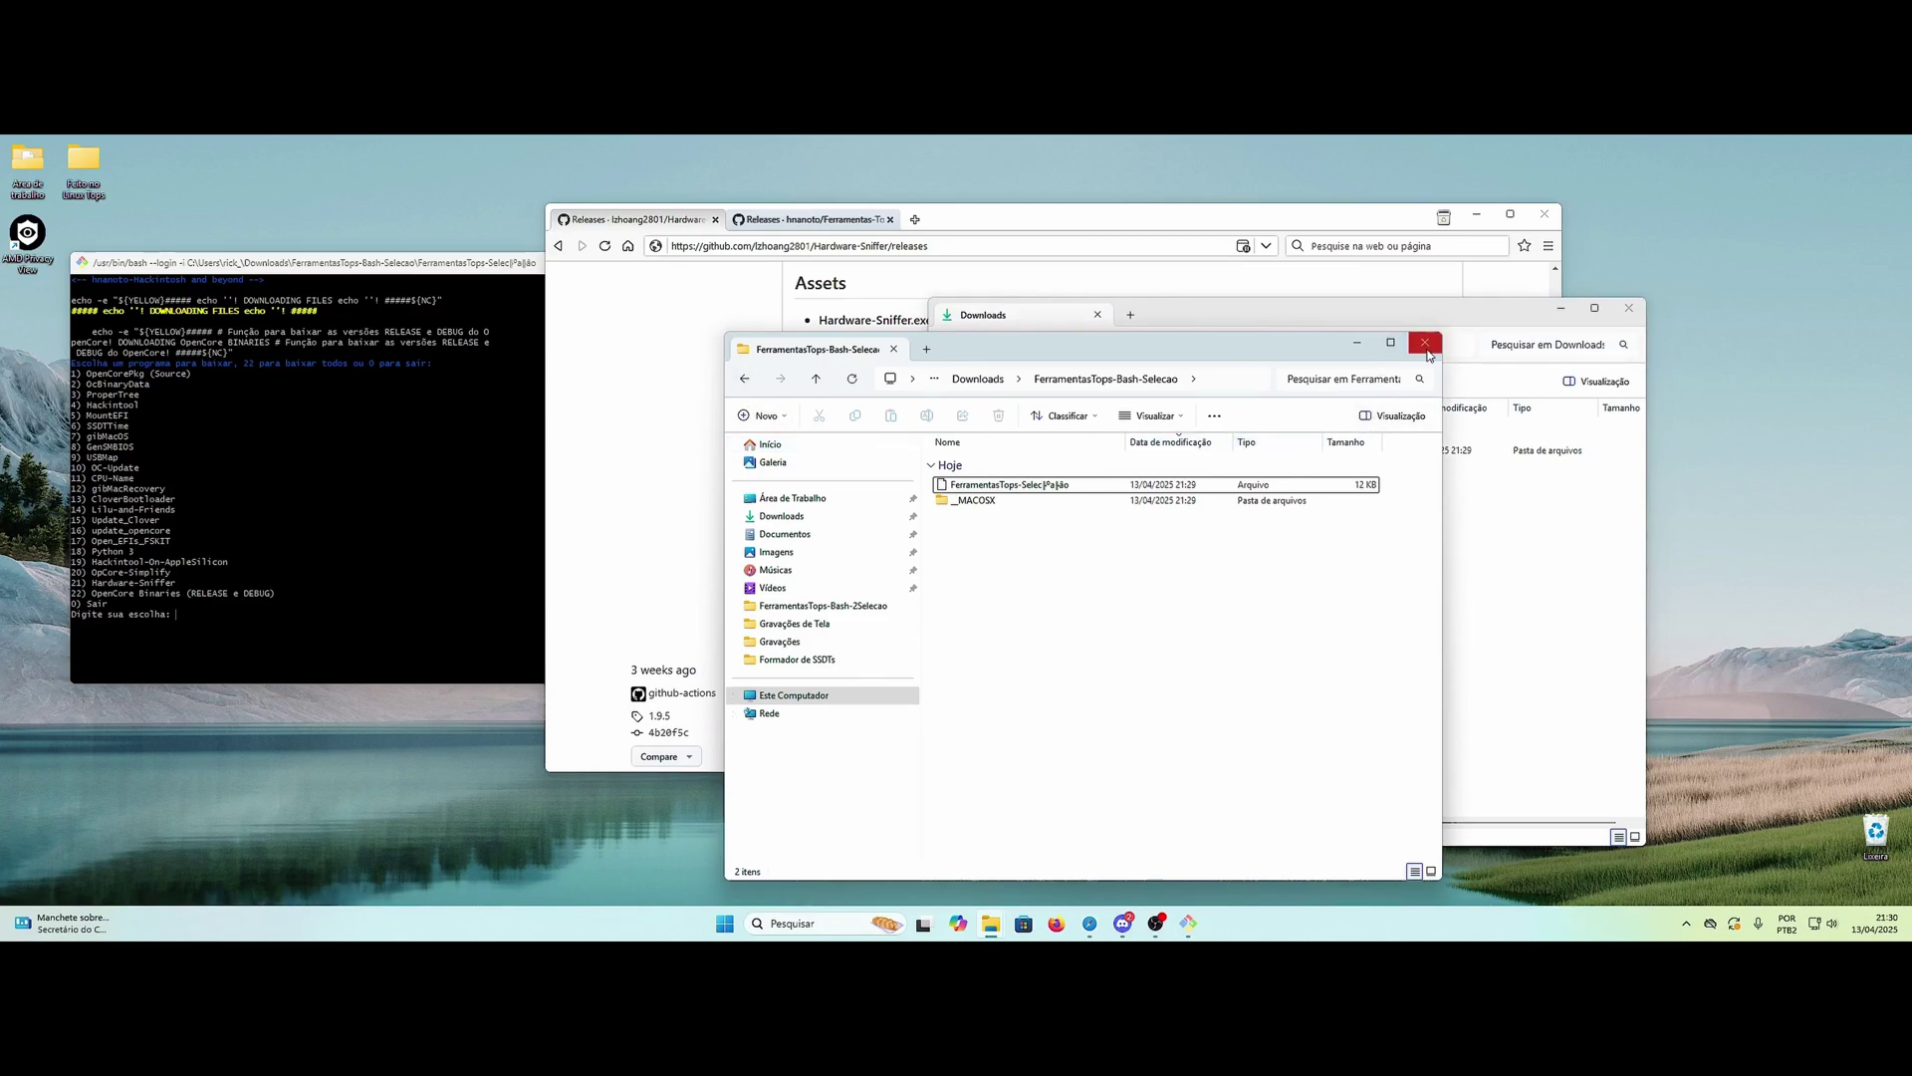
left_click(1425, 342)
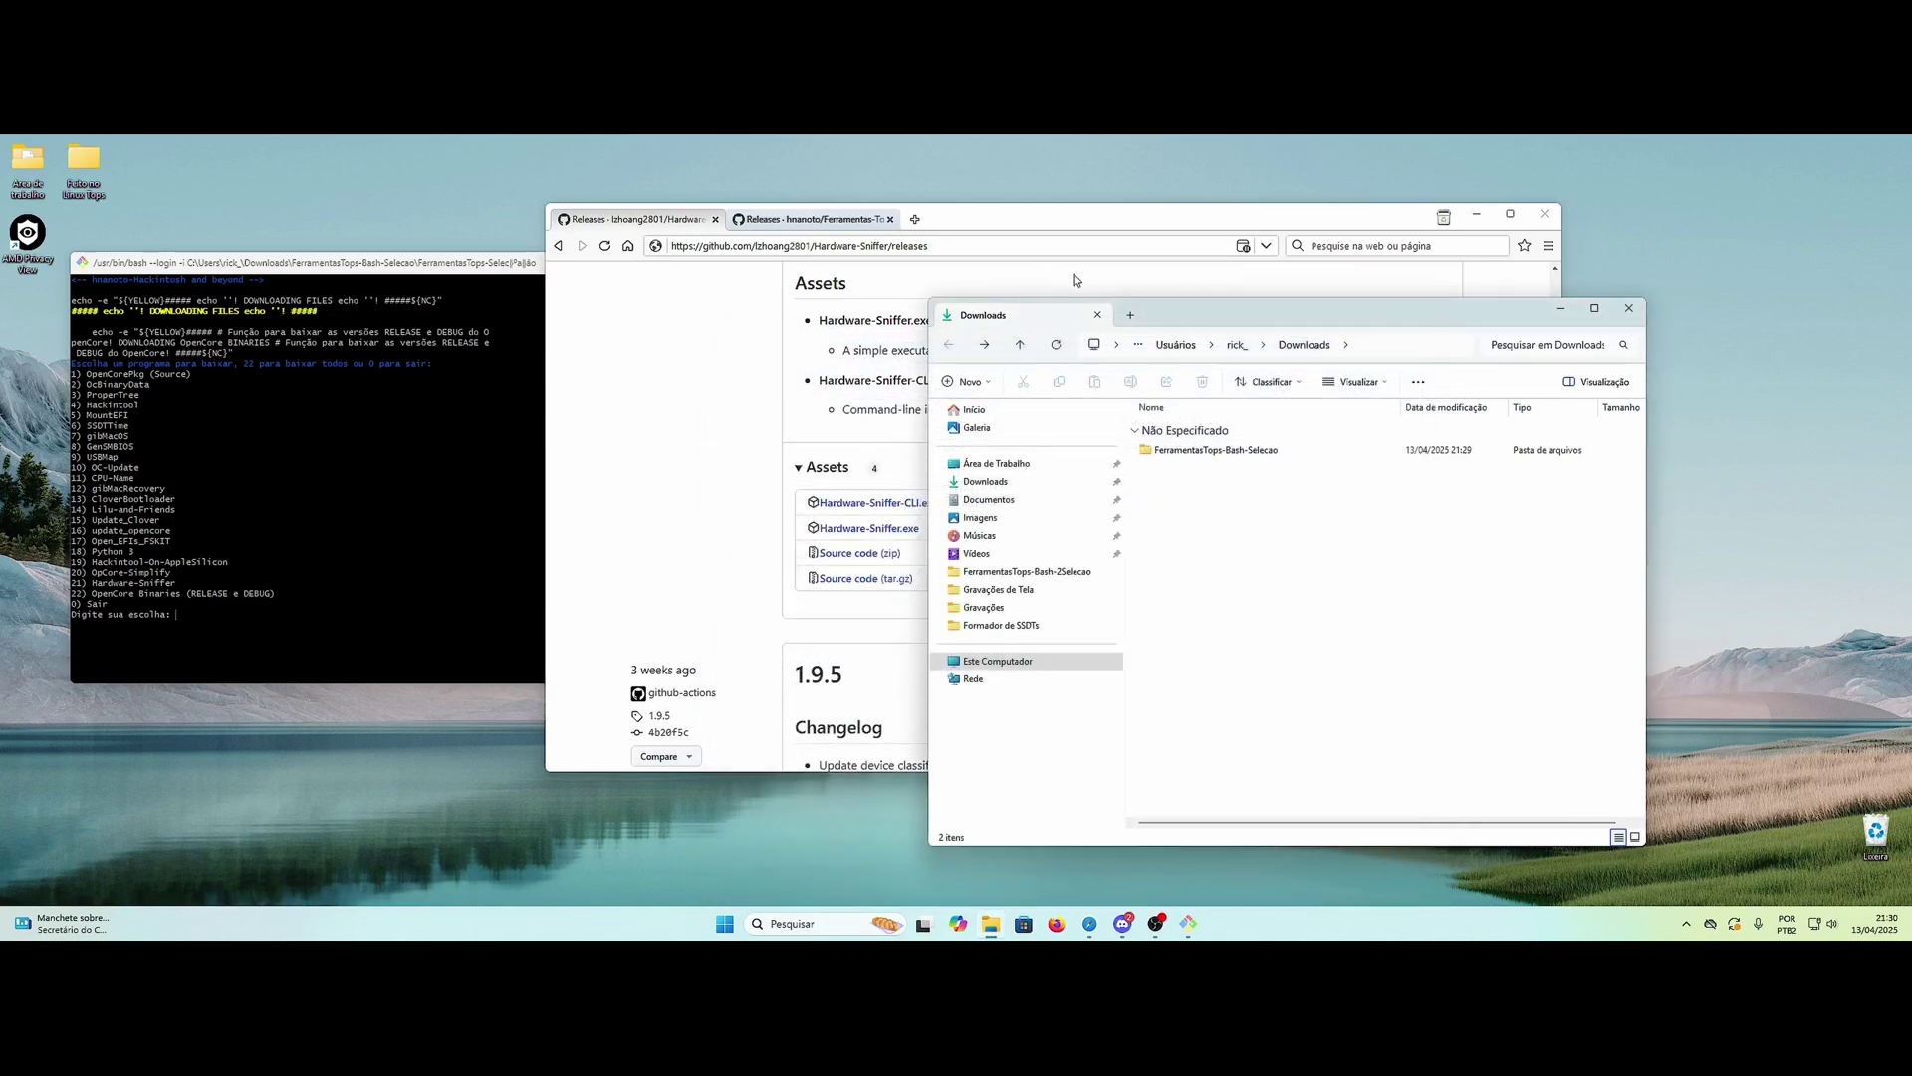
left_click(1482, 216)
left_click_drag(1297, 310, 1135, 289)
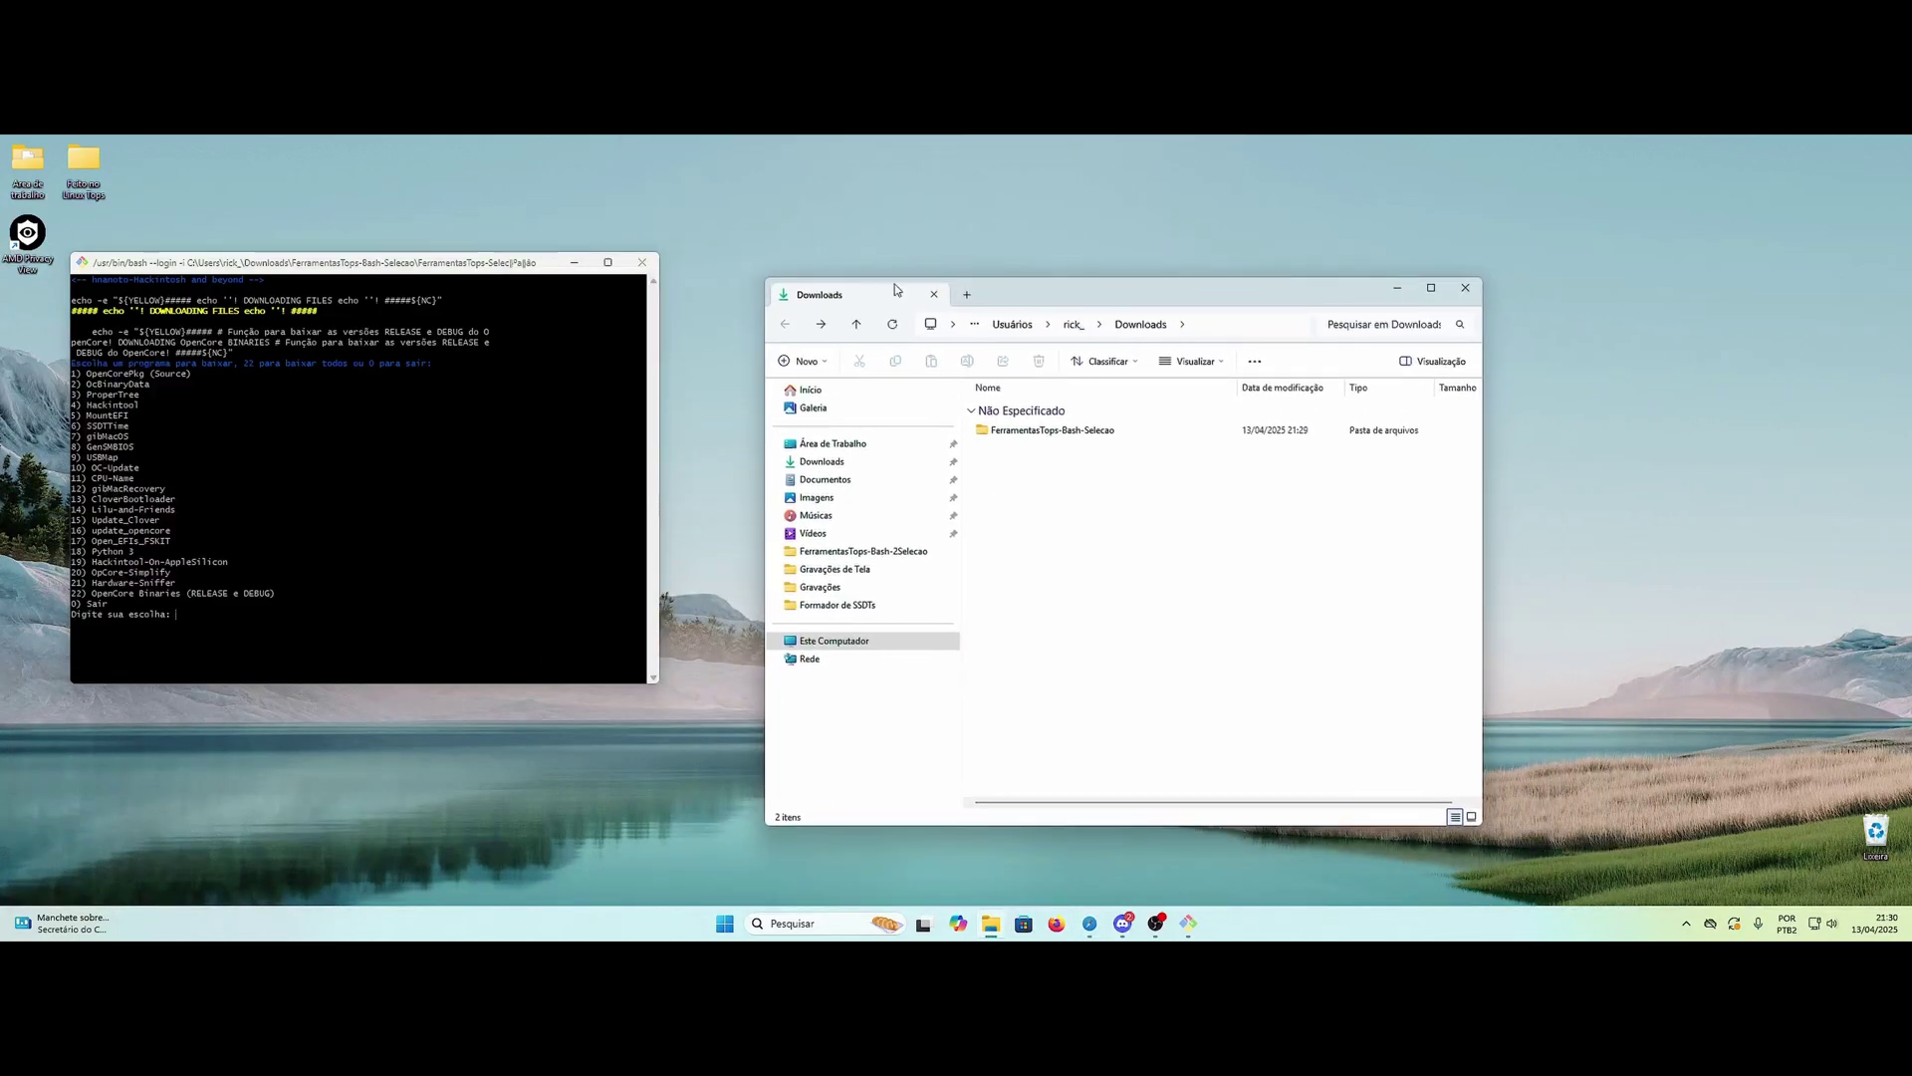
left_click_drag(436, 279, 447, 295)
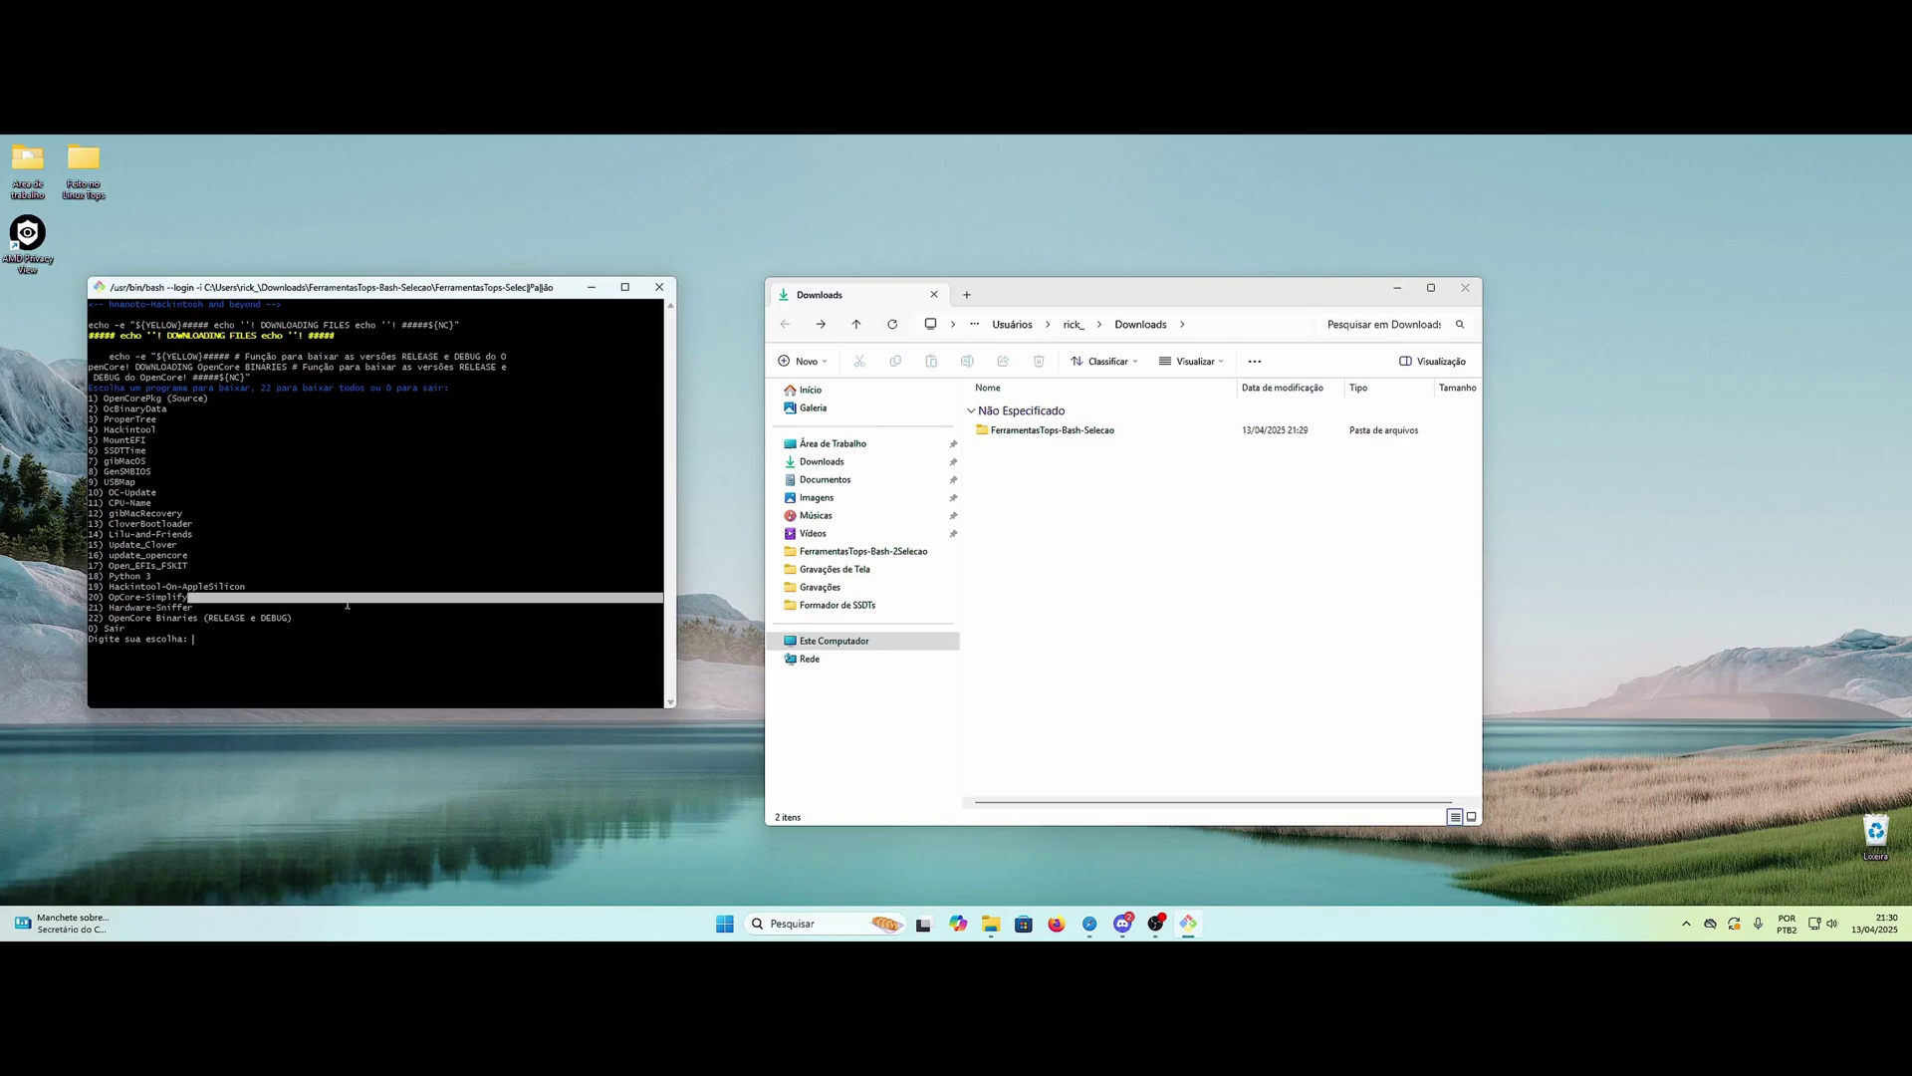
left_click_drag(185, 598, 220, 645)
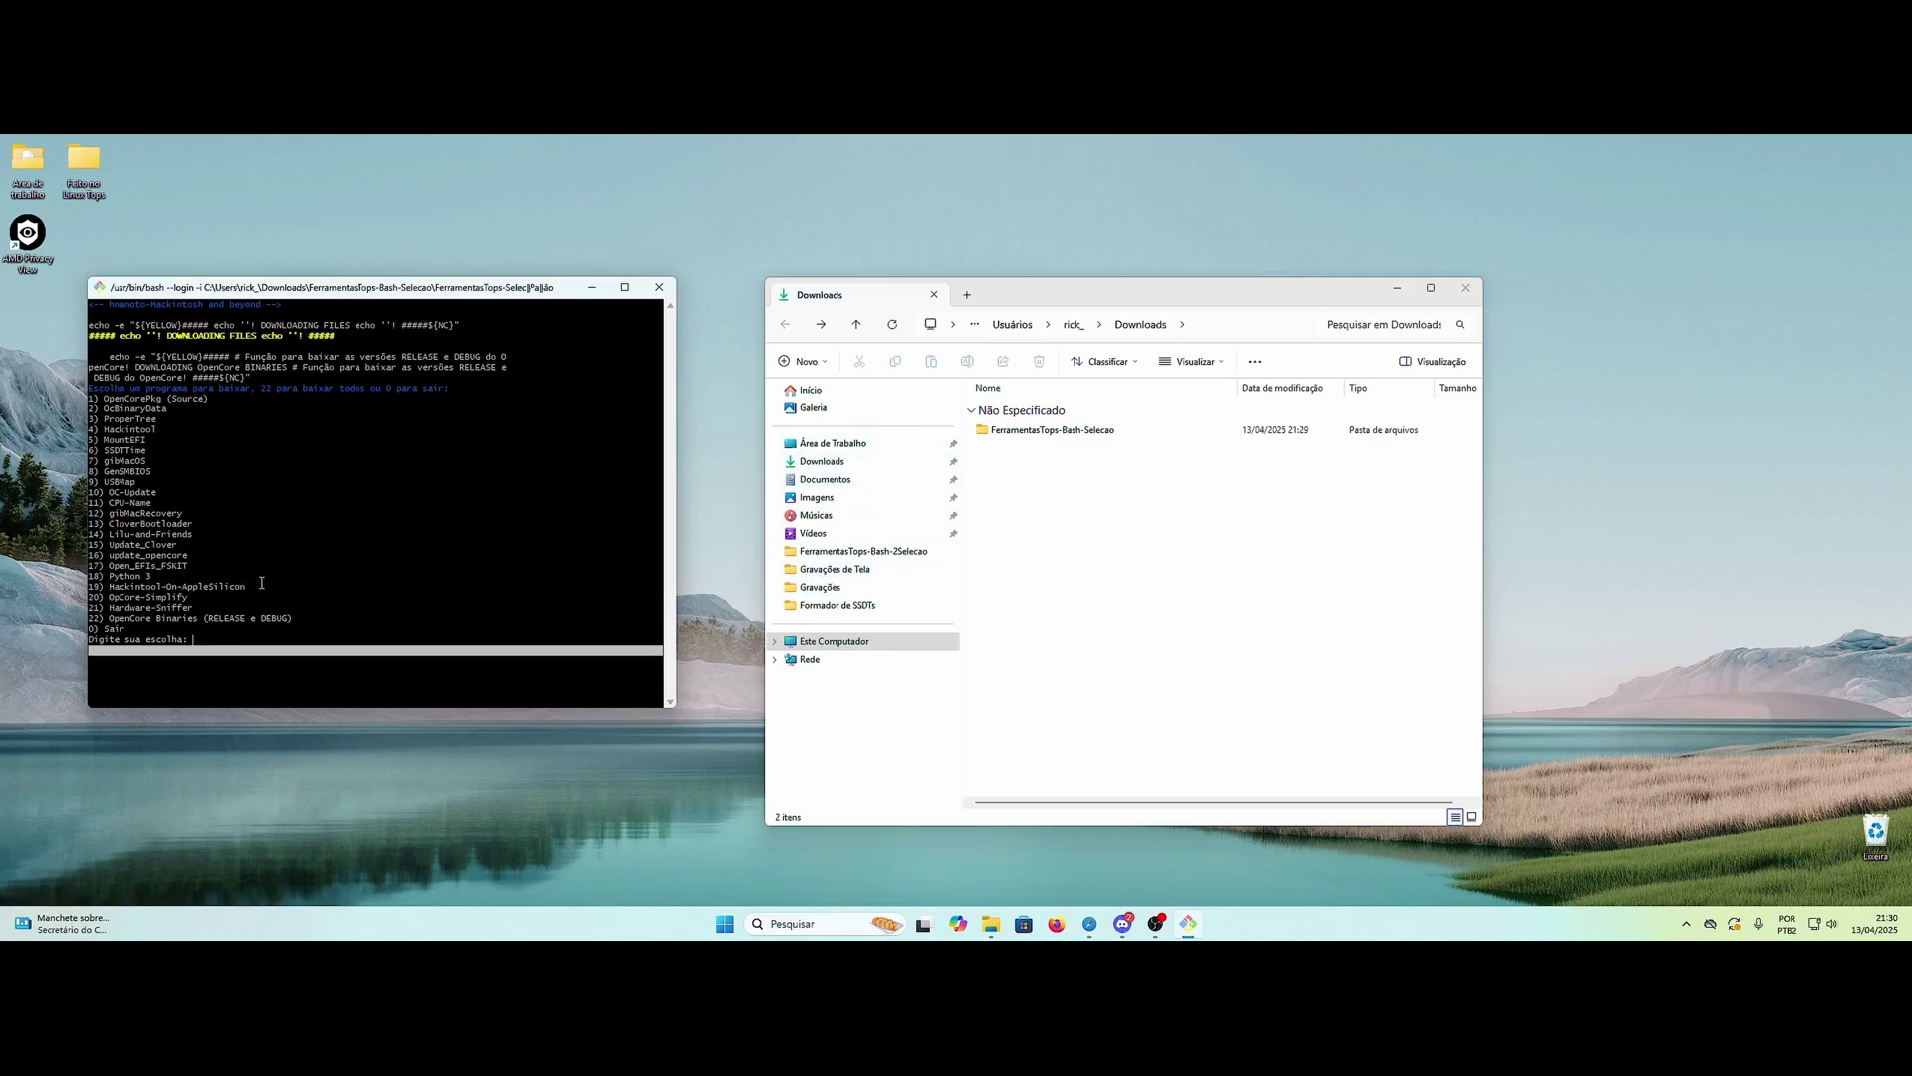
Step: Browse from Este Computador through C:\Usuários\user\Desktop into the FerramentasTops folder
left_click(846, 643)
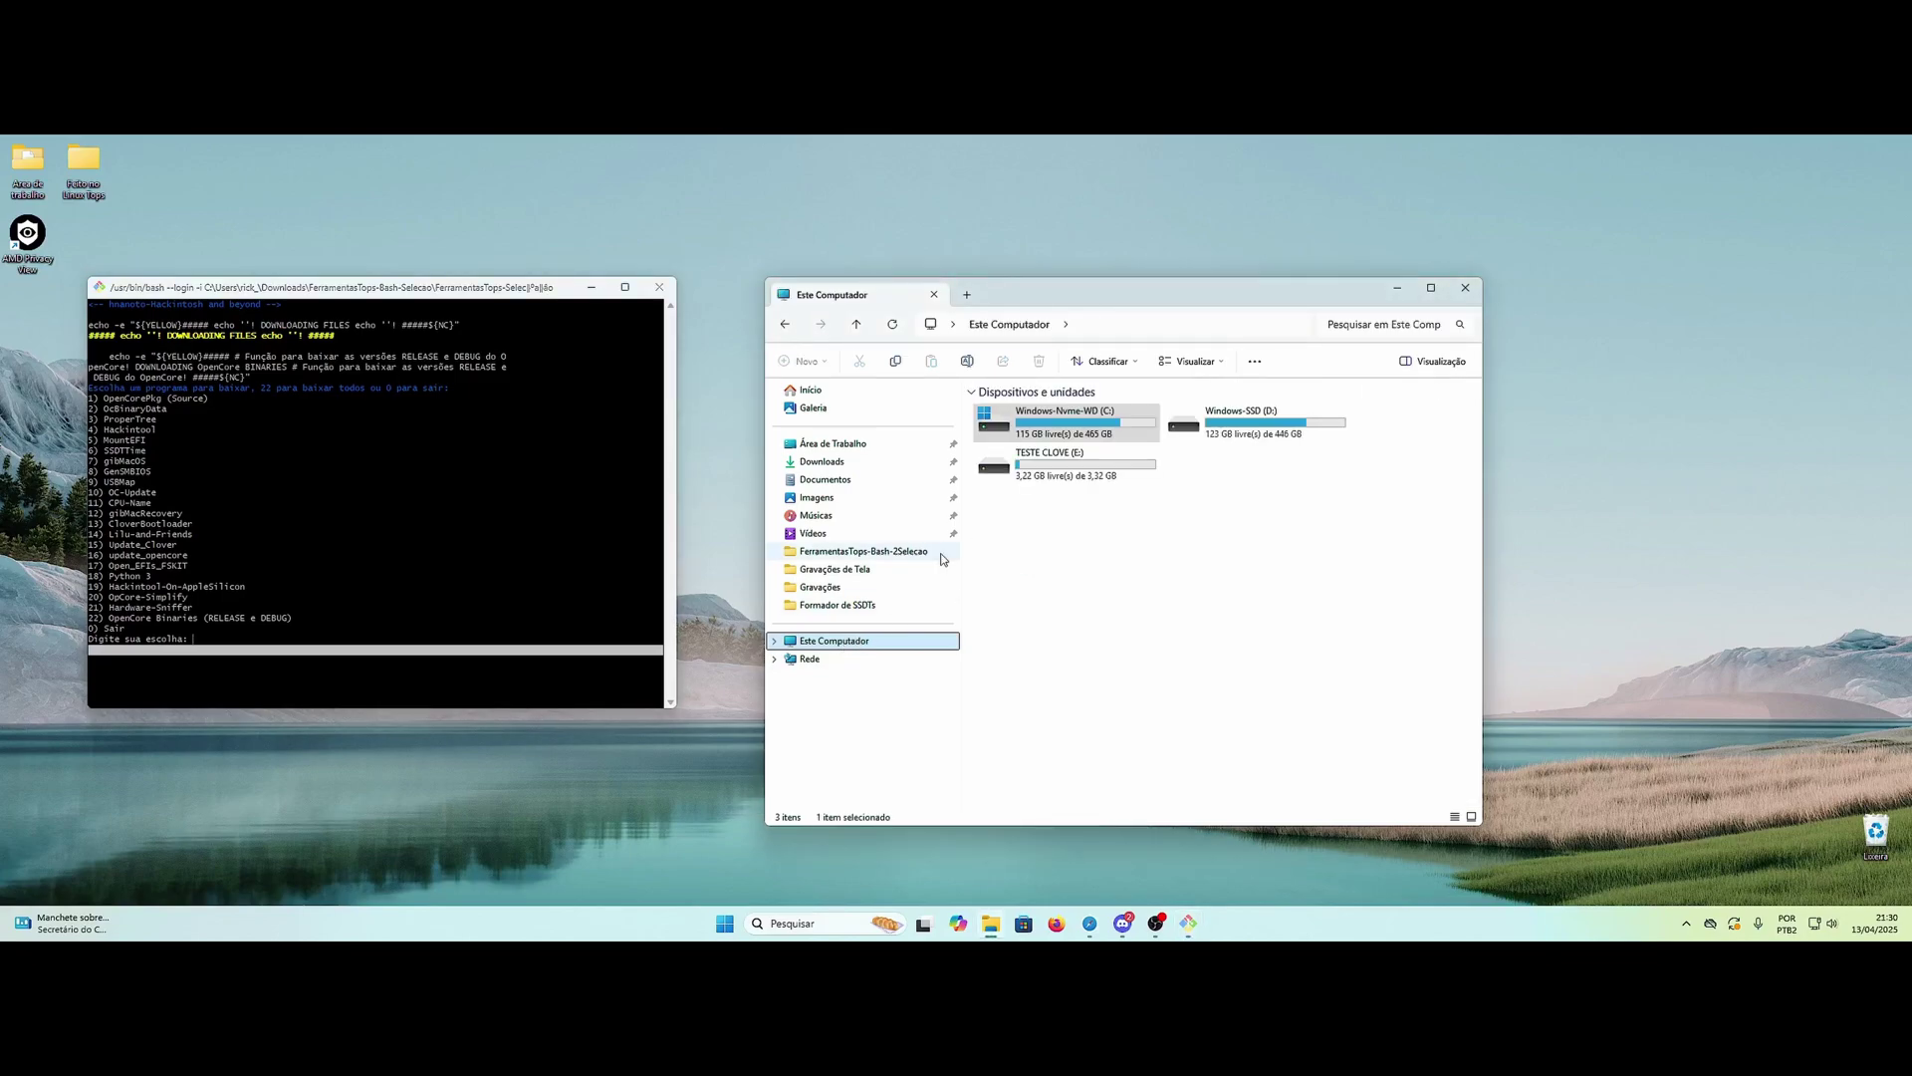
left_click(1042, 416)
left_click(1033, 431)
double_click(1032, 431)
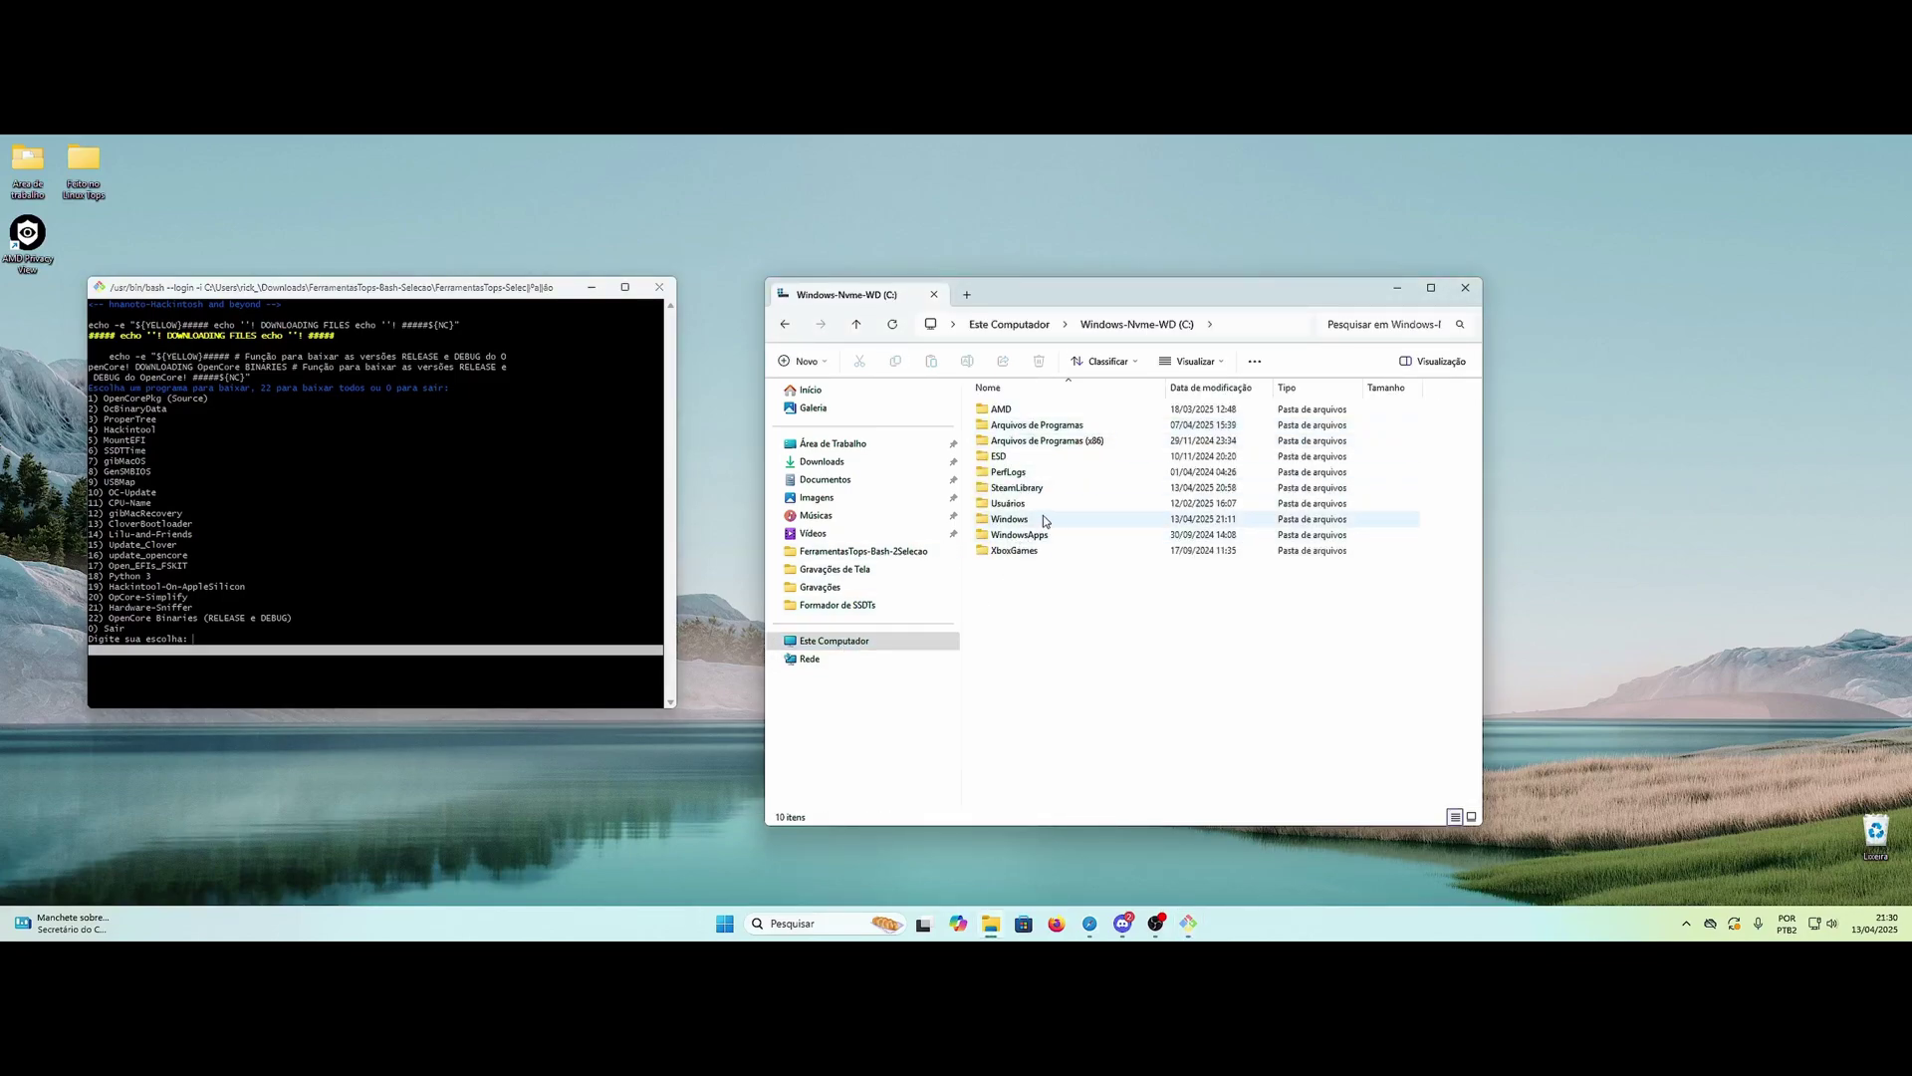
double_click(1031, 501)
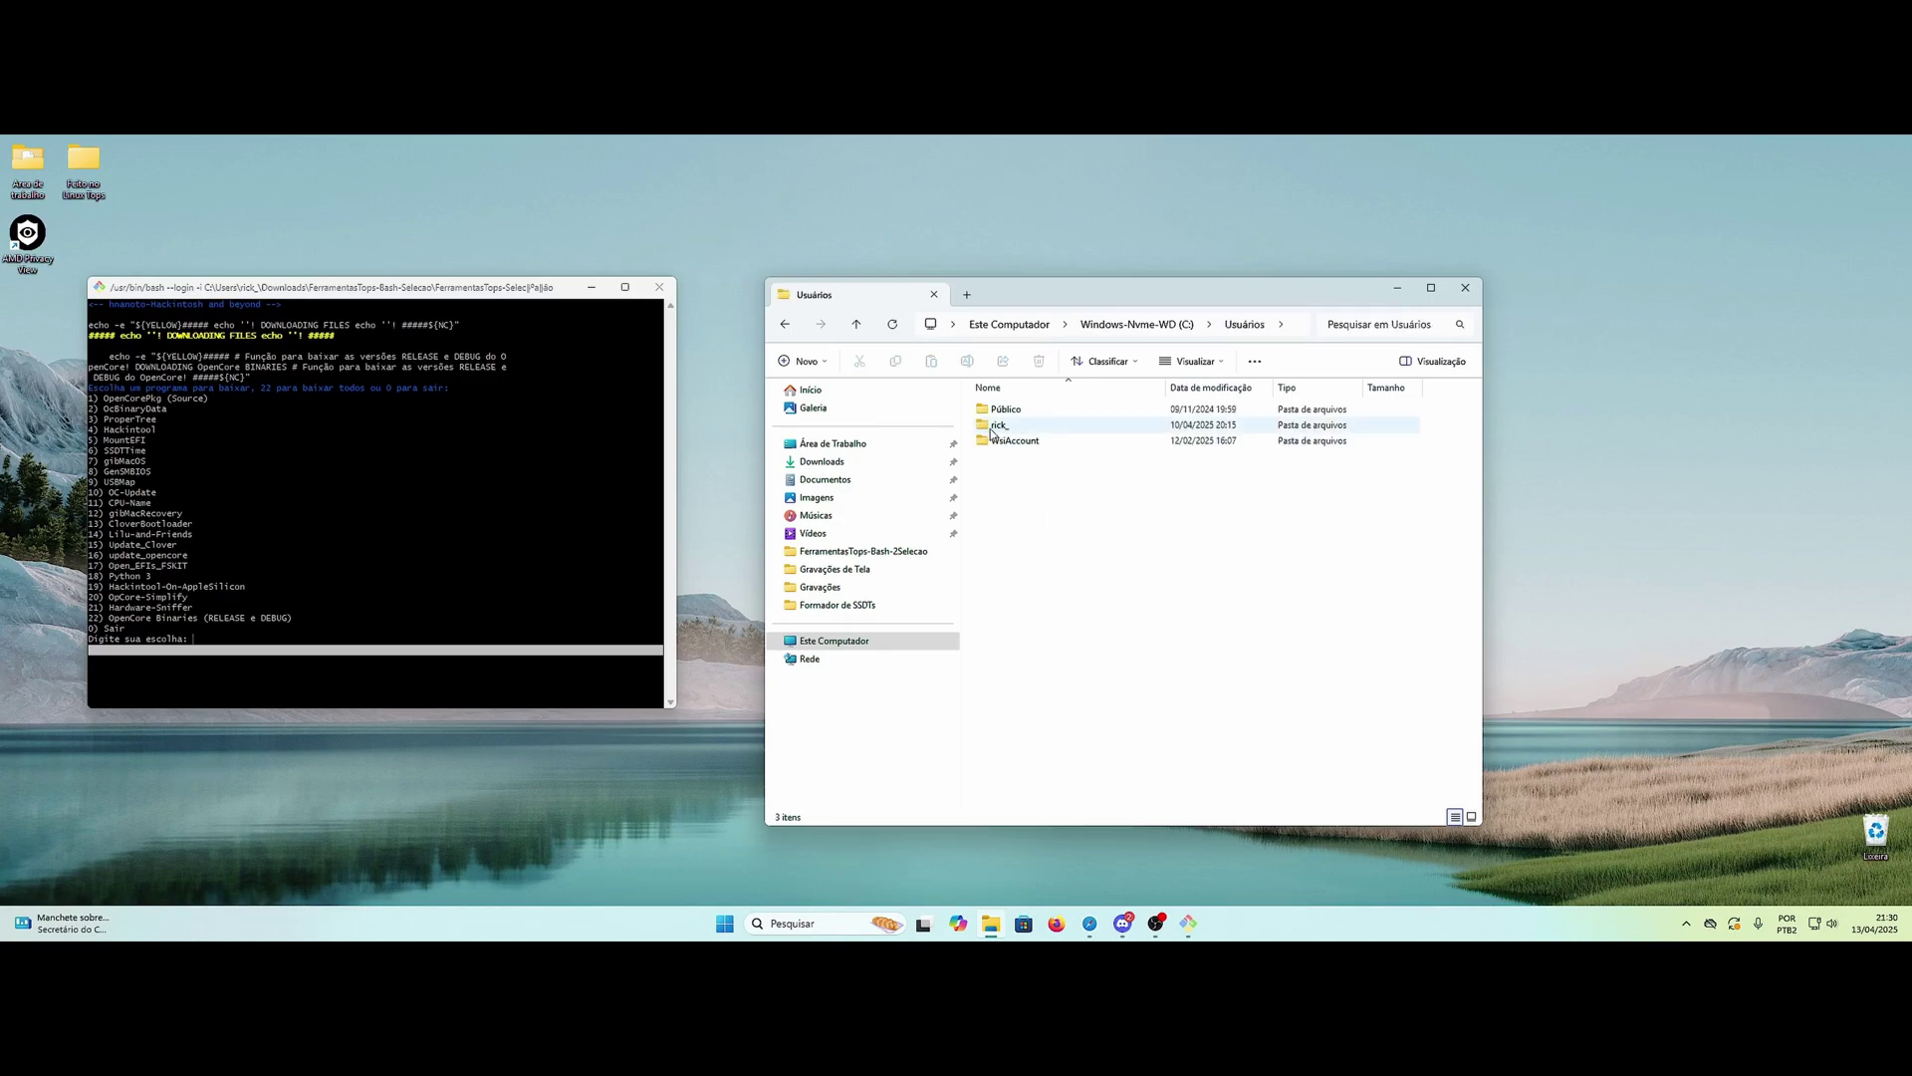
double_click(996, 425)
left_click(1015, 445)
double_click(1016, 446)
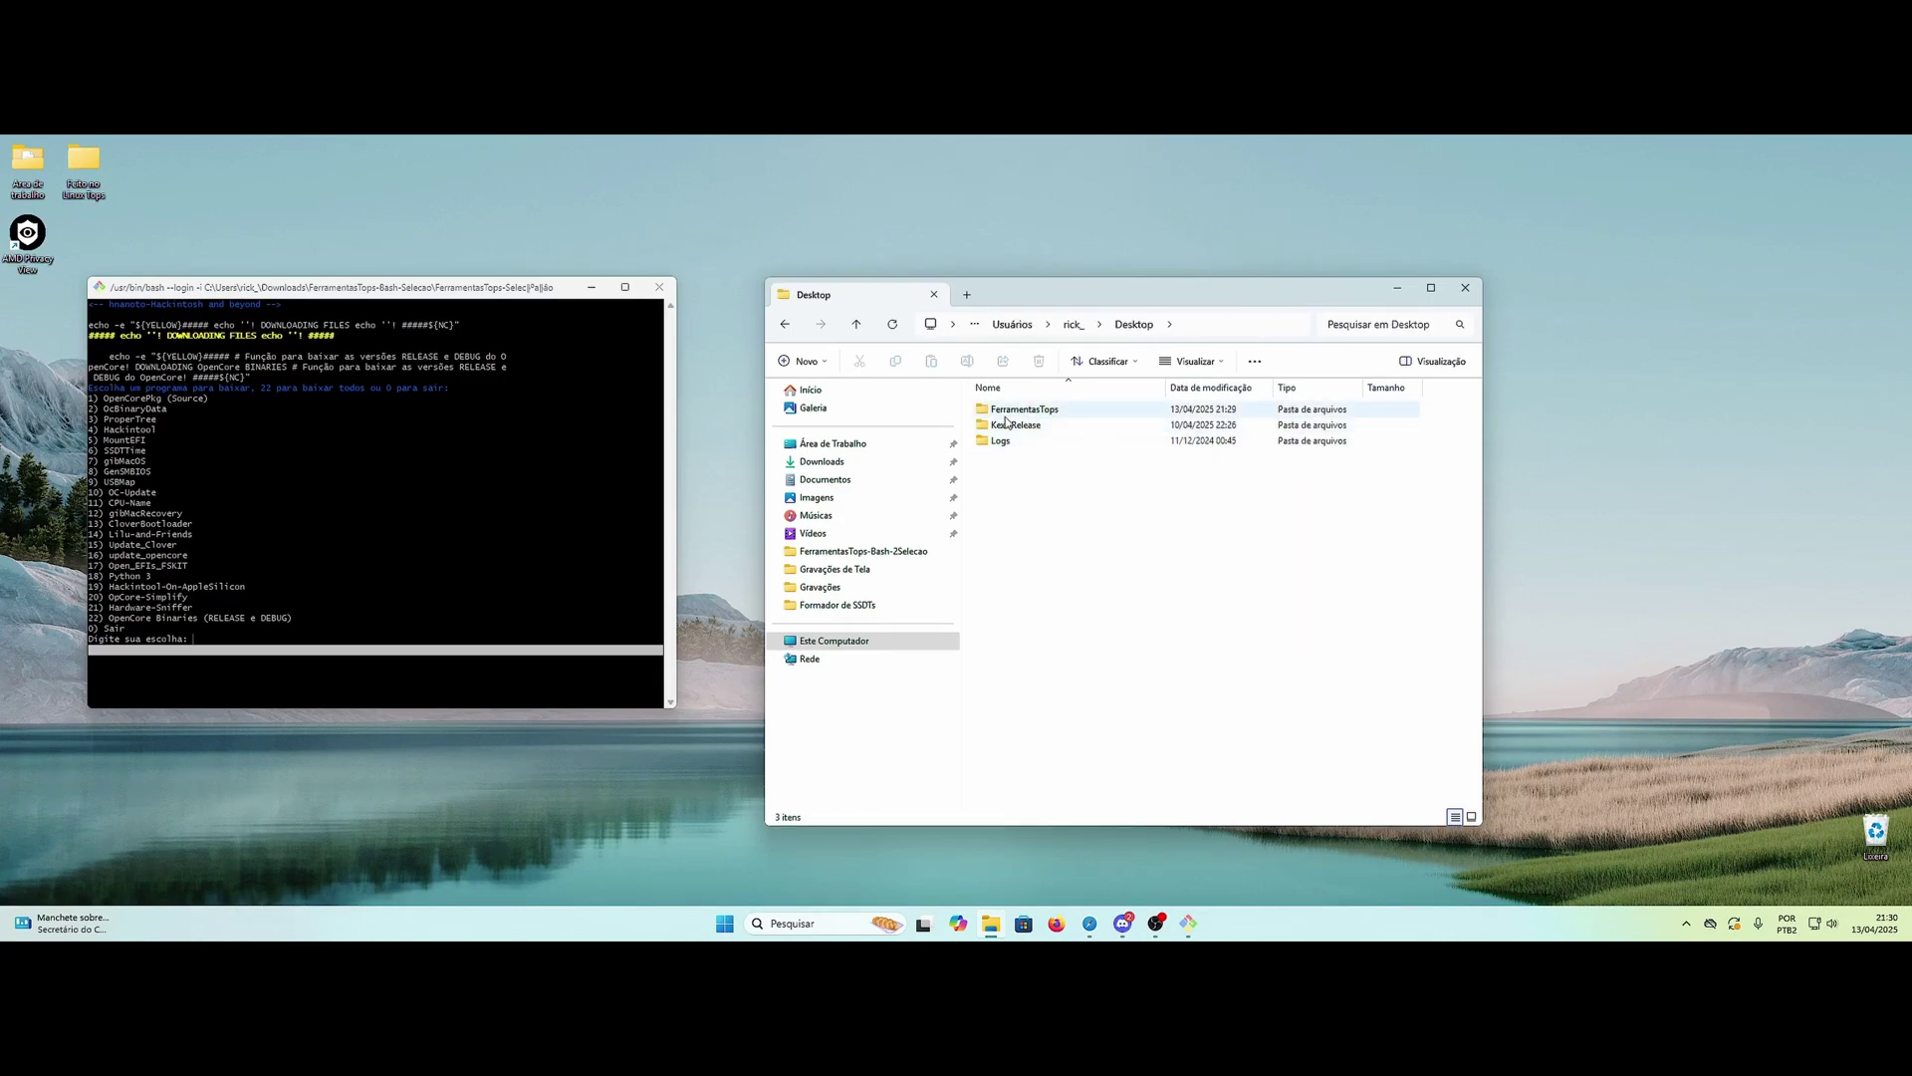
double_click(1027, 415)
mouse_move(1051, 298)
left_mouse_down()
mouse_move(1092, 281)
mouse_move(1046, 302)
left_mouse_up()
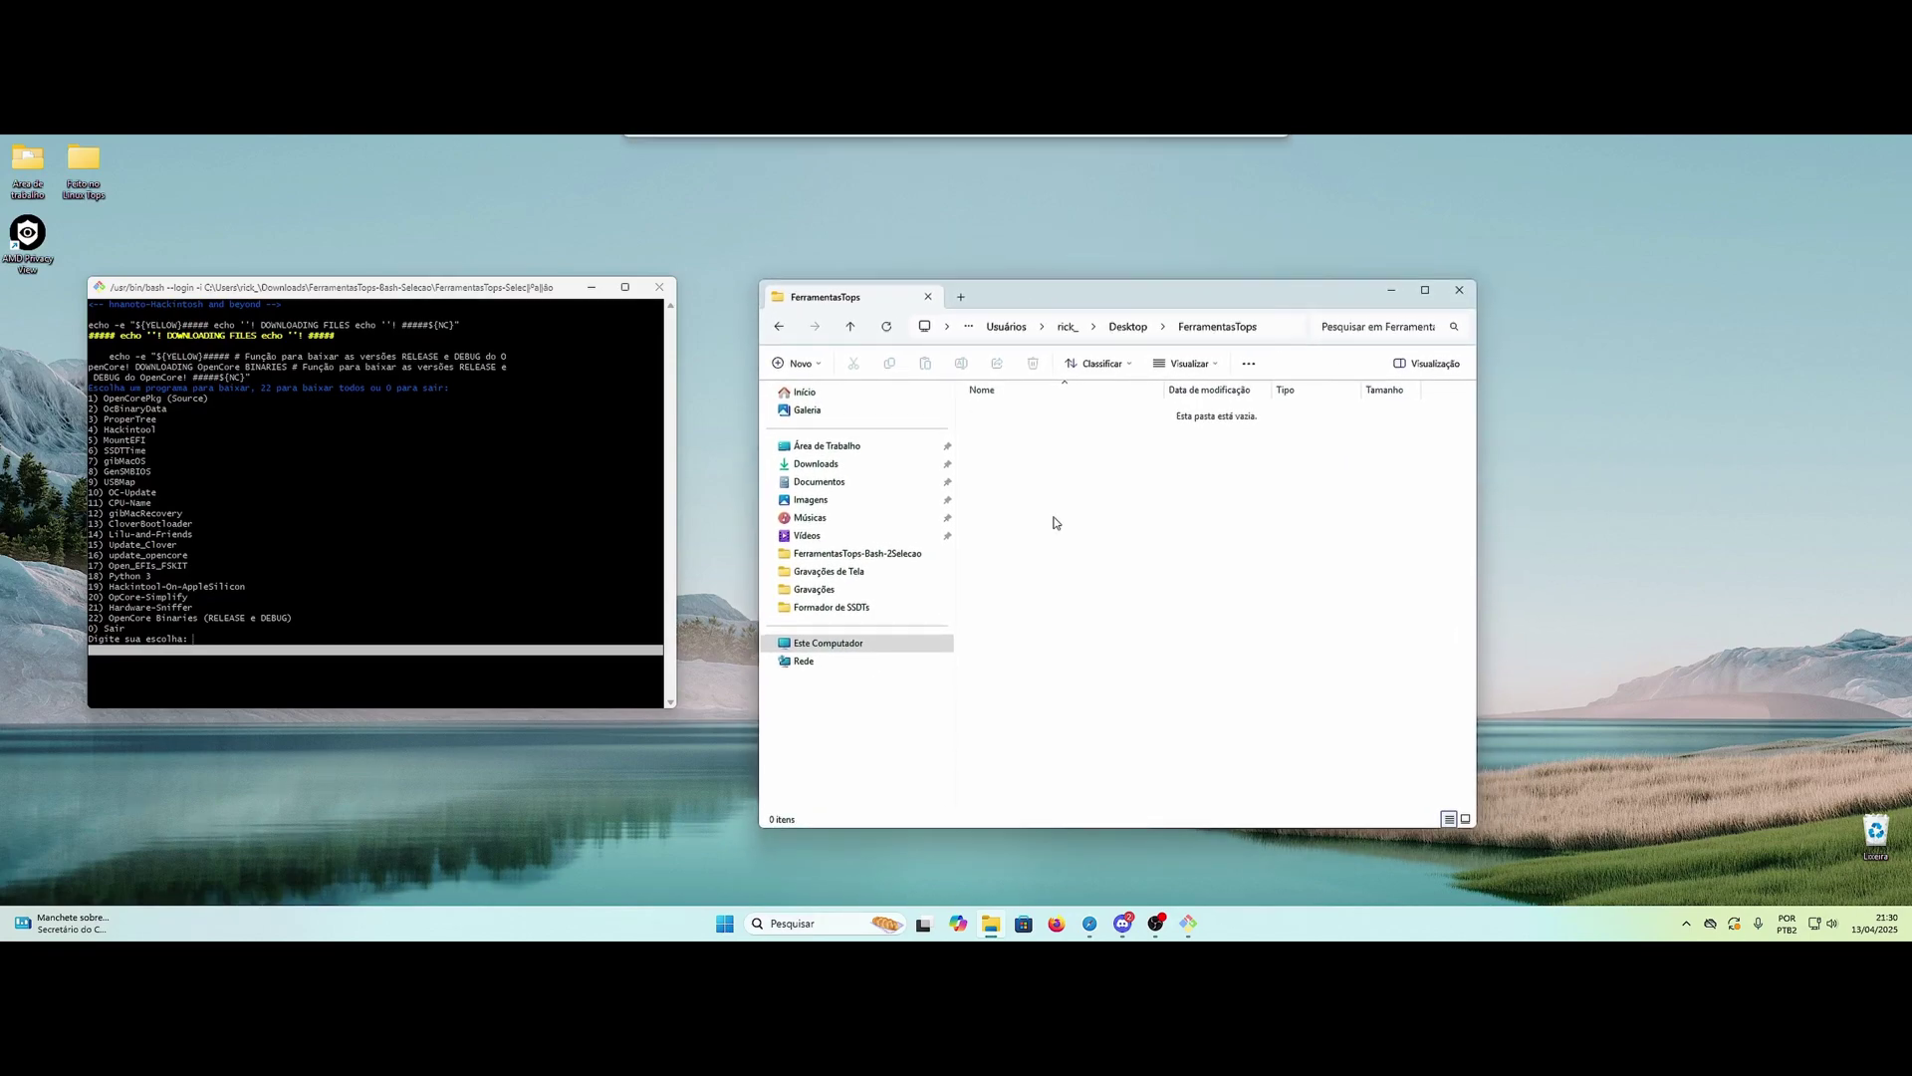
left_click(400, 657)
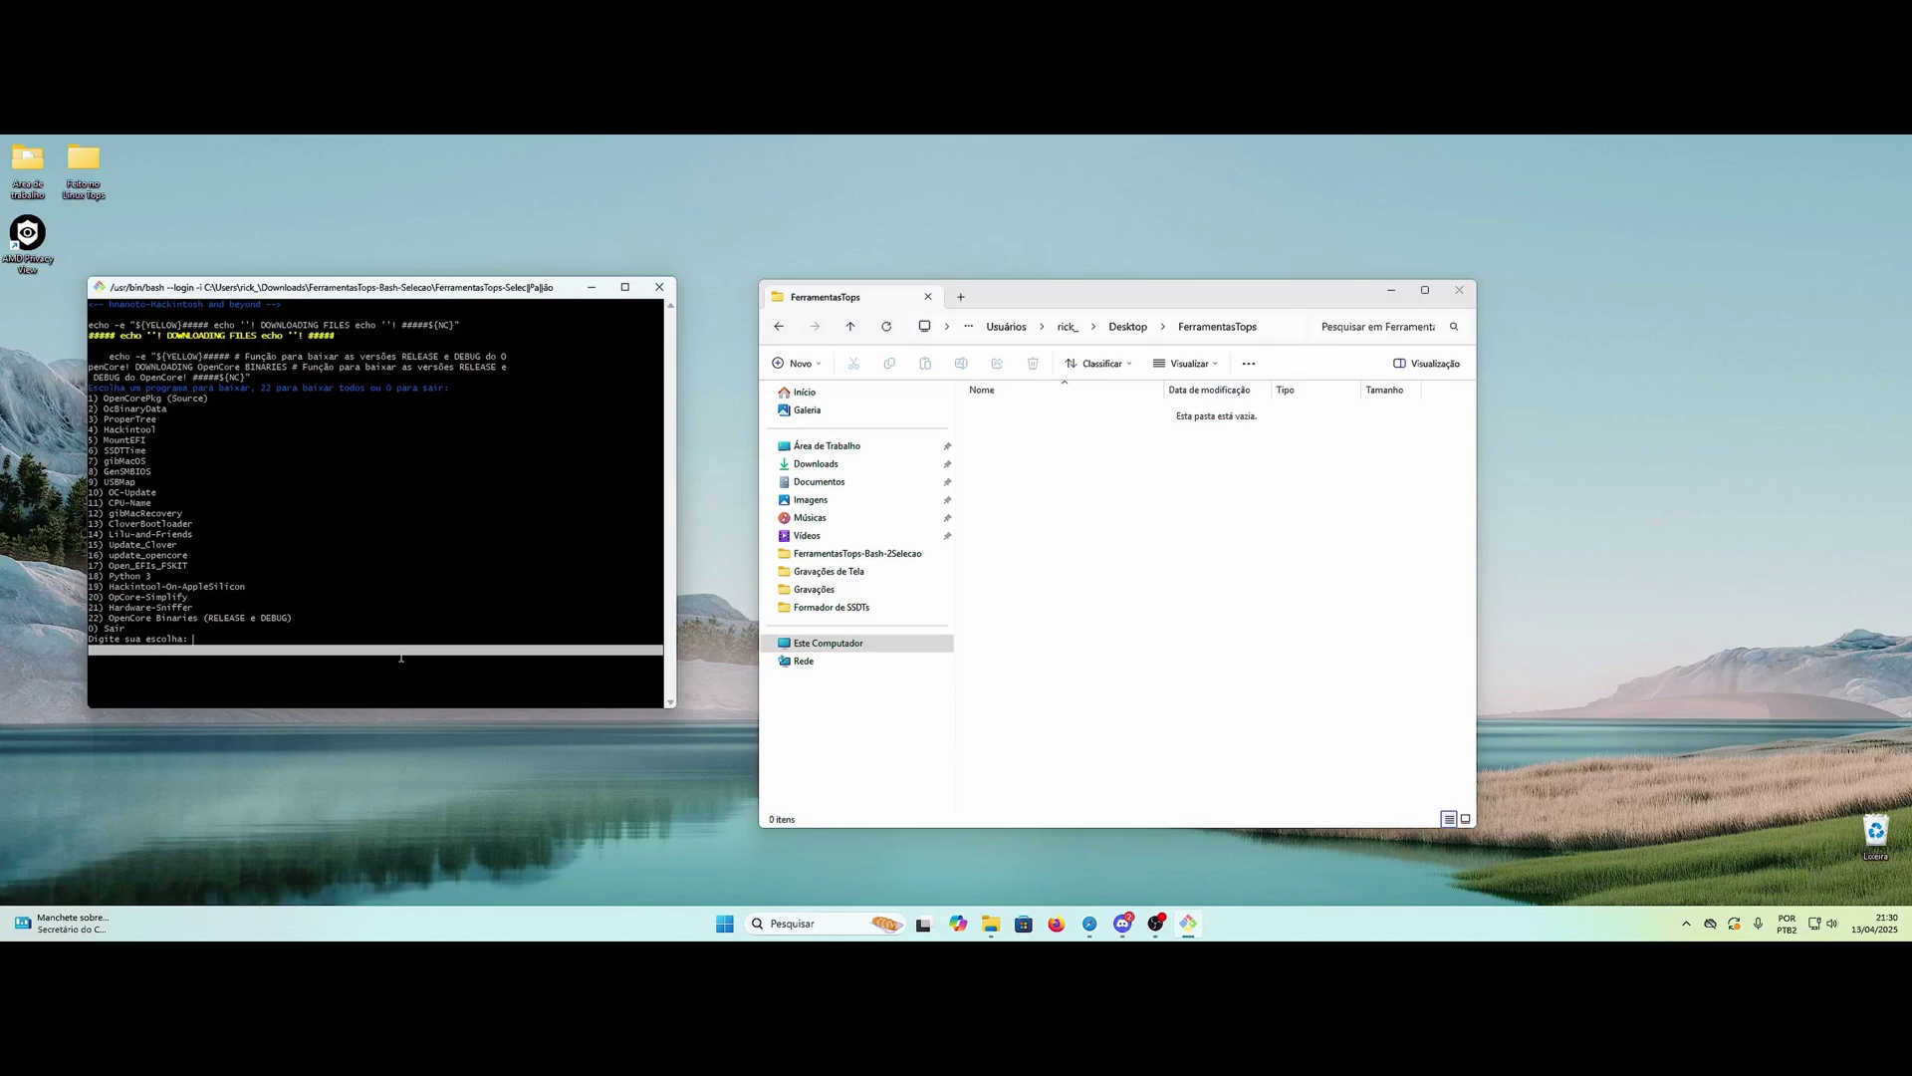
Step: Download Hardware Sniffer with menu choice 21 and check its new folder
type("21")
key("Return")
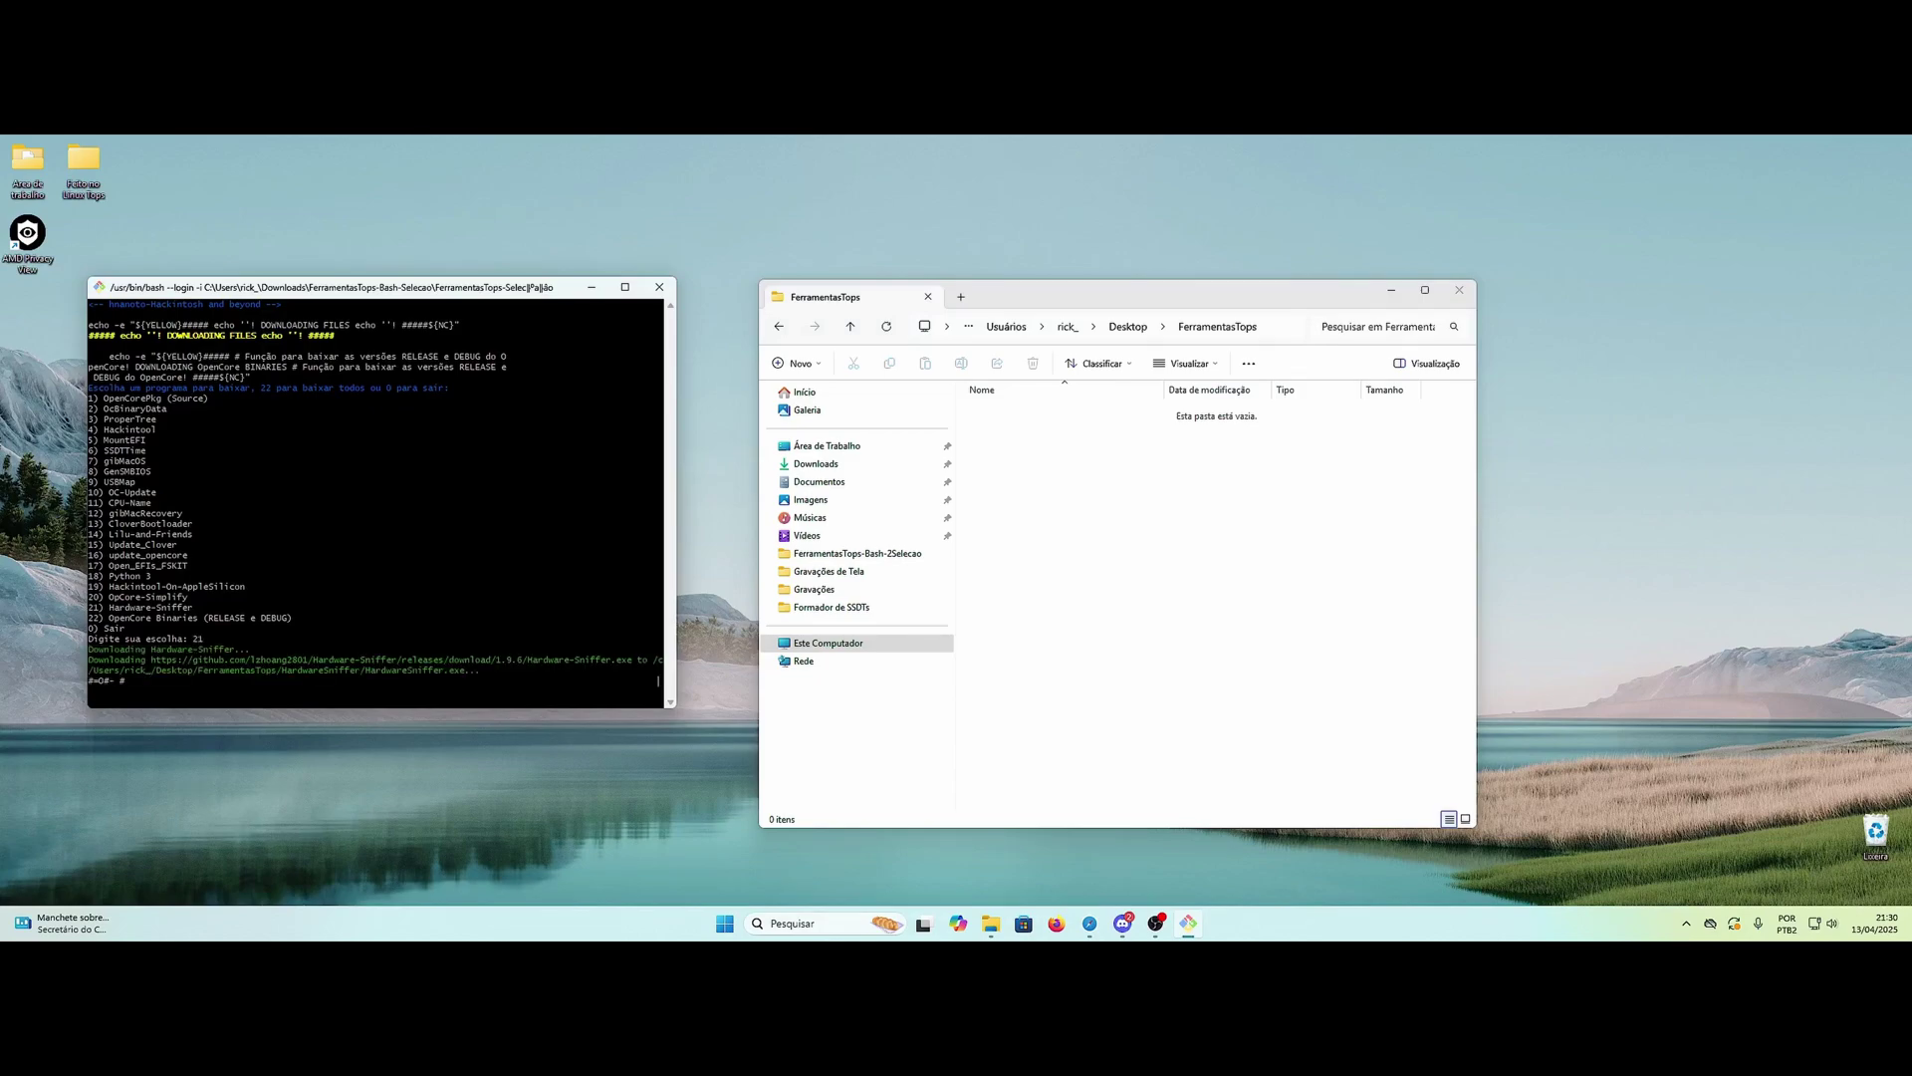
double_click(1009, 413)
left_click(1009, 416)
Step: Clone OpCore-Simplify into FerramentasTops with menu choice 20
left_click(779, 326)
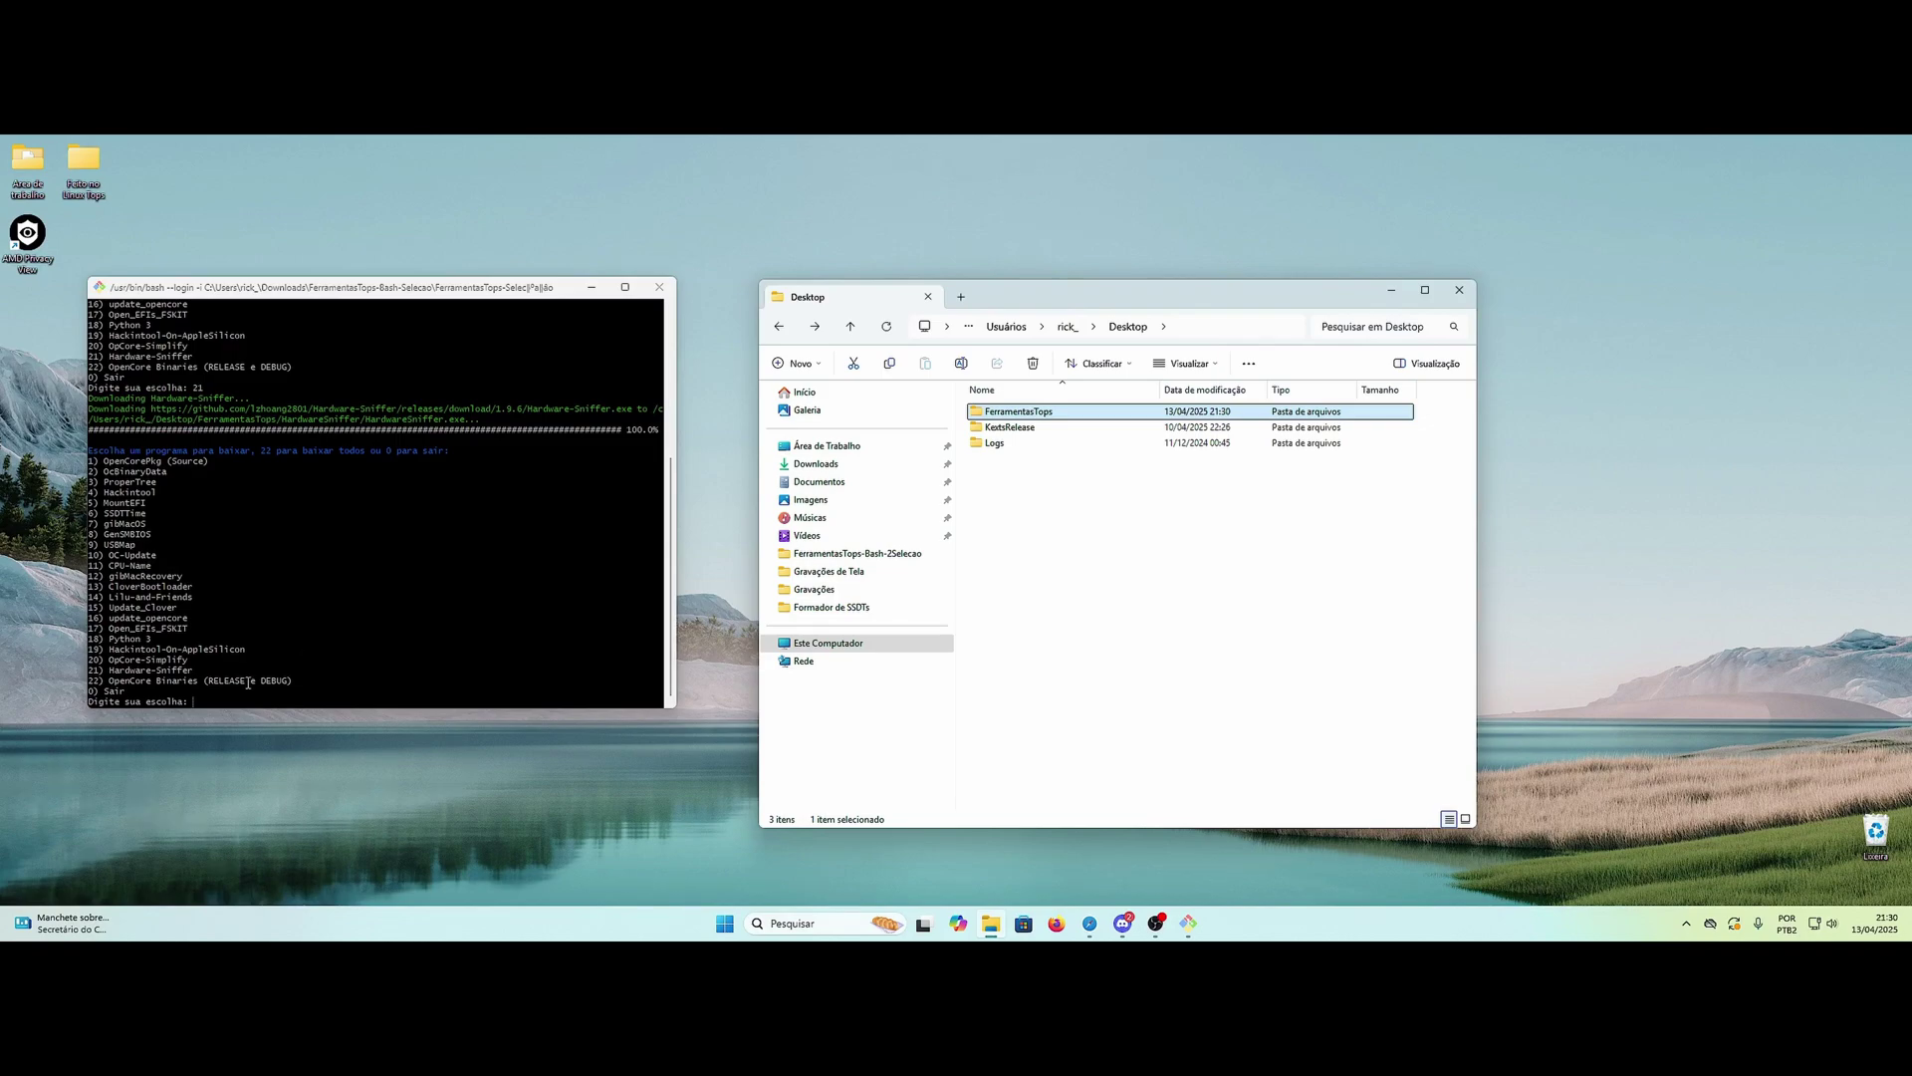
left_click(381, 684)
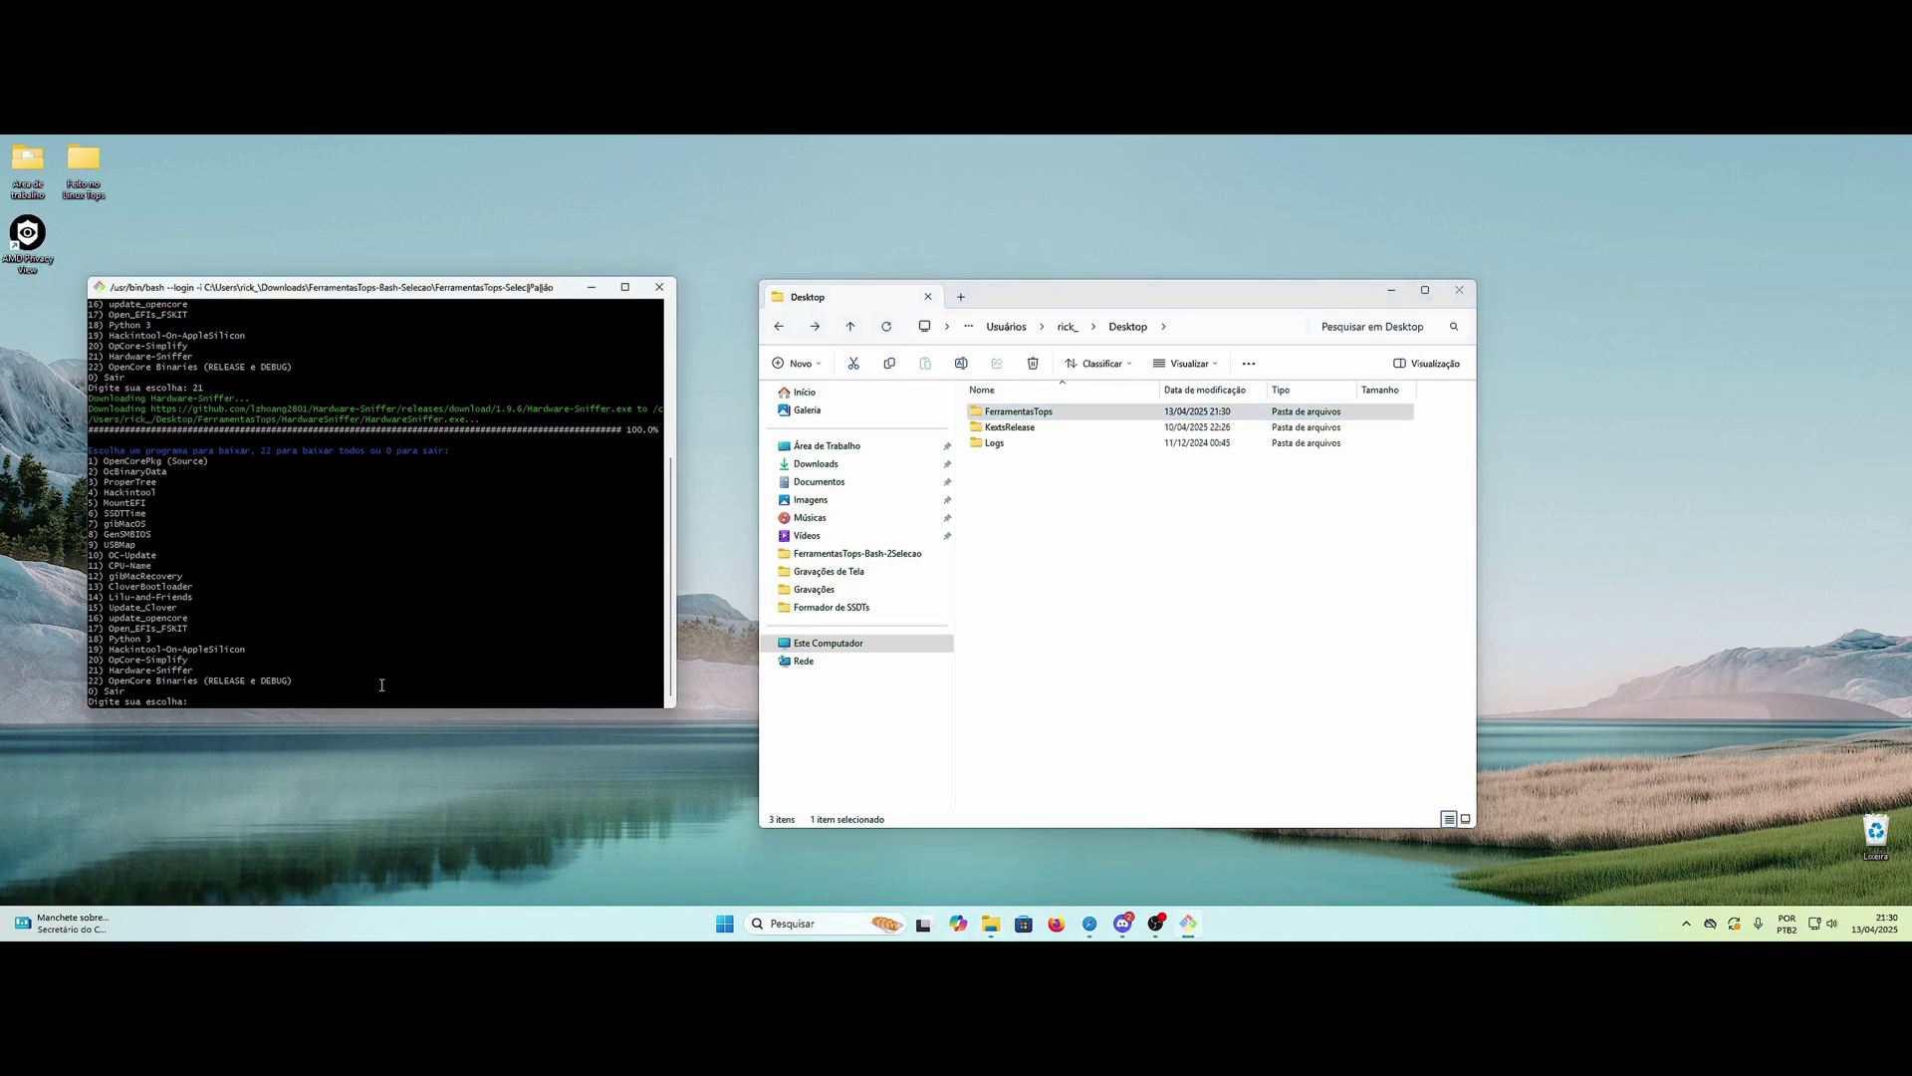
type("20")
key("Return")
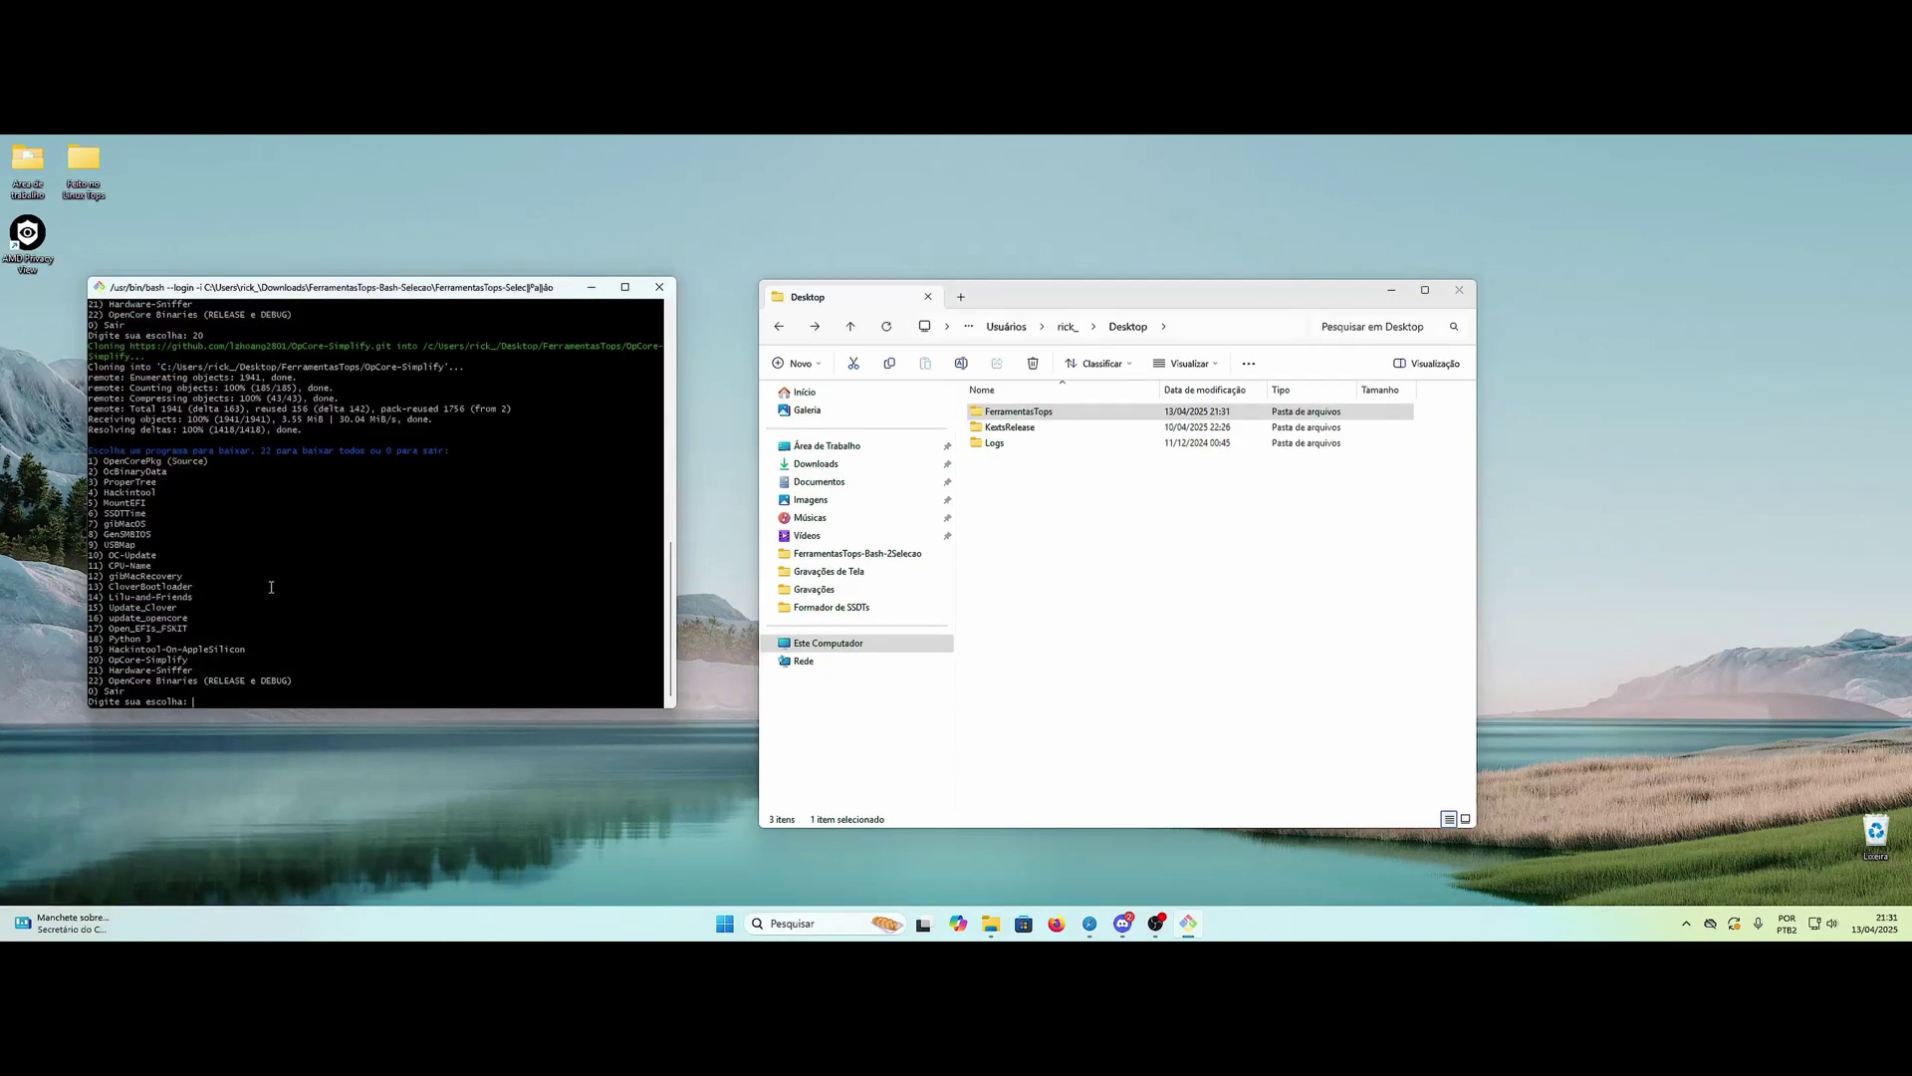
Step: Check the HardwareSniffer and OpCore-Simplify folders inside FerramentasTops
double_click(1011, 412)
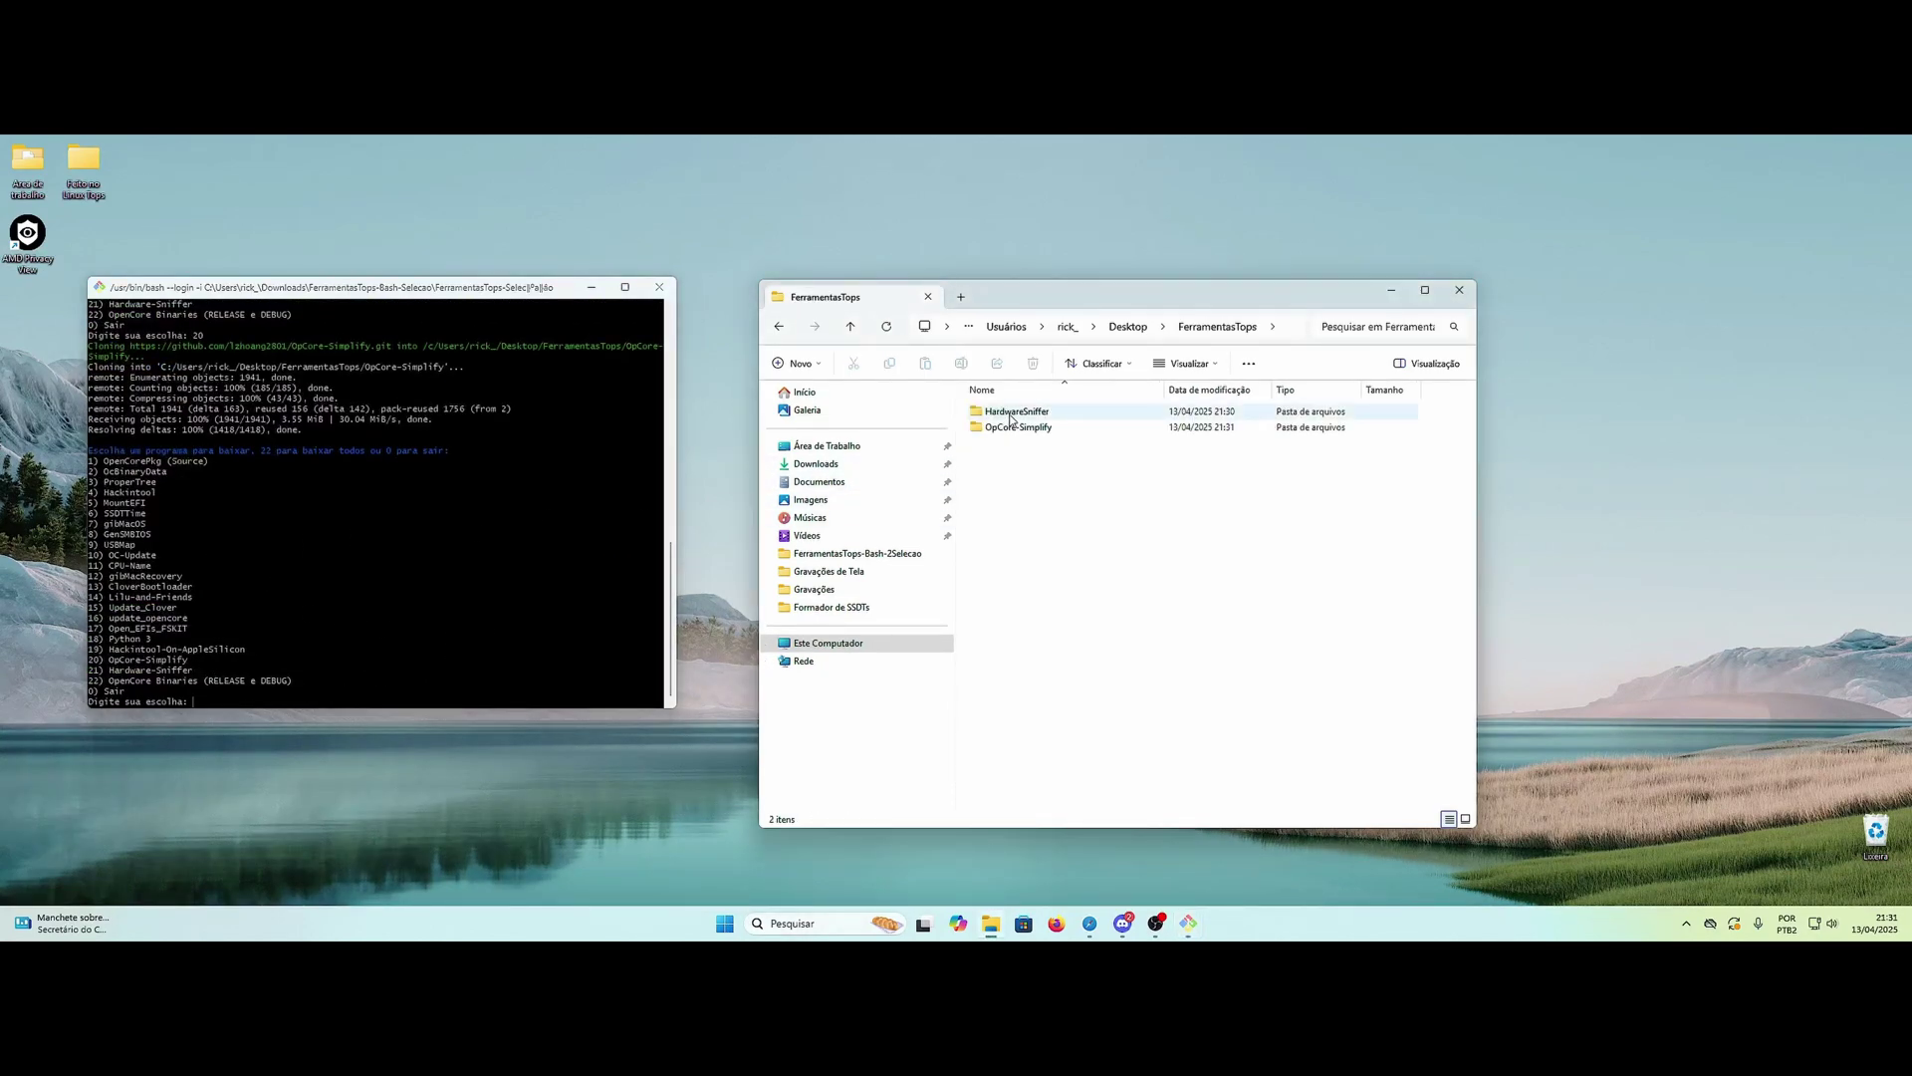
double_click(1011, 414)
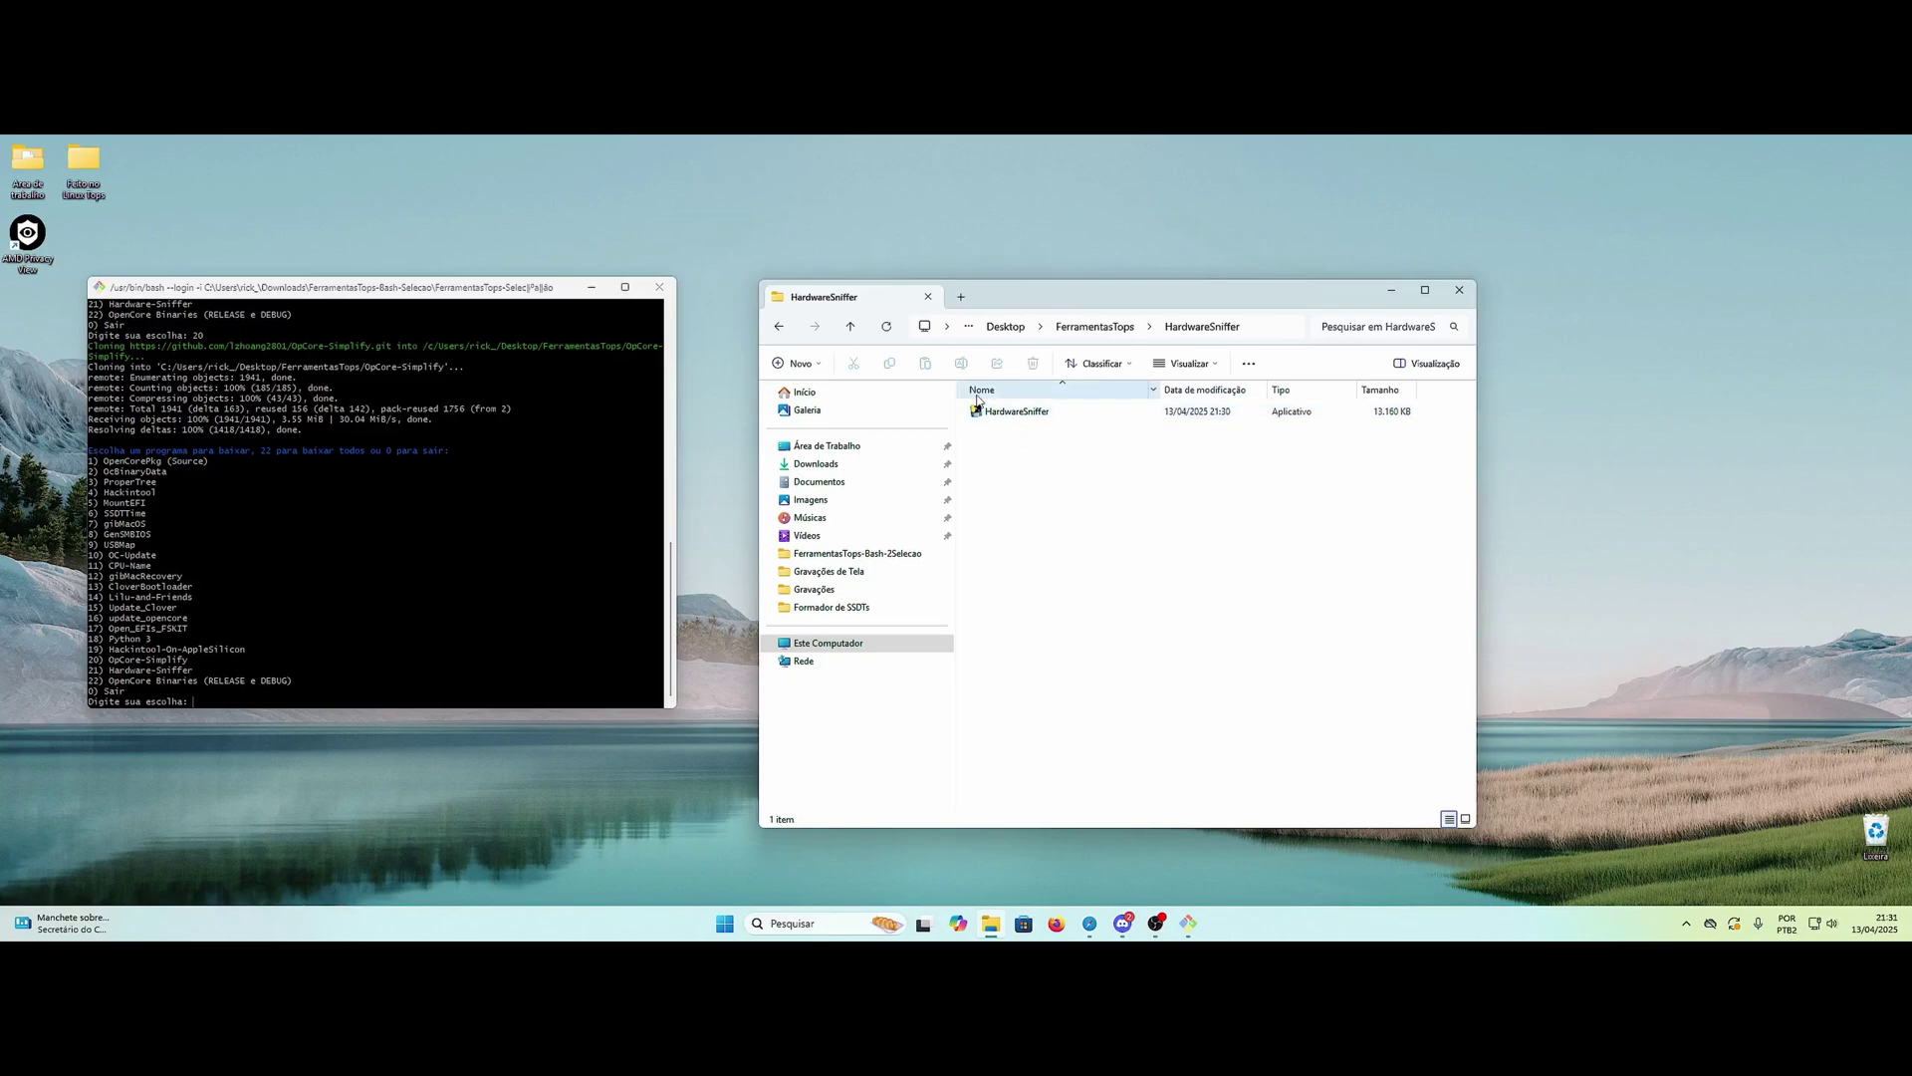
left_click(779, 327)
double_click(988, 429)
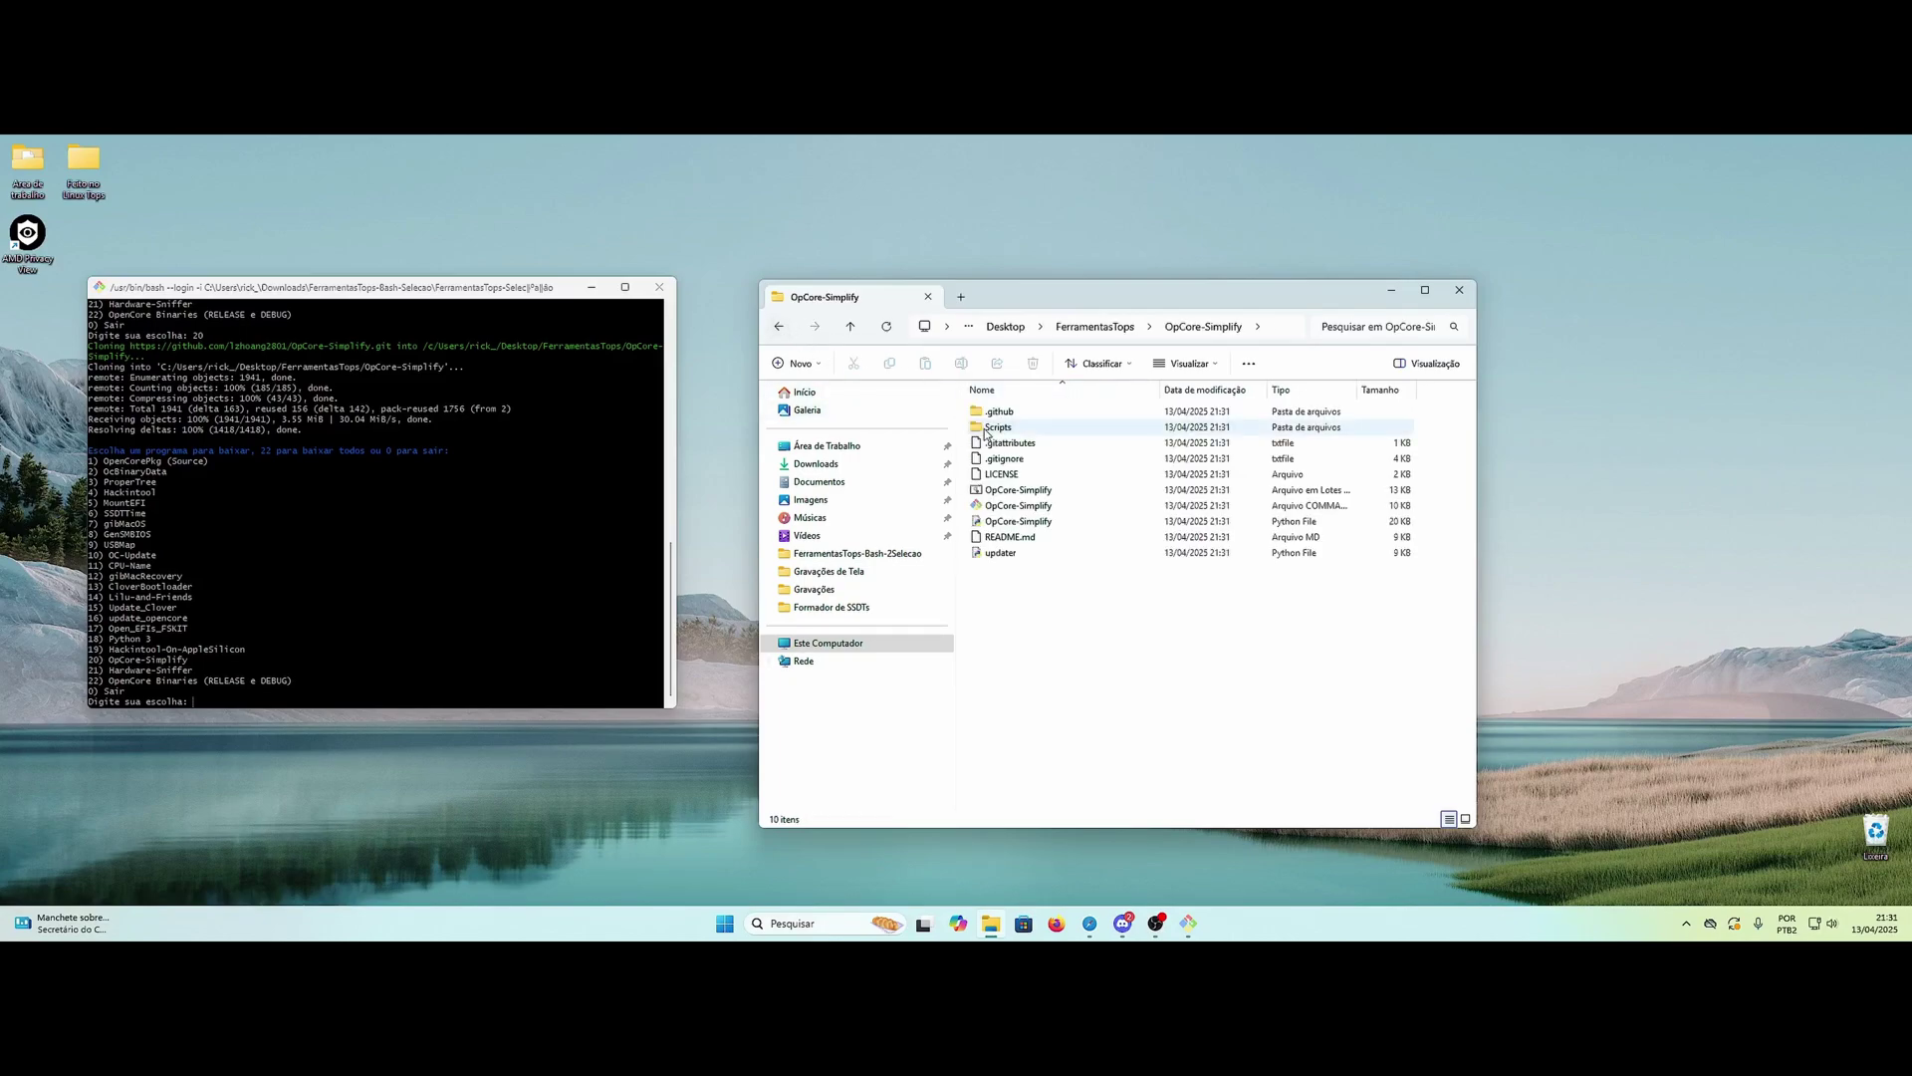
left_click(779, 327)
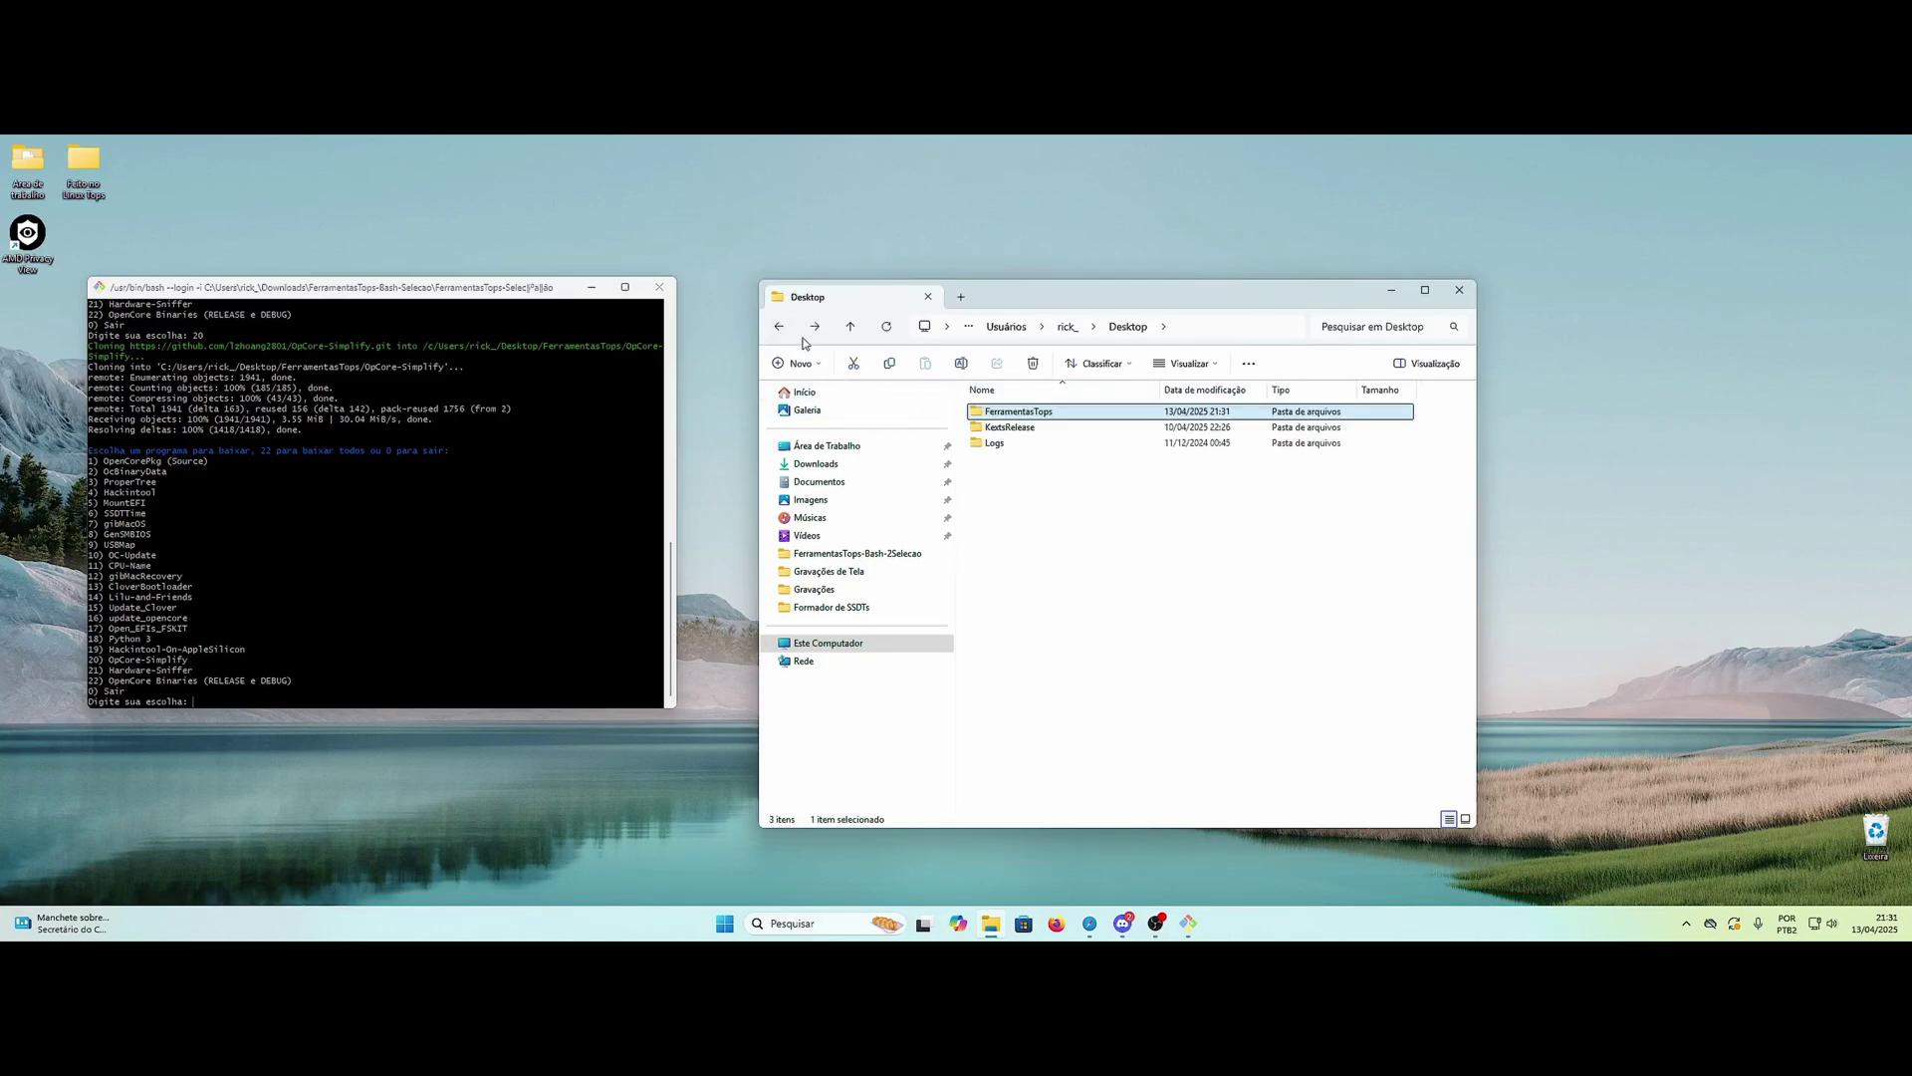
left_click(814, 326)
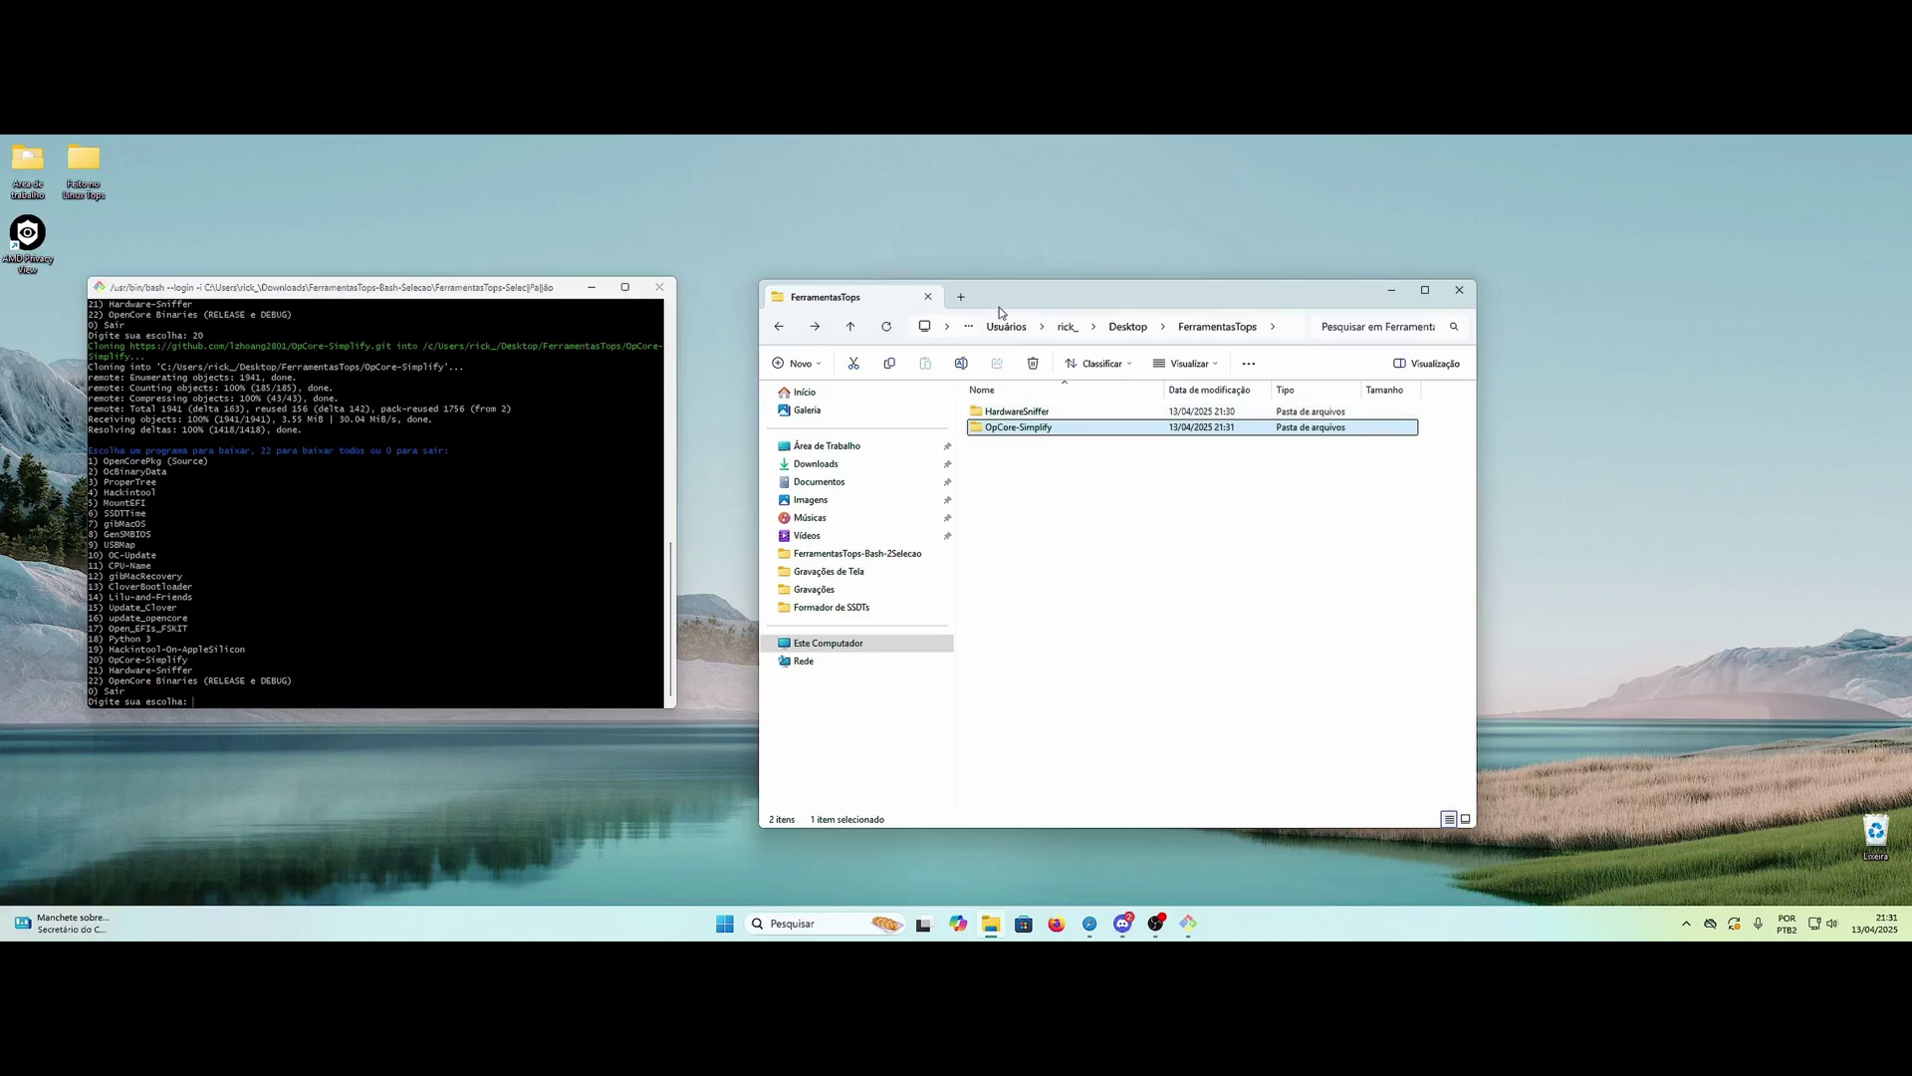
Step: Reposition the Explorer window and open the HardwareSniffer folder
left_click_drag(997, 309, 1138, 293)
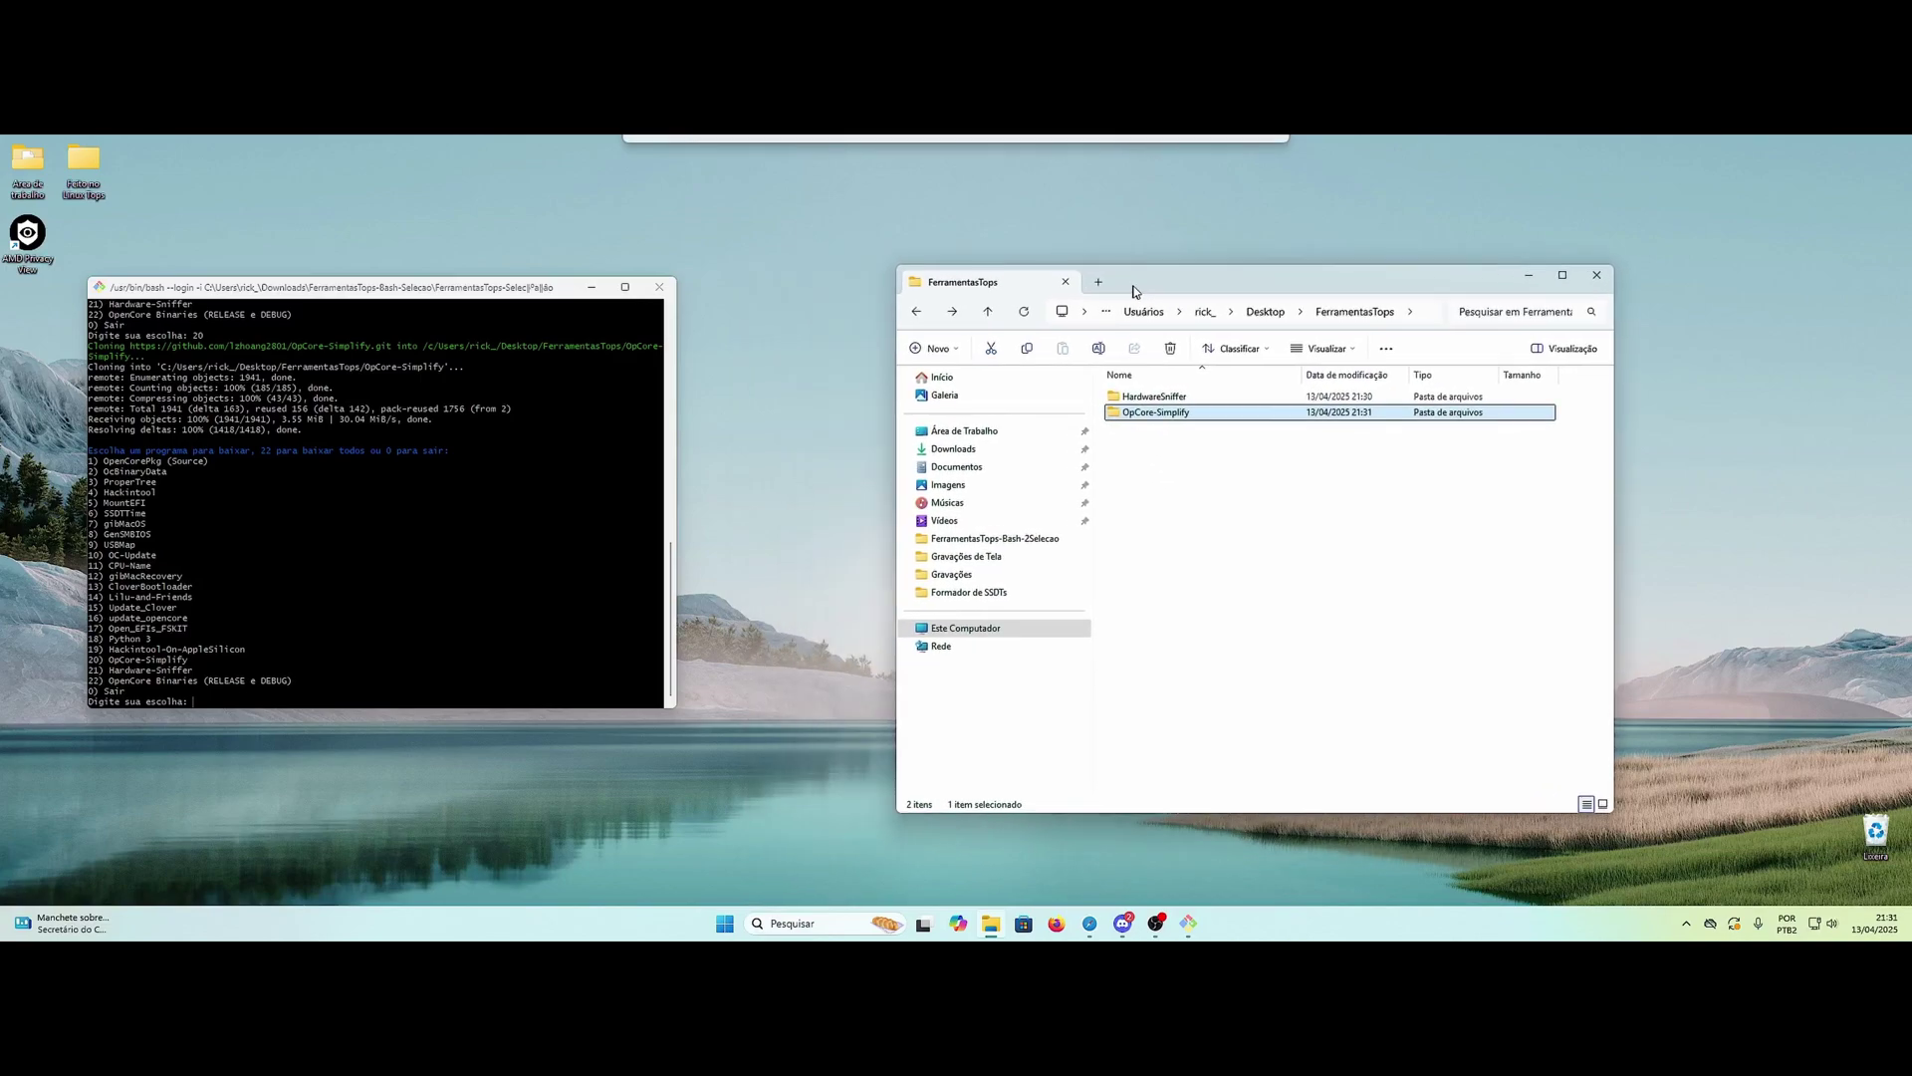
left_click(451, 660)
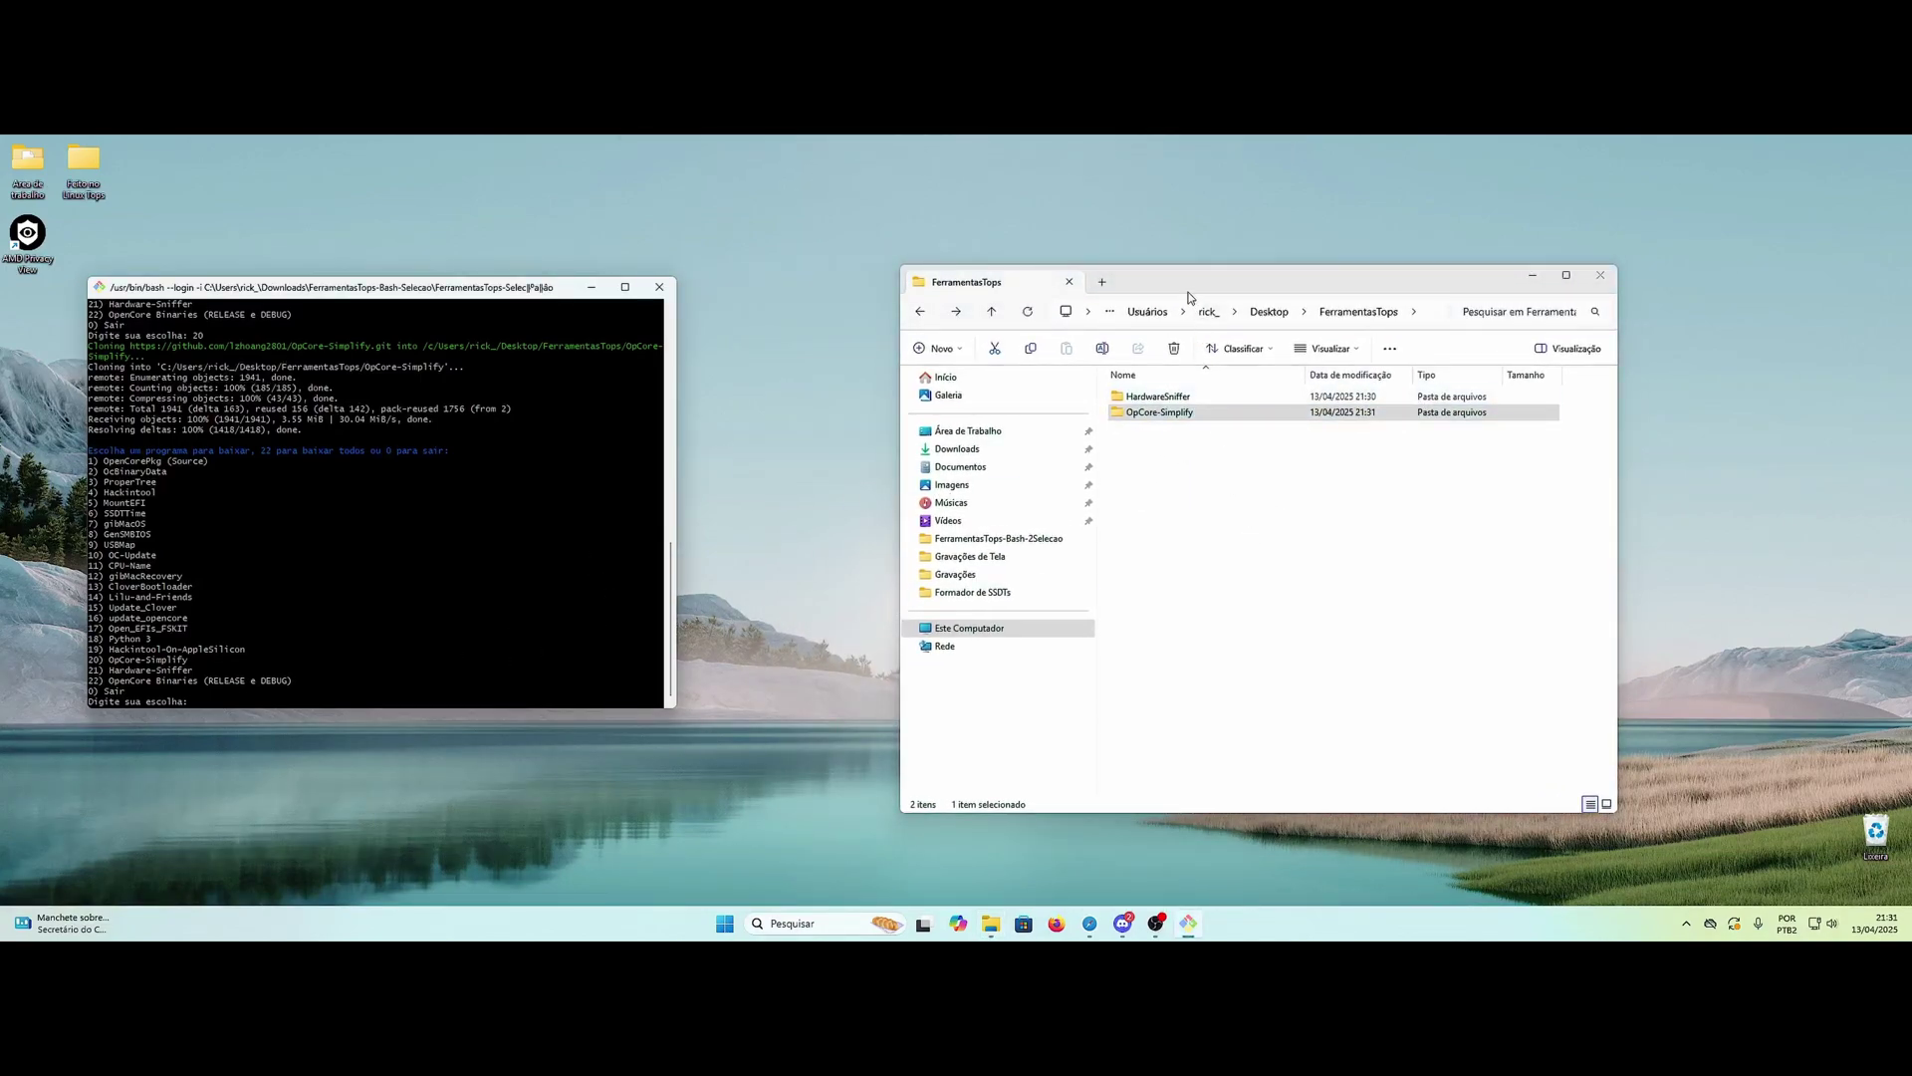
left_click_drag(1187, 290, 1133, 273)
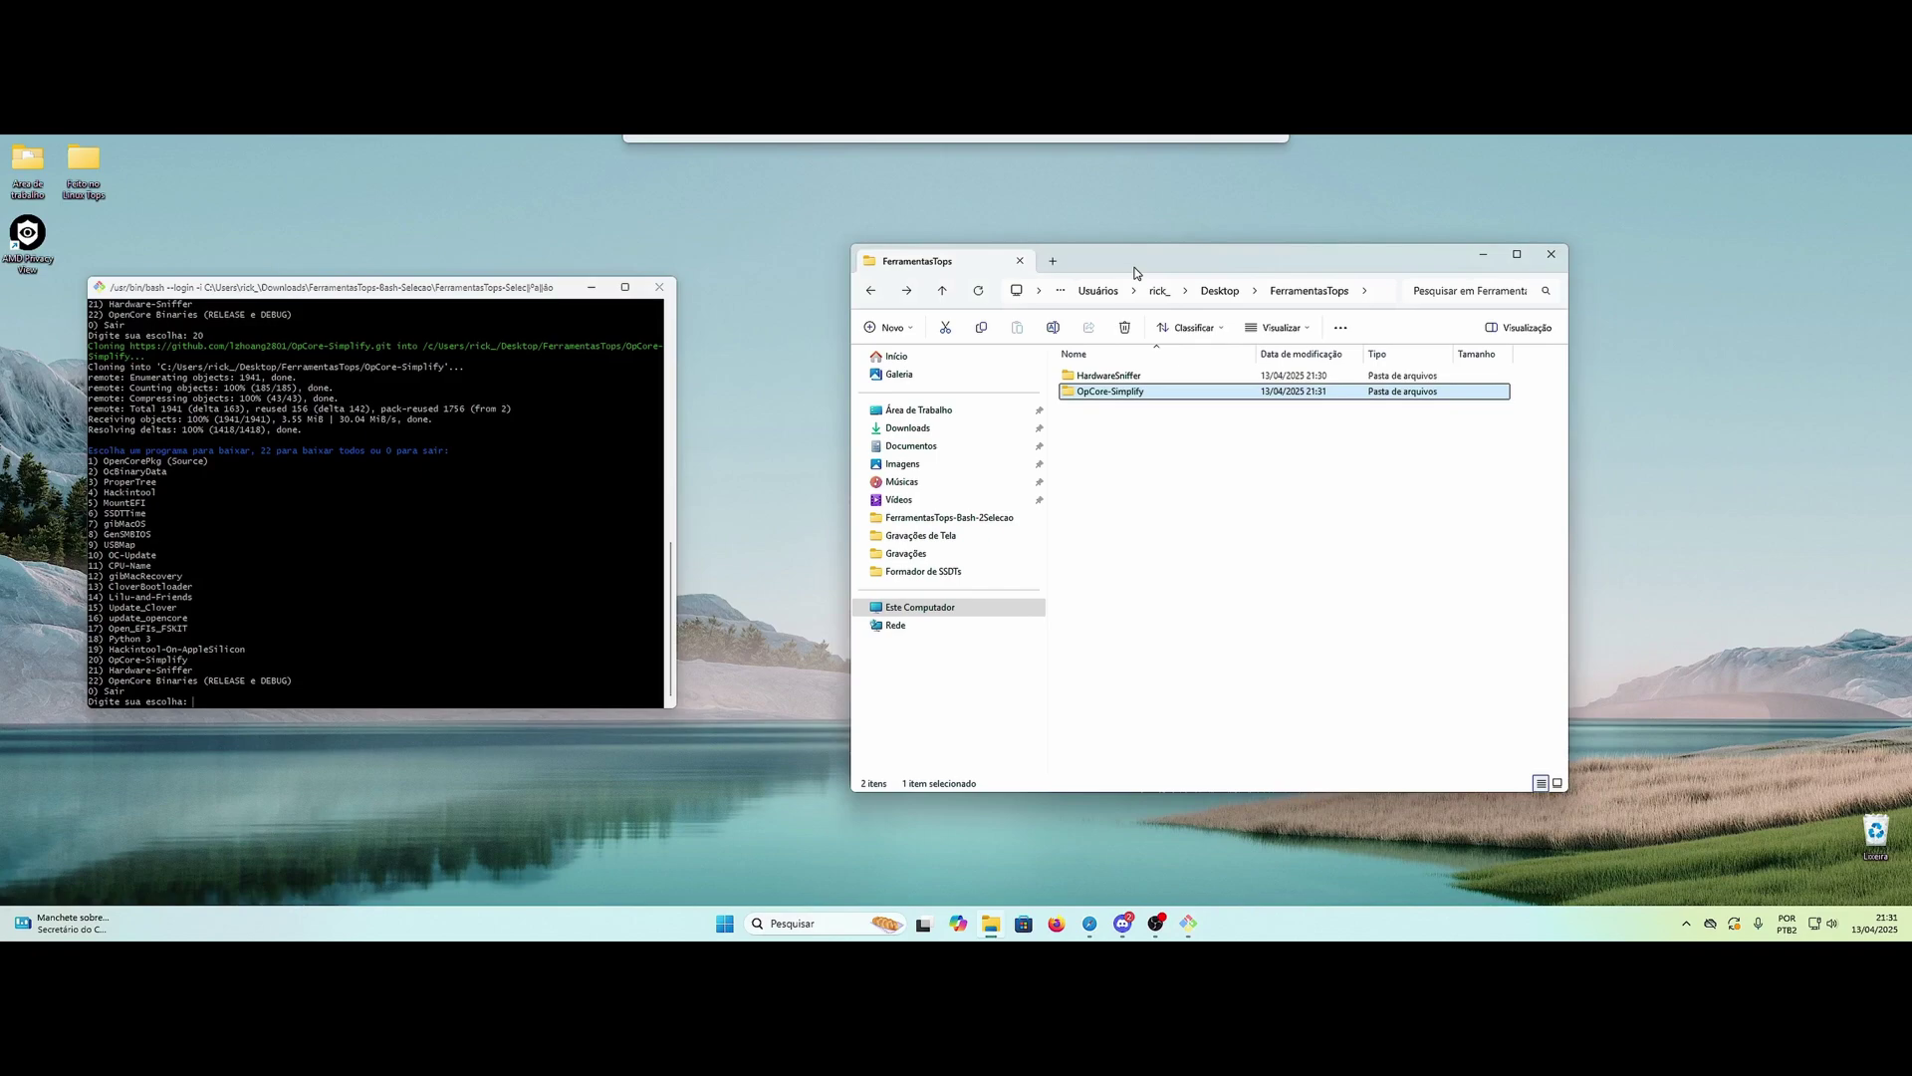
double_click(1099, 382)
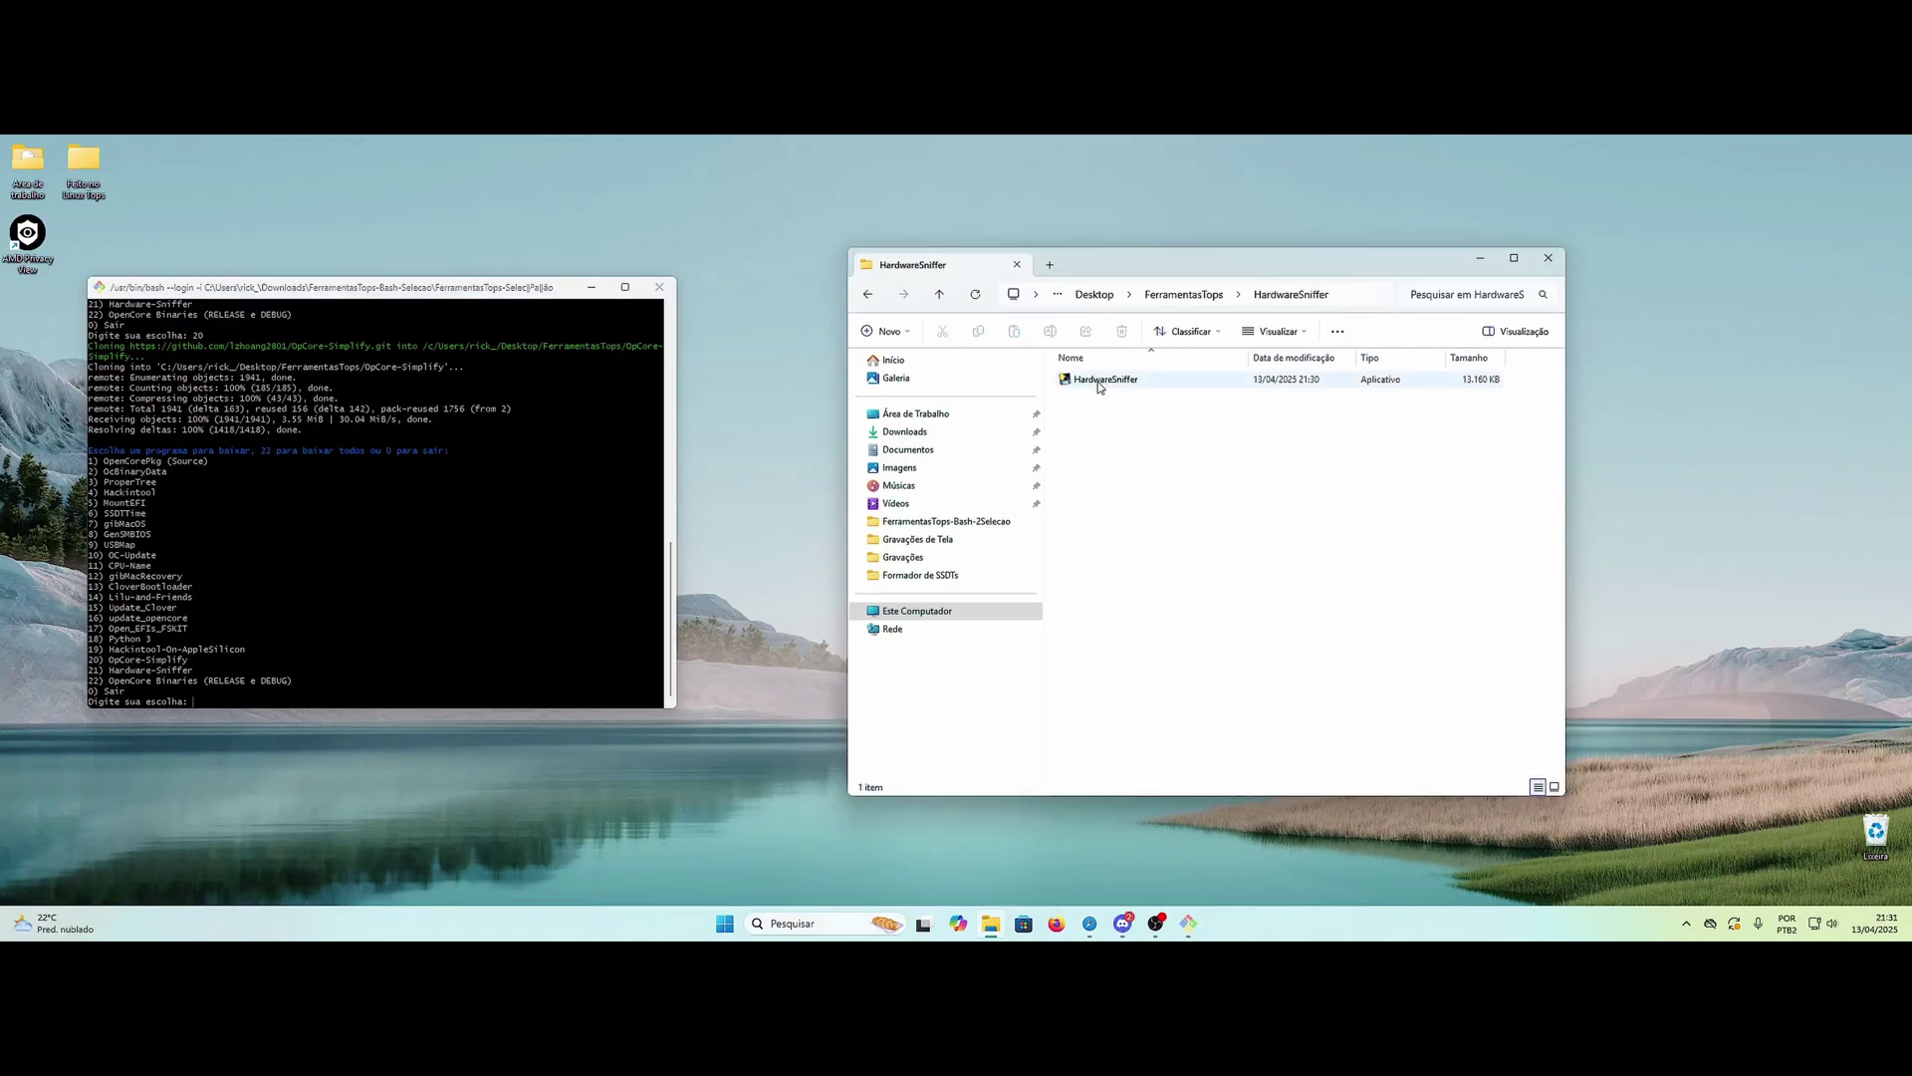
Step: Run HardwareSniffer.exe, switch to Full view, and export the report to Results/Report.json
double_click(1099, 383)
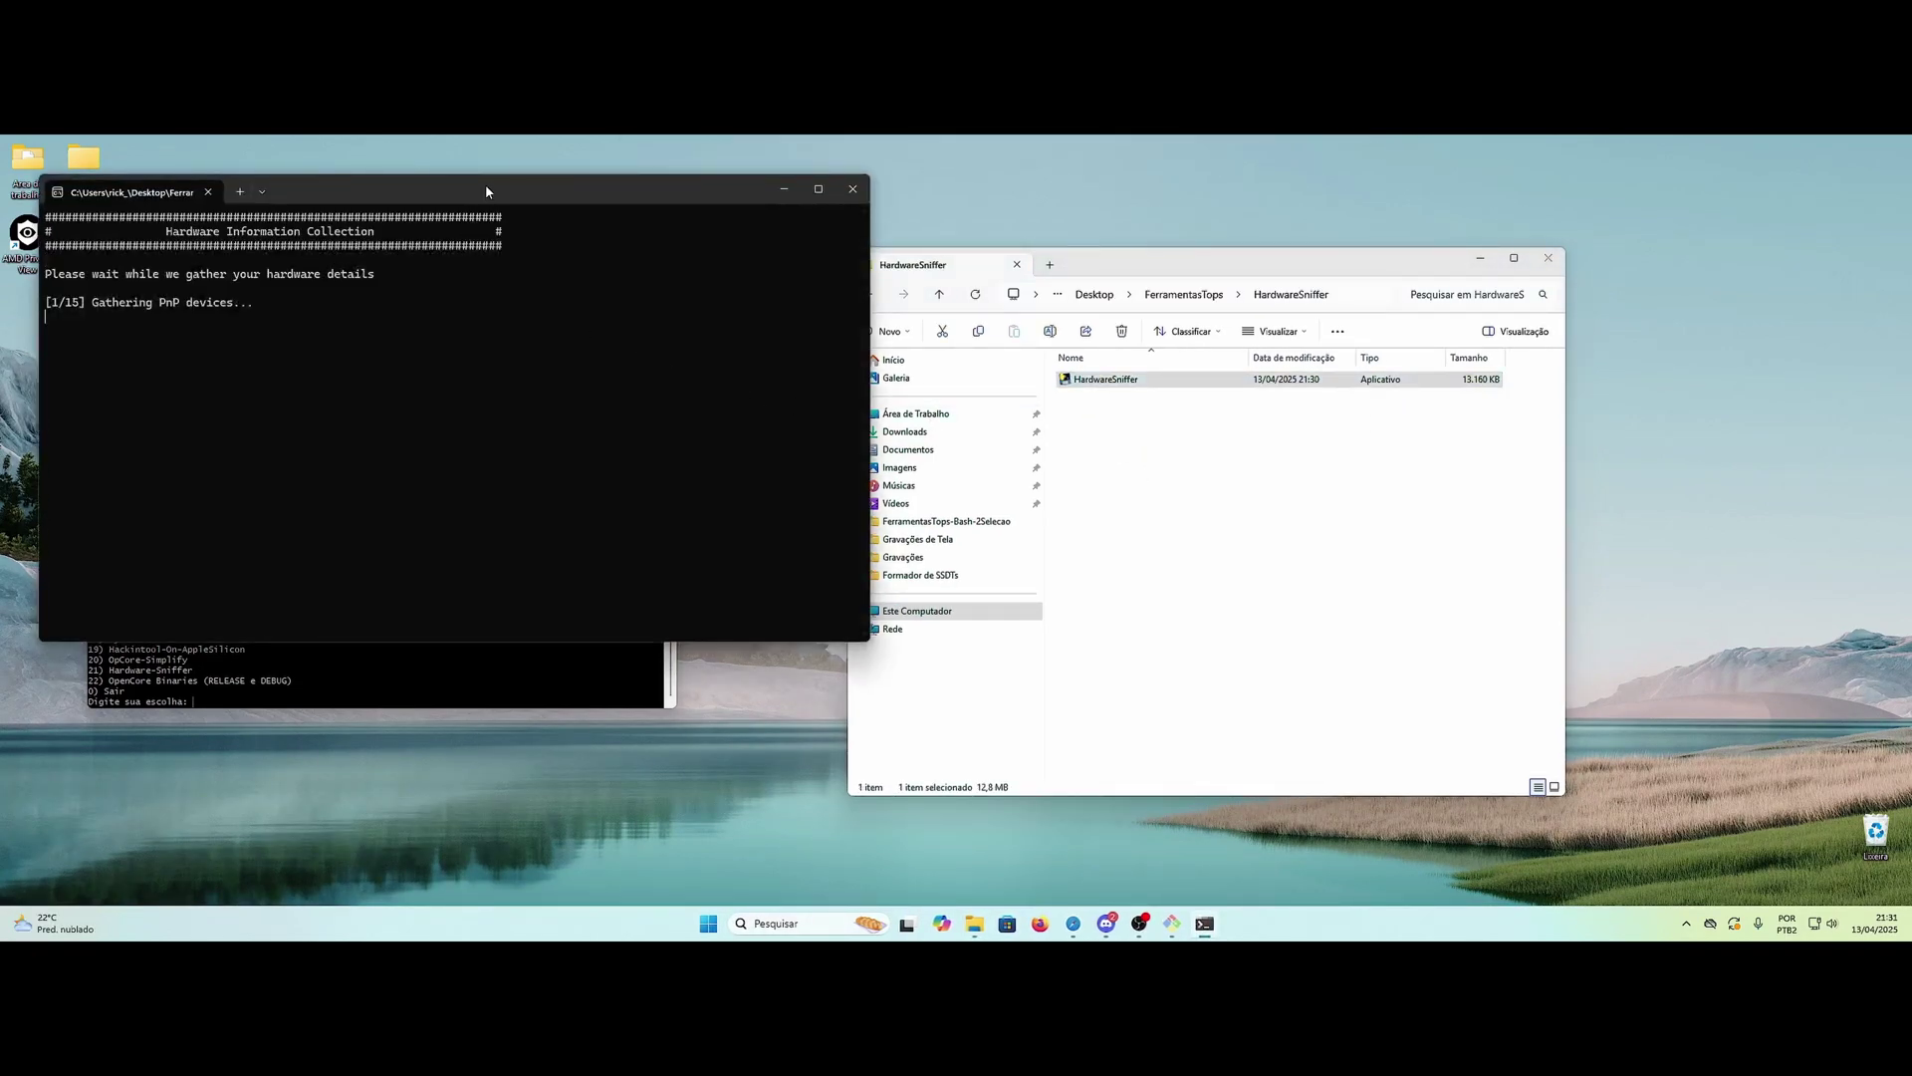
left_click_drag(486, 191, 844, 246)
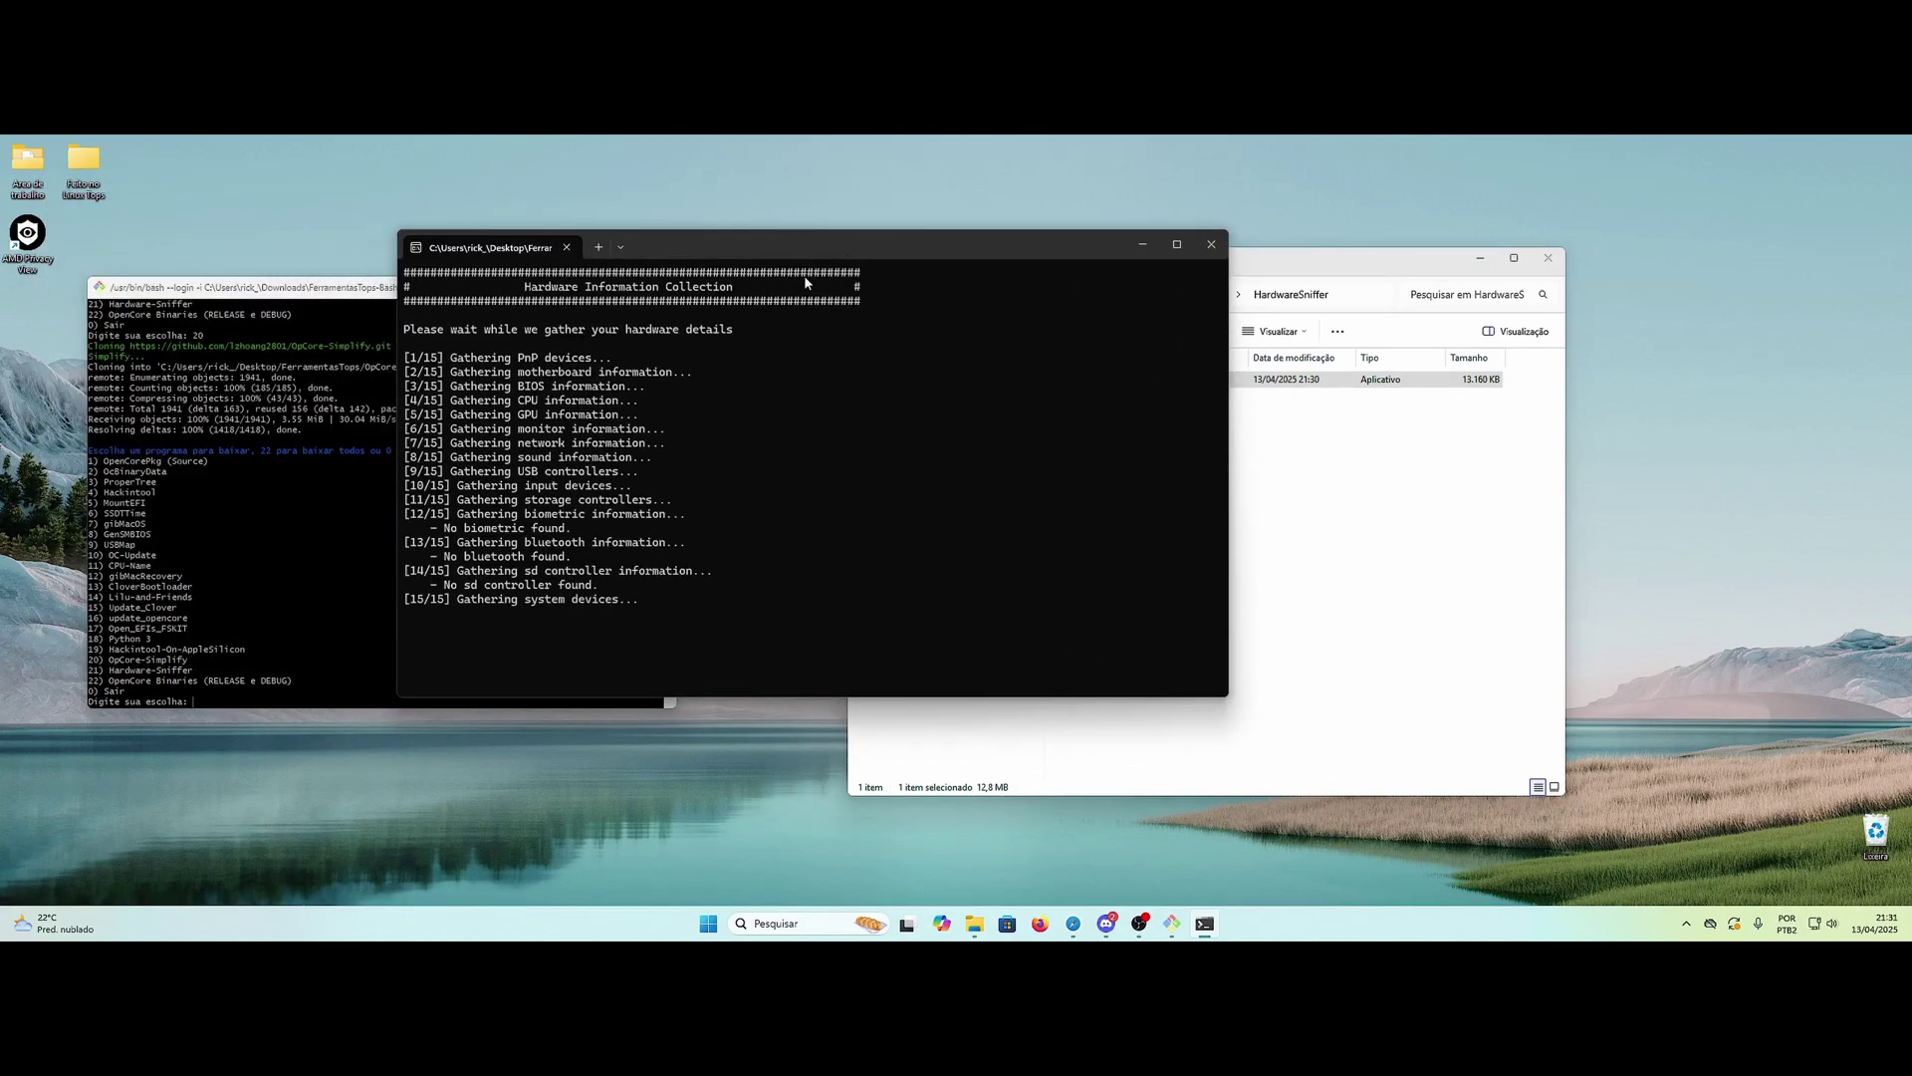
left_click_drag(749, 243, 488, 205)
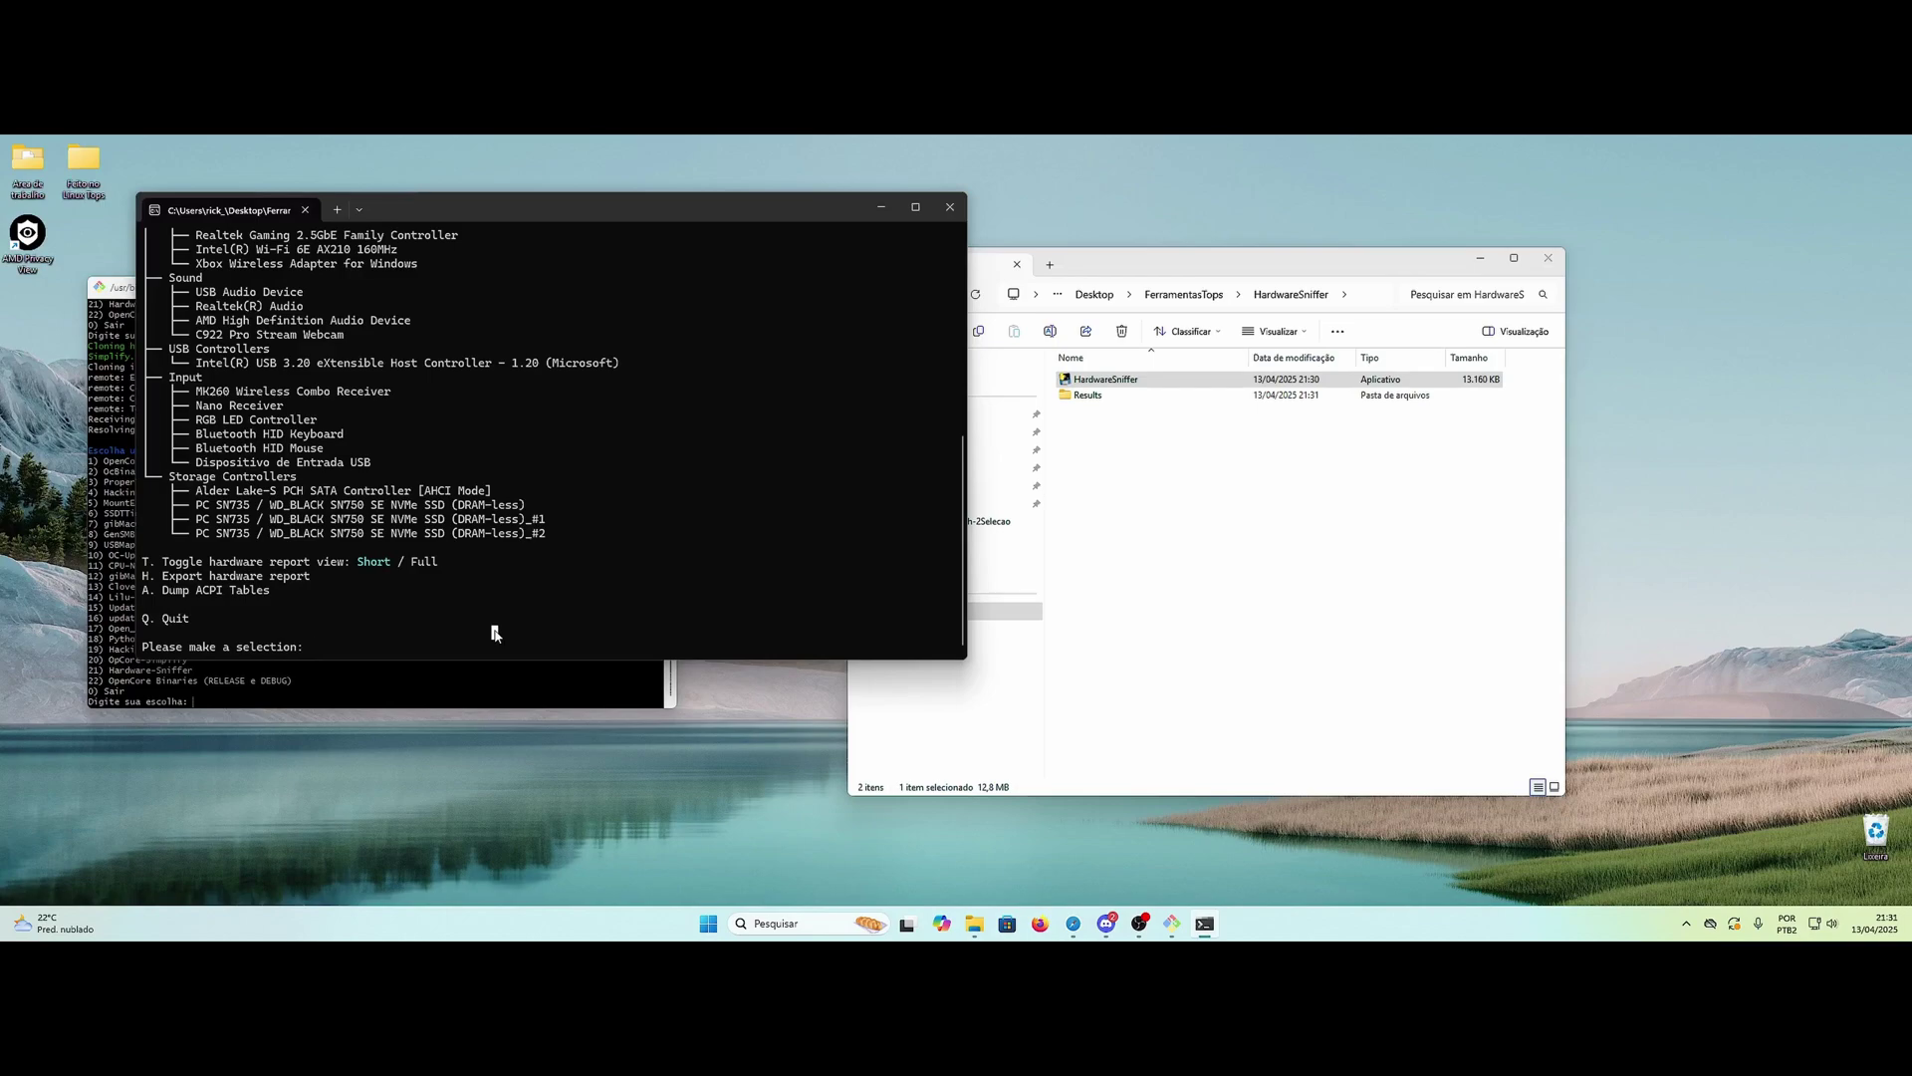
type("t")
key("Return")
type("h")
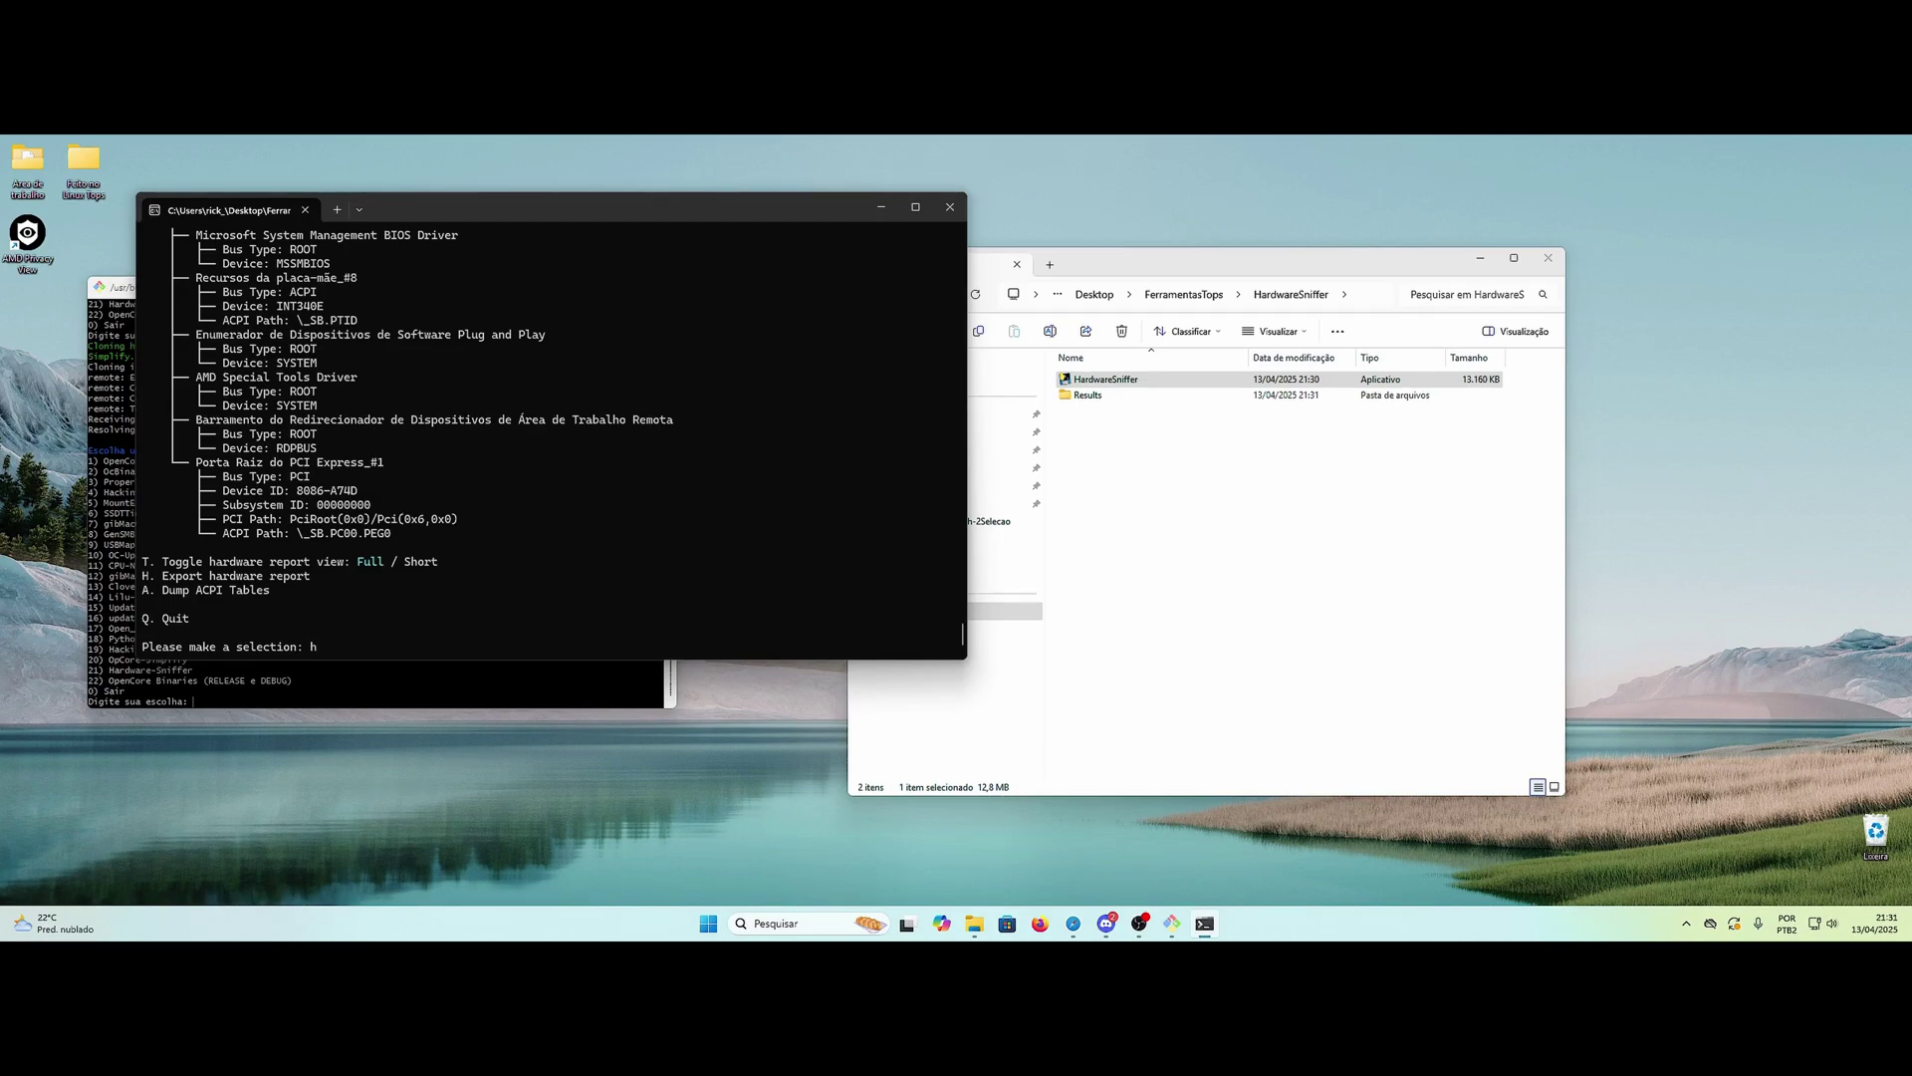
key("Return")
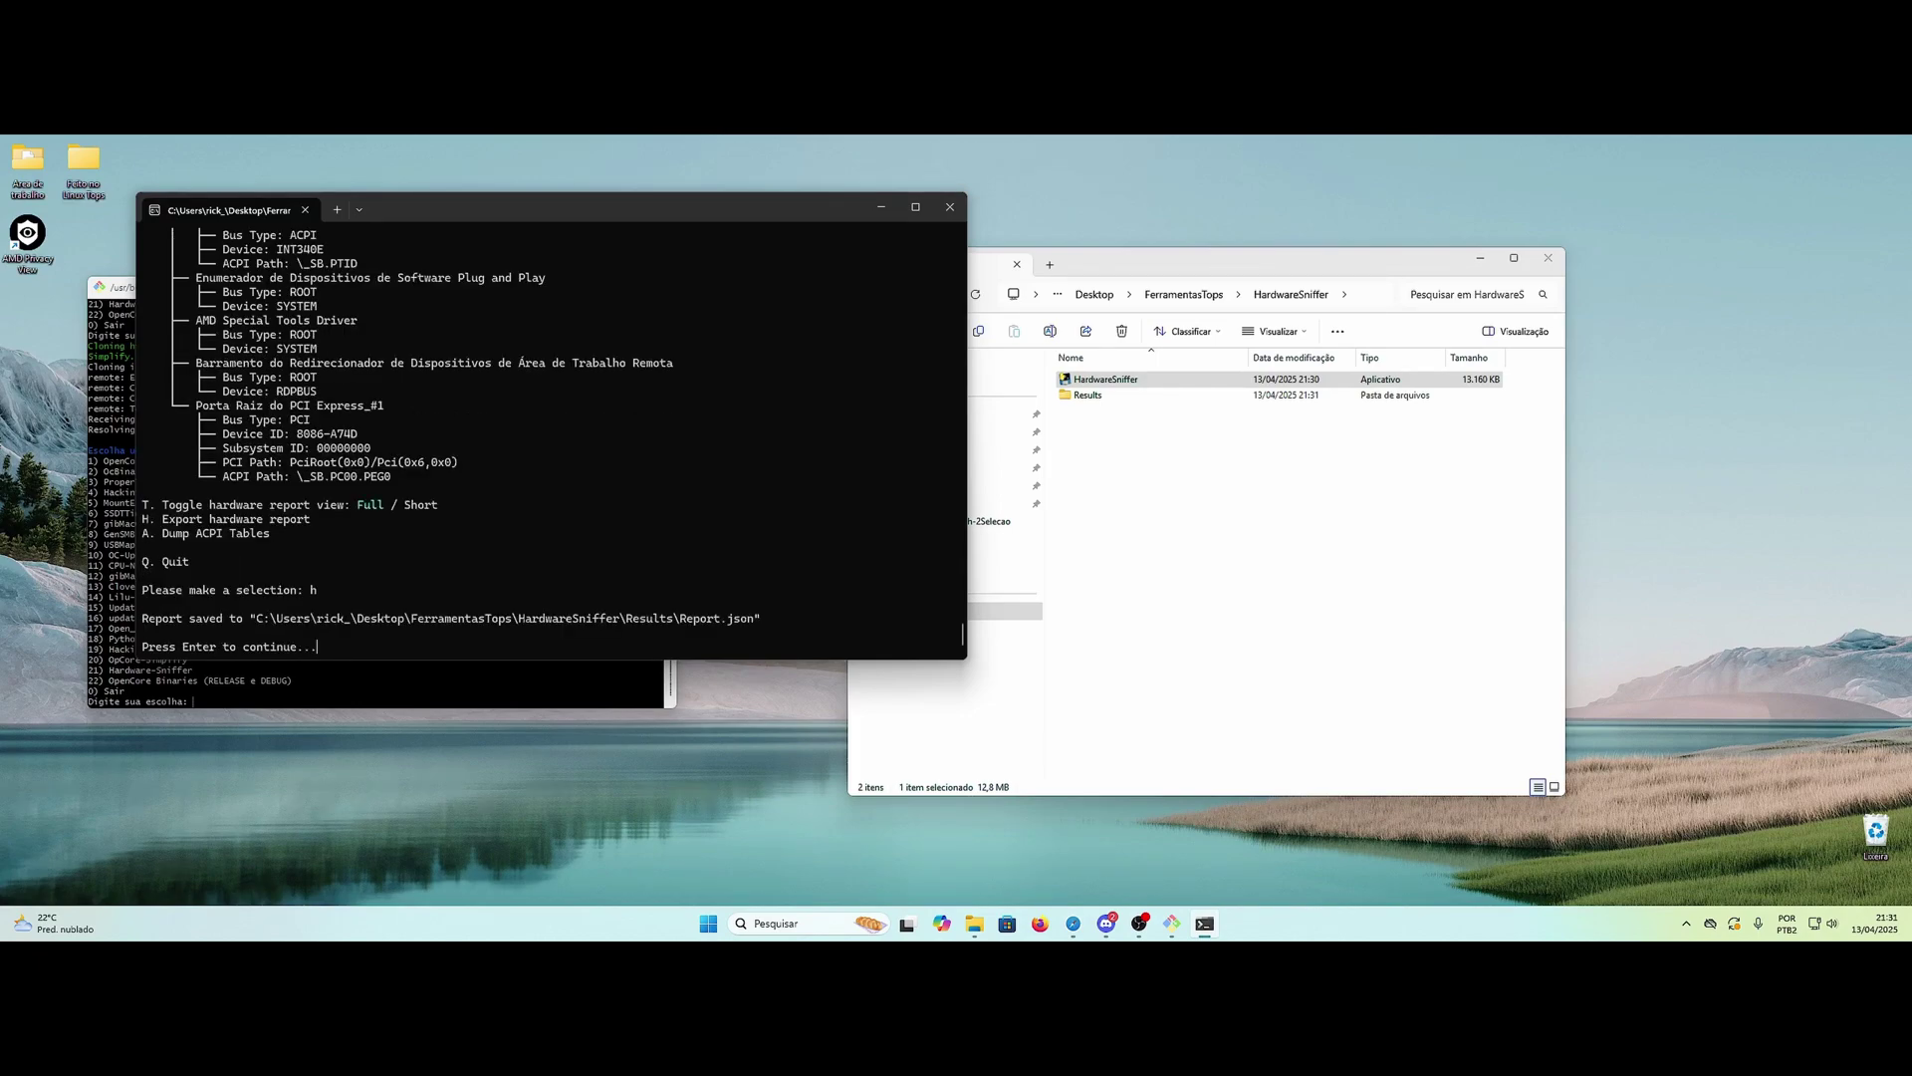
key("Return")
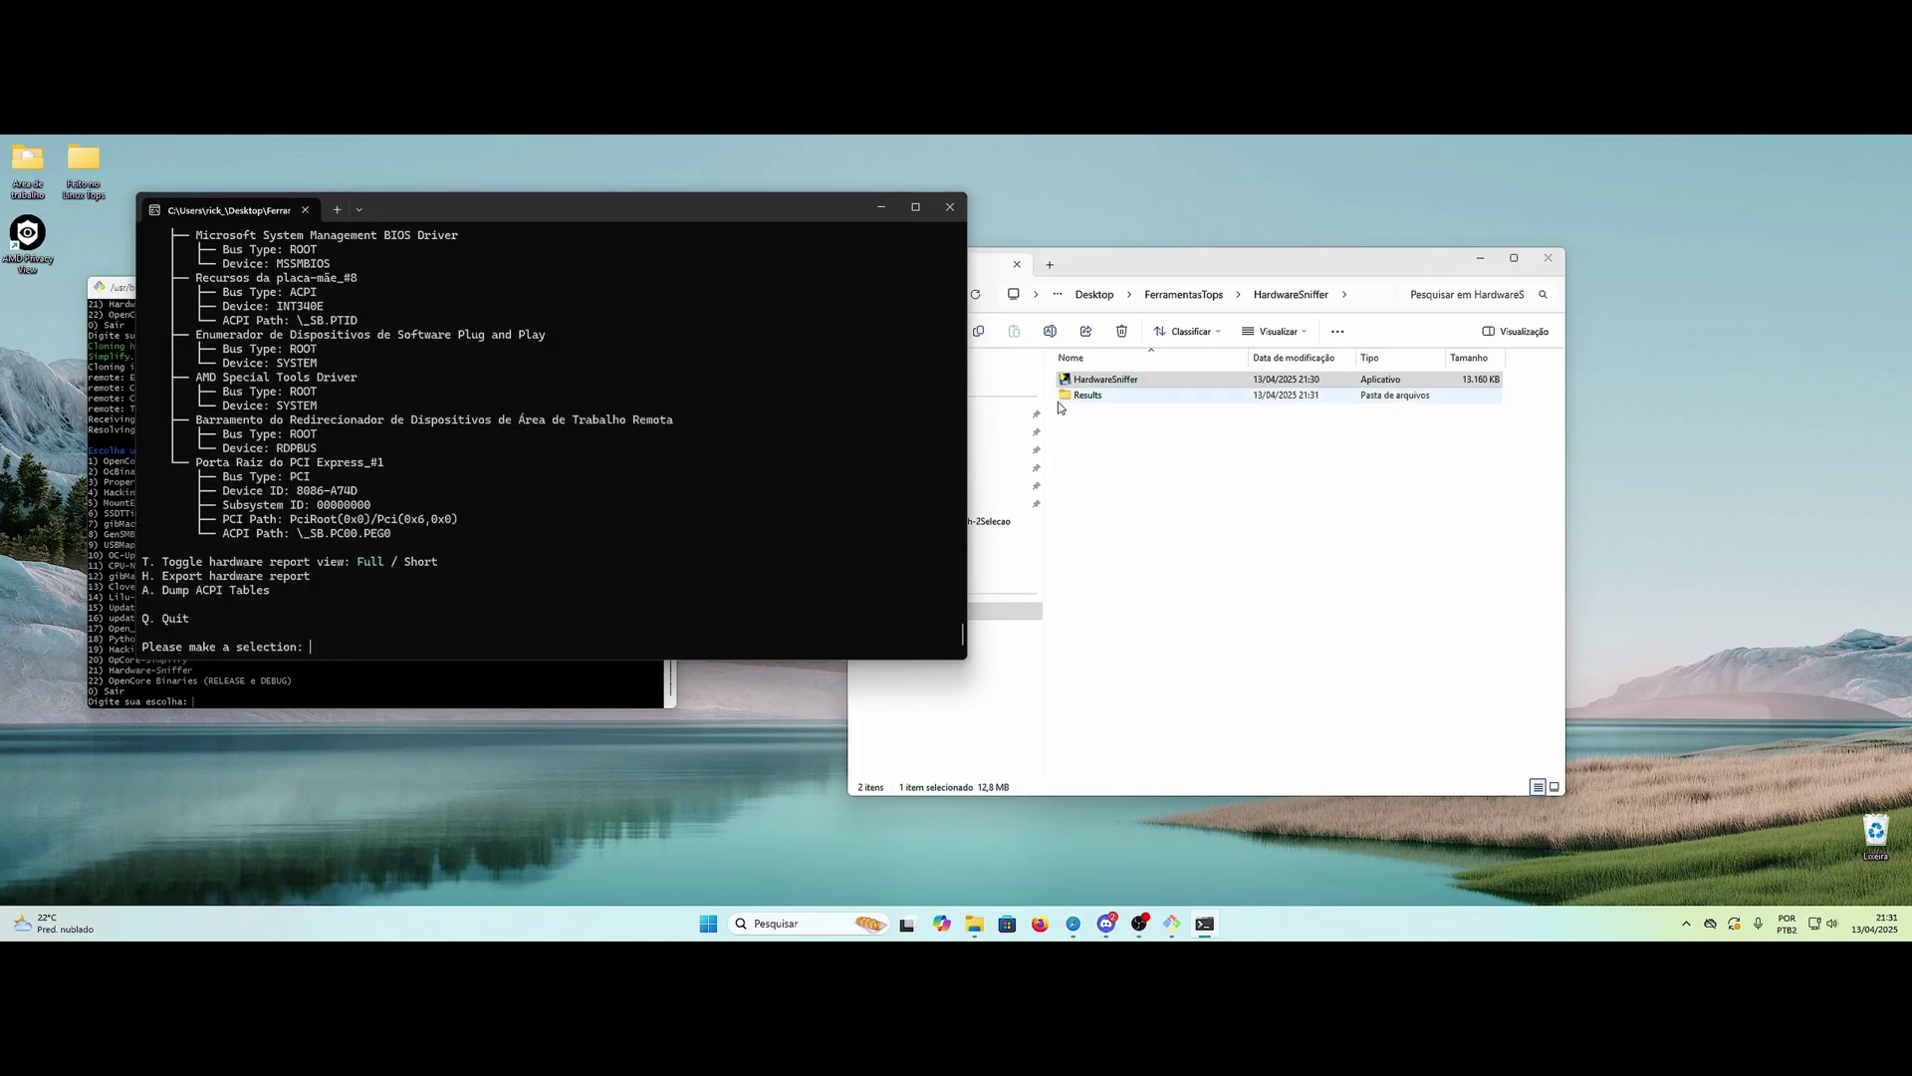
Step: Open Results/Report.json in Sublime Text, scroll through it, then close it
double_click(1086, 396)
left_click(1093, 382)
right_click(1092, 385)
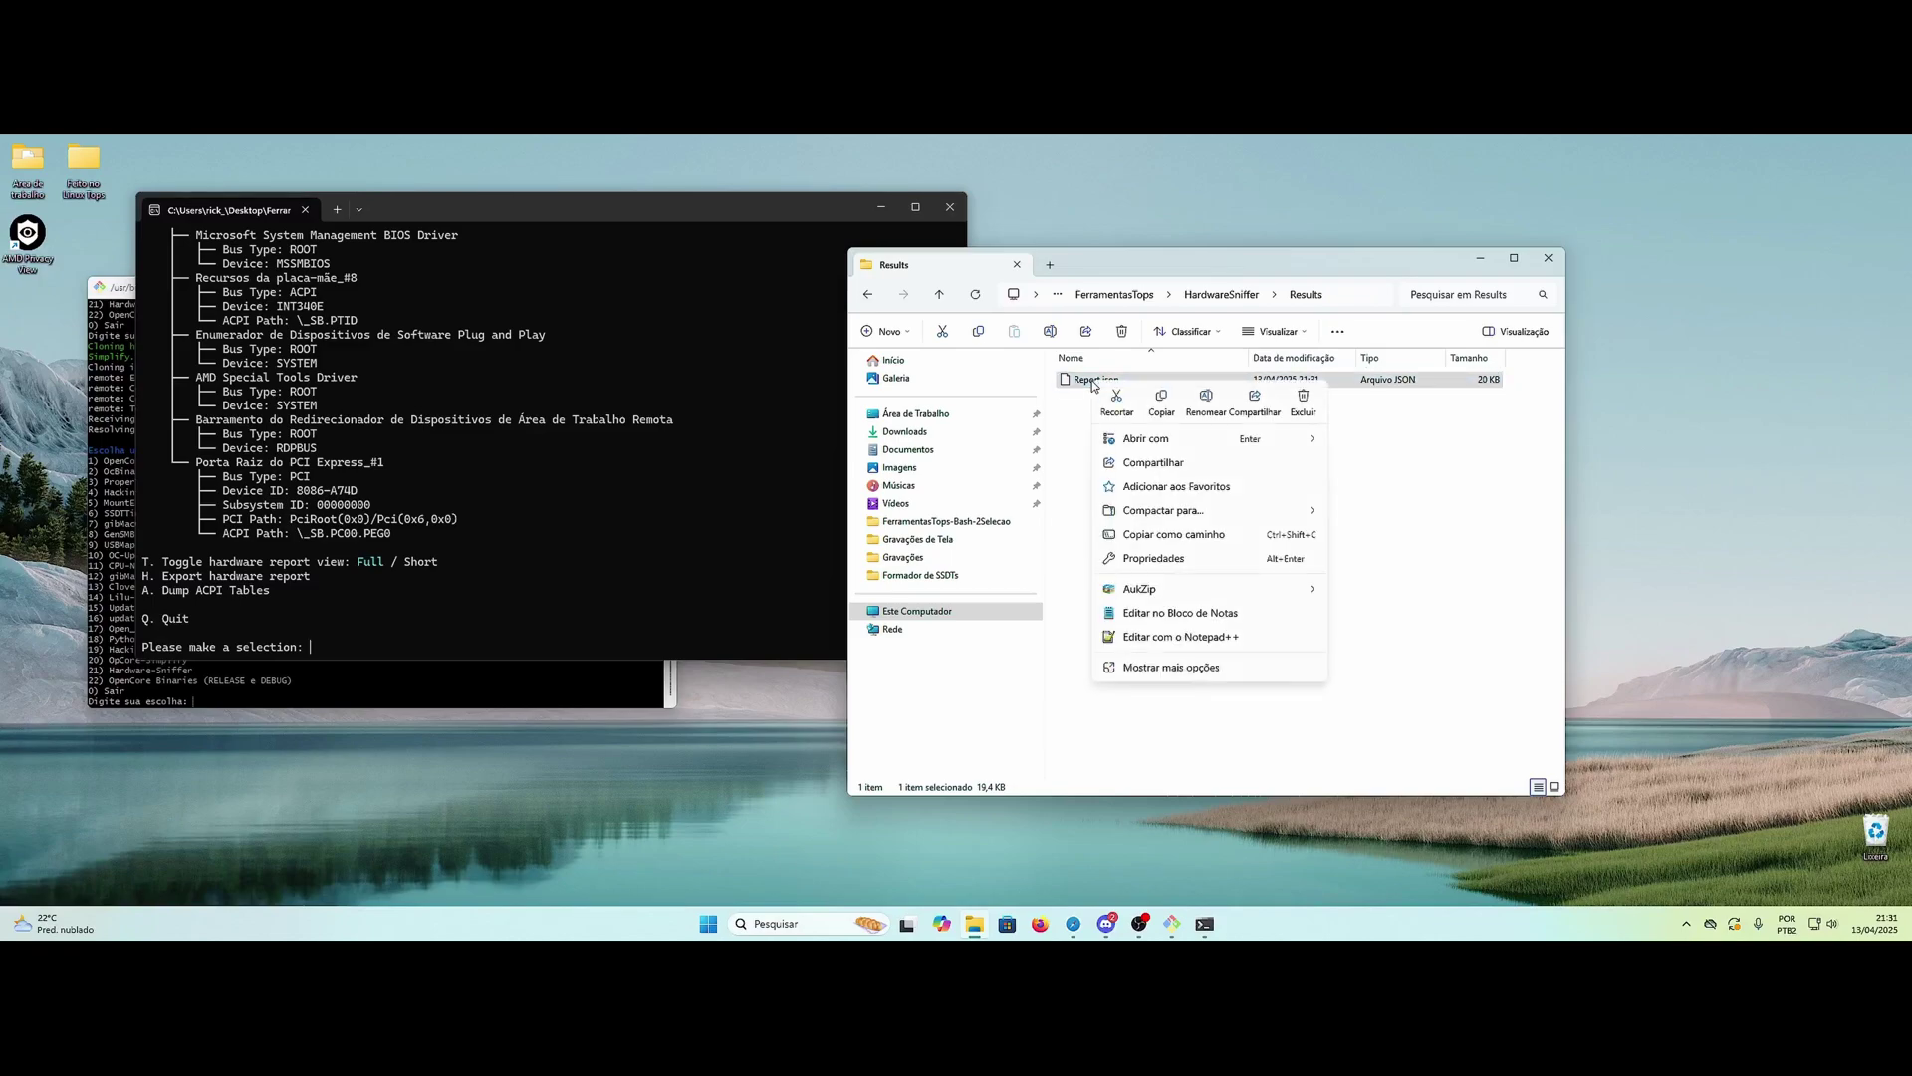
mouse_move(1146, 438)
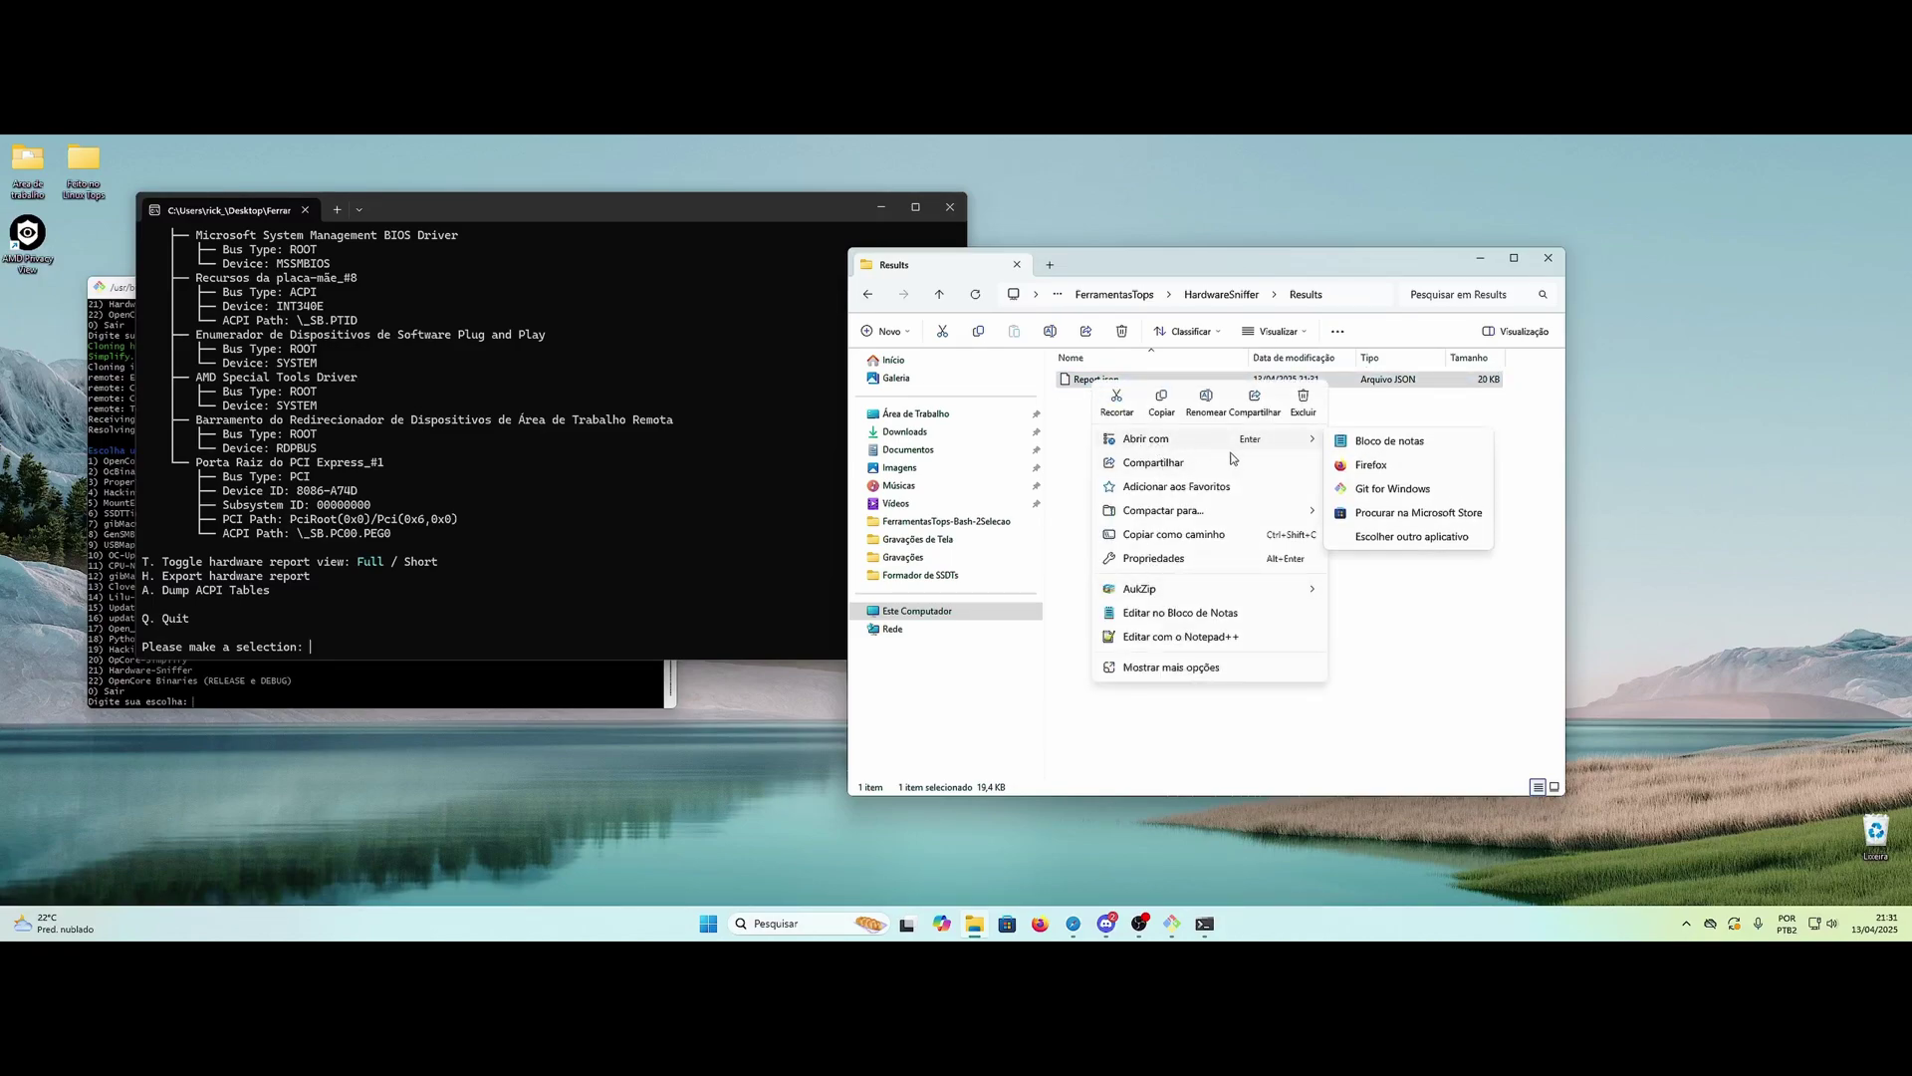
left_click(1412, 537)
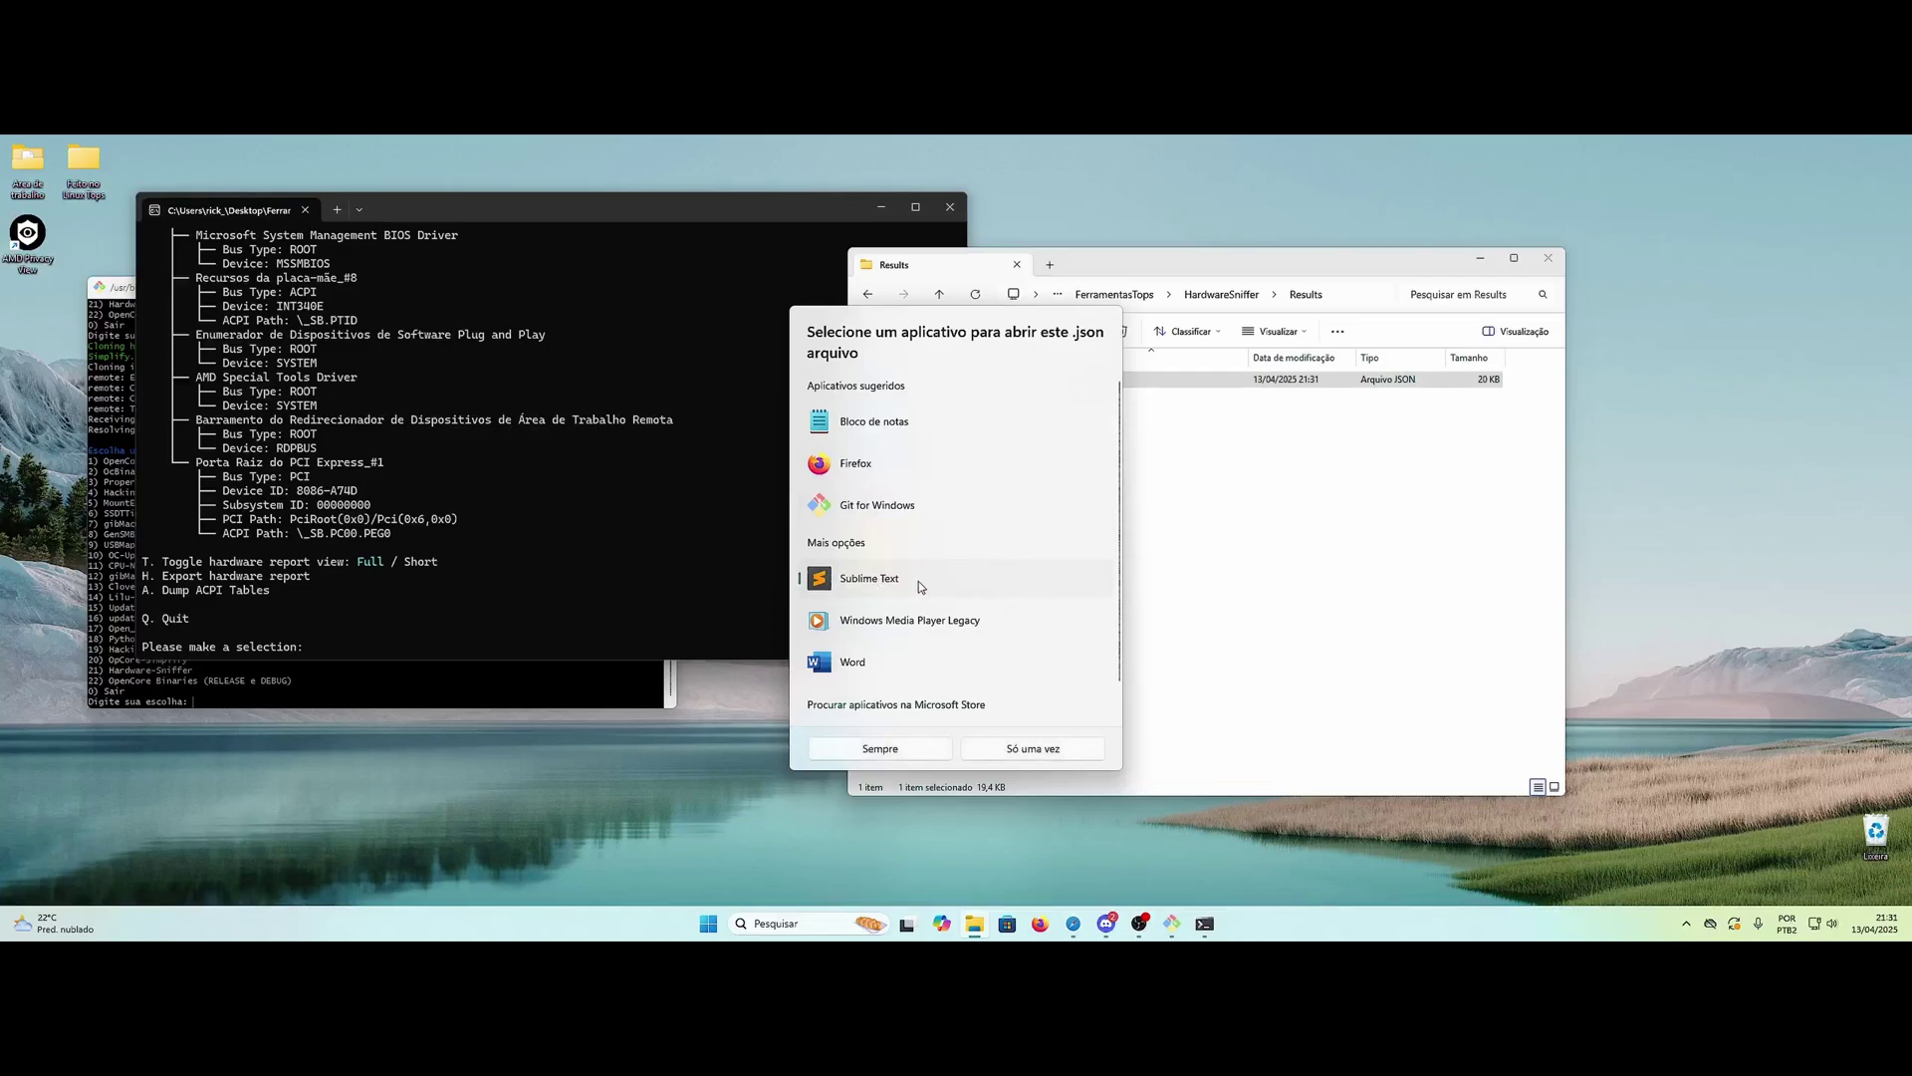
left_click(1036, 749)
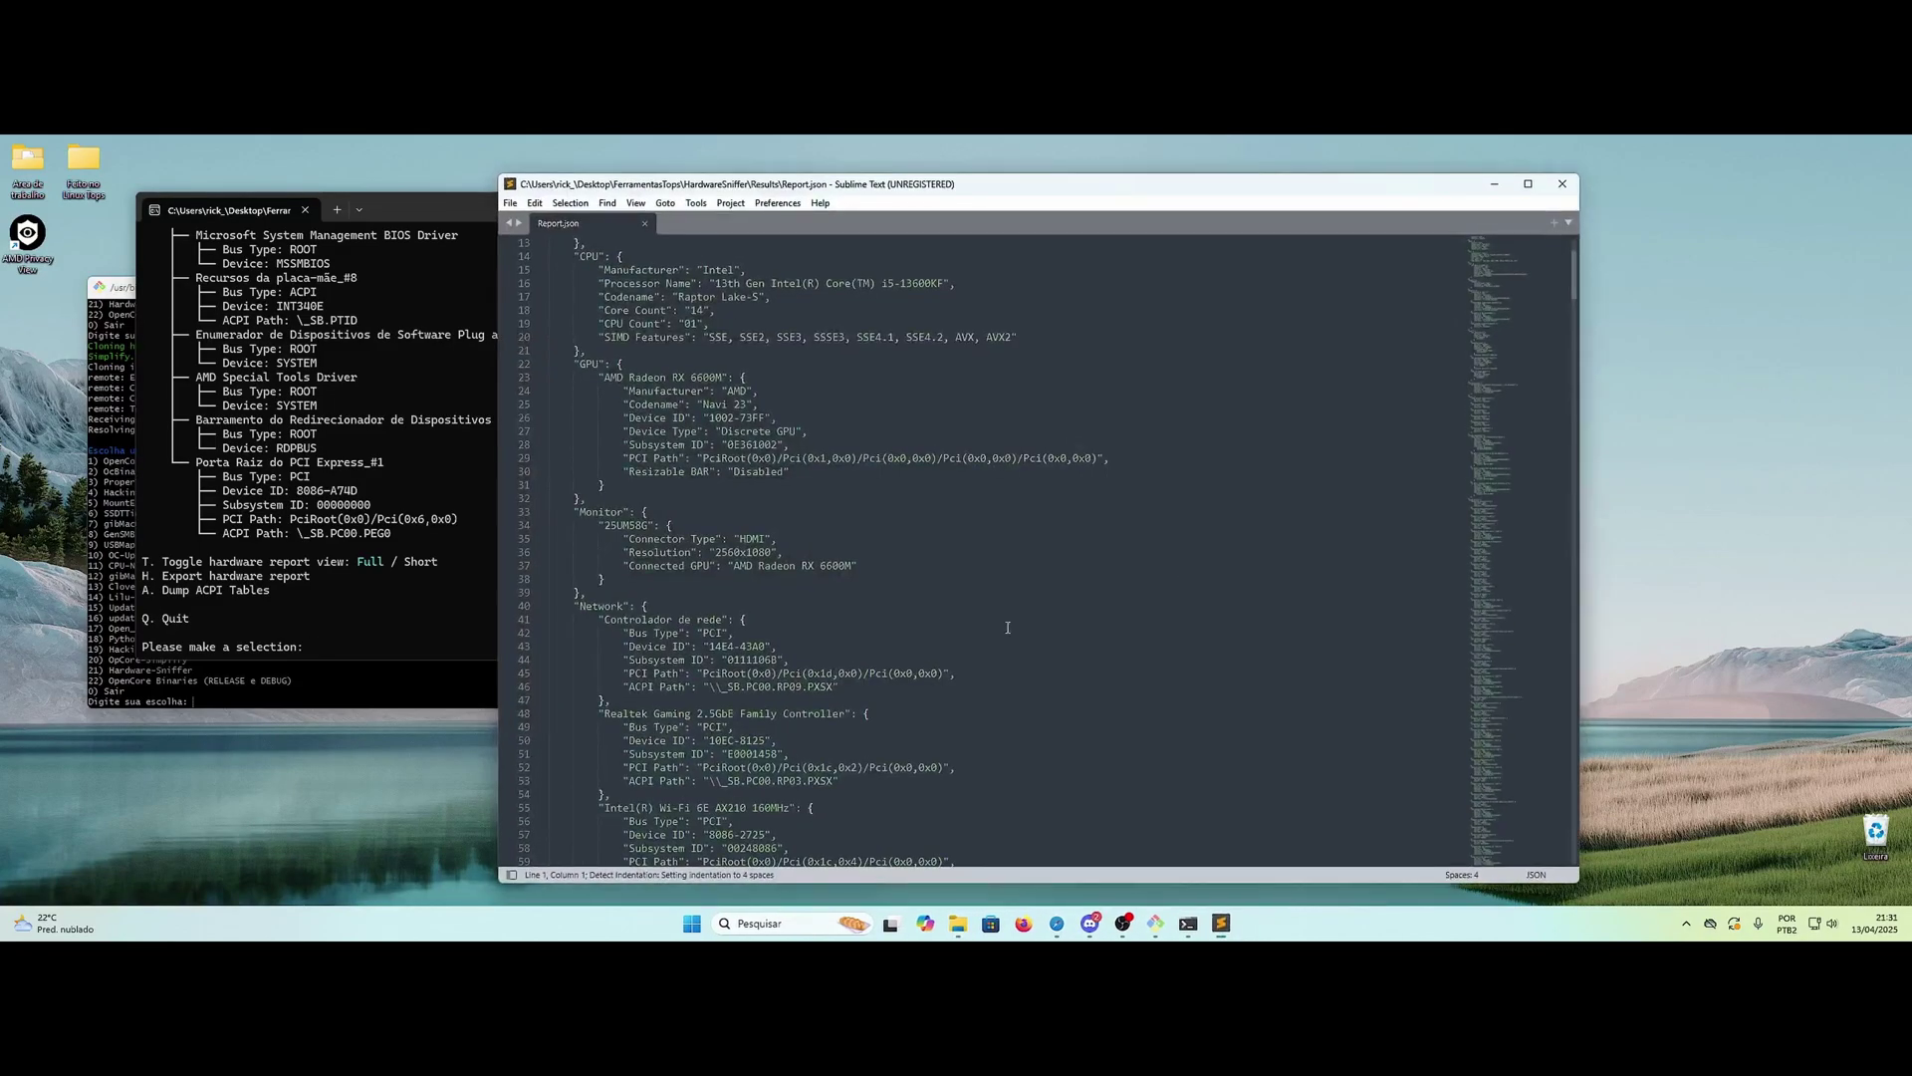
scroll(1211, 498, "down", 8)
scroll(1211, 498, "down", 8)
scroll(1211, 498, "down", 8)
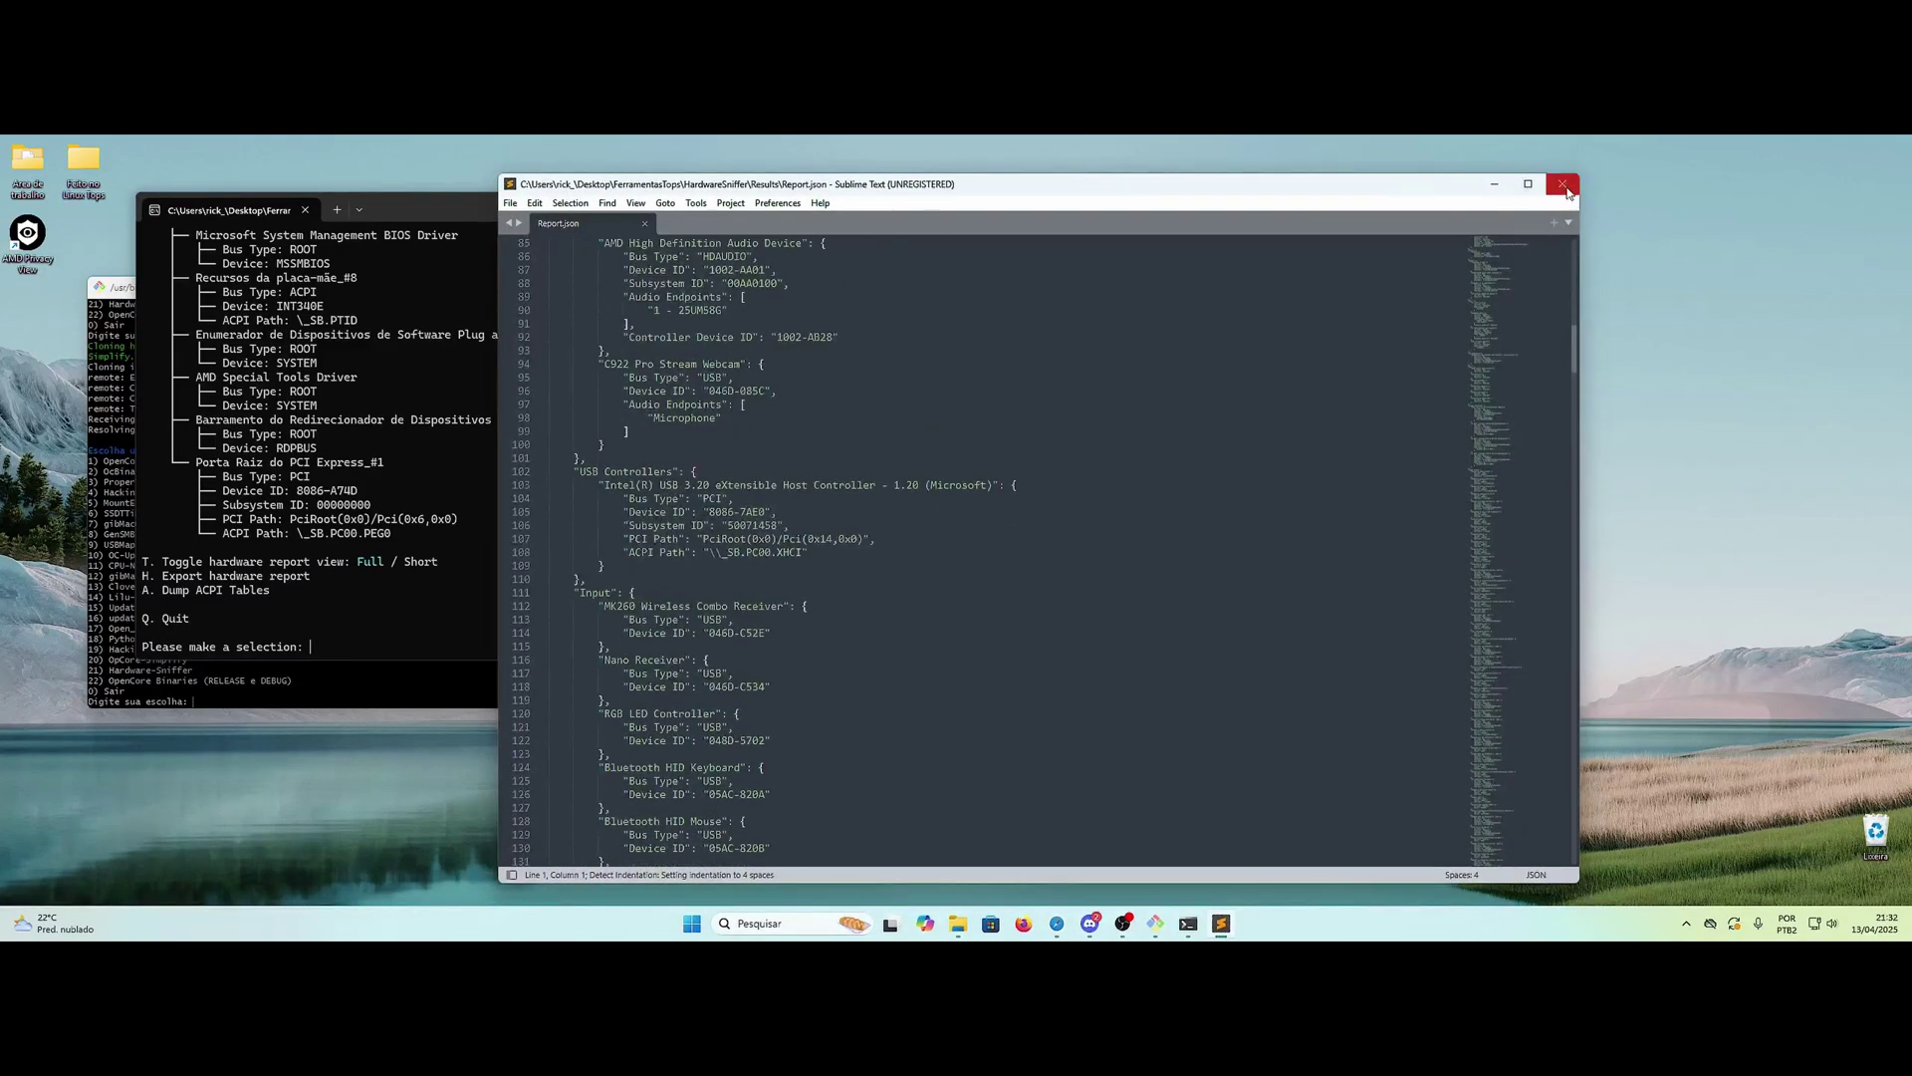
left_click(1561, 183)
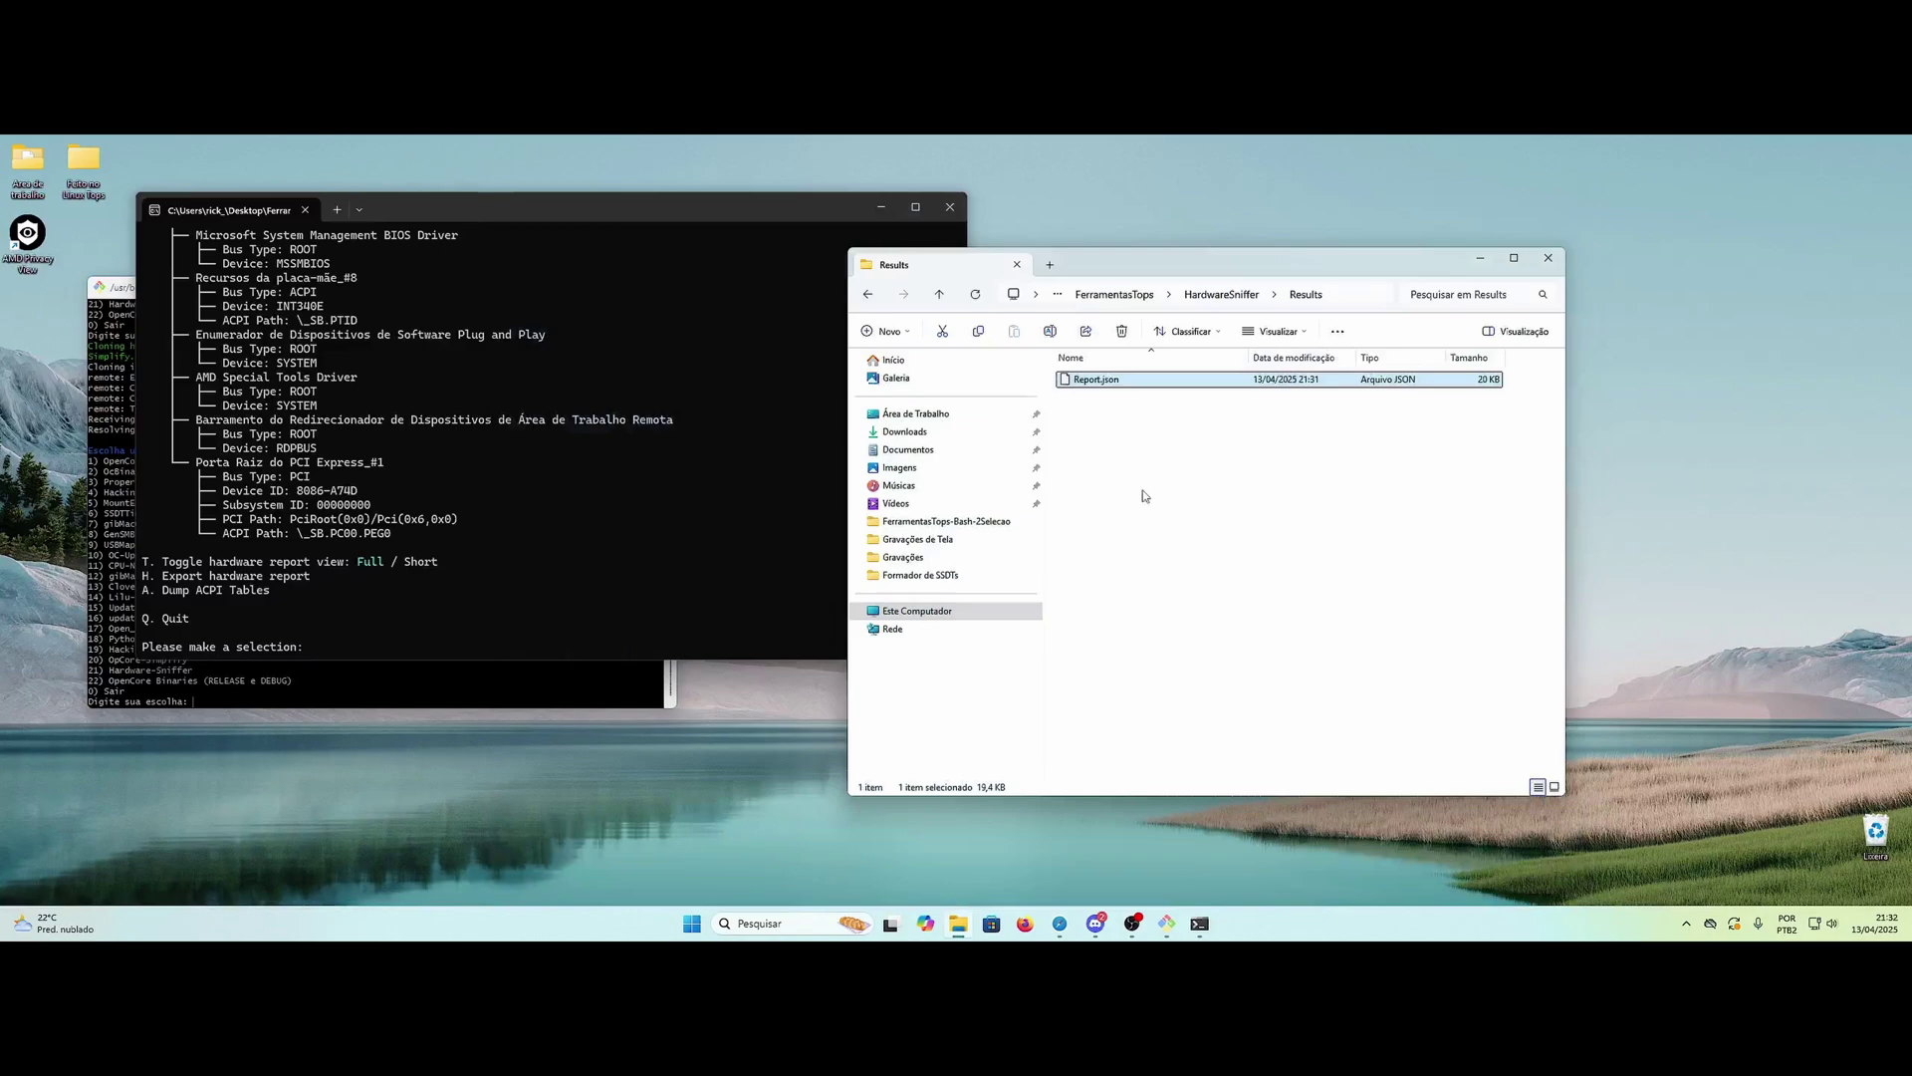
Step: Return to the HardwareSniffer folder and highlight Hardware Sniffer's Dump ACPI Tables option
left_click(868, 294)
left_click_drag(1153, 261, 1218, 232)
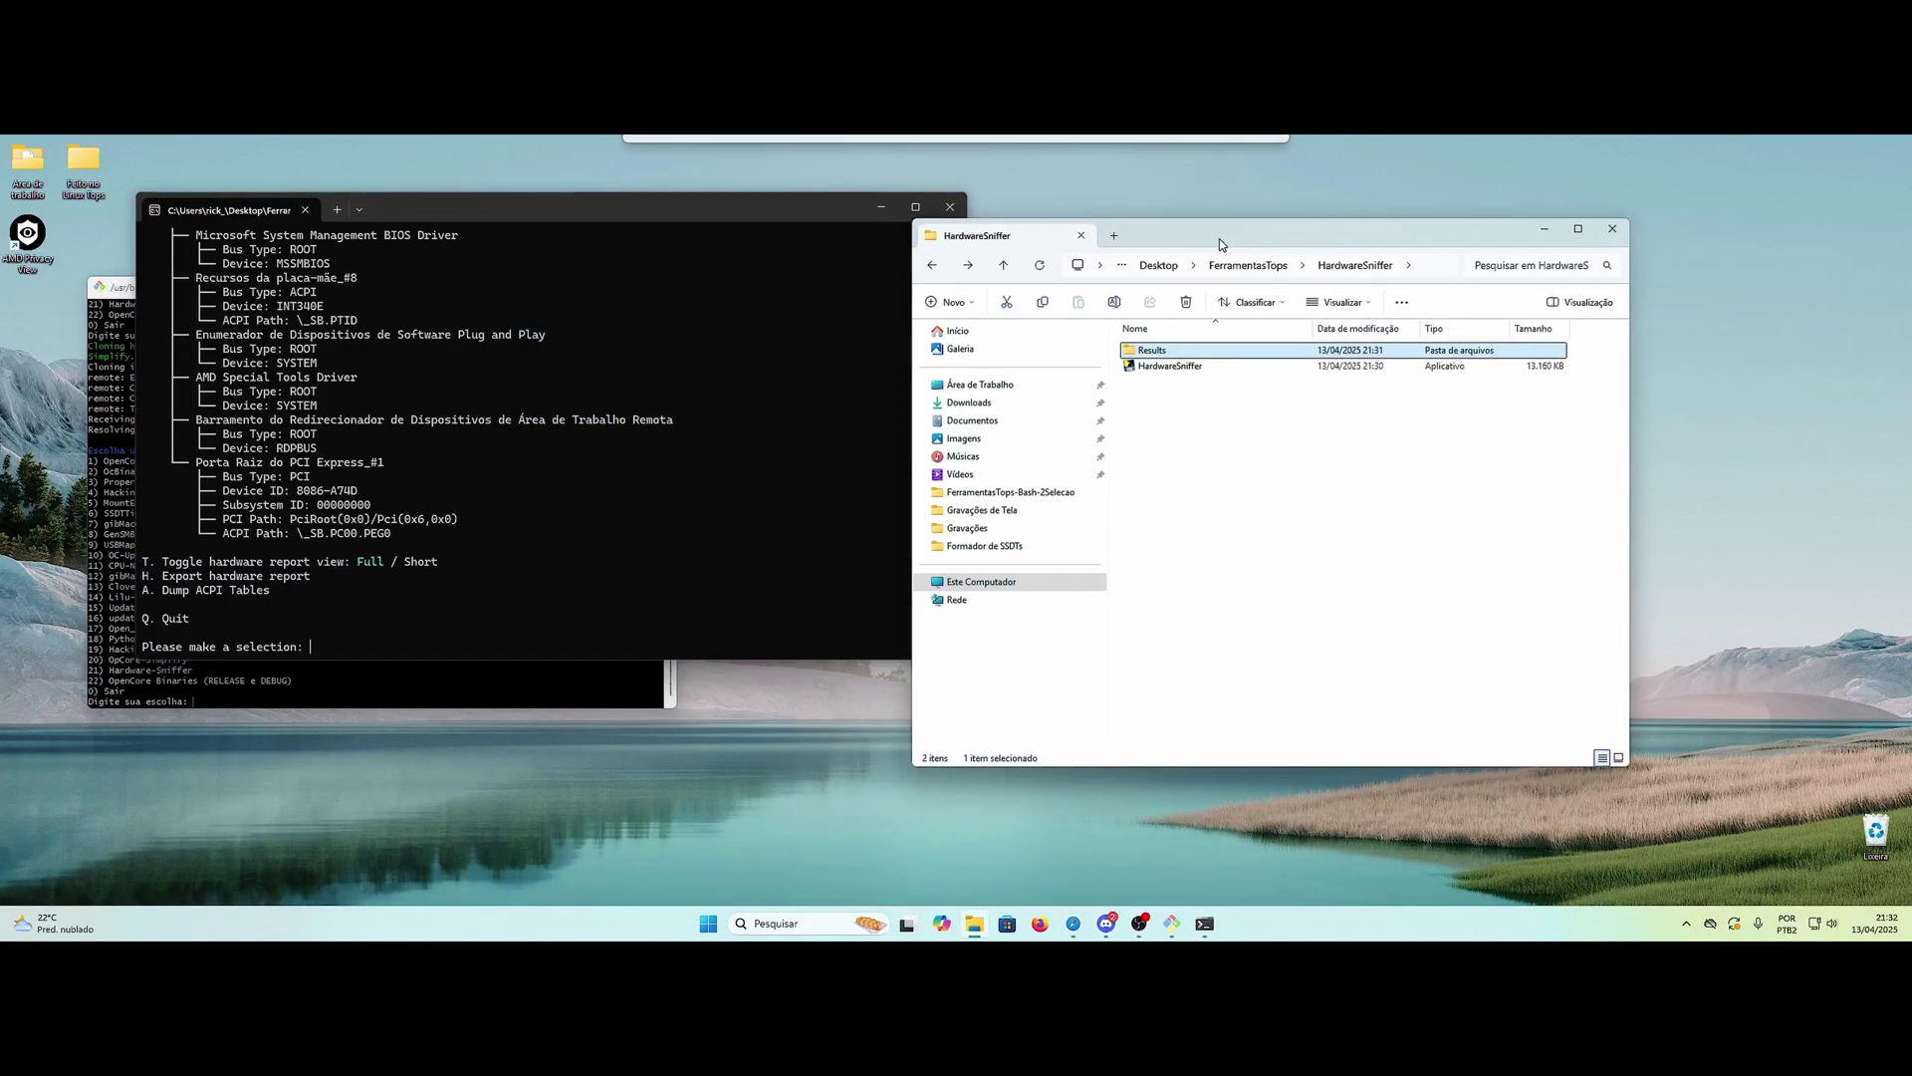
left_click(172, 598)
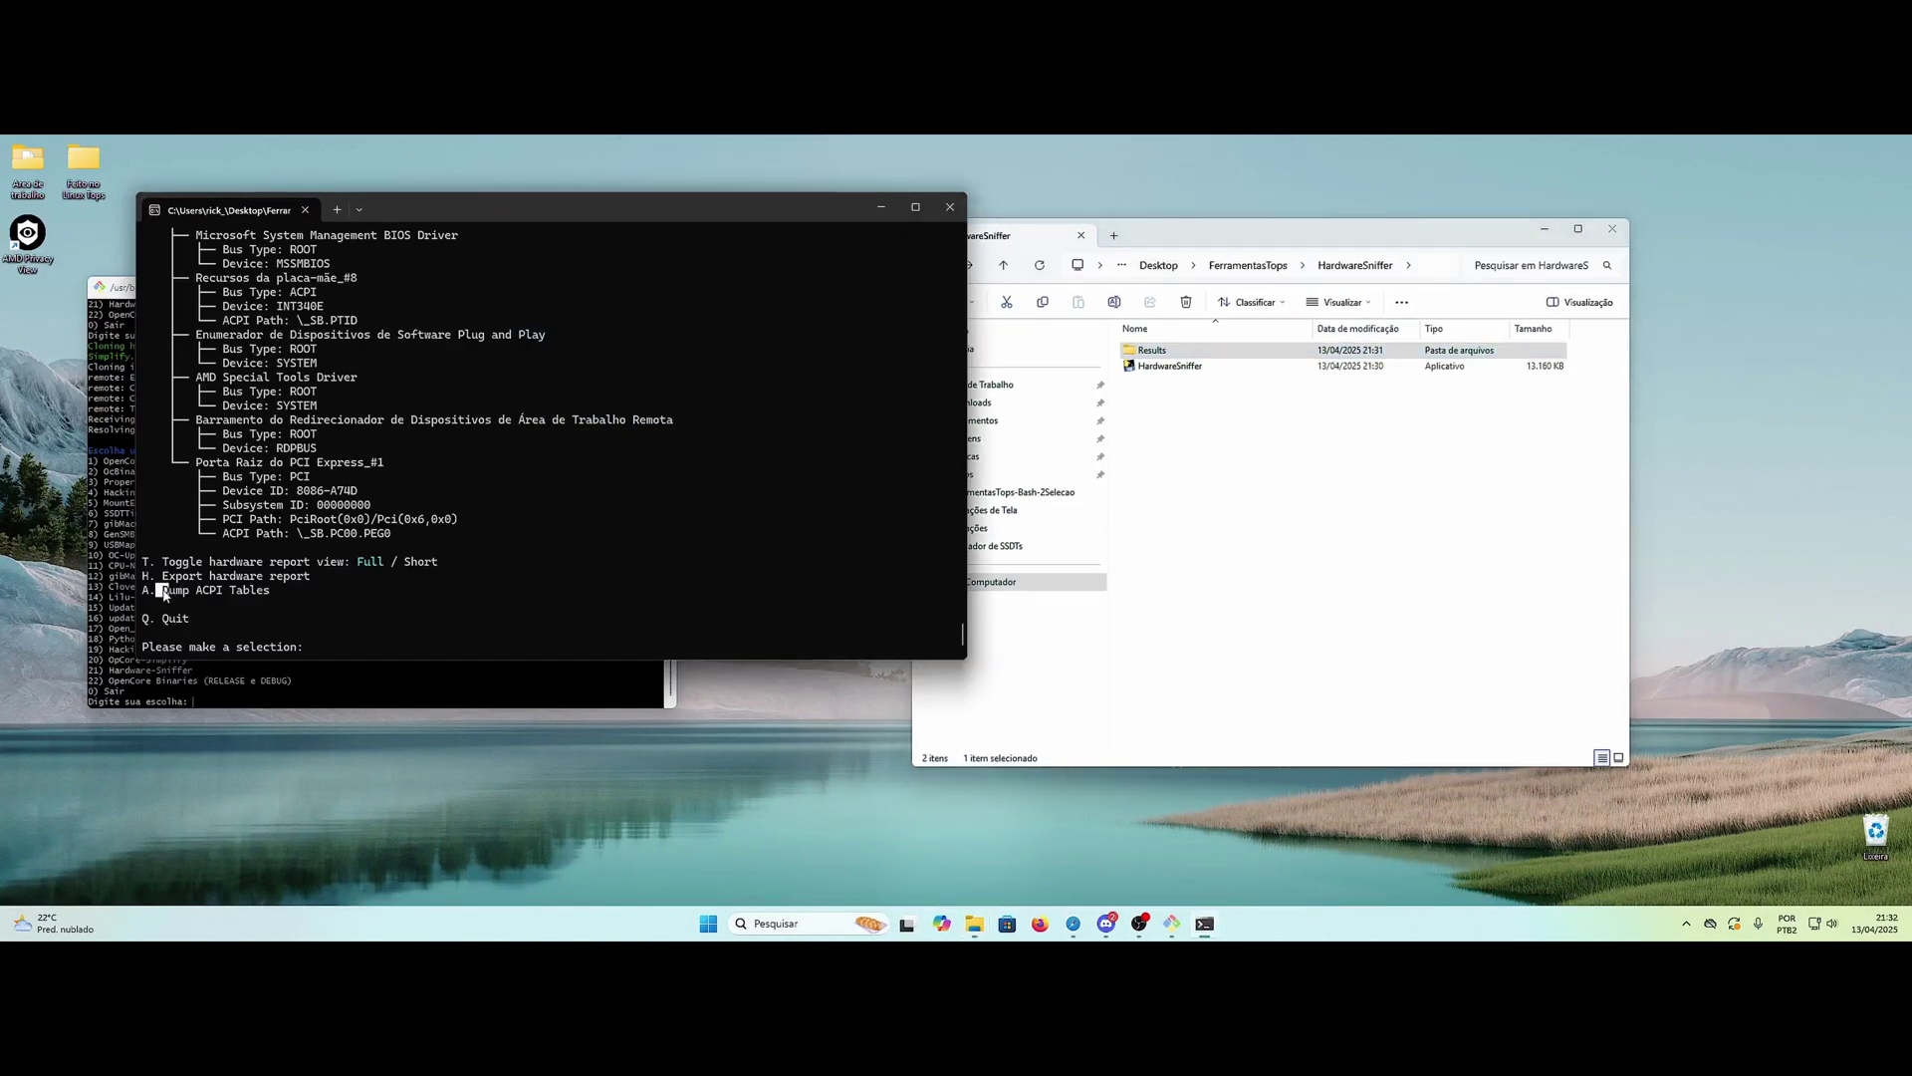
left_click_drag(159, 591, 287, 595)
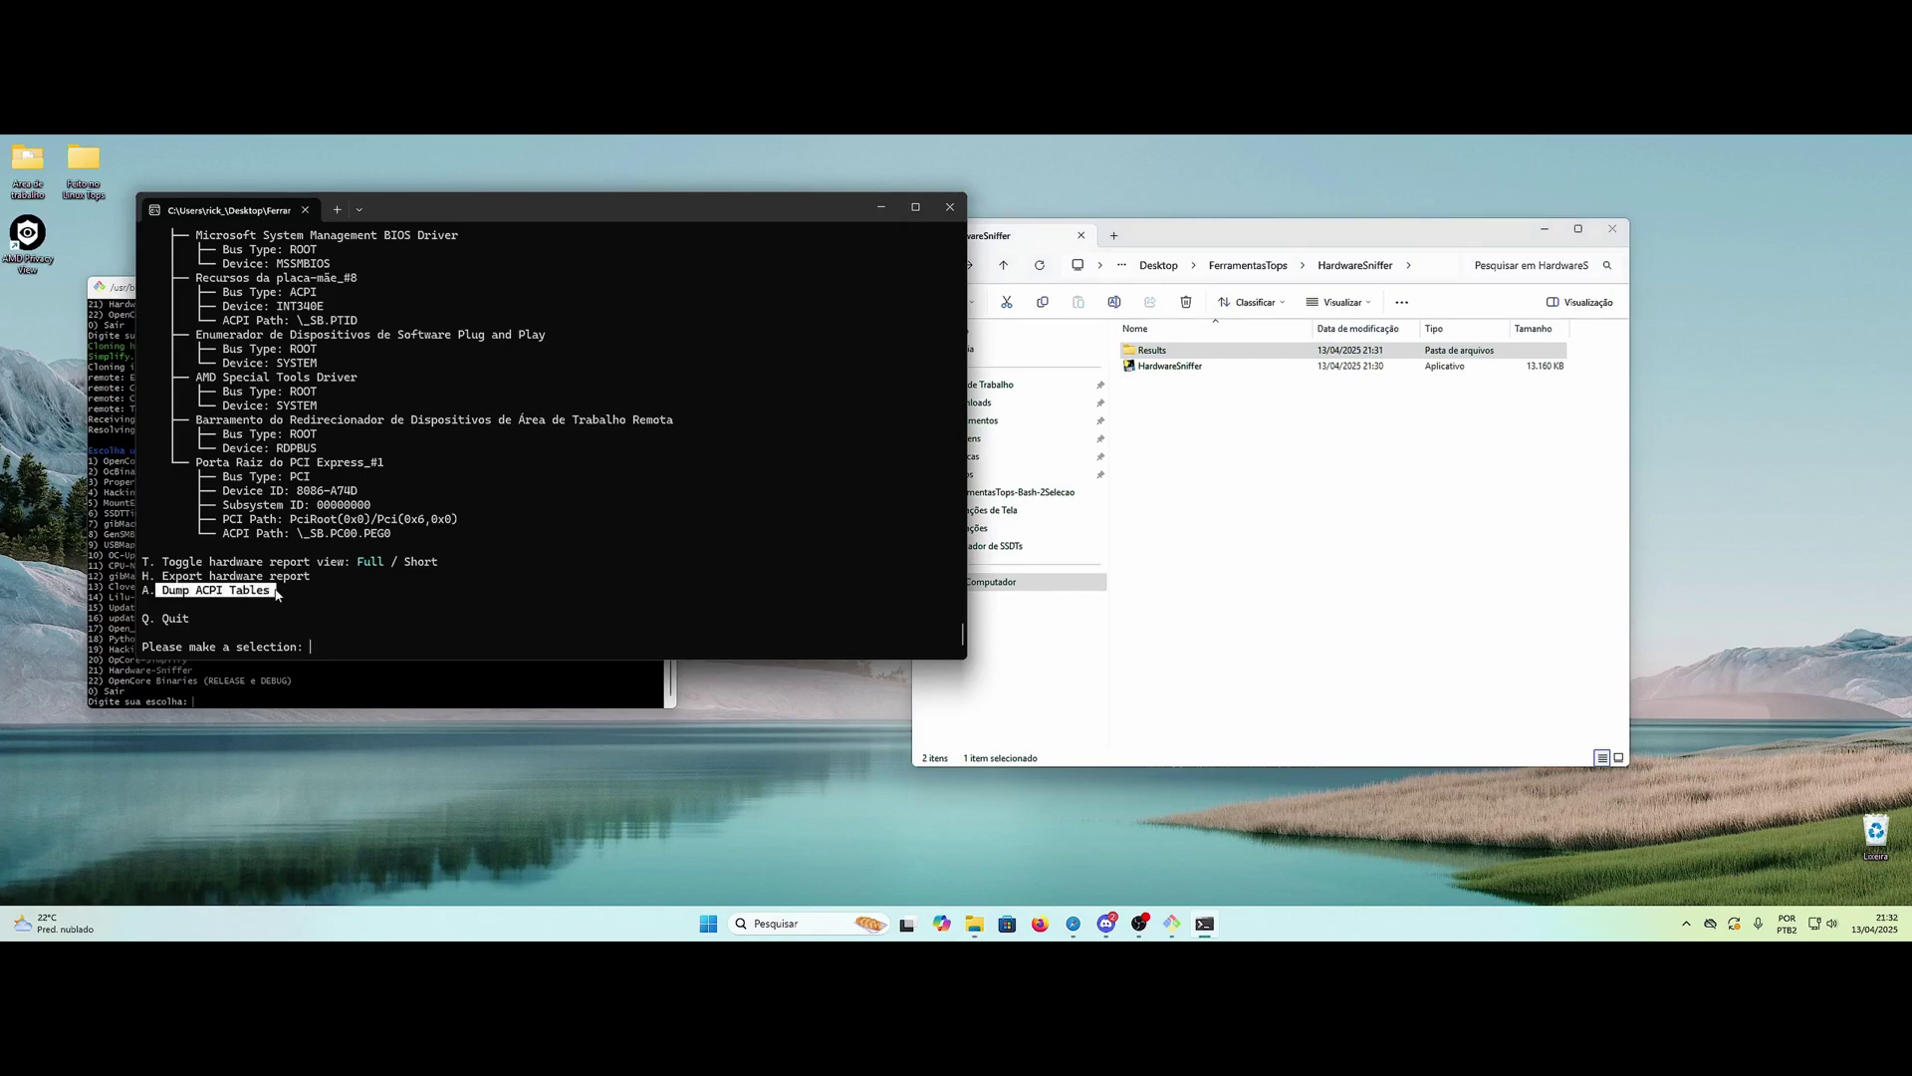
Step: Run Dump ACPI Tables, dismiss the missing cygwin1.dll error, and close Hardware Sniffer
left_click(346, 654)
key("Return")
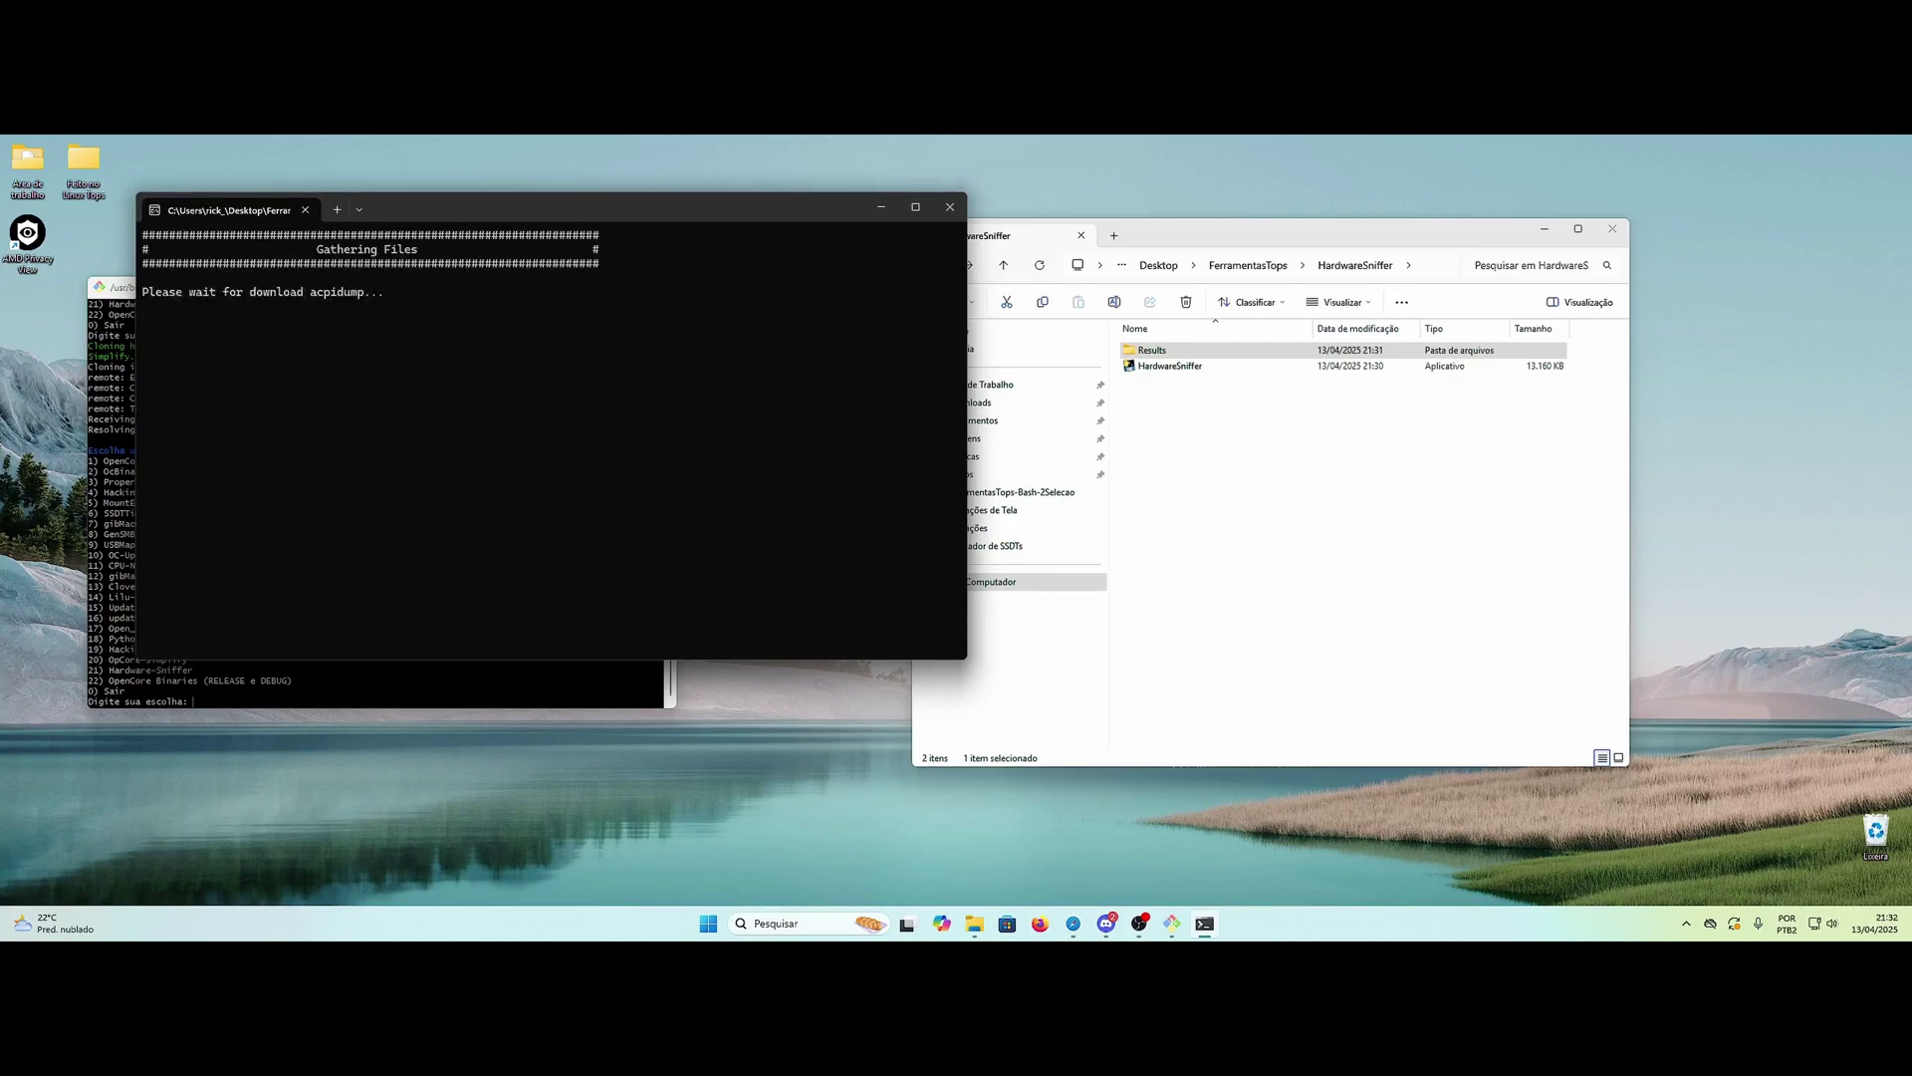
left_click_drag(507, 206, 497, 201)
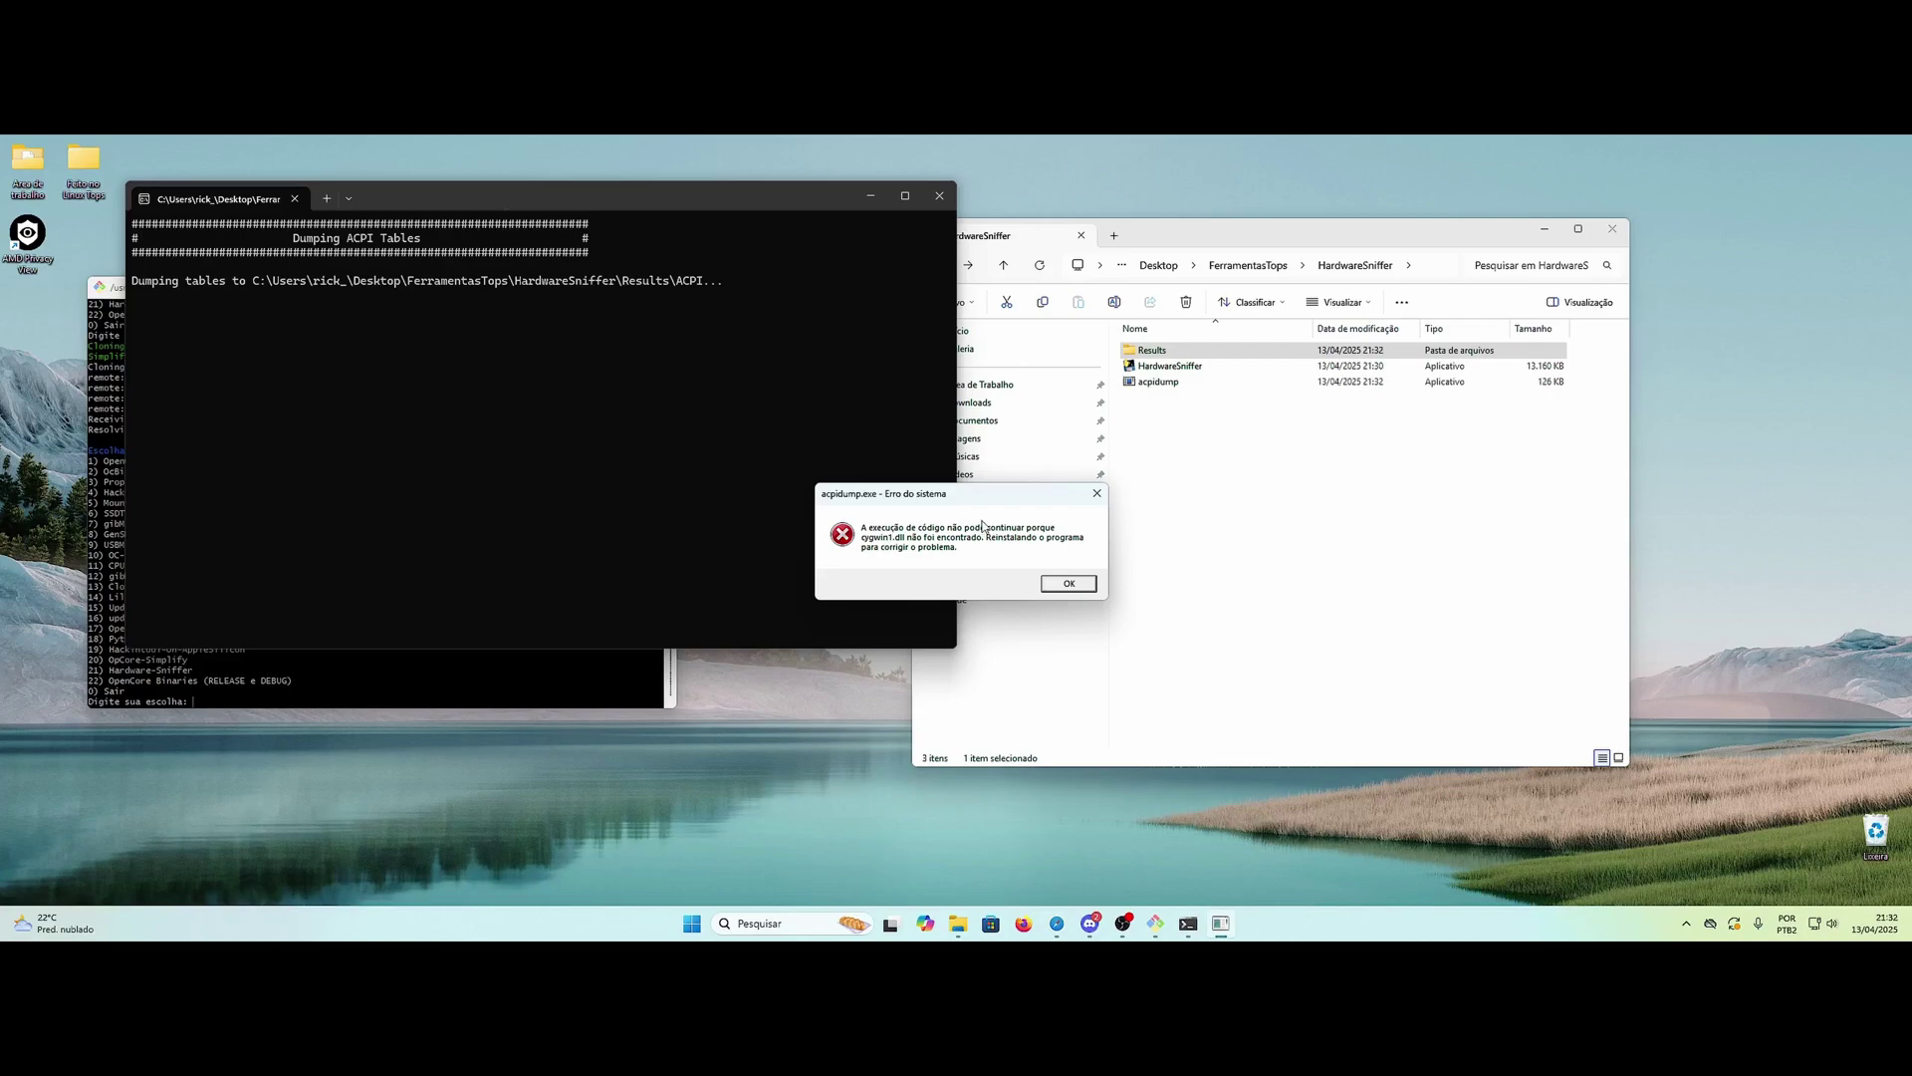
left_click_drag(990, 495, 966, 490)
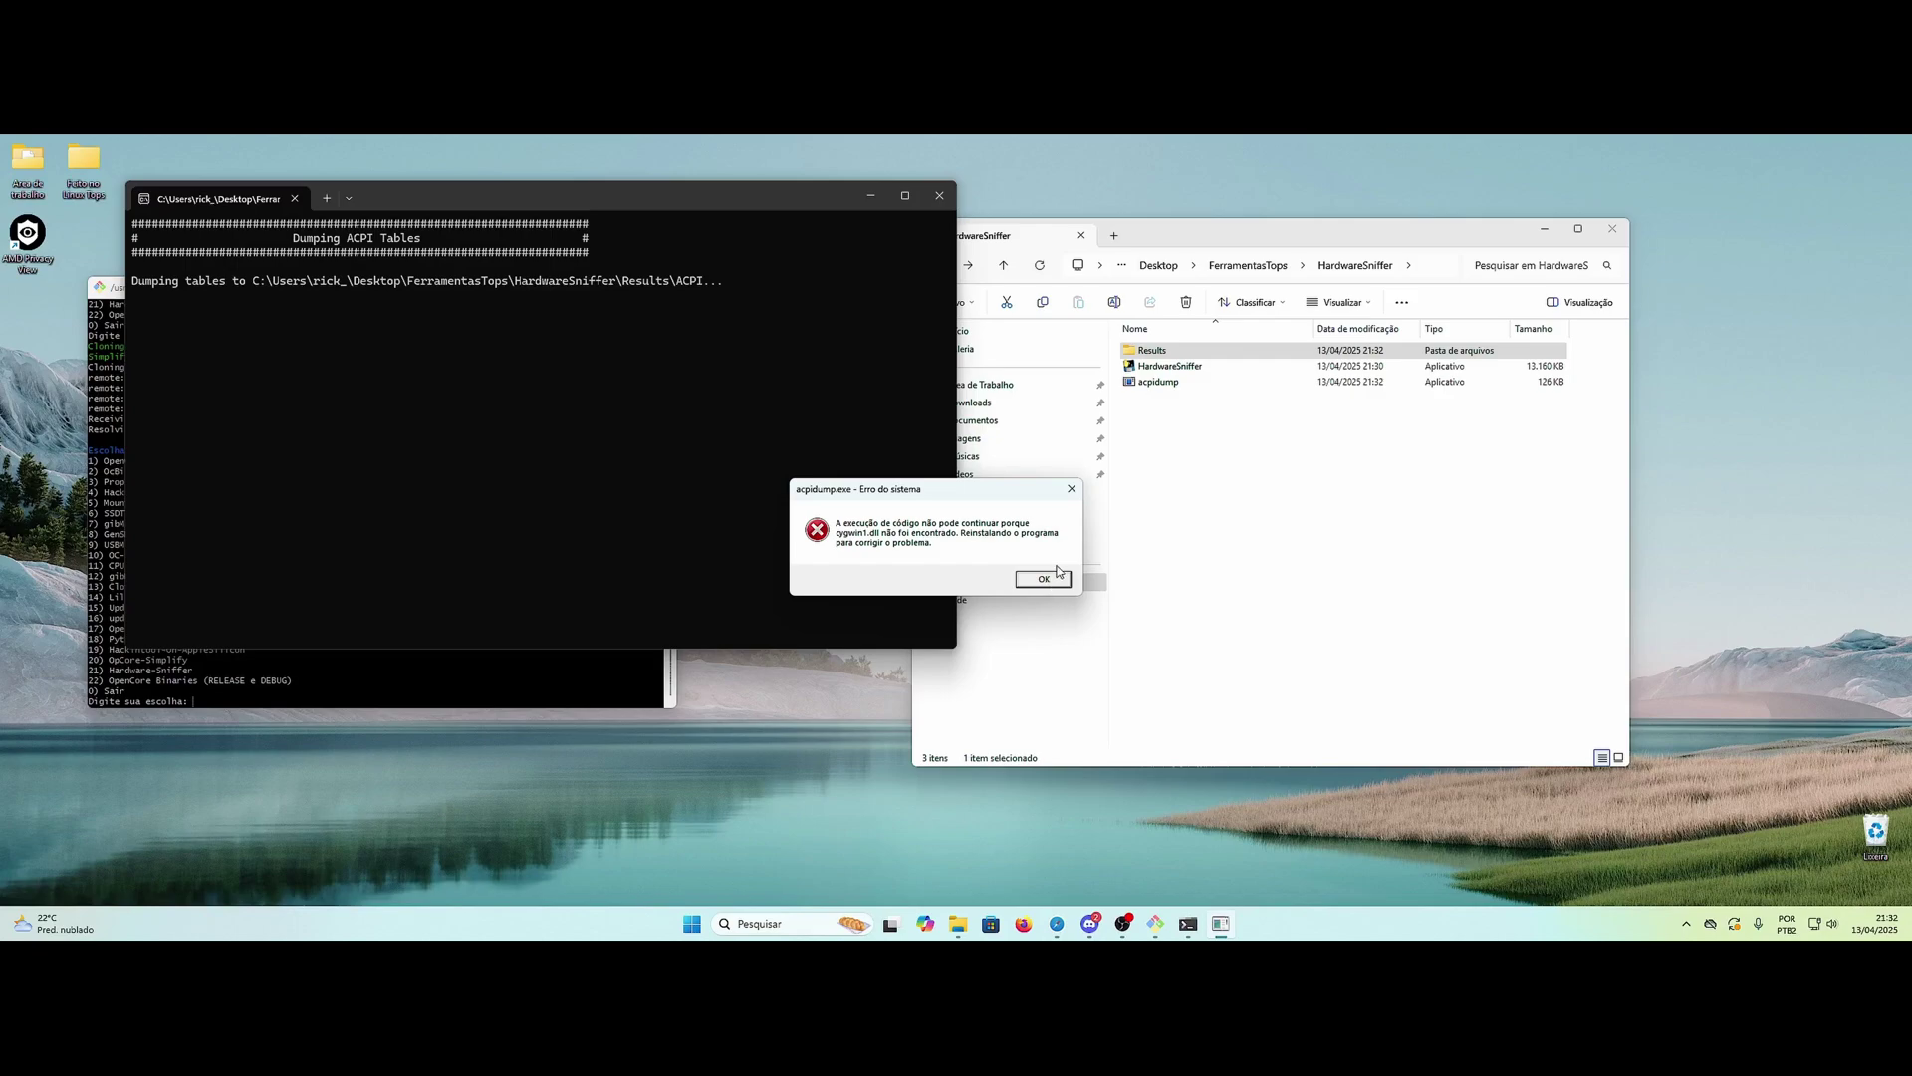
left_click(1043, 580)
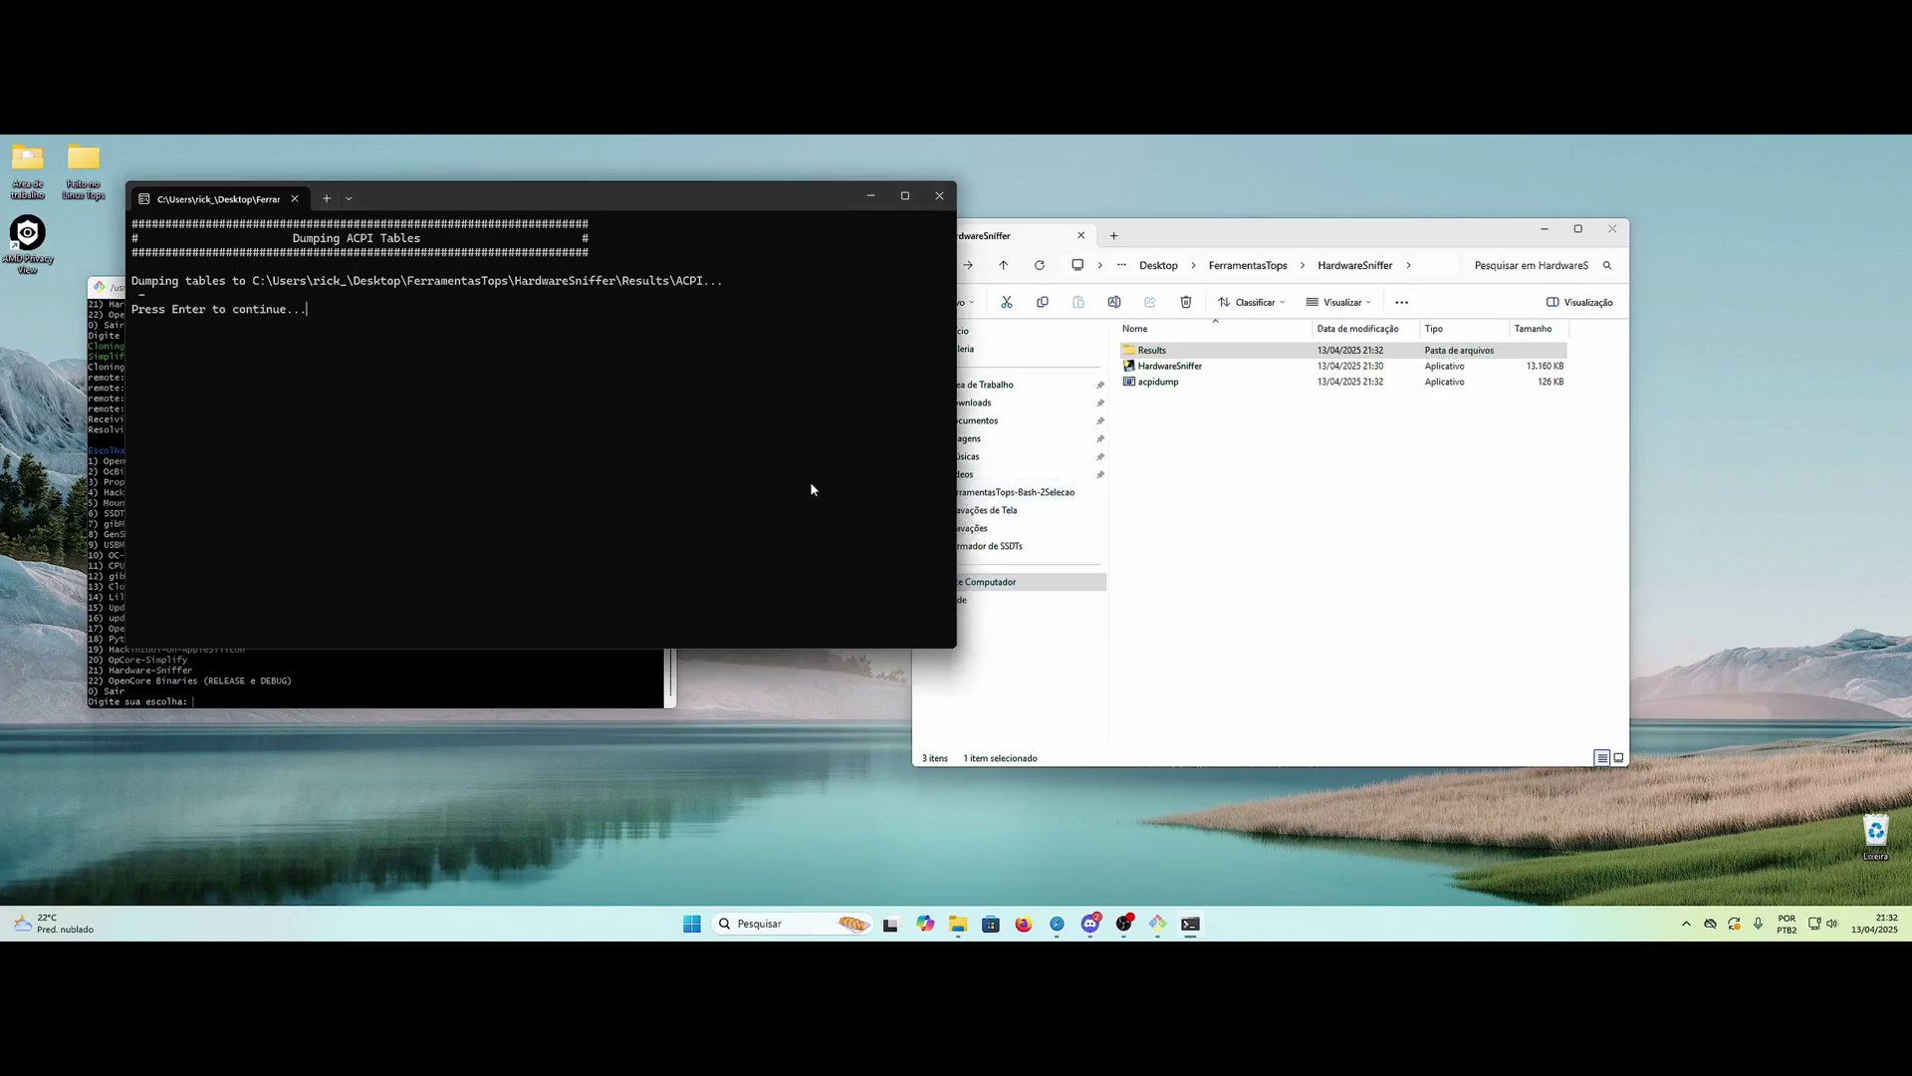
left_click(939, 195)
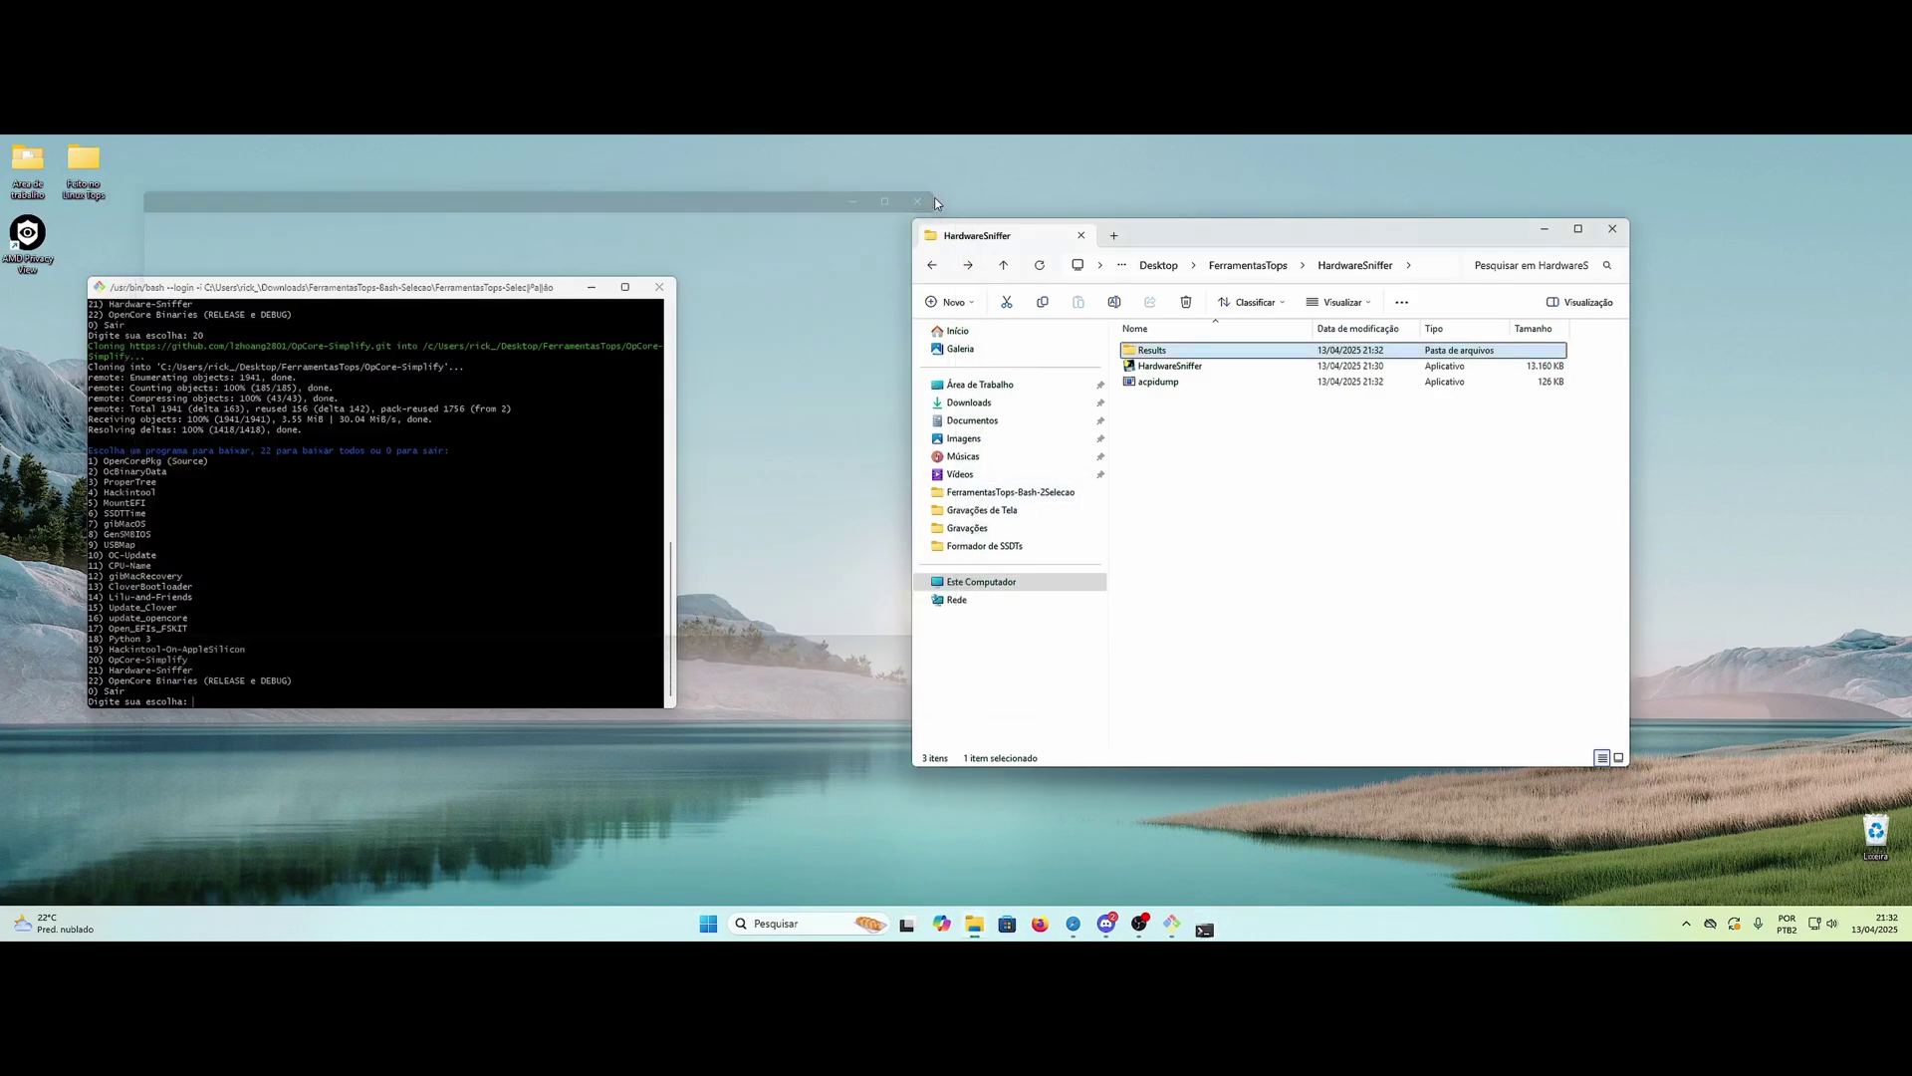
Step: Inspect Results and its empty ACPI subfolder, then back out to FerramentasTops
double_click(1152, 353)
left_click(1216, 365)
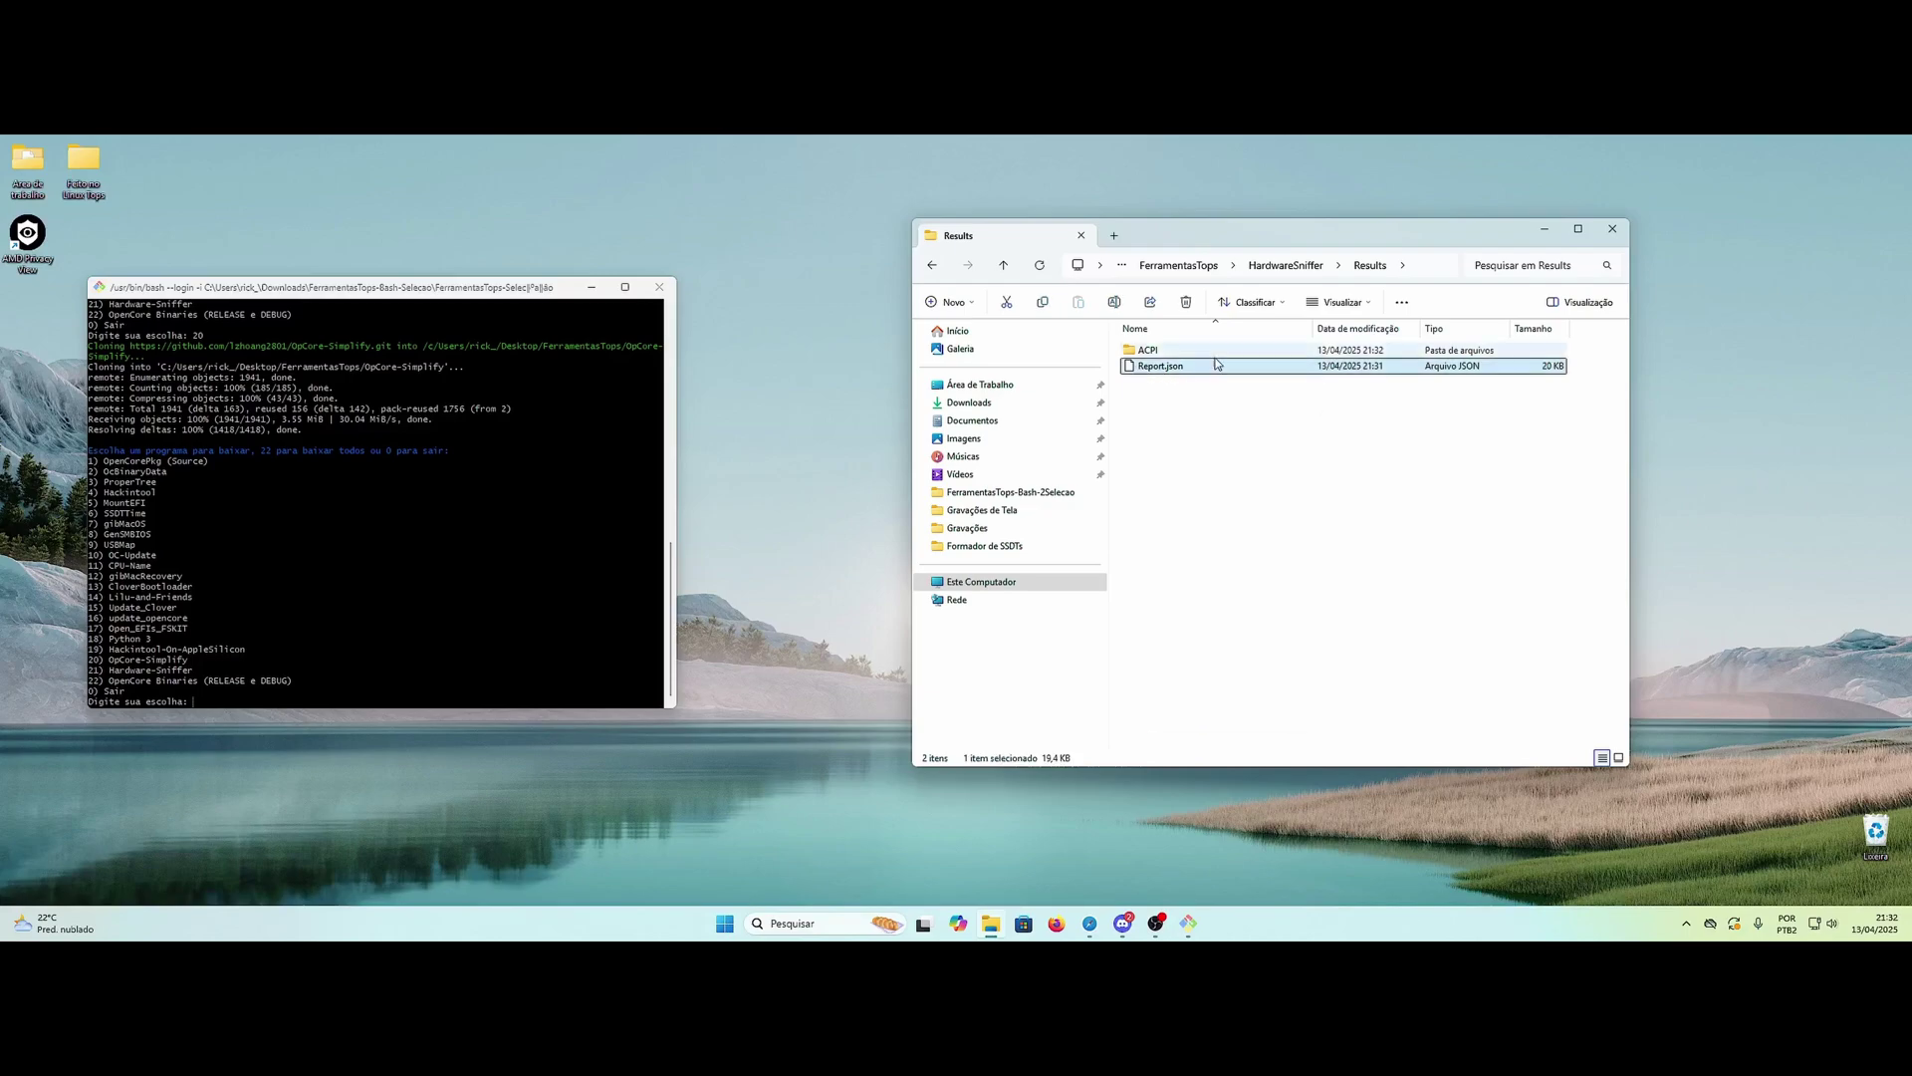
double_click(1146, 351)
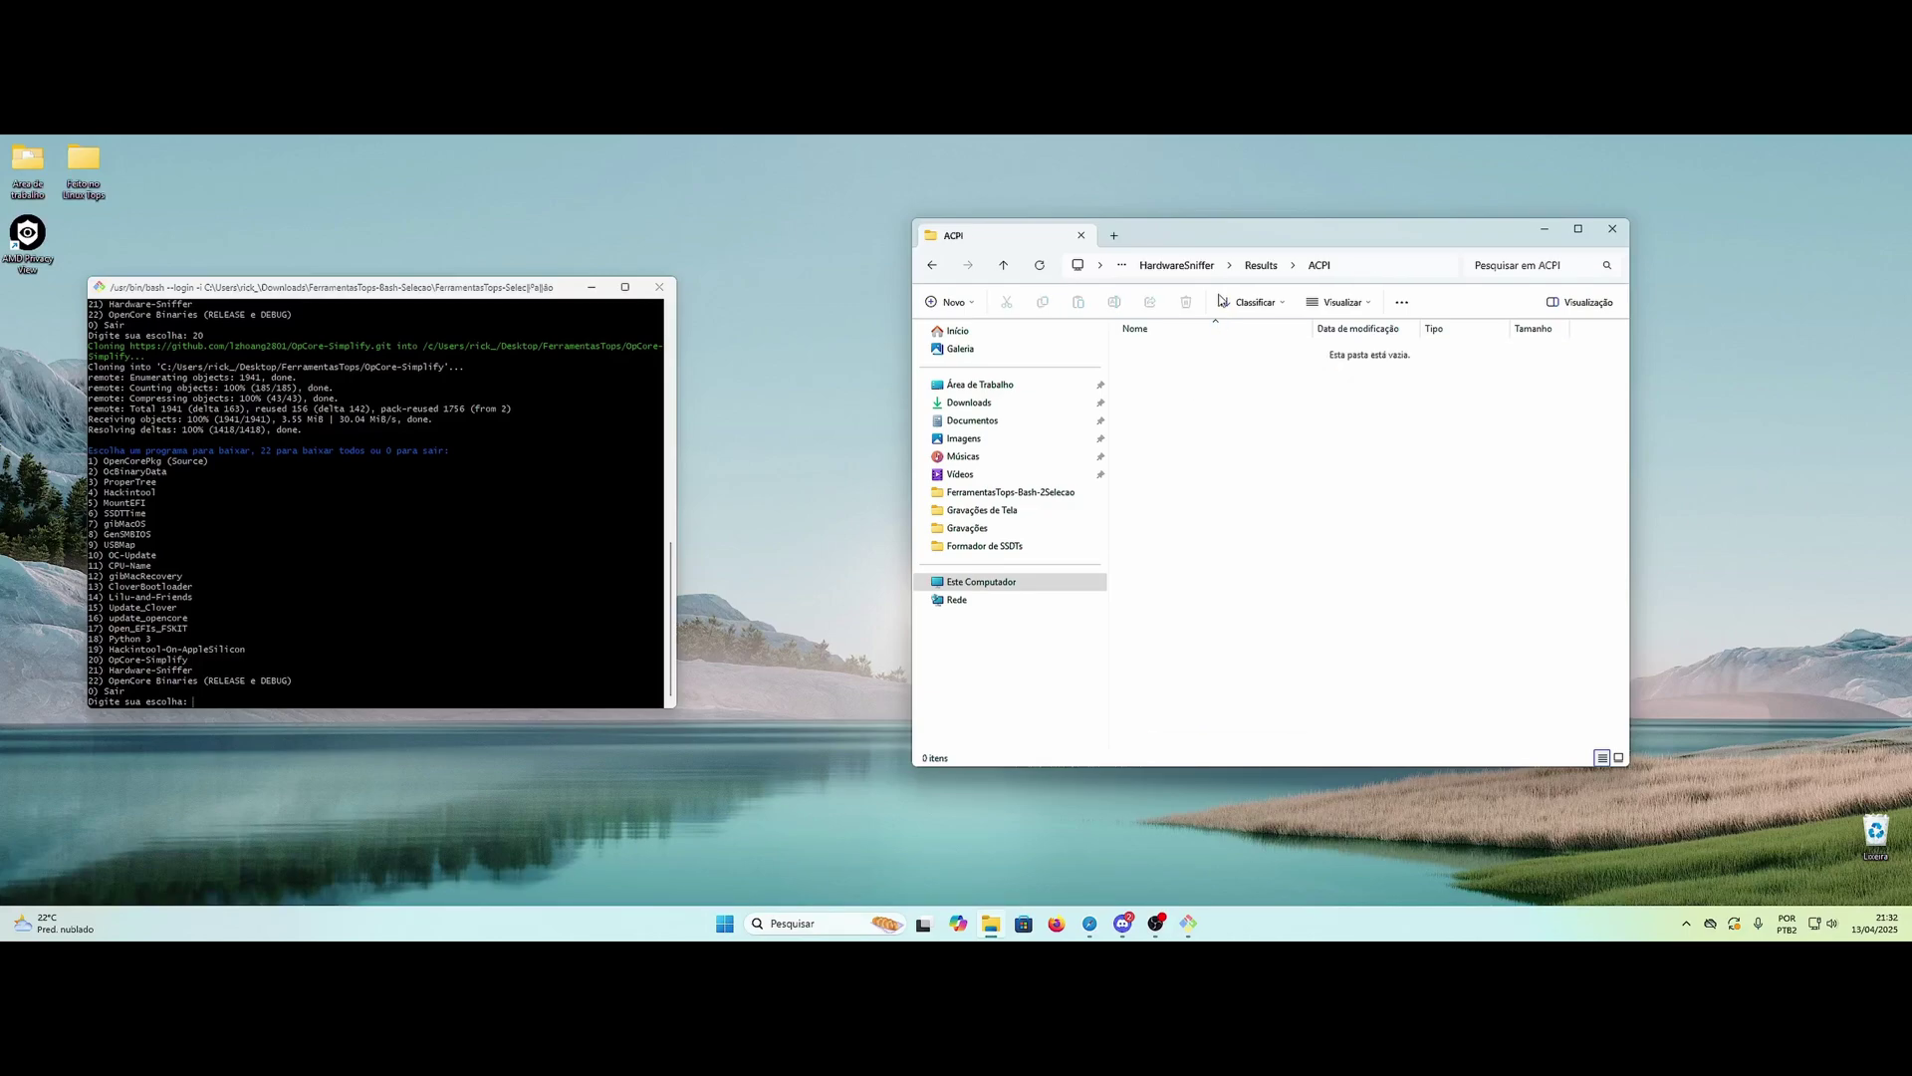
left_click_drag(1198, 232, 1127, 212)
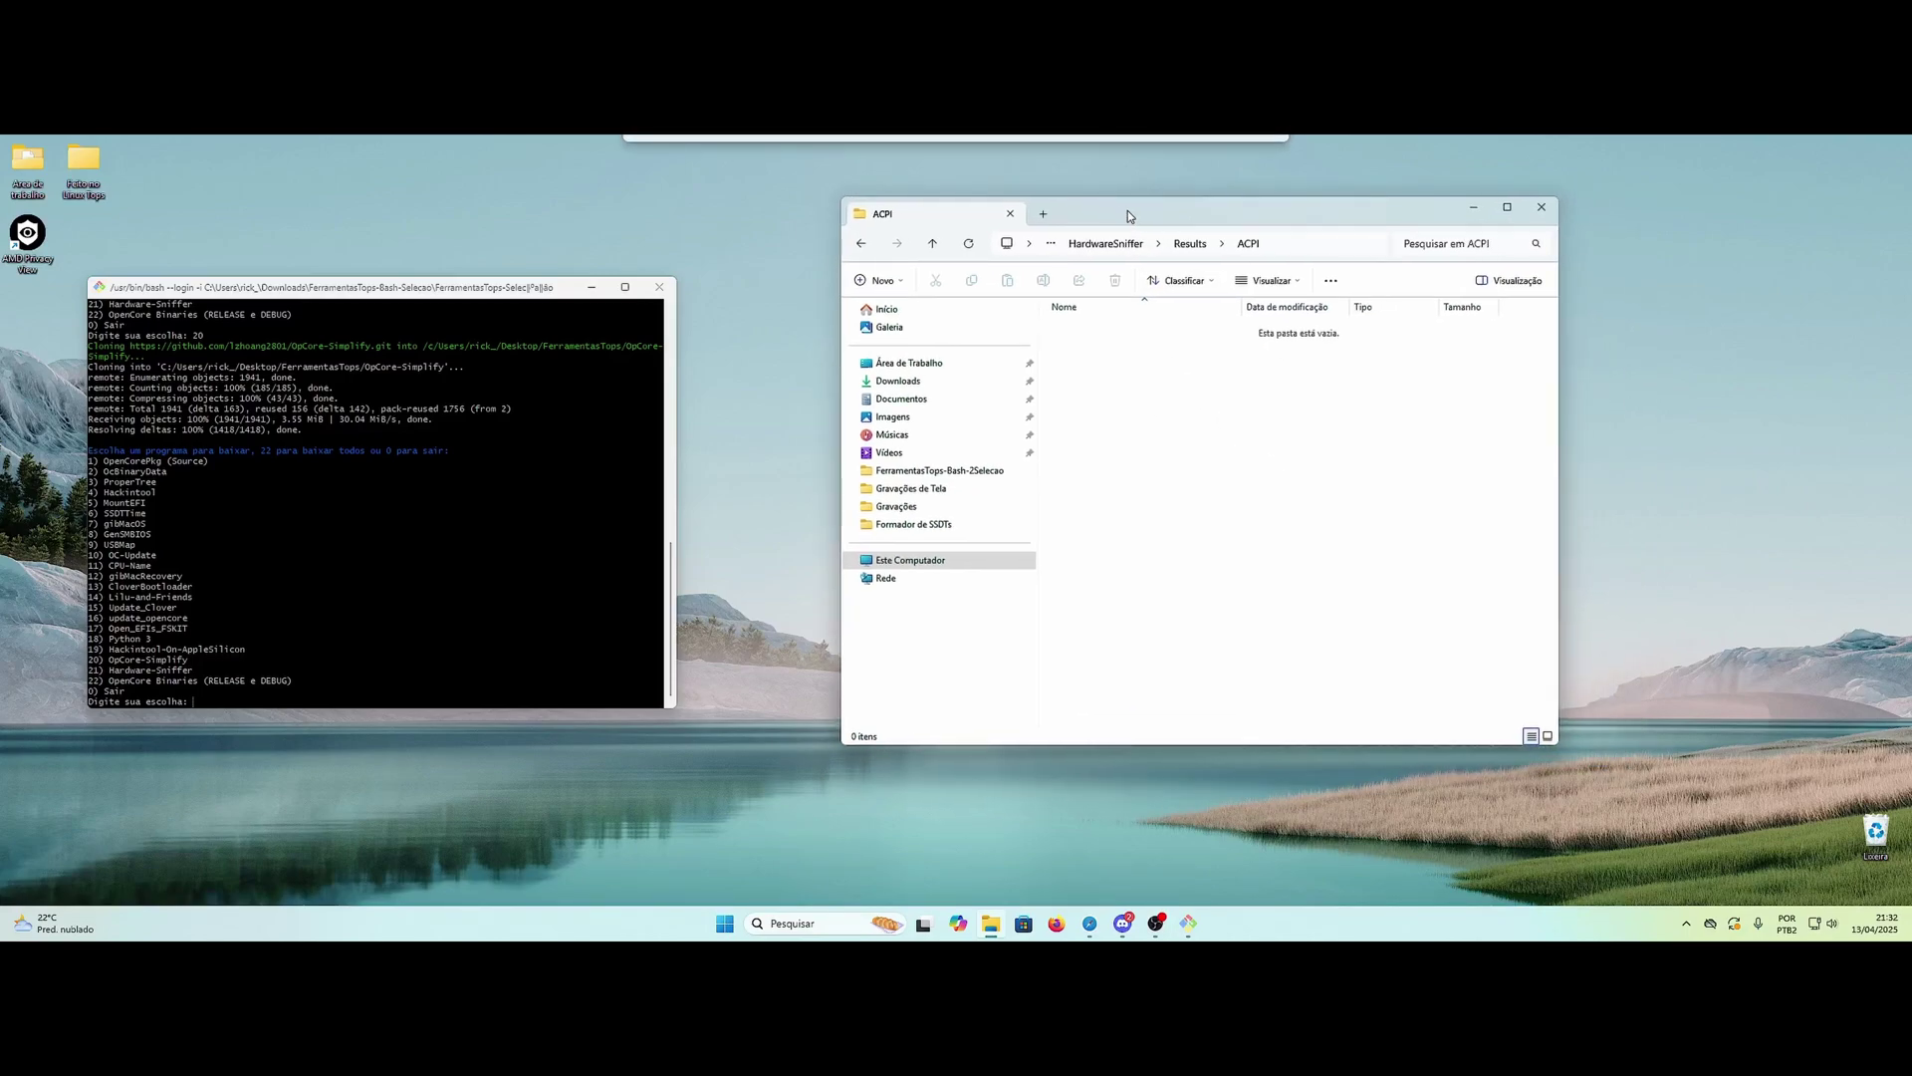
left_click(860, 244)
left_click(858, 245)
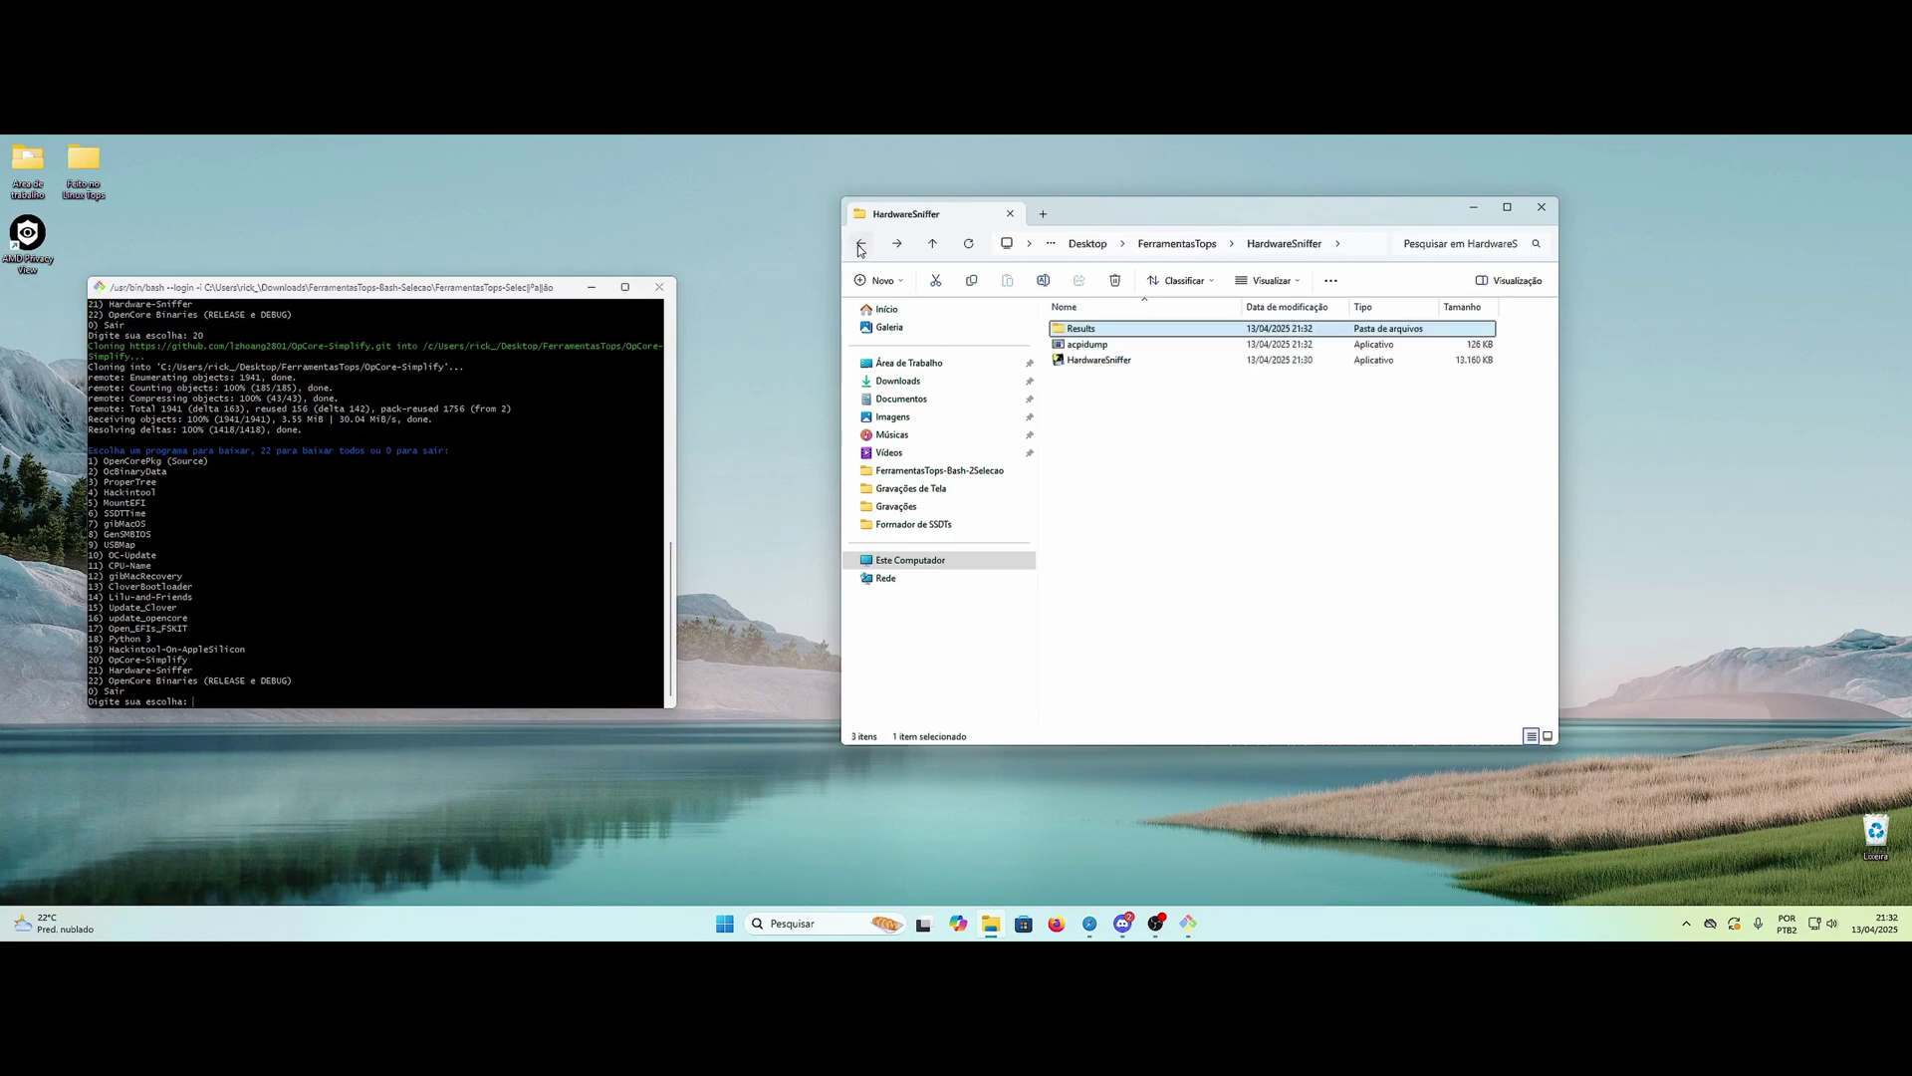
left_click(861, 248)
left_click(423, 688)
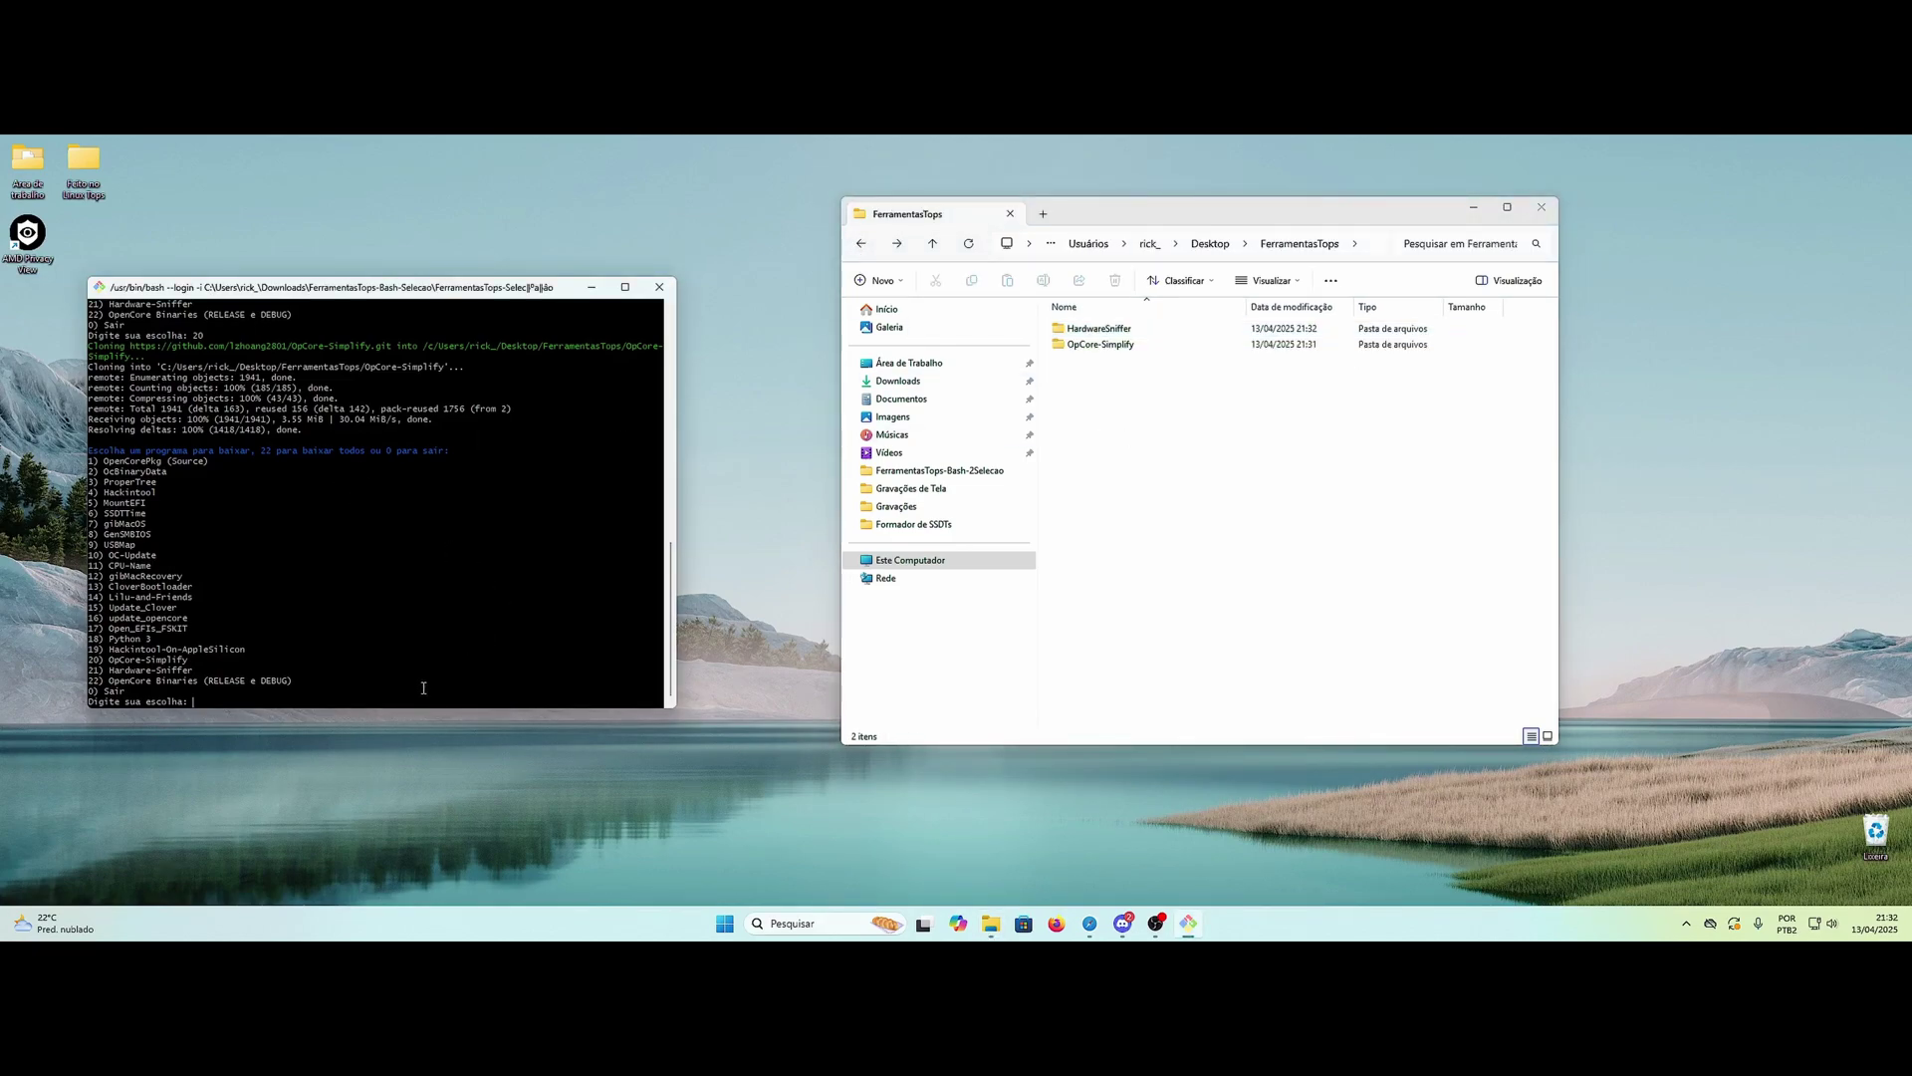
Step: Download SSDTTime with menu choice 6 and check its new folder
triple_click(106, 514)
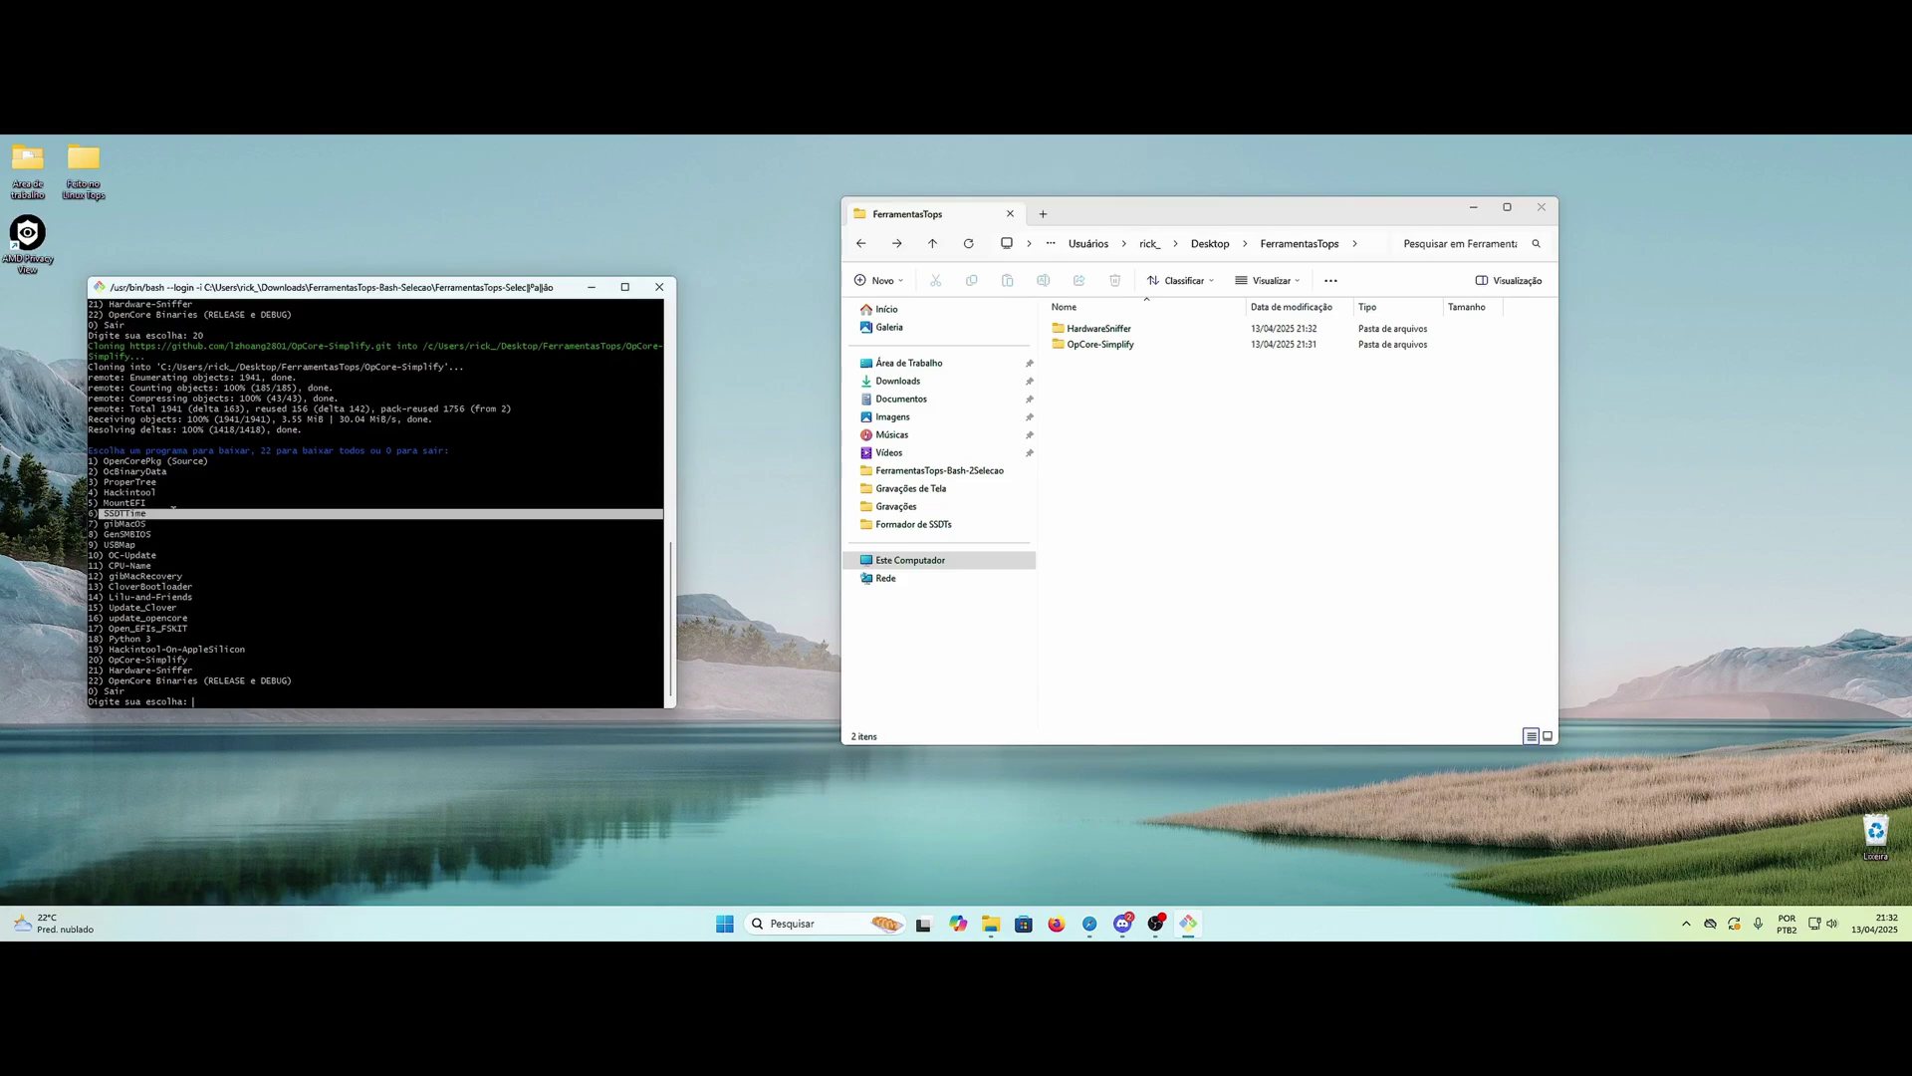
left_click(266, 699)
type("6")
key("Return")
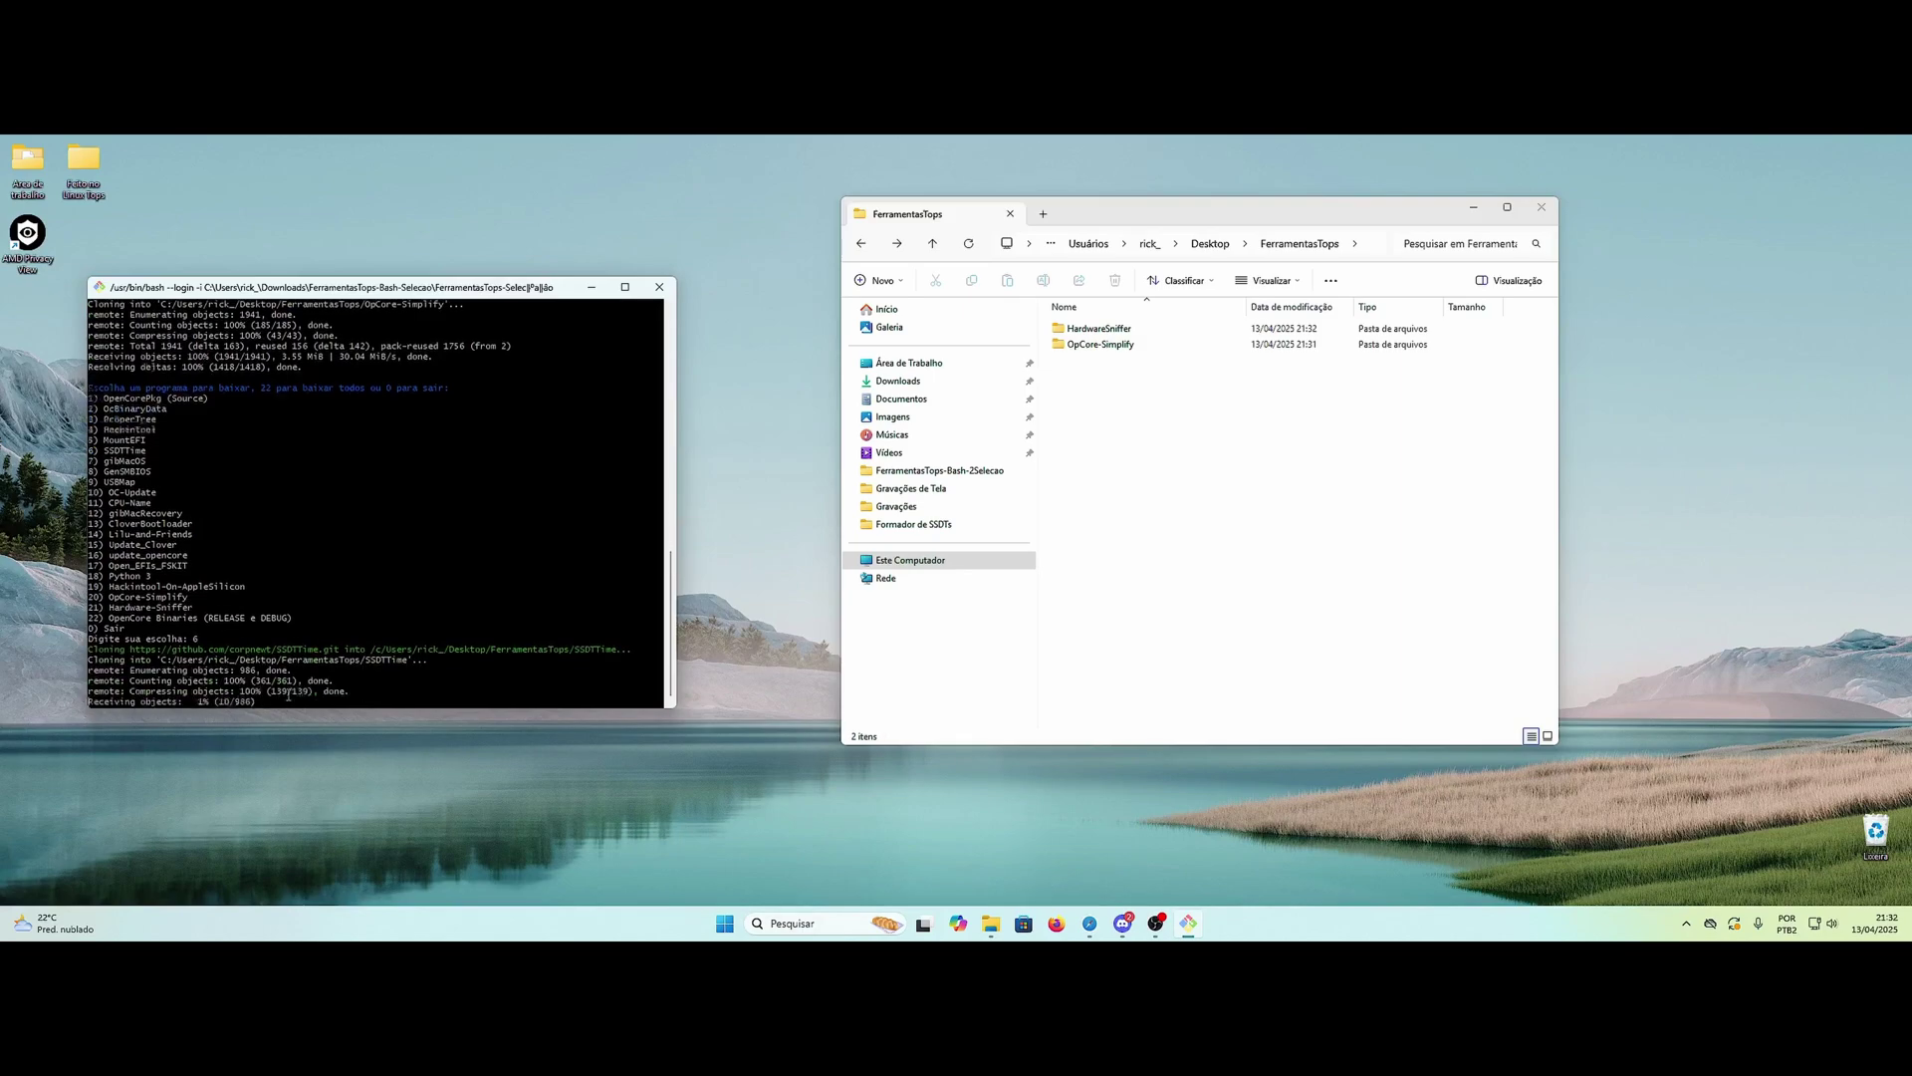
double_click(1177, 360)
left_click_drag(1138, 219, 1080, 235)
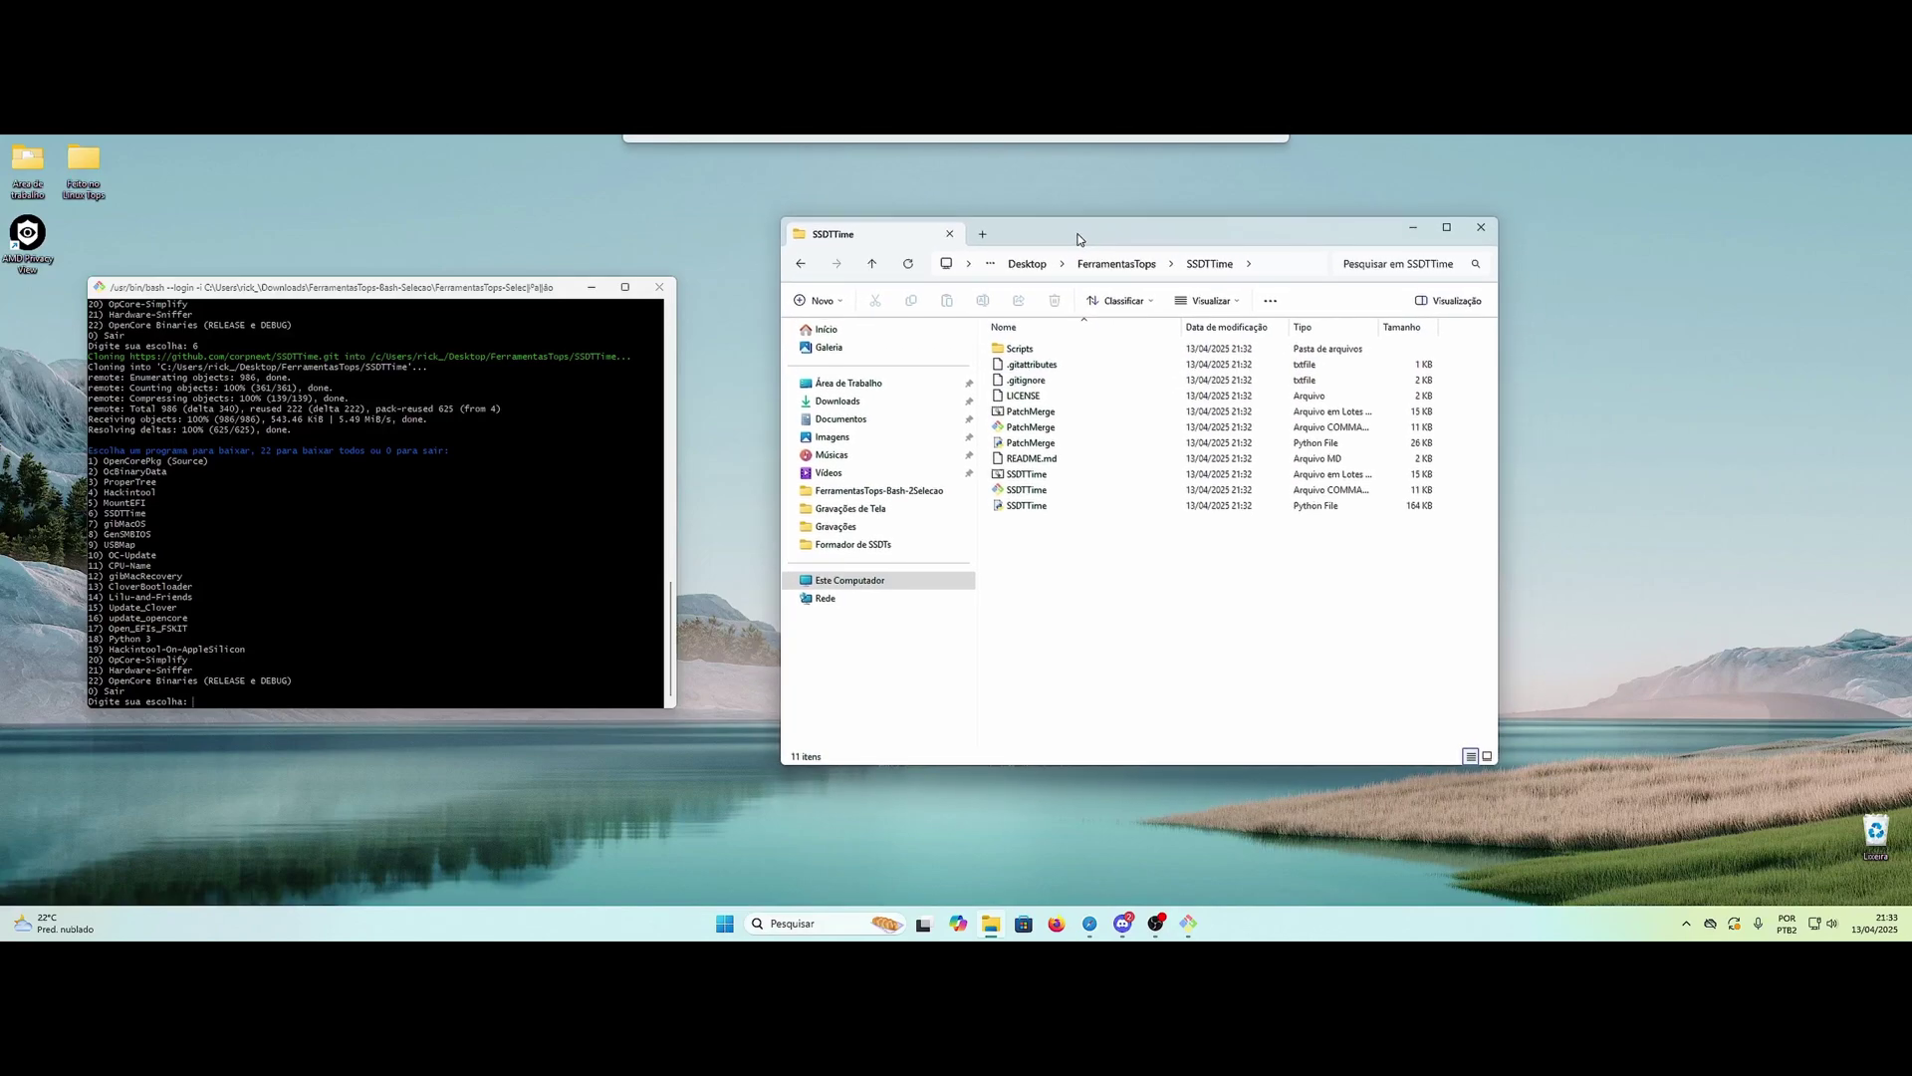
left_click(801, 263)
Step: Download ProperTree with menu choice 3 and check its new folder
left_click(339, 690)
type("3")
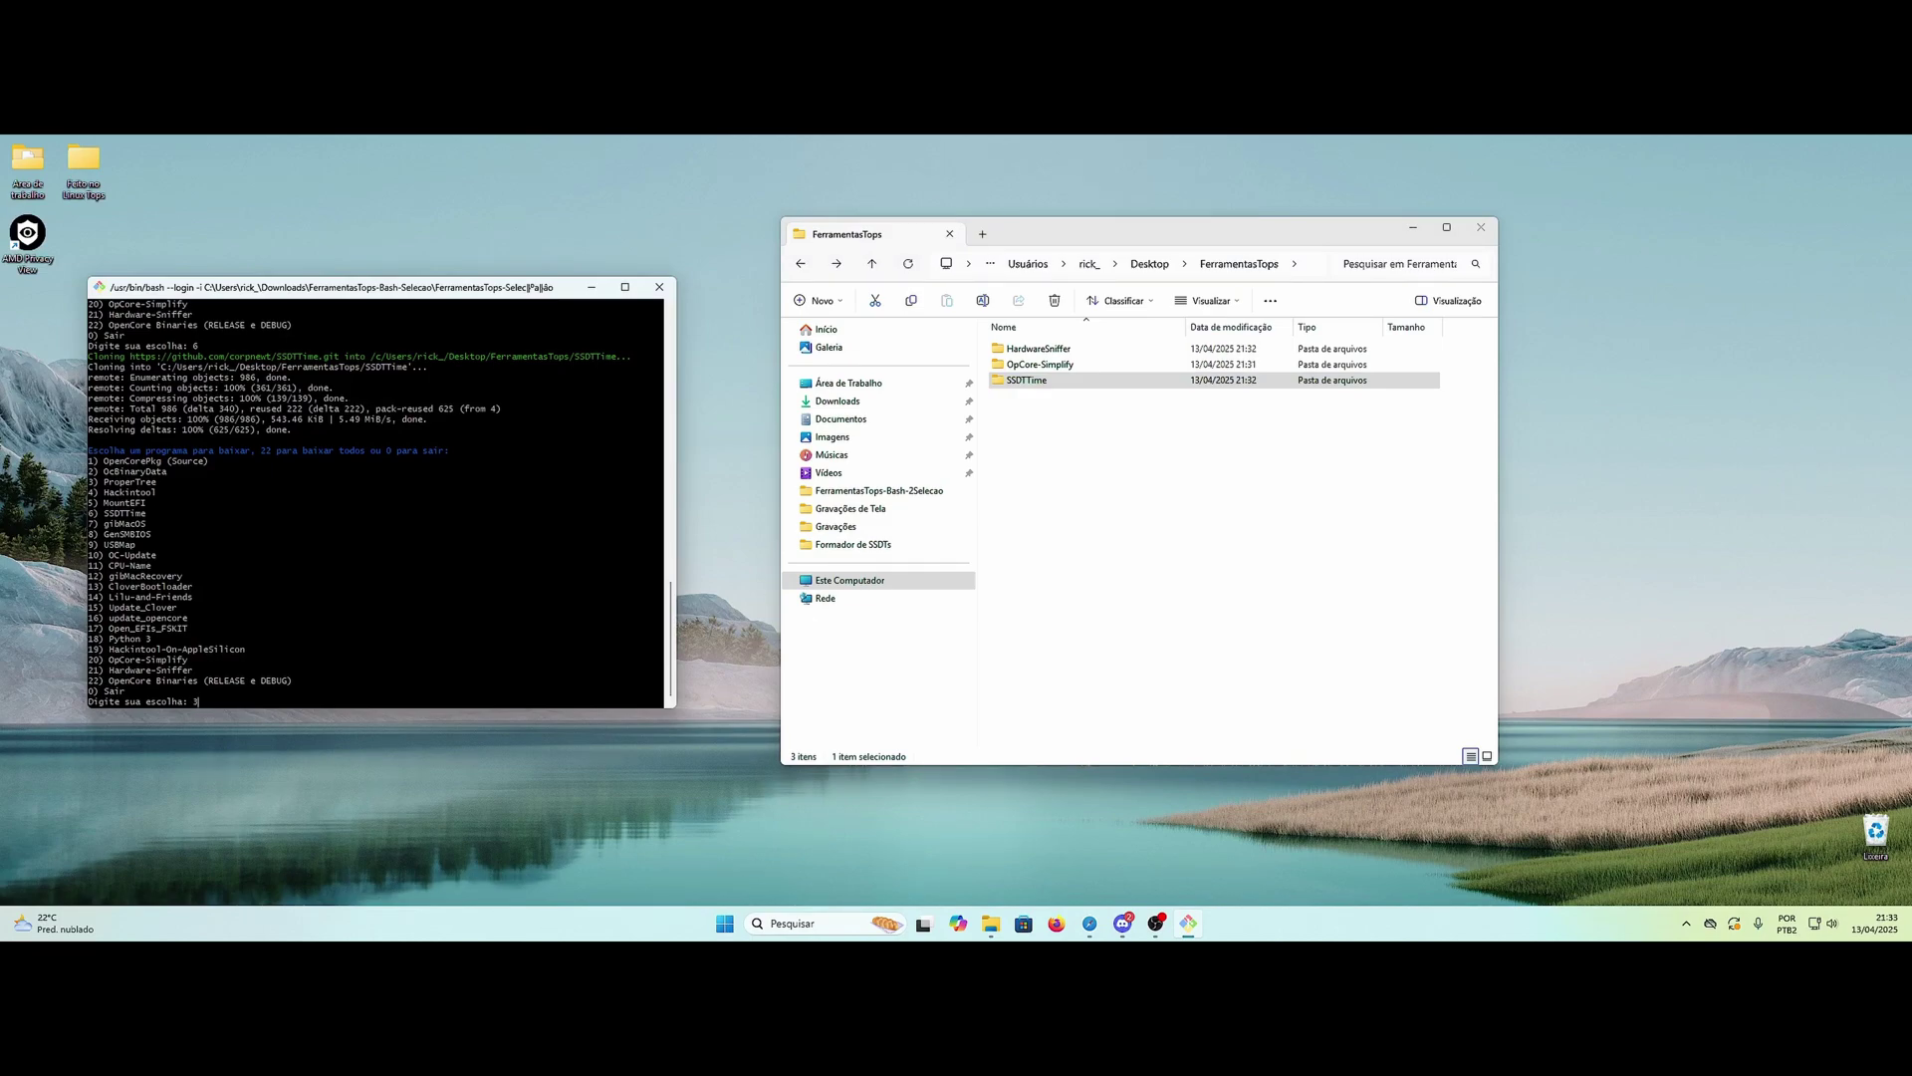
key("Return")
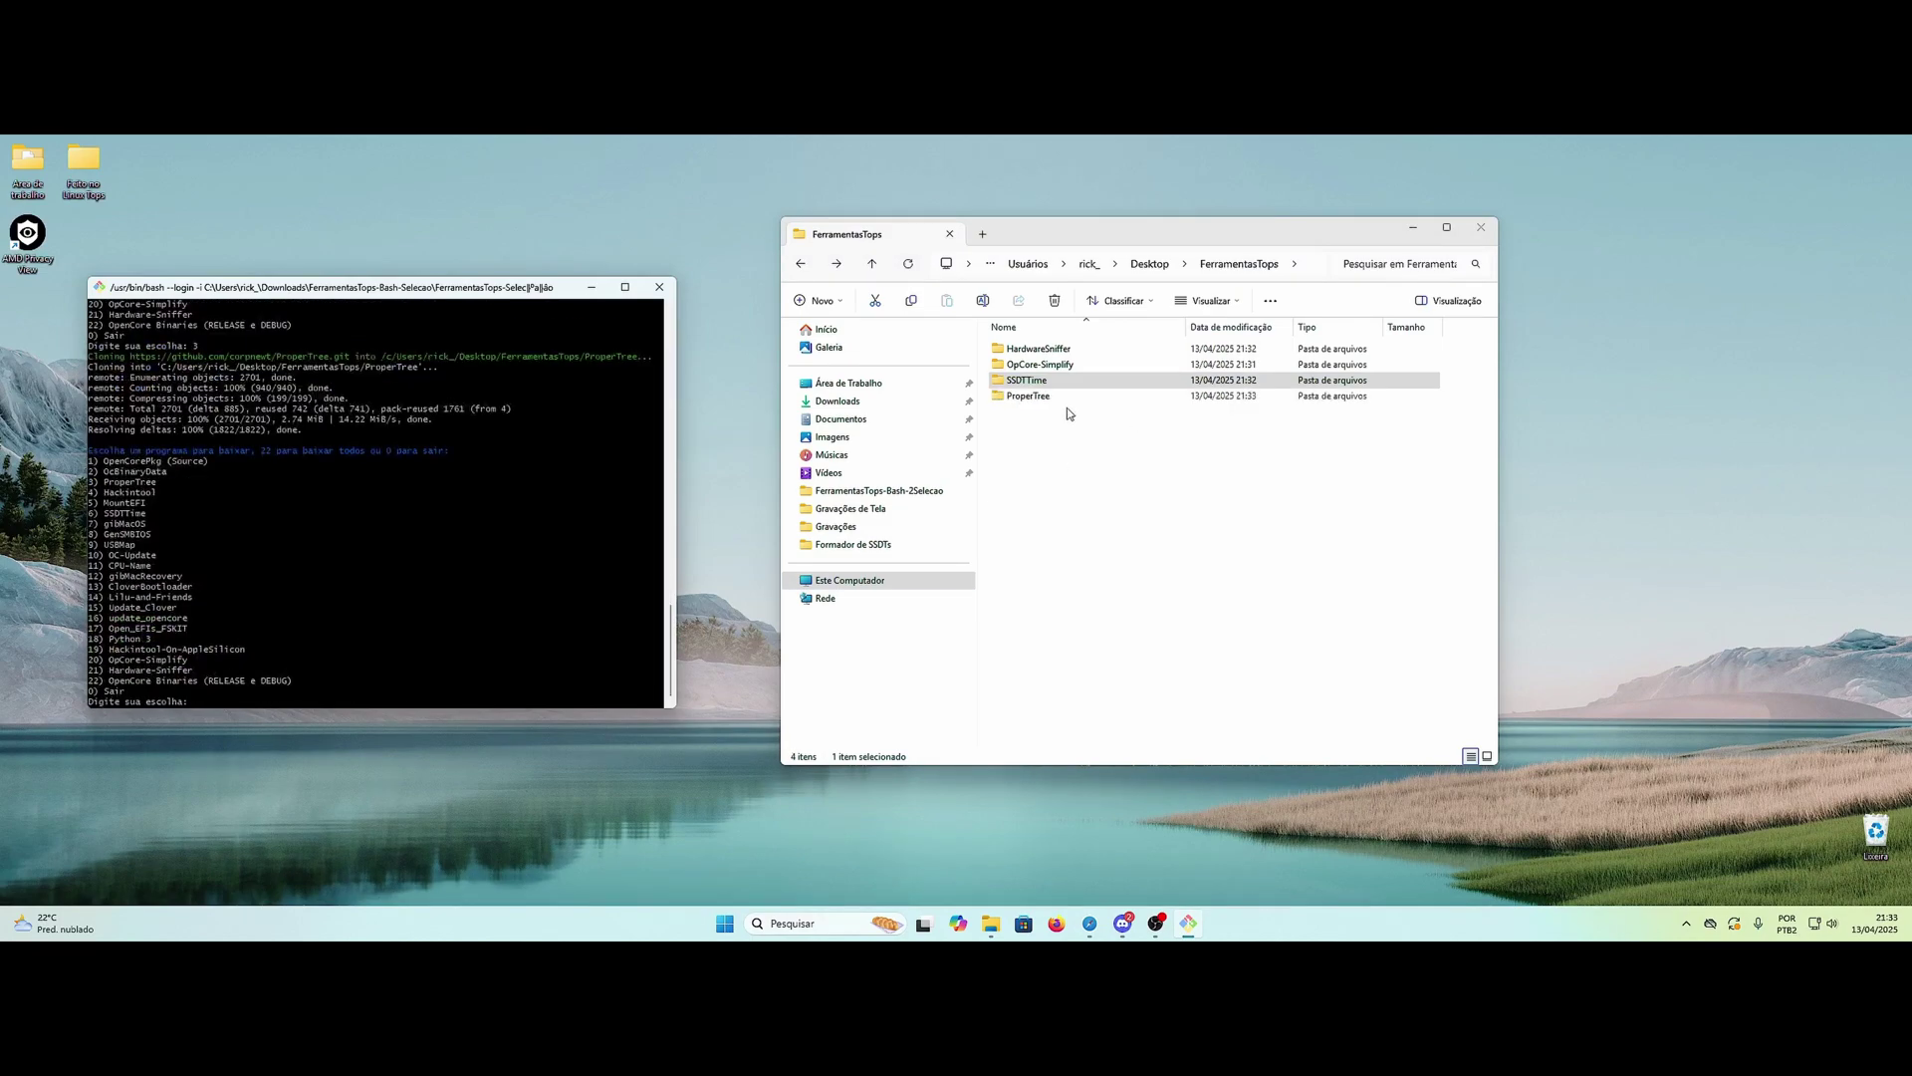
double_click(1036, 395)
left_click(803, 264)
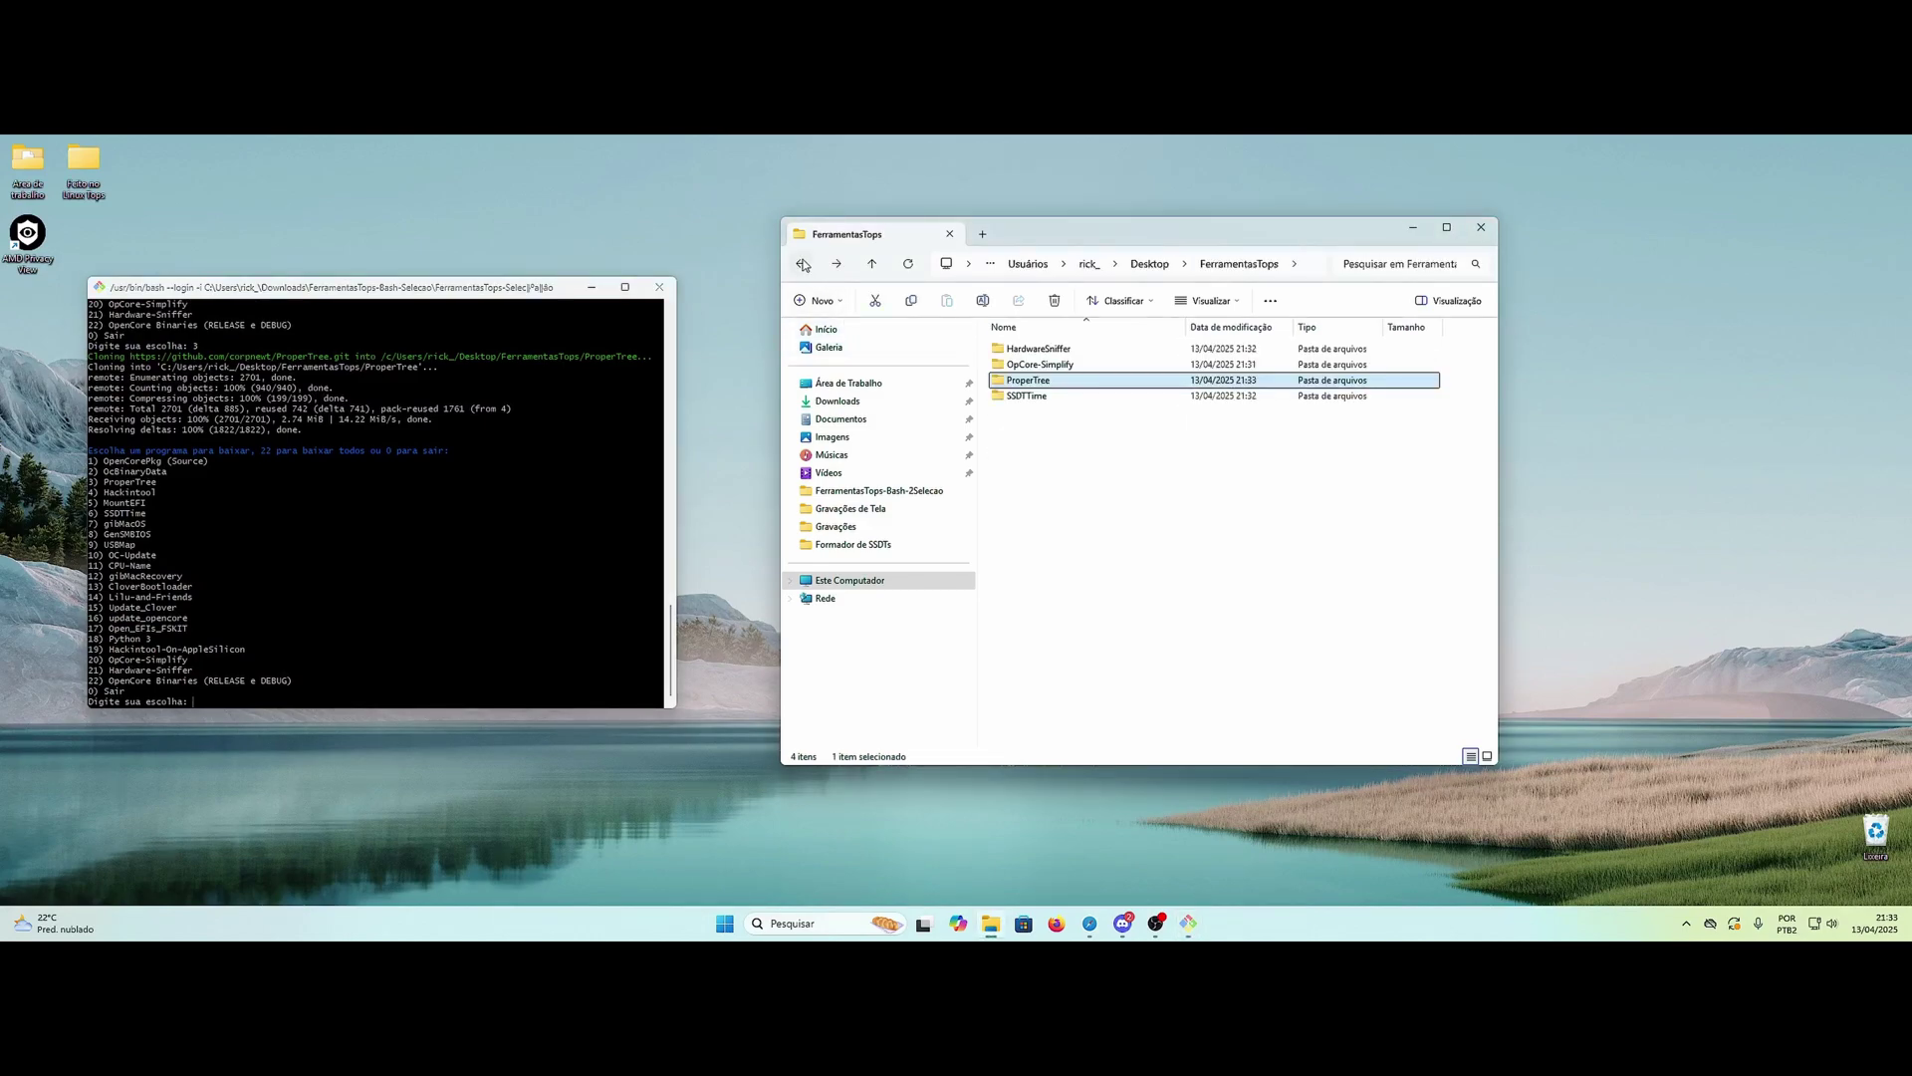
left_click(1273, 520)
Step: Recheck HardwareSniffer's Results folder, then open the SSDTTime folder
double_click(1030, 348)
double_click(1020, 350)
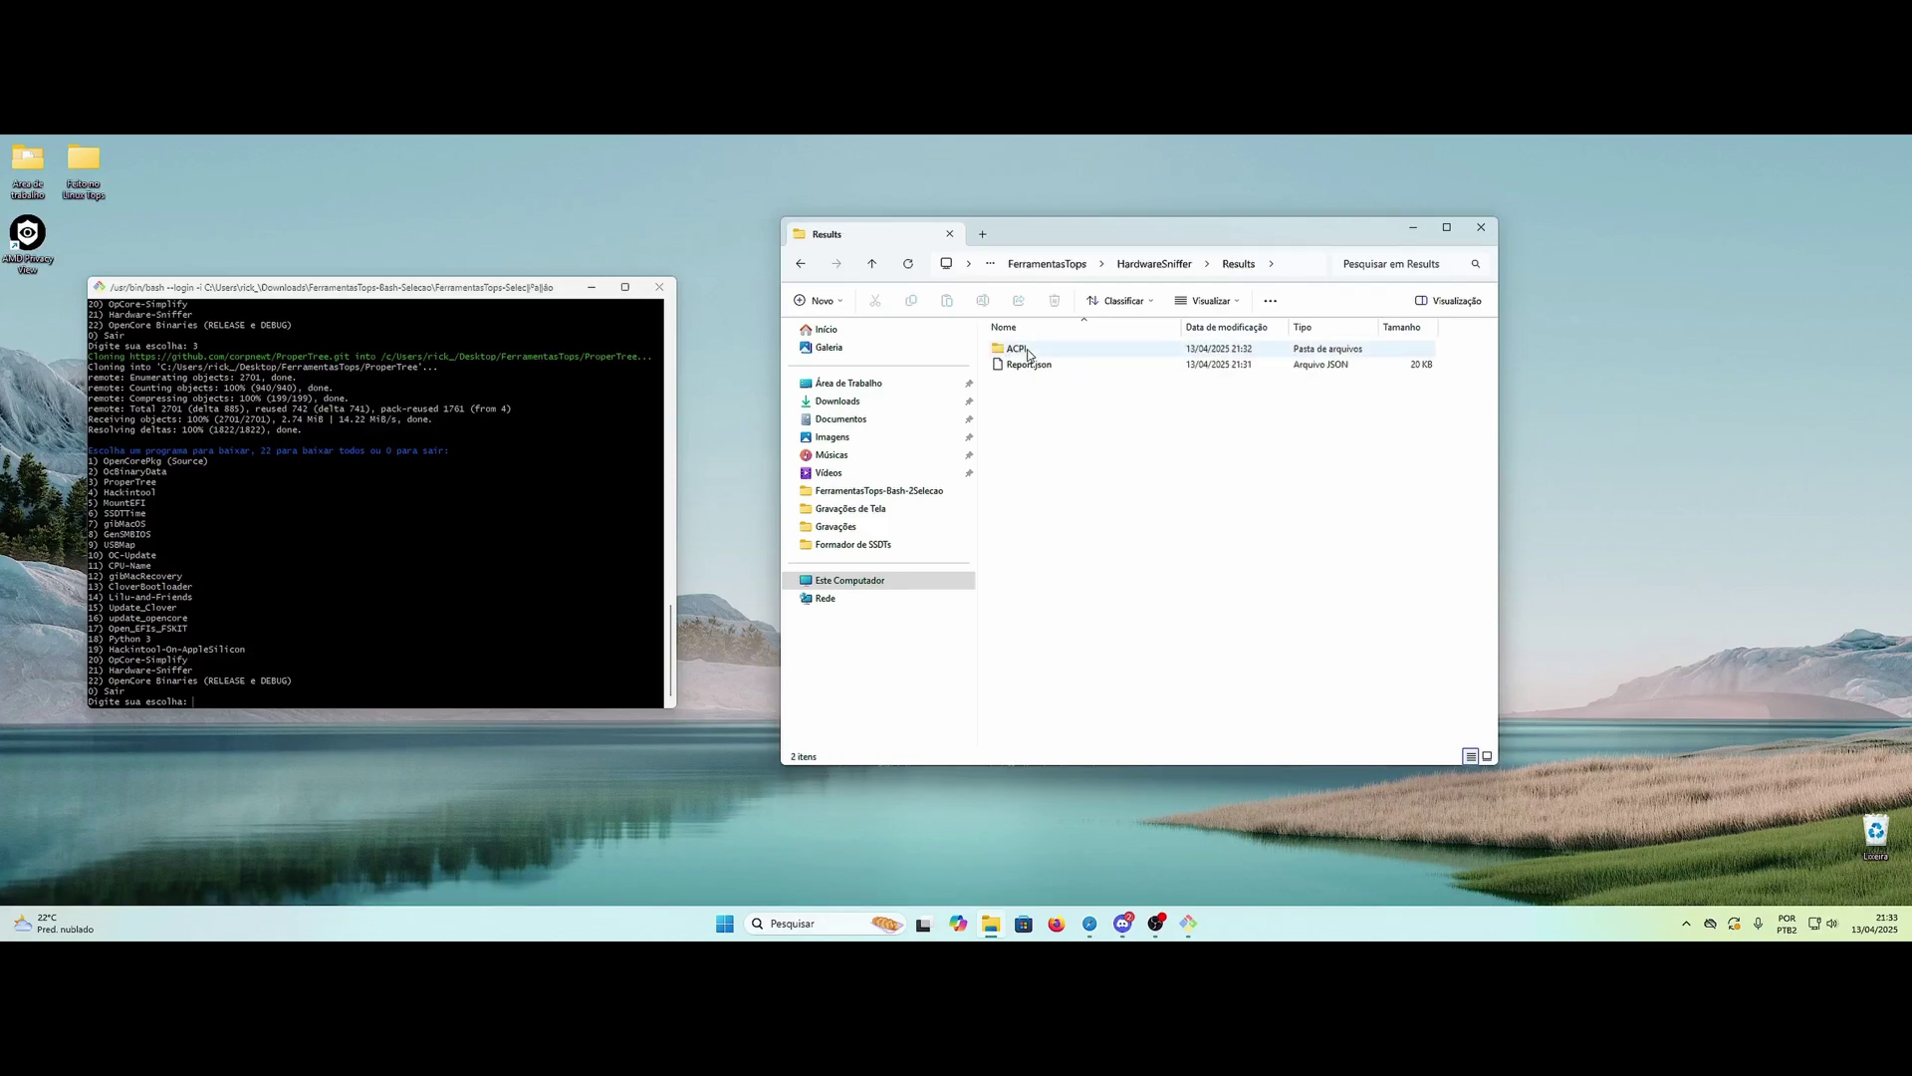
left_click(800, 263)
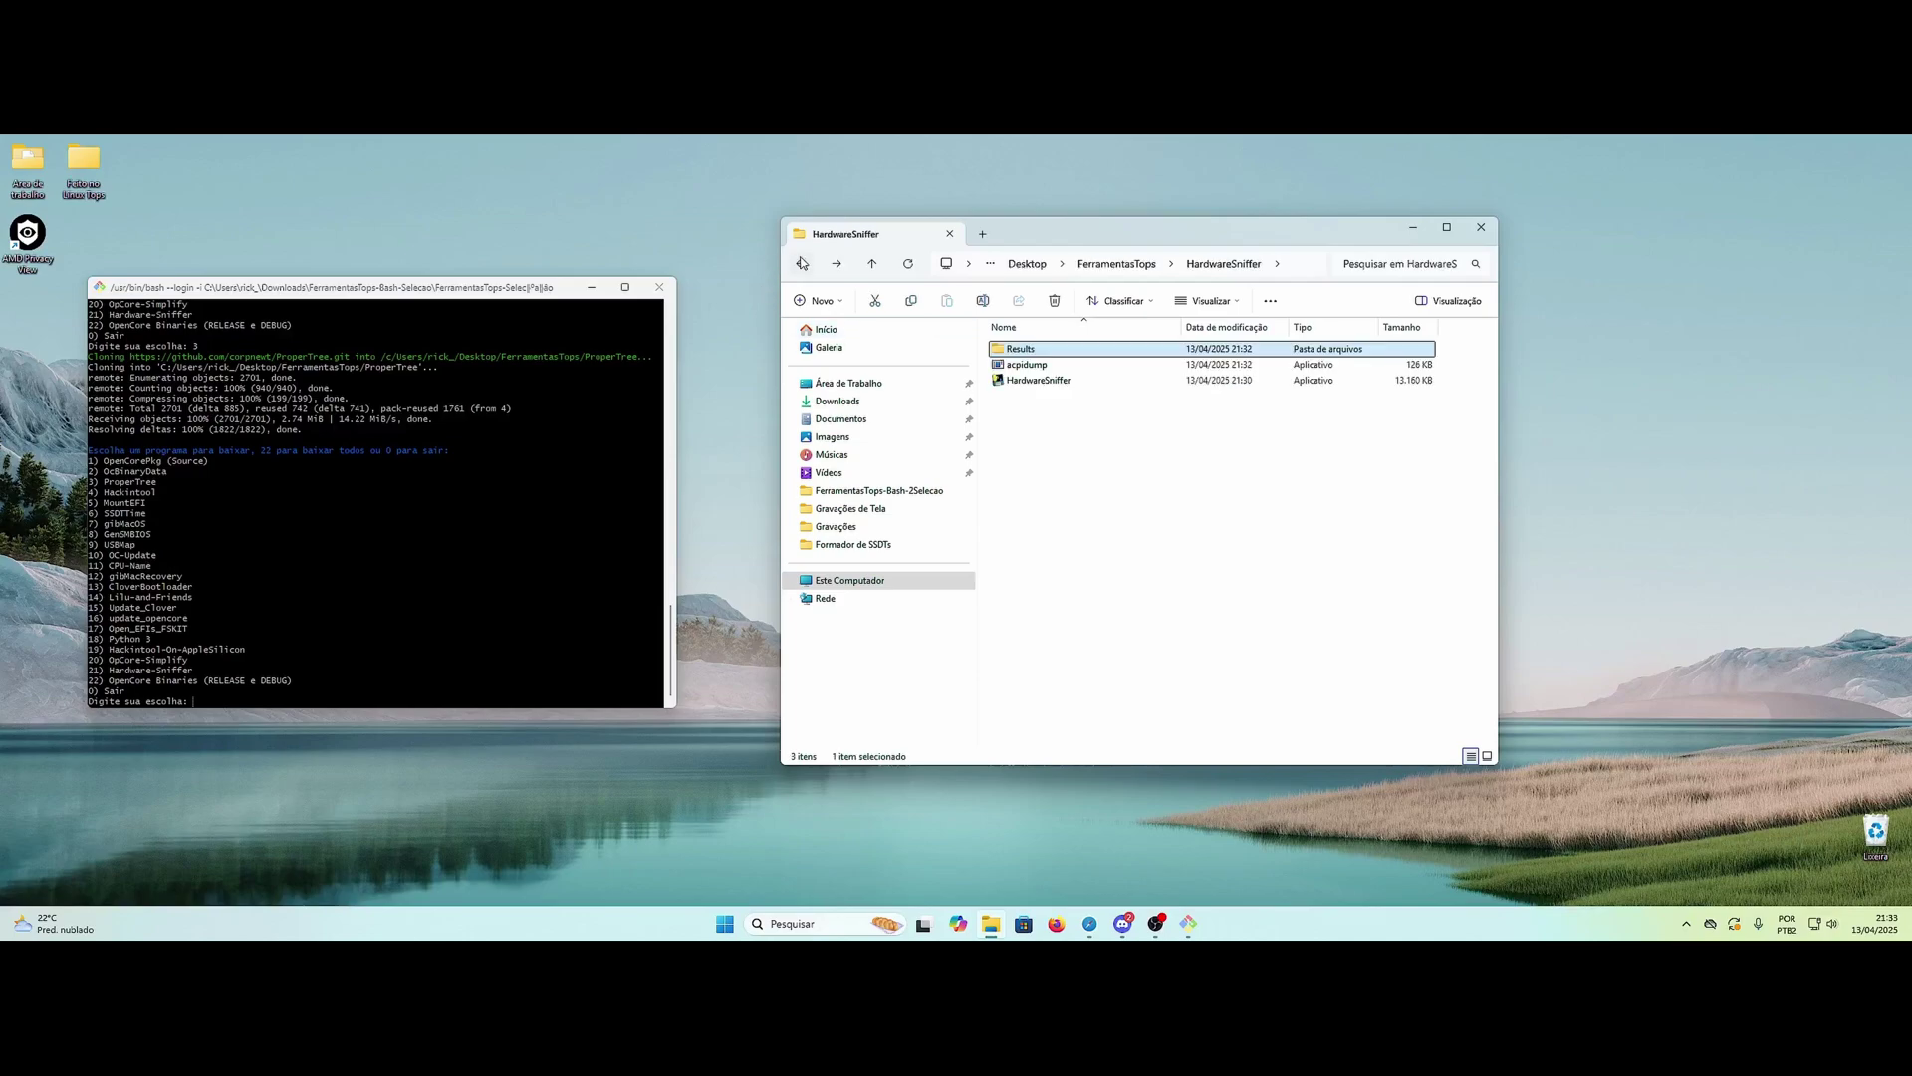
left_click(799, 263)
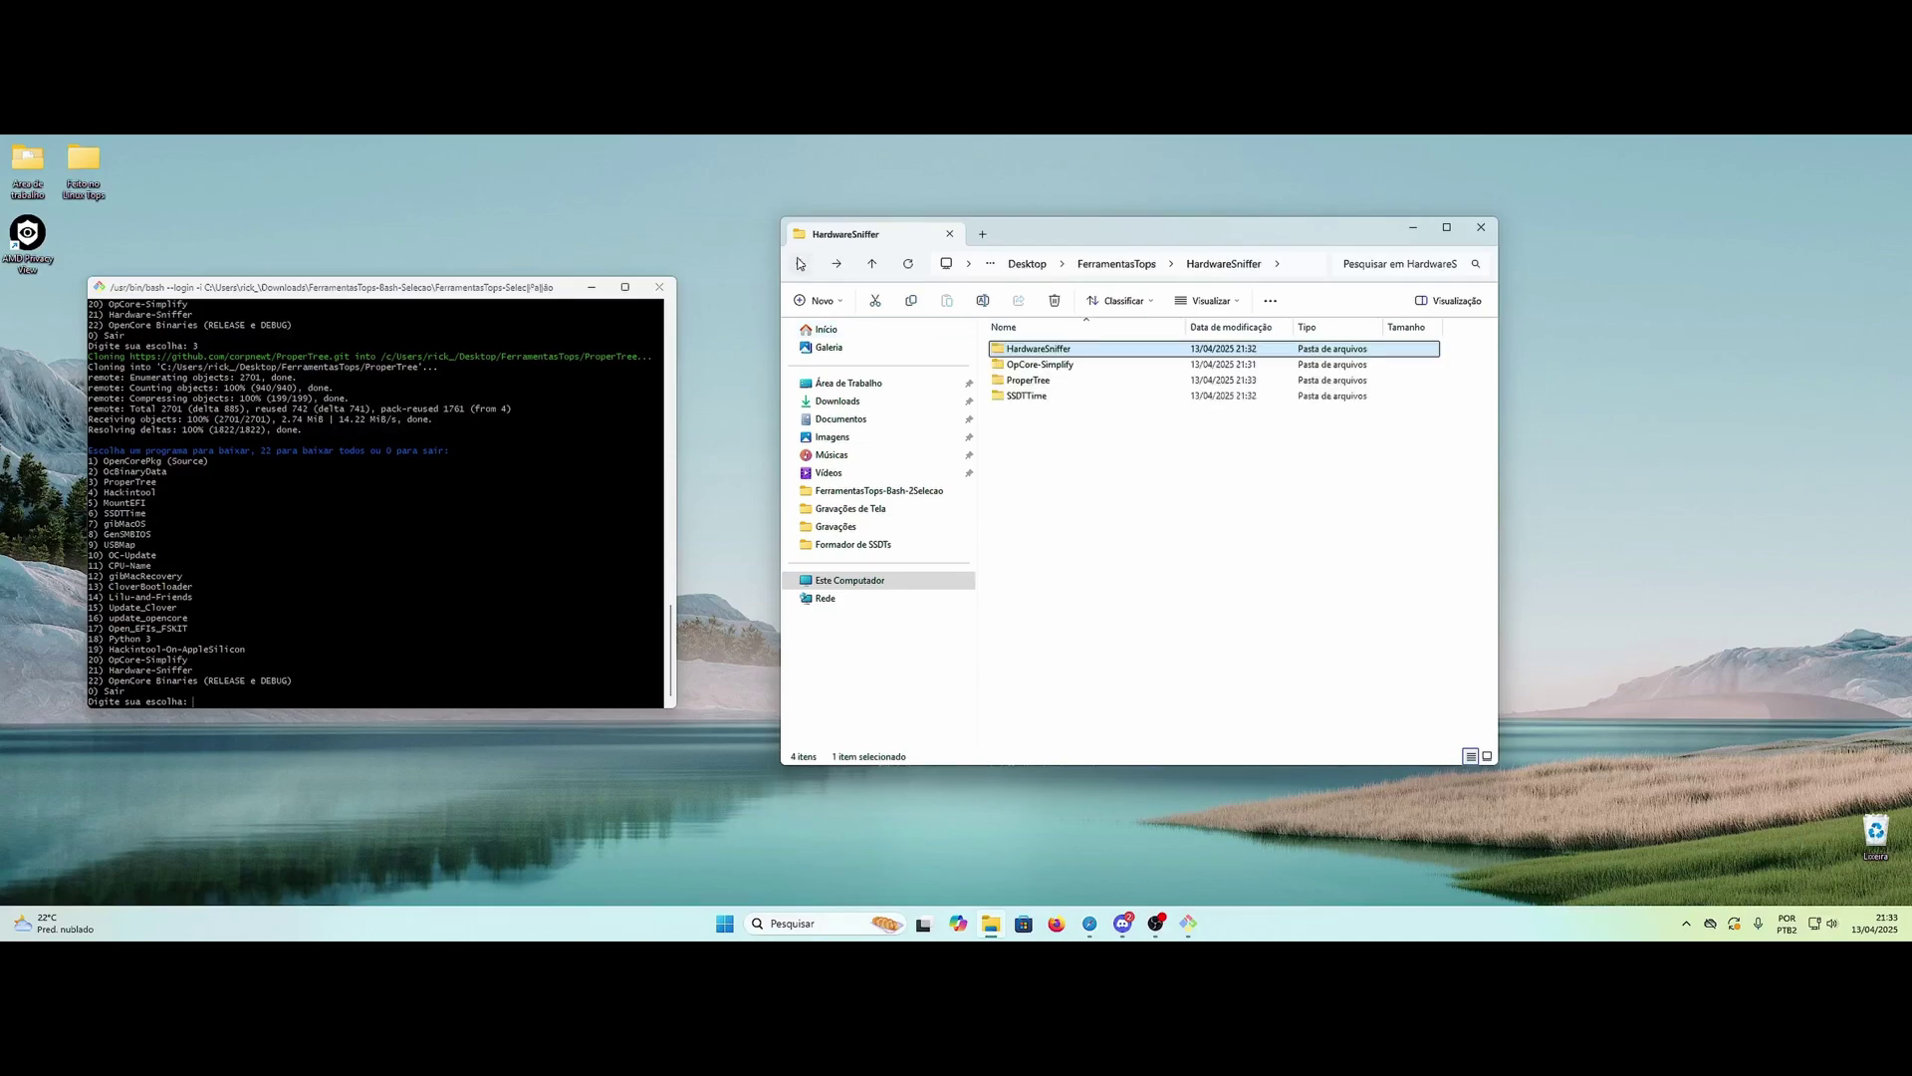
left_click(1030, 397)
double_click(1030, 398)
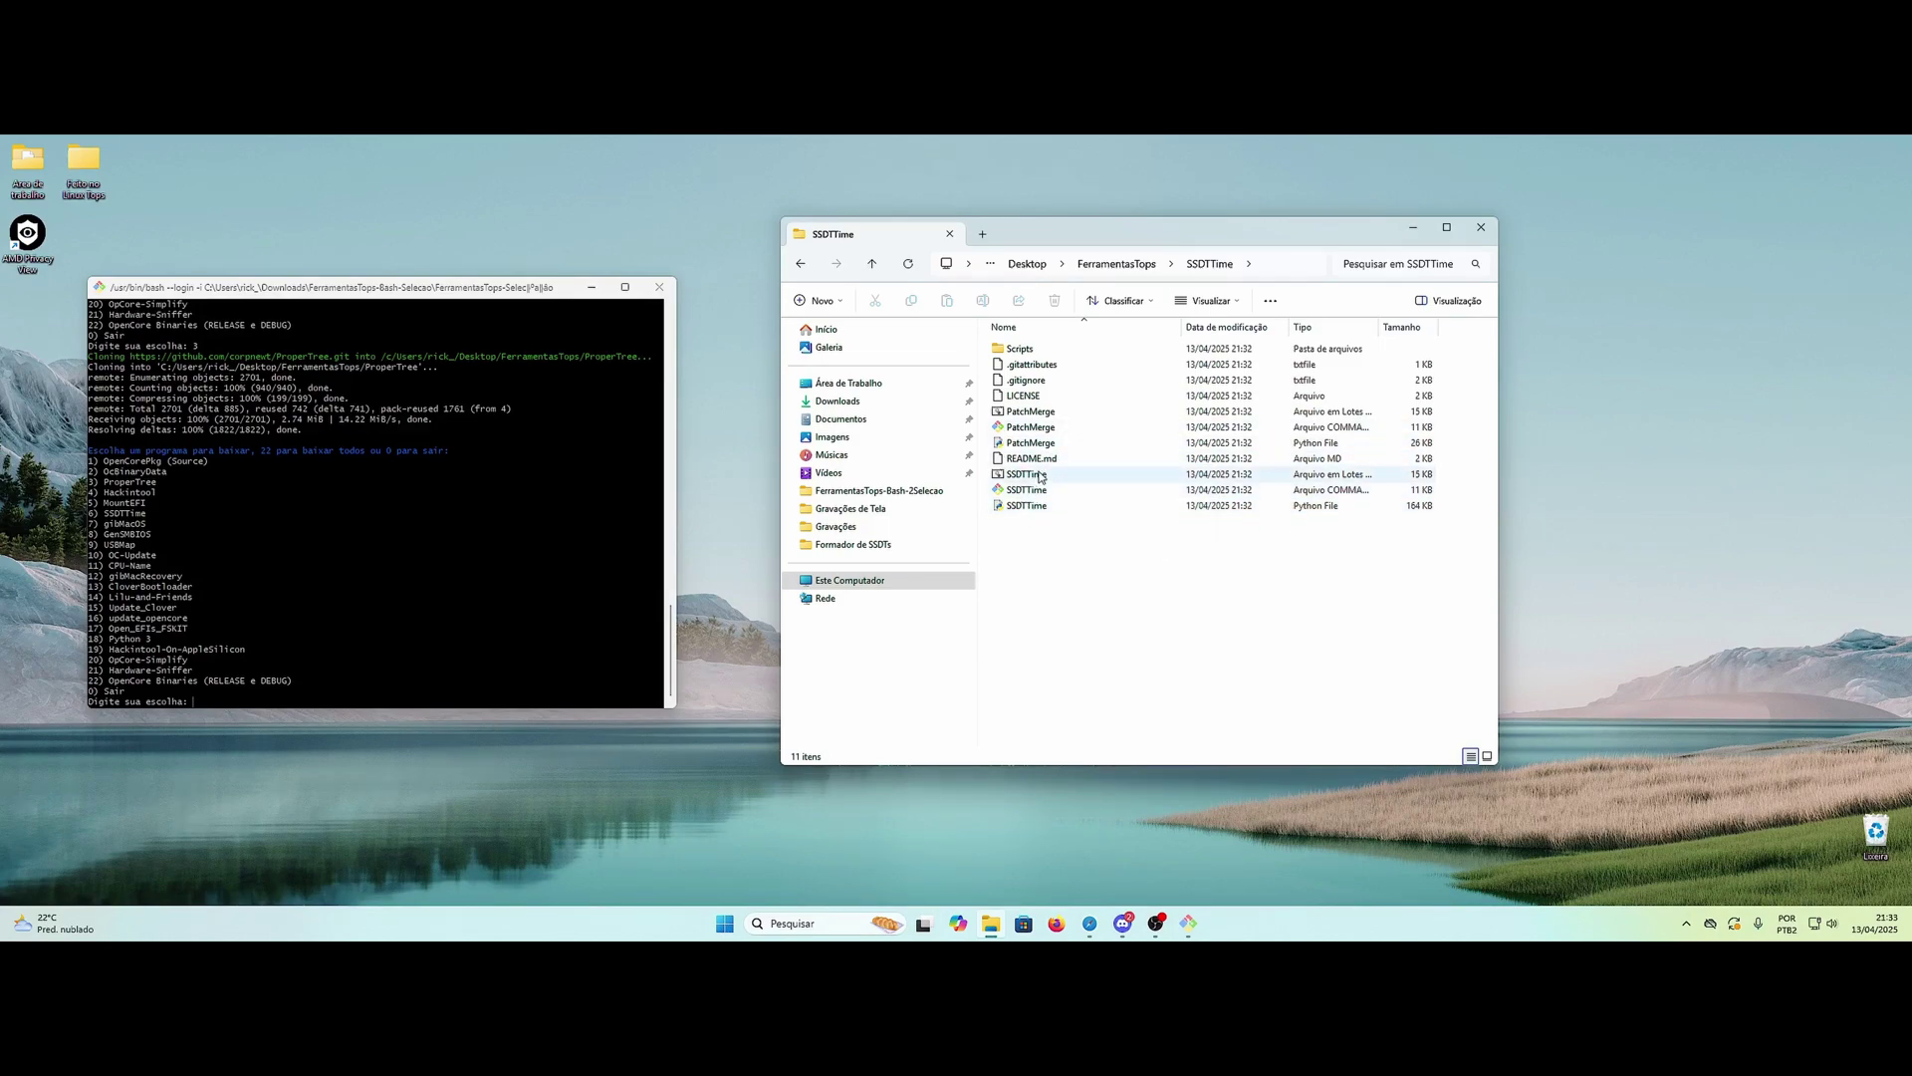
Step: Launch SSDTTime.py and arrange its window beside the SSDTTime folder
double_click(1025, 508)
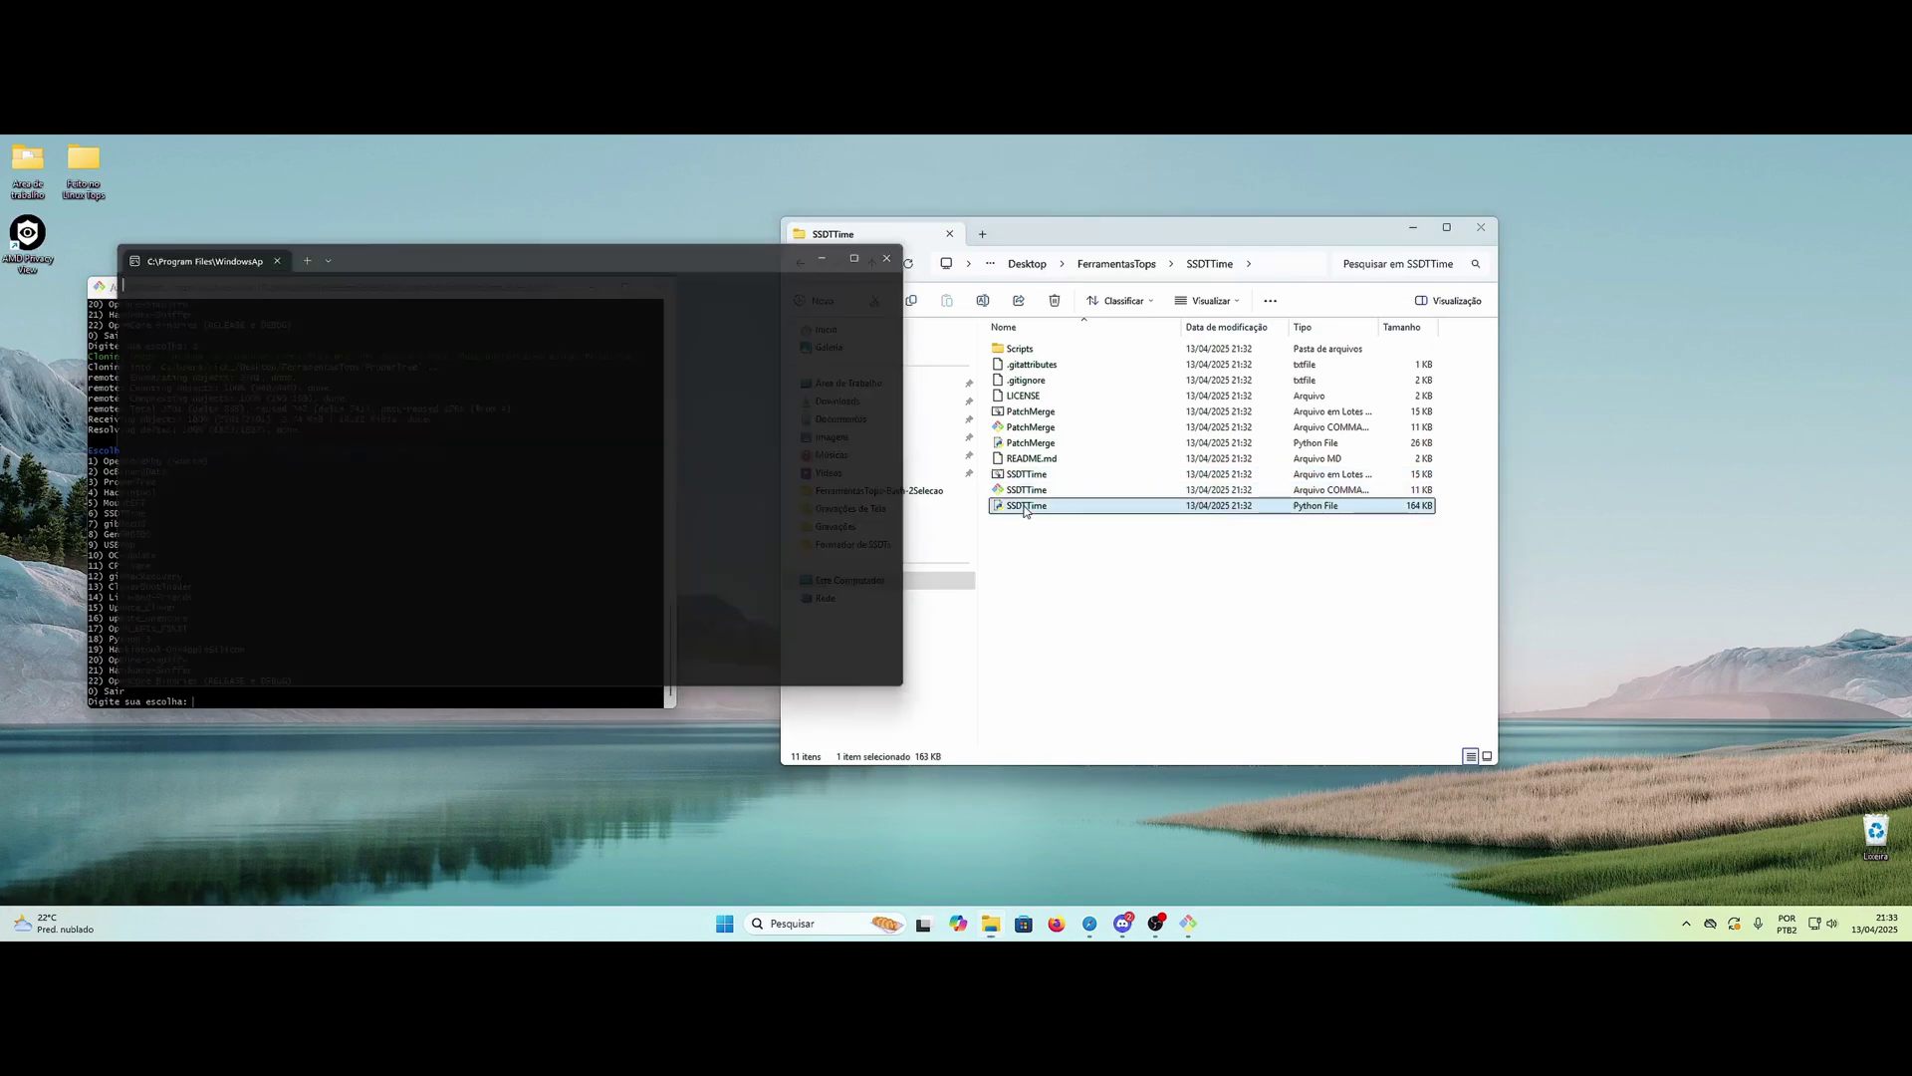
mouse_move(640, 256)
left_mouse_down()
mouse_move(649, 294)
mouse_move(642, 254)
left_mouse_up()
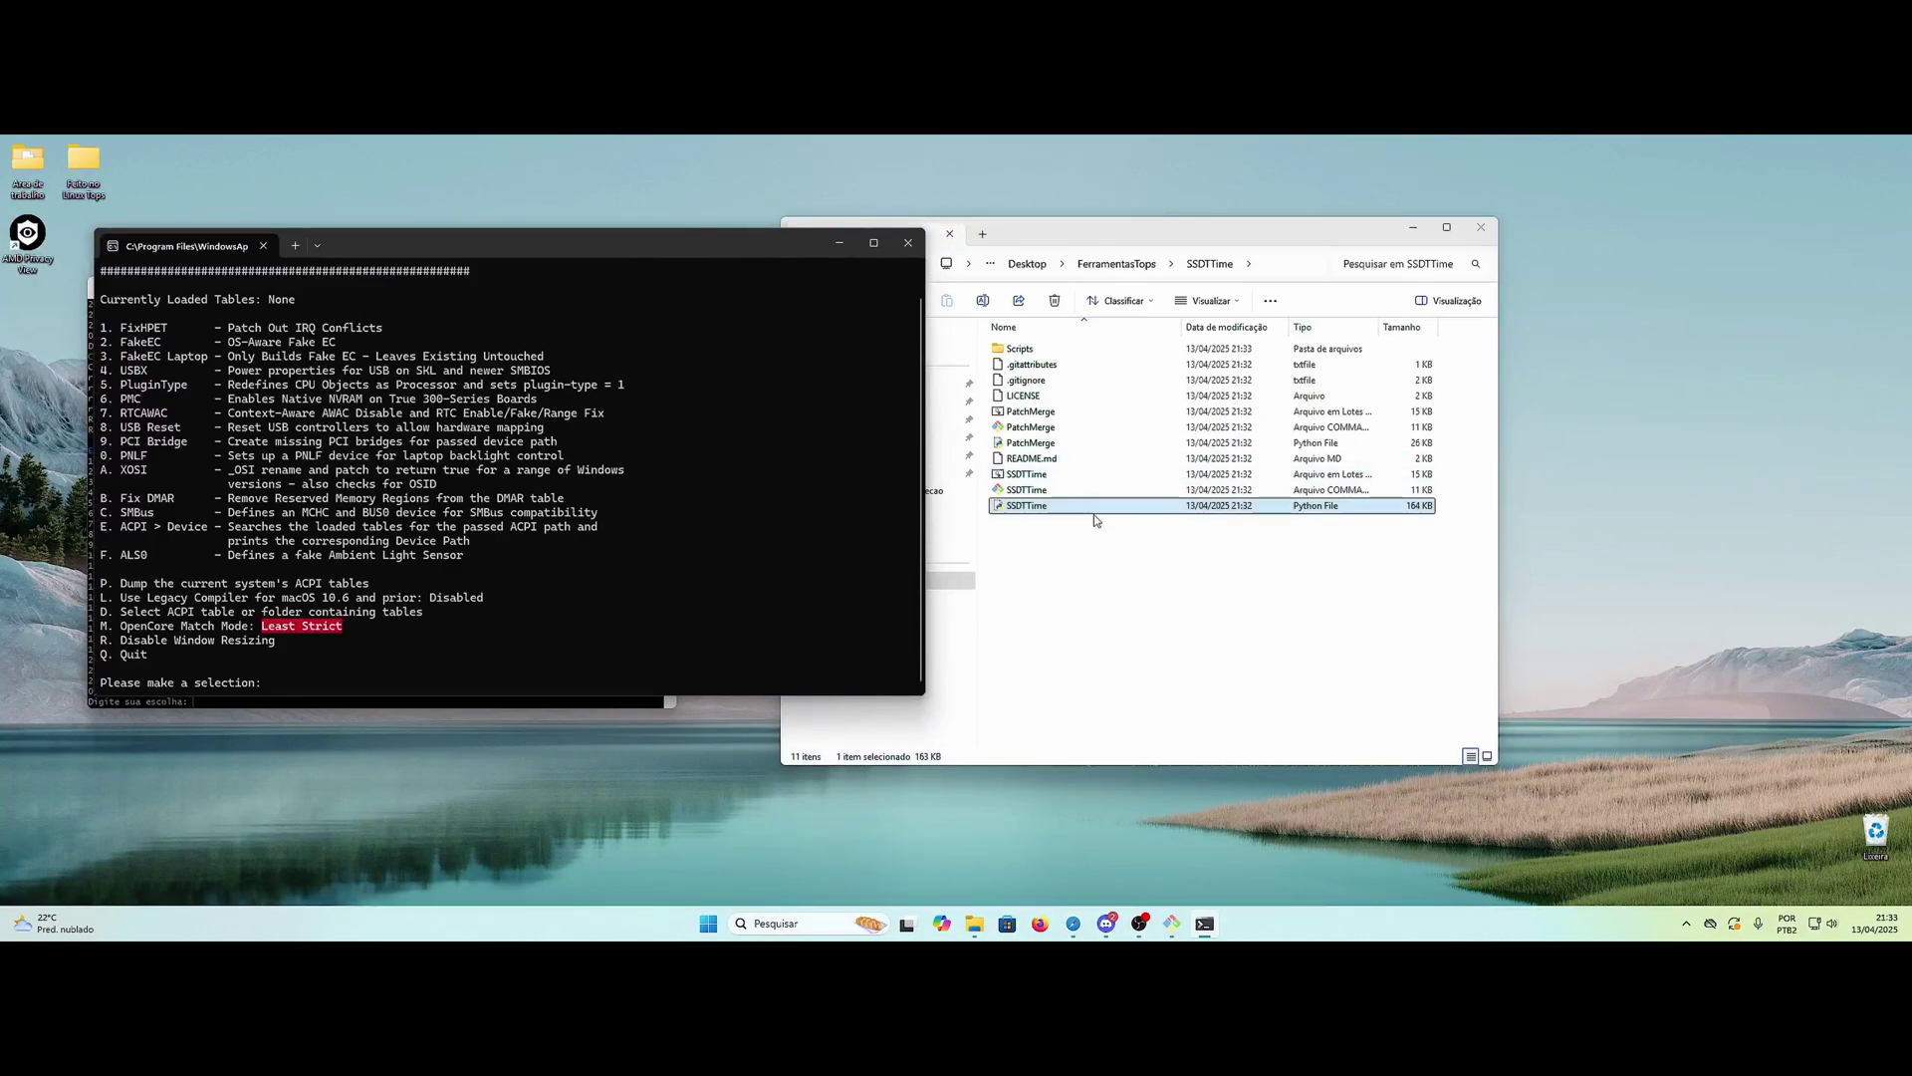
left_click(1034, 475)
left_click_drag(625, 255, 564, 249)
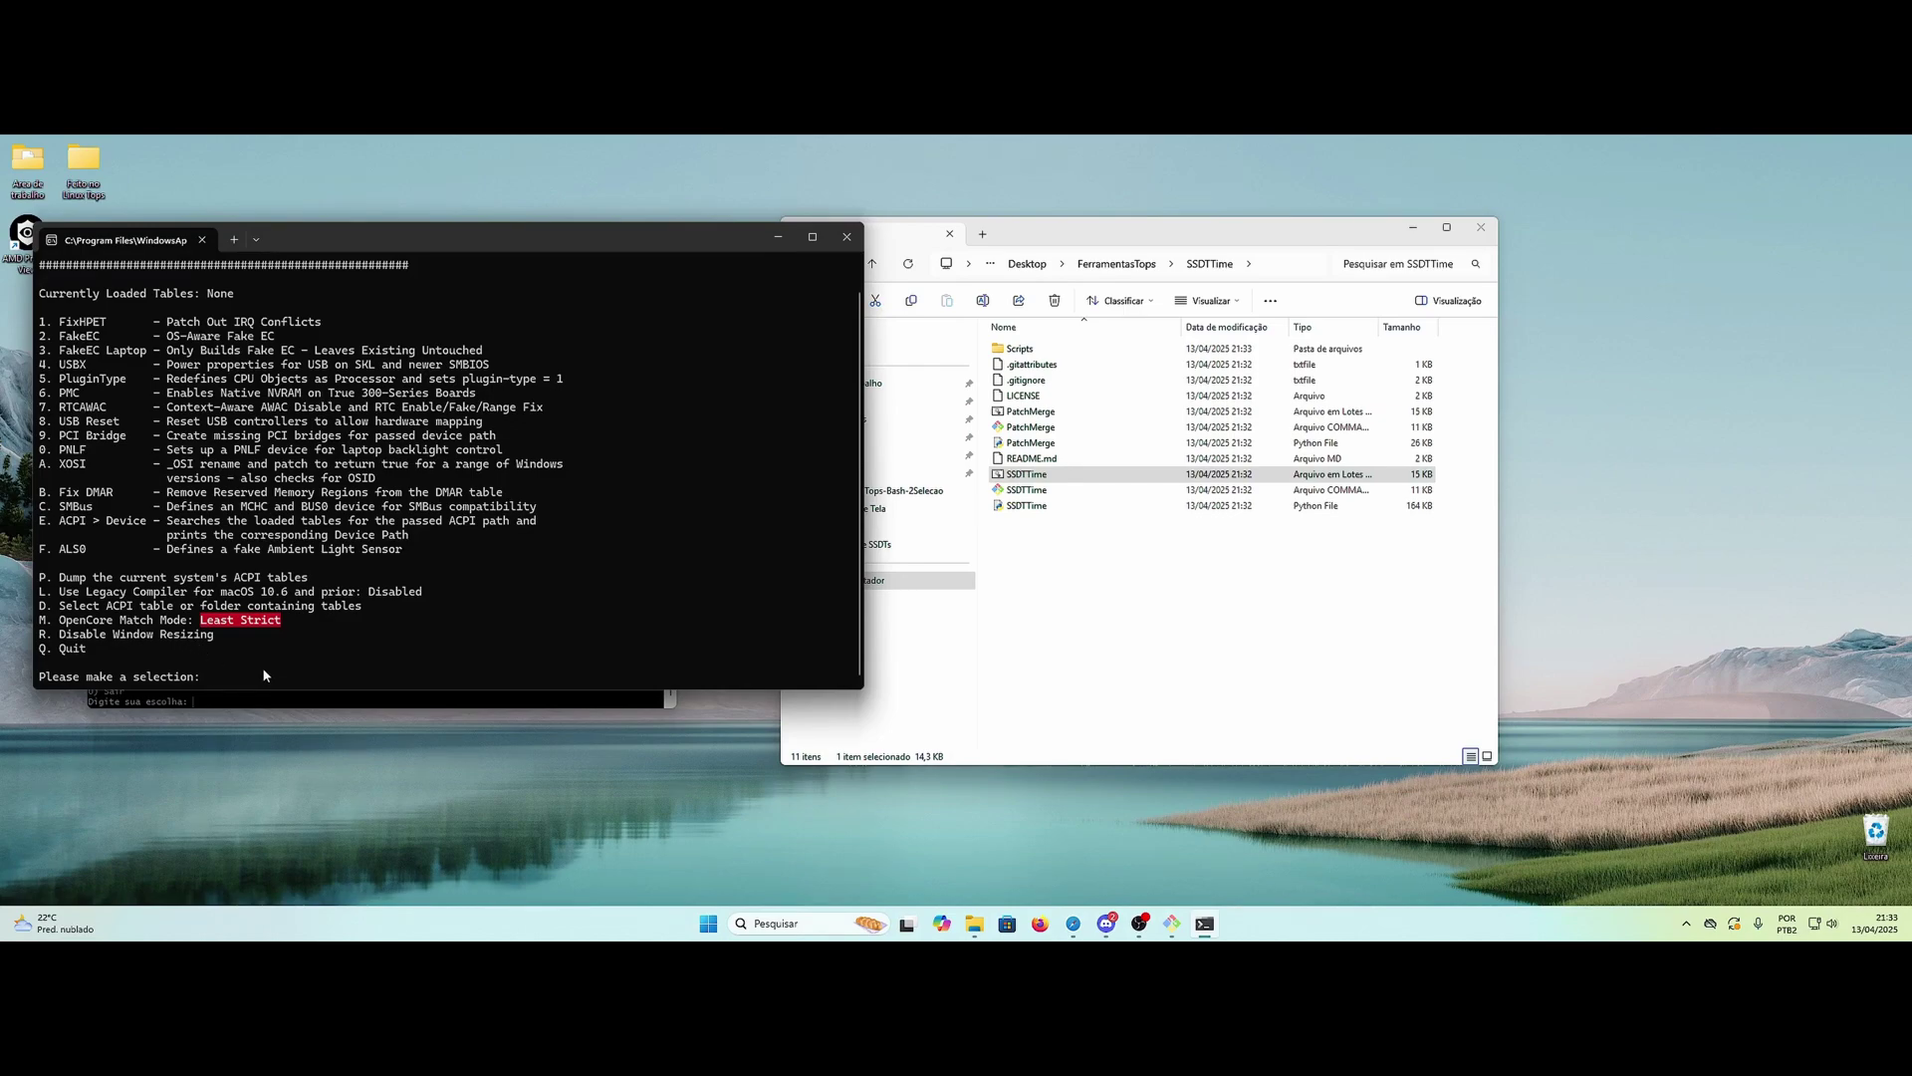
left_click_drag(459, 243, 509, 249)
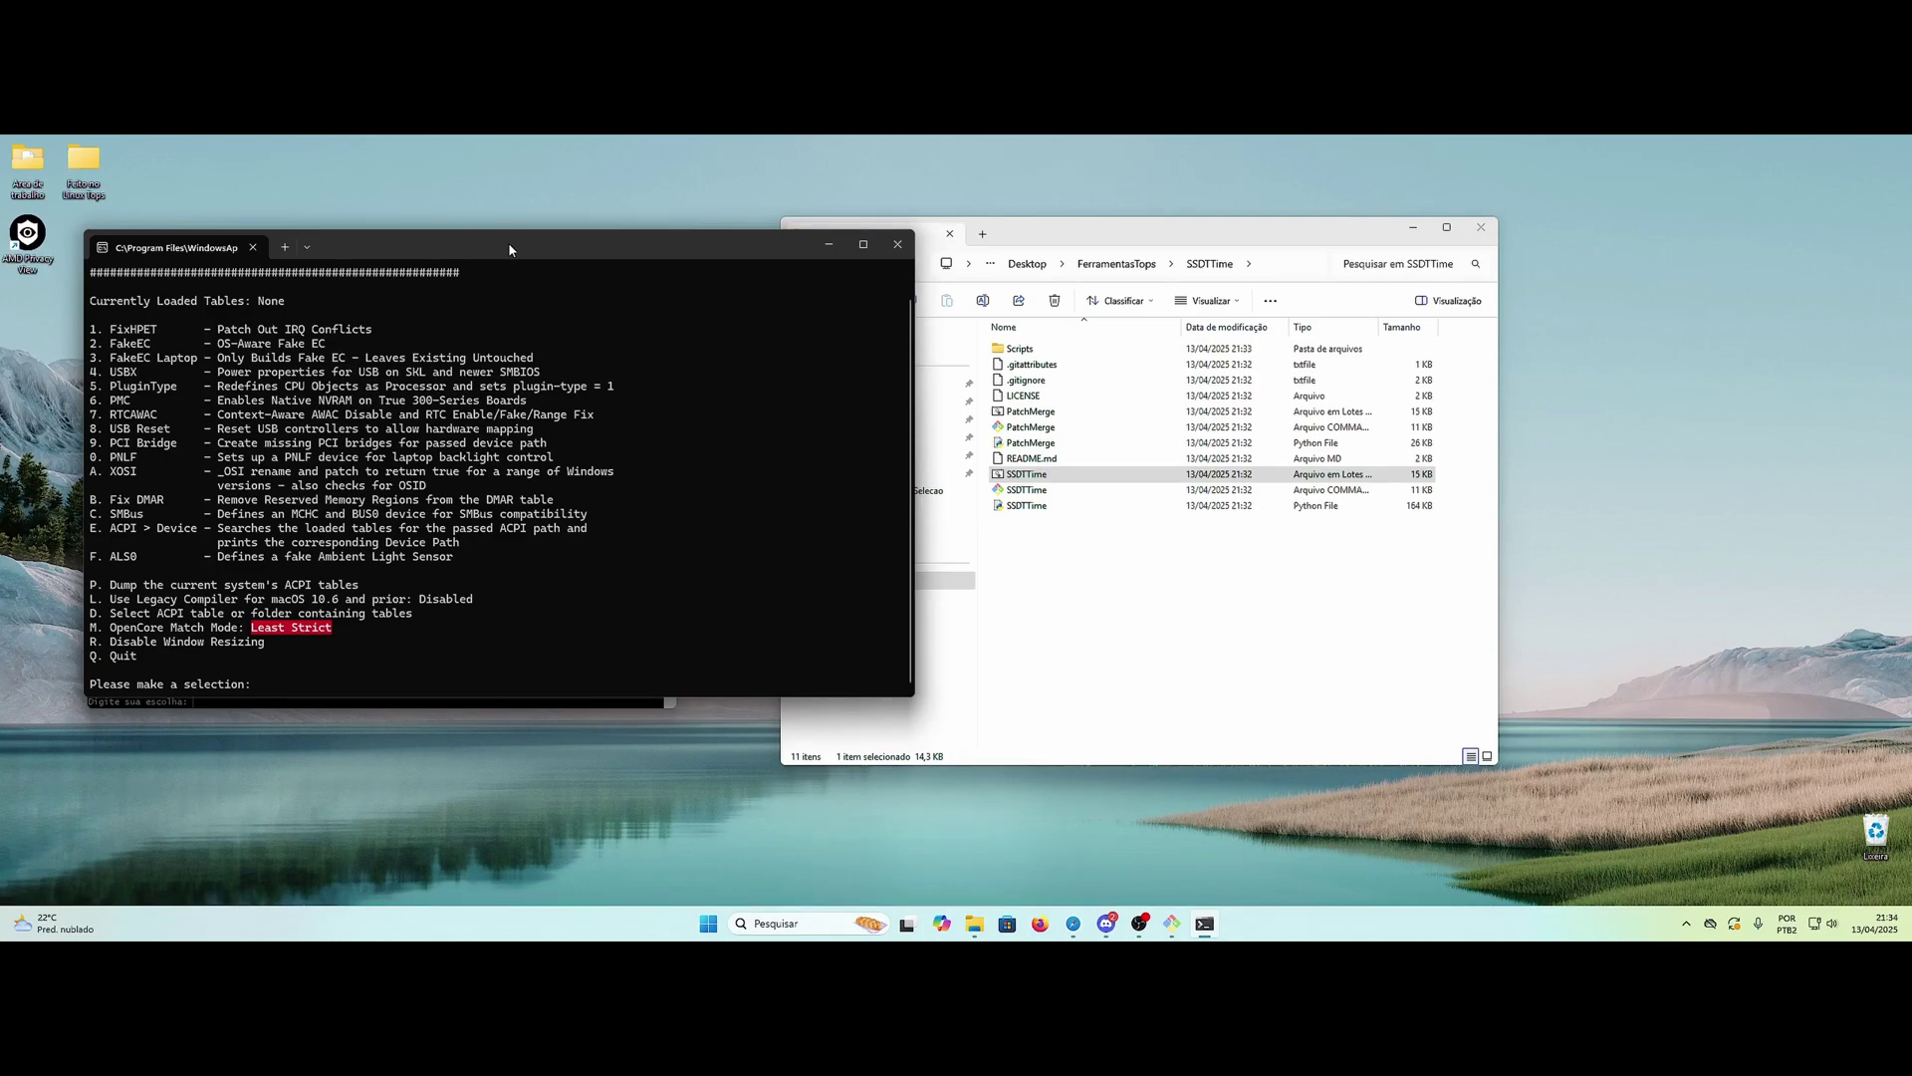
left_click_drag(509, 249, 529, 253)
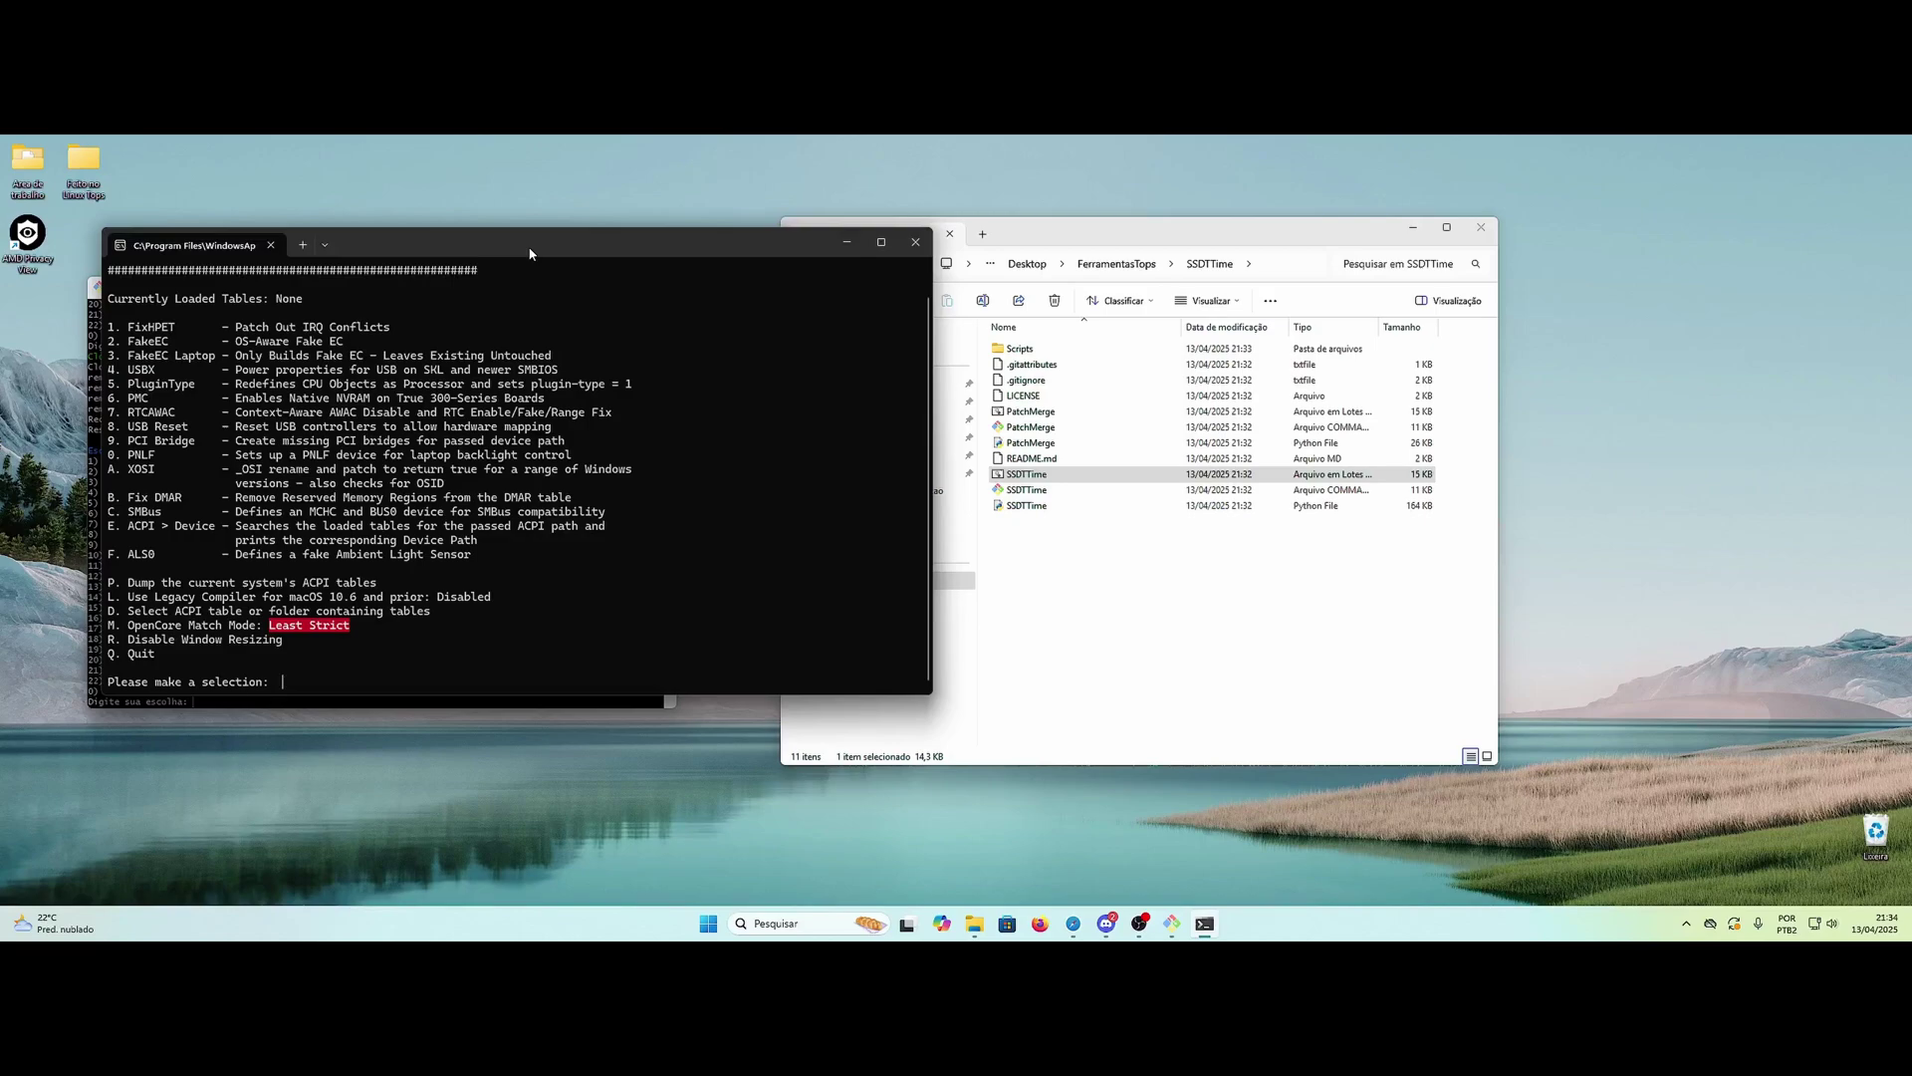
left_click_drag(522, 249, 509, 228)
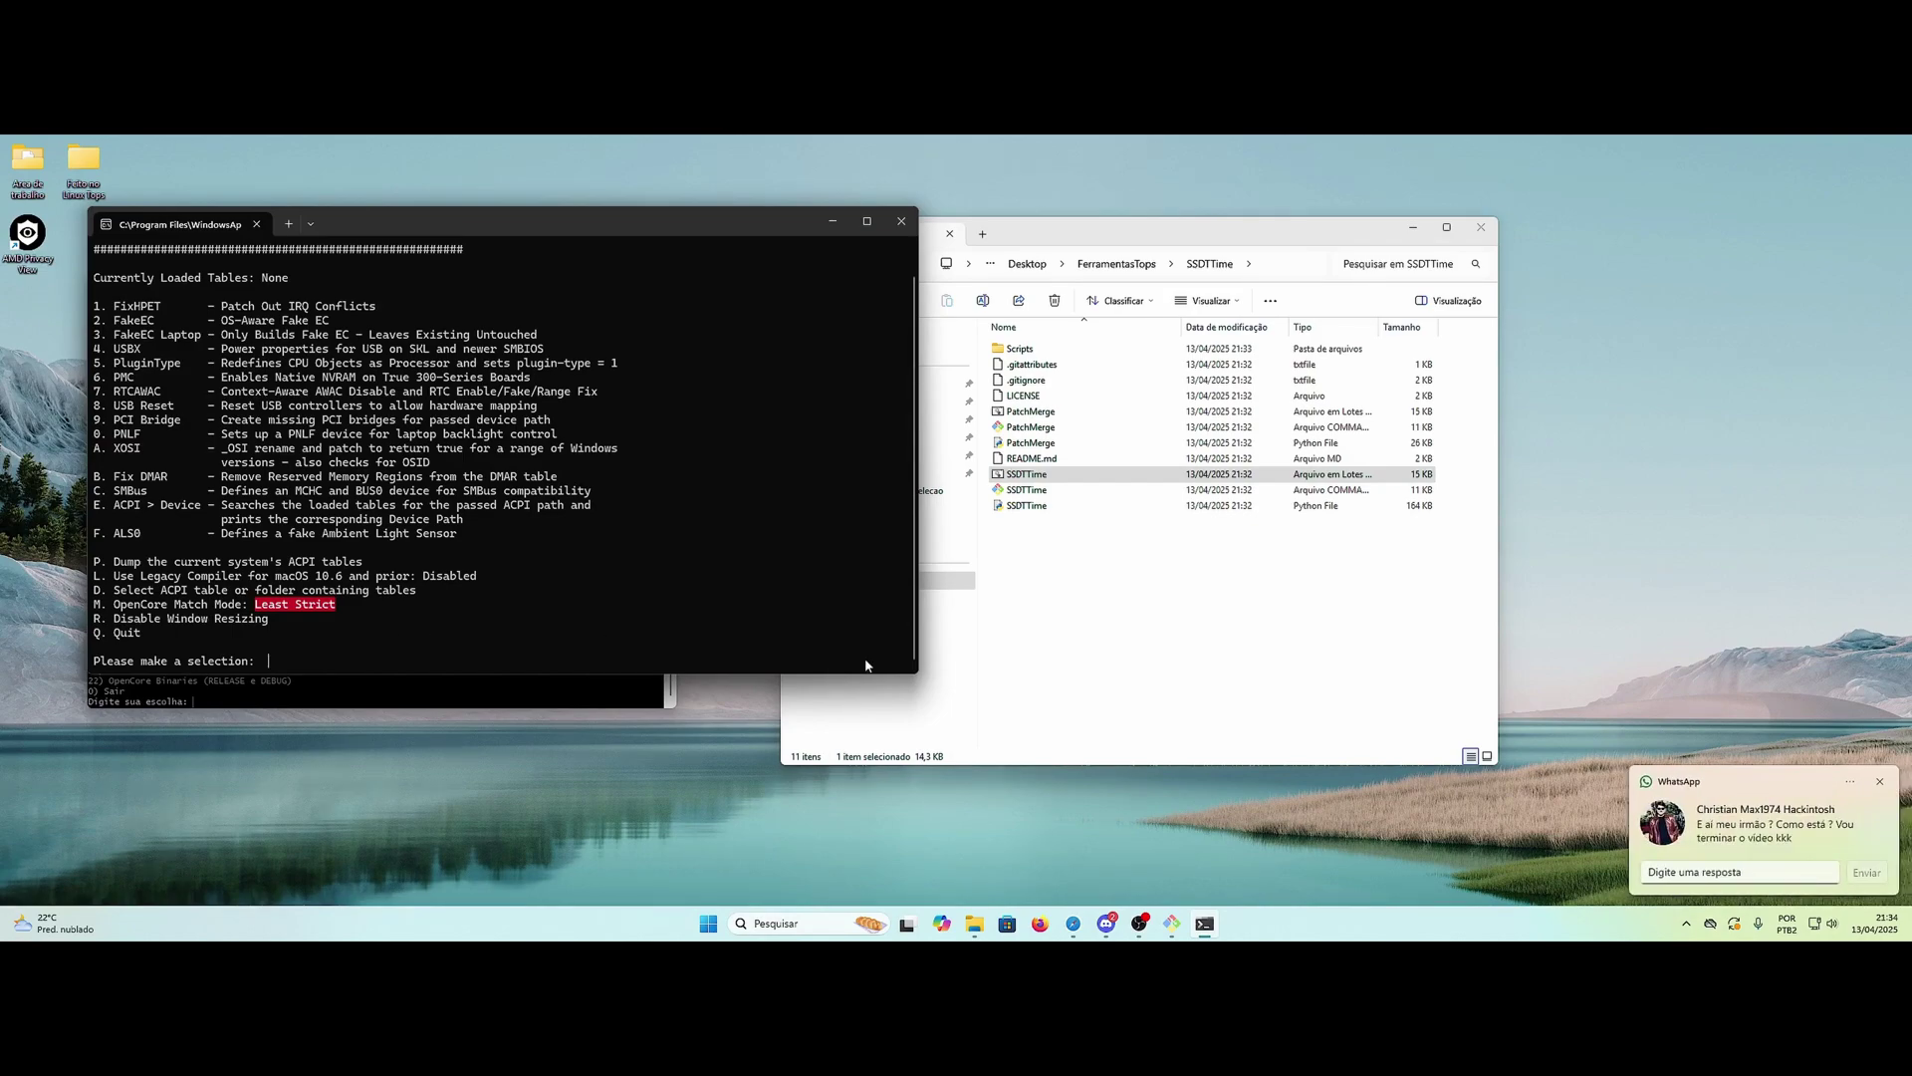
Step: Dump the system's ACPI tables with SSDTTime option P
left_click(1878, 783)
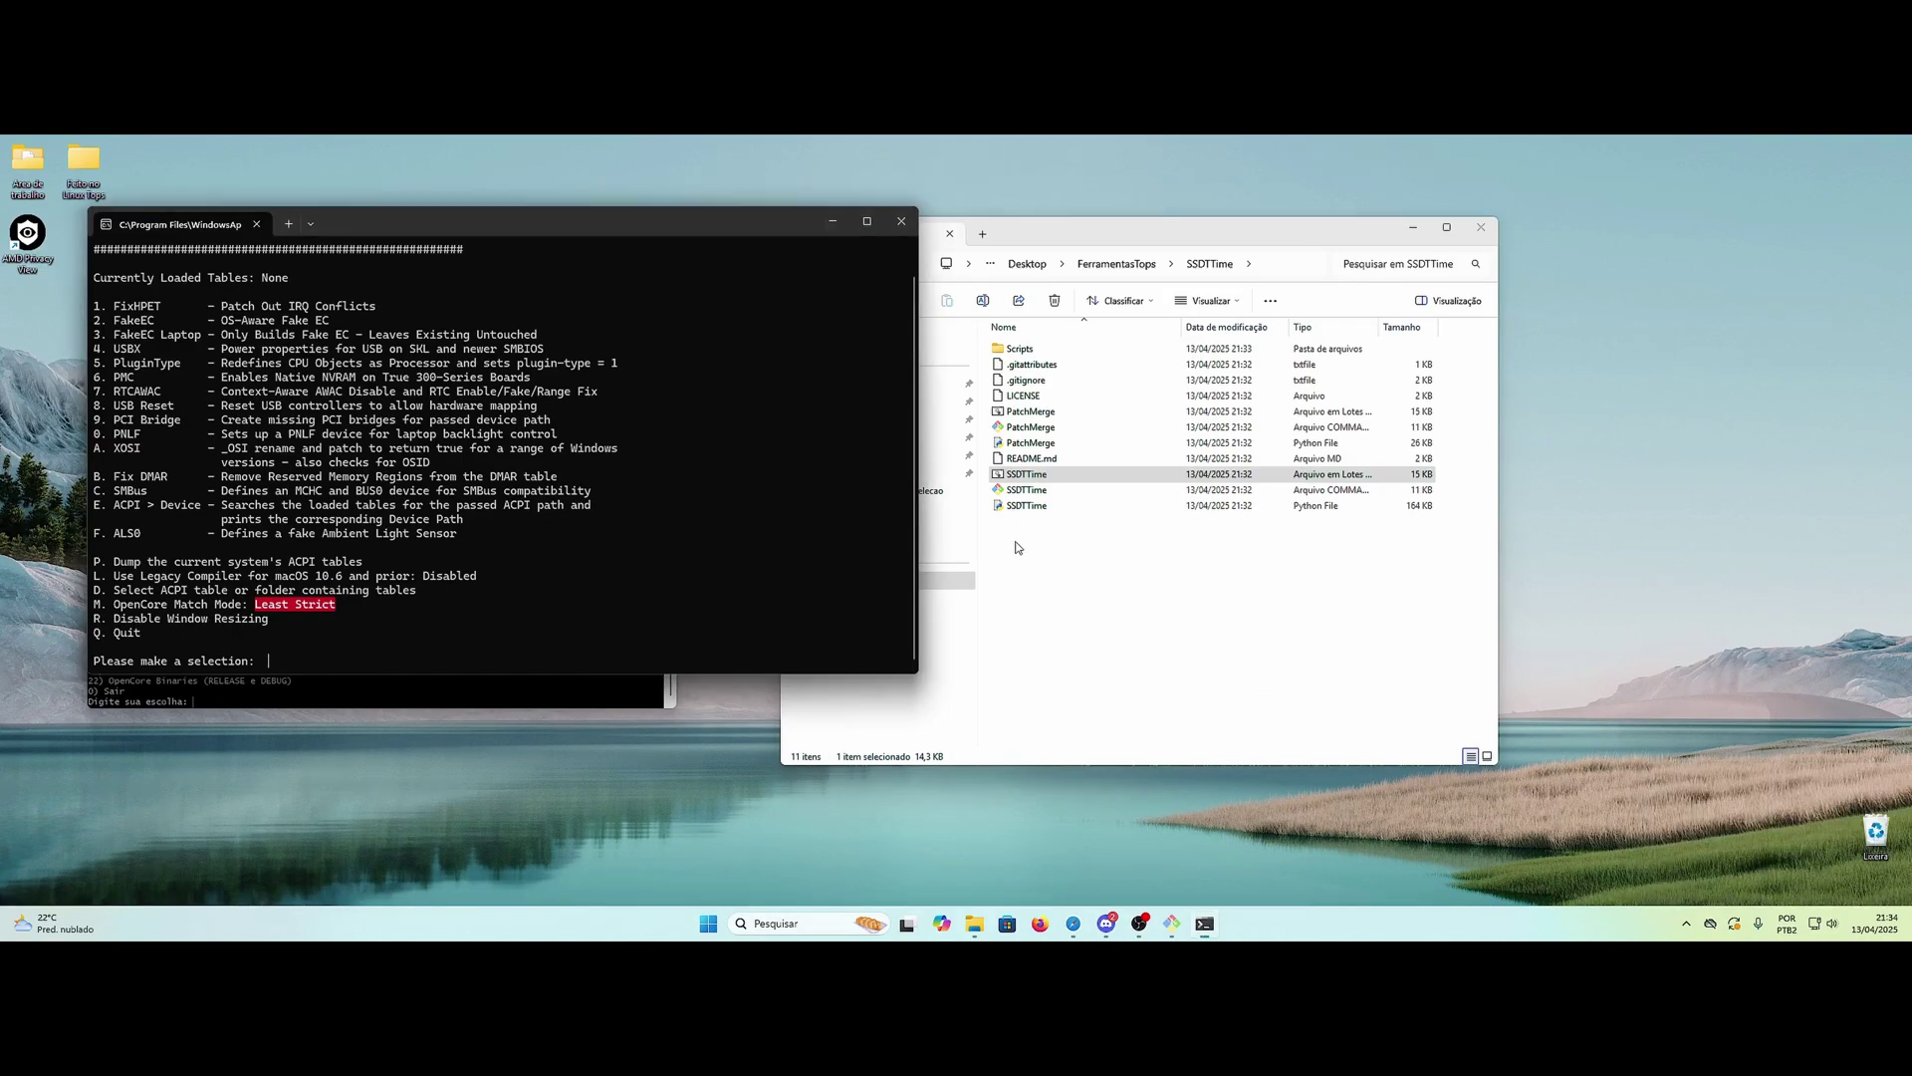
left_click_drag(468, 224, 478, 235)
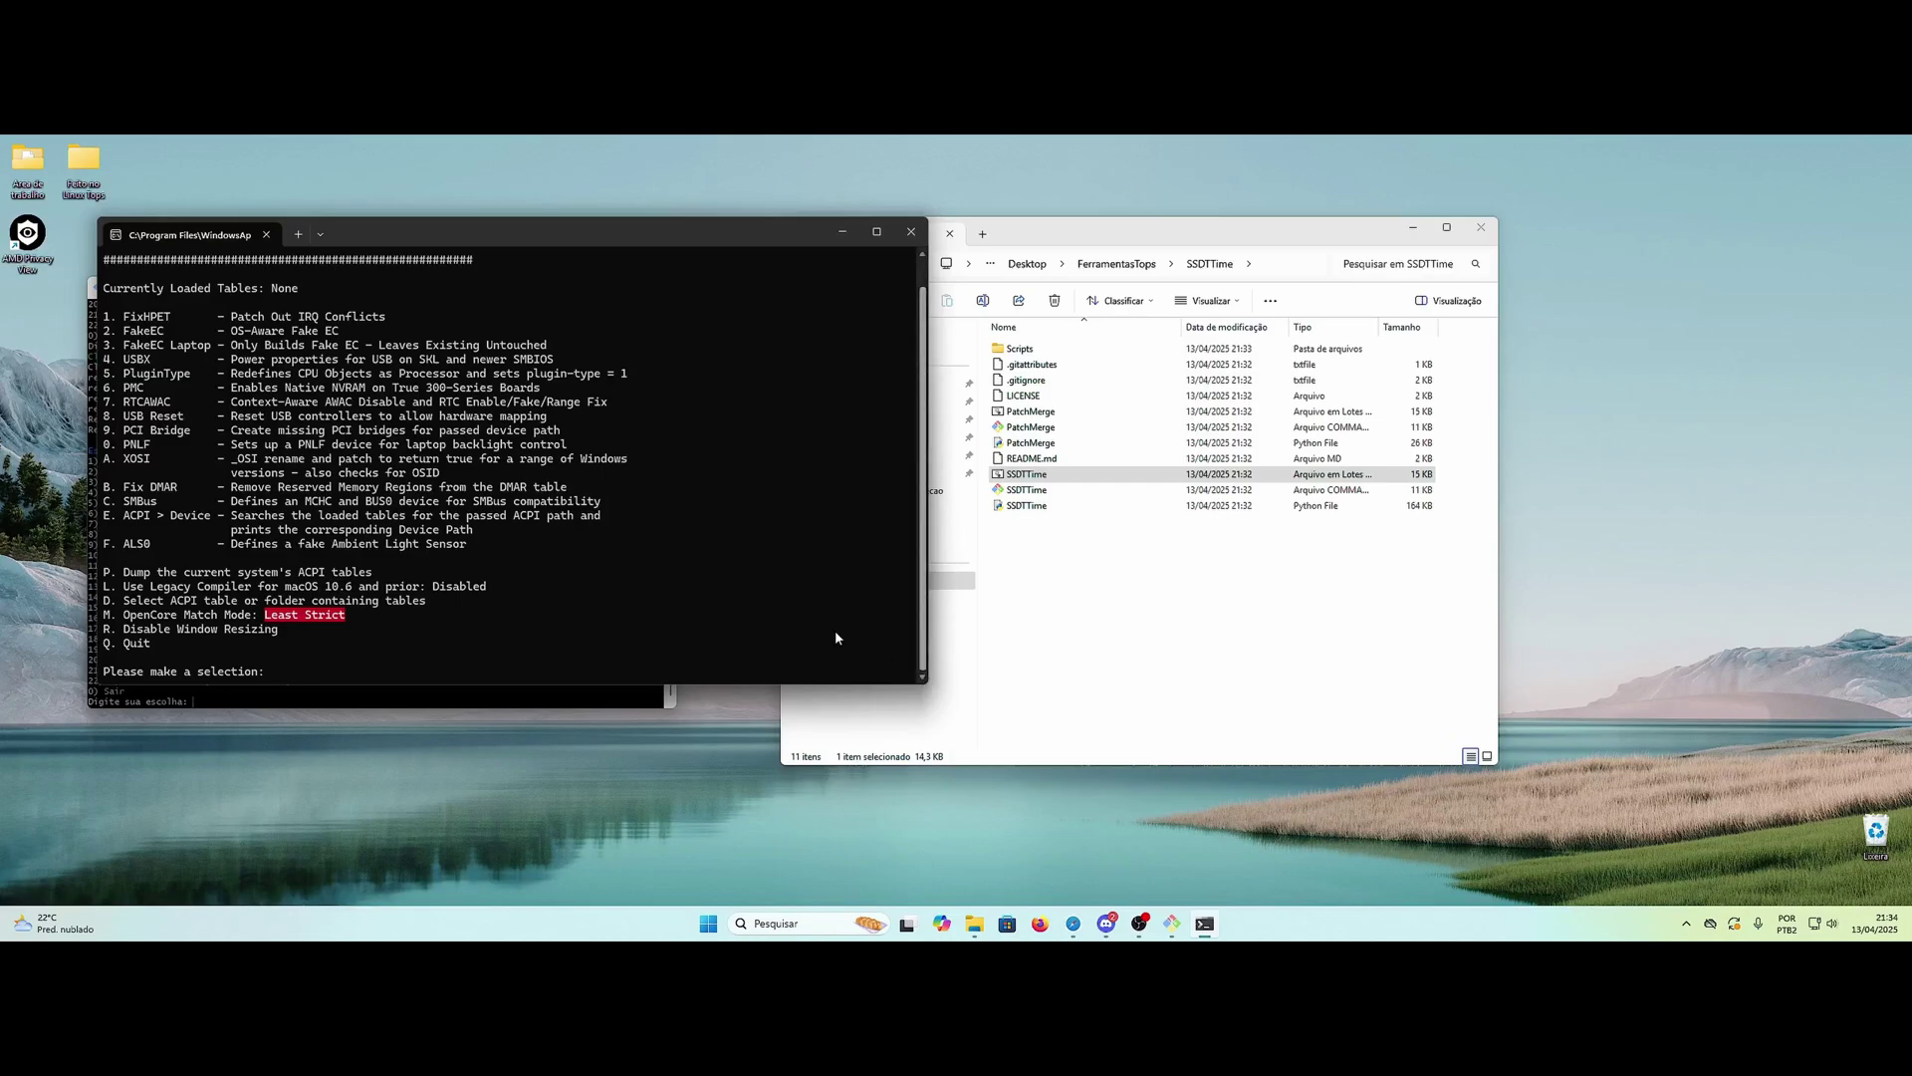
mouse_move(549, 242)
left_mouse_down()
mouse_move(623, 236)
mouse_move(618, 268)
mouse_move(625, 254)
left_mouse_up()
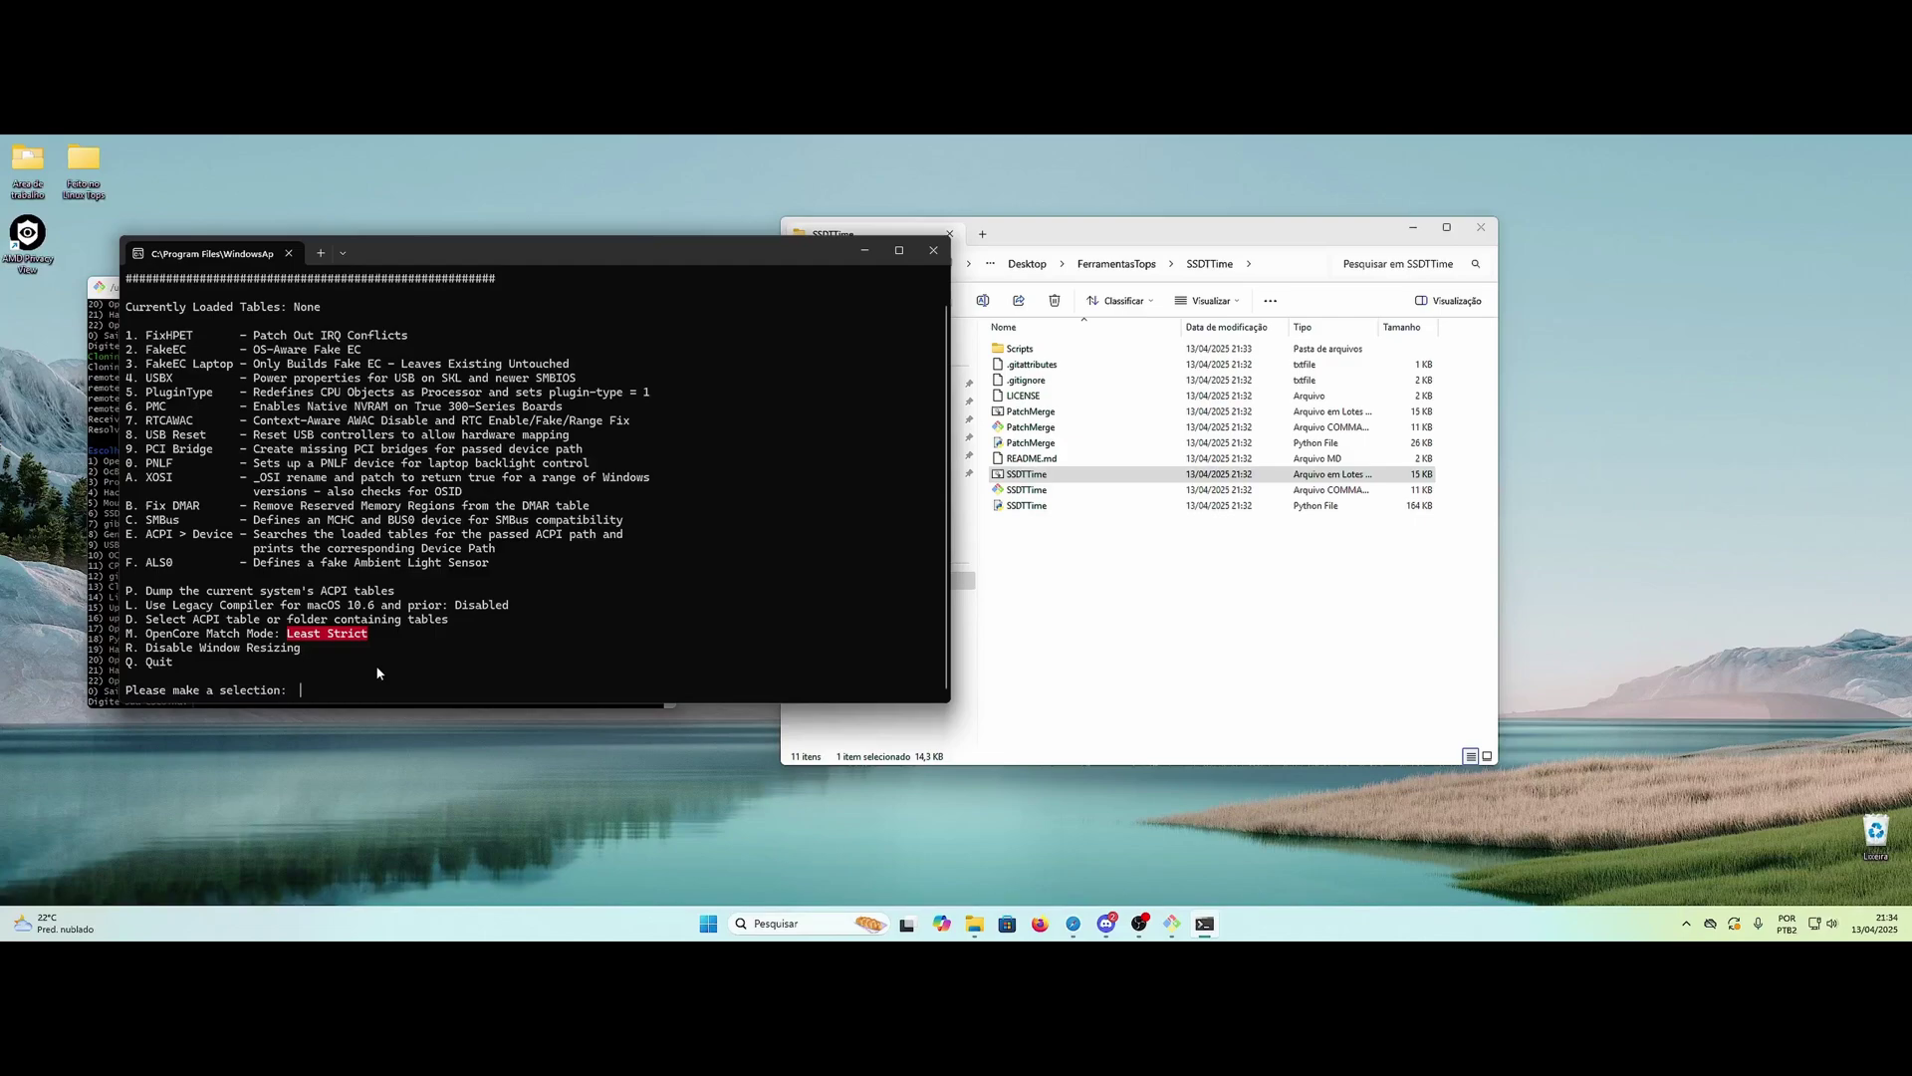
type("p")
key("Return")
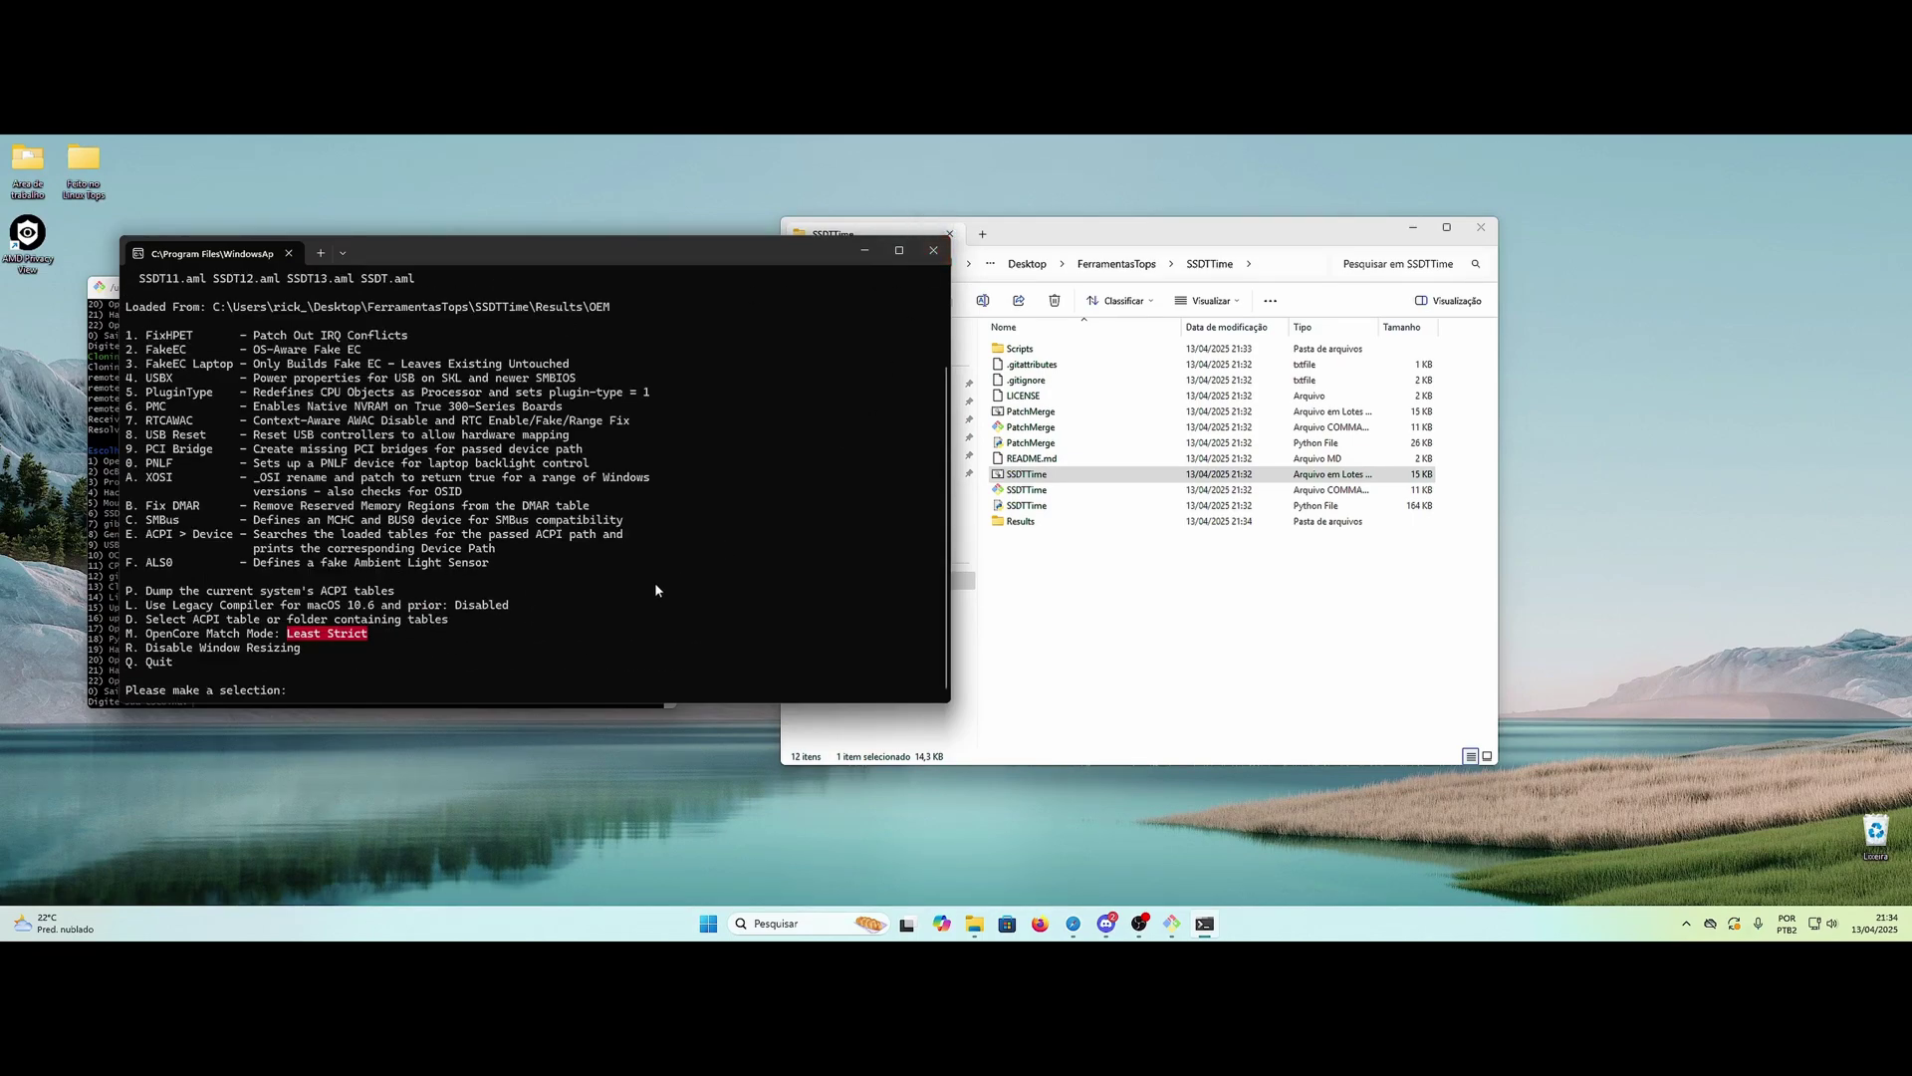
Step: Quit SSDTTime with Q and exit the Git Bash download menu
type("q")
key("Return")
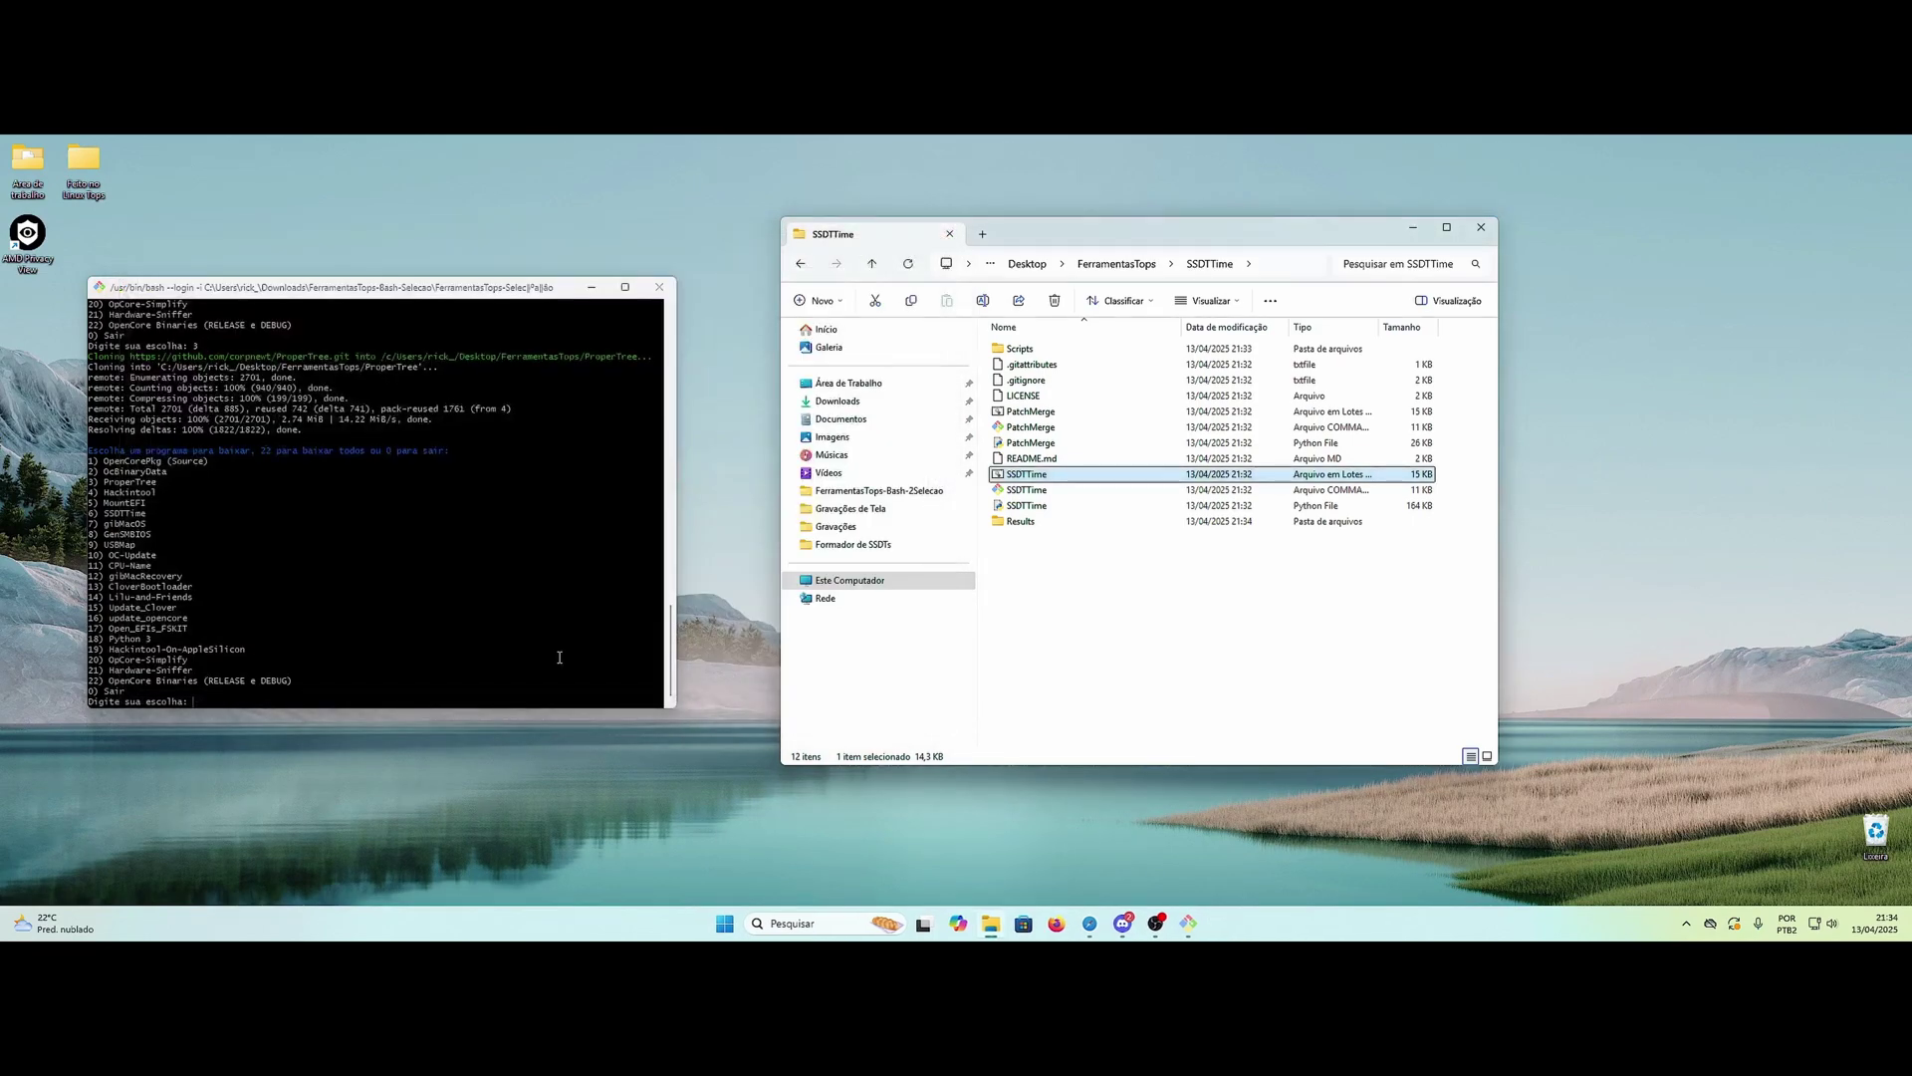
left_click(803, 263)
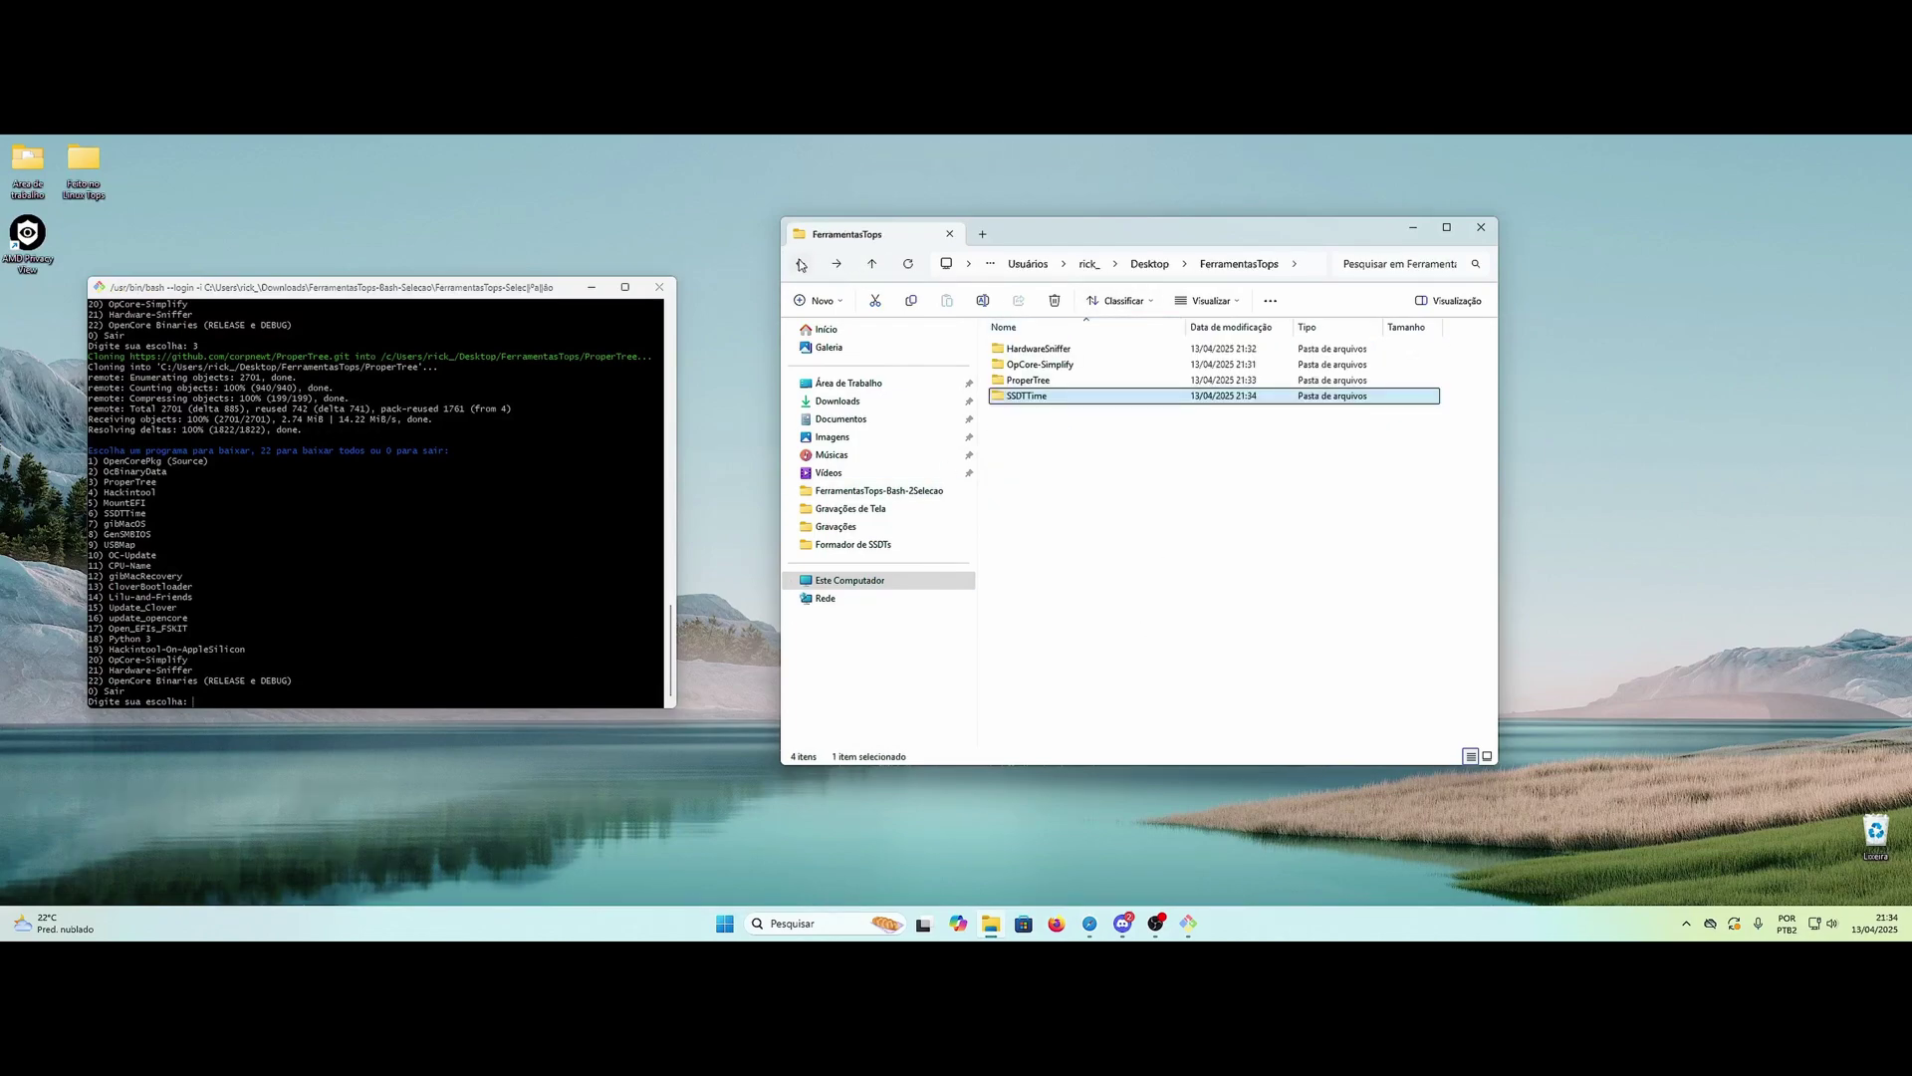
left_click_drag(1015, 216, 1028, 217)
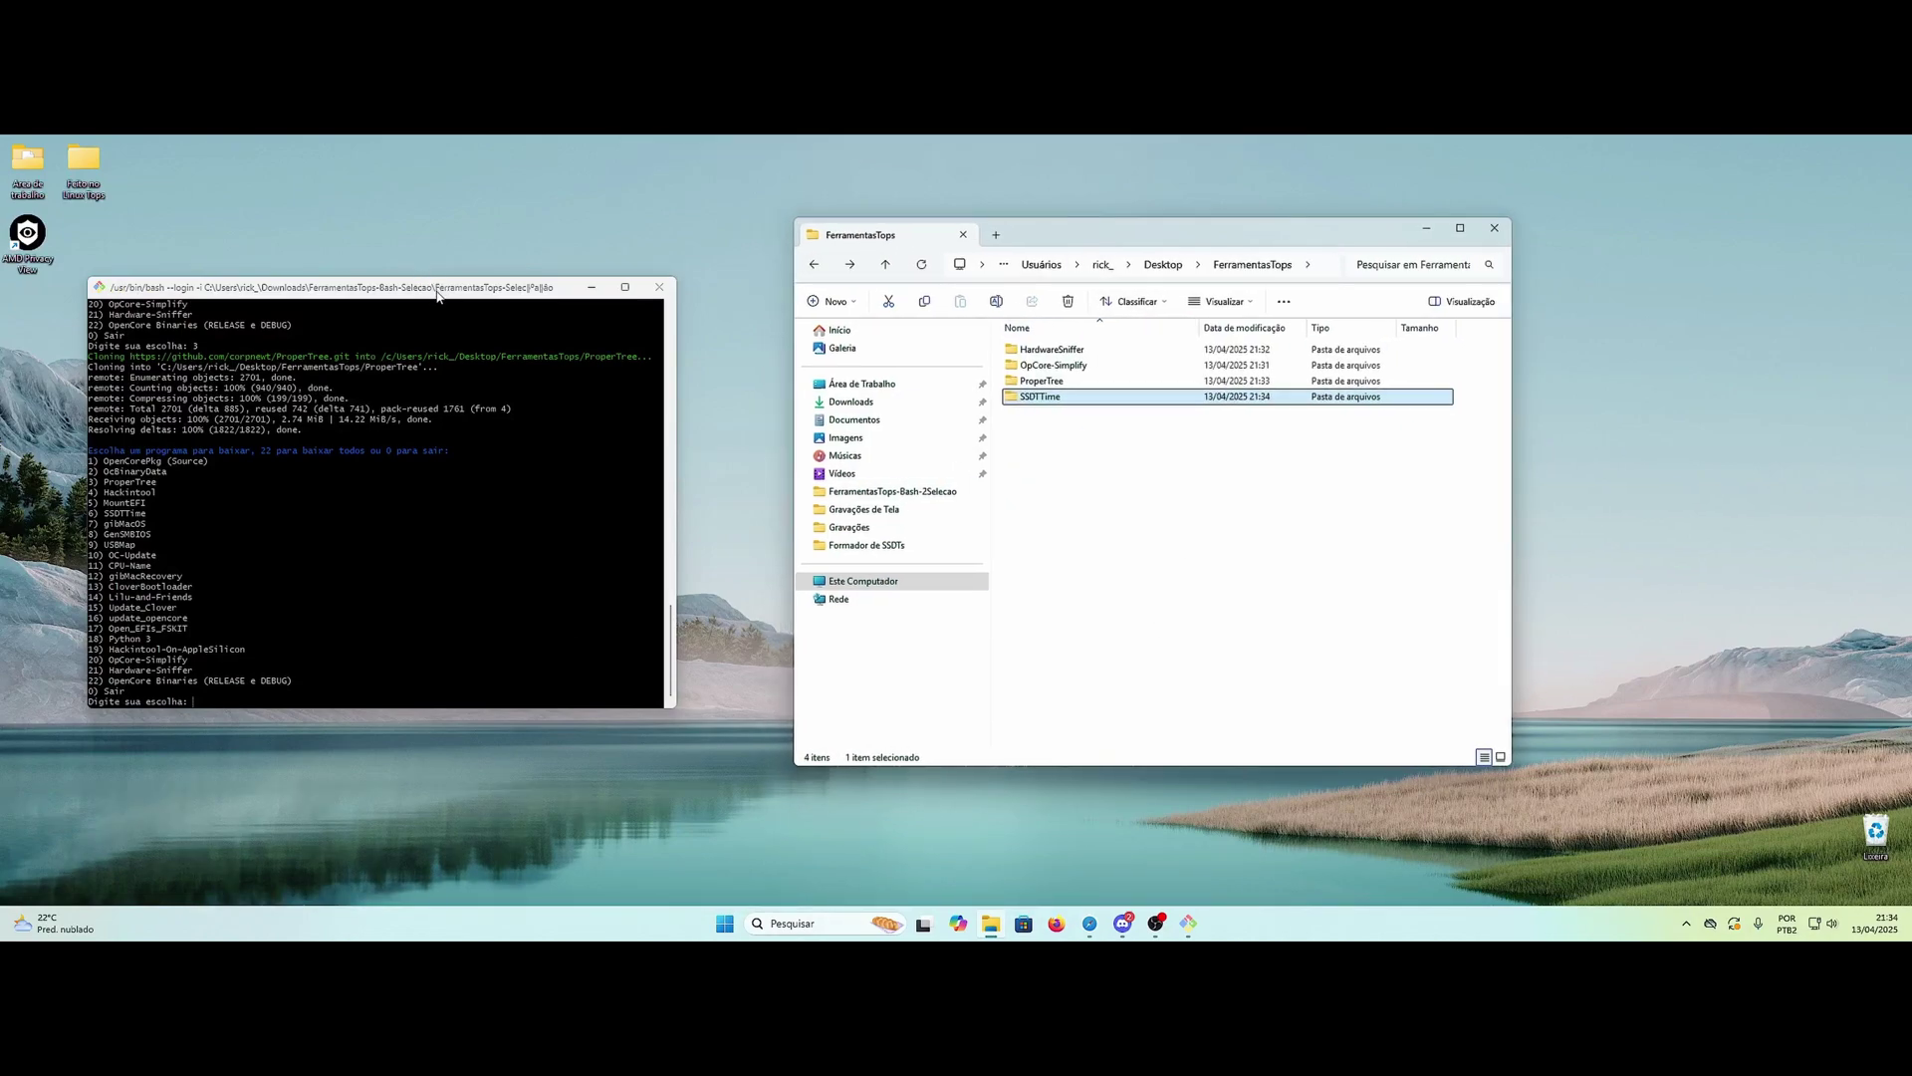
left_click(413, 669)
type("0")
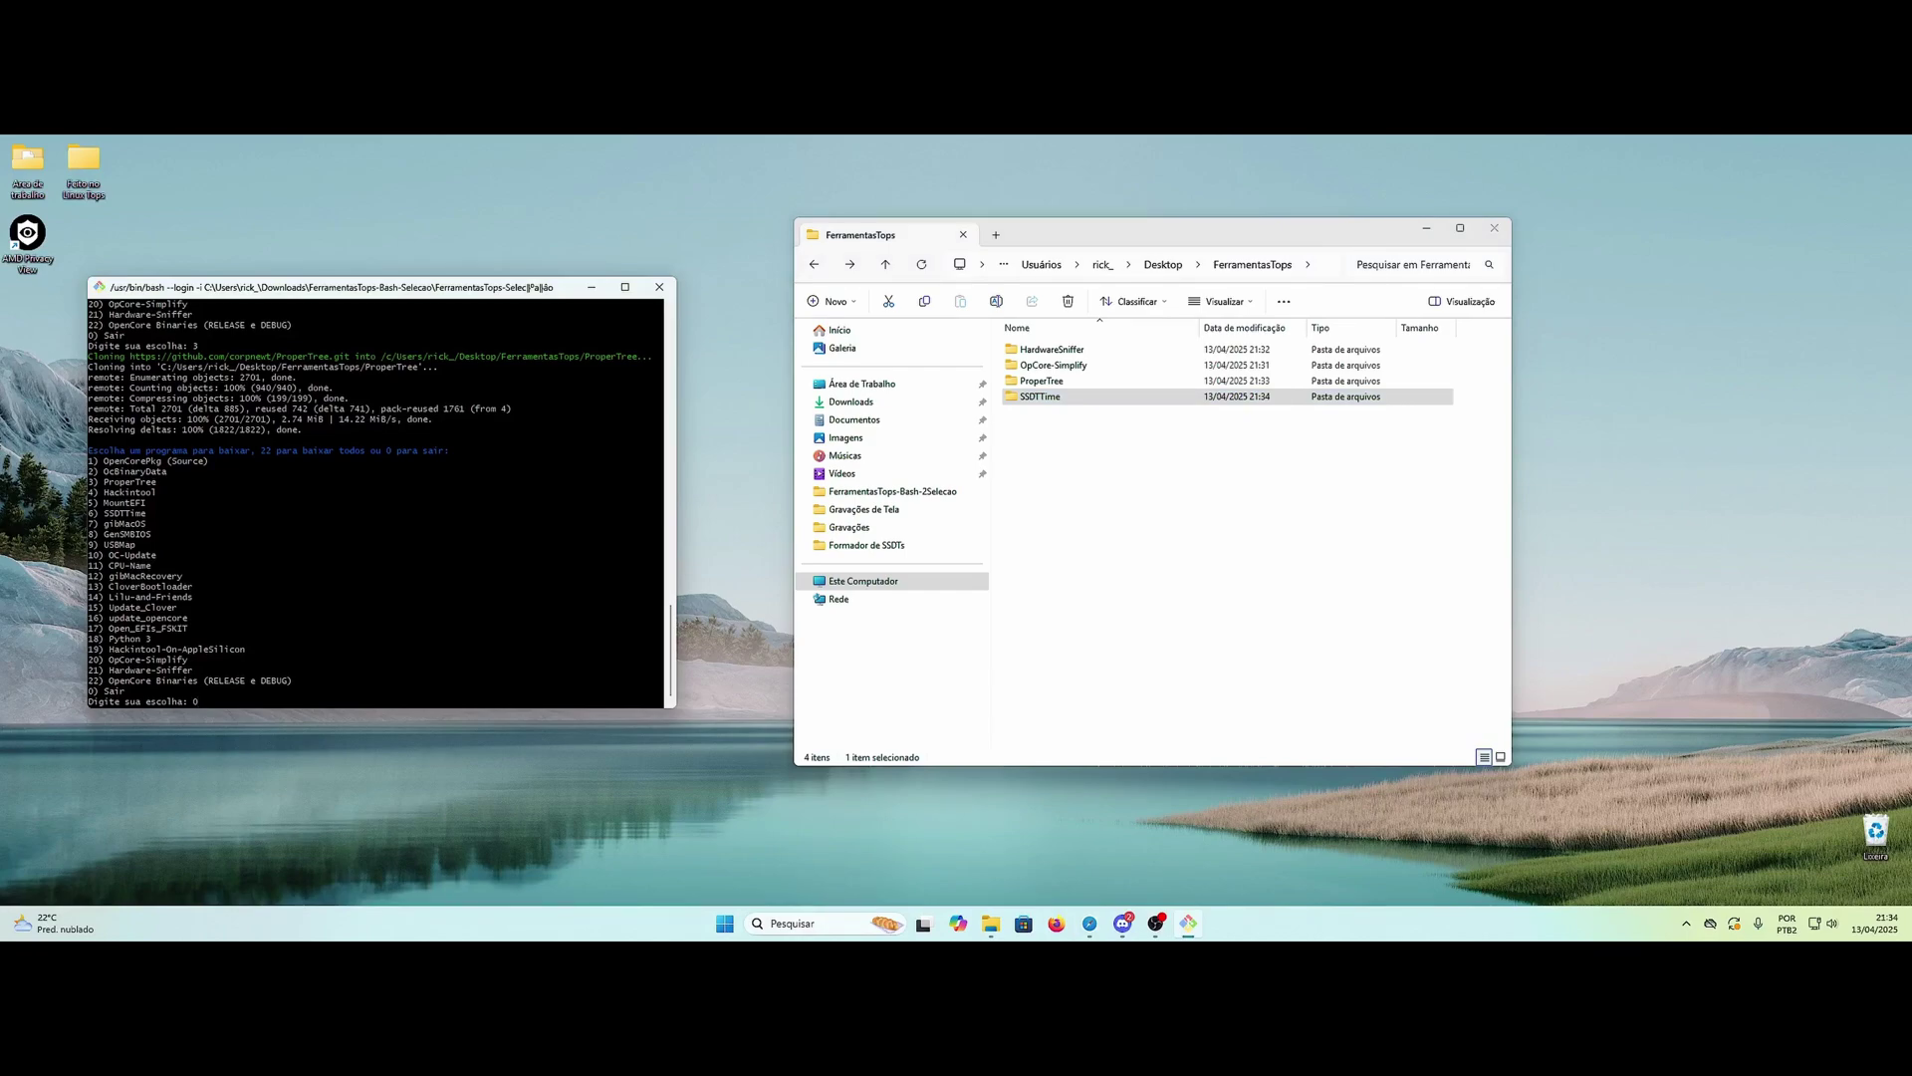
key("Return")
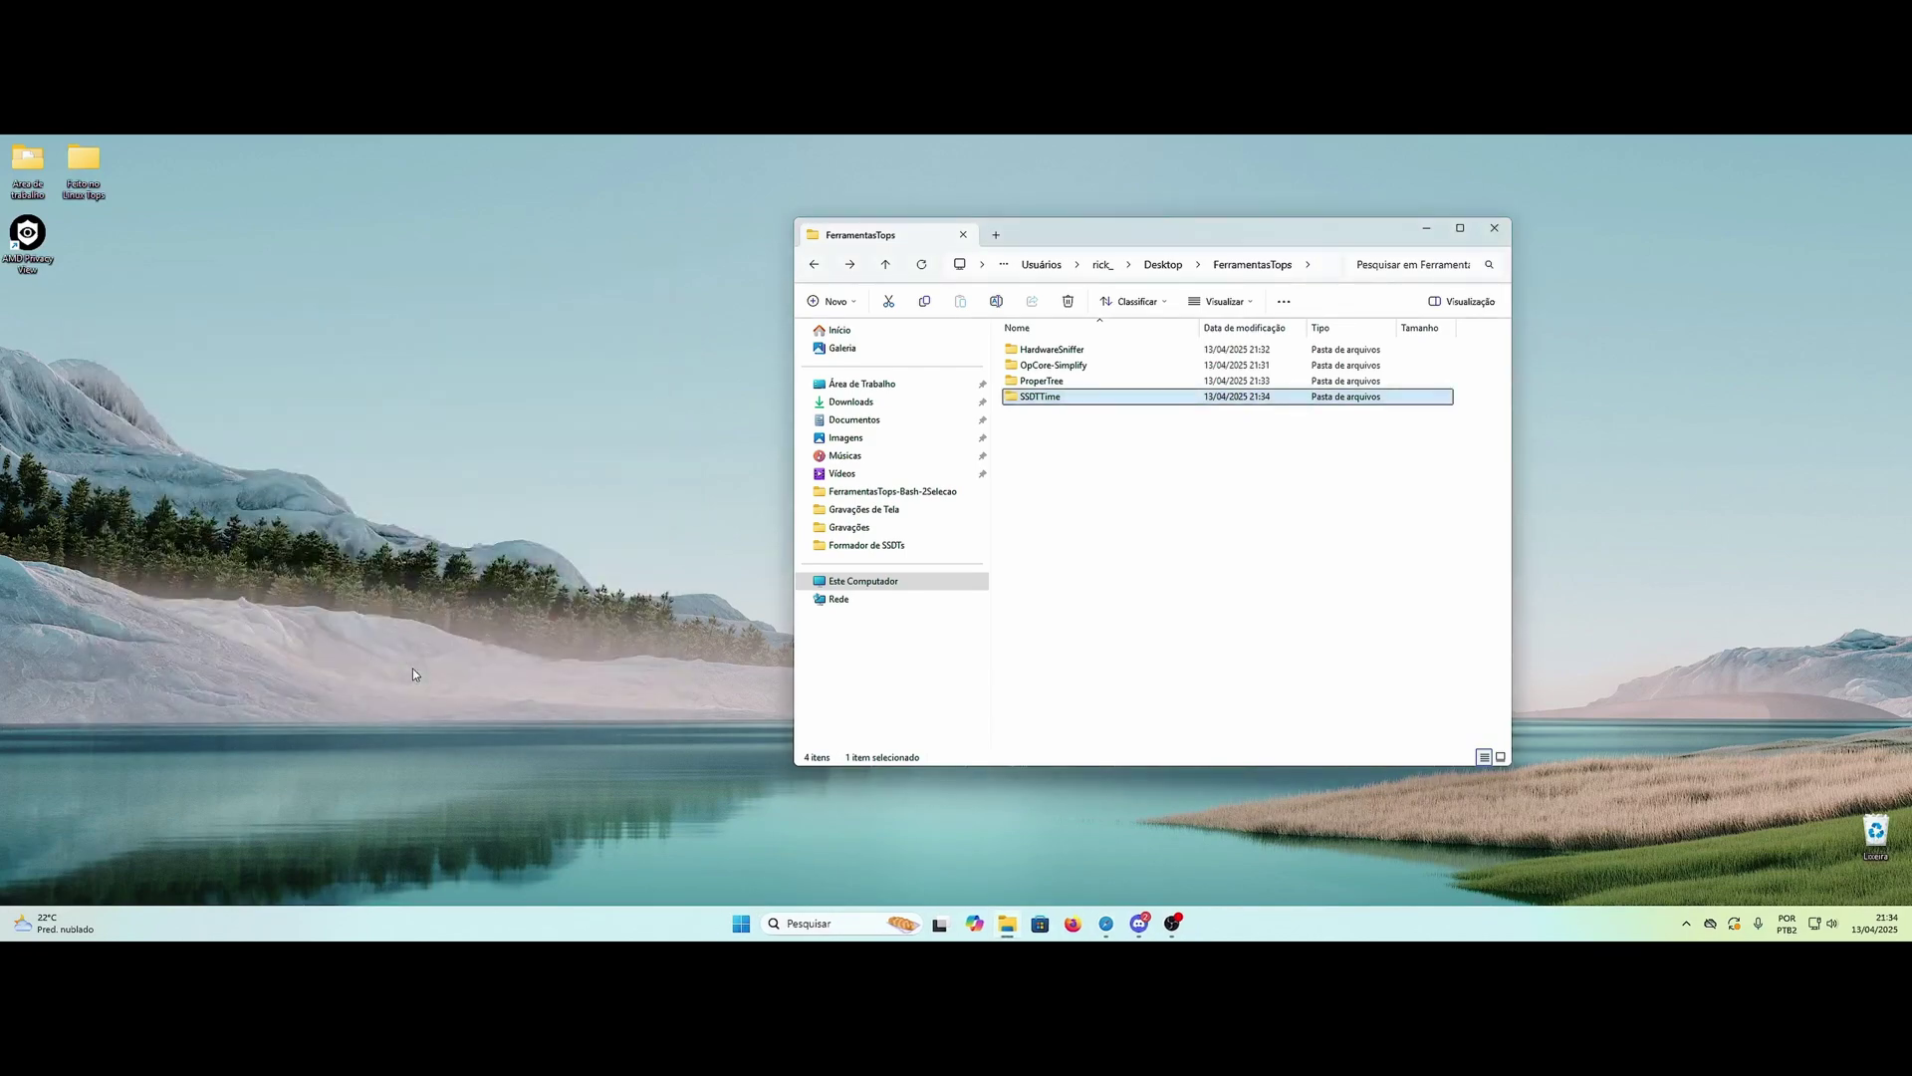
Step: Move OpCore-Simplify, HardwareSniffer, ProperTree and SSDTTime folders onto the desktop
left_click_drag(1090, 246, 897, 243)
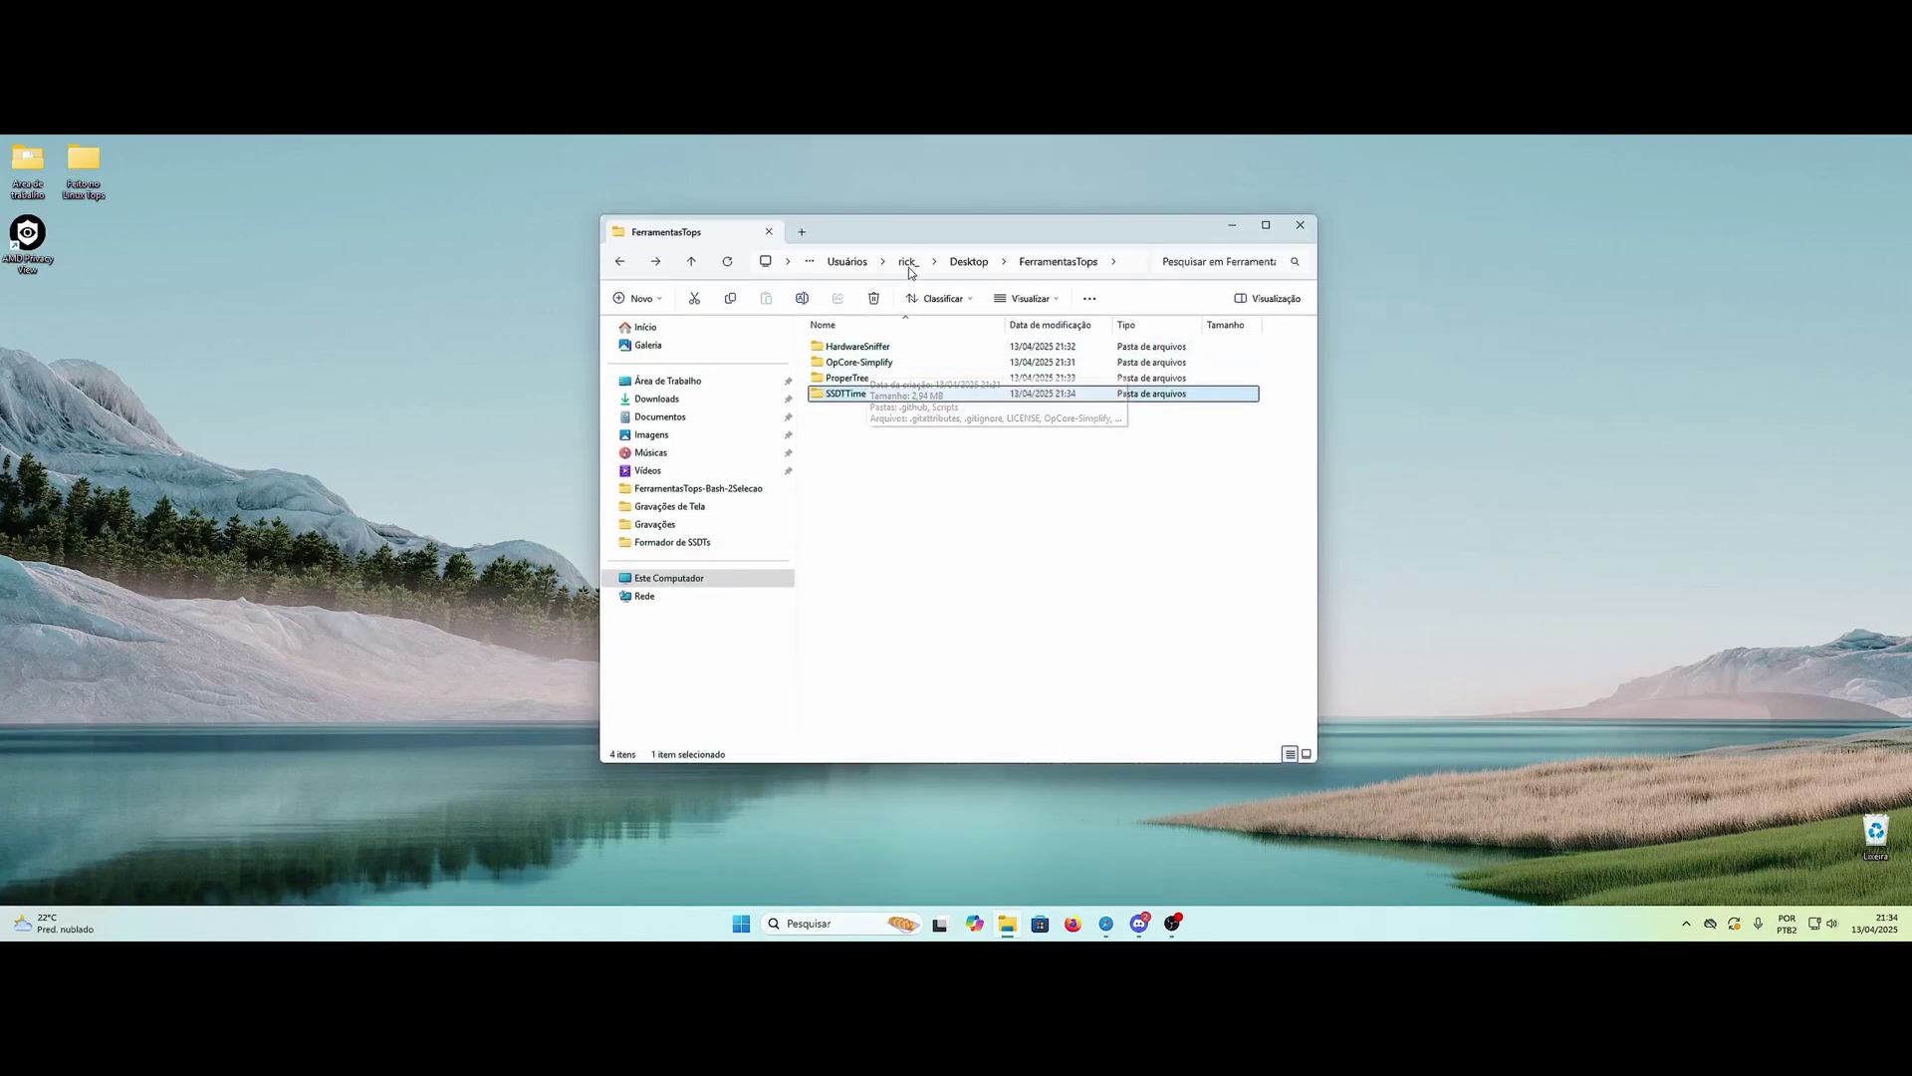
left_click_drag(877, 363, 362, 423)
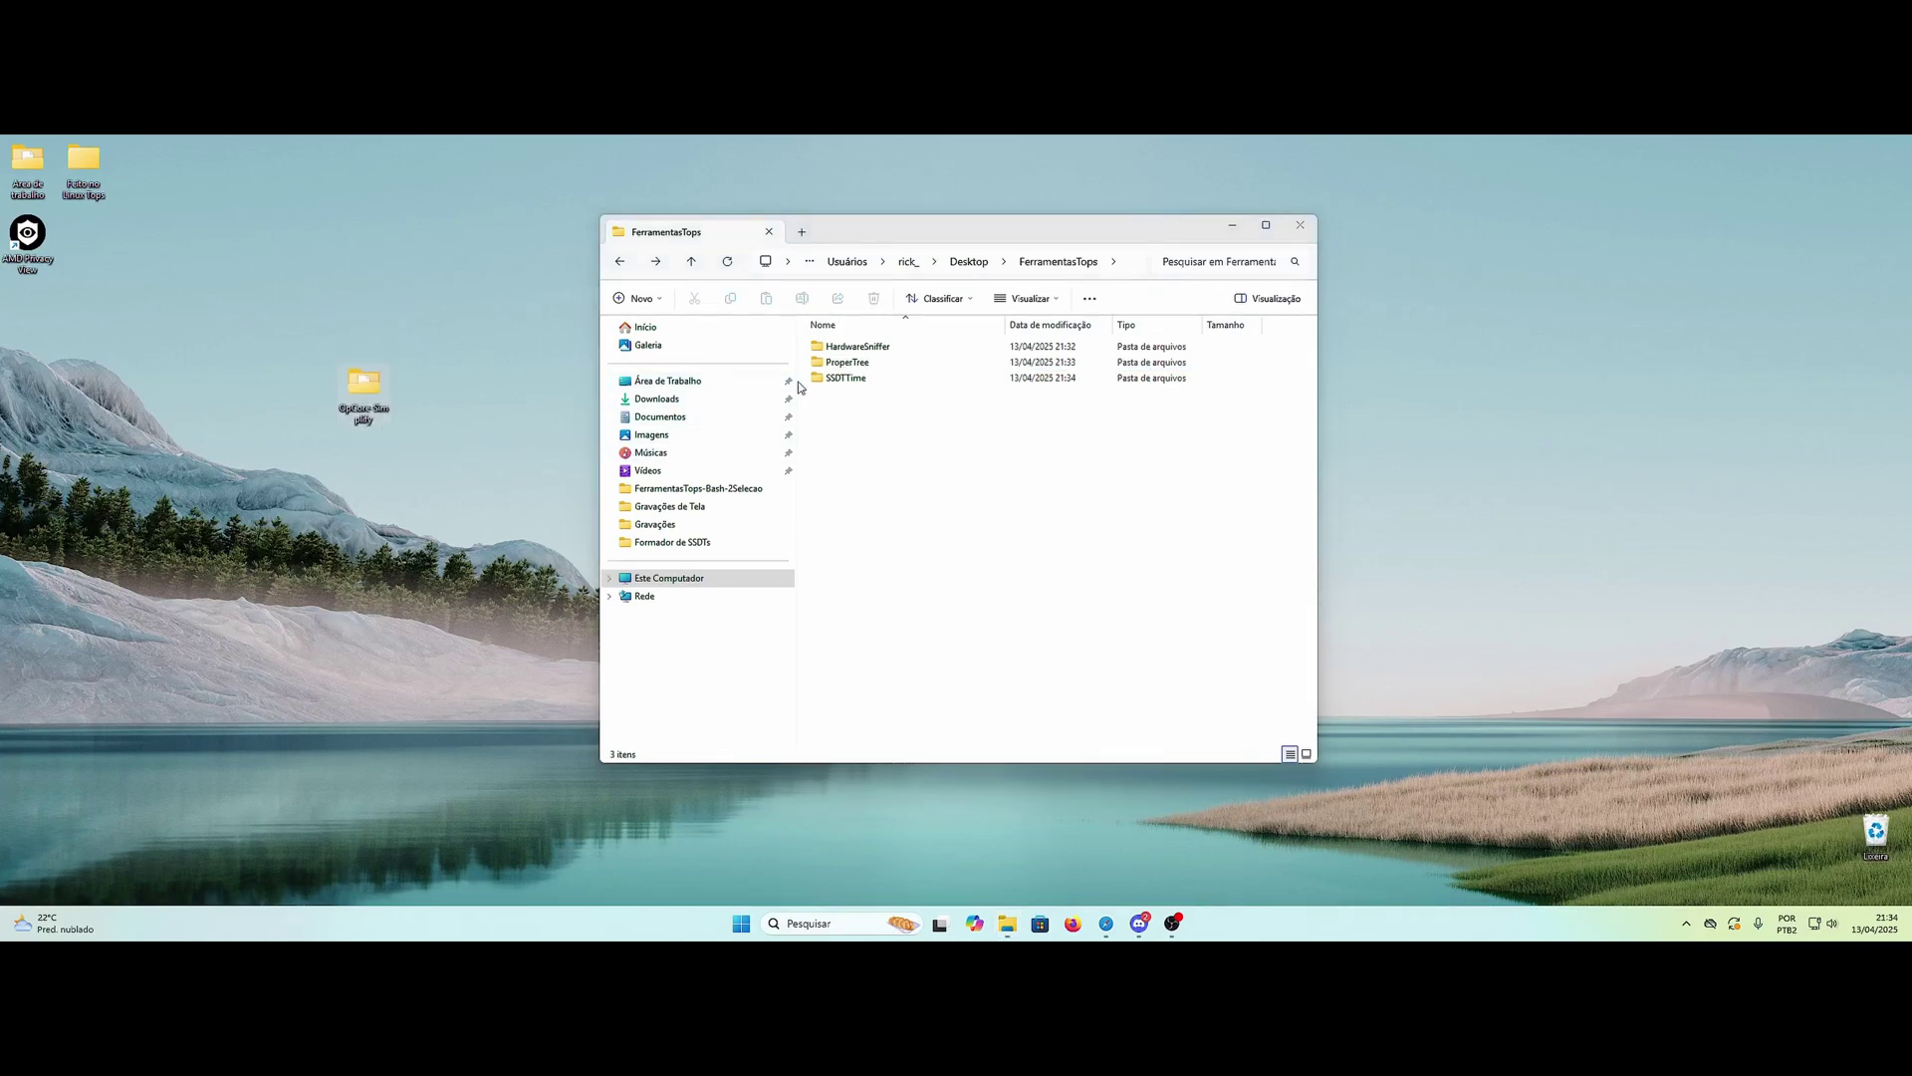
left_click_drag(872, 351, 476, 349)
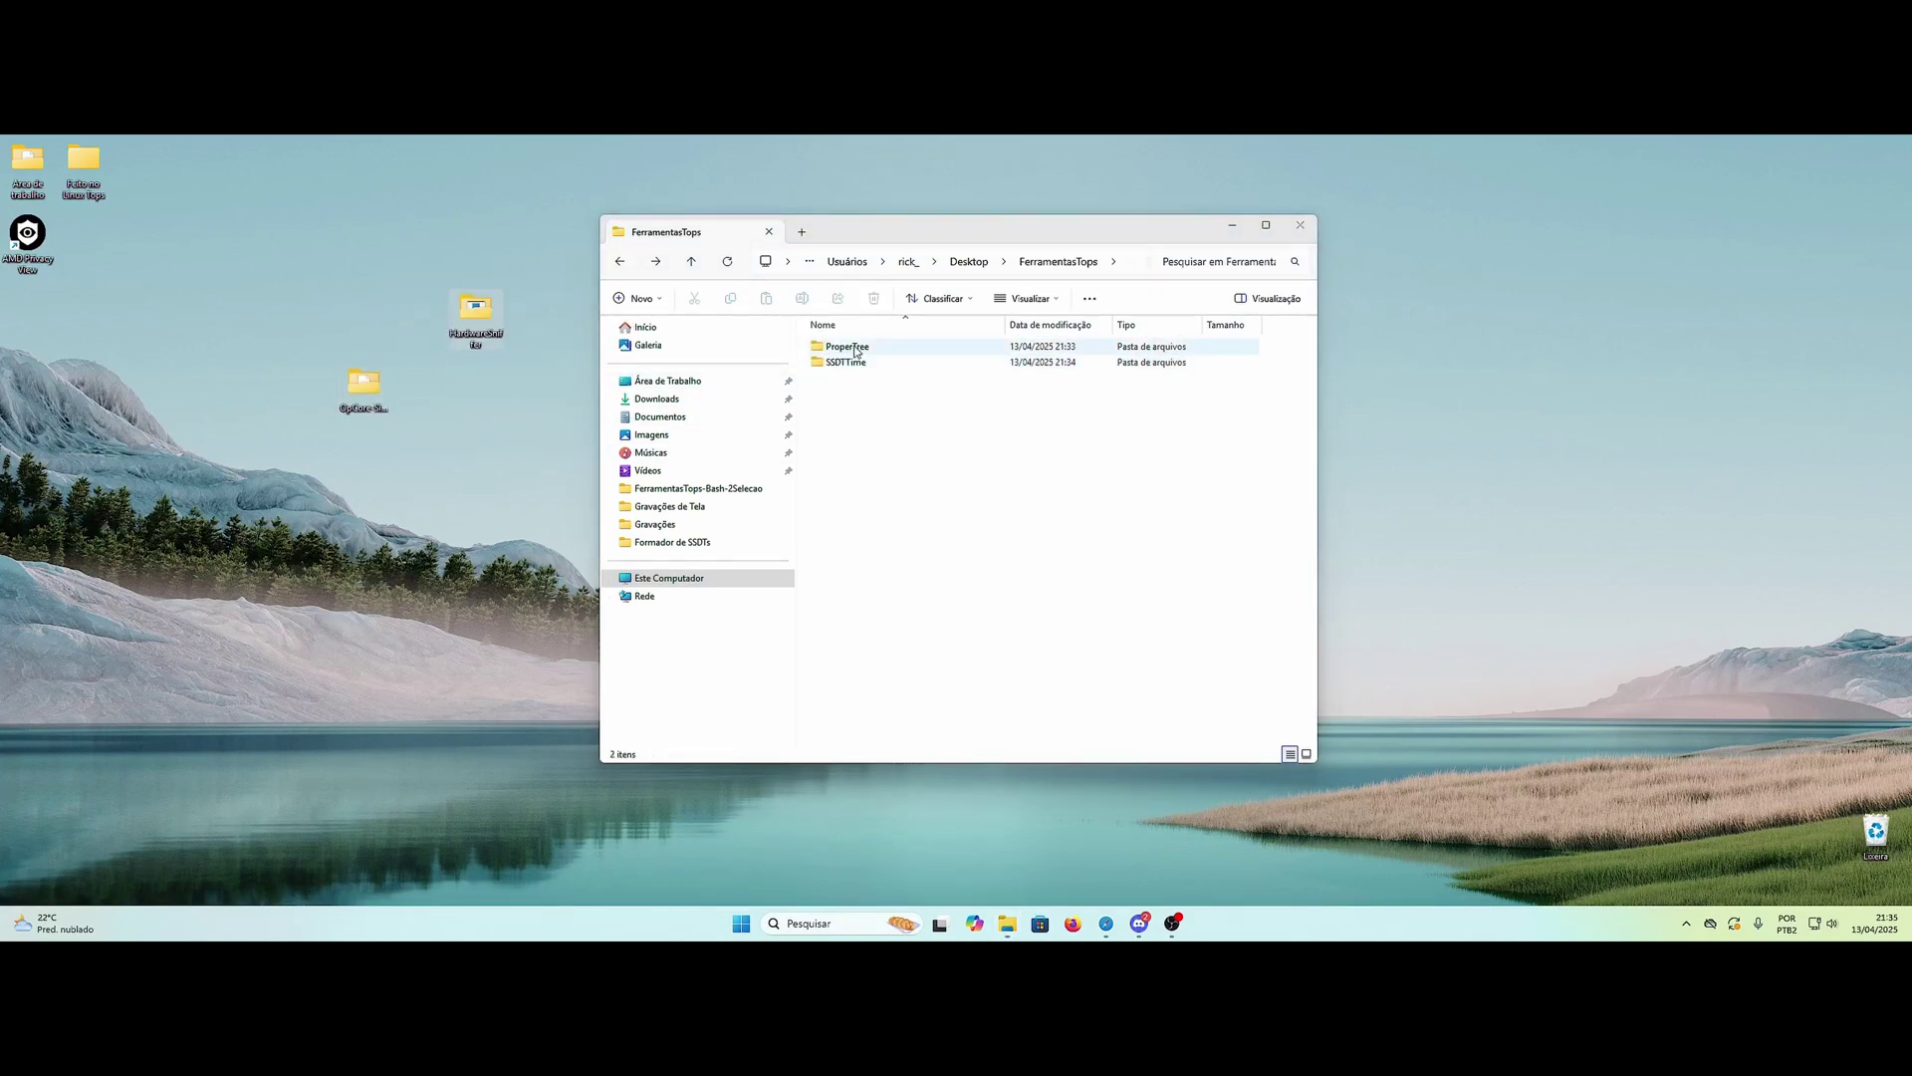
left_click_drag(855, 351, 363, 239)
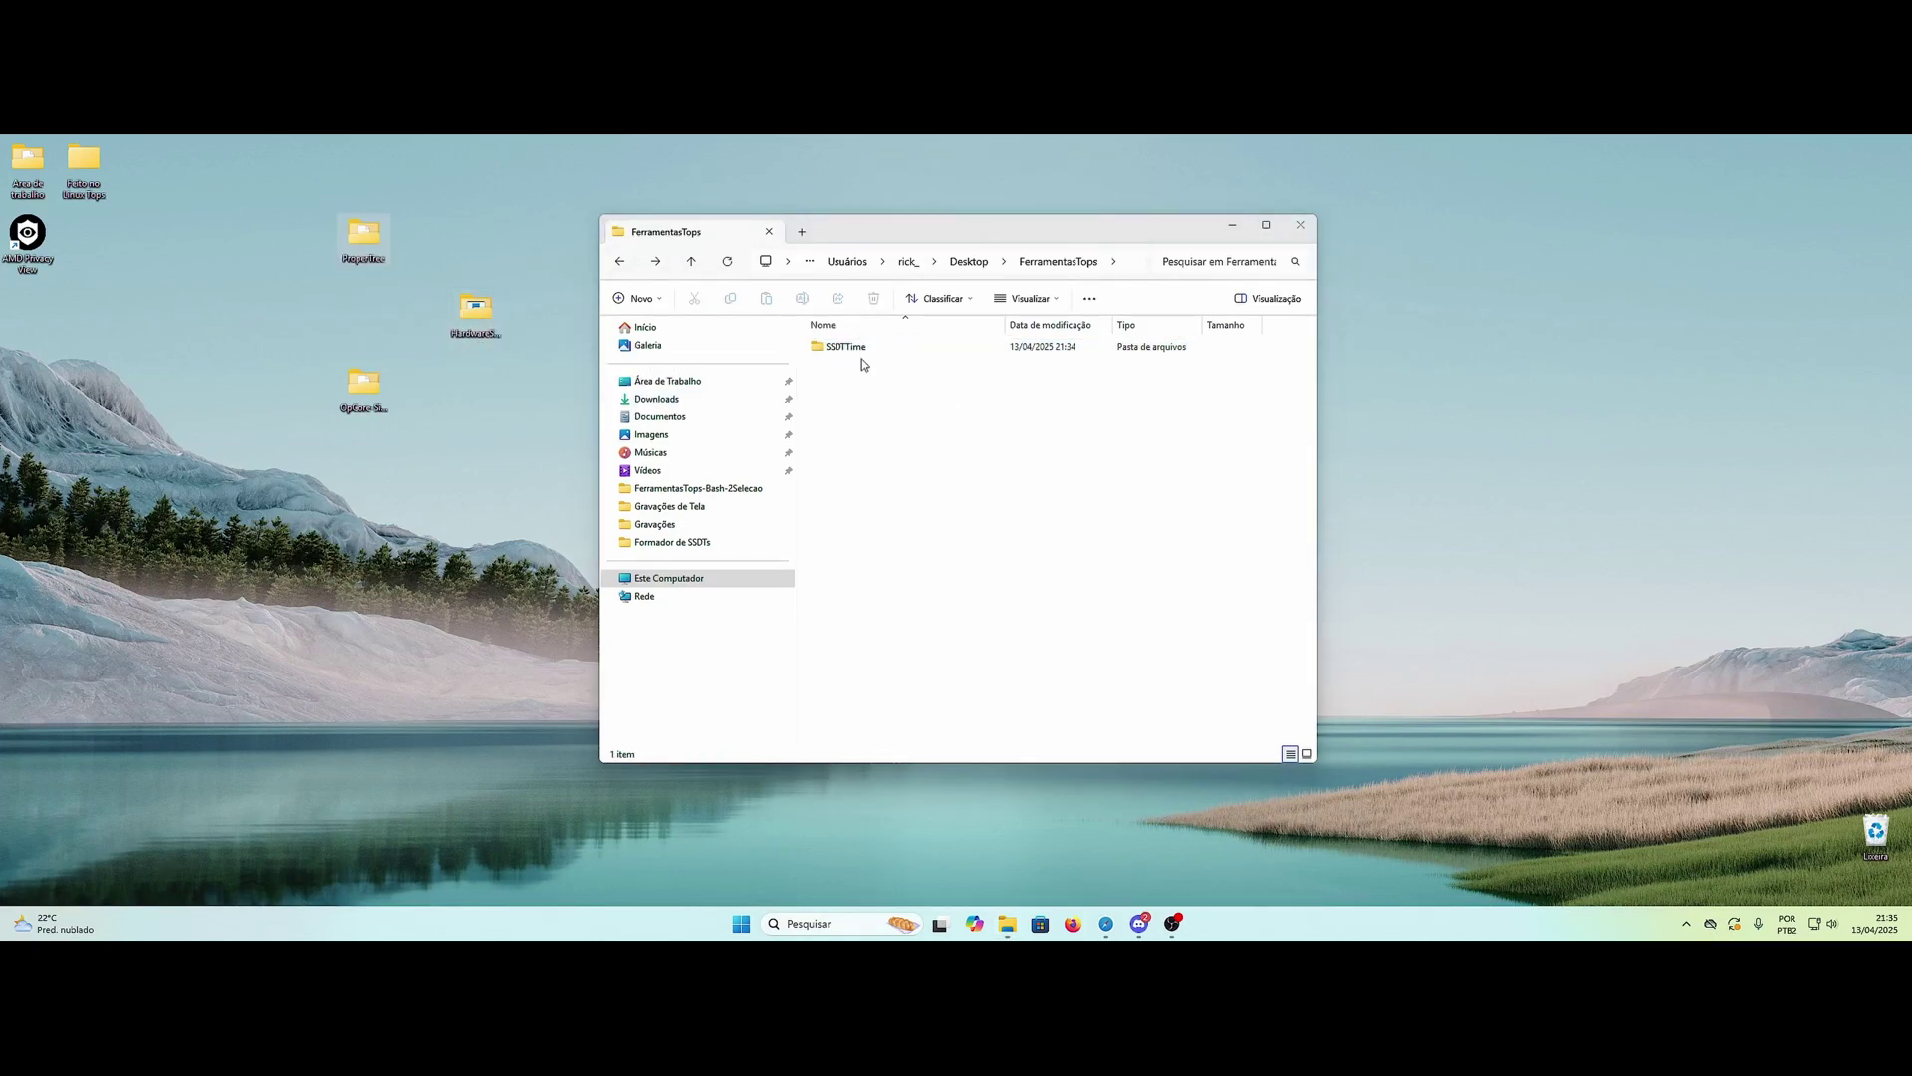
mouse_move(852, 348)
left_mouse_down()
mouse_move(831, 448)
mouse_move(429, 508)
left_mouse_up()
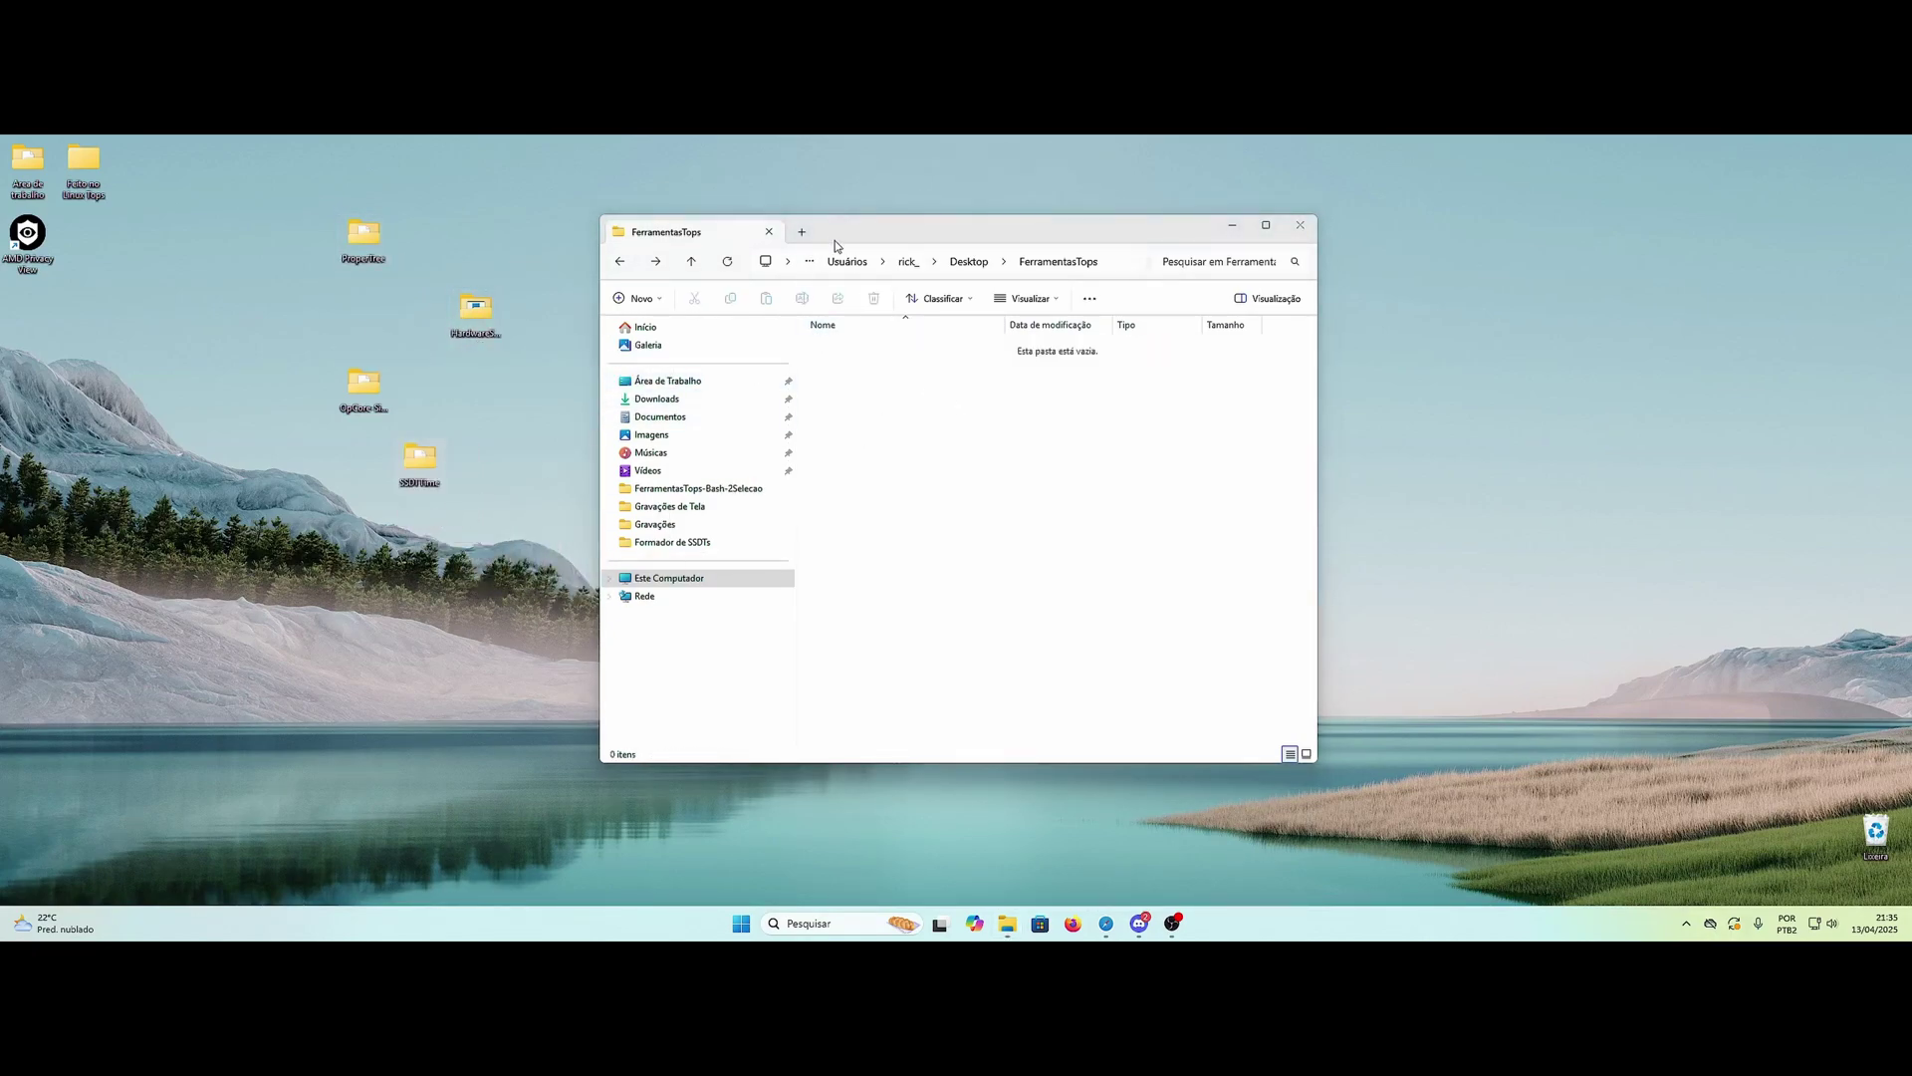
left_click(619, 263)
left_click_drag(906, 221, 907, 278)
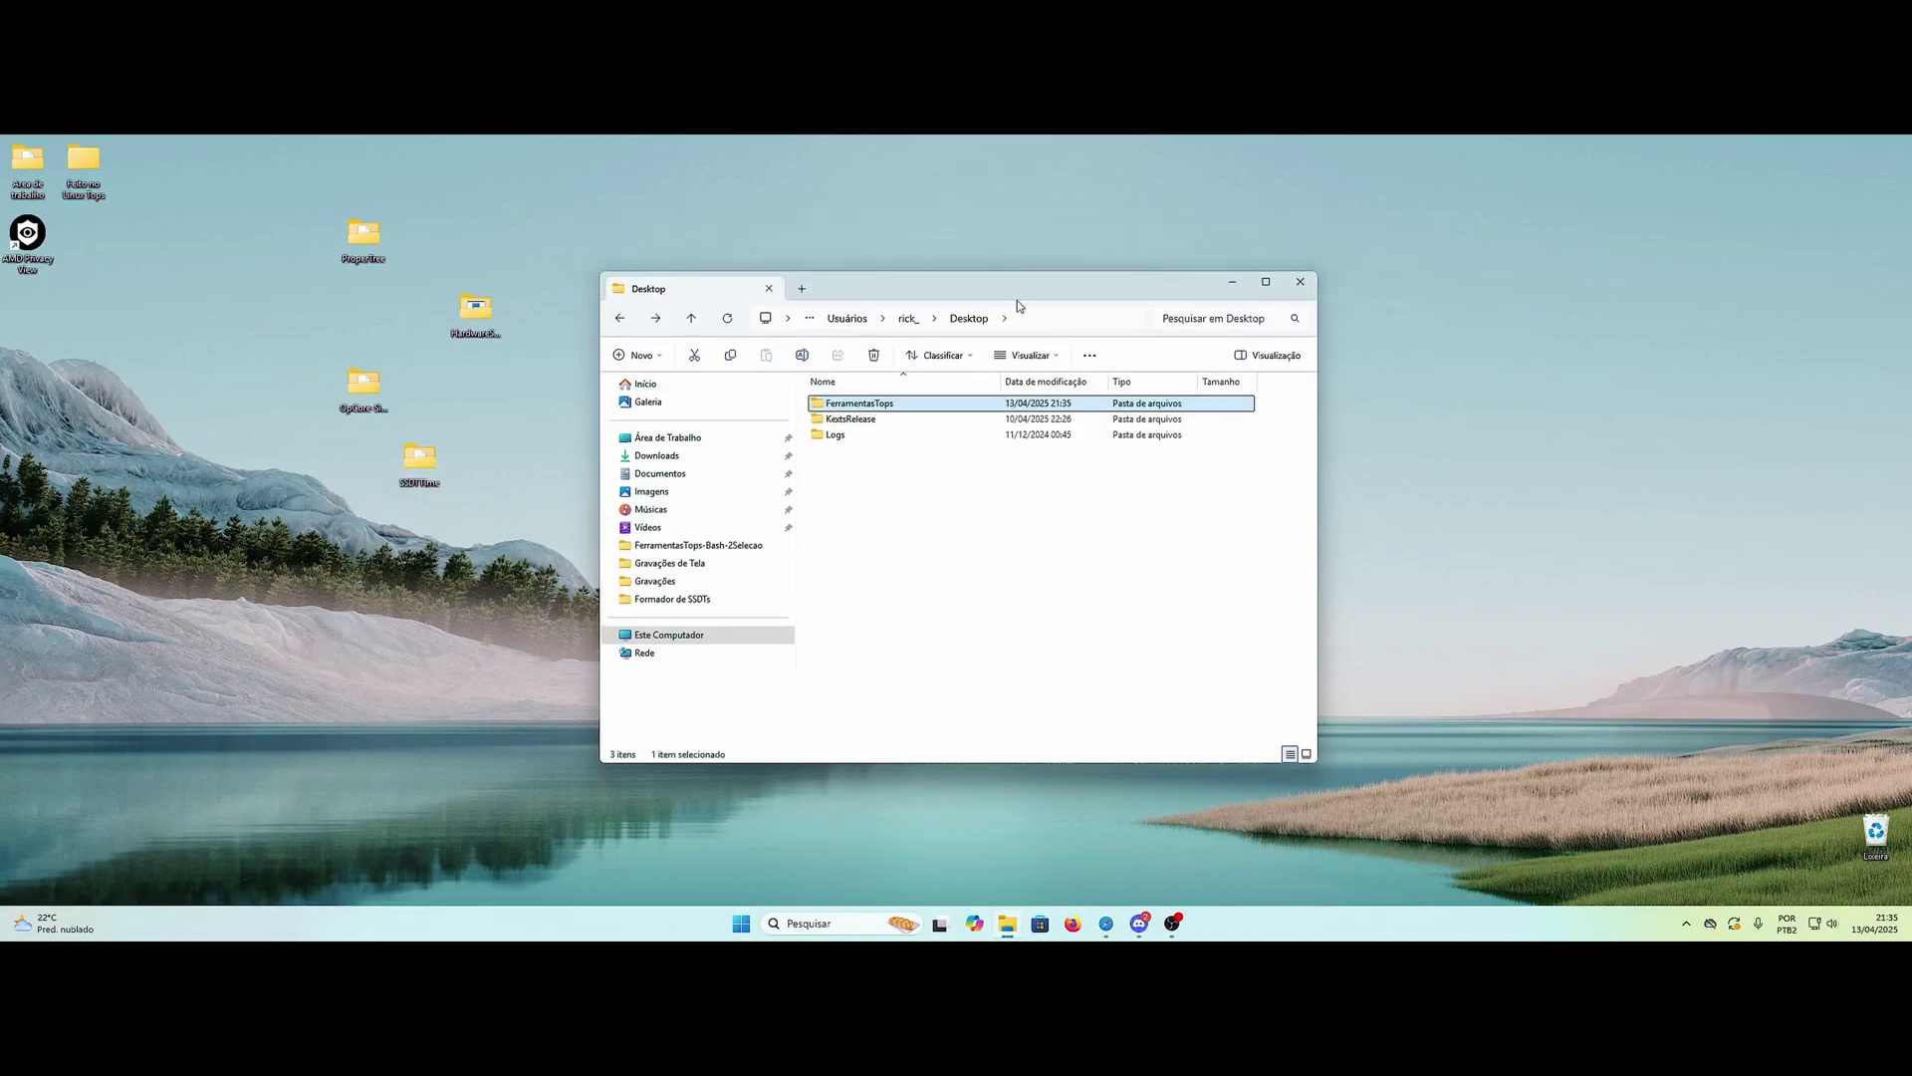
Step: Line up OpCore-Simplify and HardwareSniffer icons in the desktop's top row
left_click(1300, 282)
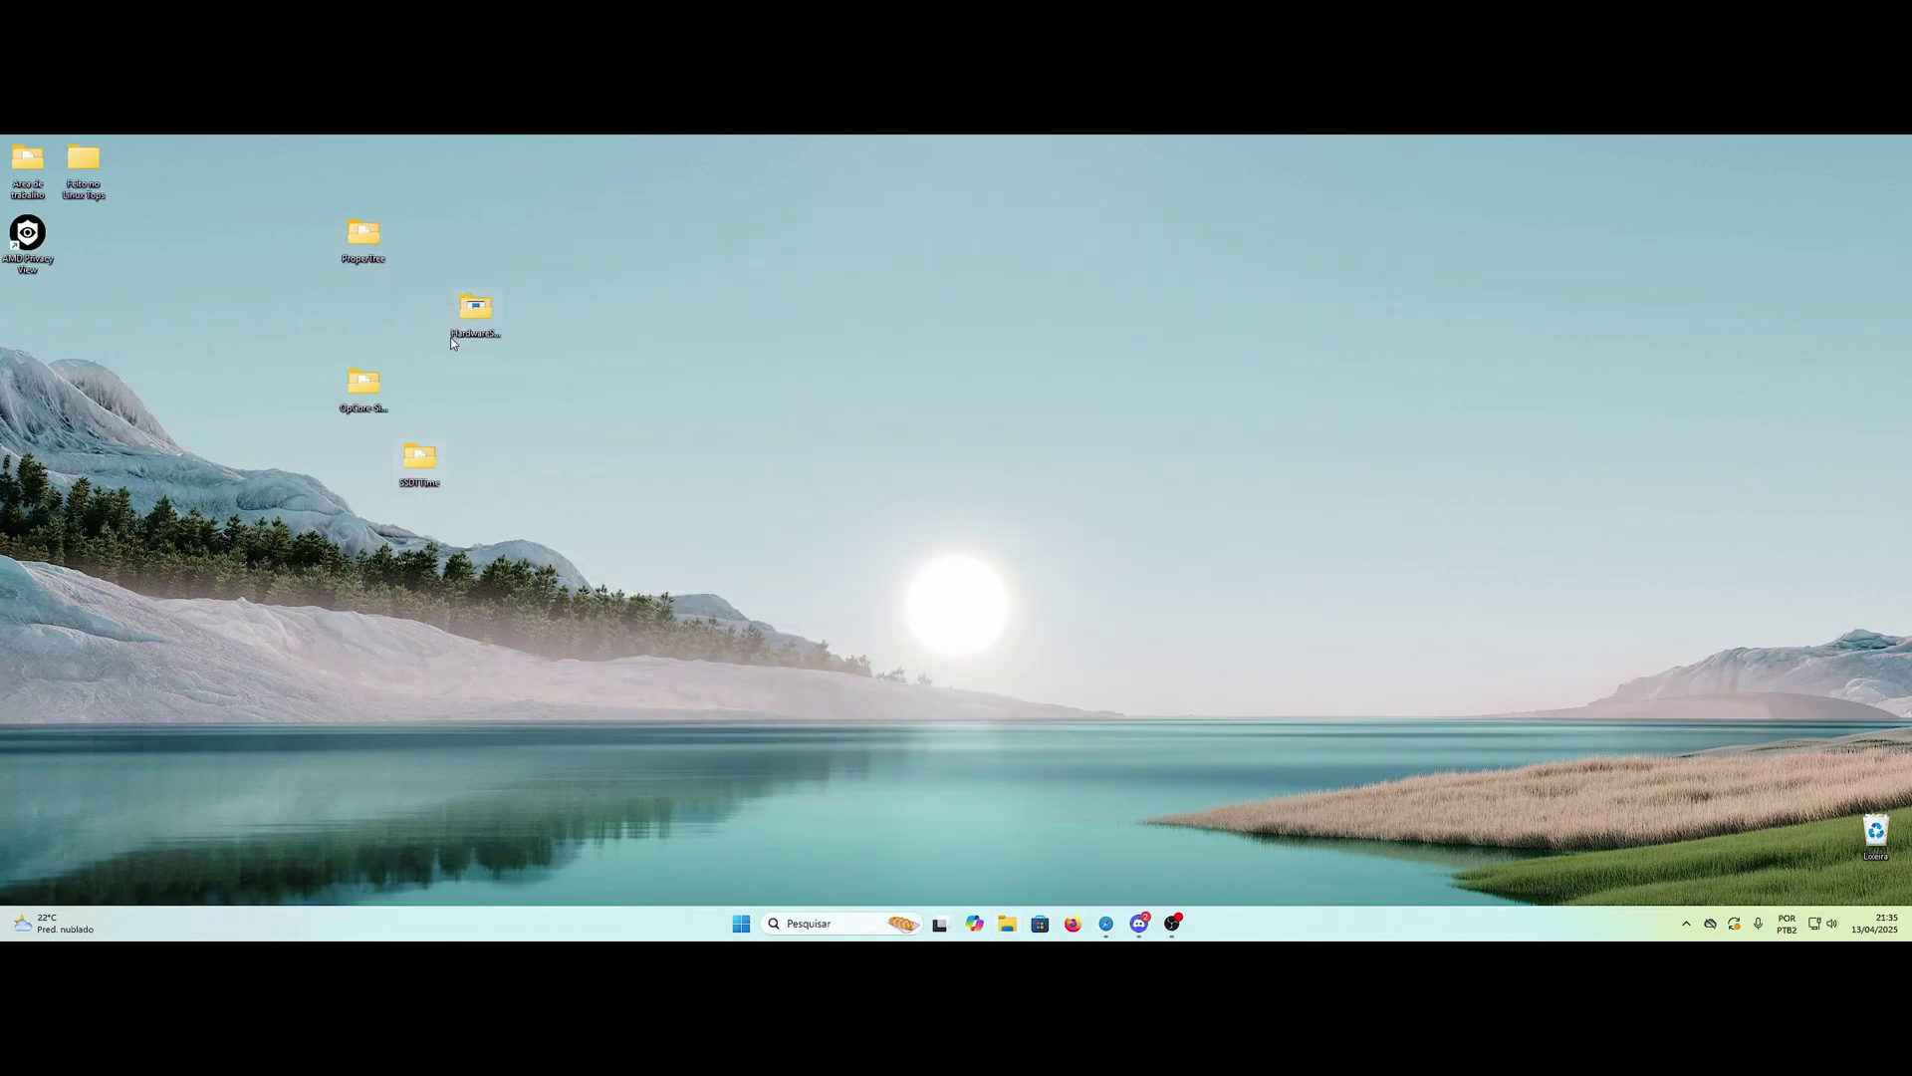
mouse_move(367, 391)
left_mouse_down()
mouse_move(311, 245)
mouse_move(422, 242)
left_mouse_up()
left_click_drag(478, 316, 534, 239)
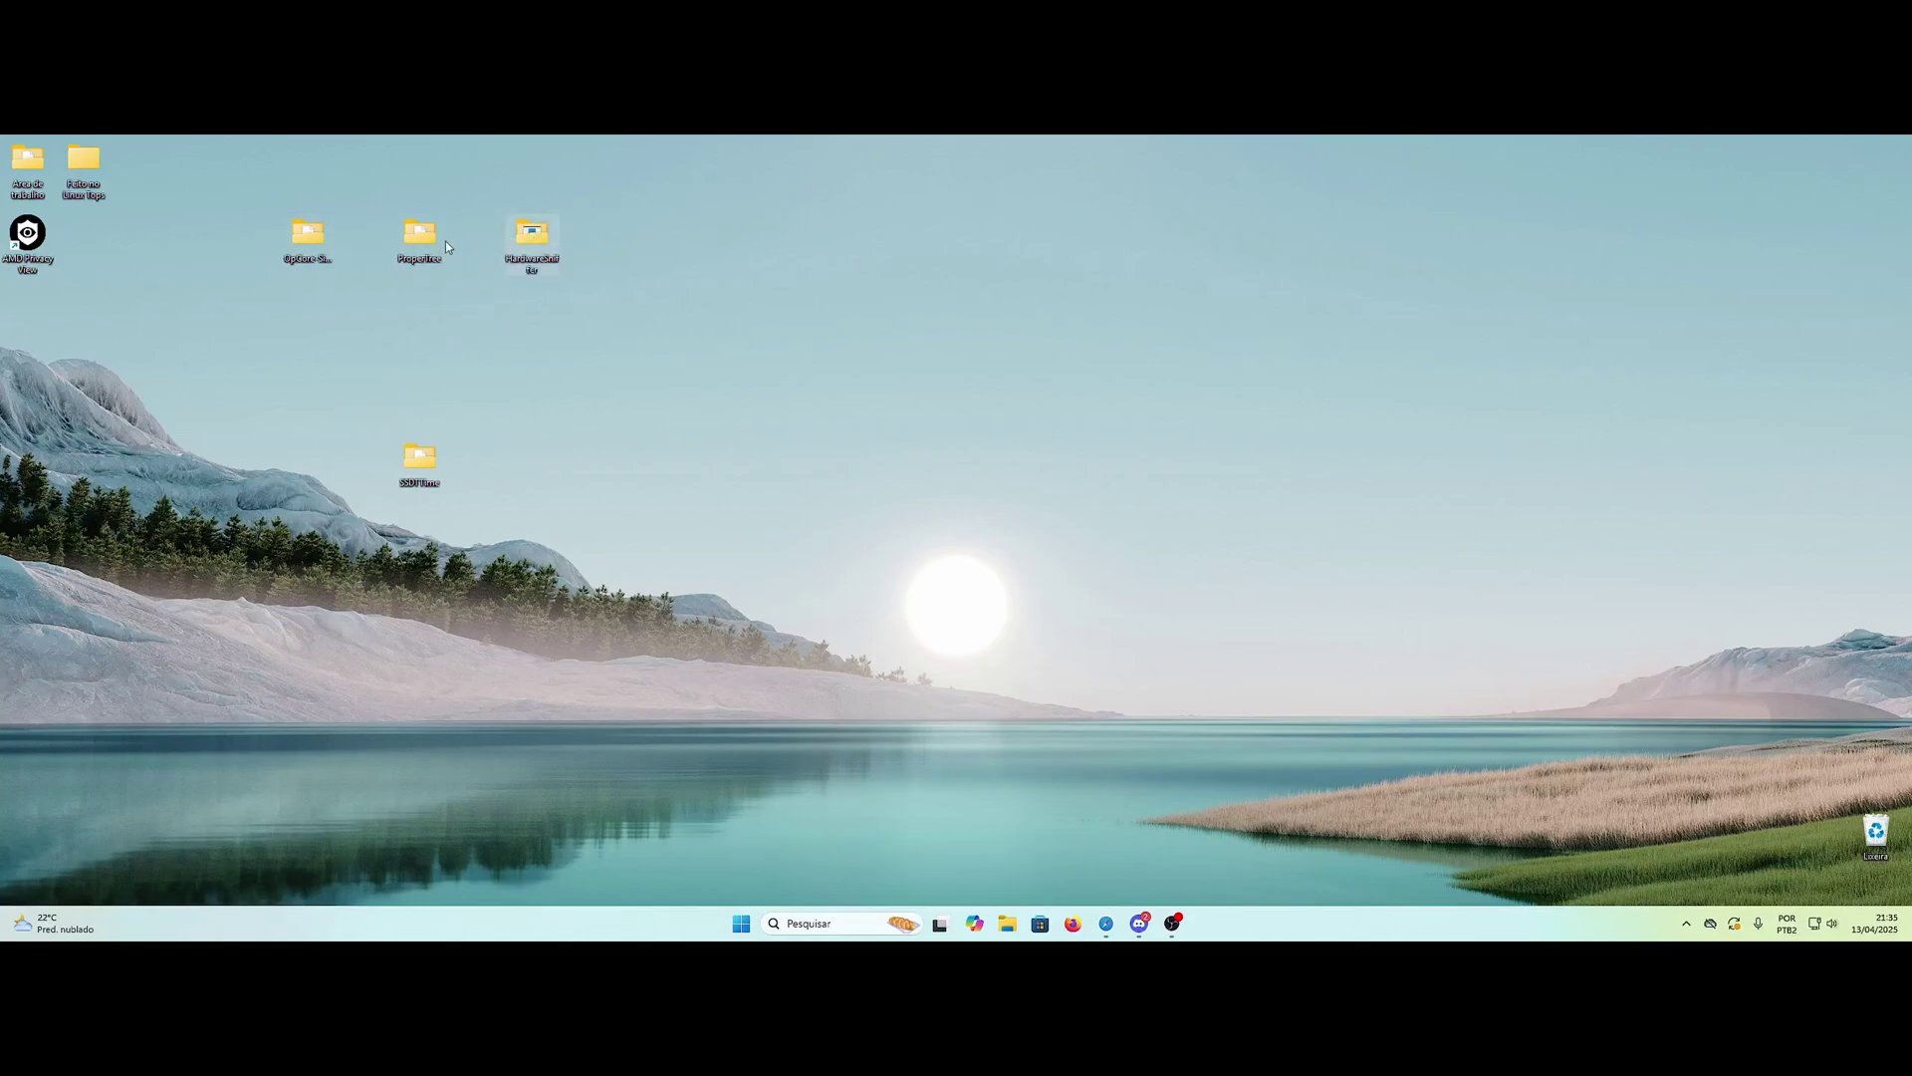
Step: Run OpCore-Simplify.py from the OpCore-Simplify desktop folder
double_click(306, 241)
left_click_drag(868, 290, 964, 305)
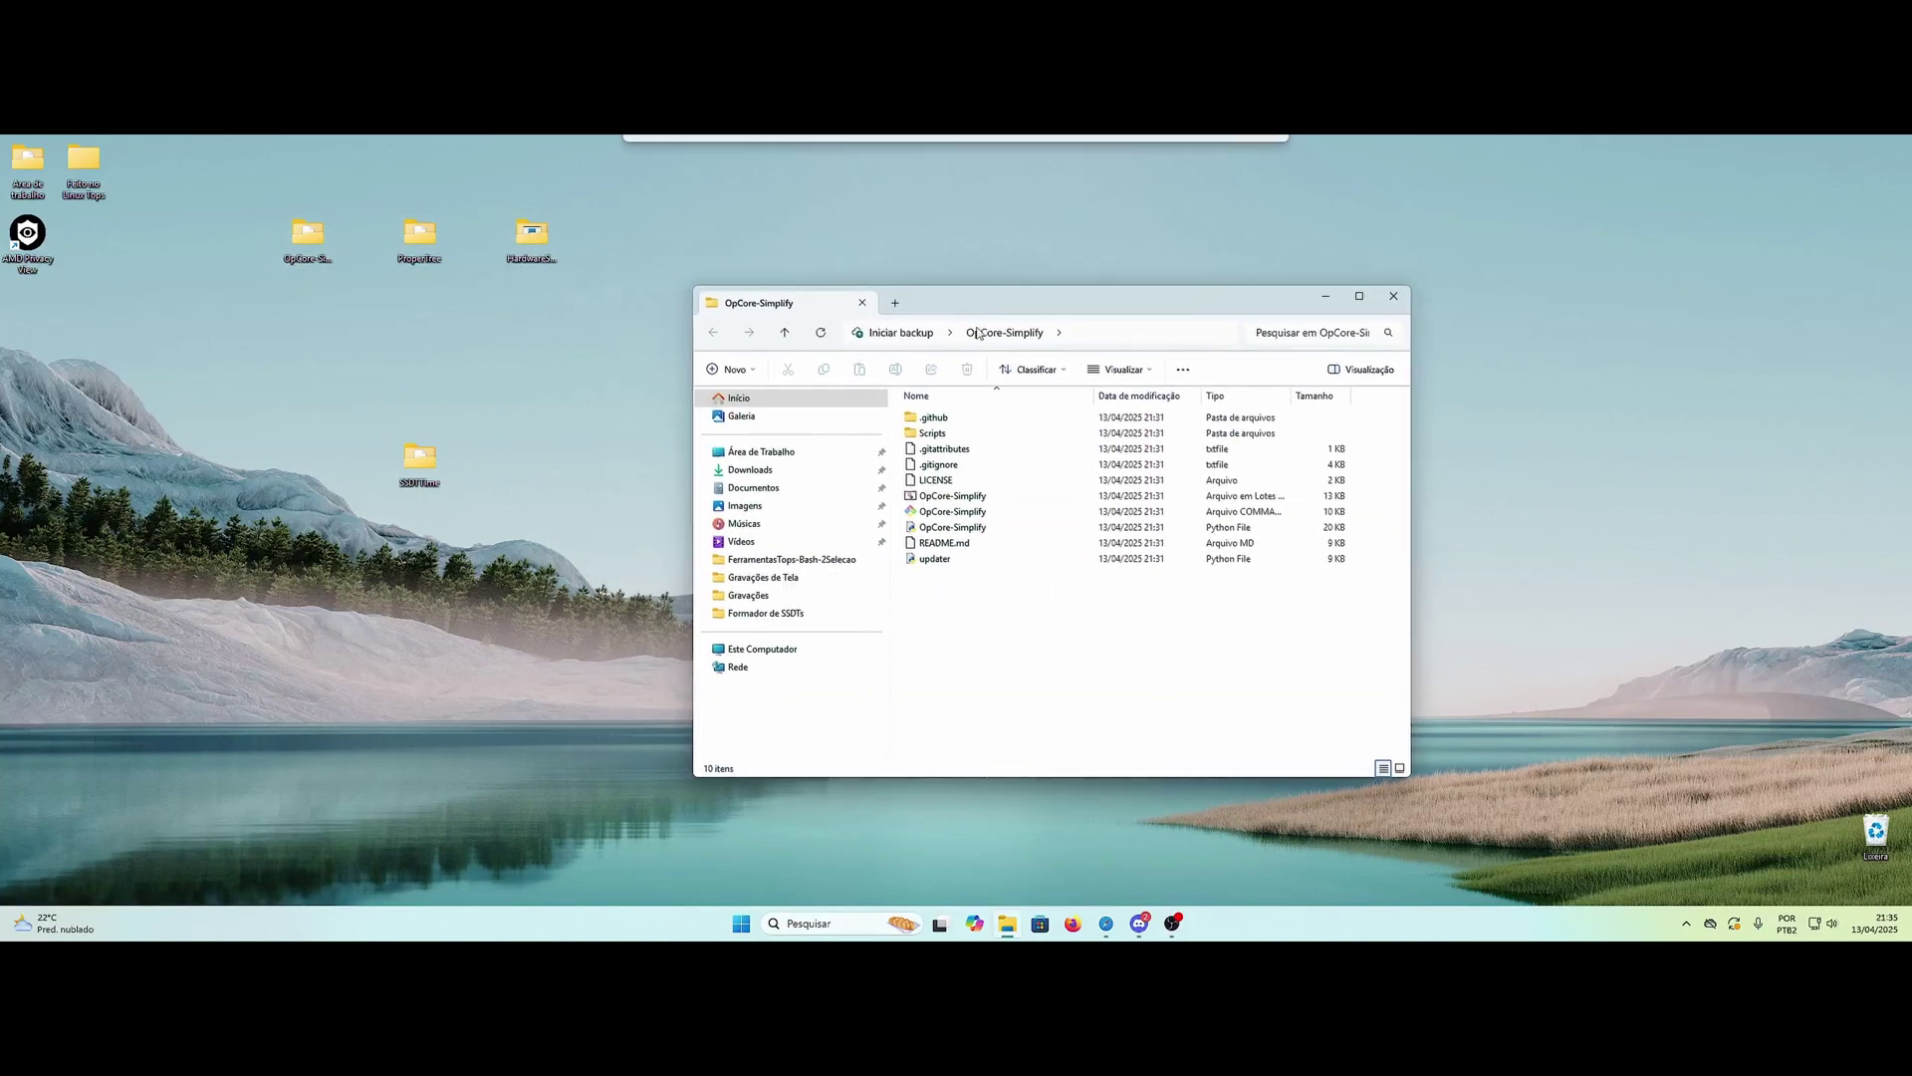
left_click(959, 534)
double_click(959, 535)
Step: Skip the OpCore Simplify update and choose option 1, Select Hardware Report
left_click_drag(586, 289, 543, 335)
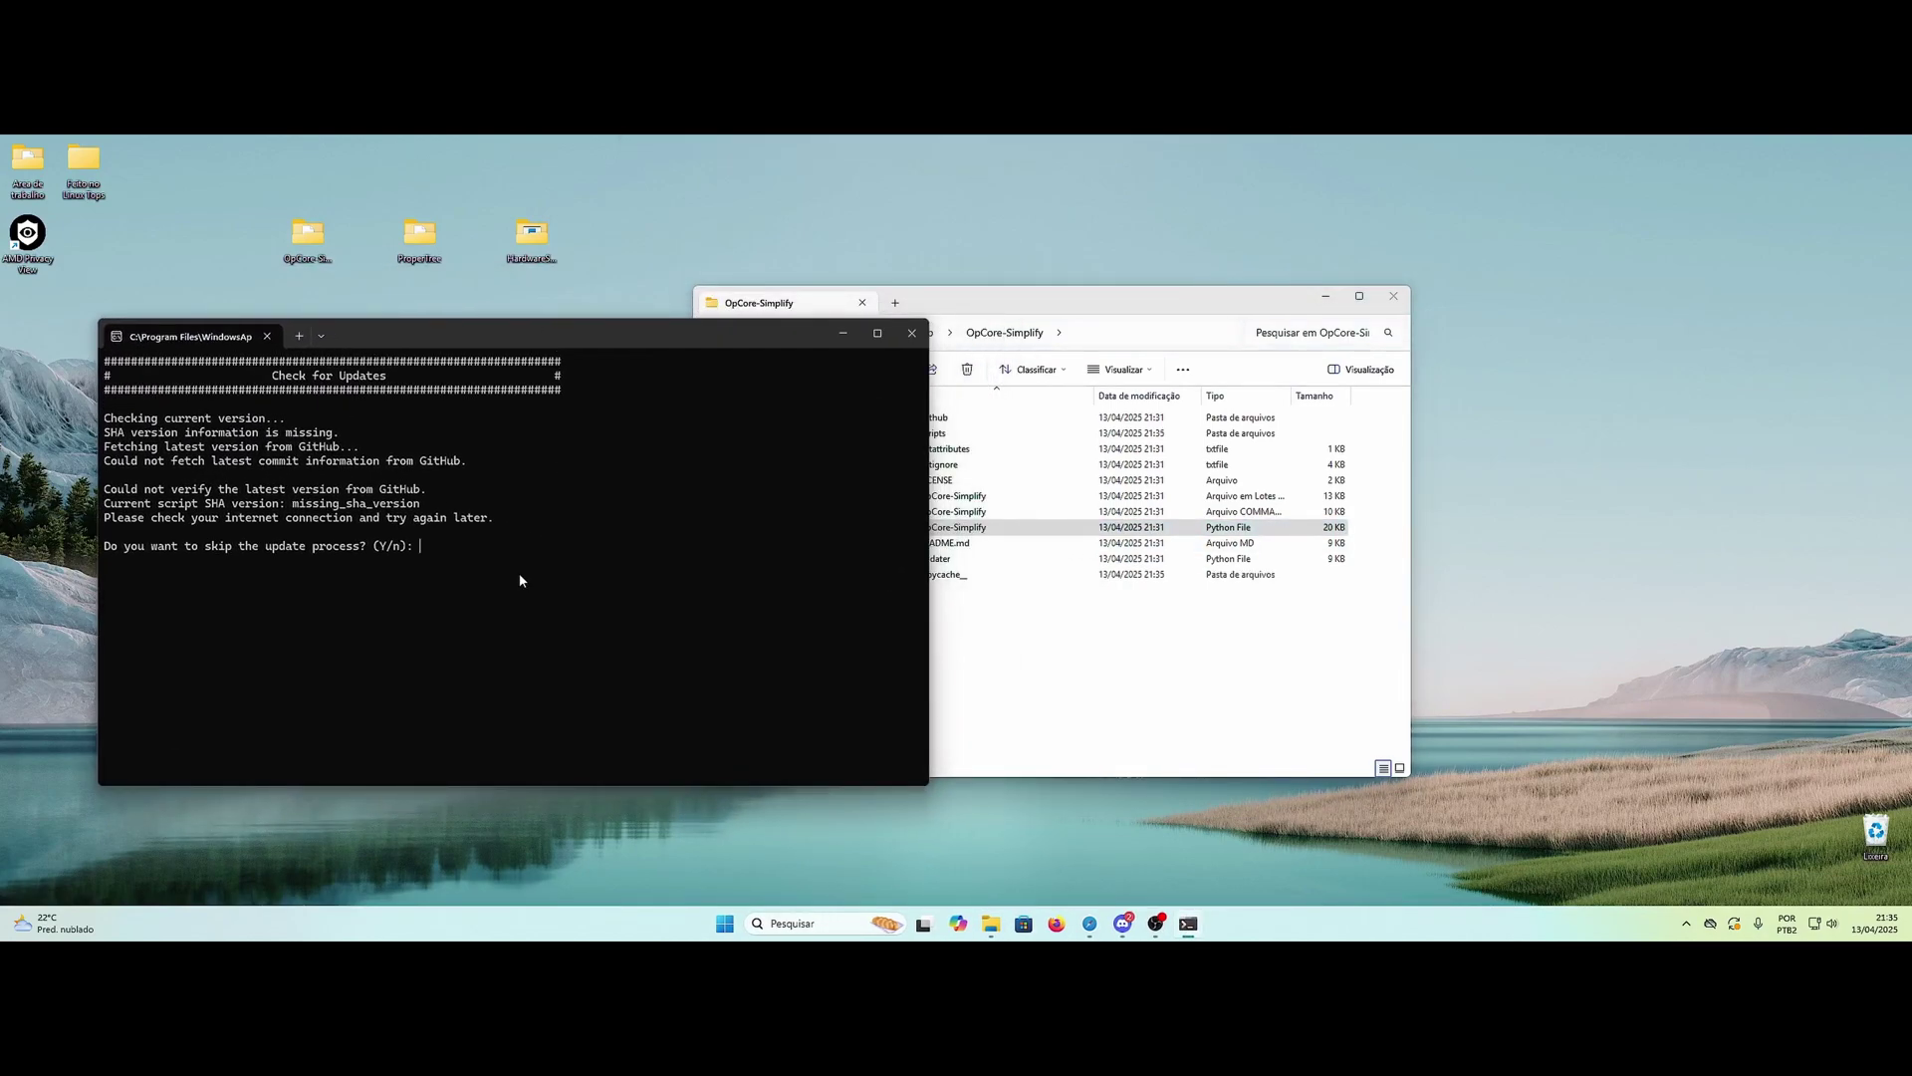
type("y")
key("Return")
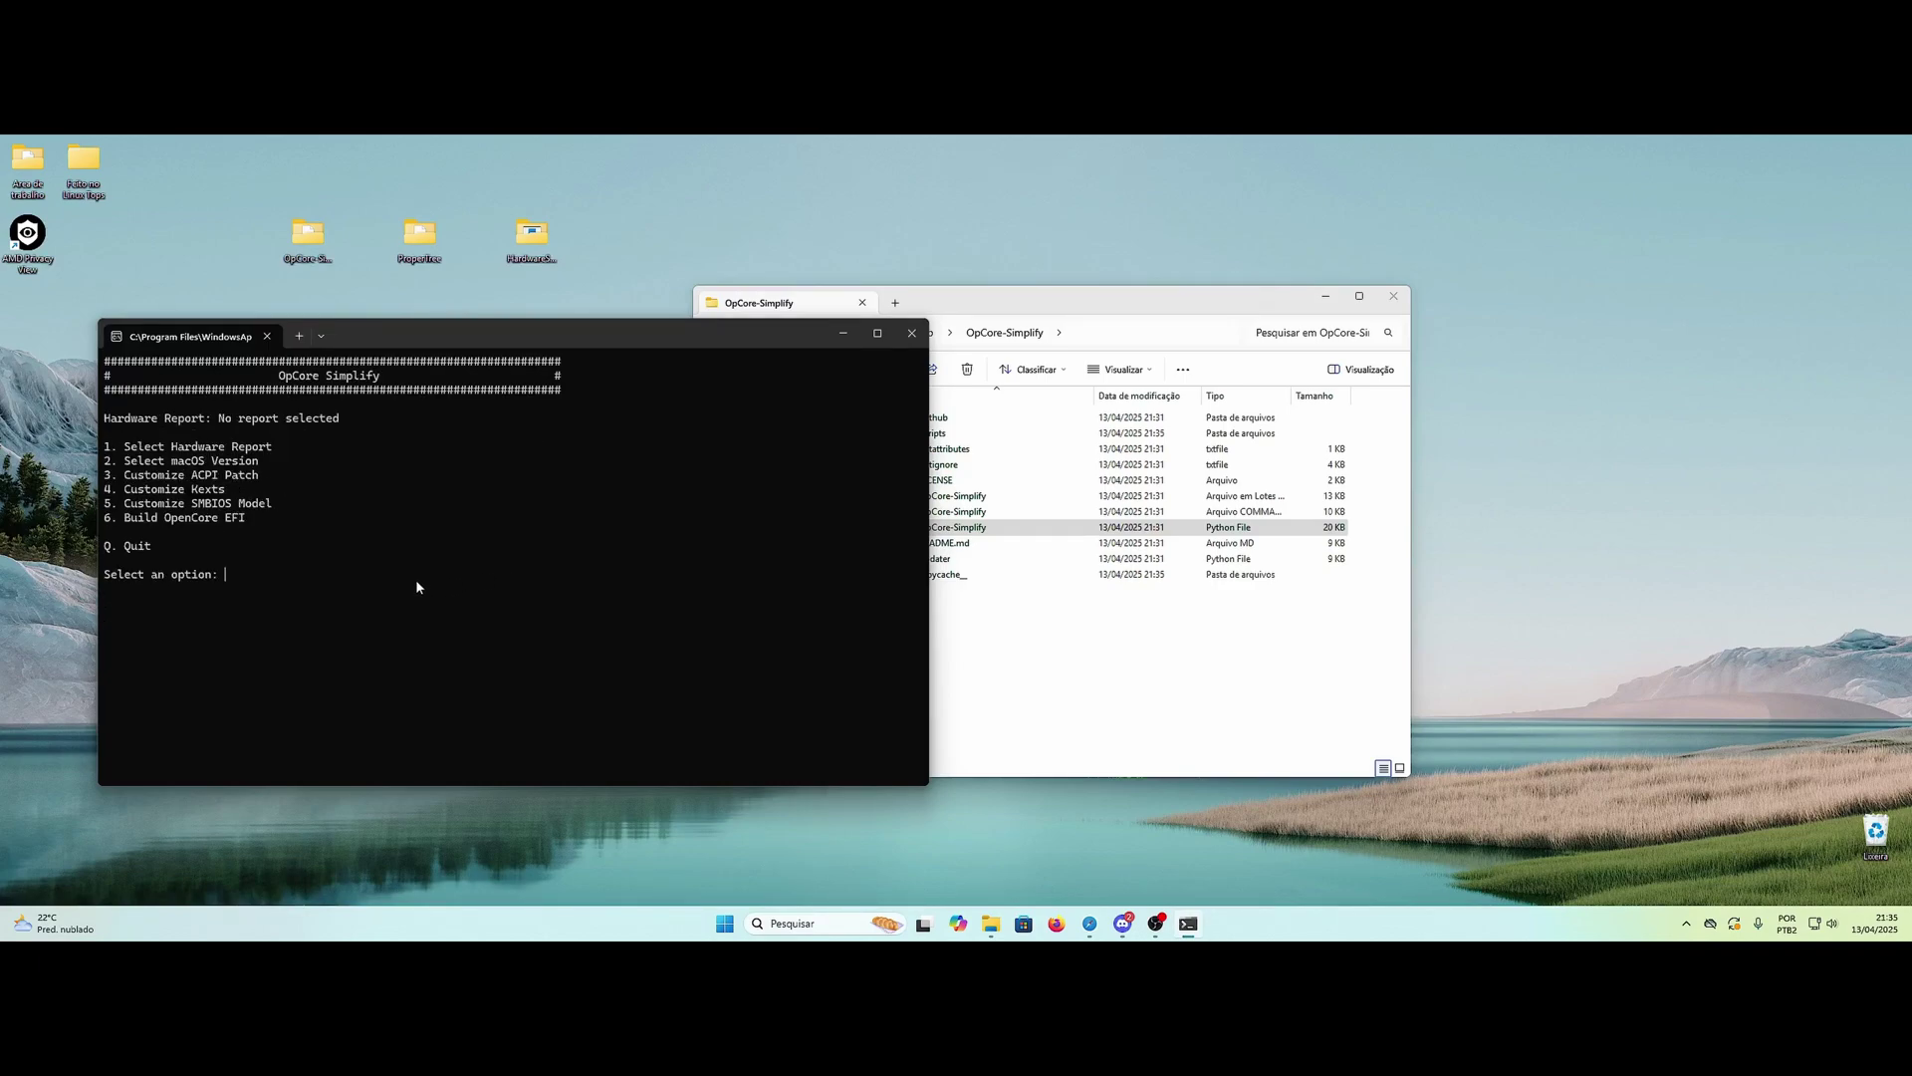
left_click_drag(430, 342, 971, 297)
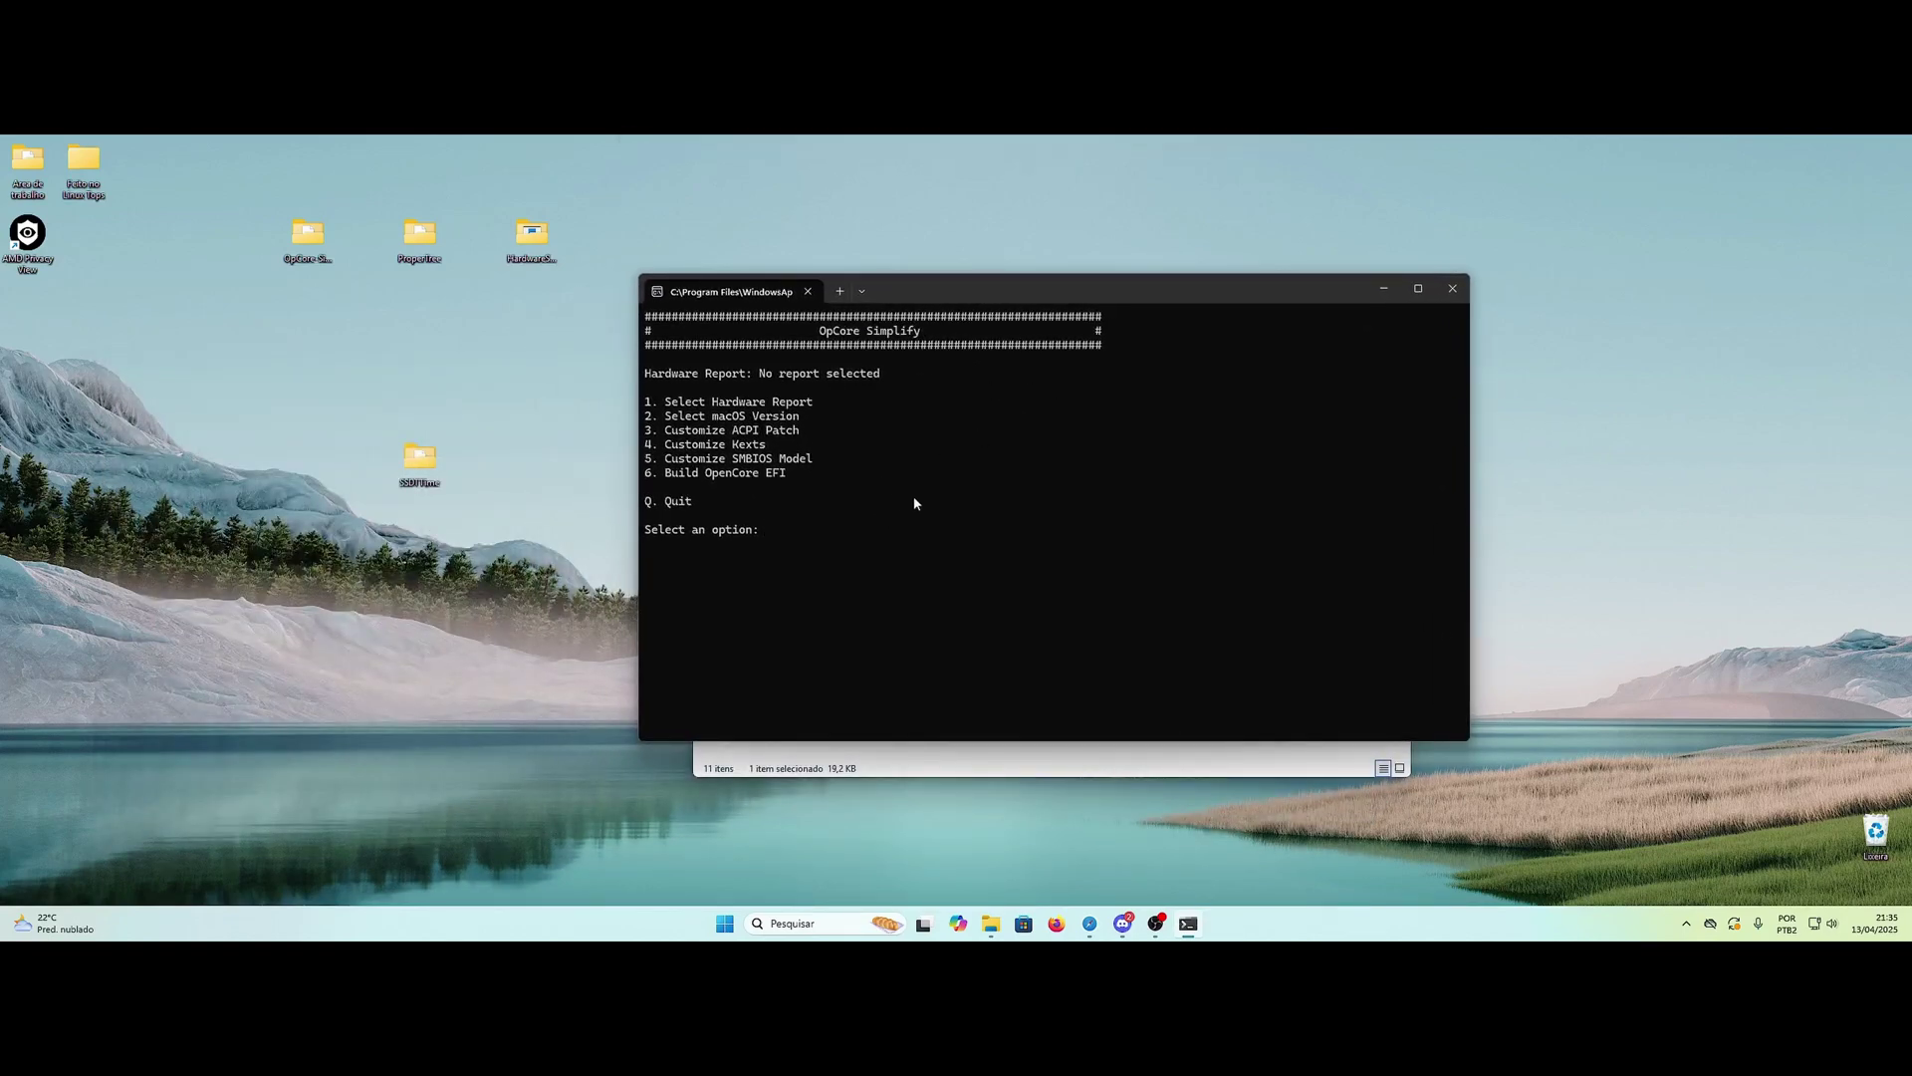
type("1")
key("Return")
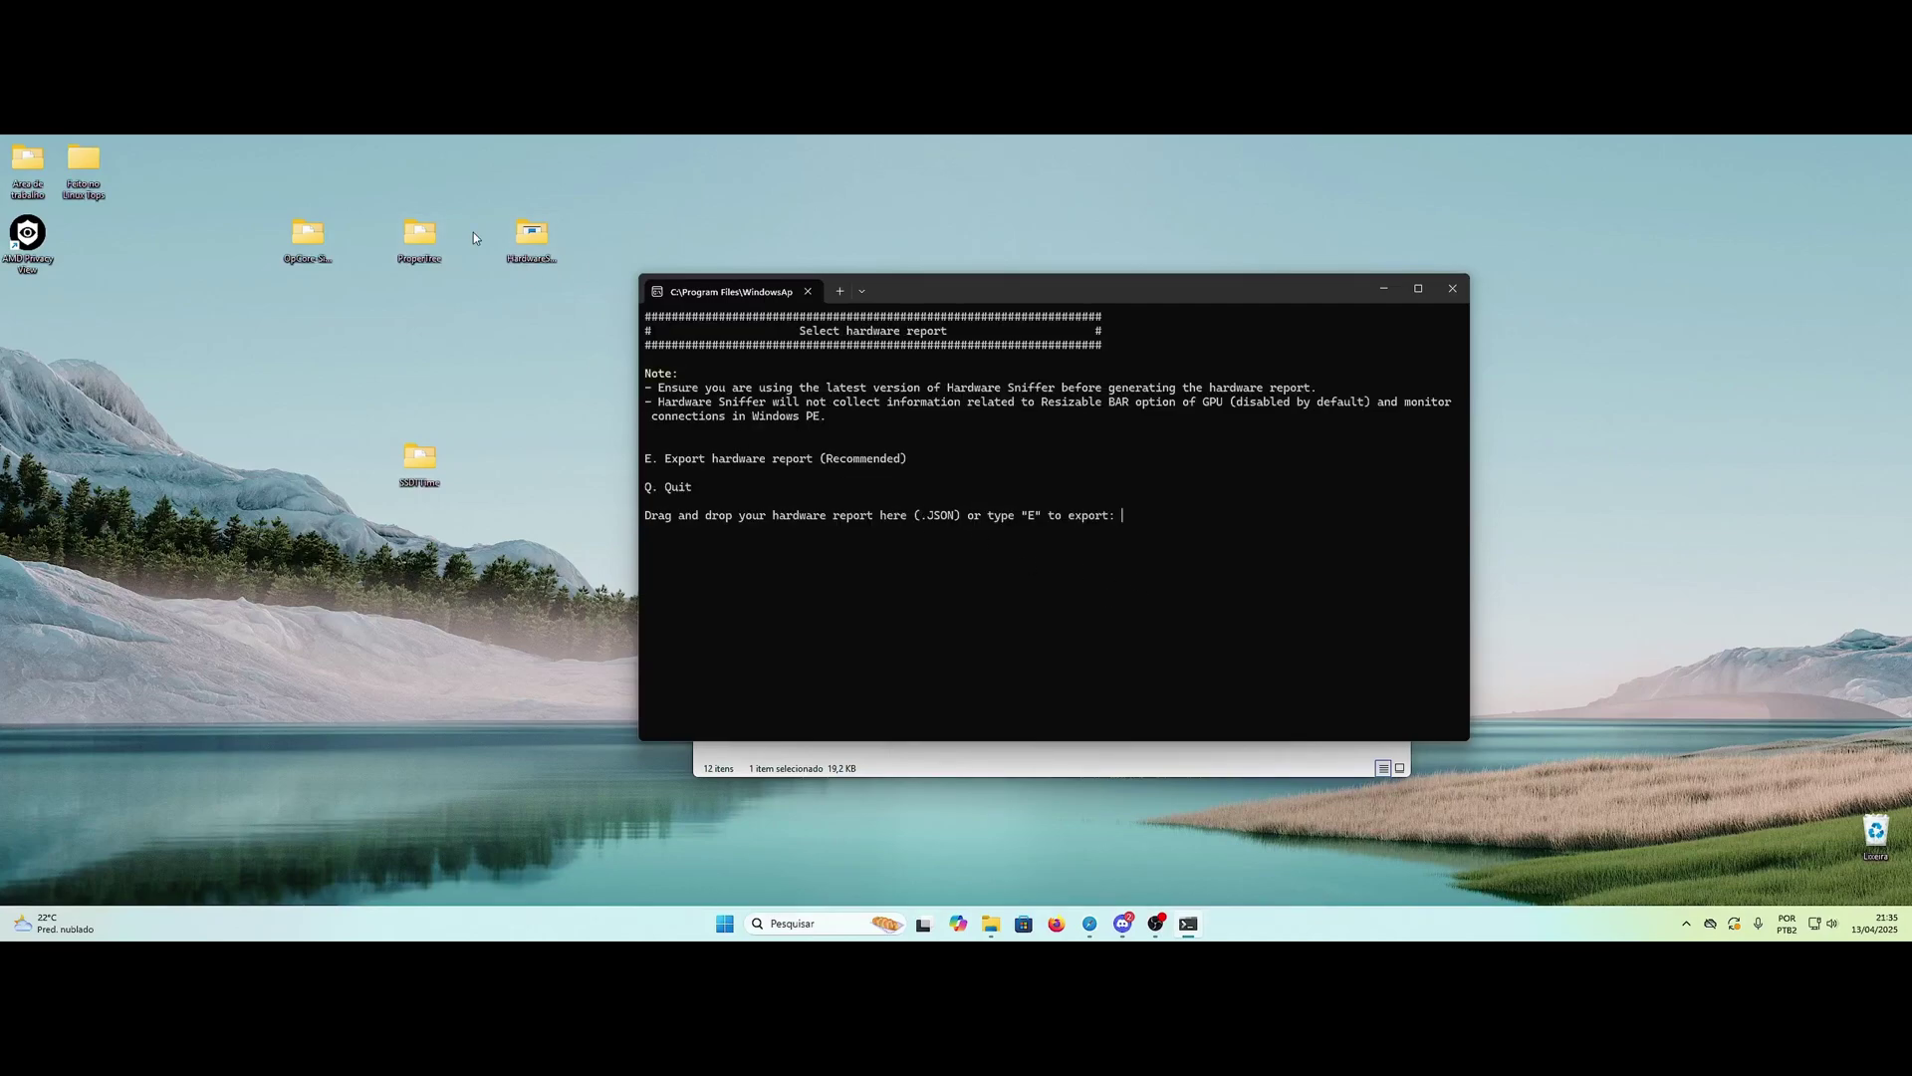
Step: Browse File Explorer to the HardwareSniffer Results folder
double_click(534, 241)
left_click_drag(900, 318, 256, 361)
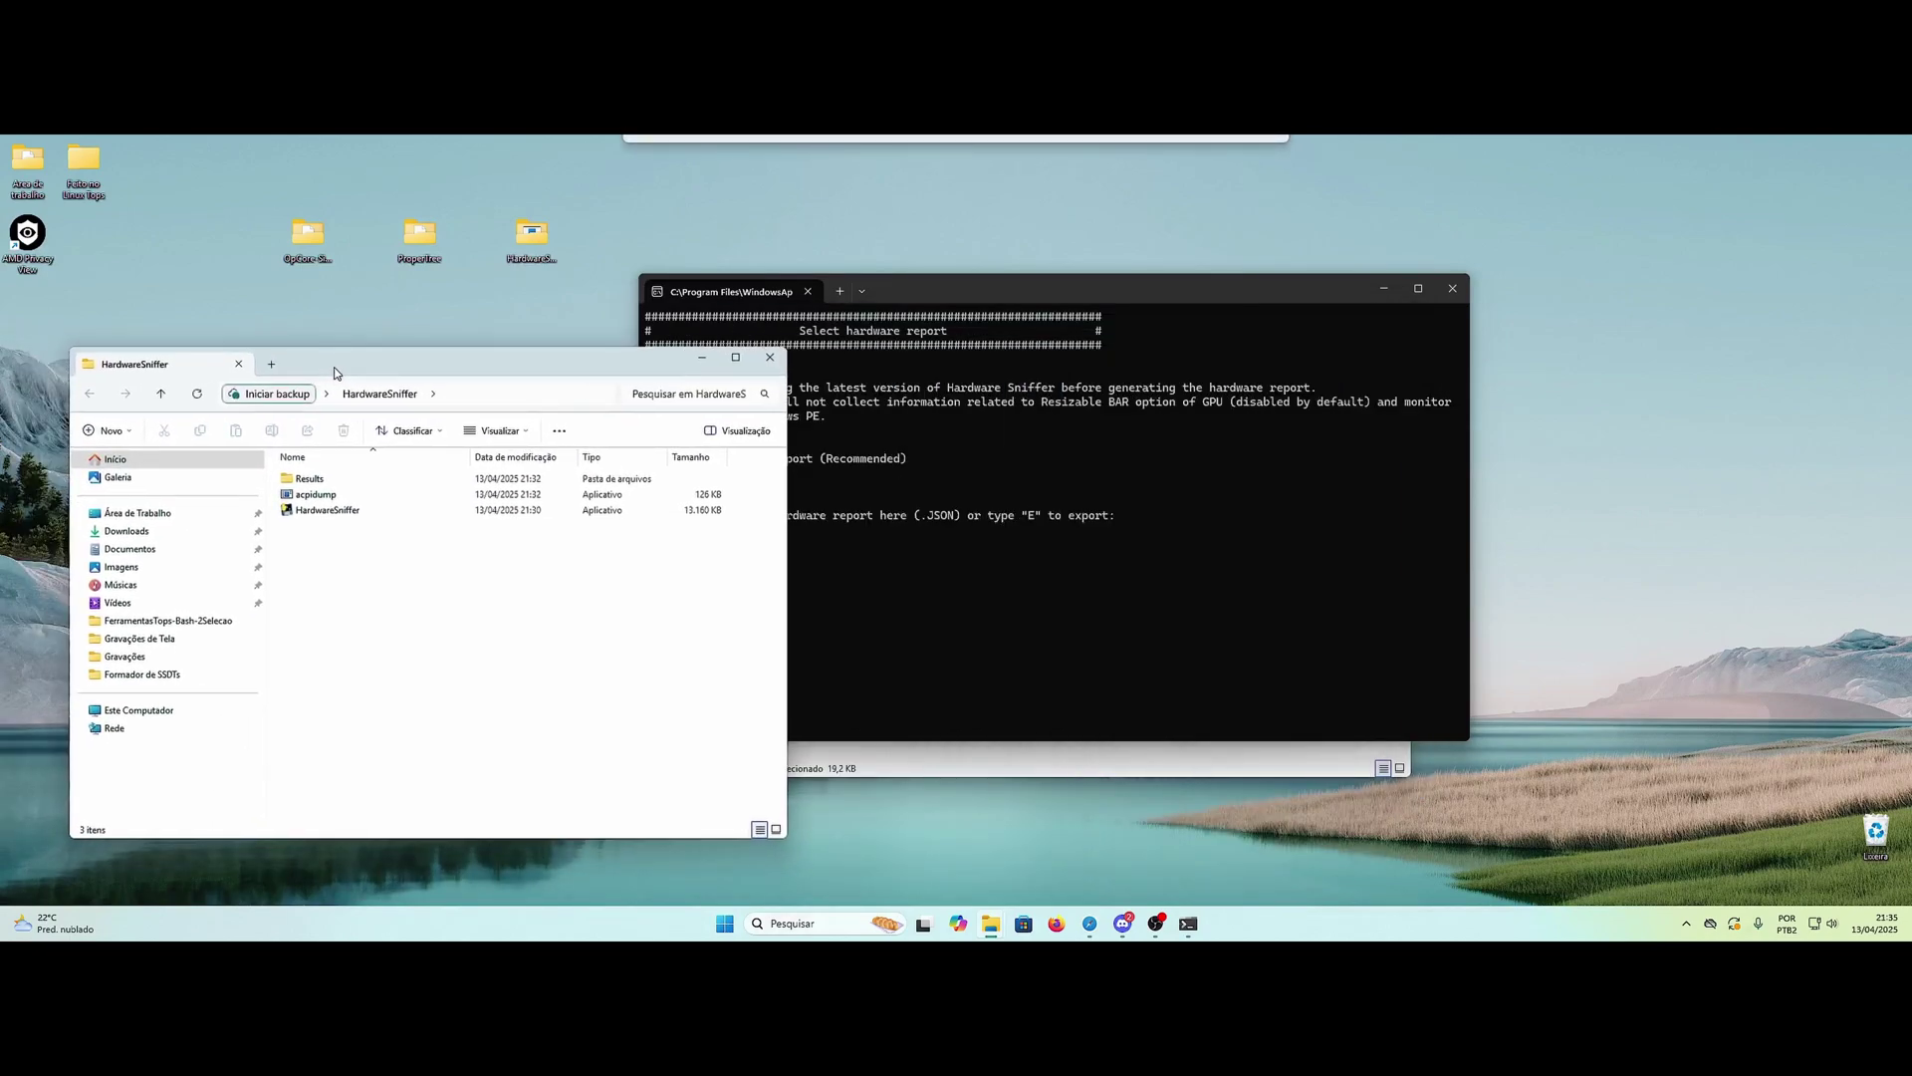
left_click(308, 482)
double_click(307, 482)
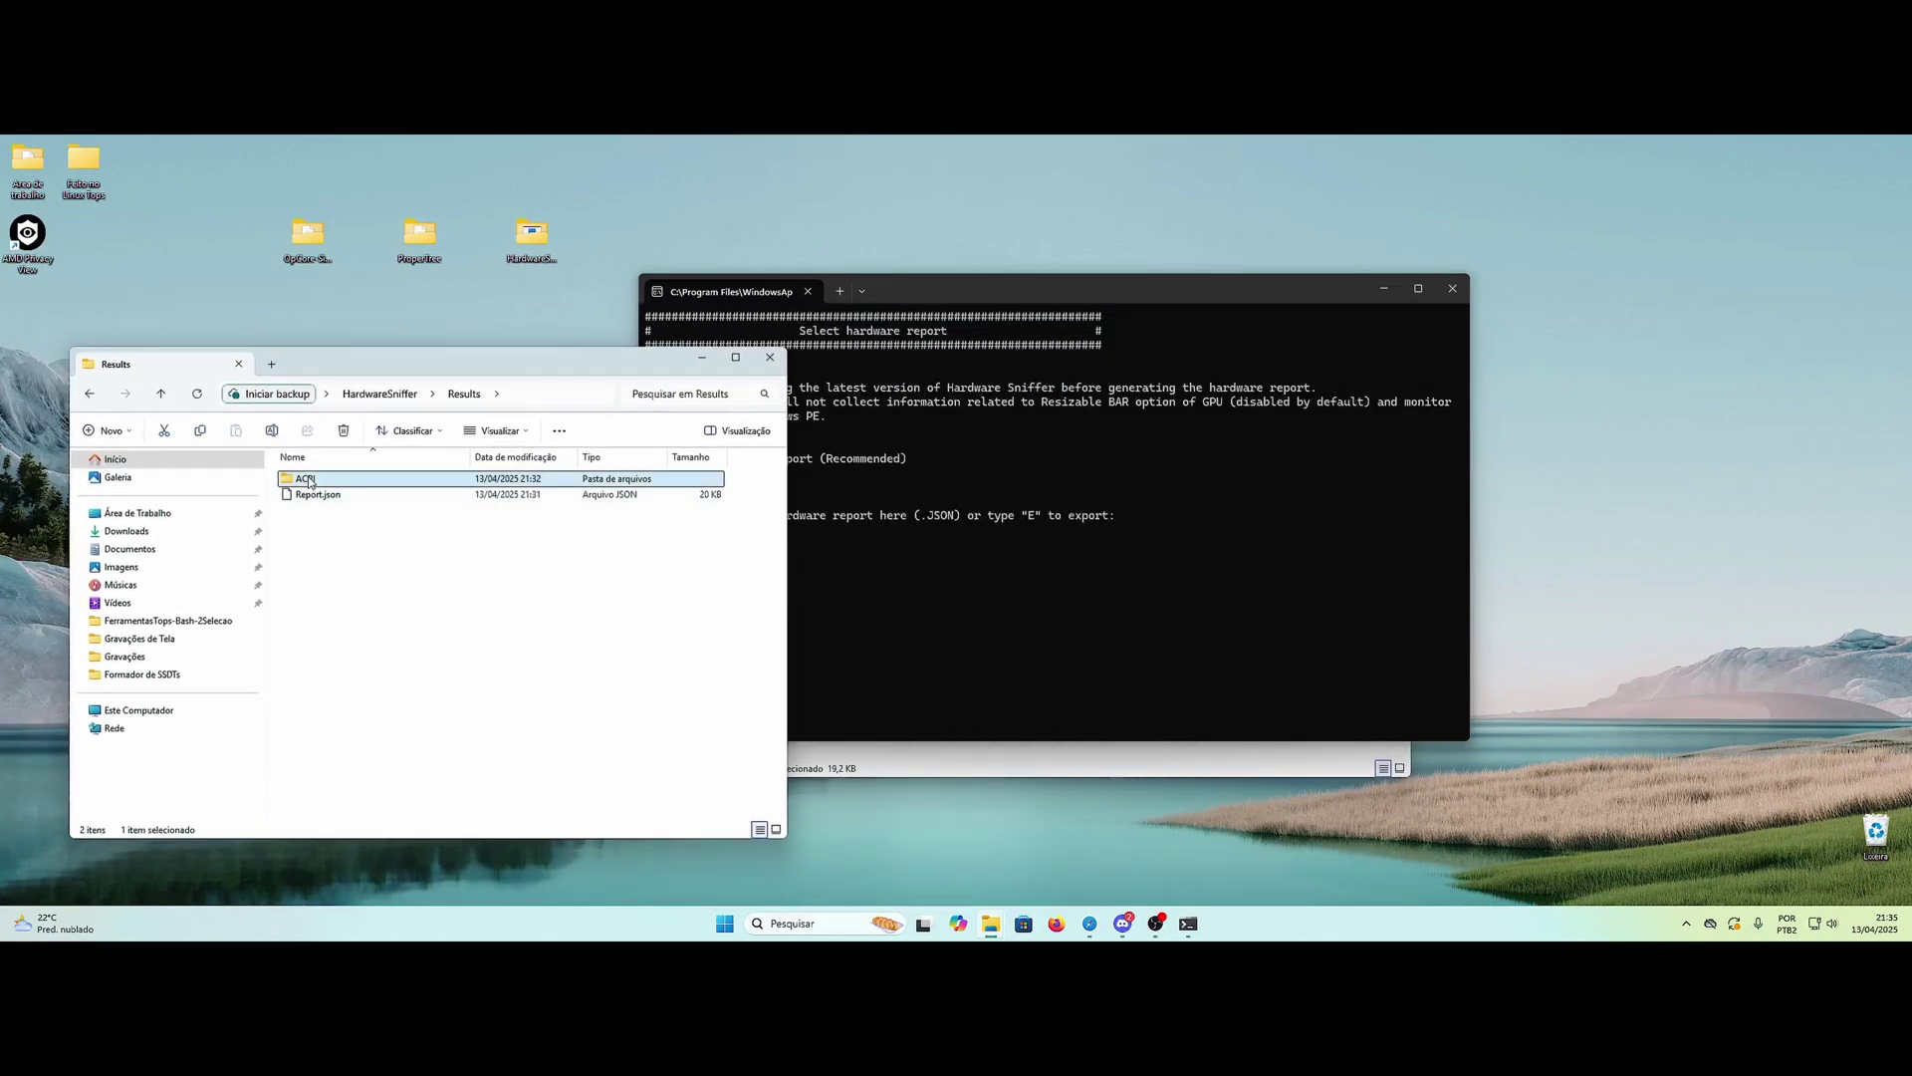
double_click(303, 478)
left_click(89, 393)
Step: Drop Report.json onto the terminal prompt and run the compatibility check
mouse_move(318, 494)
left_mouse_down()
mouse_move(1156, 616)
mouse_move(1209, 568)
left_mouse_up()
left_click(951, 593)
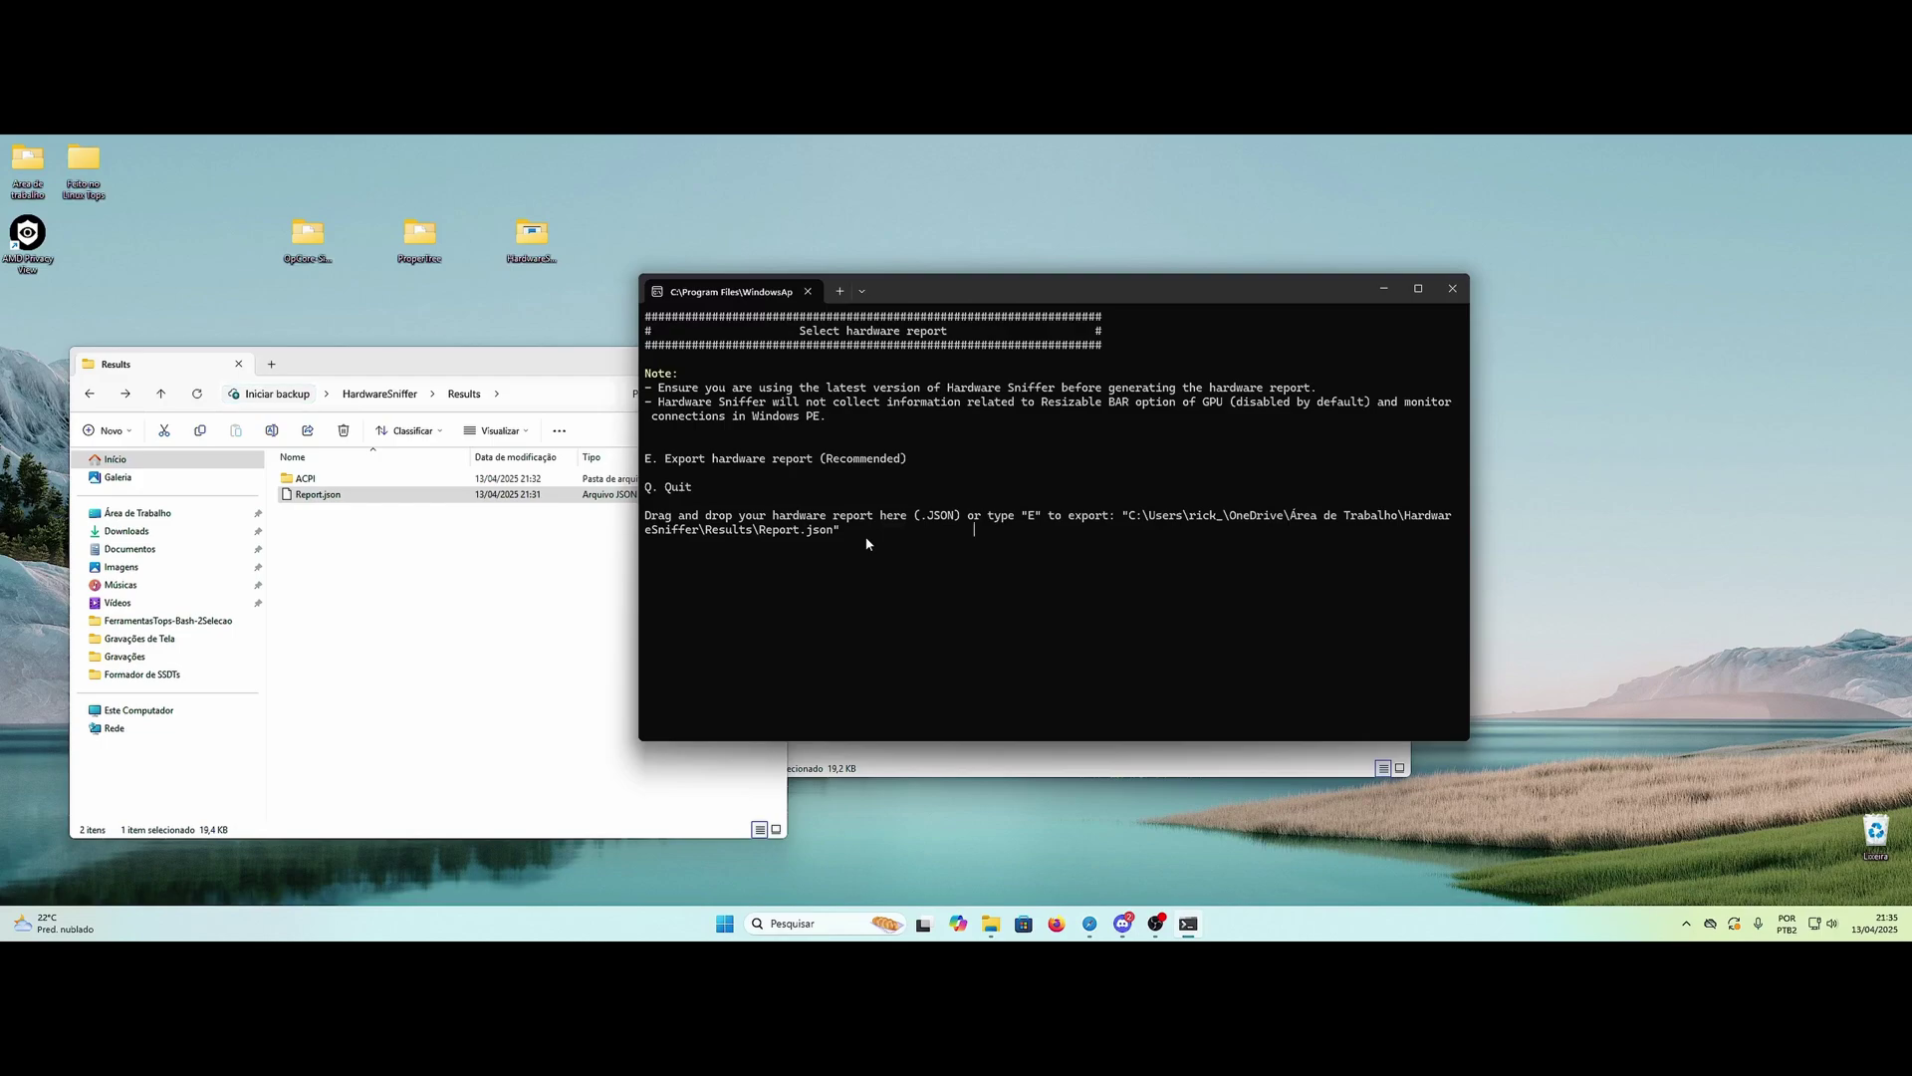
key("Return")
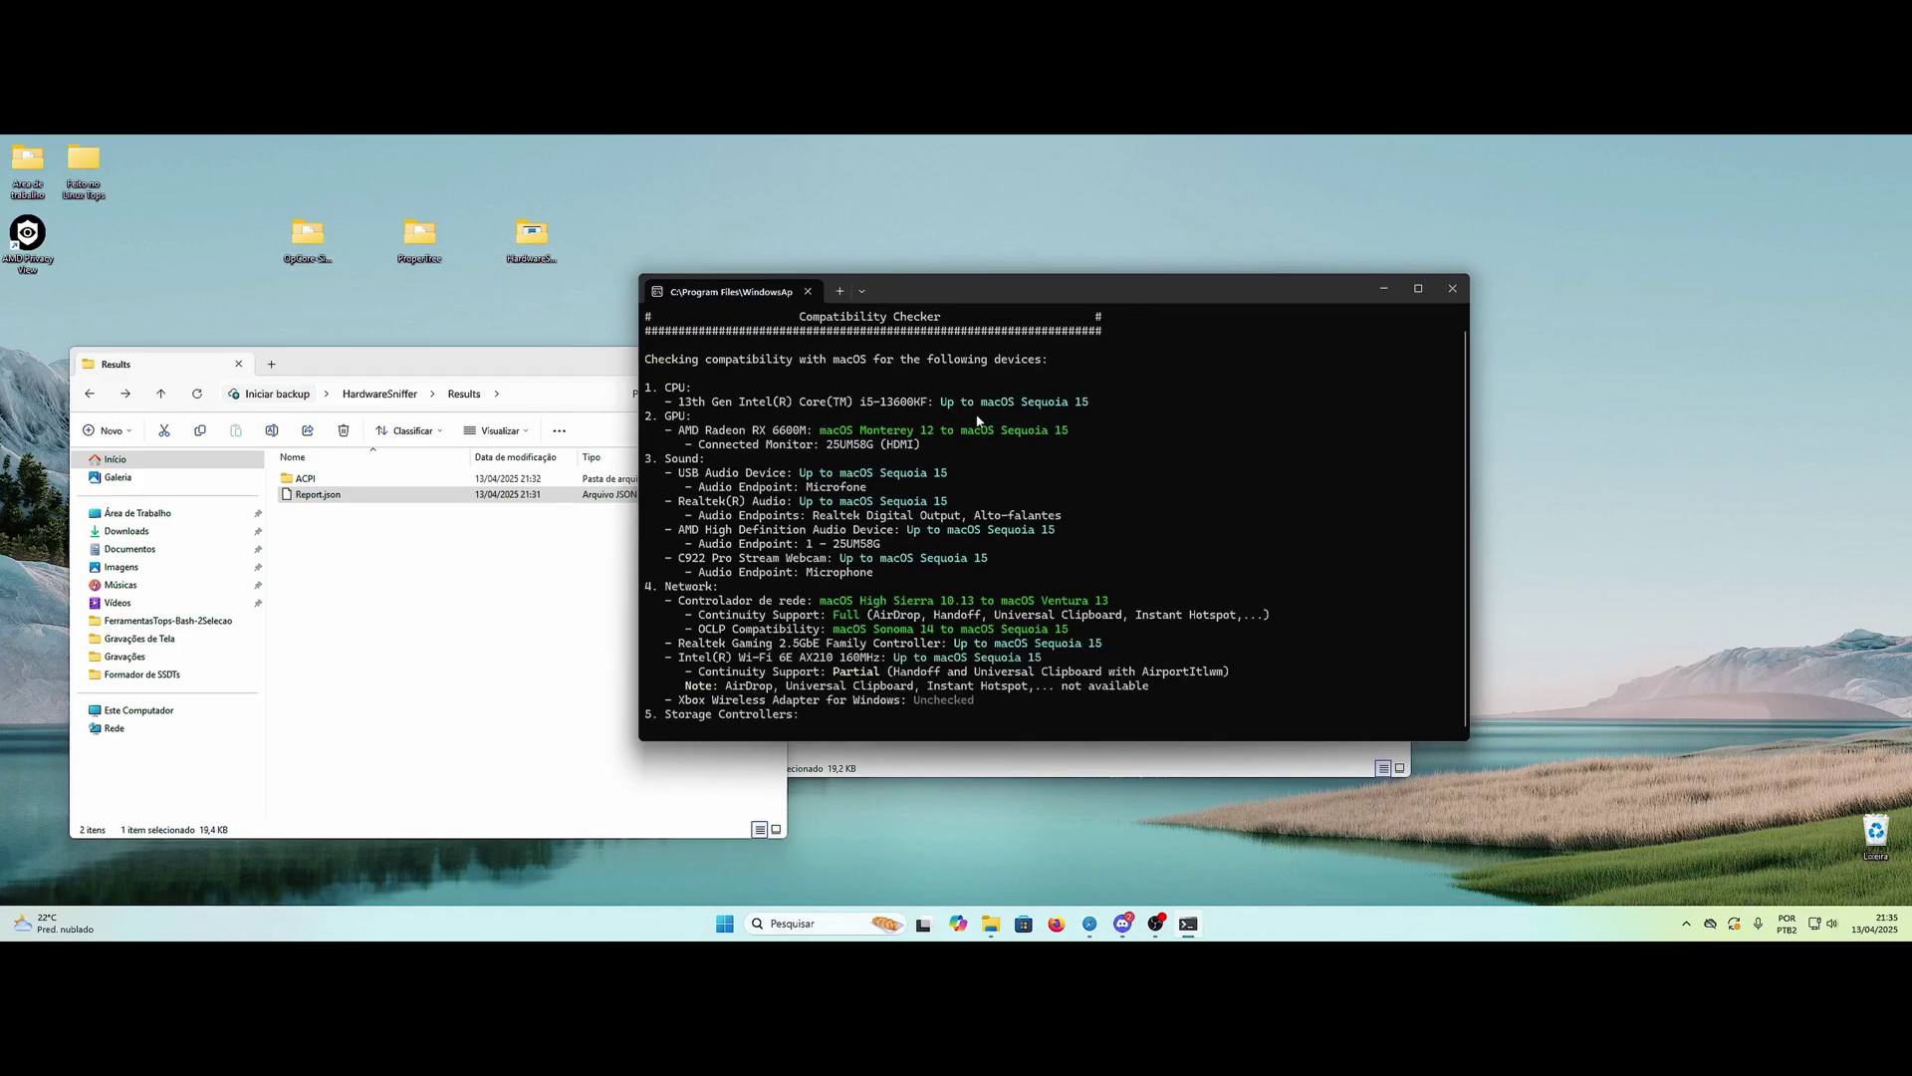
left_click_drag(984, 299, 1180, 215)
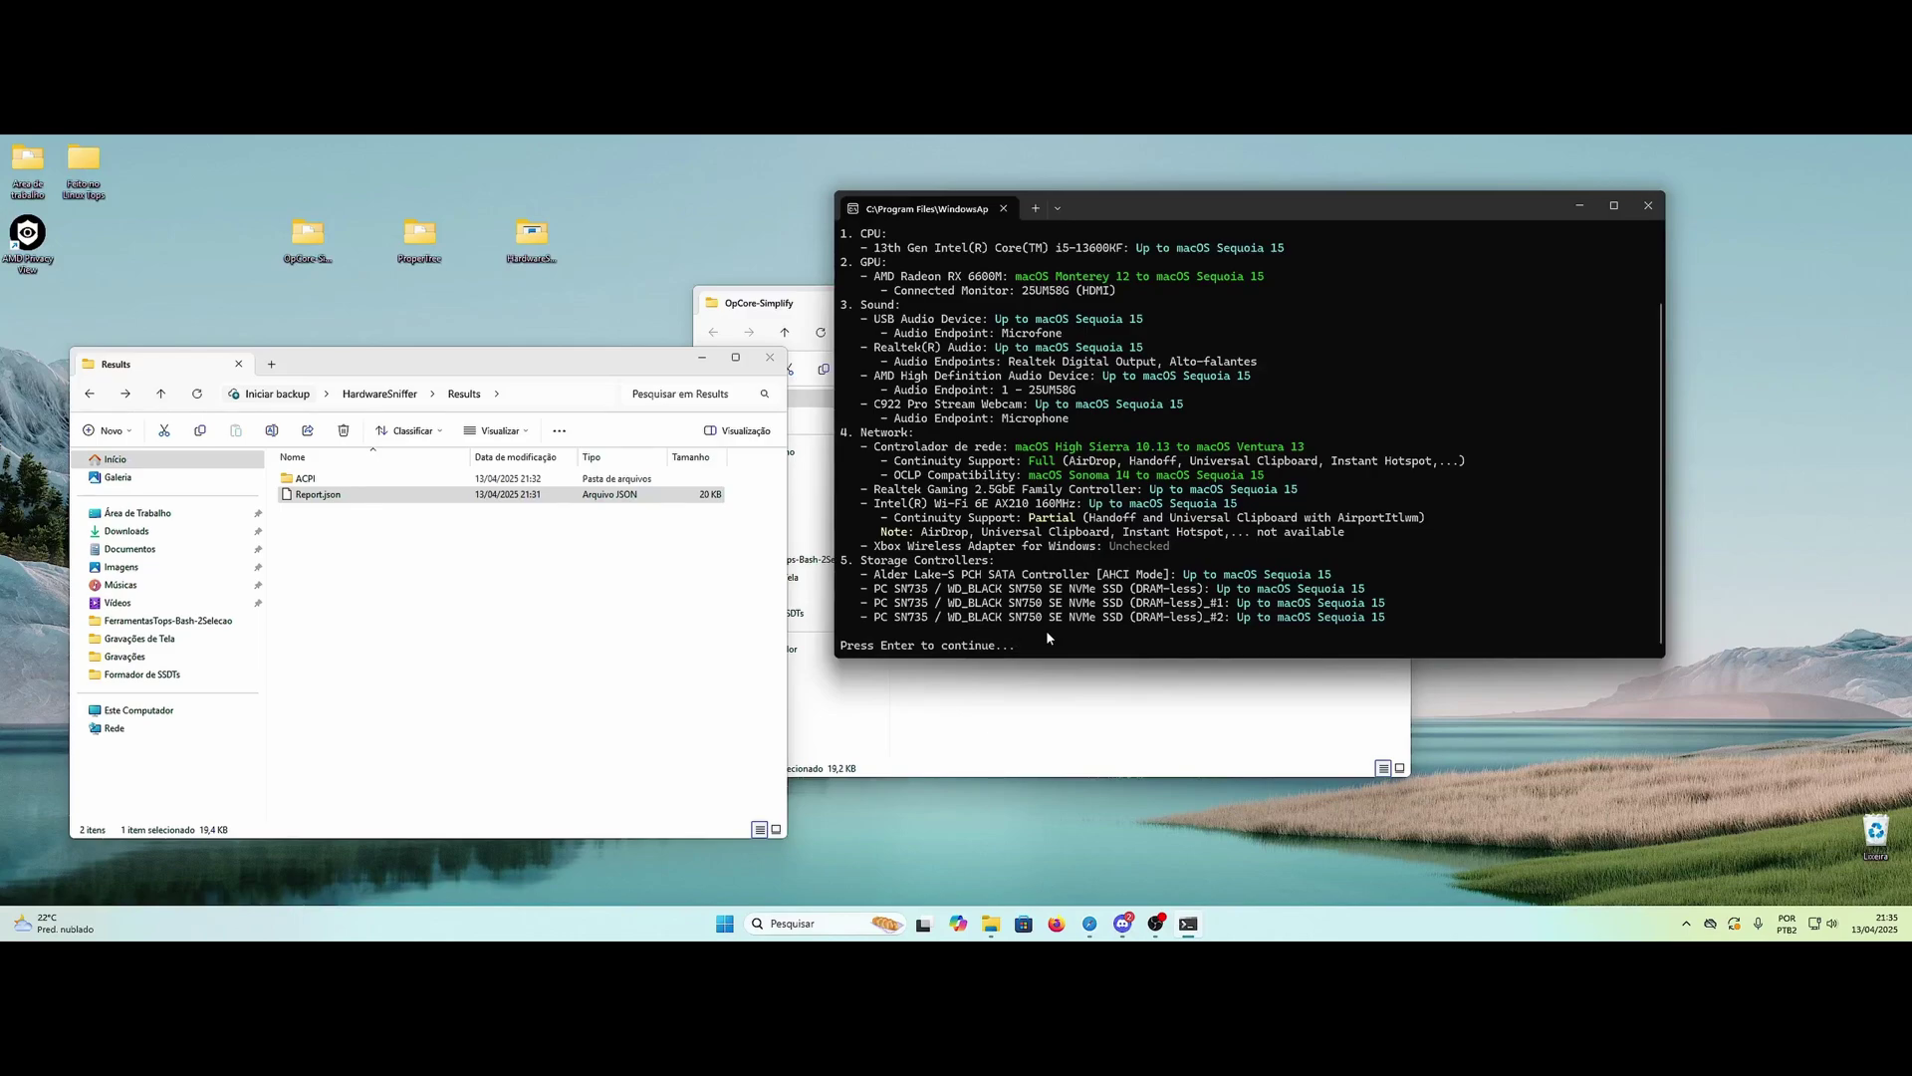
Step: Choose macOS Sequoia 15 (option 24) as the target, then locate the Intel Wi-Fi 6E AX210 entry
key("Return")
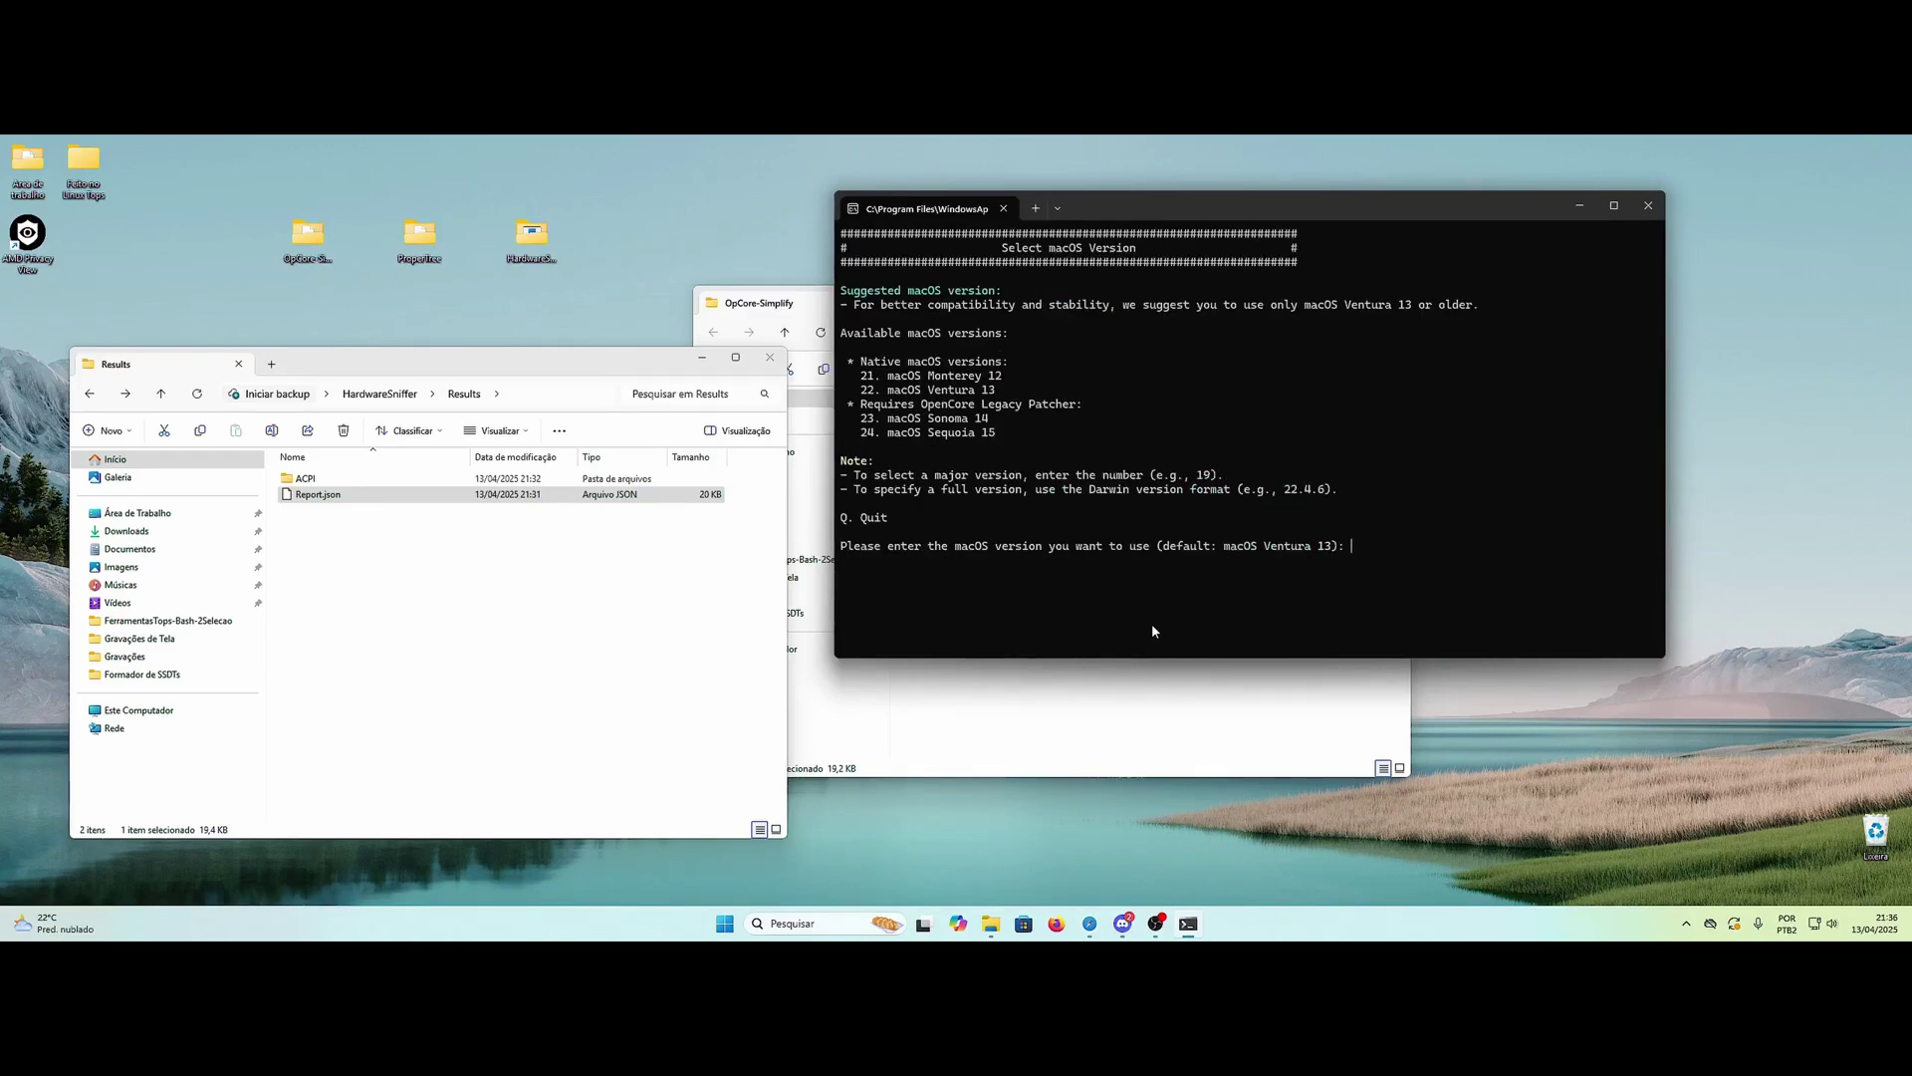
left_click_drag(854, 435, 1003, 435)
left_click(1004, 432)
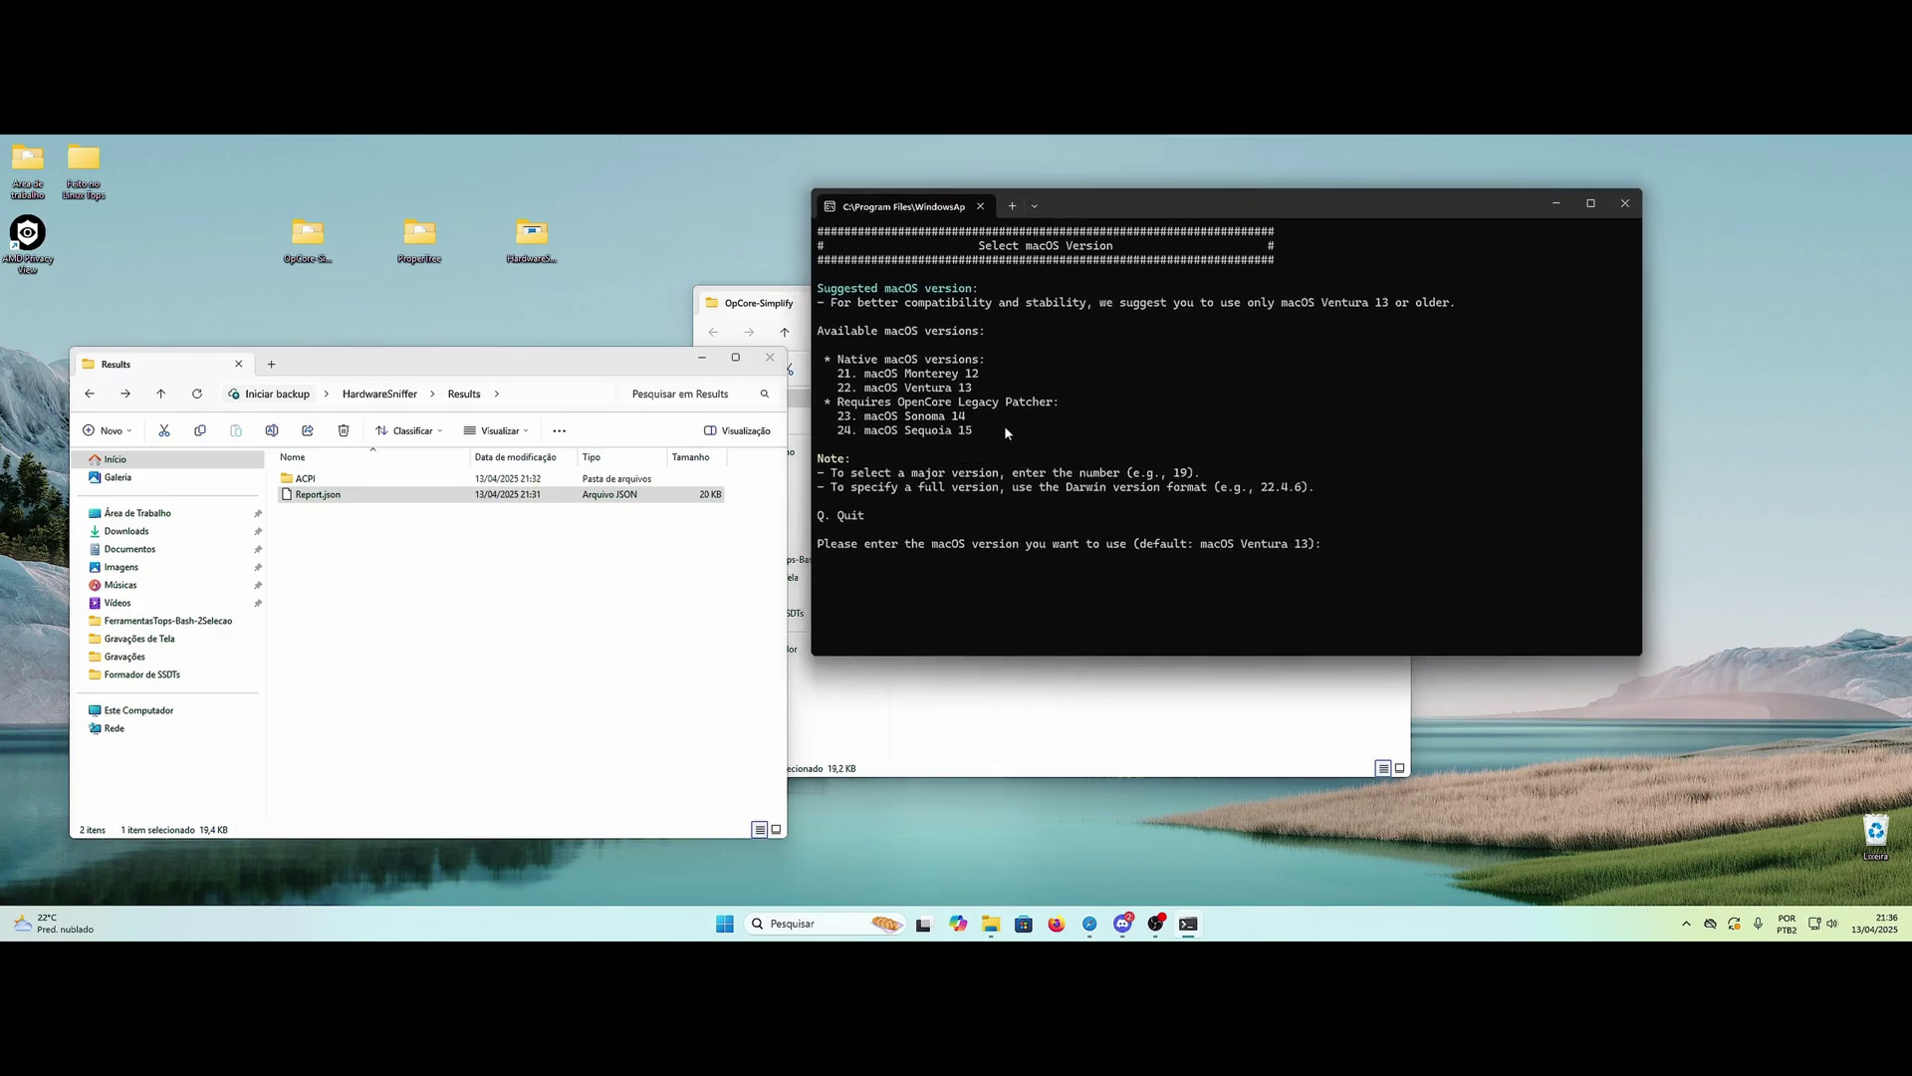
type("24")
key("Return")
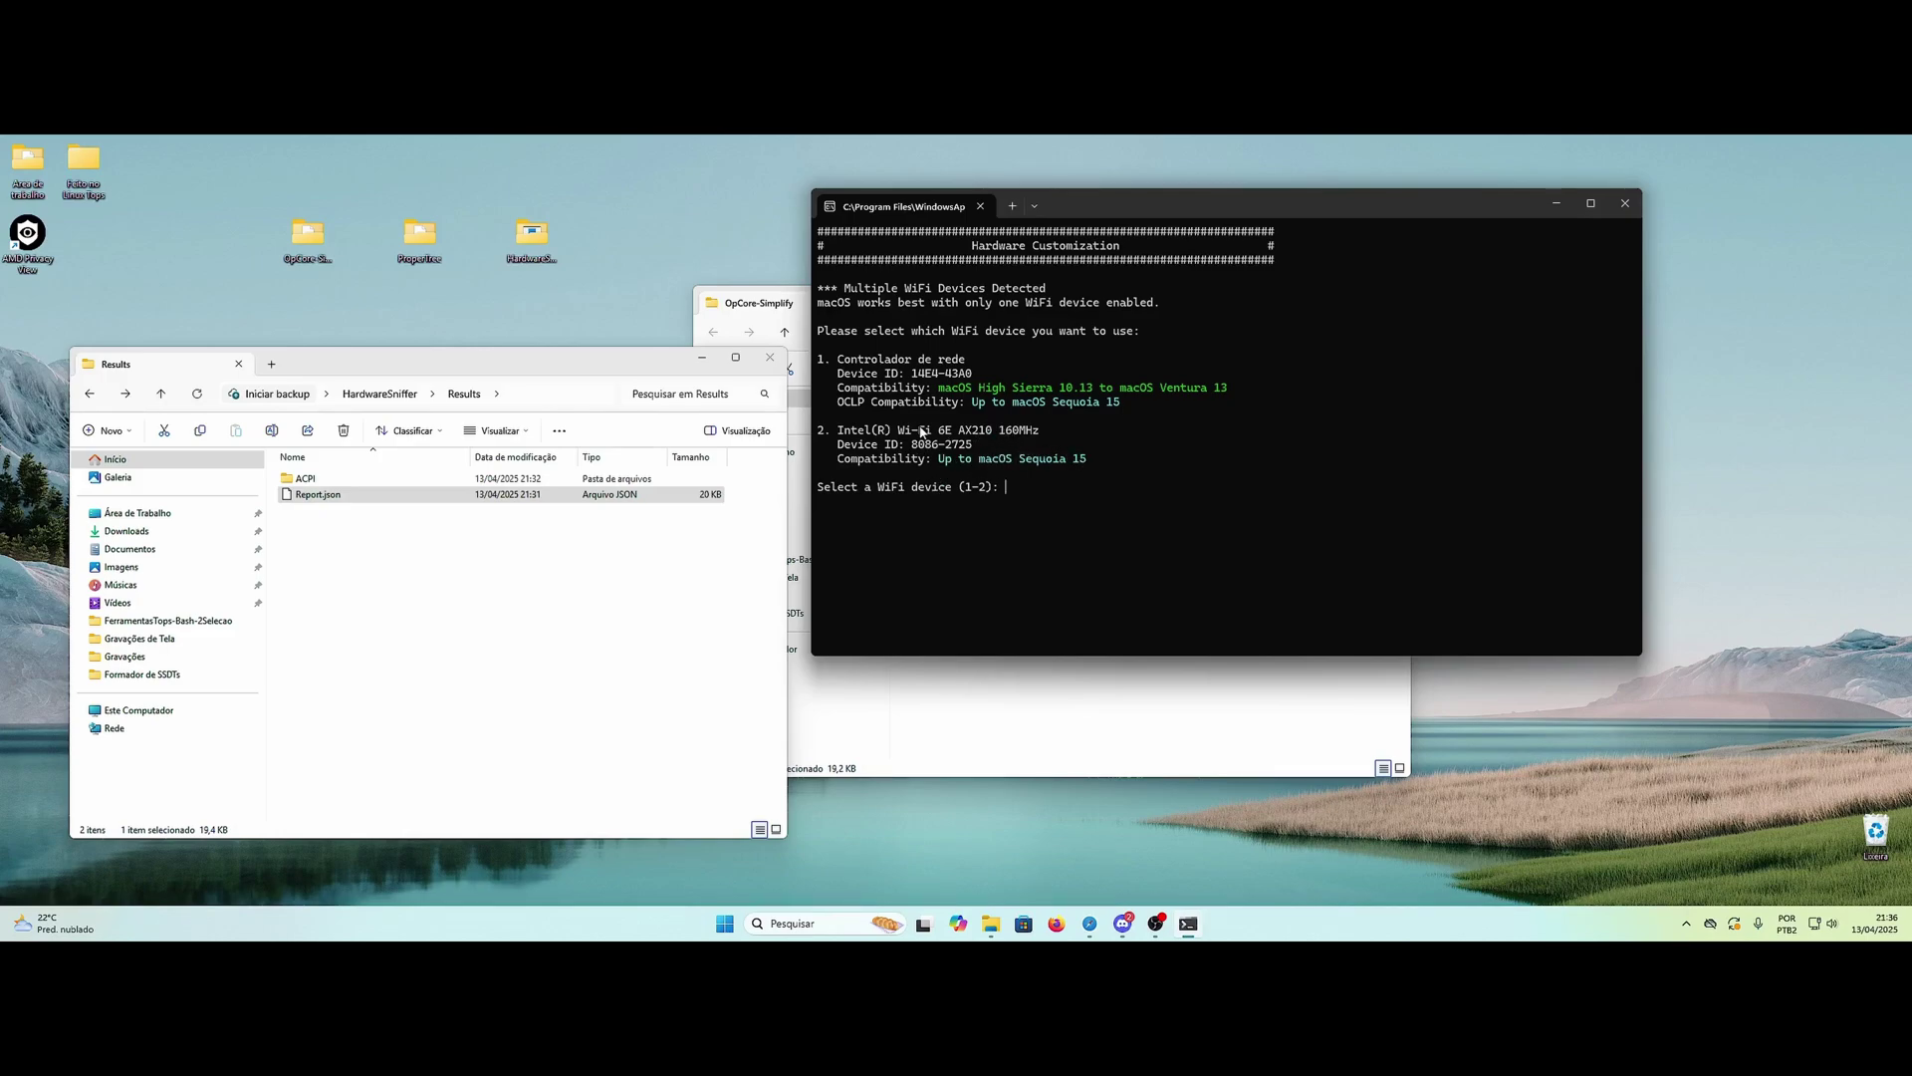
left_click_drag(873, 431, 1041, 446)
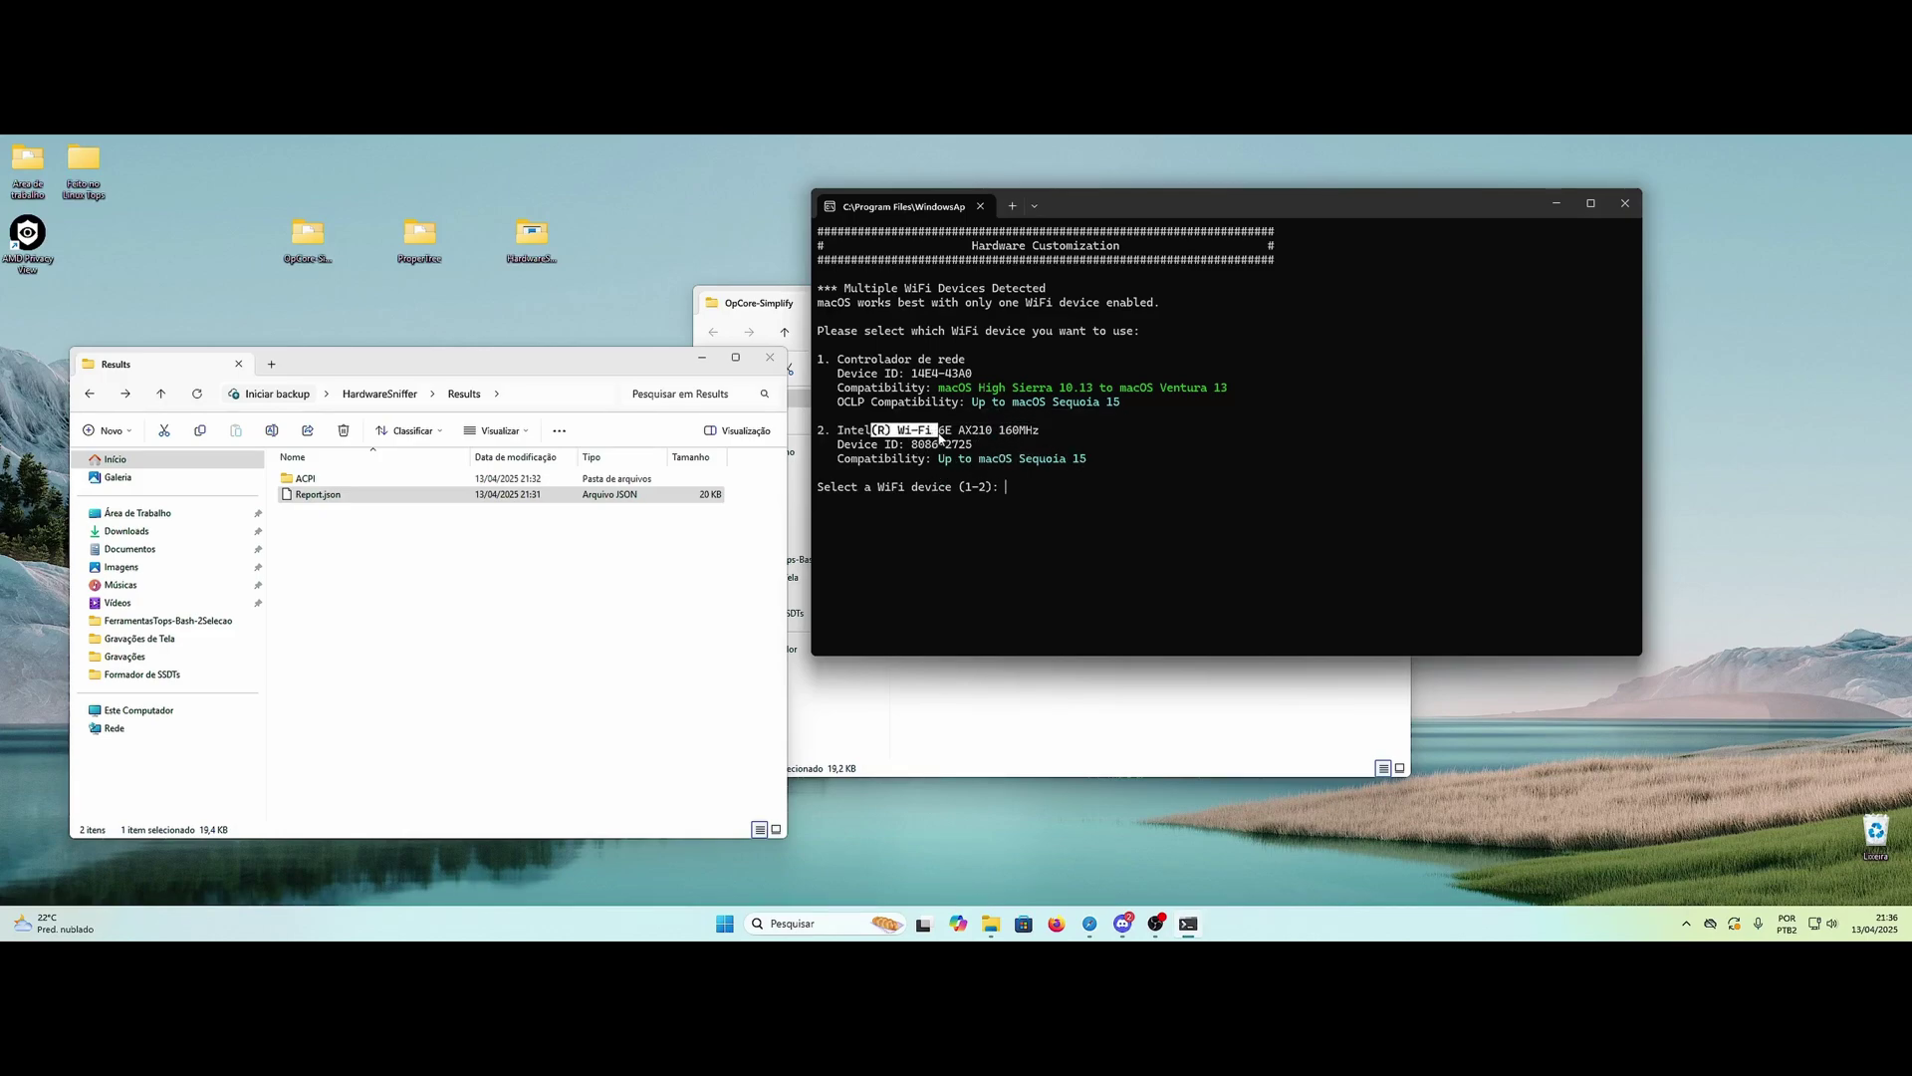
left_click(1042, 501)
Step: Pick WiFi device 2 (Intel Wi-Fi 6E AX210) and continue past the device summary
type("2")
key("Return")
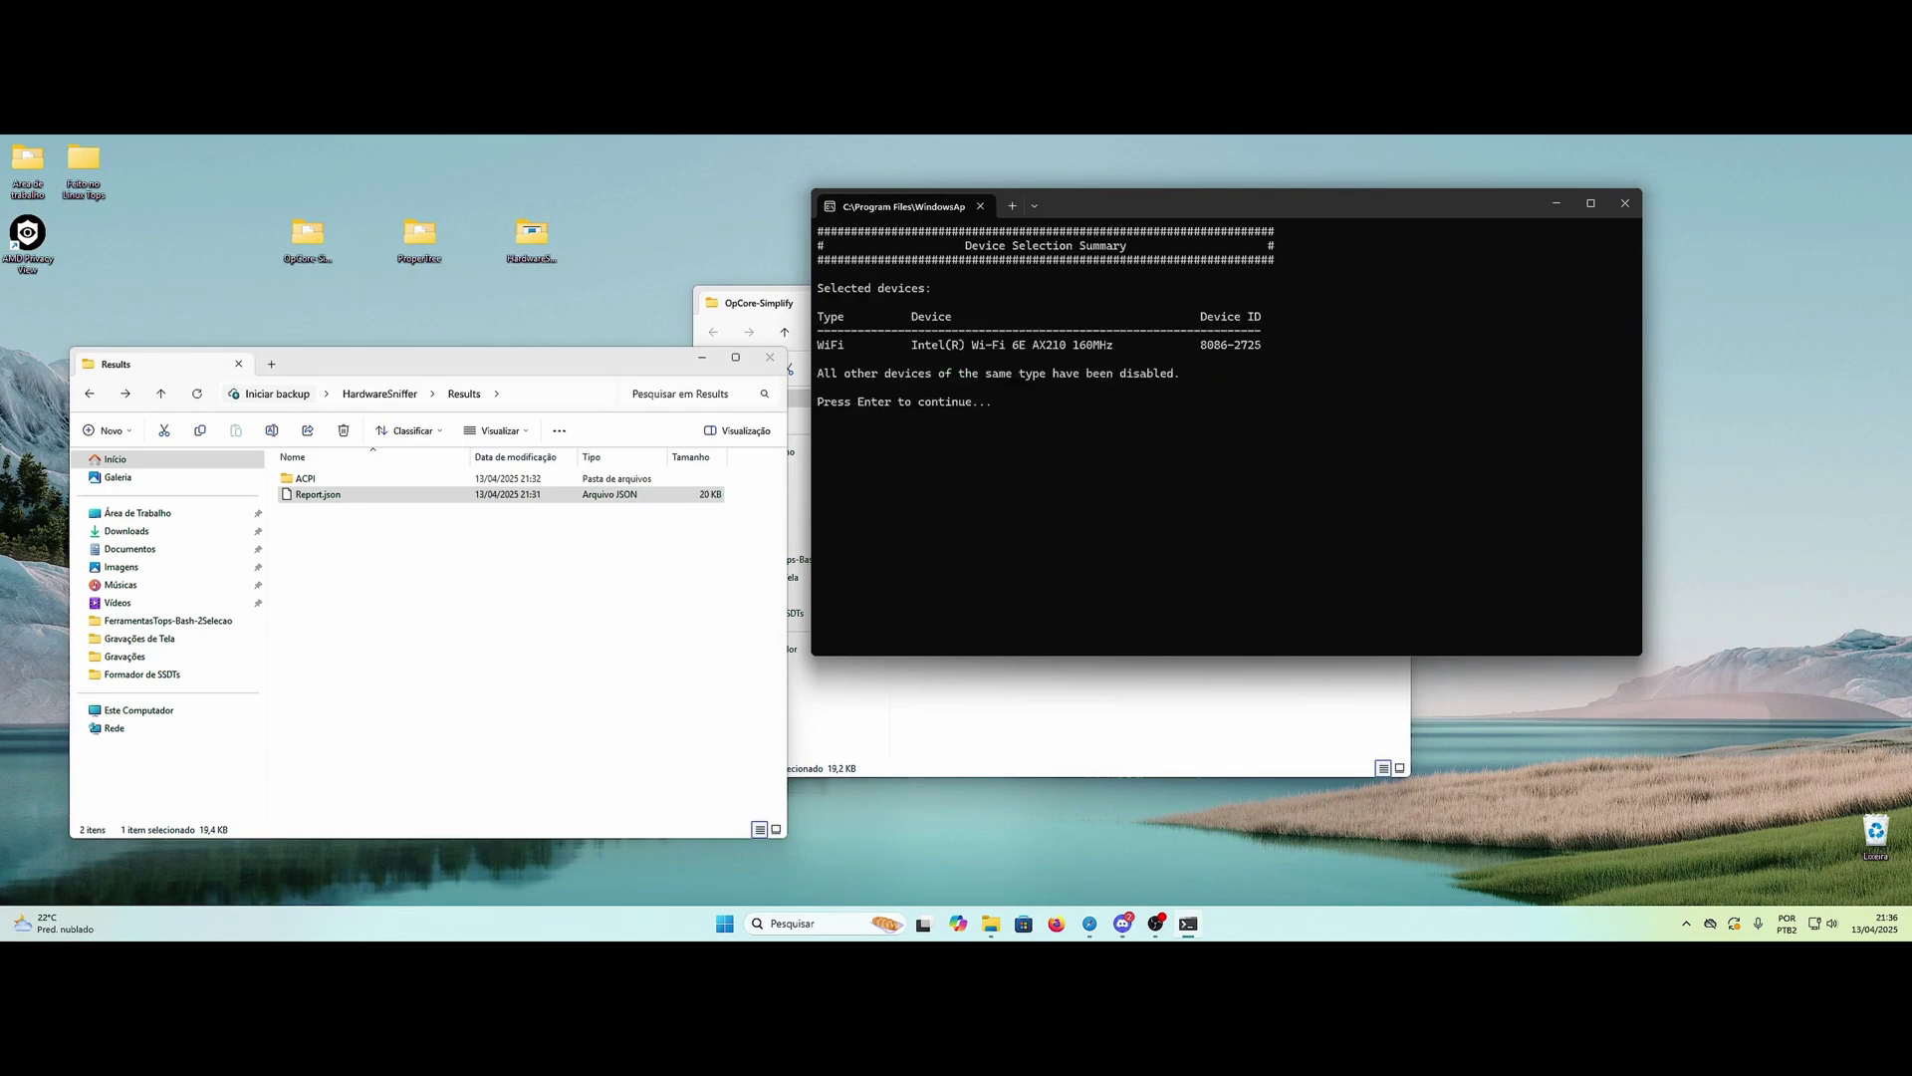
key("Return")
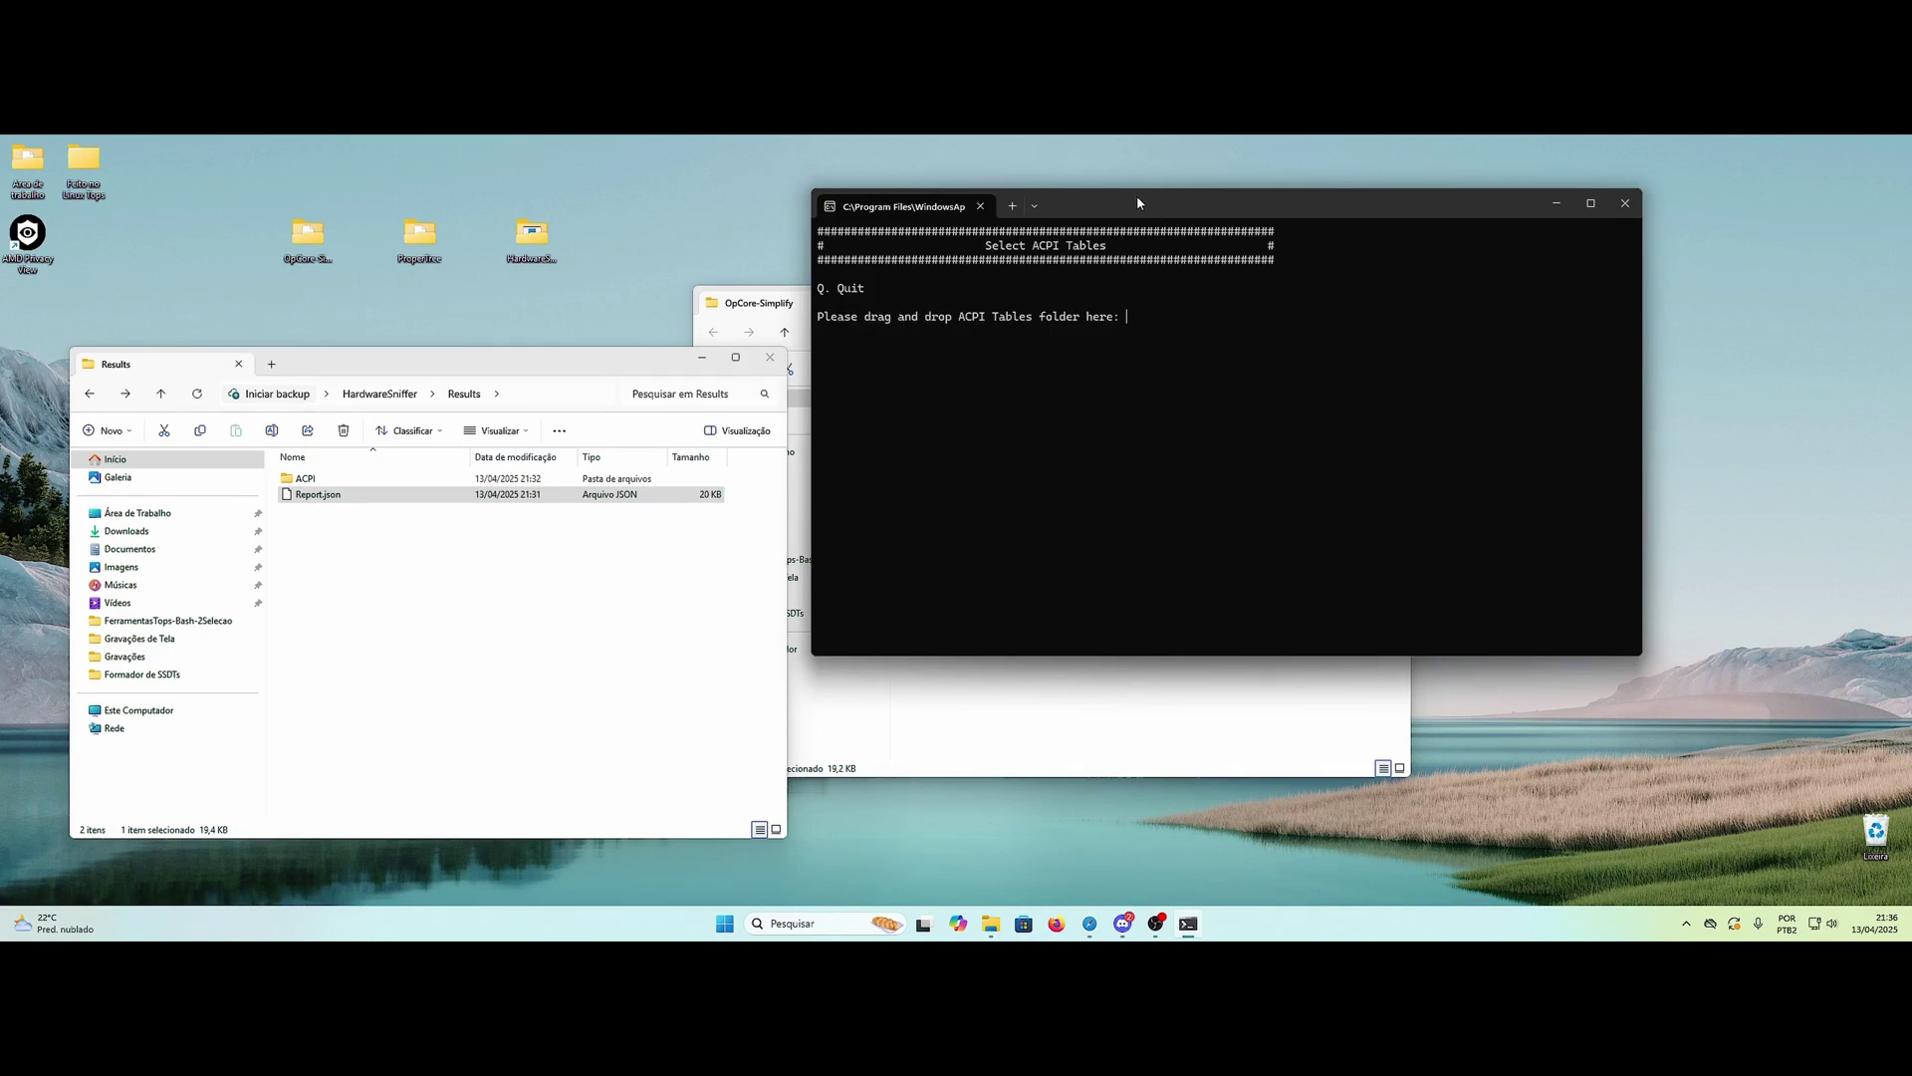
Step: Navigate File Explorer to SSDTTime's Results folder
left_click_drag(1137, 195, 1236, 195)
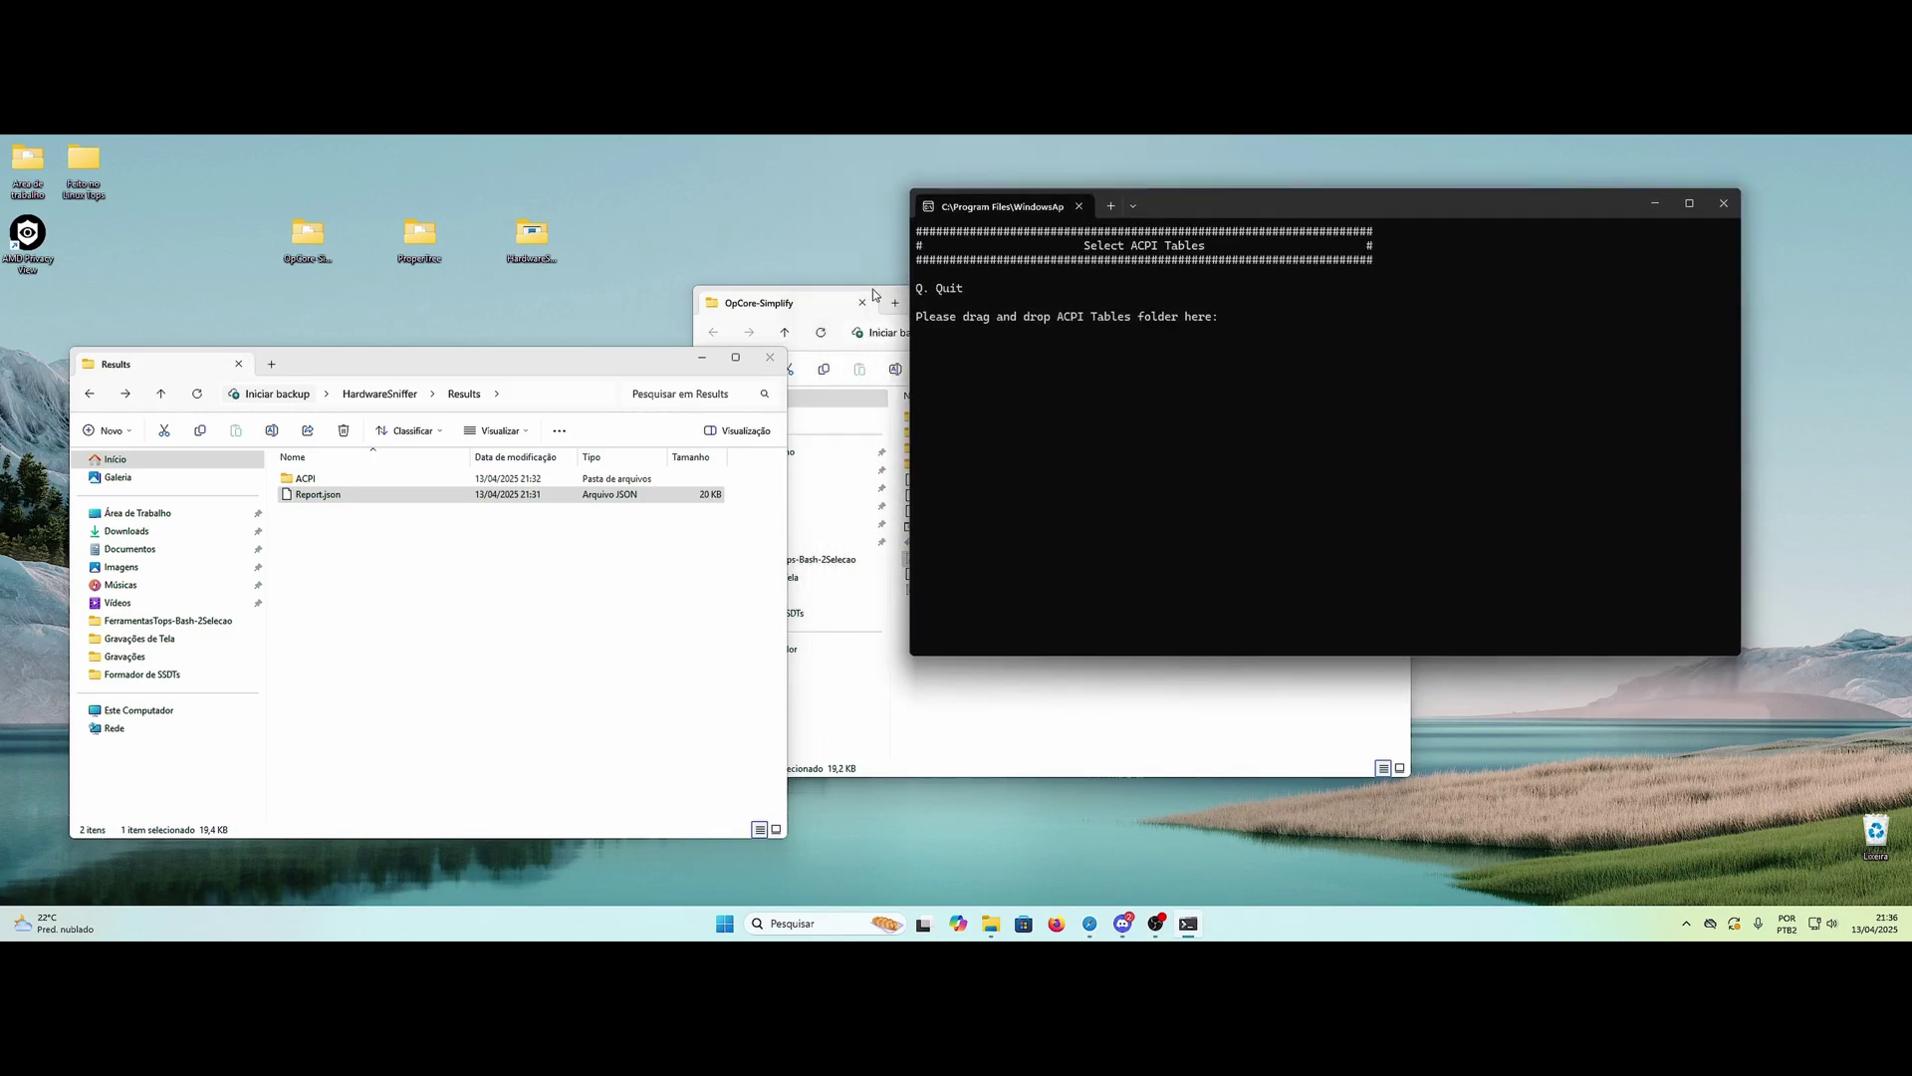
left_click_drag(416, 373, 443, 374)
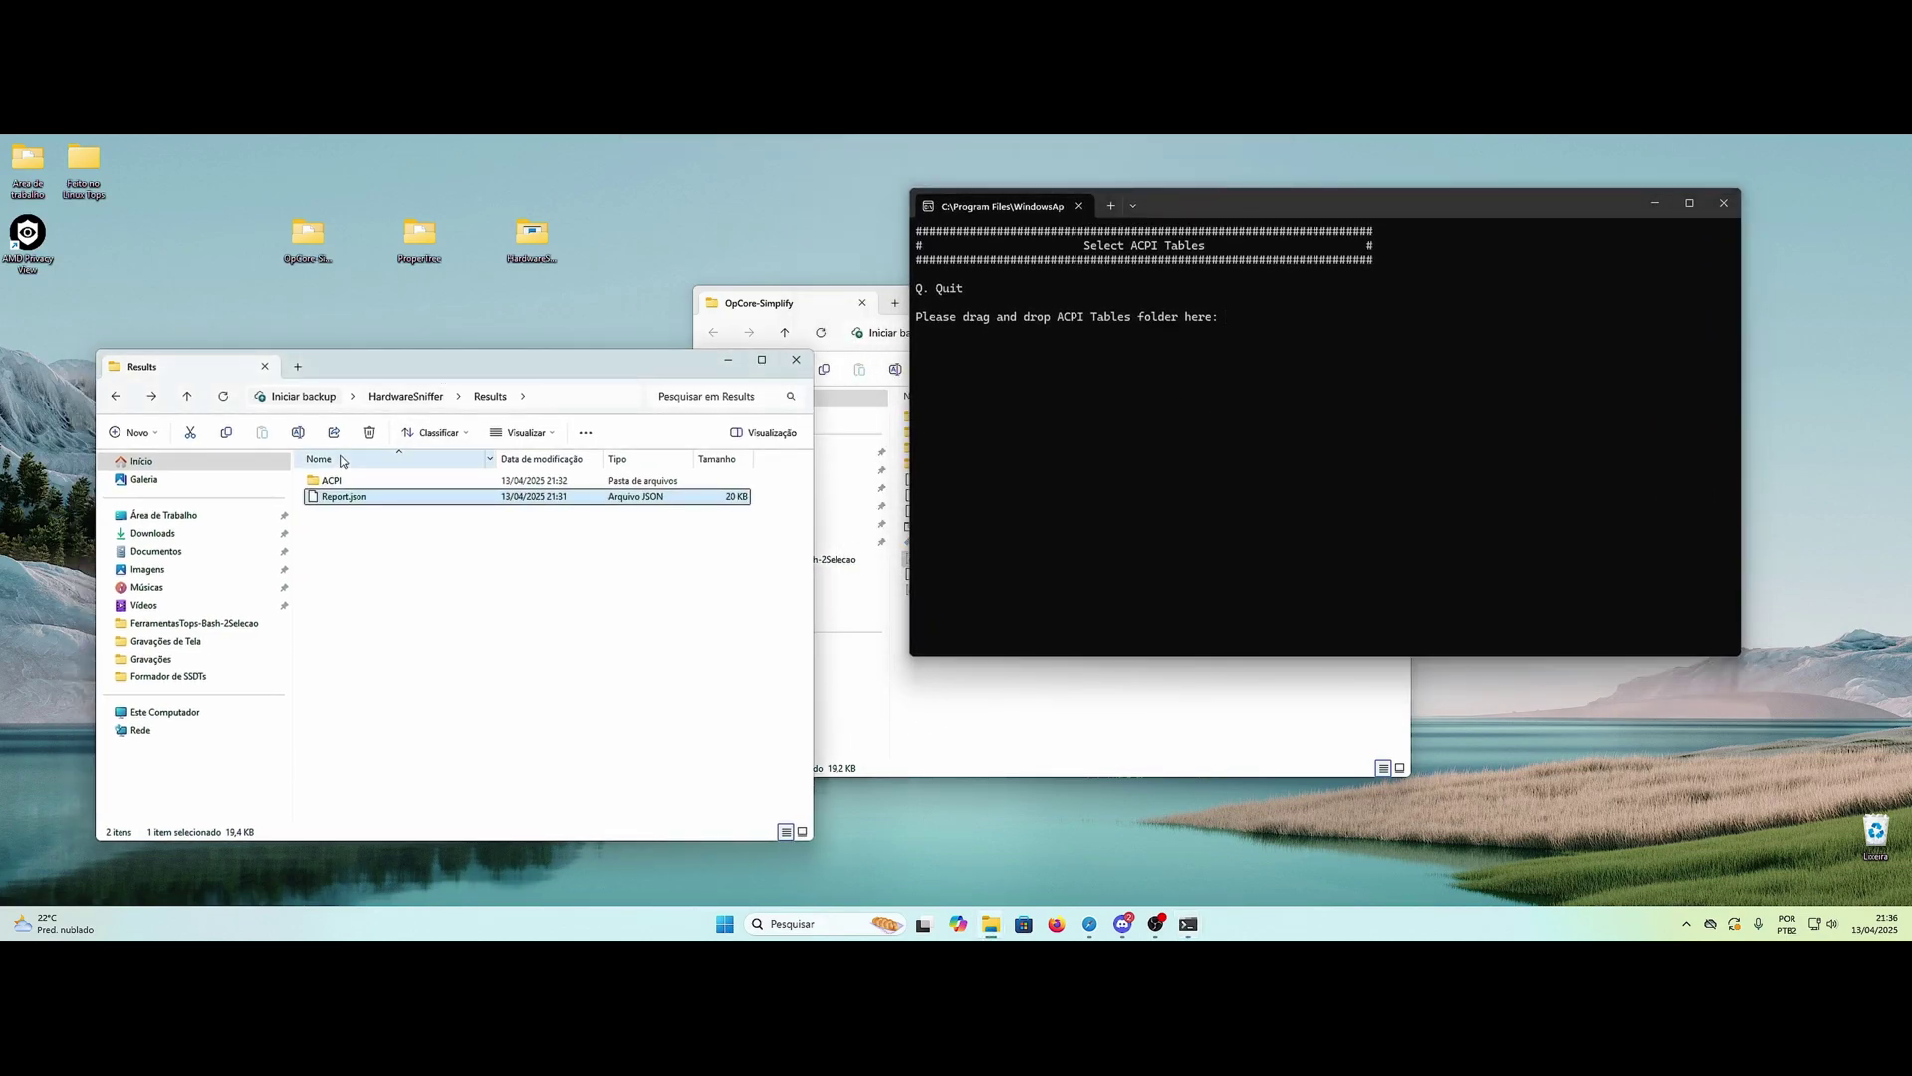
double_click(335, 481)
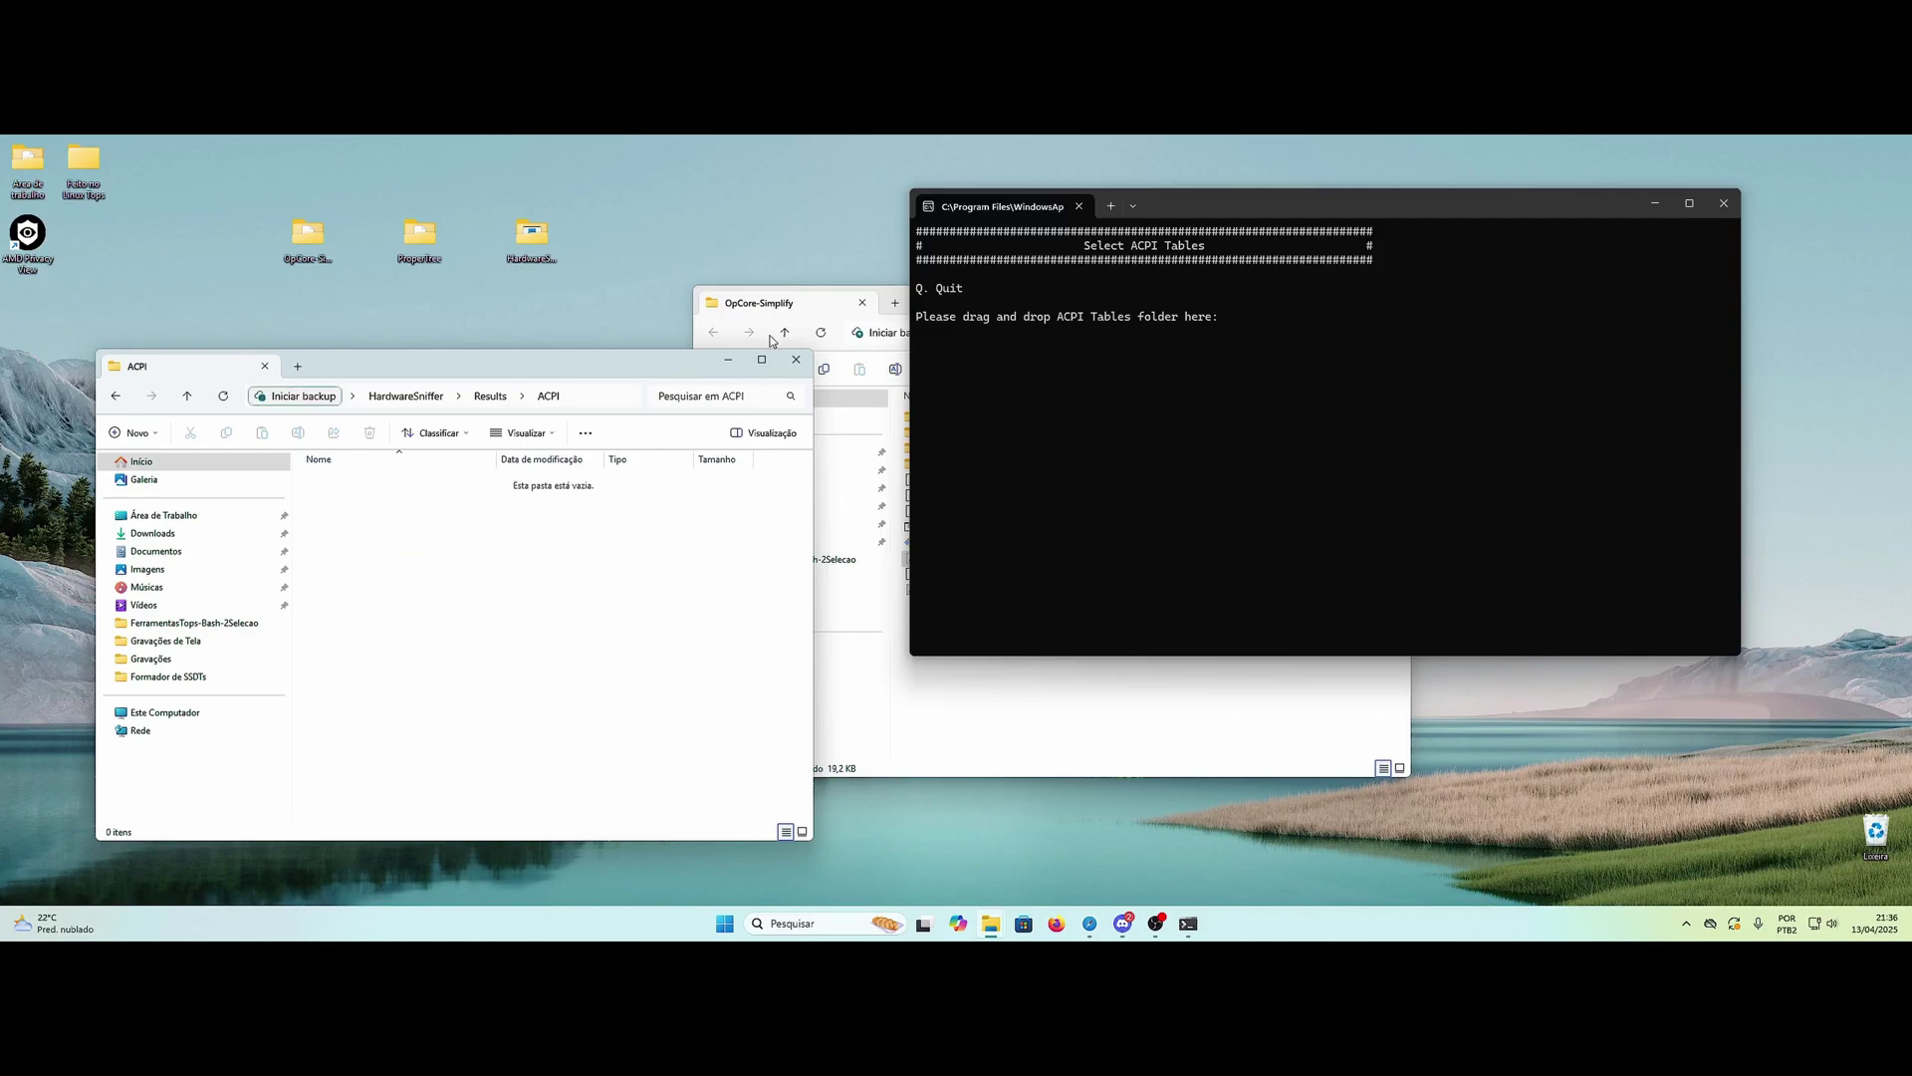
left_click(793, 364)
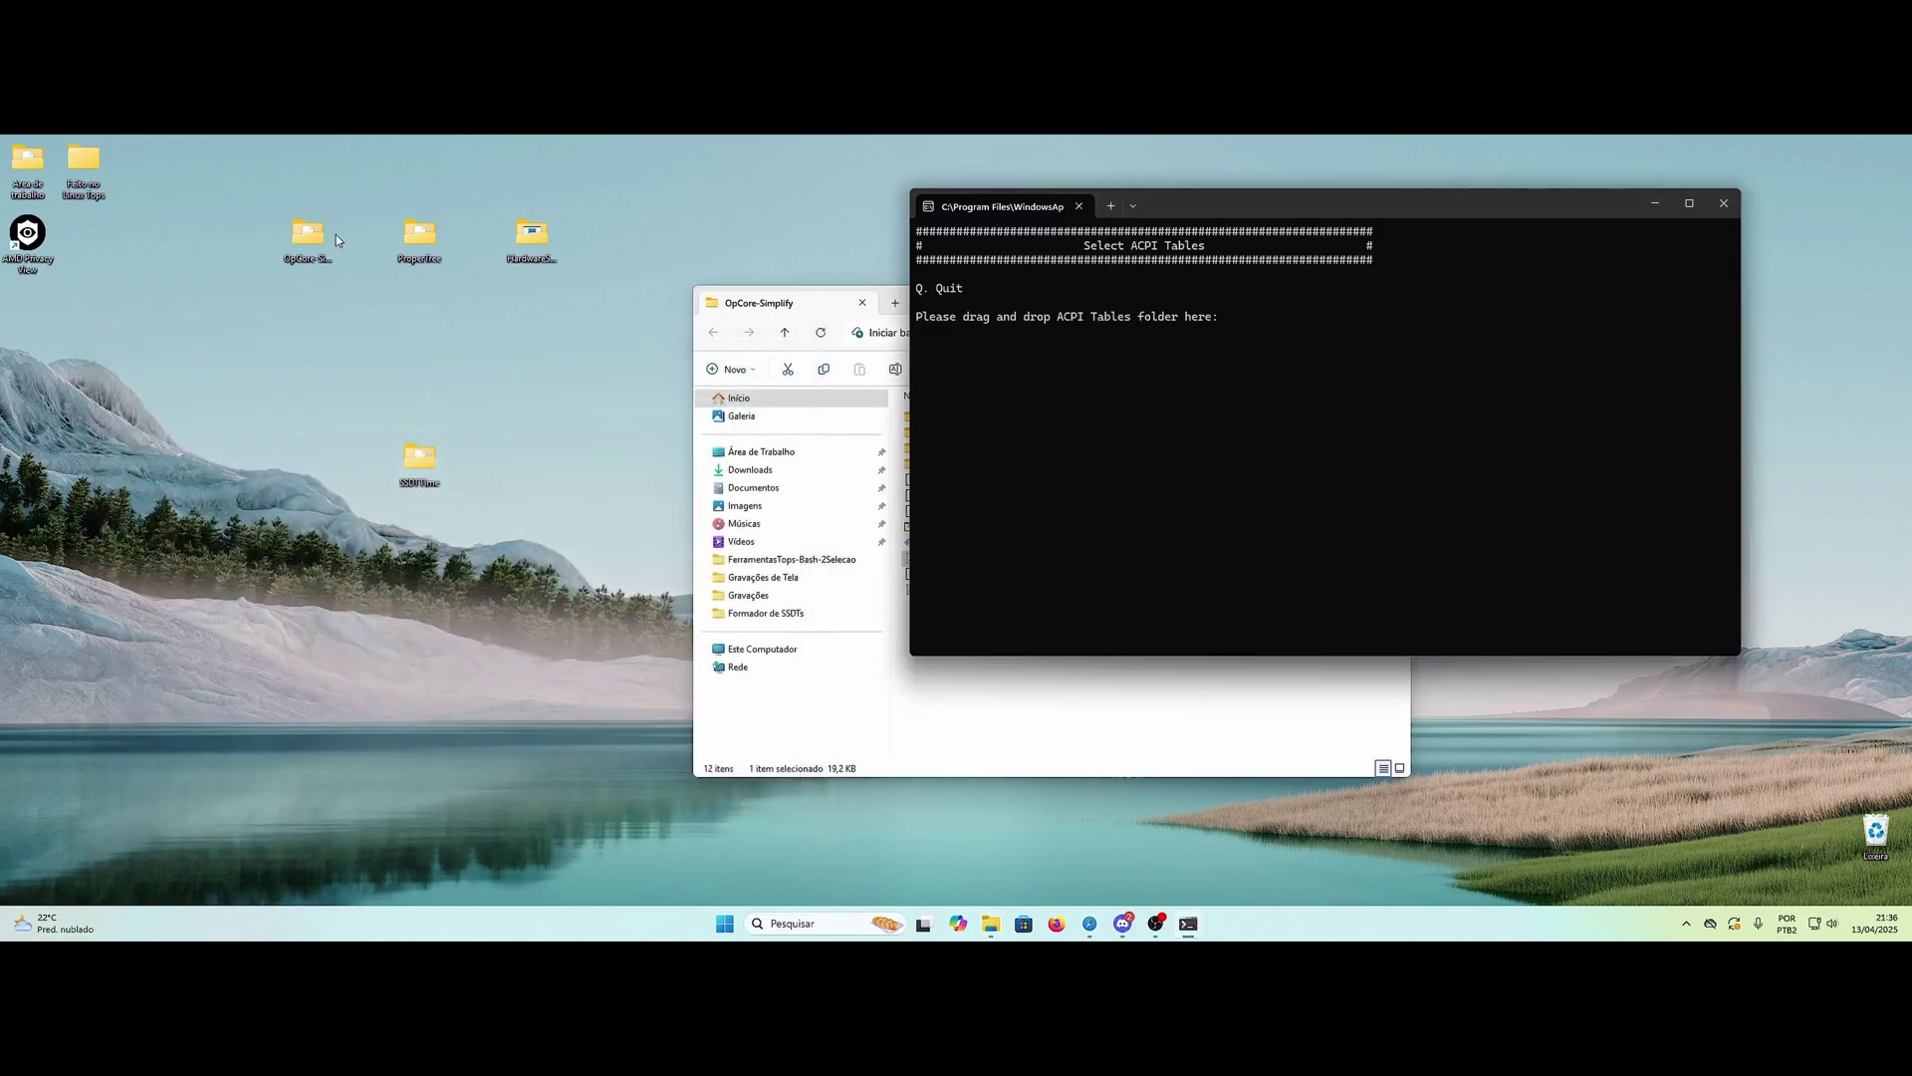
double_click(415, 462)
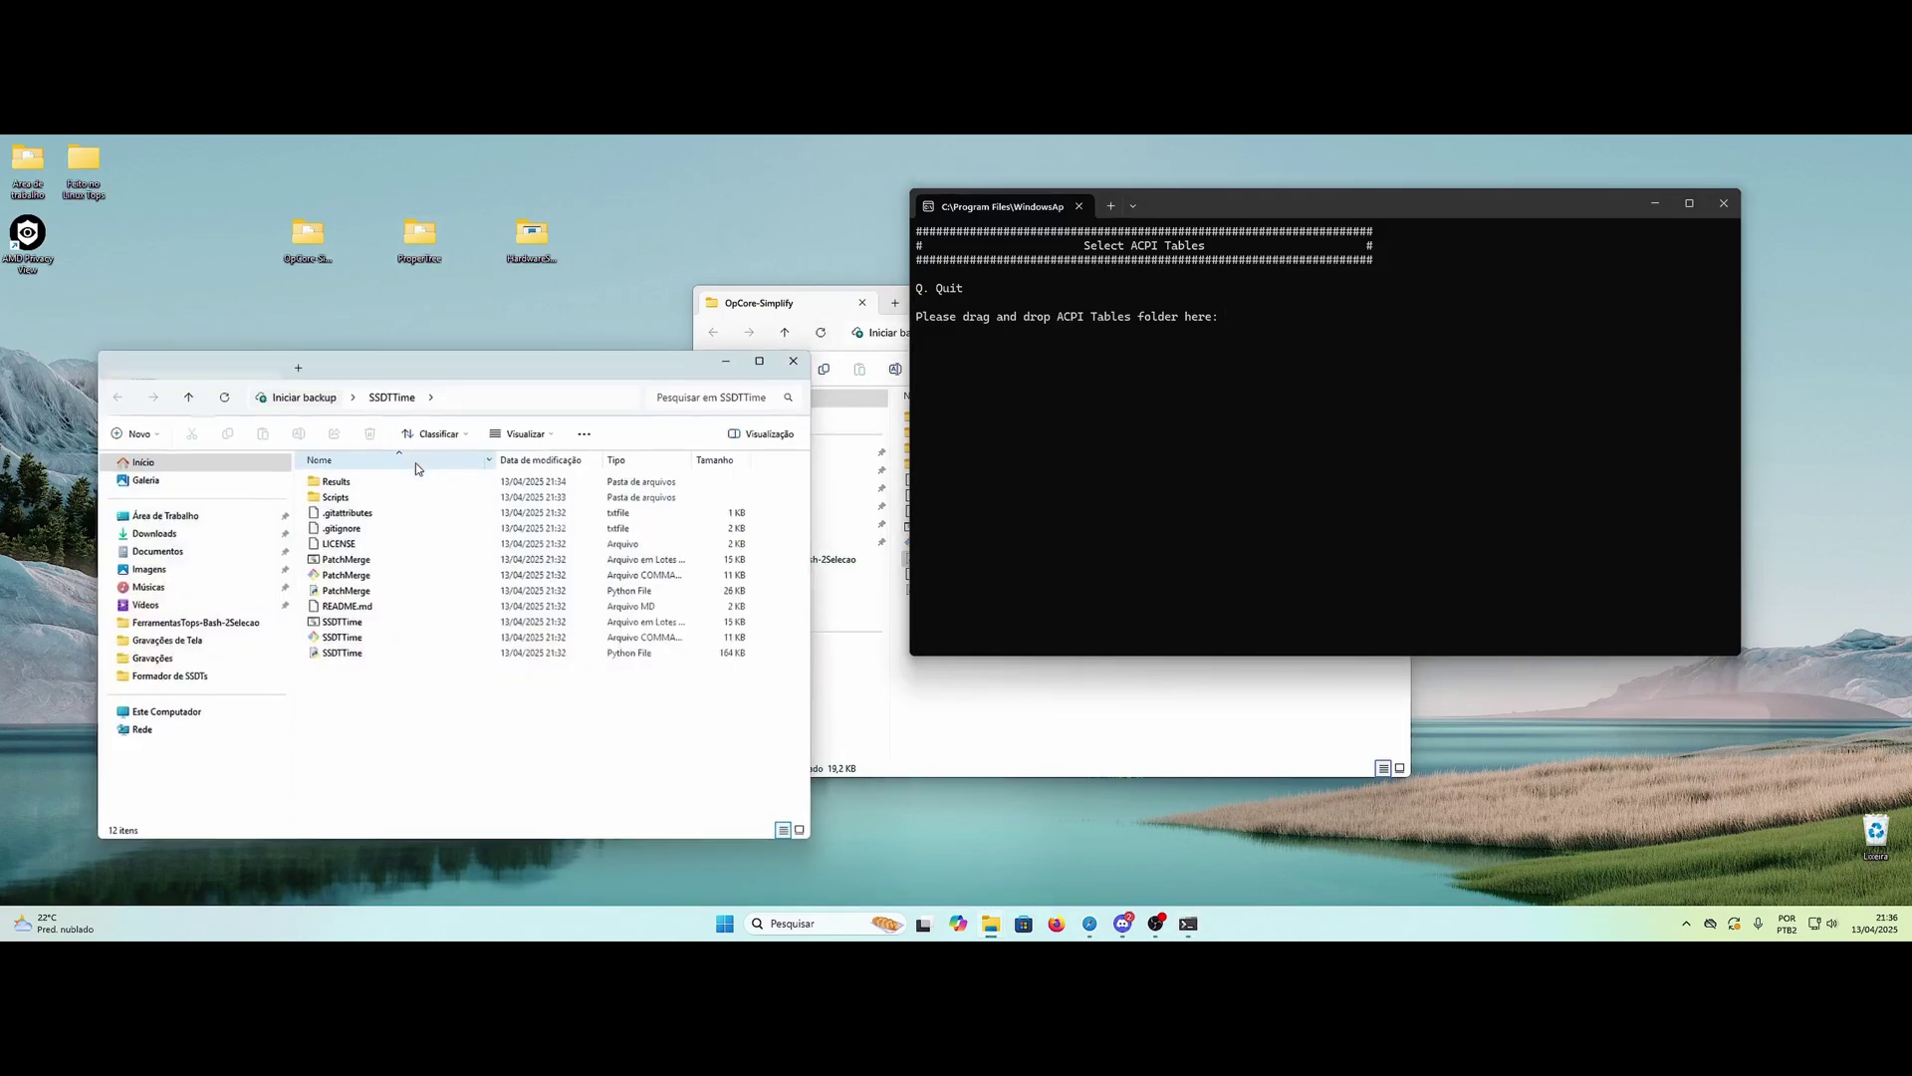
left_click_drag(398, 391, 309, 301)
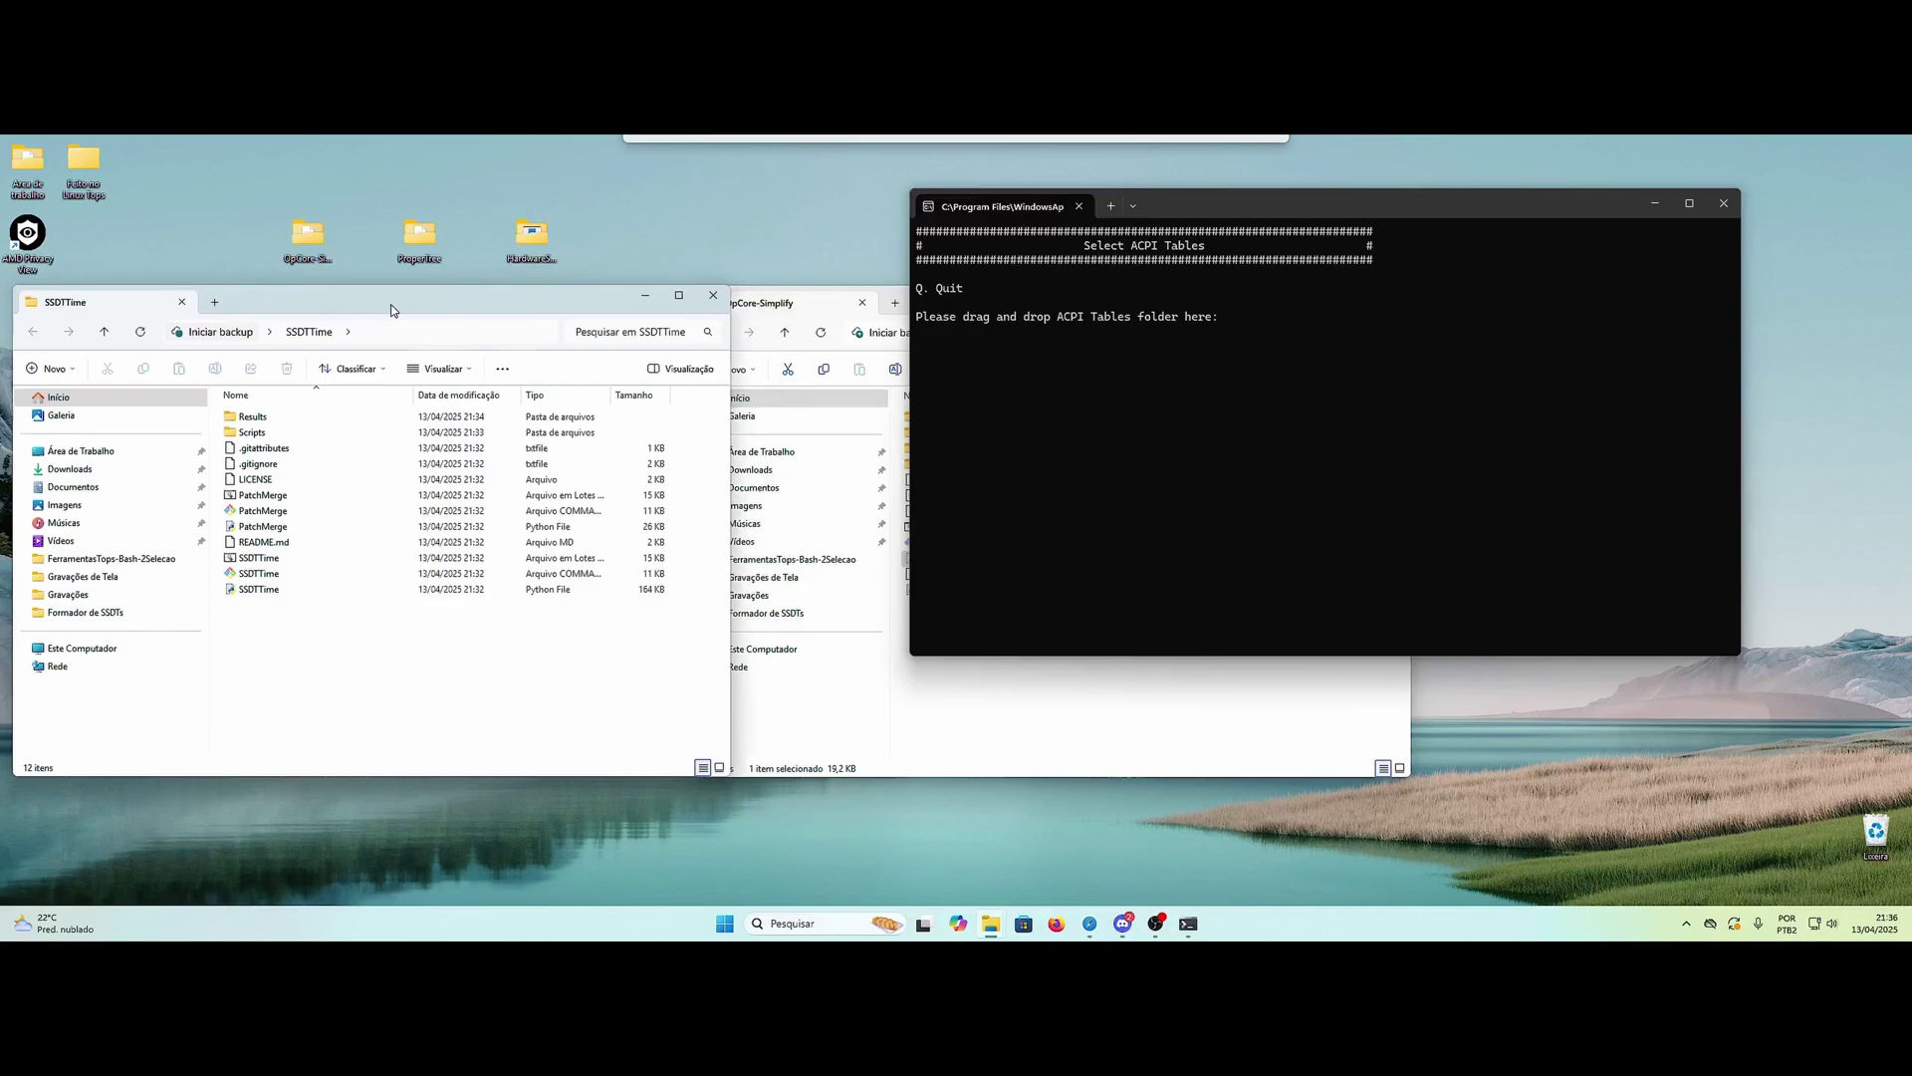
double_click(275, 416)
Step: Check the OEM tables folder and drop its path into the ACPI prompt
double_click(244, 419)
scroll(333, 500, "down", 4)
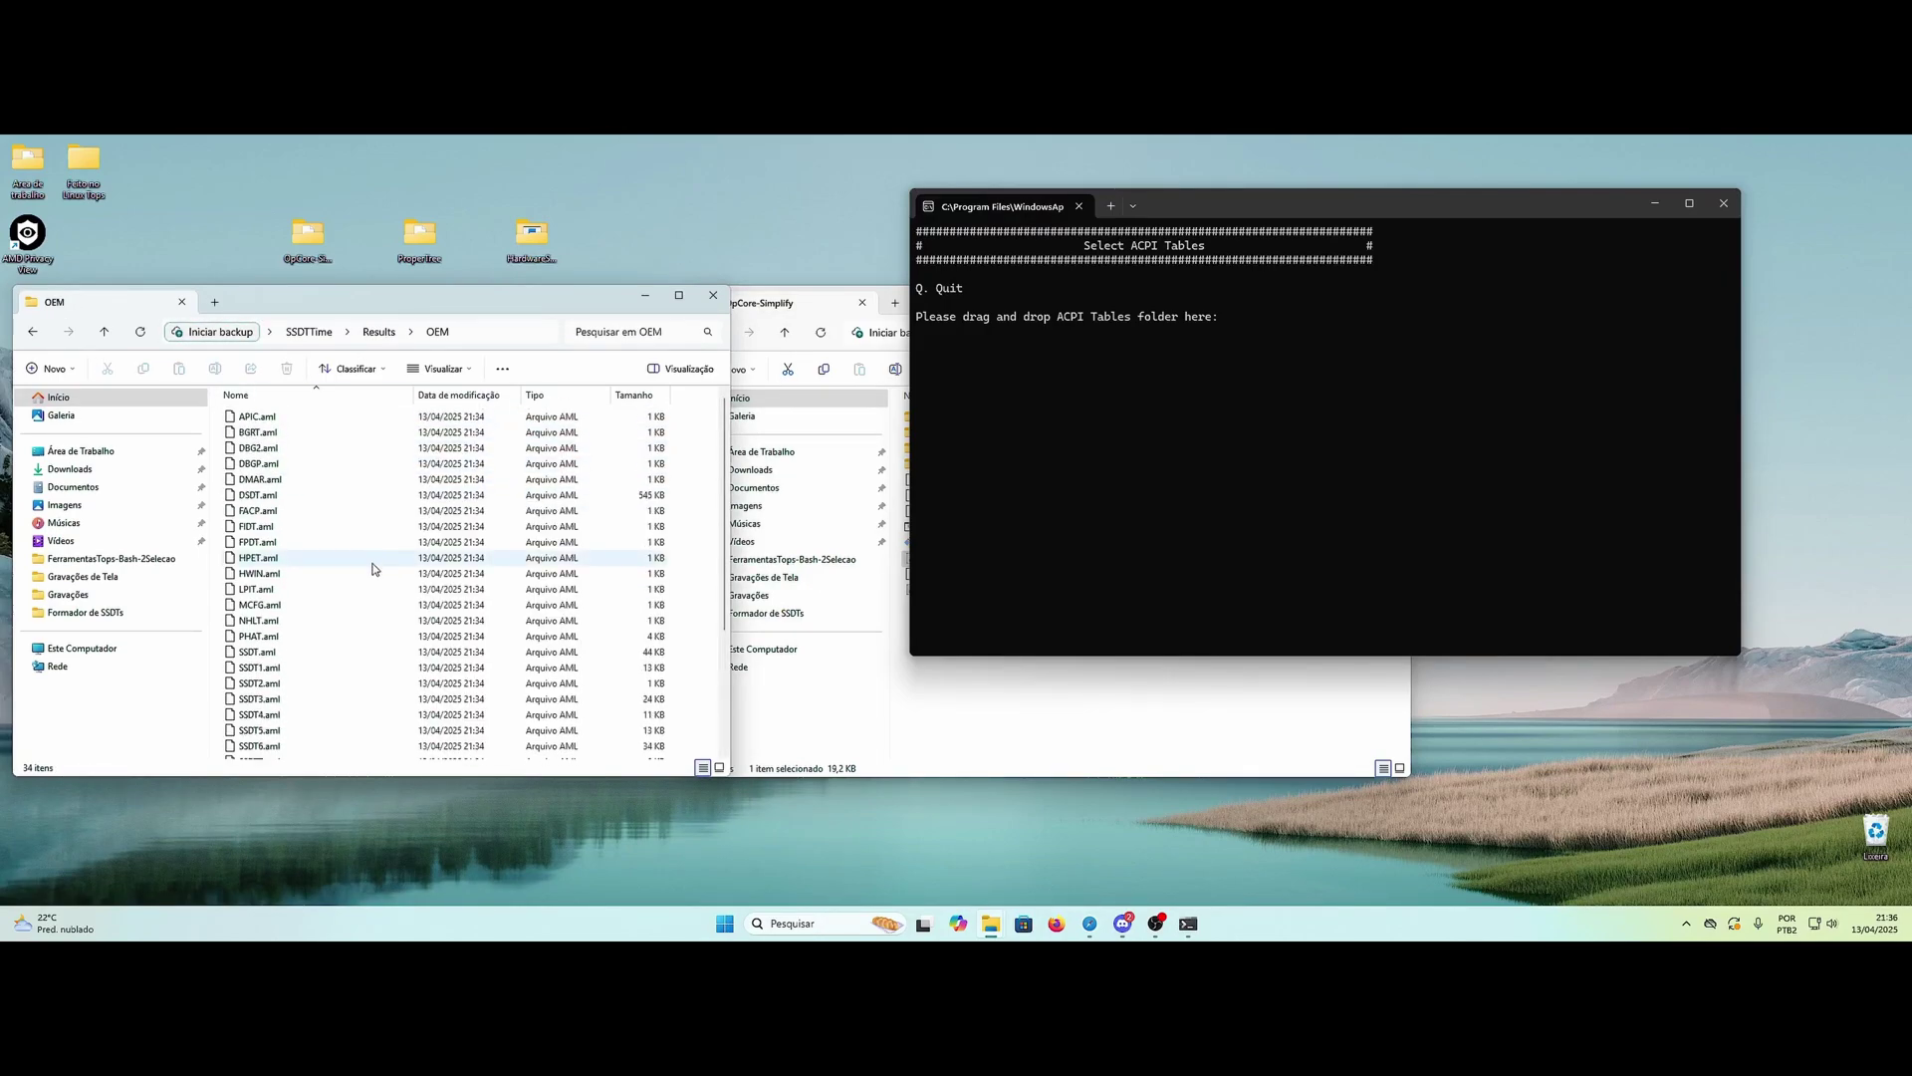
left_click(33, 335)
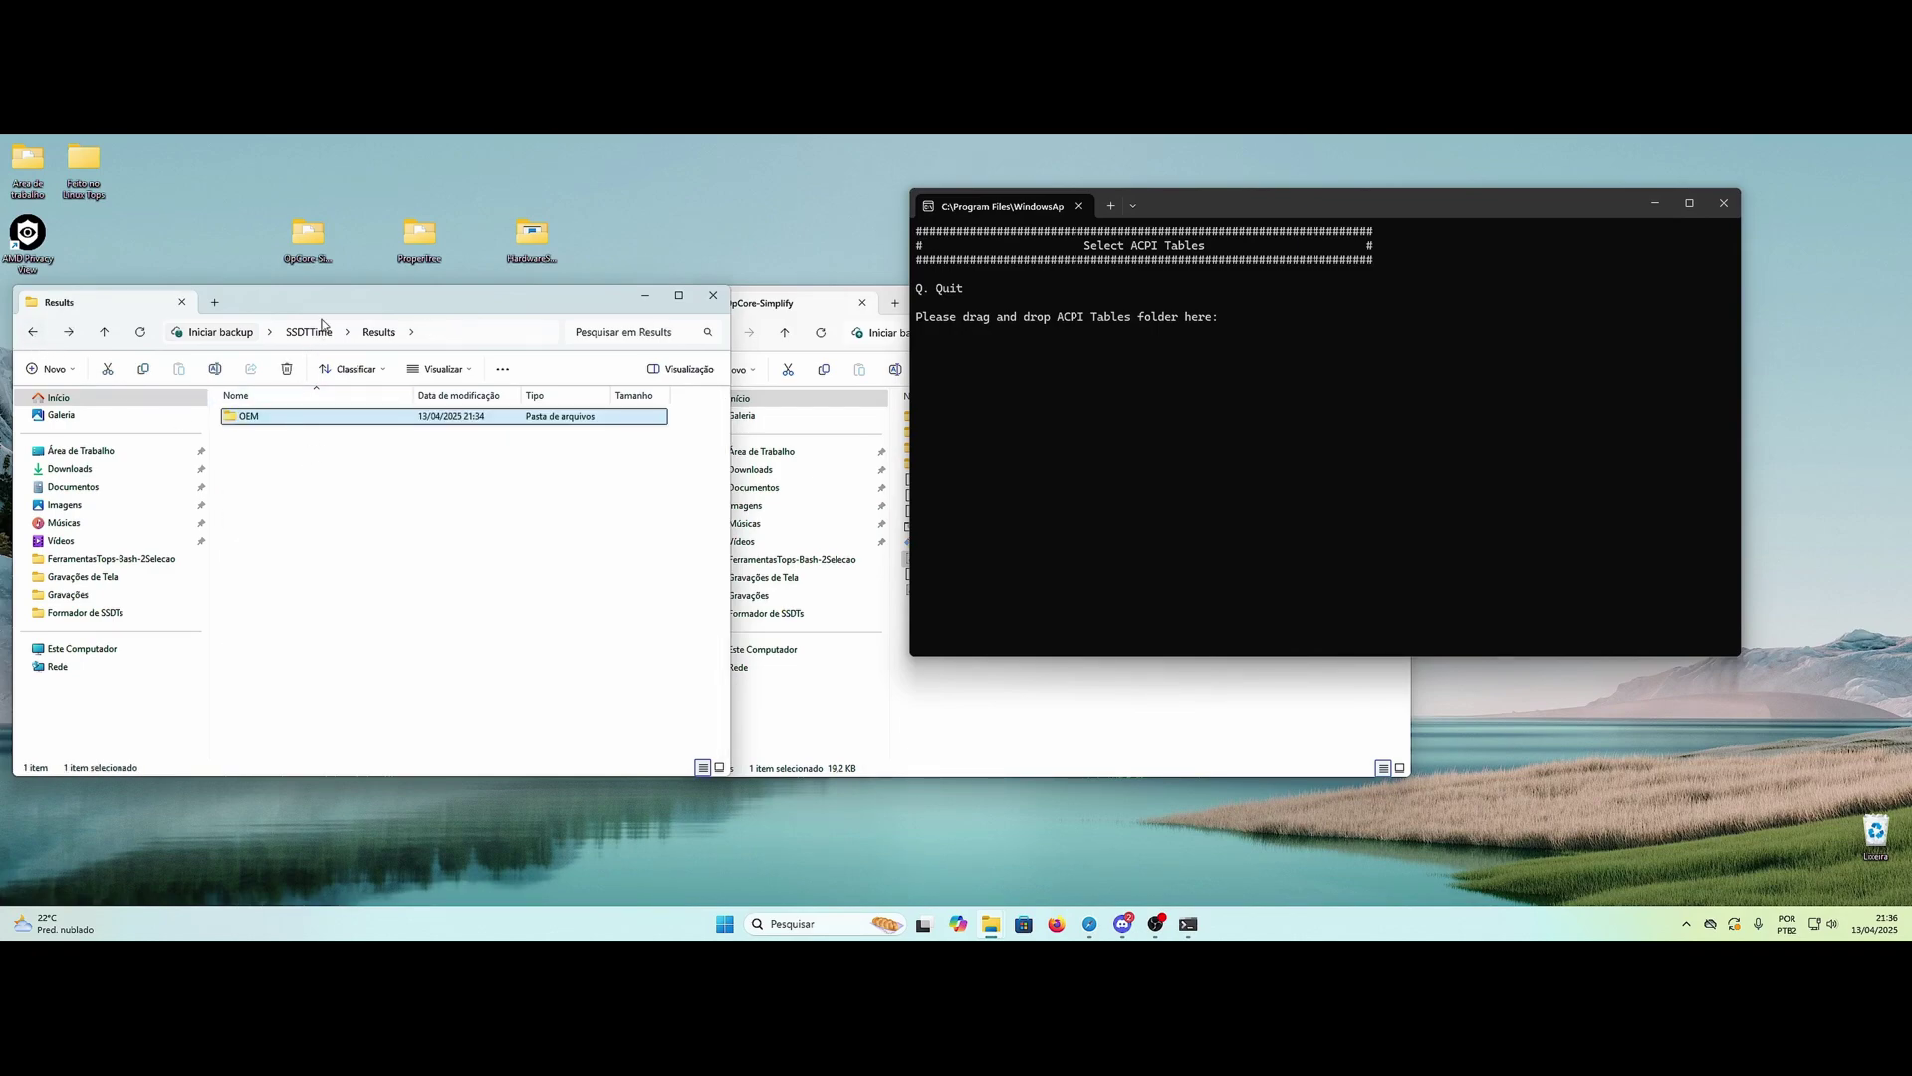
left_click_drag(335, 305, 325, 294)
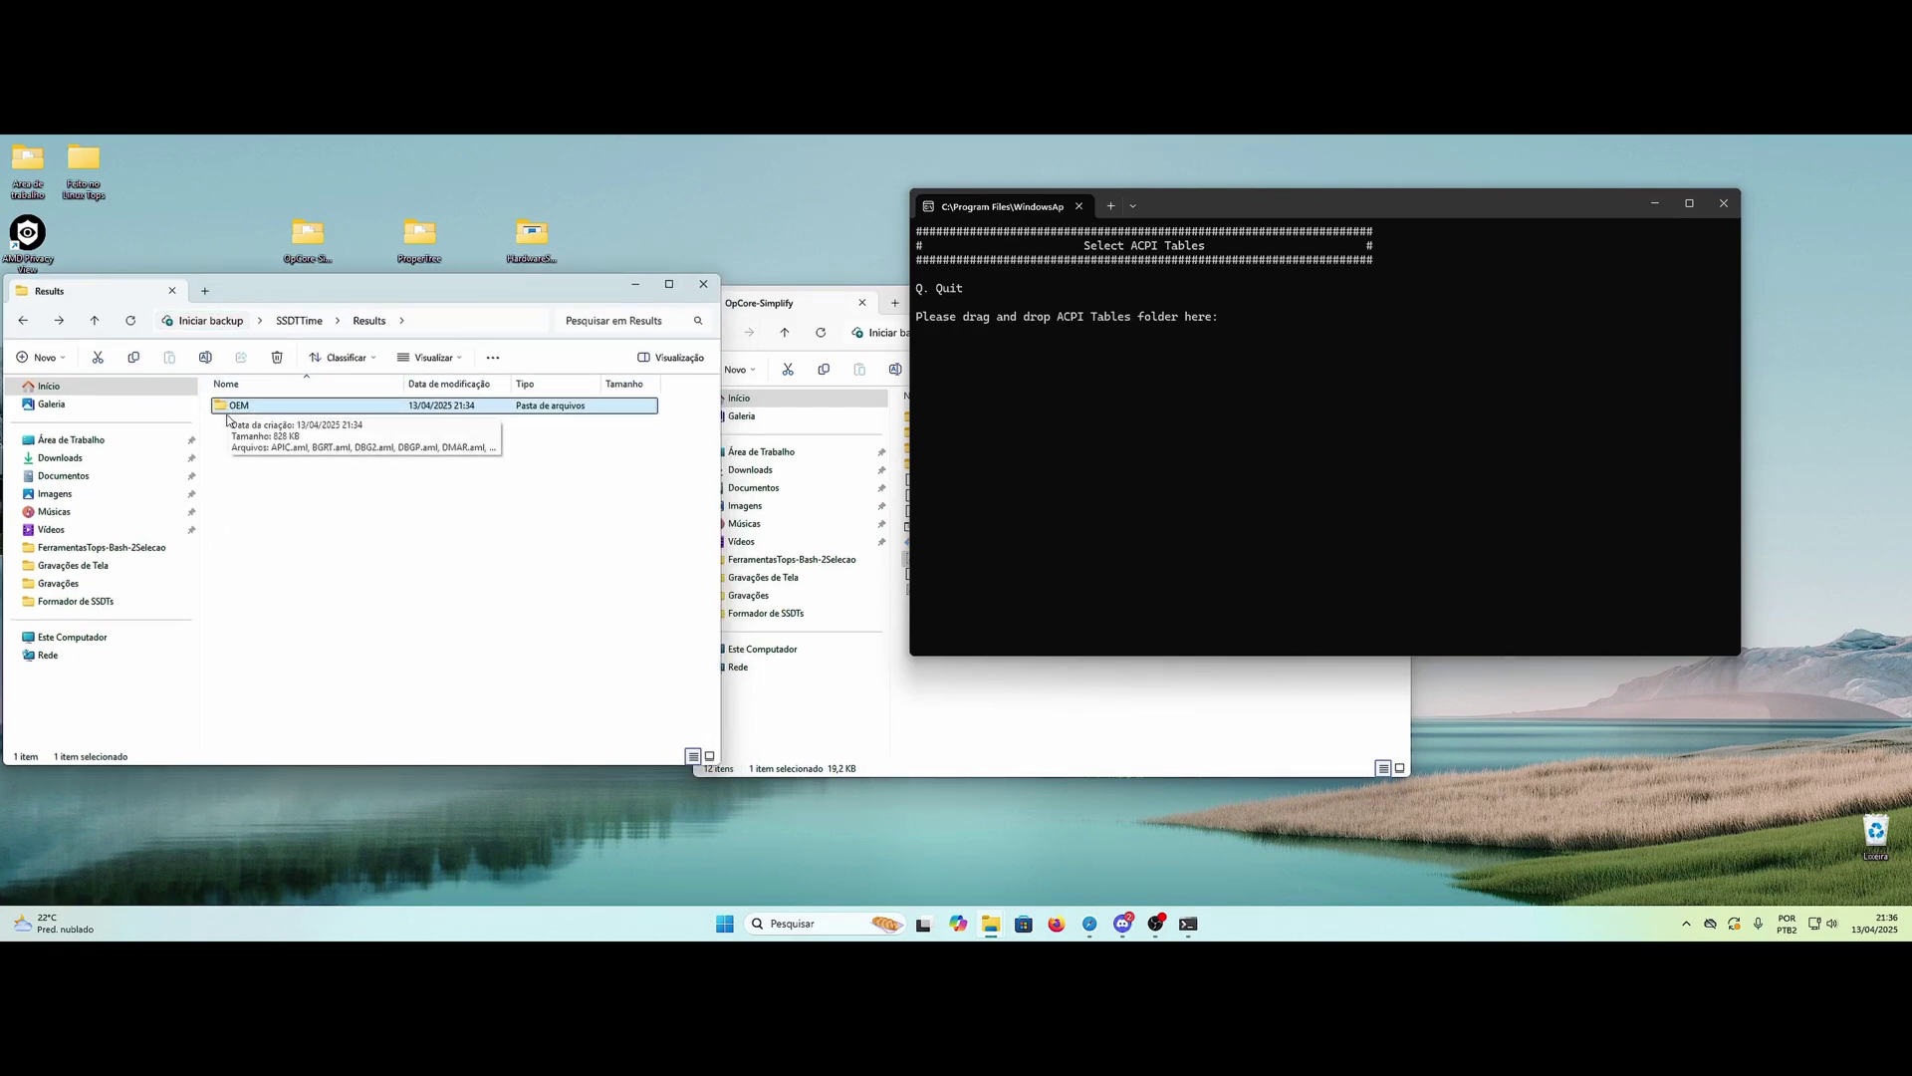
left_click_drag(229, 410, 1235, 431)
Step: Load the OEM ACPI tables and open the Customize ACPI Patch list (option 3)
key("Return")
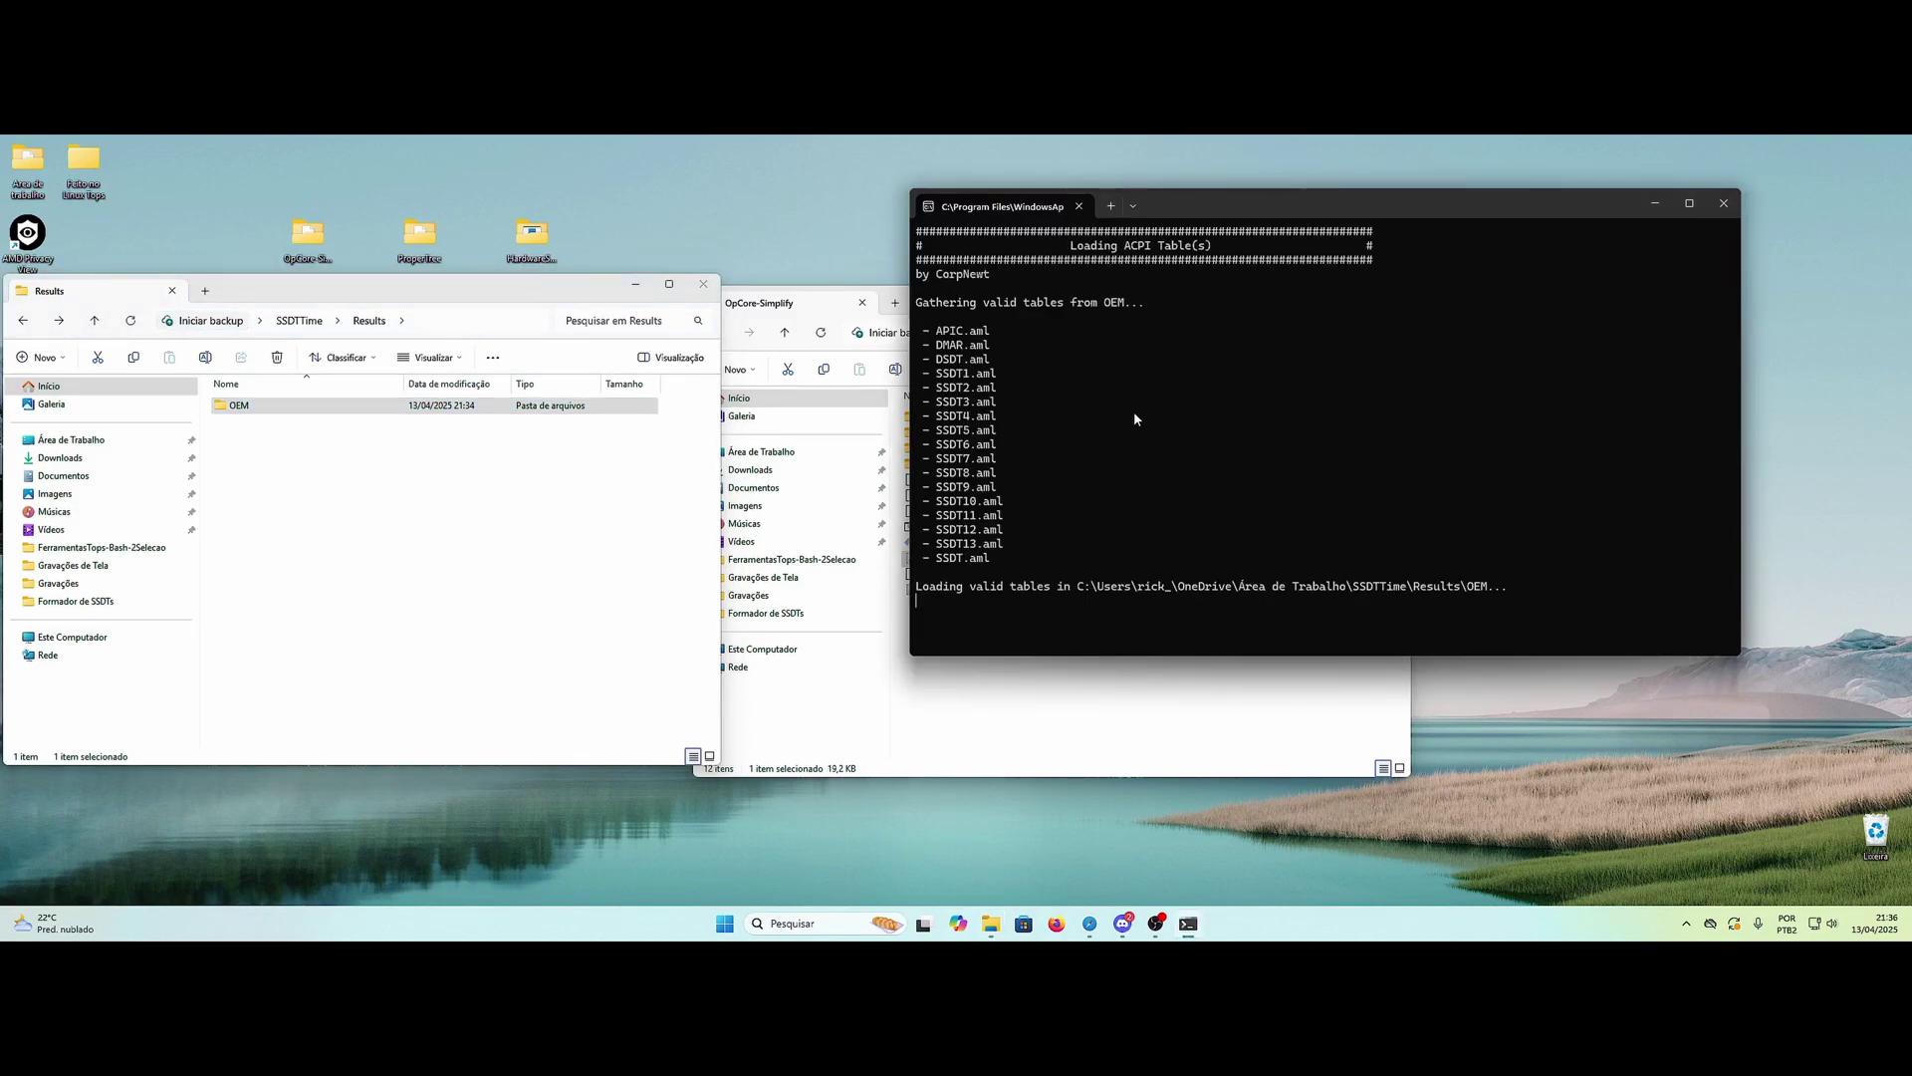
left_click_drag(1162, 218, 1127, 192)
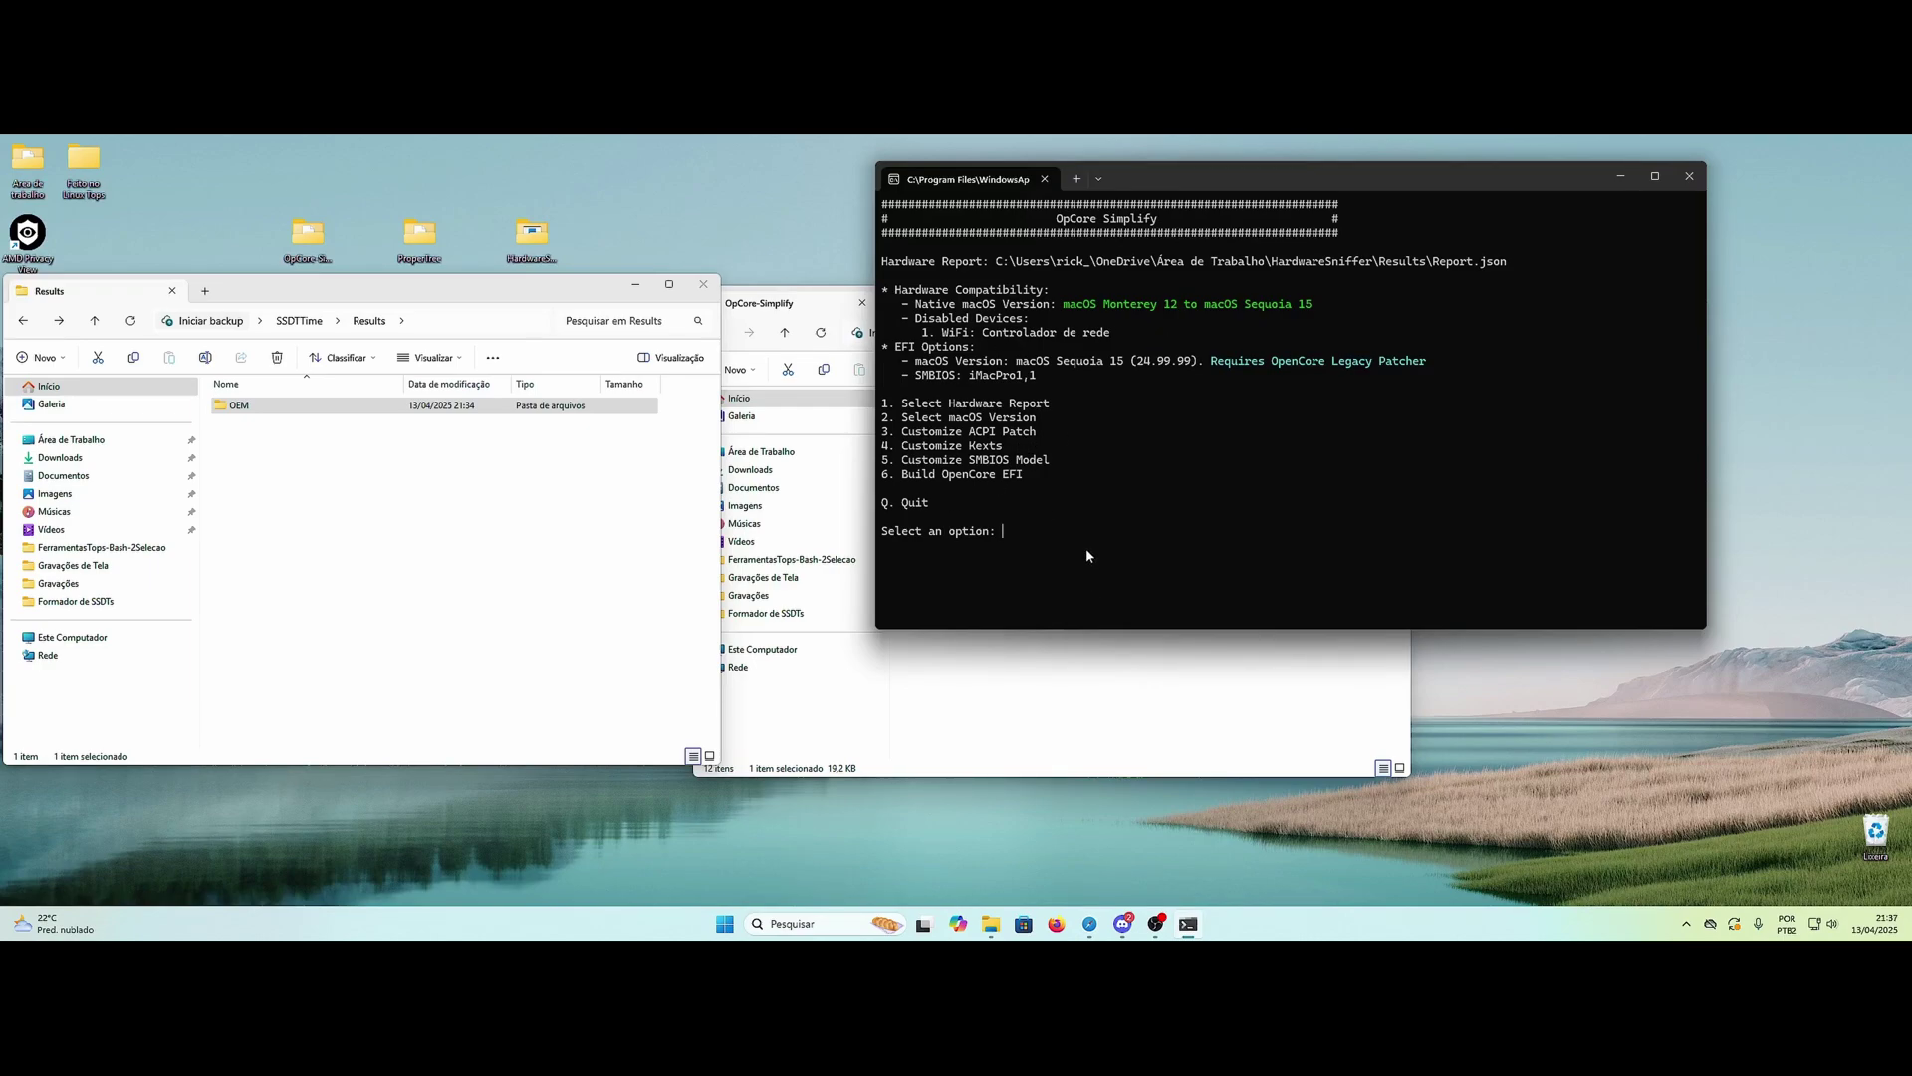
type("3")
key("Return")
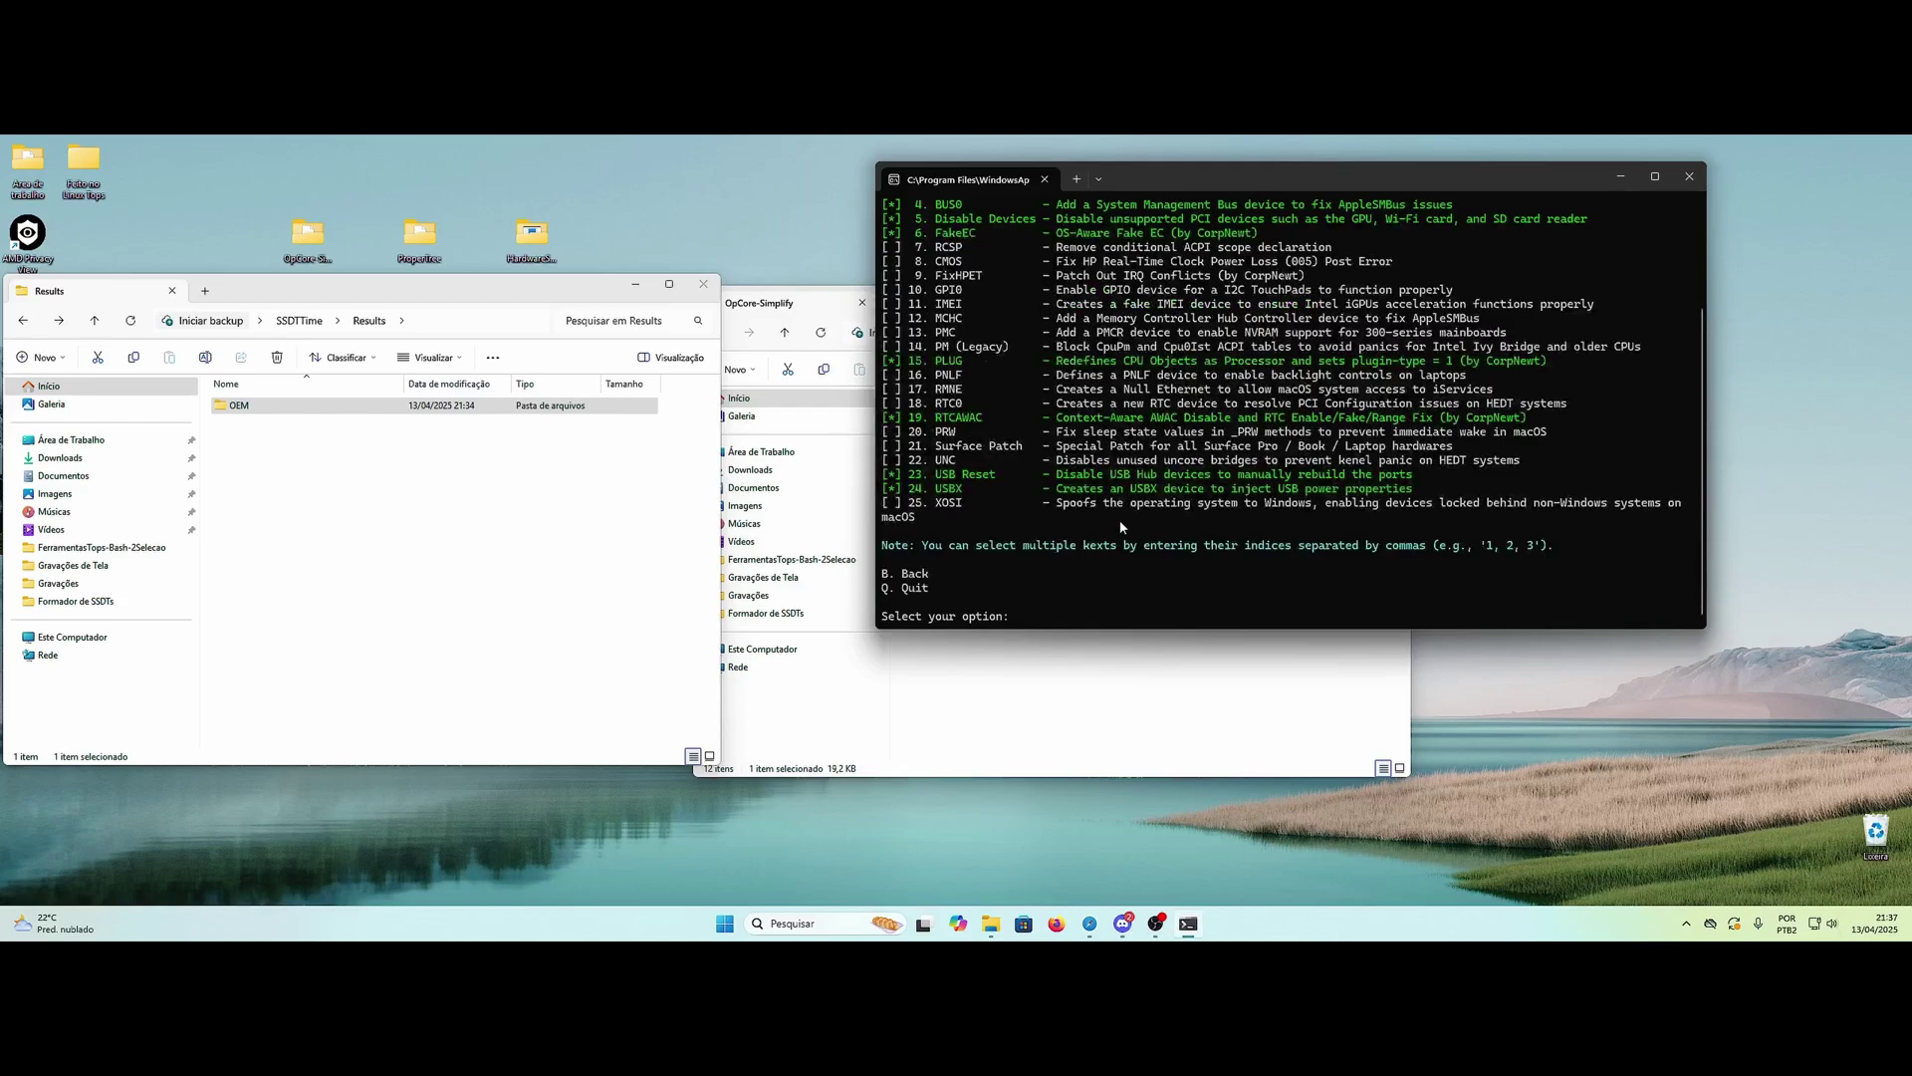
Step: Scroll through the ACPI patches and go back to the main menu with b
scroll(1121, 526, "up", 3)
scroll(1095, 478, "down", 3)
scroll(1076, 438, "up", 3)
scroll(1049, 402, "down", 3)
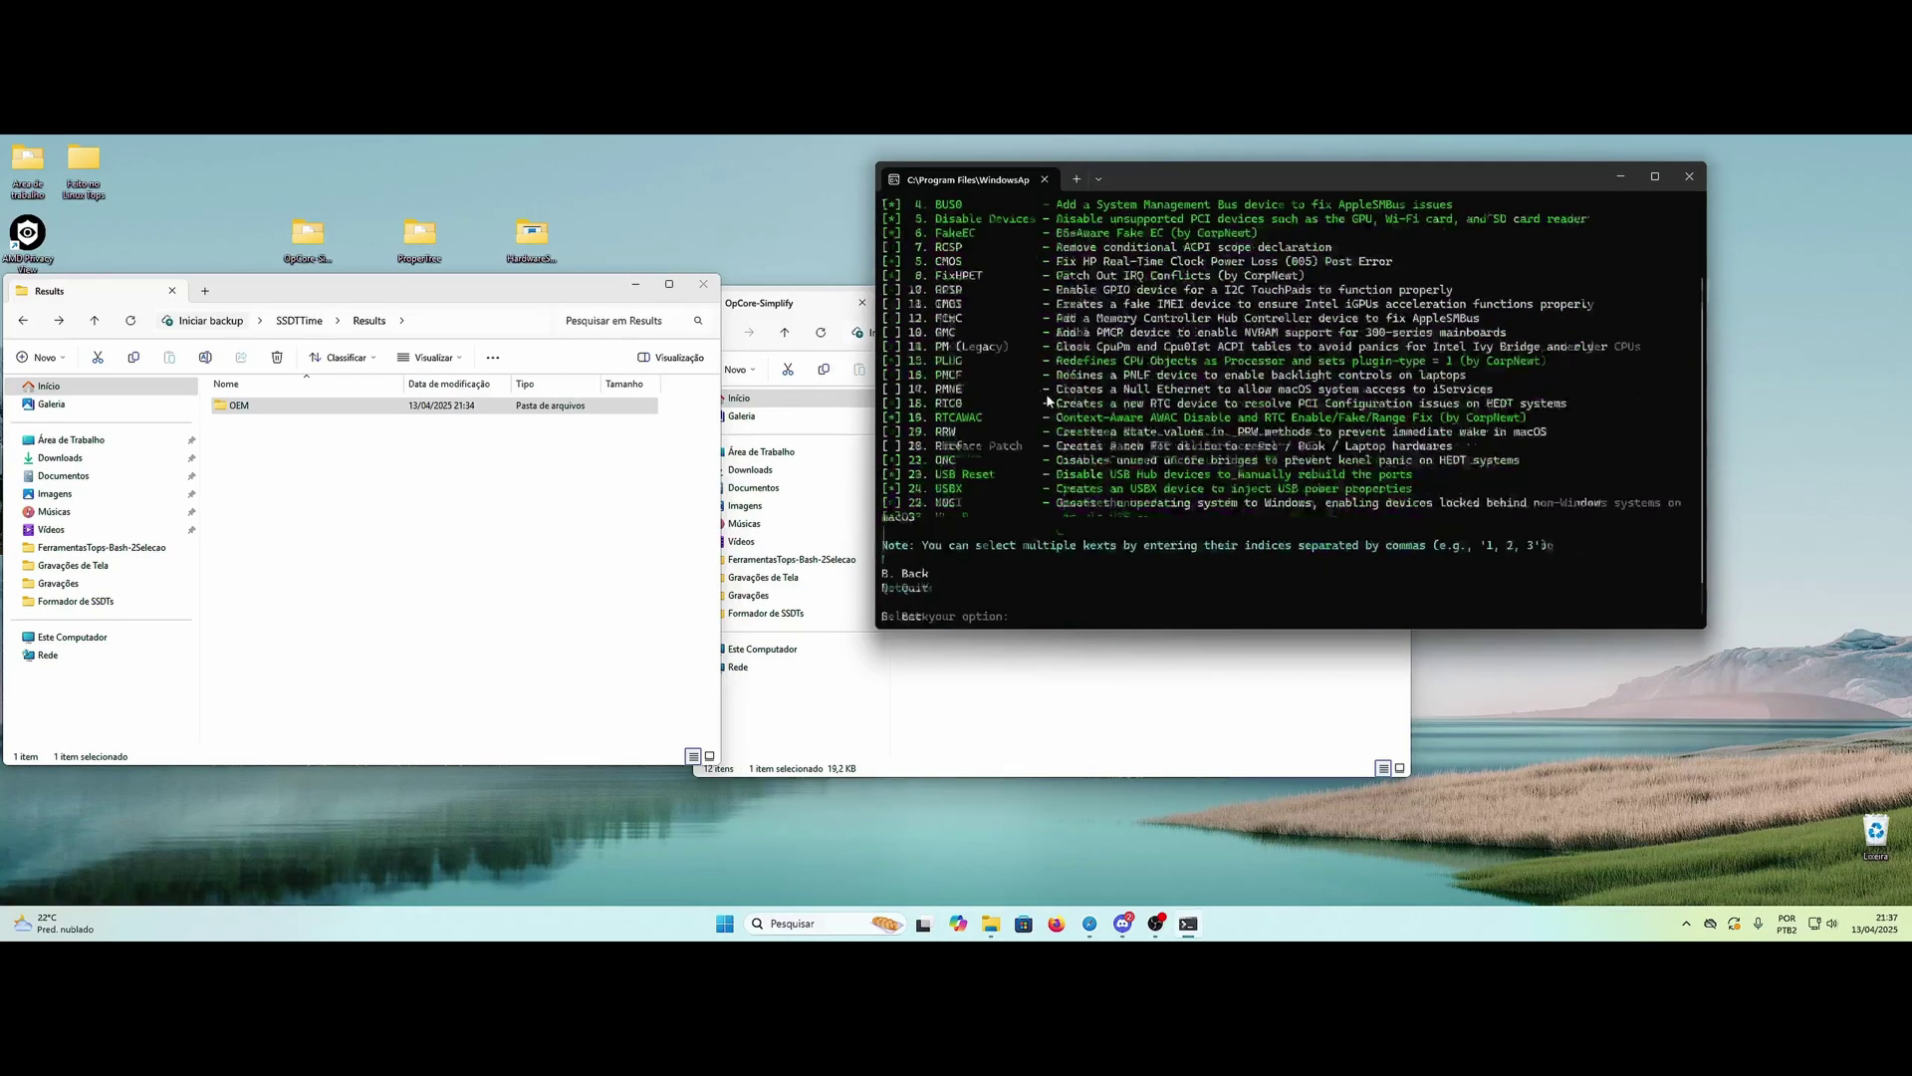
type("b")
key("Return")
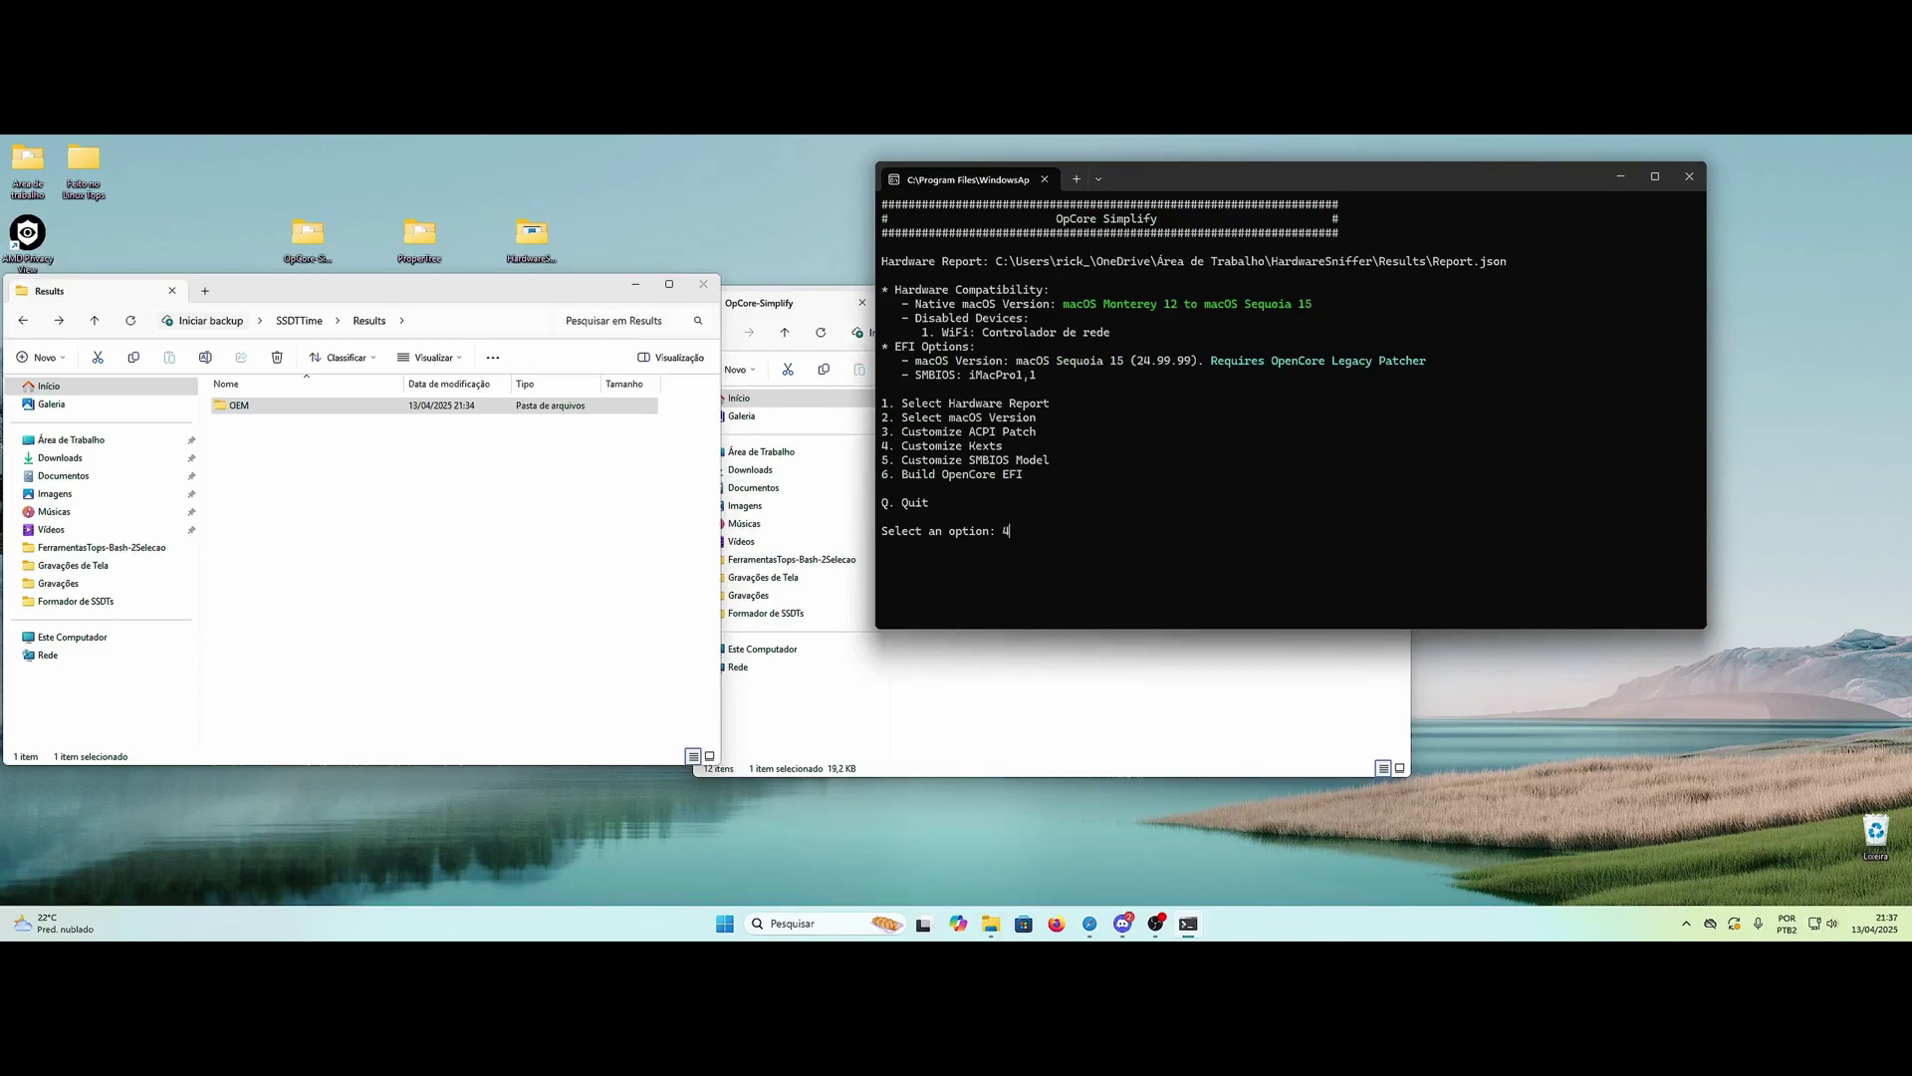
Step: Open the Customize Kexts list (option 4) and scroll through it
type("4")
key("Return")
scroll(1110, 512, "up", 3)
scroll(1110, 510, "down", 1)
scroll(1090, 504, "down", 1)
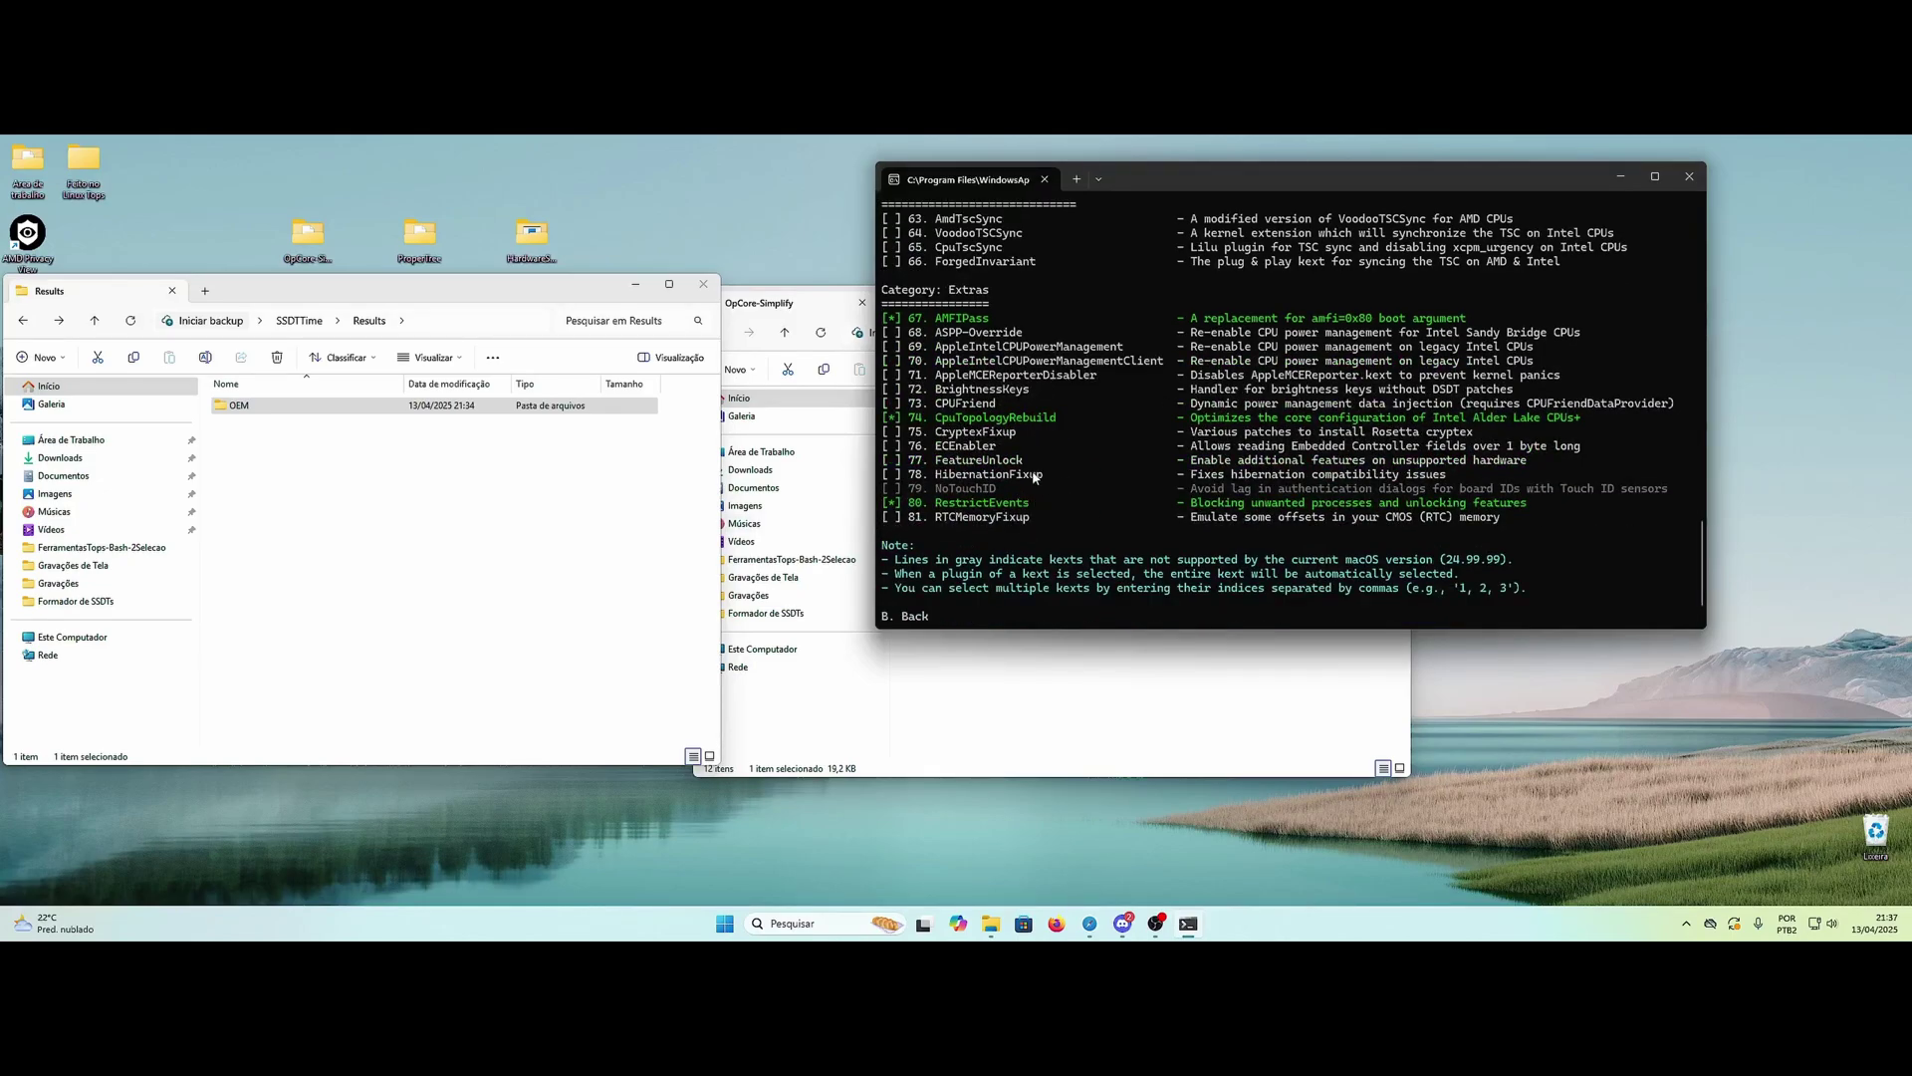
scroll(1026, 473, "up", 3)
scroll(1035, 480, "up", 2)
scroll(1036, 480, "up", 2)
scroll(958, 445, "up", 1)
scroll(1003, 441, "up", 2)
scroll(996, 448, "up", 3)
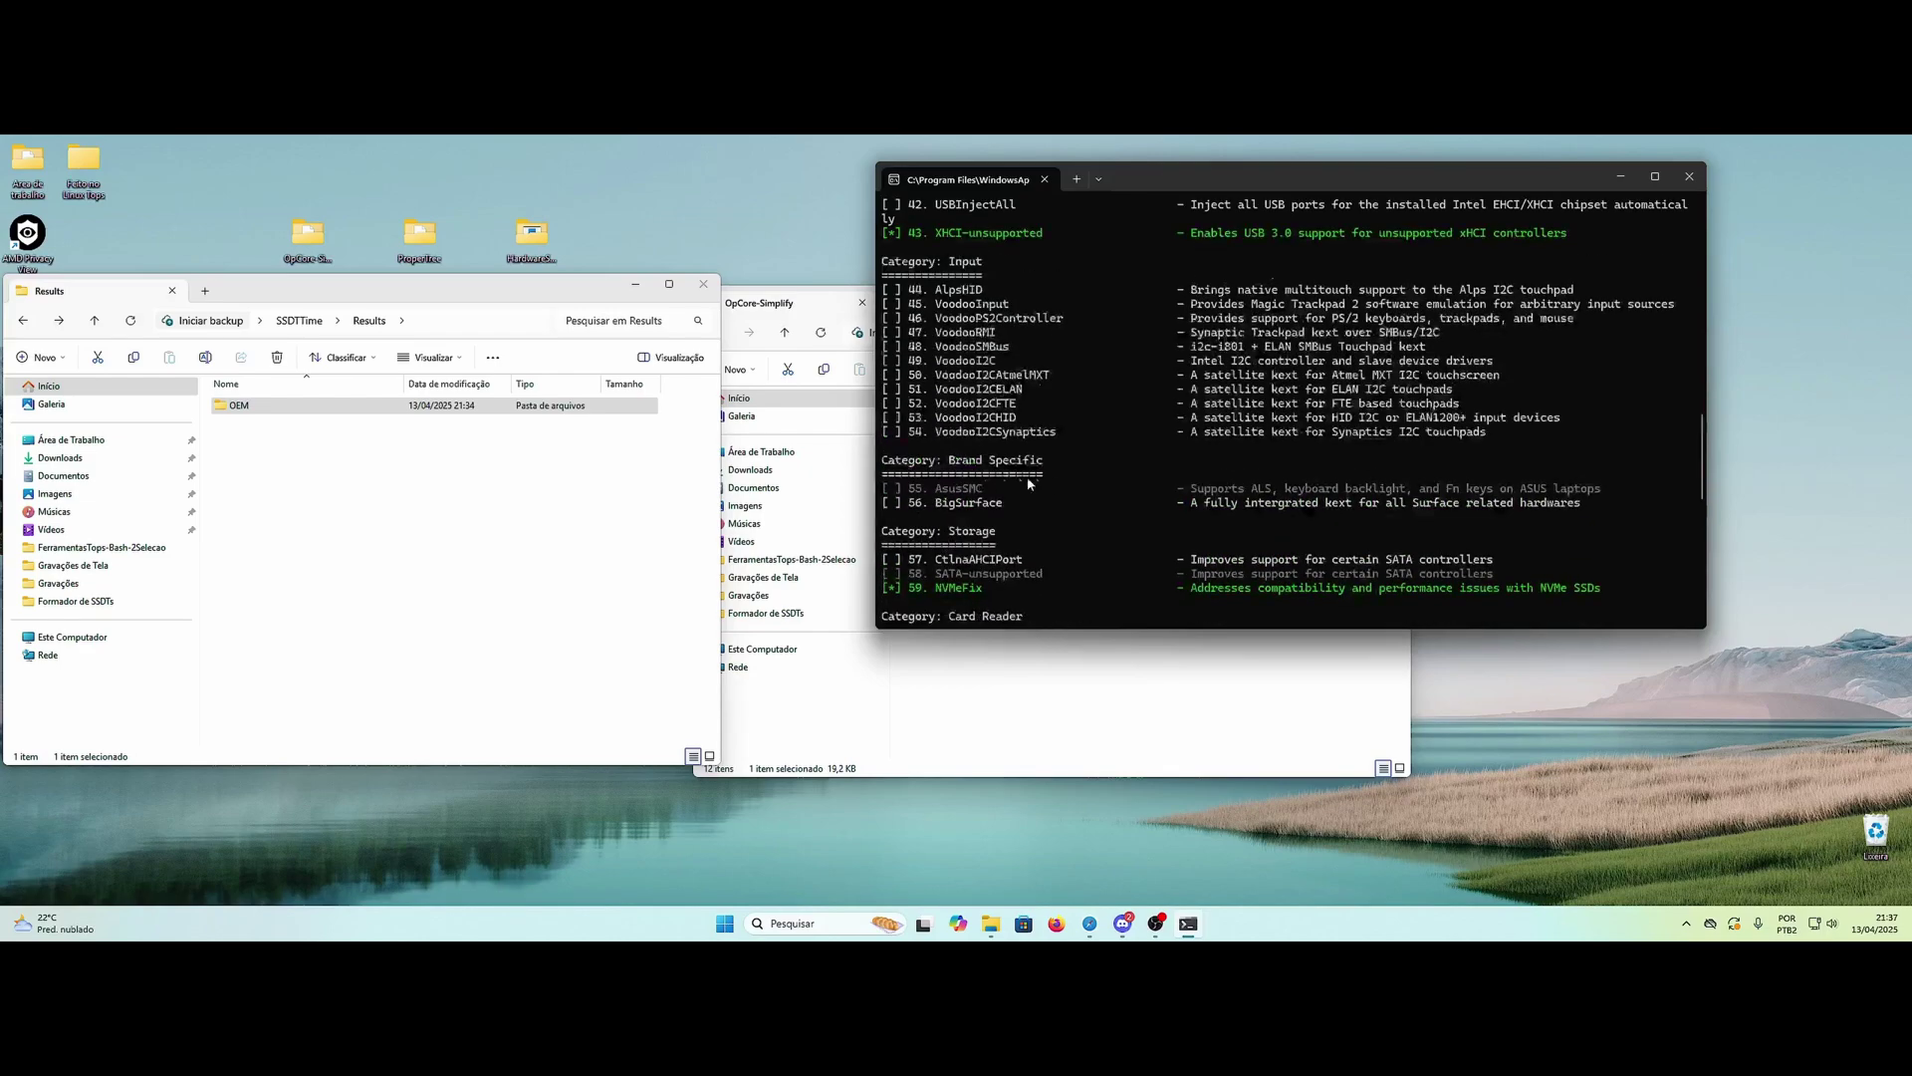
scroll(1022, 444, "up", 2)
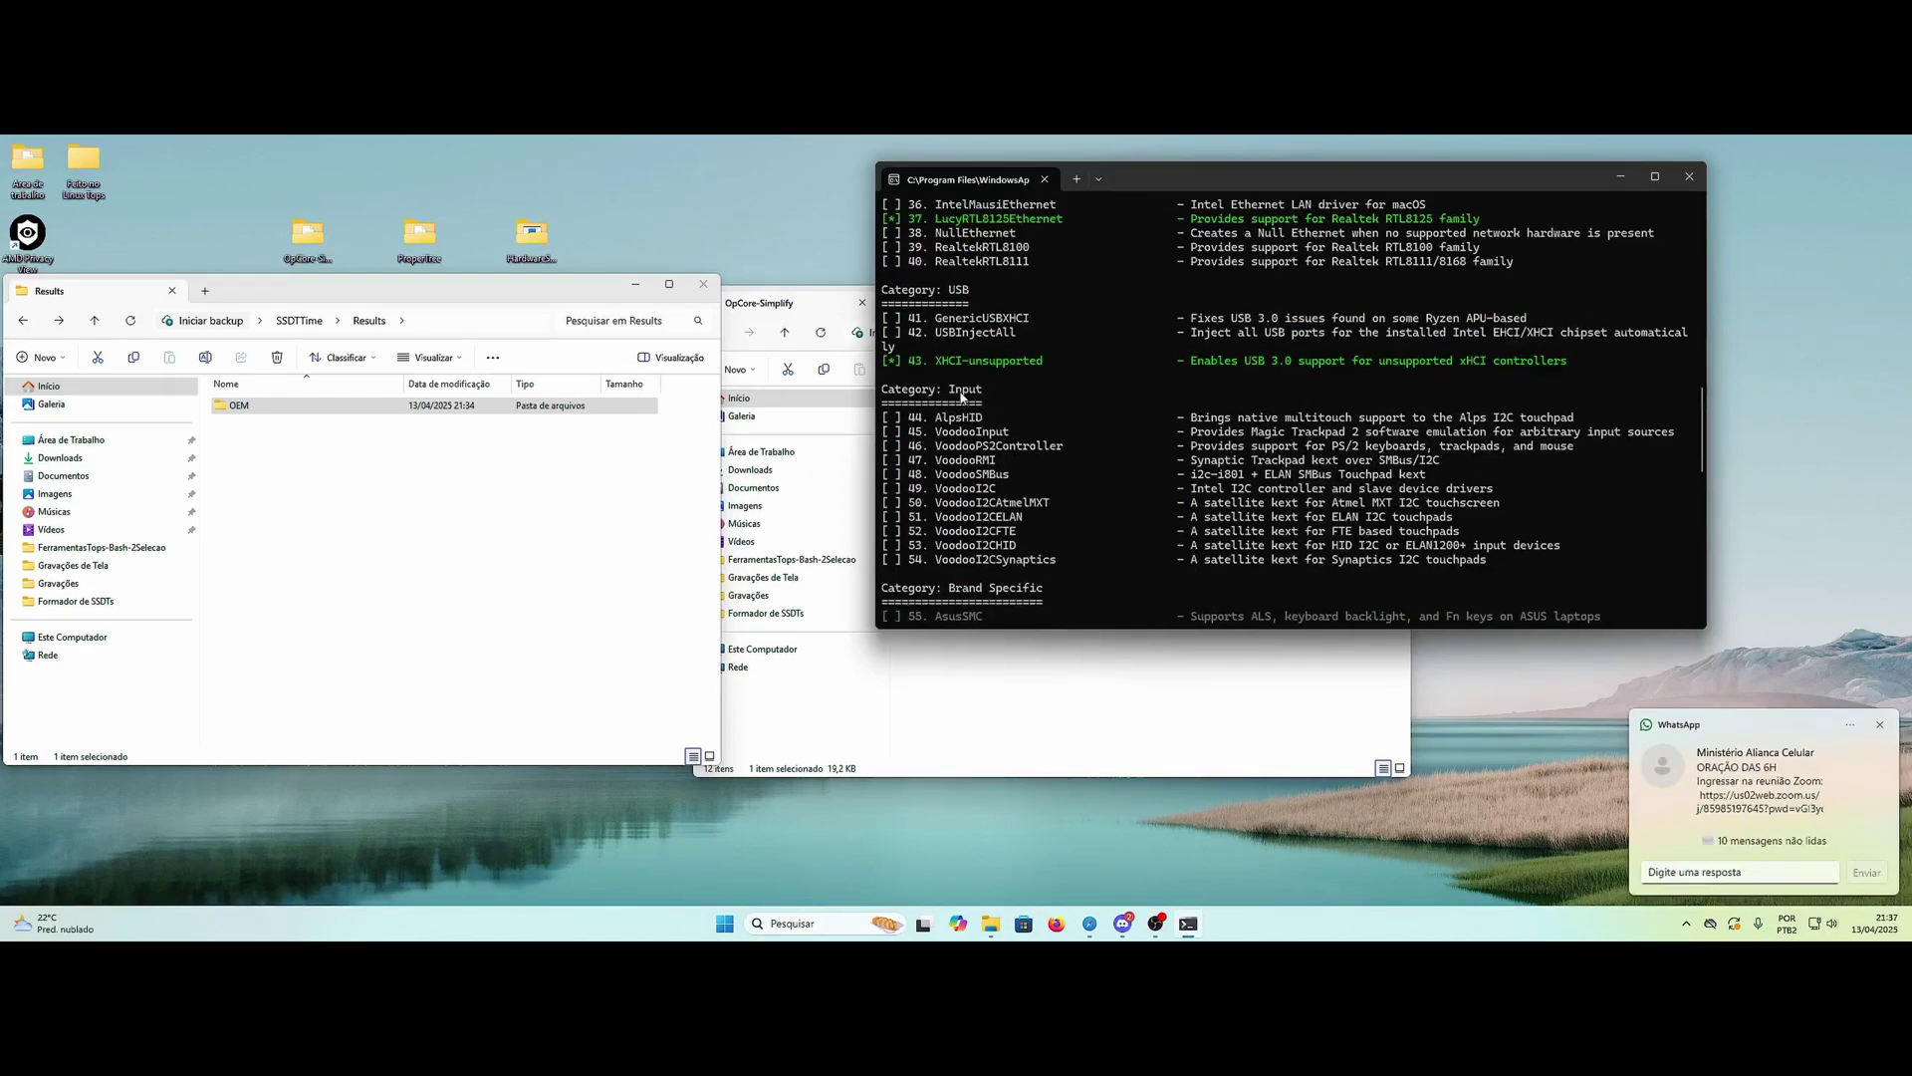
left_click(1879, 724)
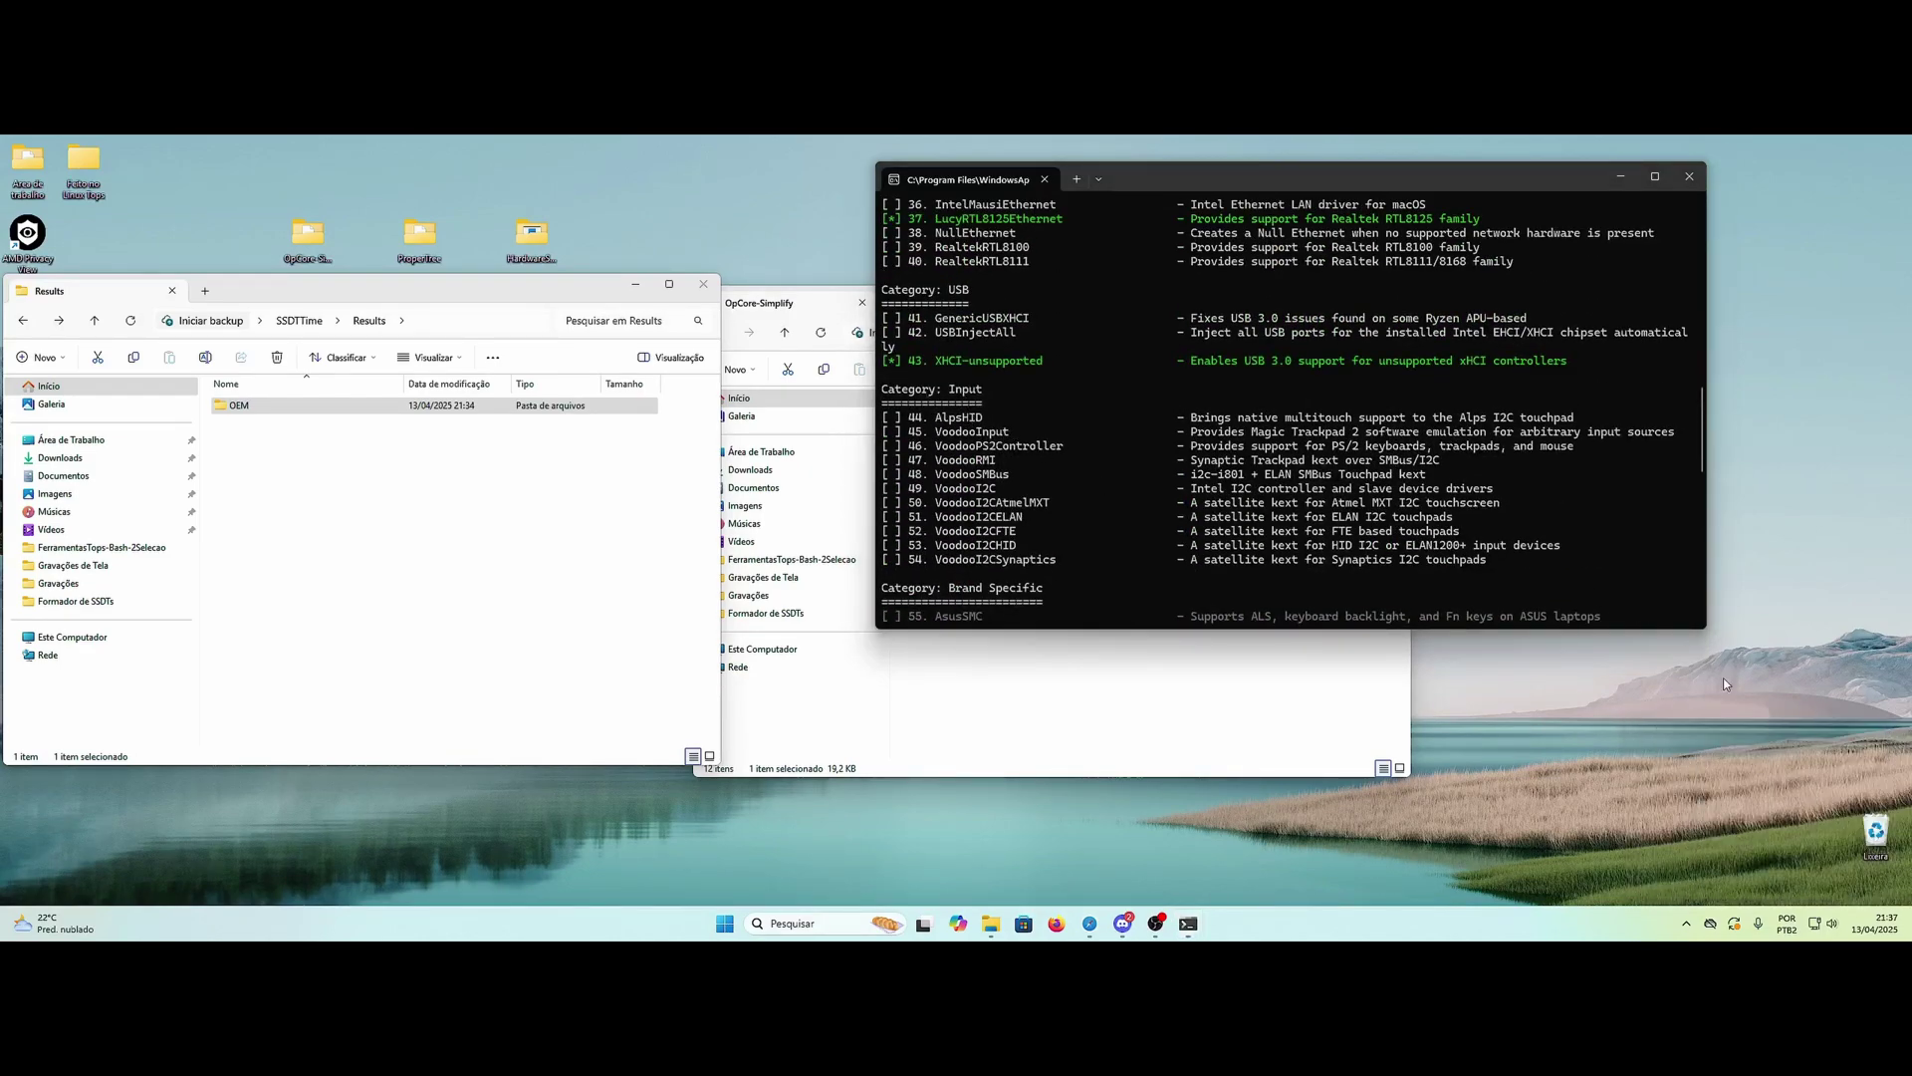
scroll(1050, 408, "up", 1)
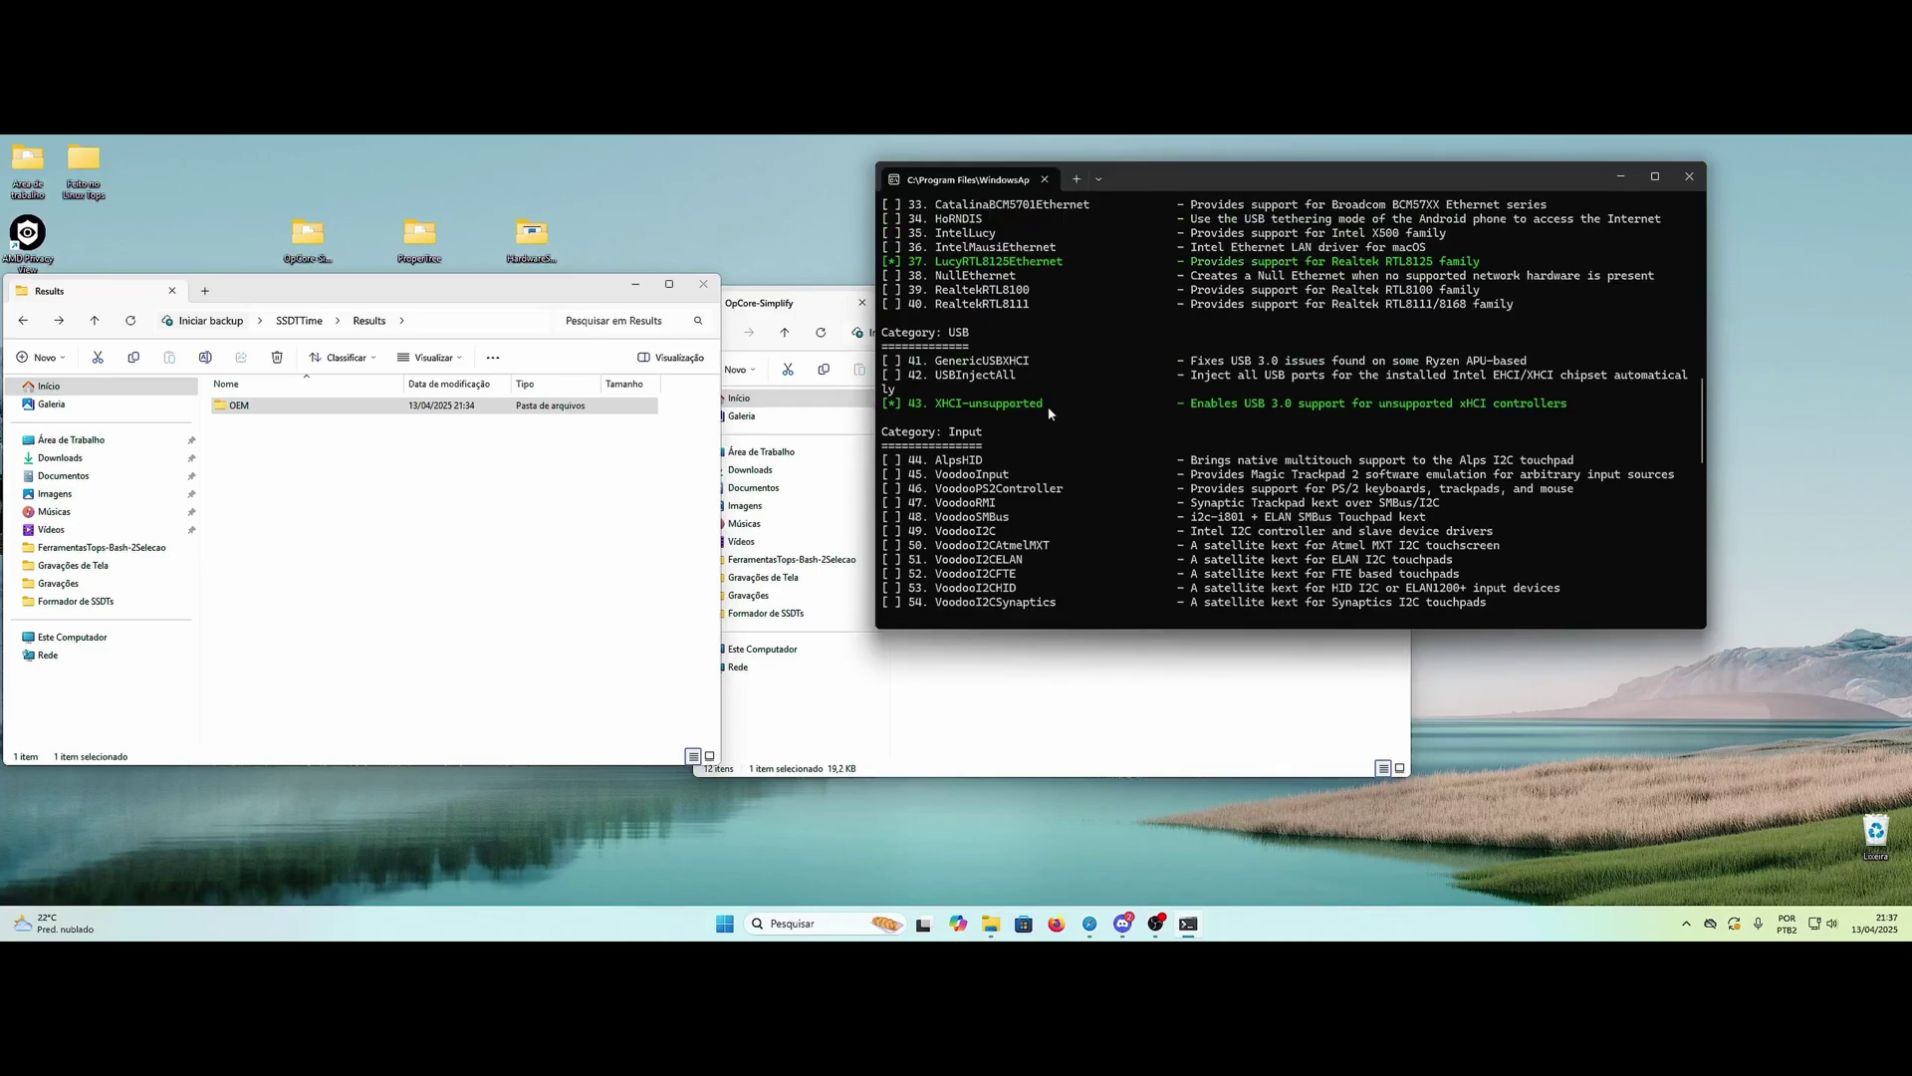
scroll(1083, 425, "up", 2)
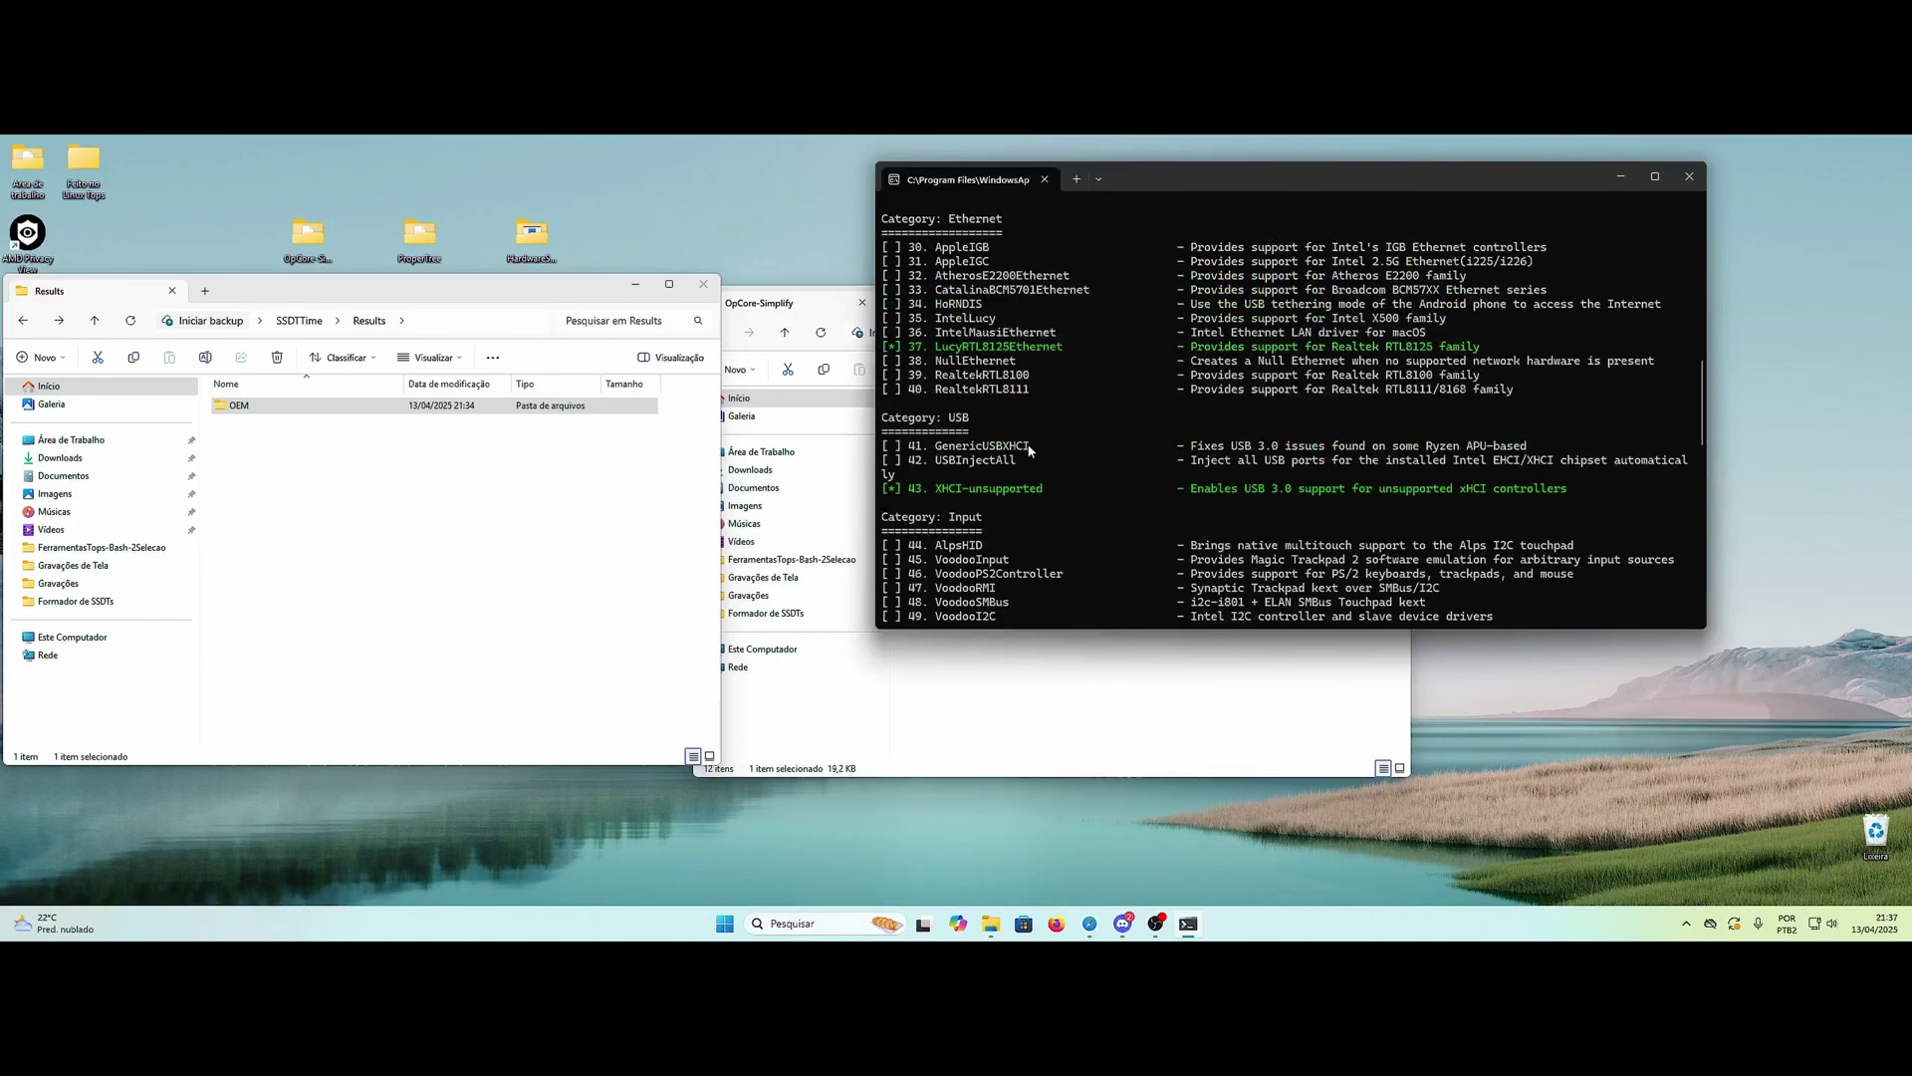
scroll(967, 362, "up", 2)
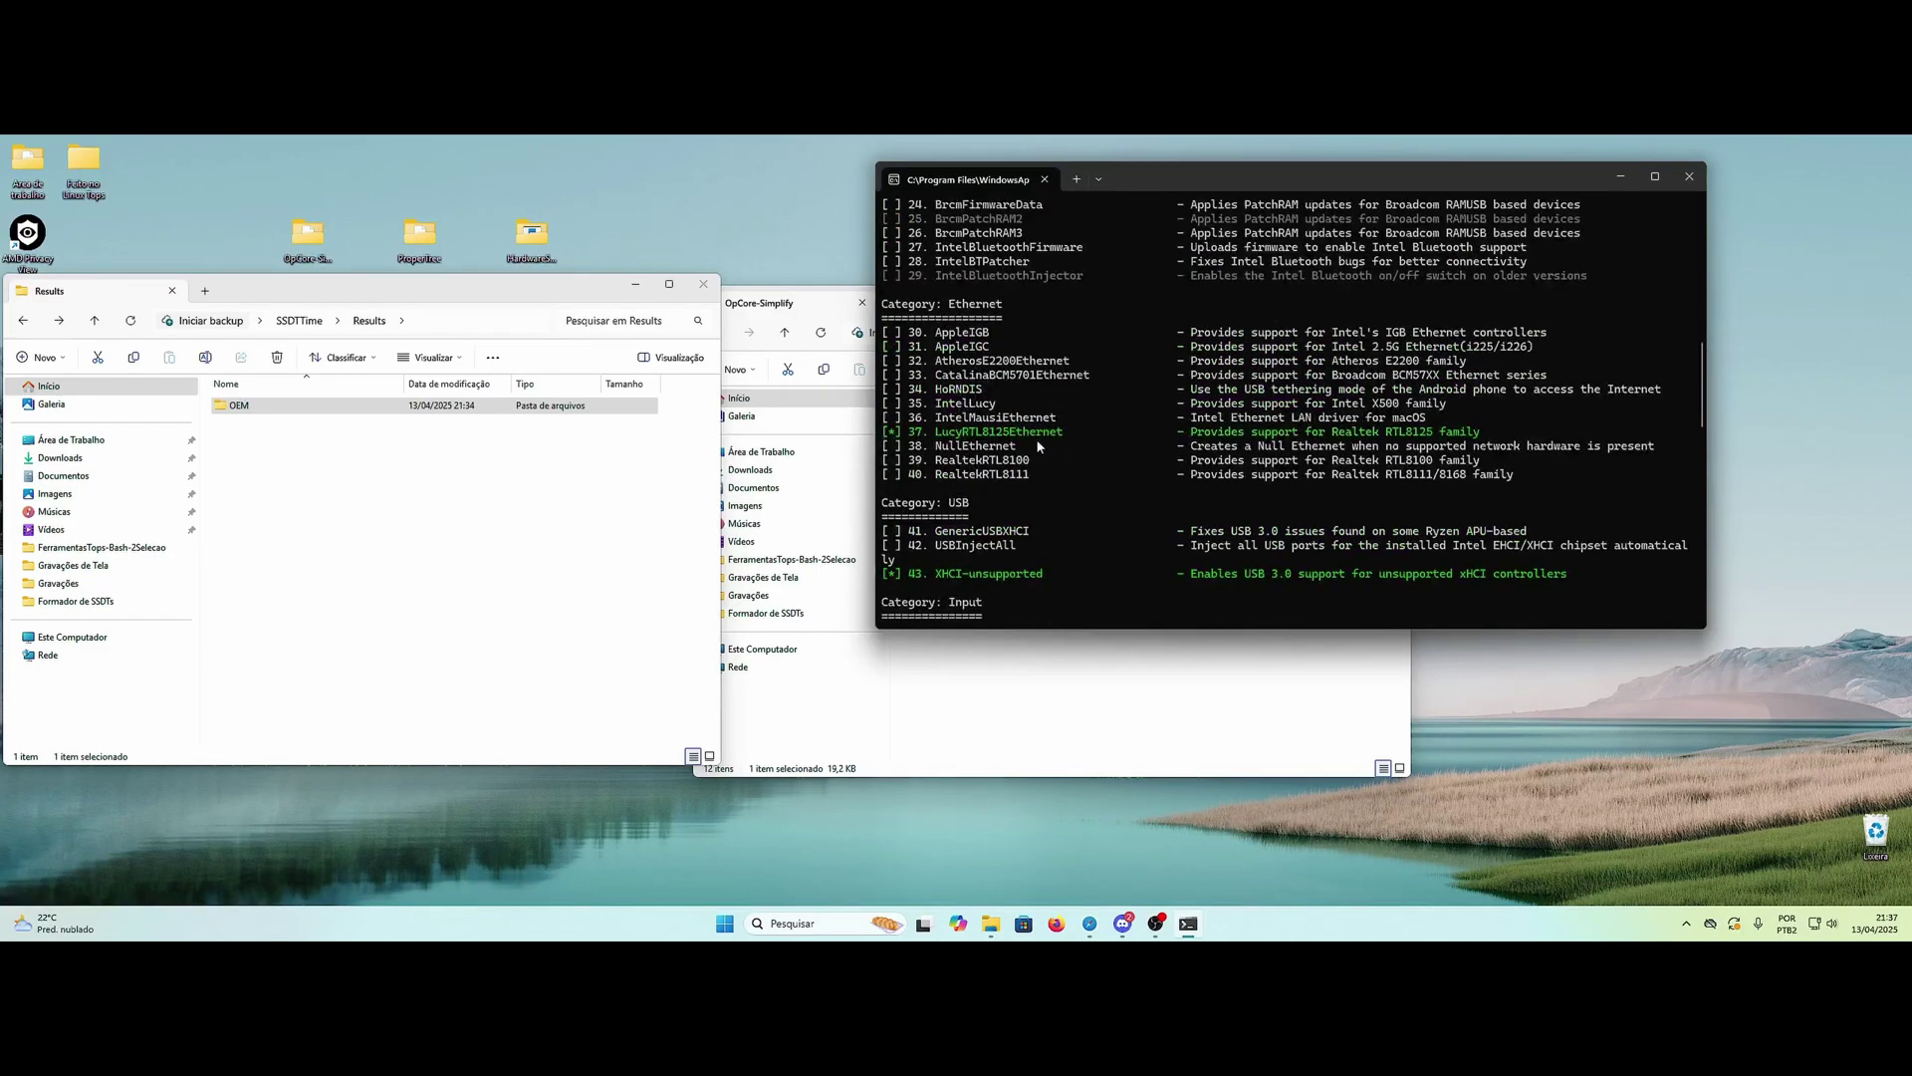
scroll(1048, 444, "up", 4)
scroll(991, 417, "up", 3)
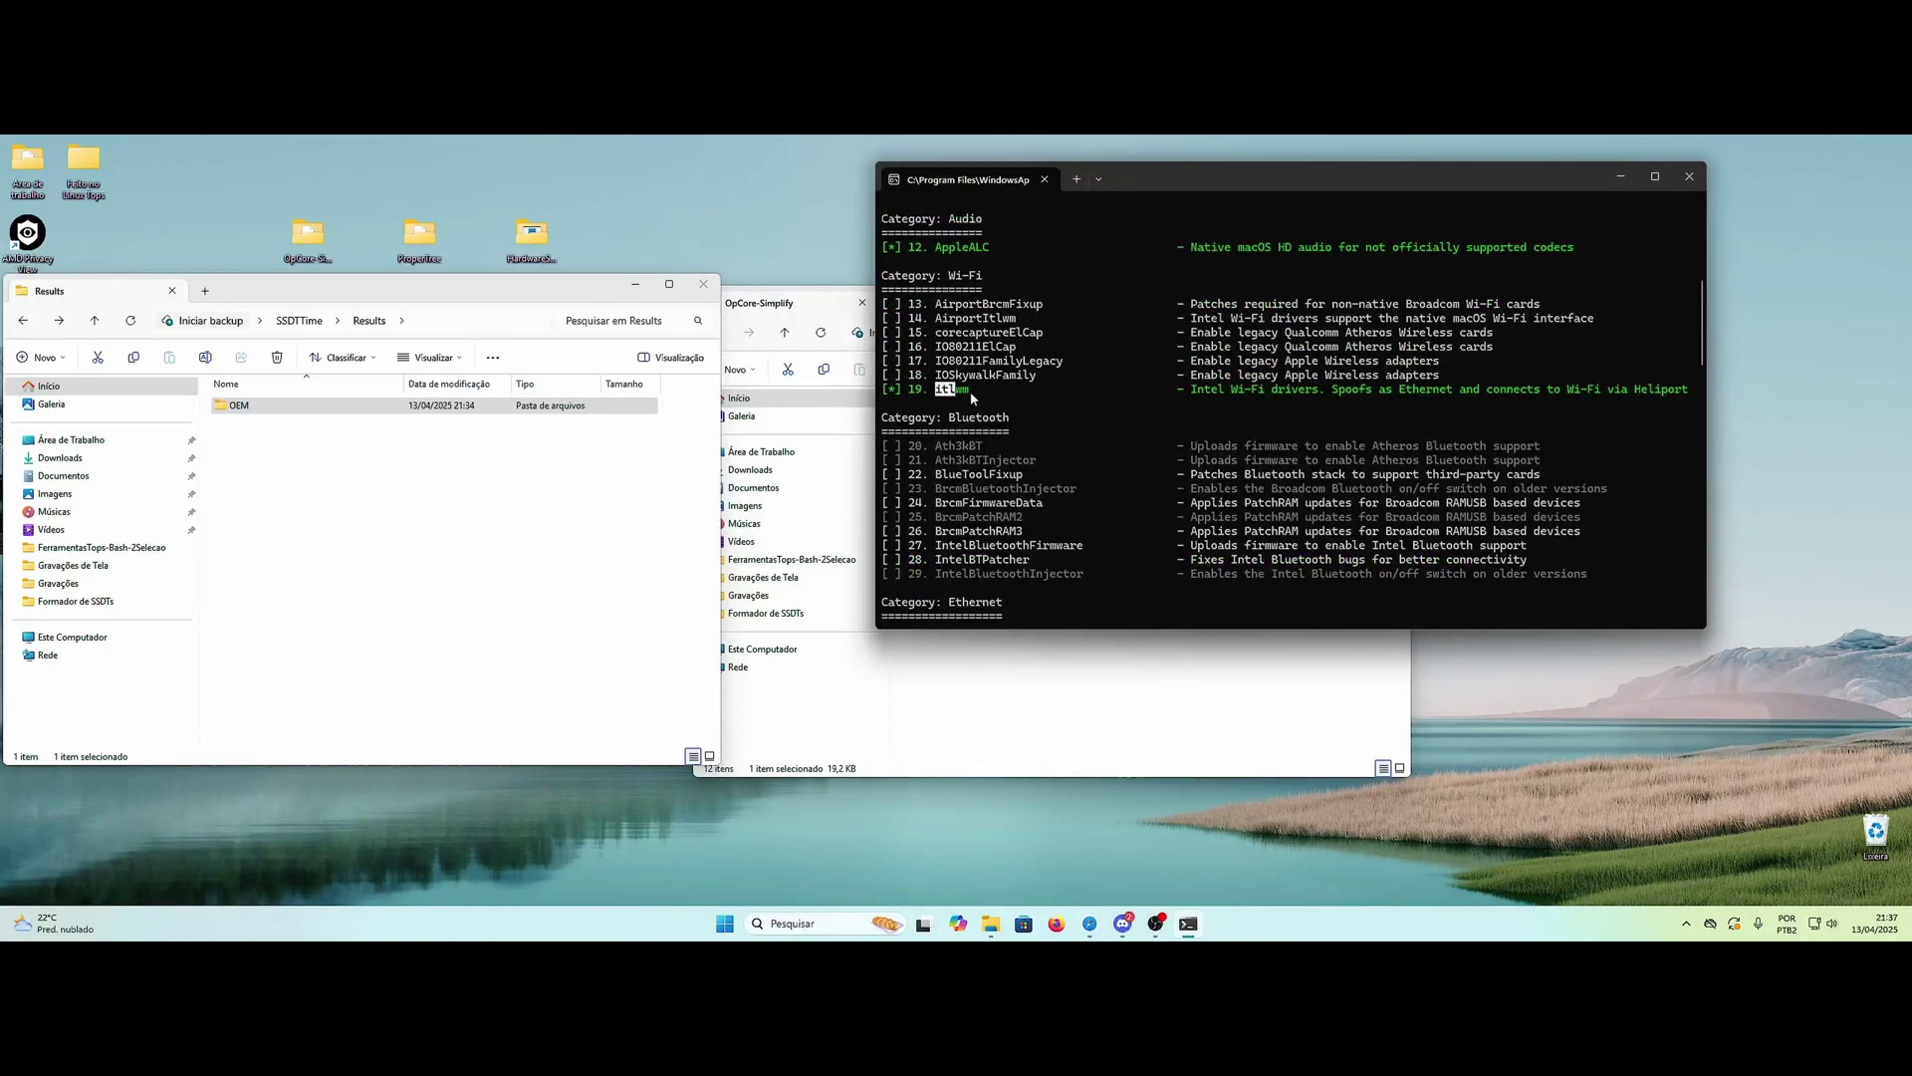
Step: Check that itlwm, AppleALC and WhateverGreen are selected, then scroll back down
left_click_drag(1001, 402, 1057, 409)
scroll(994, 408, "up", 2)
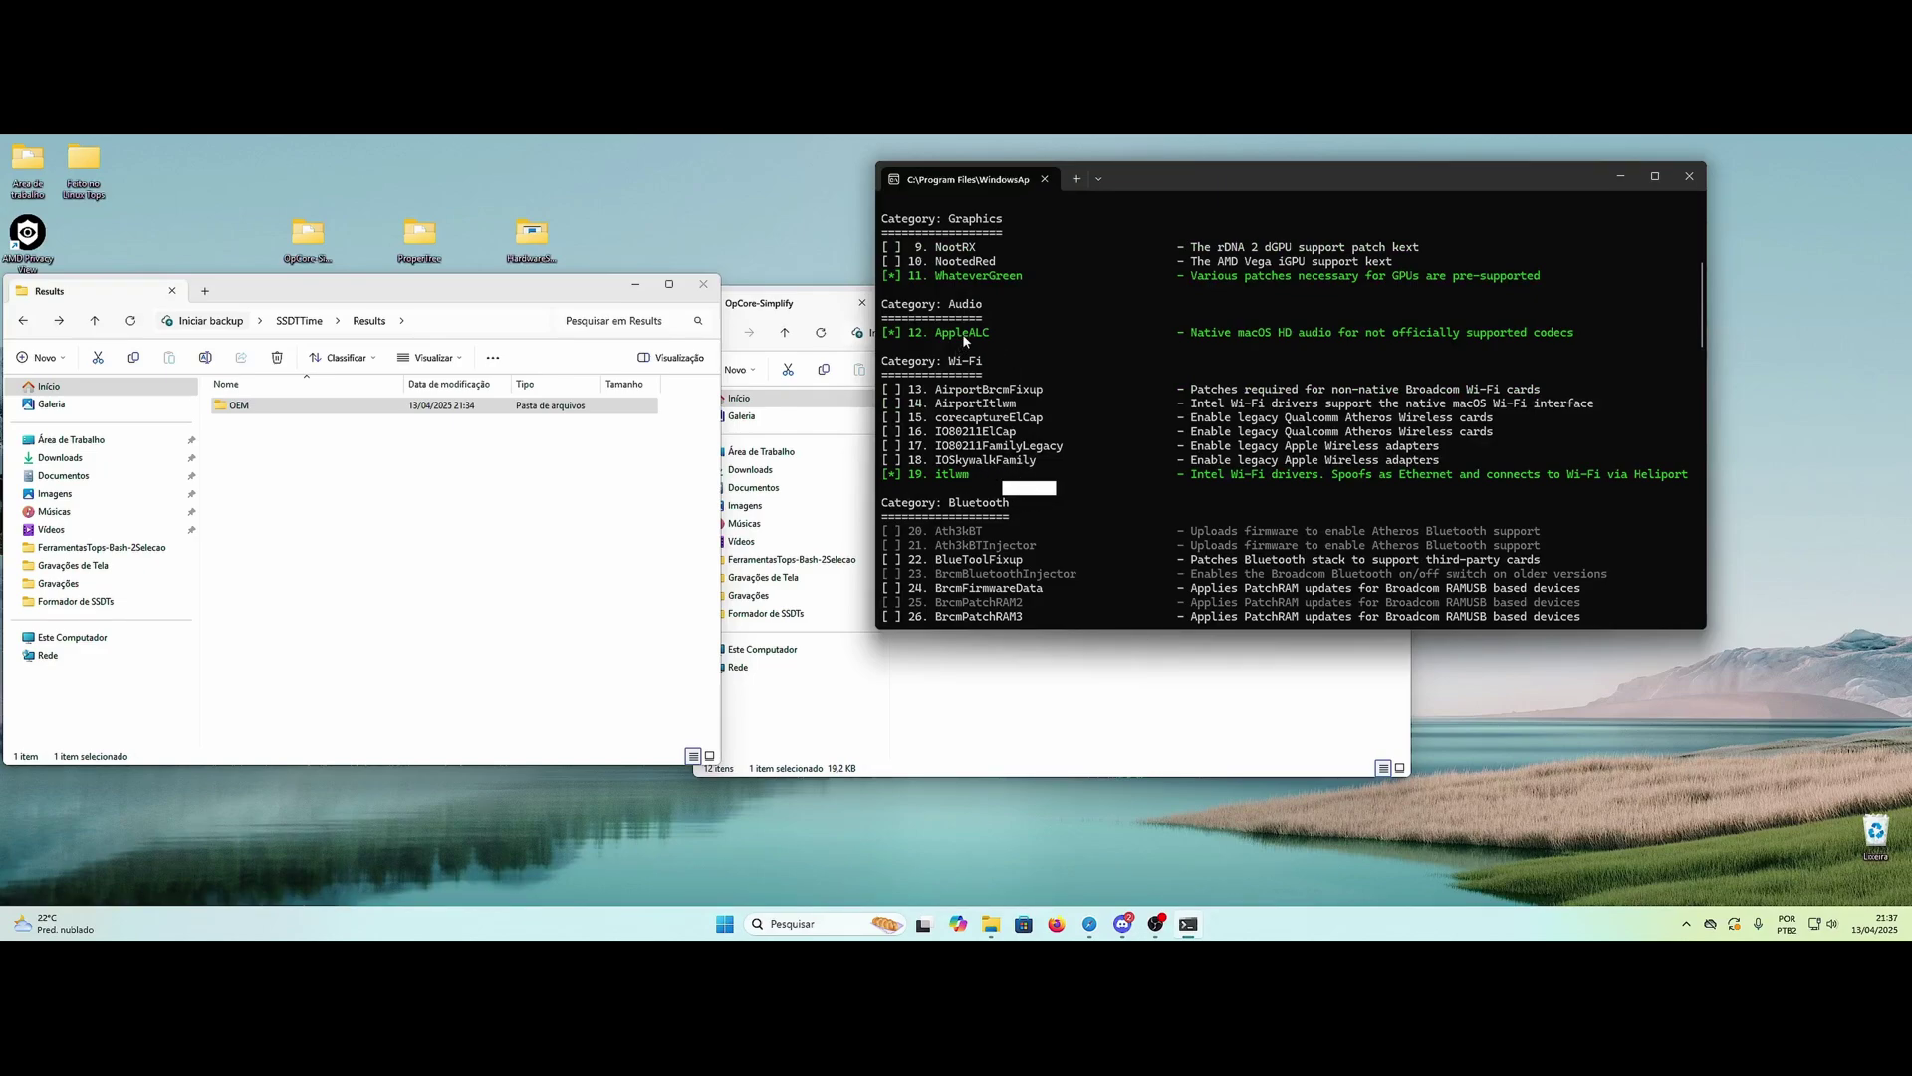
left_click_drag(934, 332, 976, 333)
scroll(1016, 317, "up", 2)
left_click_drag(934, 362, 1049, 375)
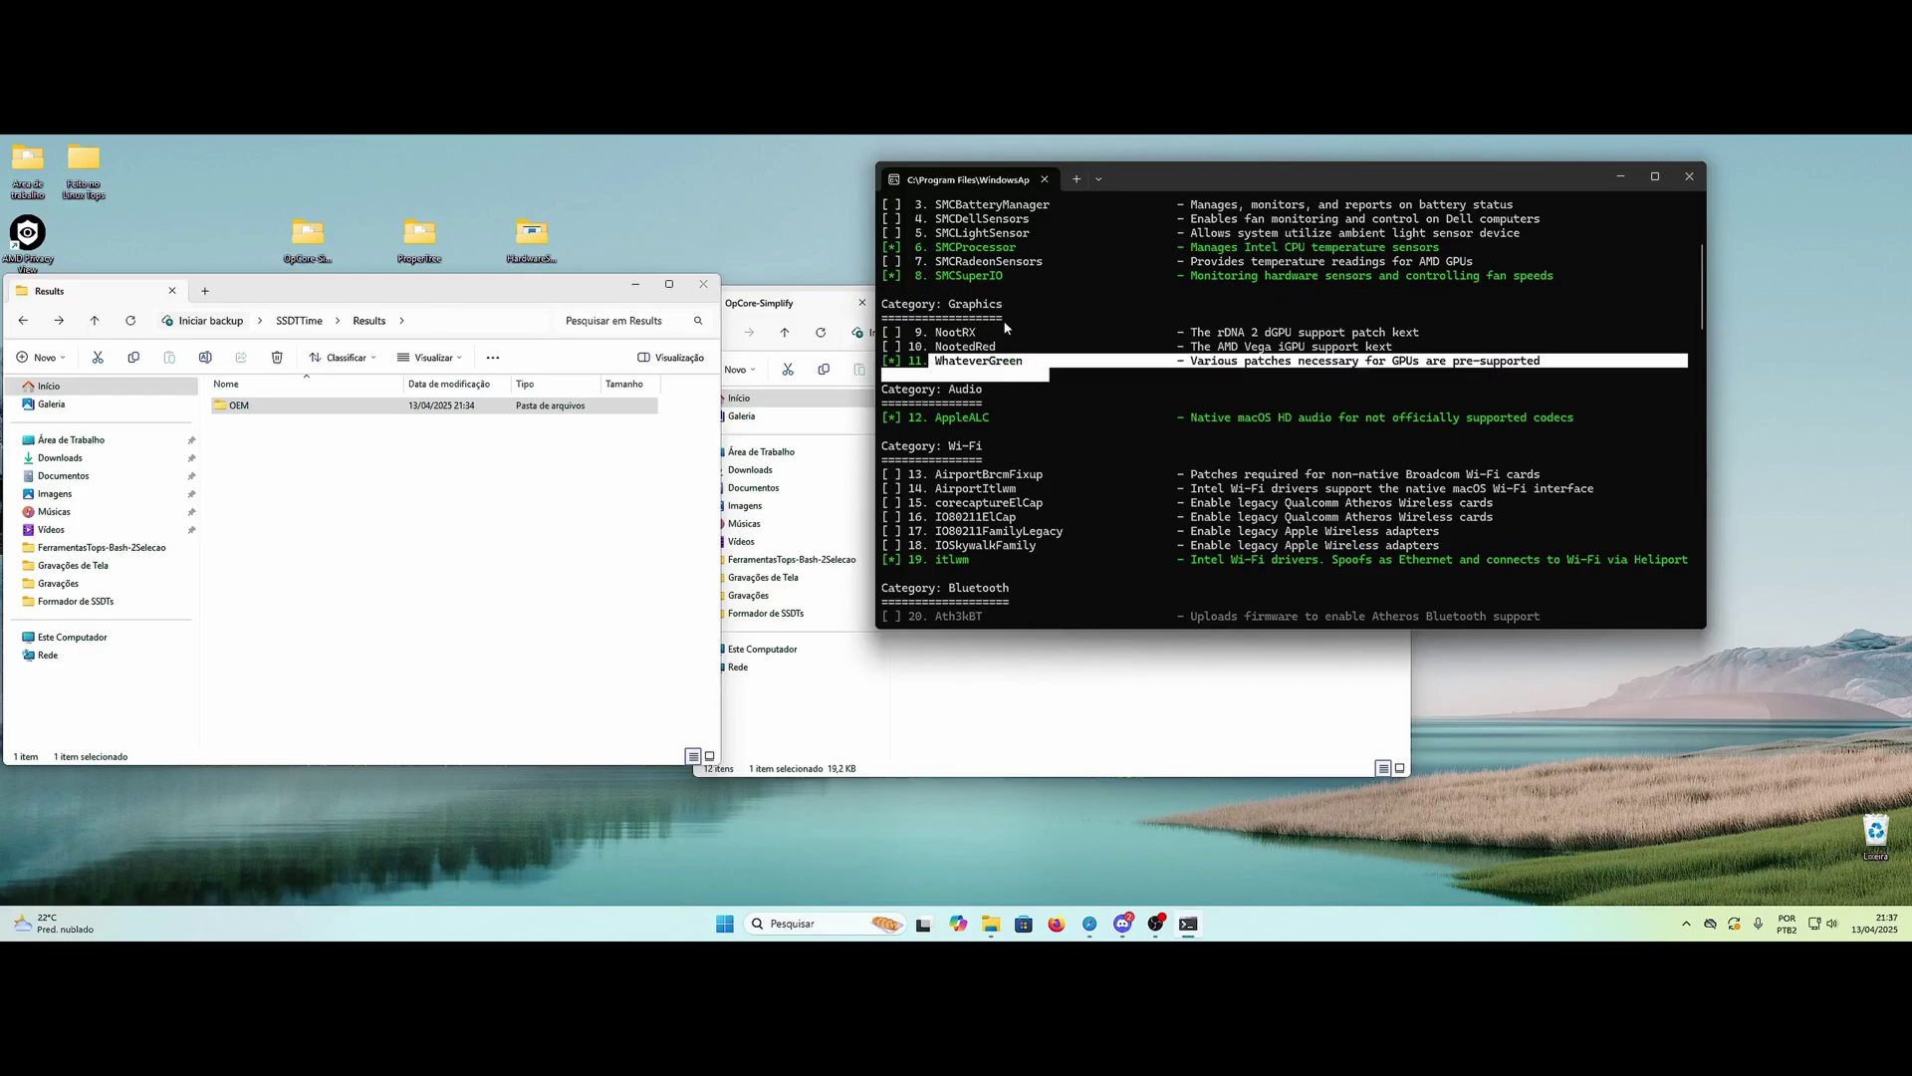
scroll(1011, 294, "up", 3)
scroll(1031, 415, "up", 1)
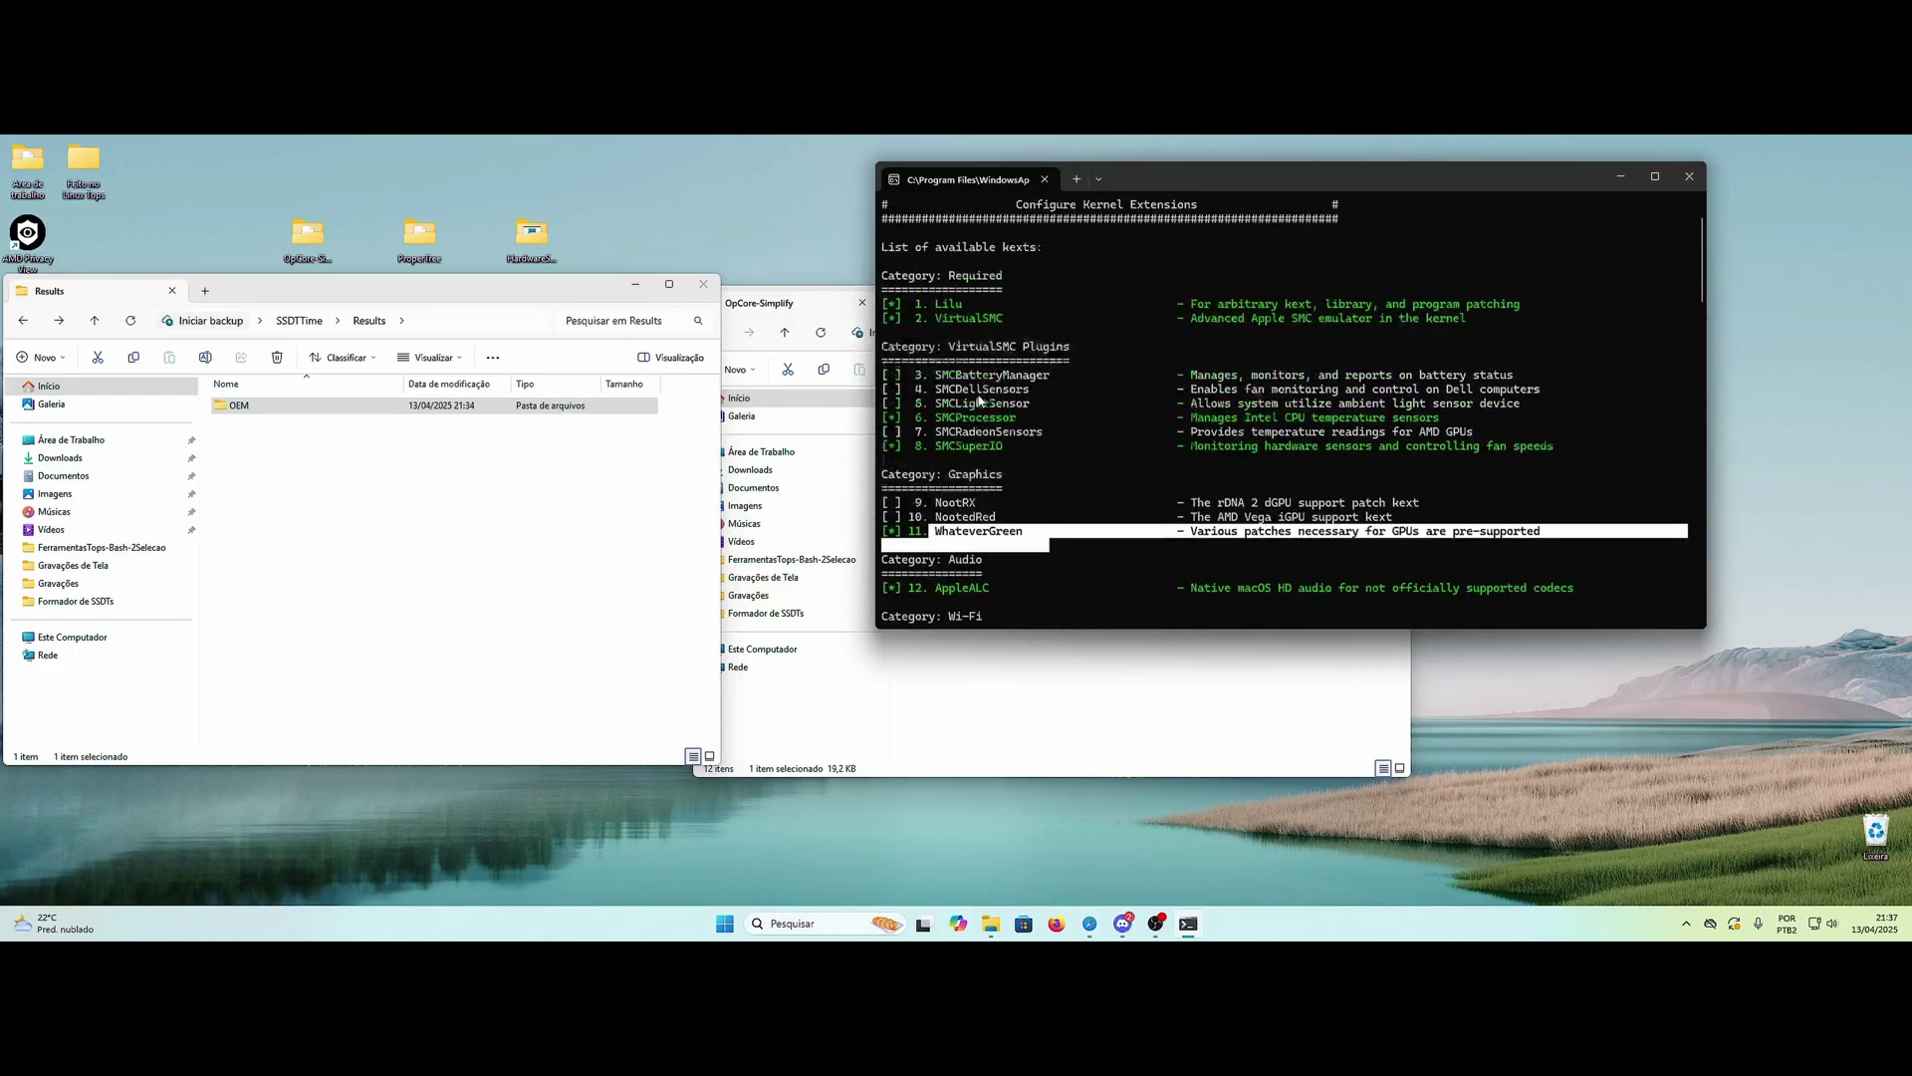
scroll(996, 378, "up", 1)
scroll(1054, 385, "down", 5)
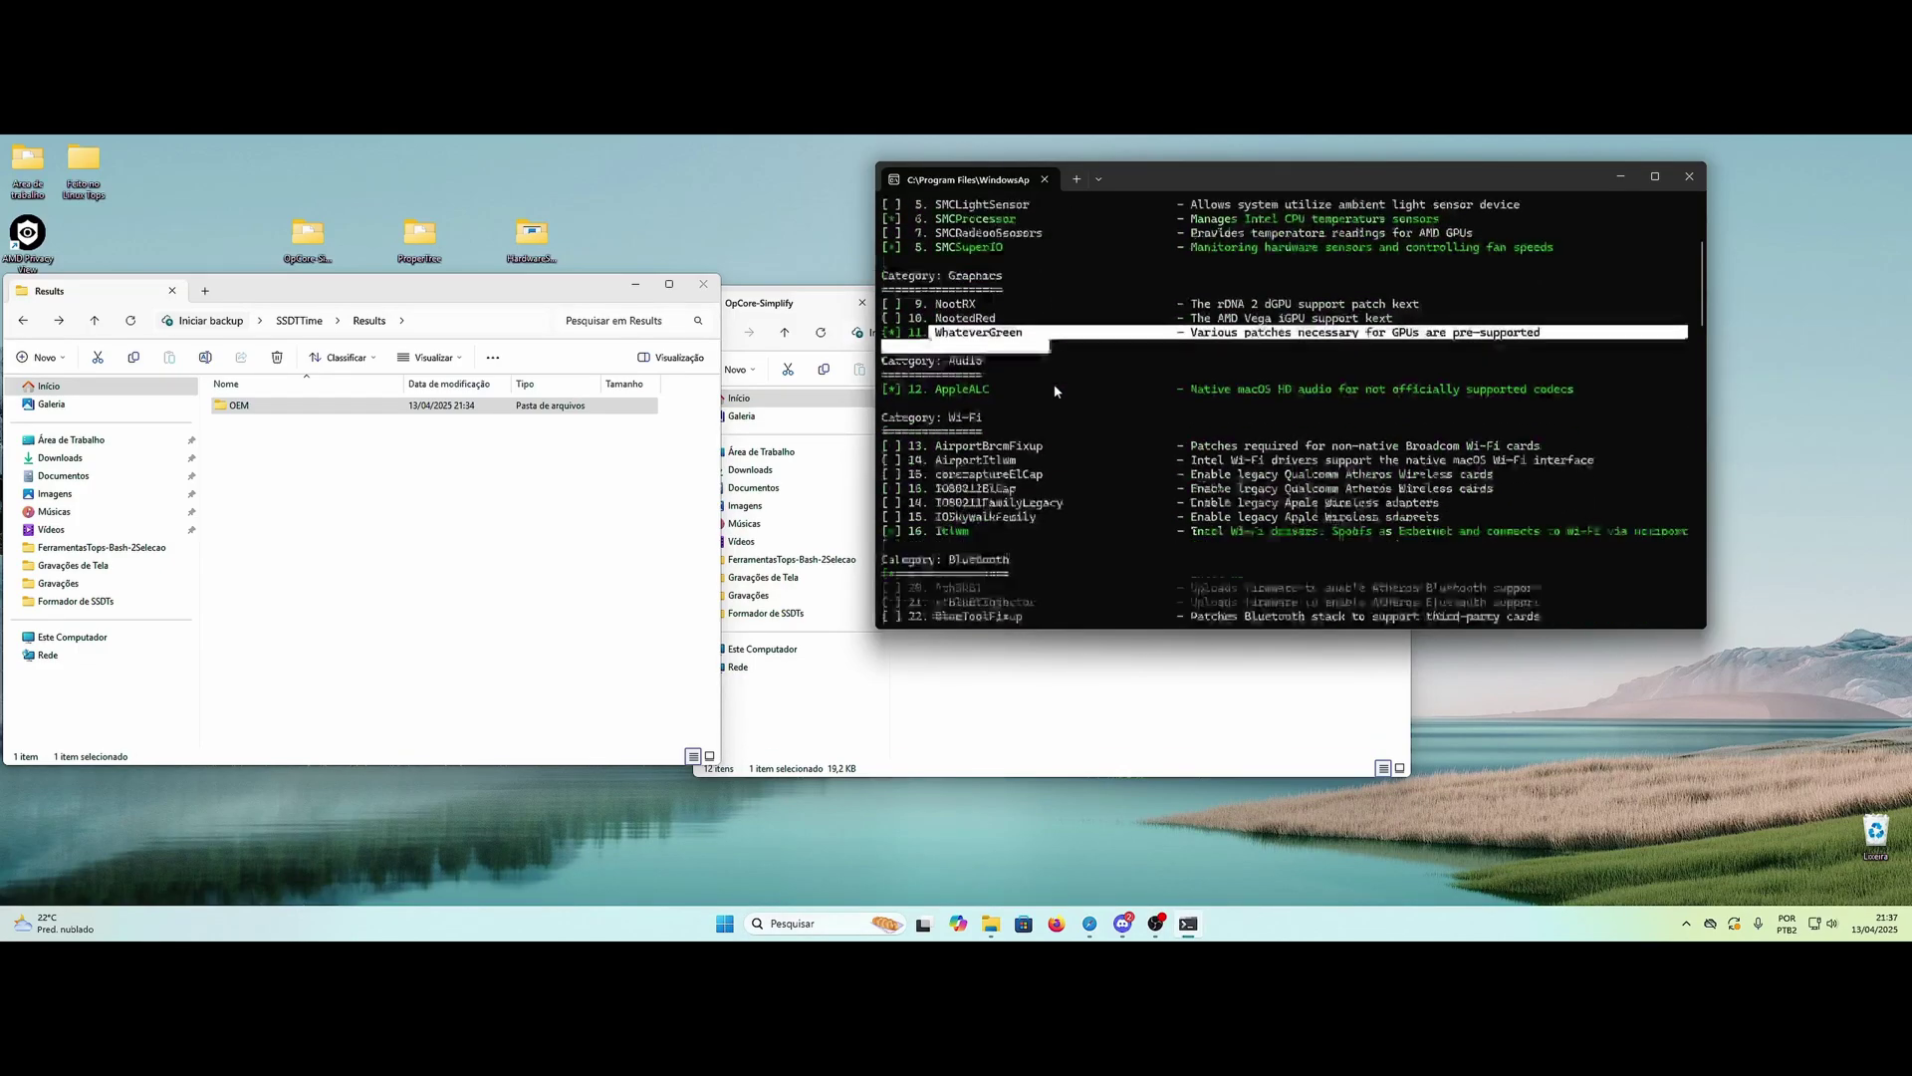
scroll(1053, 385, "down", 4)
scroll(1053, 384, "down", 3)
scroll(1054, 390, "down", 3)
scroll(1056, 399, "down", 5)
scroll(1081, 517, "down", 5)
scroll(1065, 558, "down", 3)
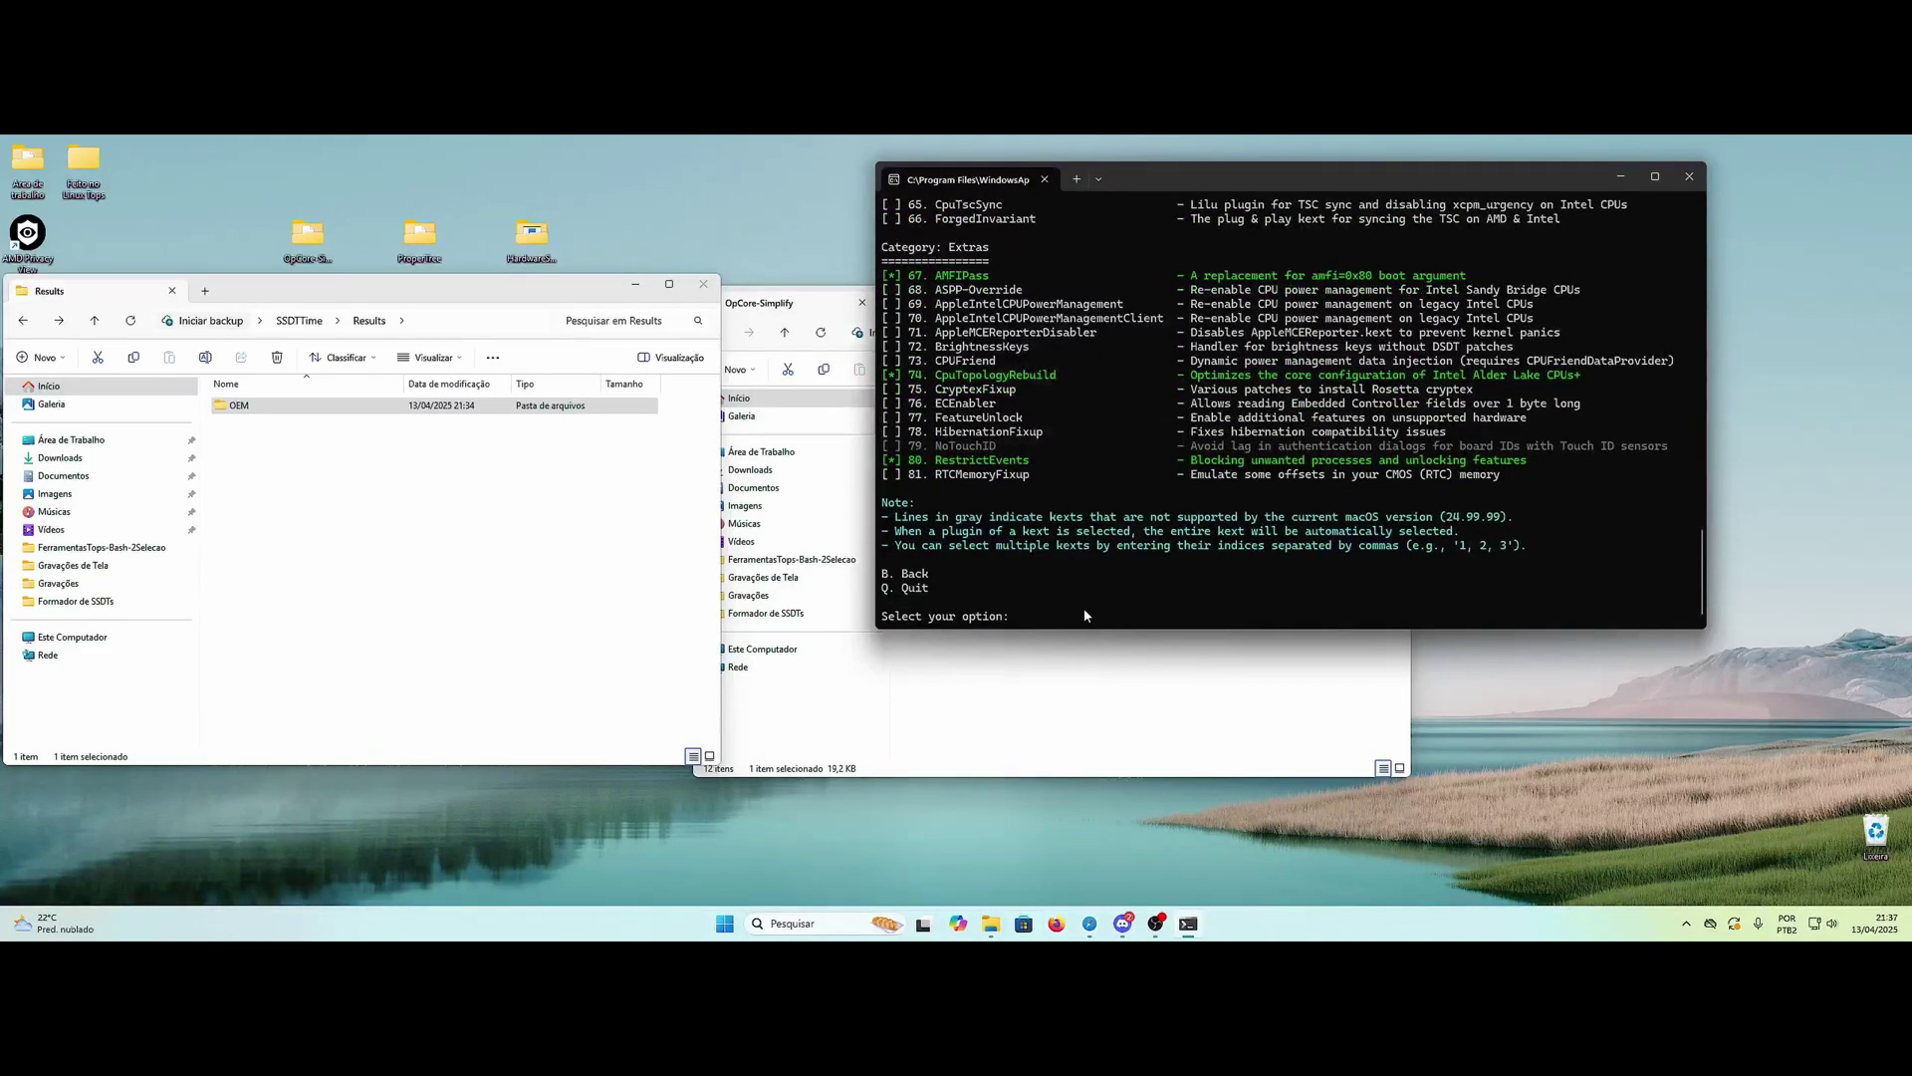
Step: Return to the main menu and run Build OpenCore EFI (option 6) while kexts and OpenCorePkg download
type("b")
key("Return")
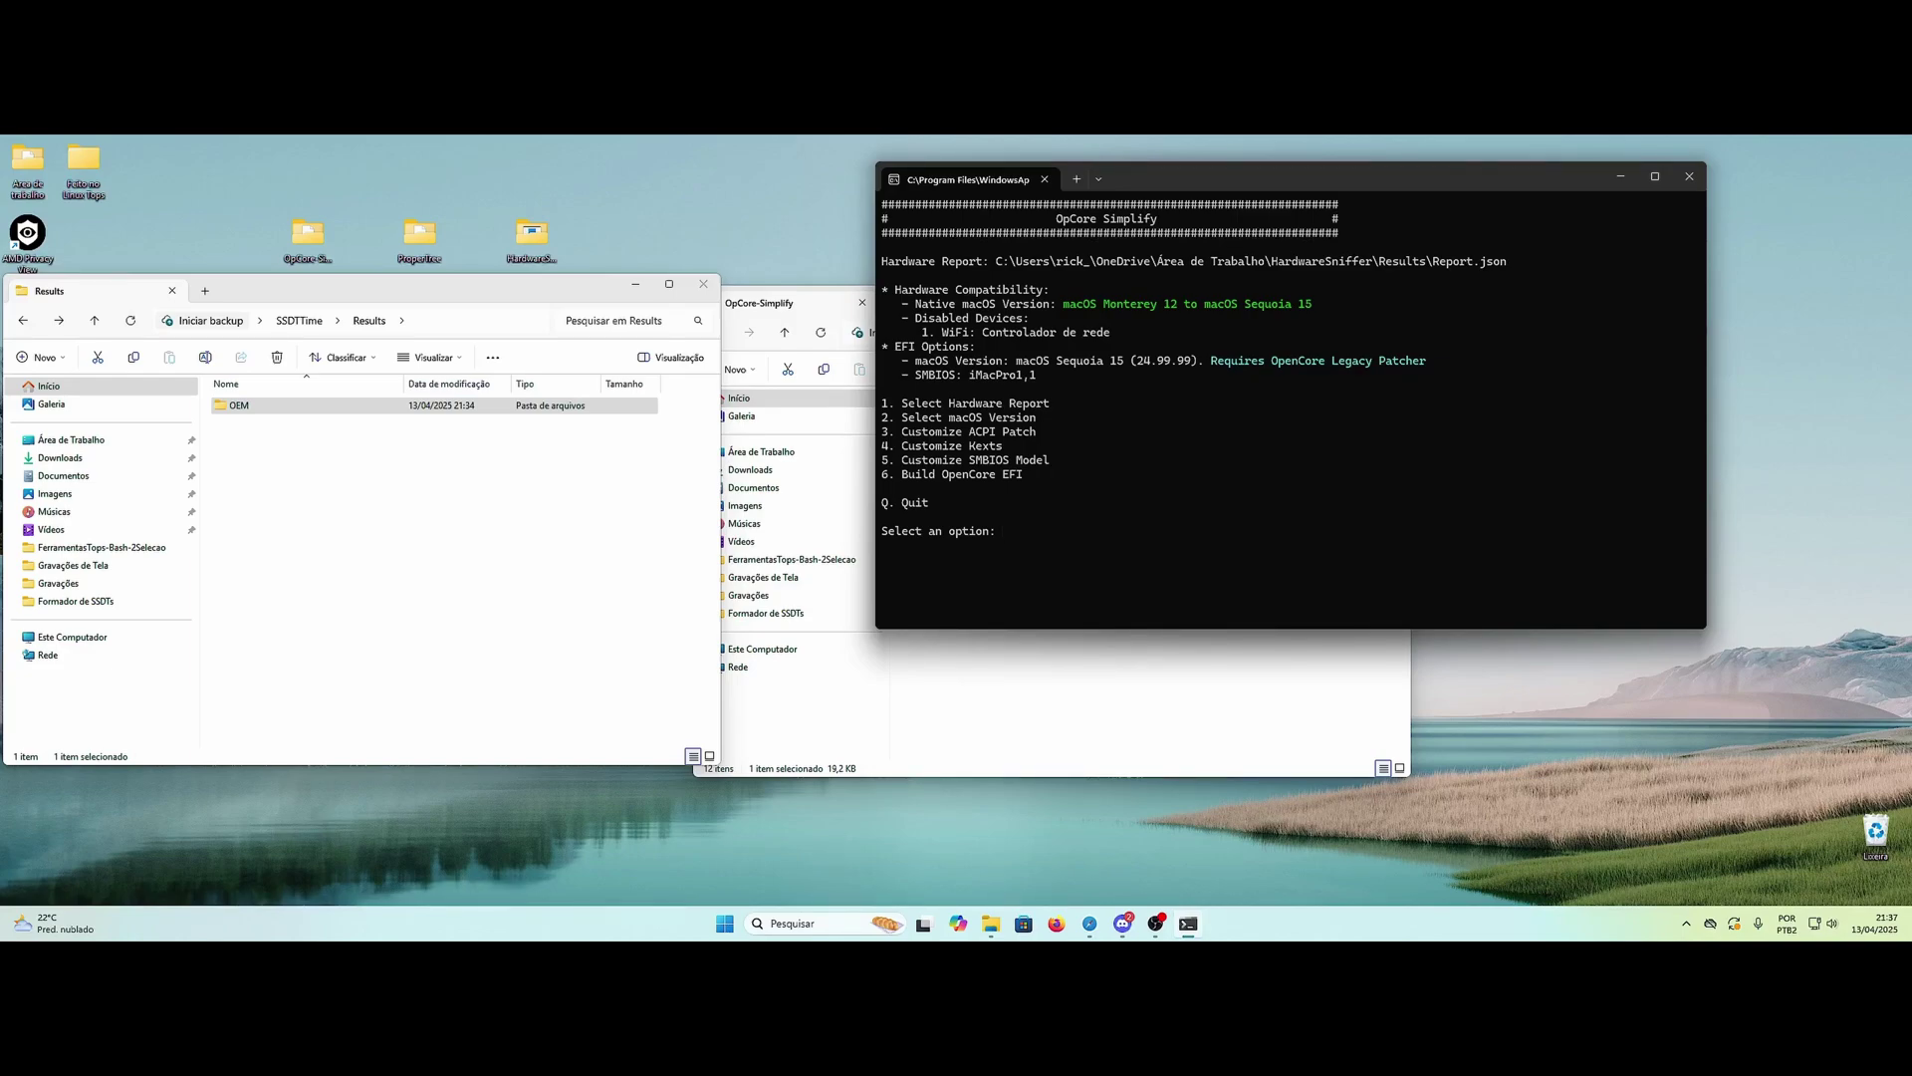
type("6")
key("Return")
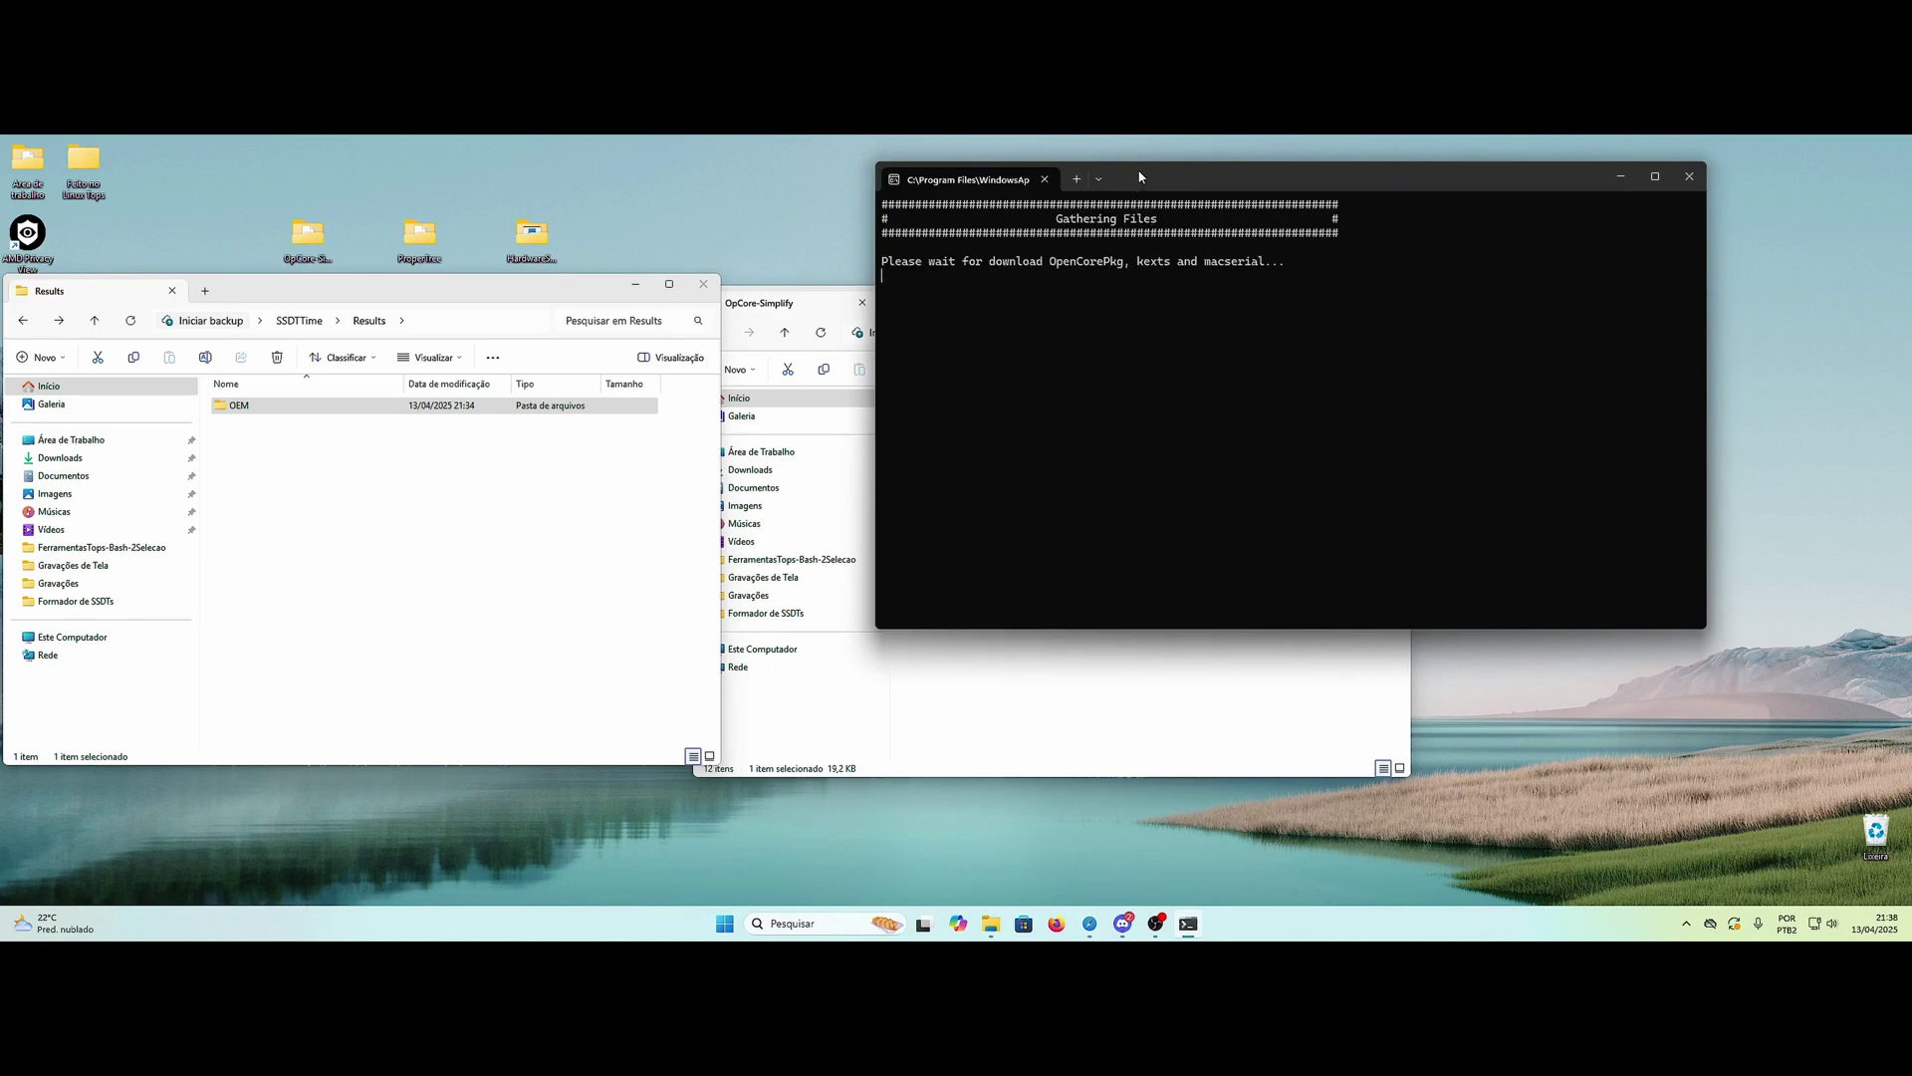
mouse_move(1140, 175)
left_mouse_down()
mouse_move(1243, 189)
mouse_move(1250, 172)
left_mouse_up()
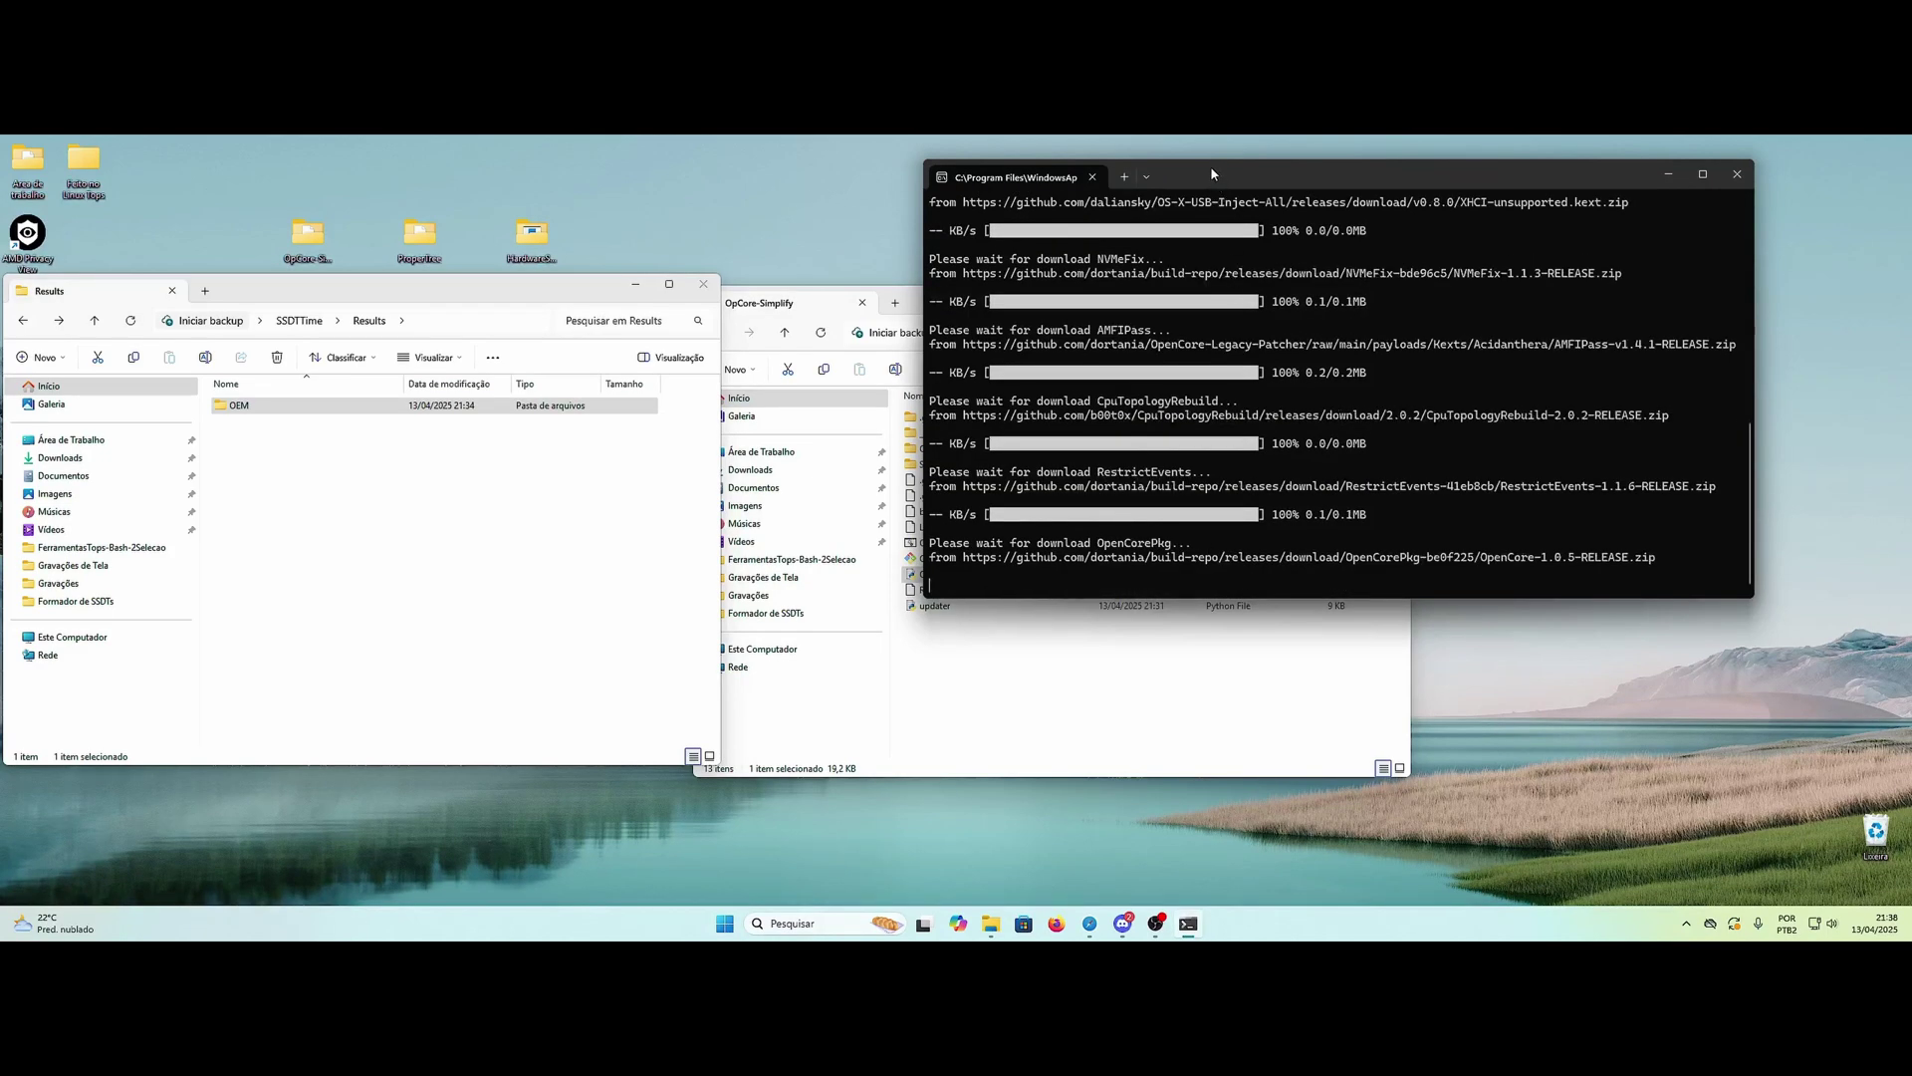
left_click_drag(1212, 173, 1249, 181)
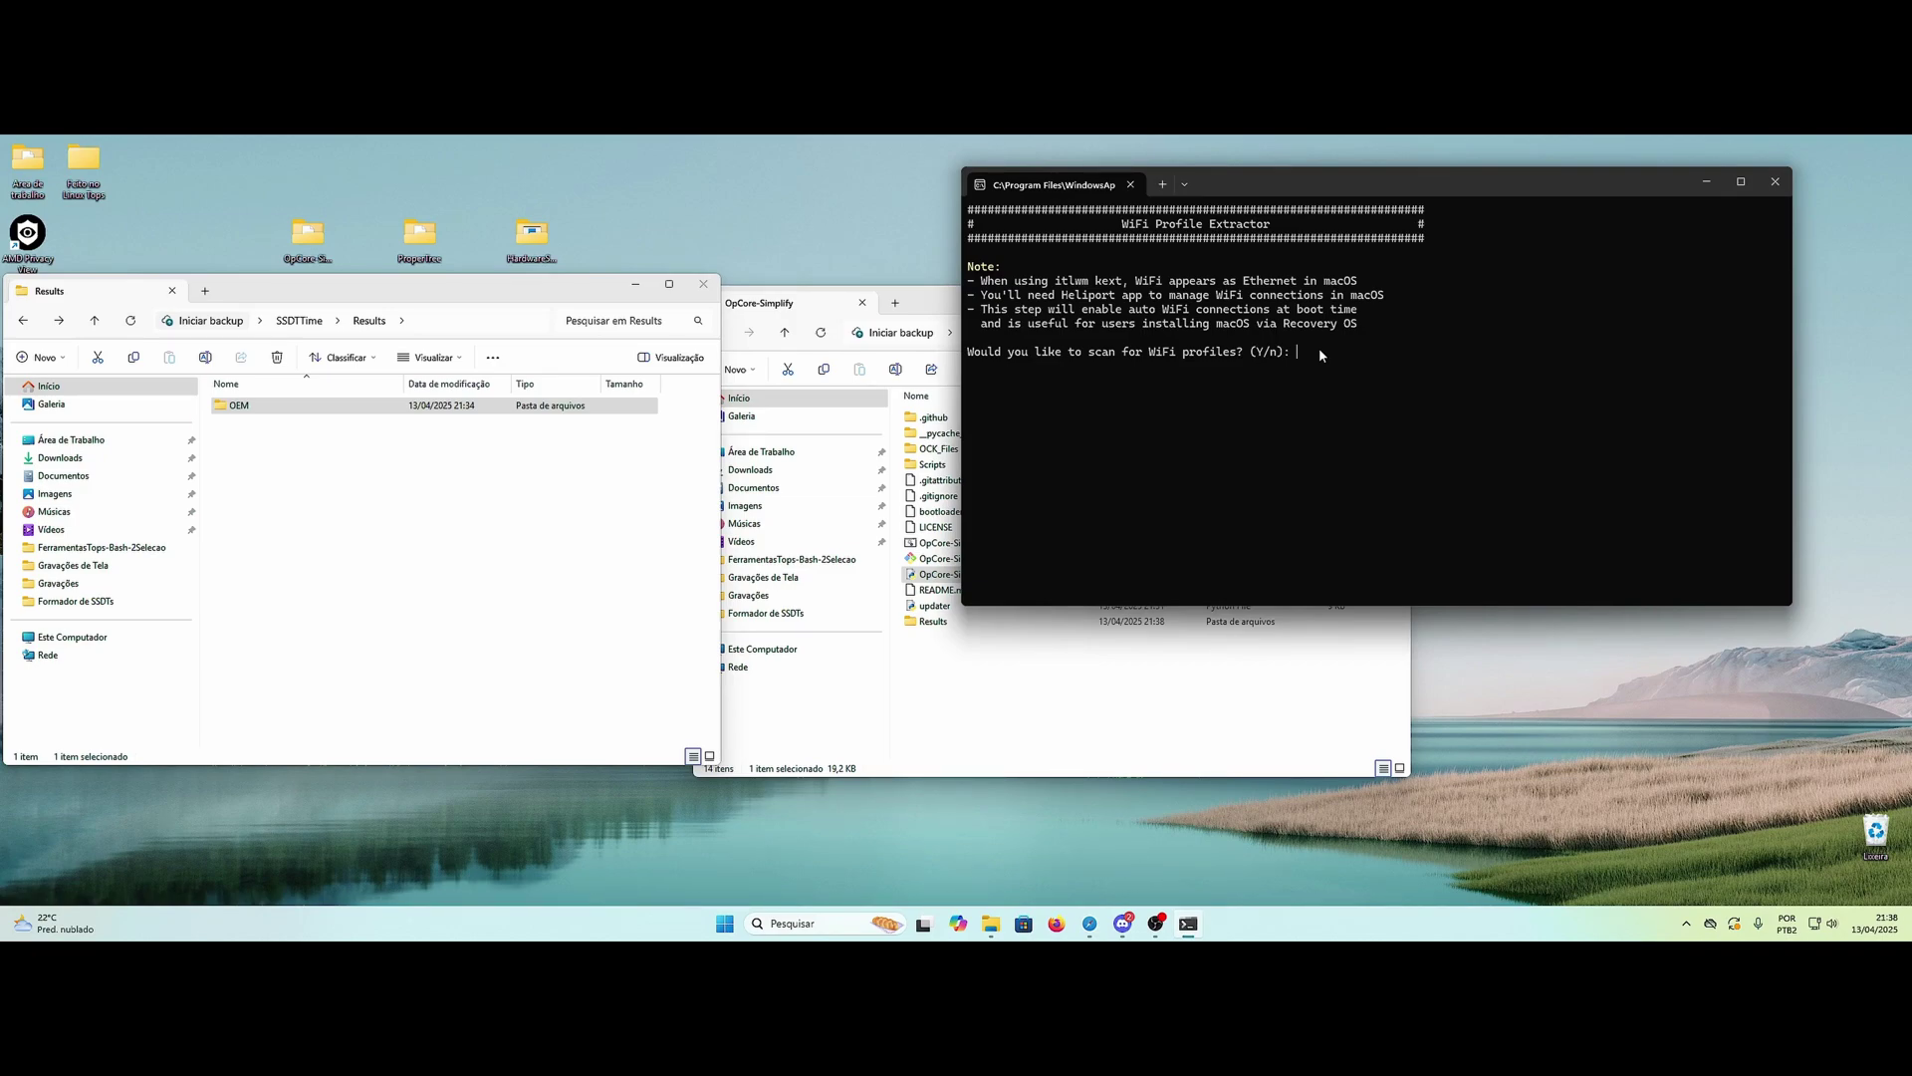
Step: Answer the WiFi profile scan prompt and continue past the no-profiles message
key("Return")
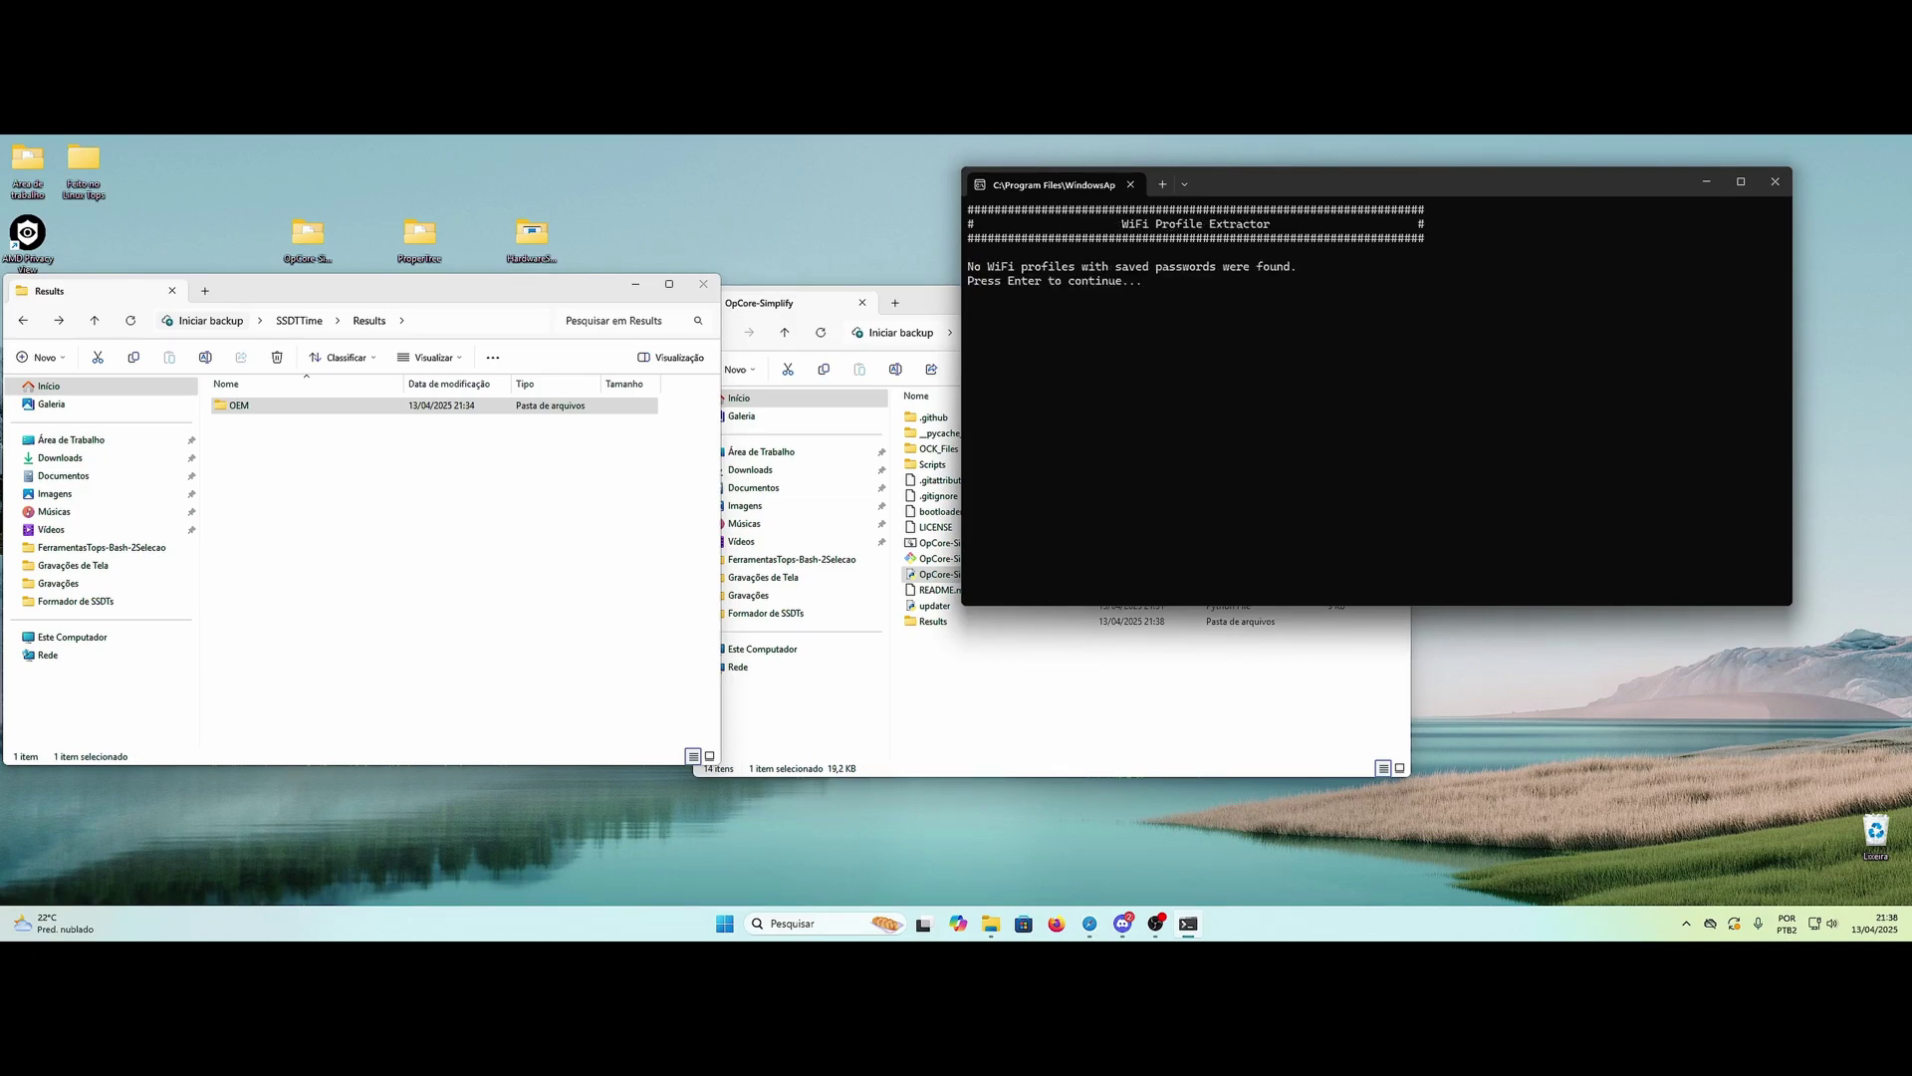
key("Return")
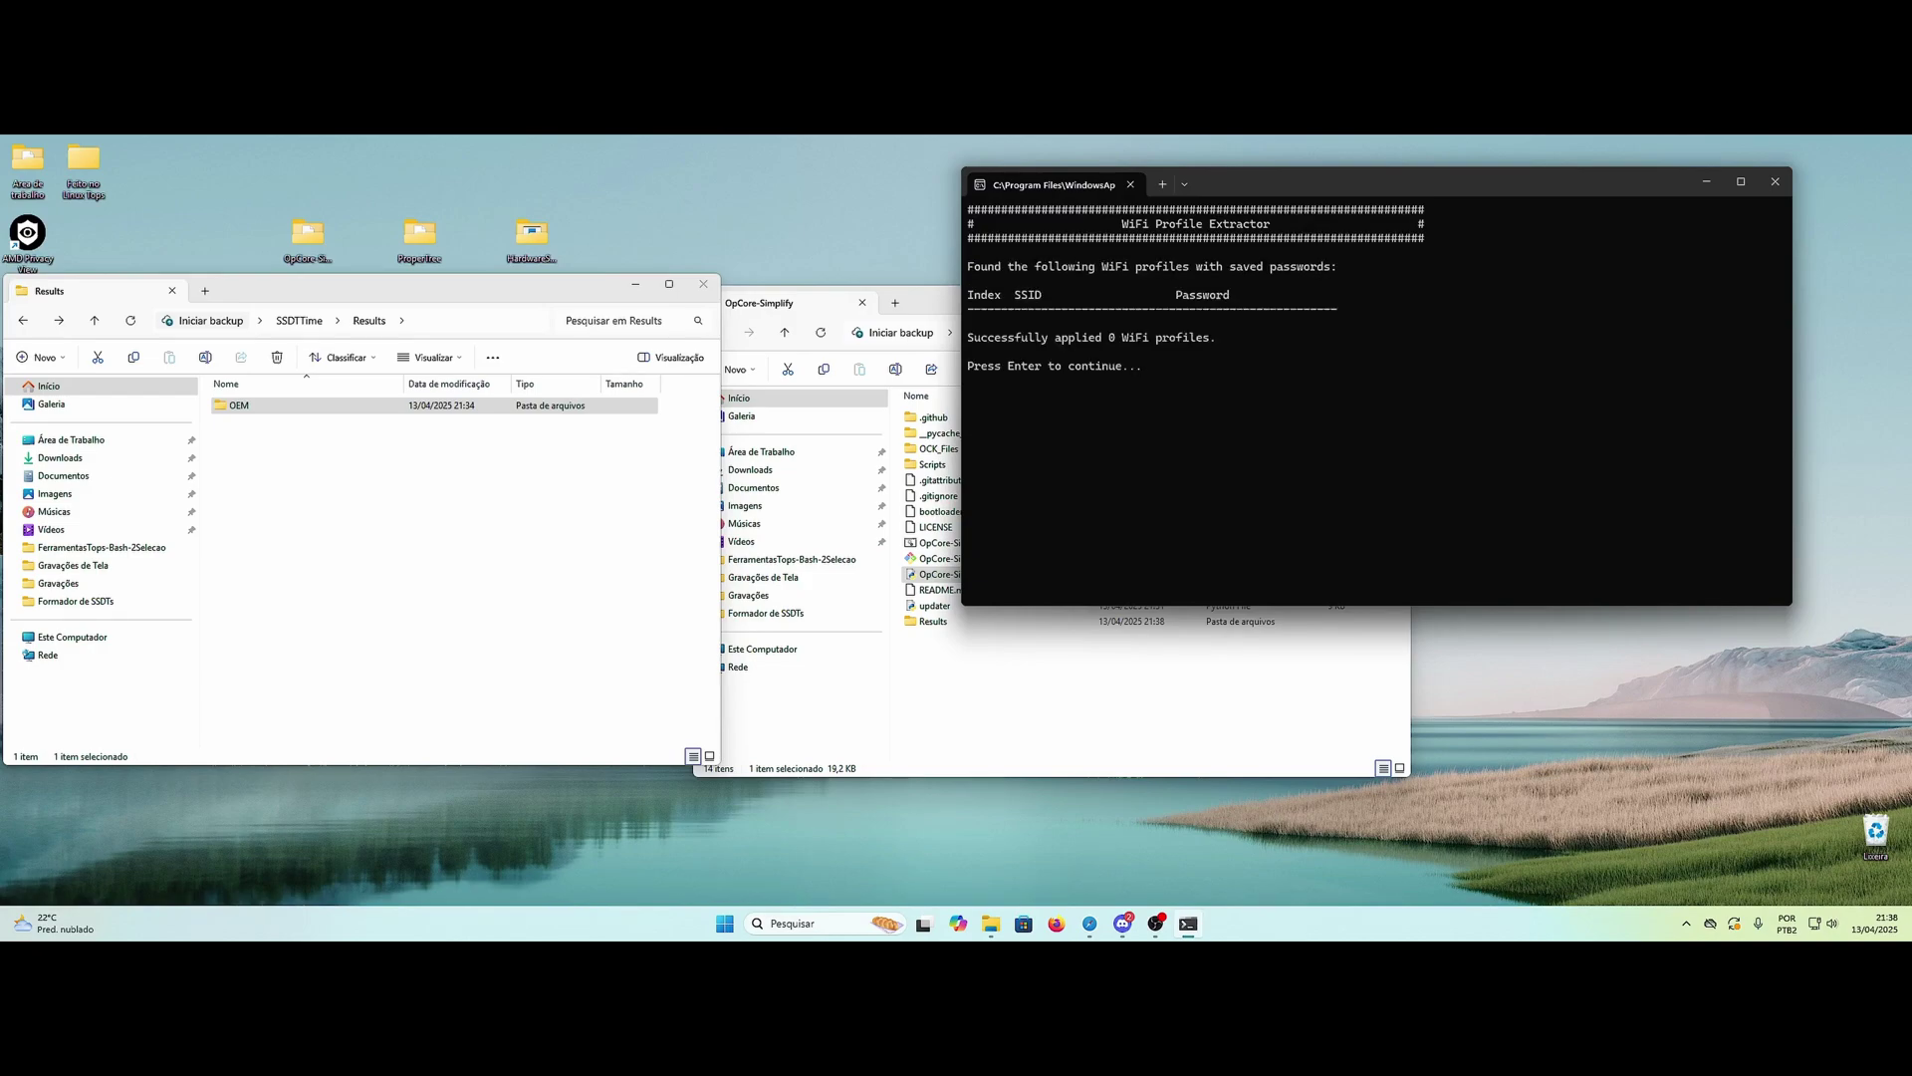
key("Return")
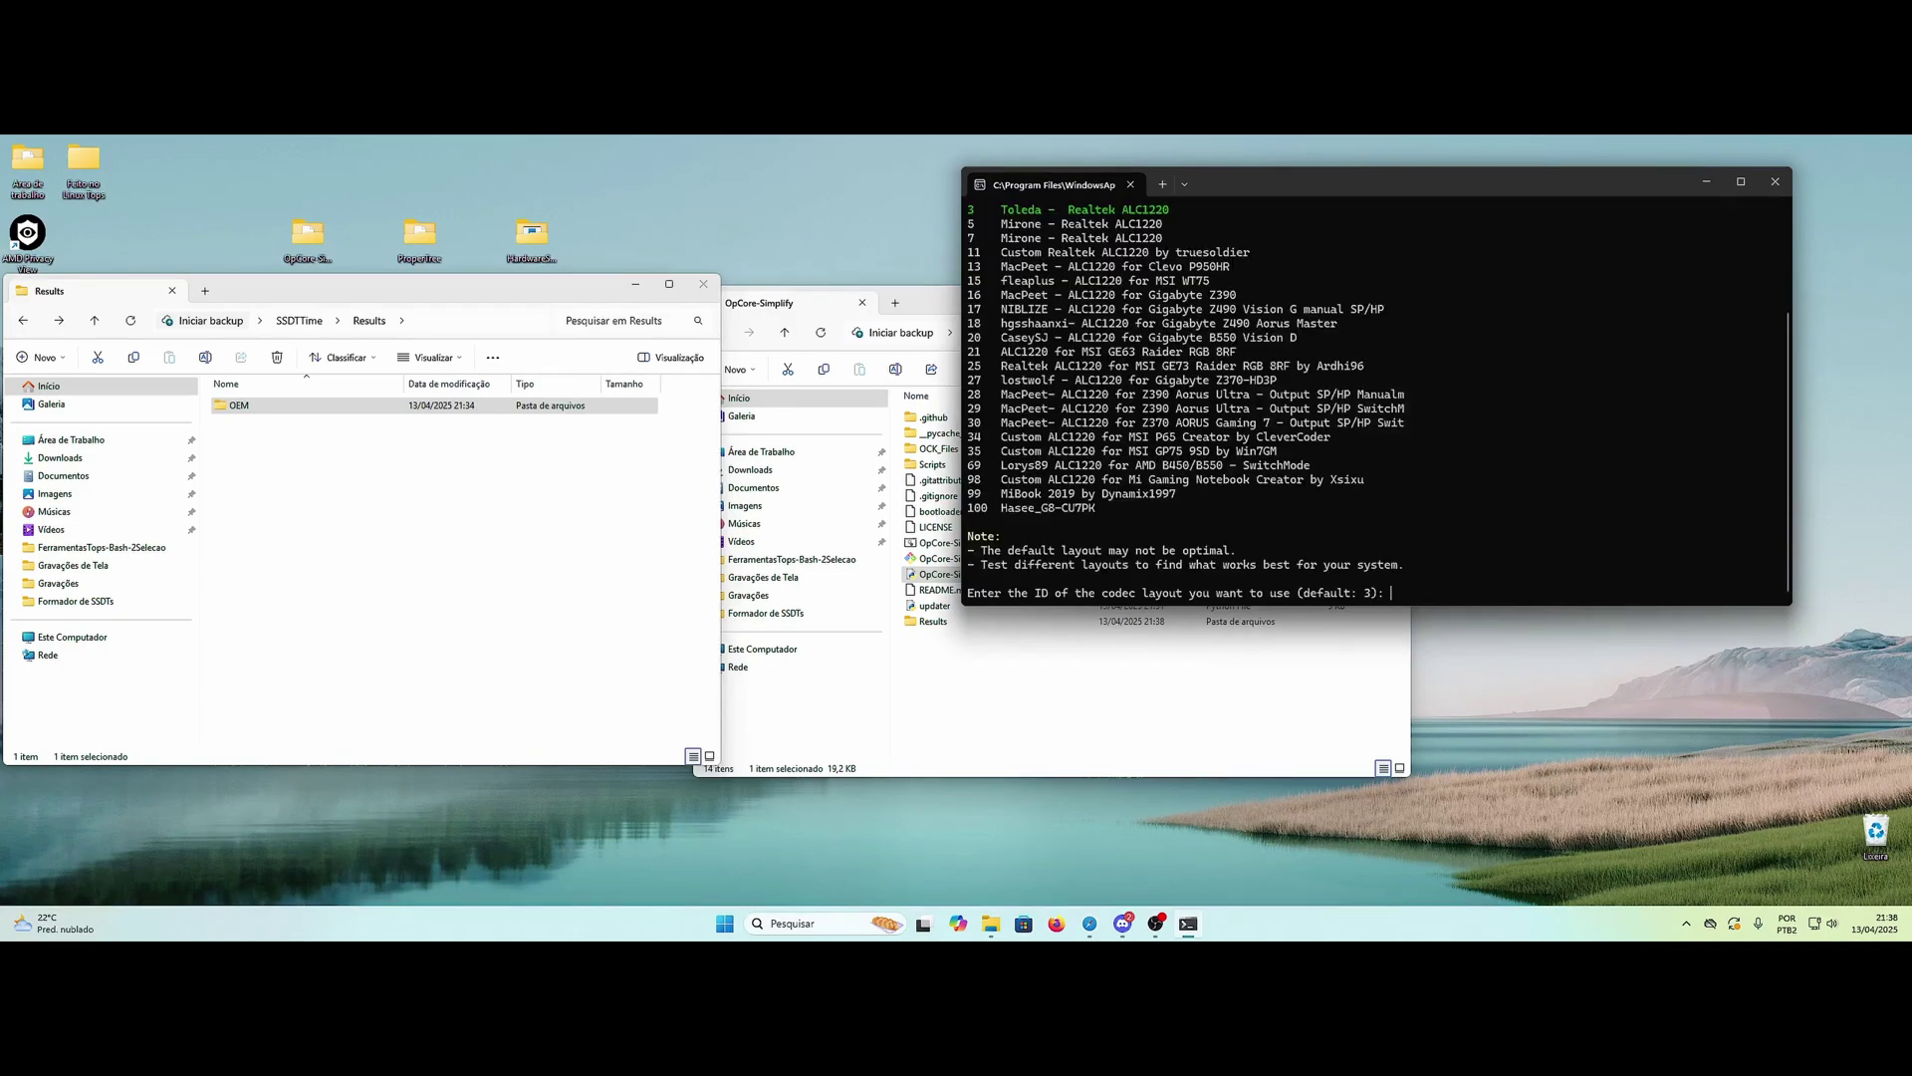
Step: Choose Realtek ALC1220 codec layout 3 to finish the EFI build
scroll(1180, 294, "up", 1)
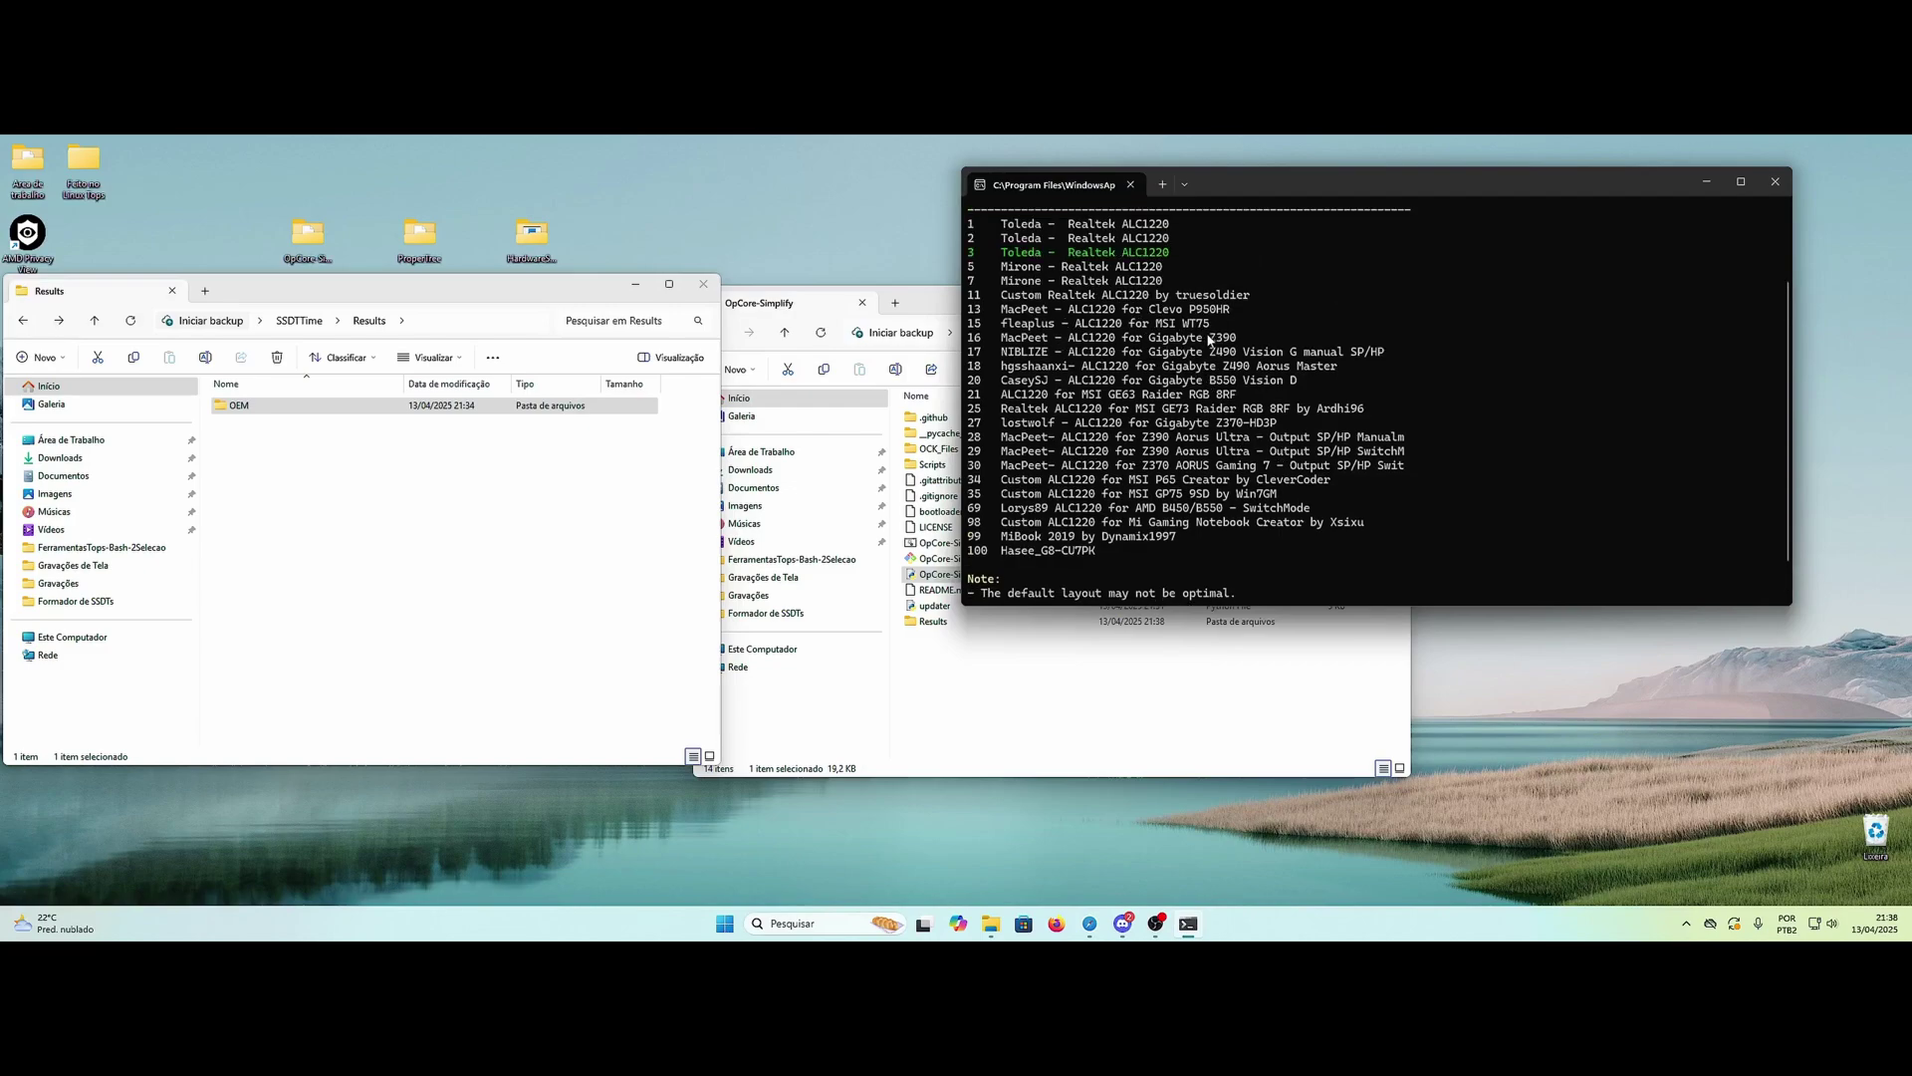
left_click_drag(1280, 188, 1207, 158)
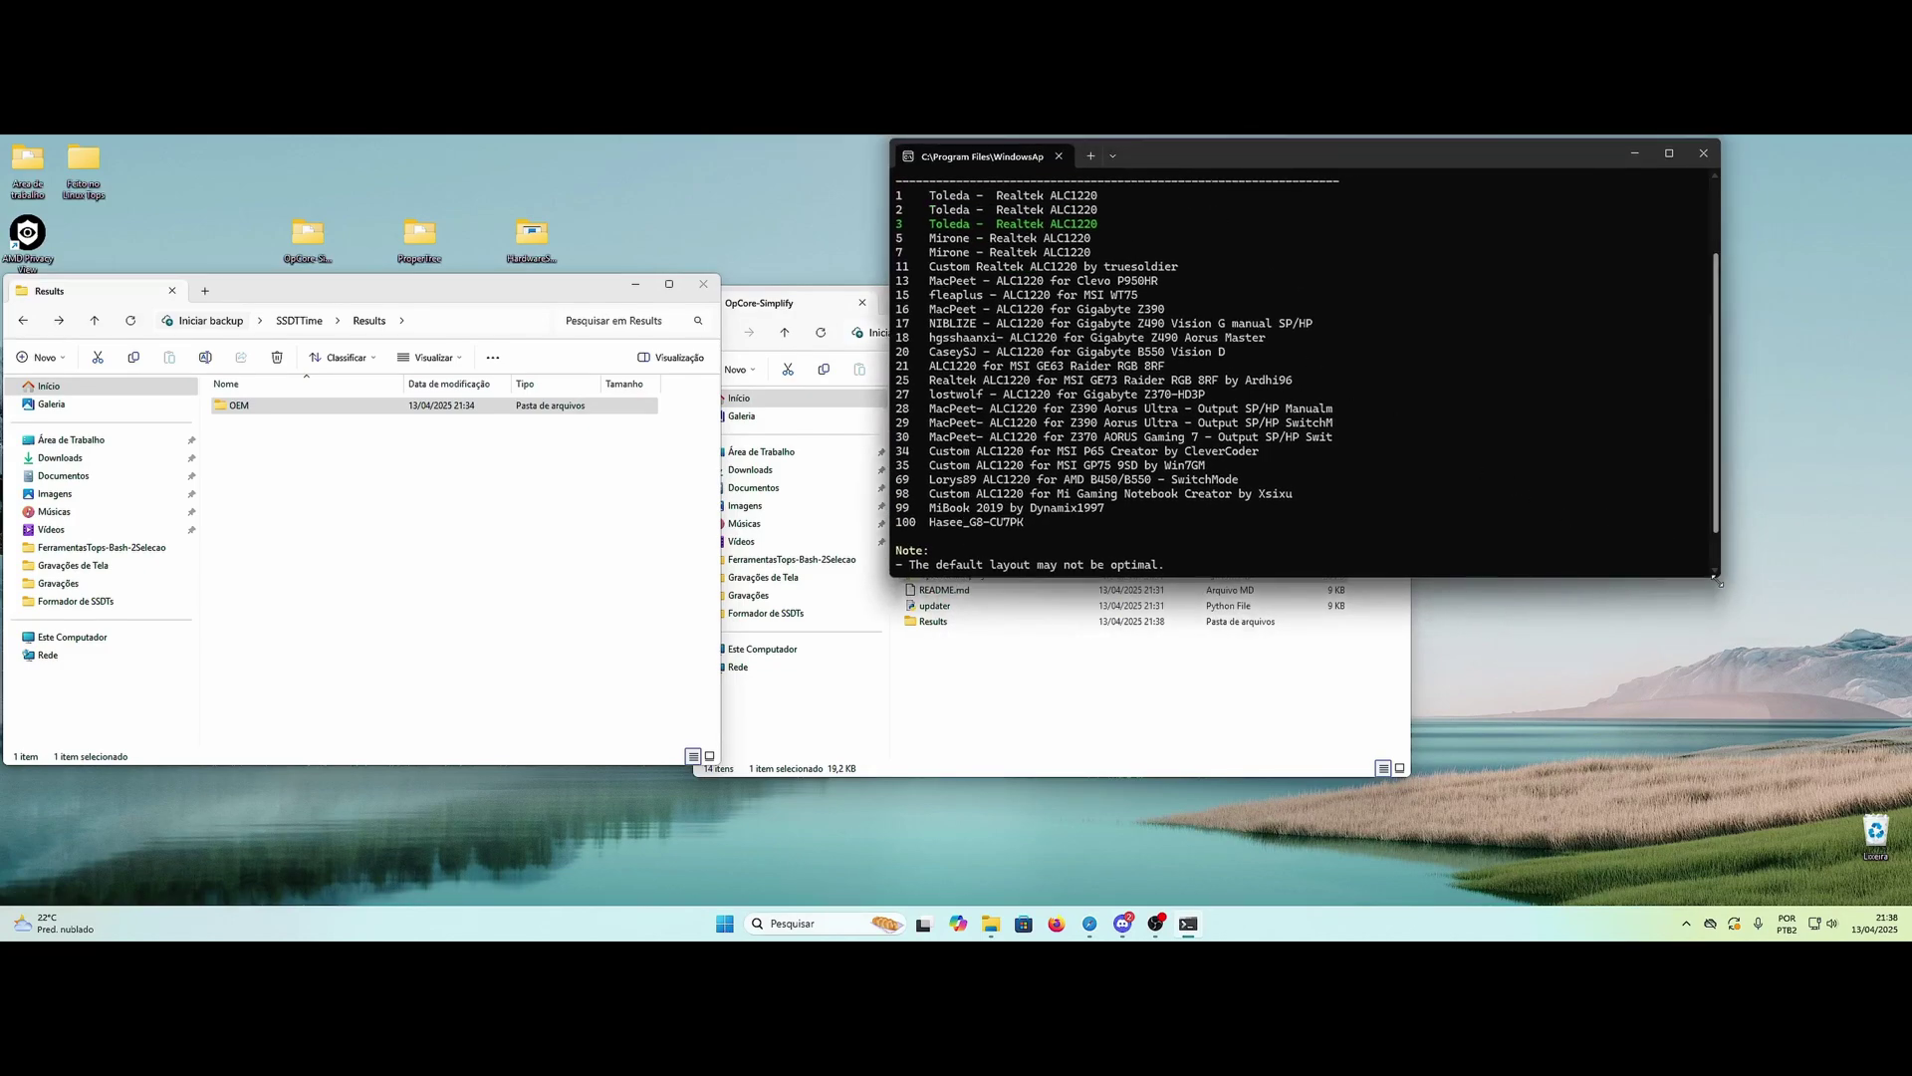
scroll(1693, 558, "down", 1)
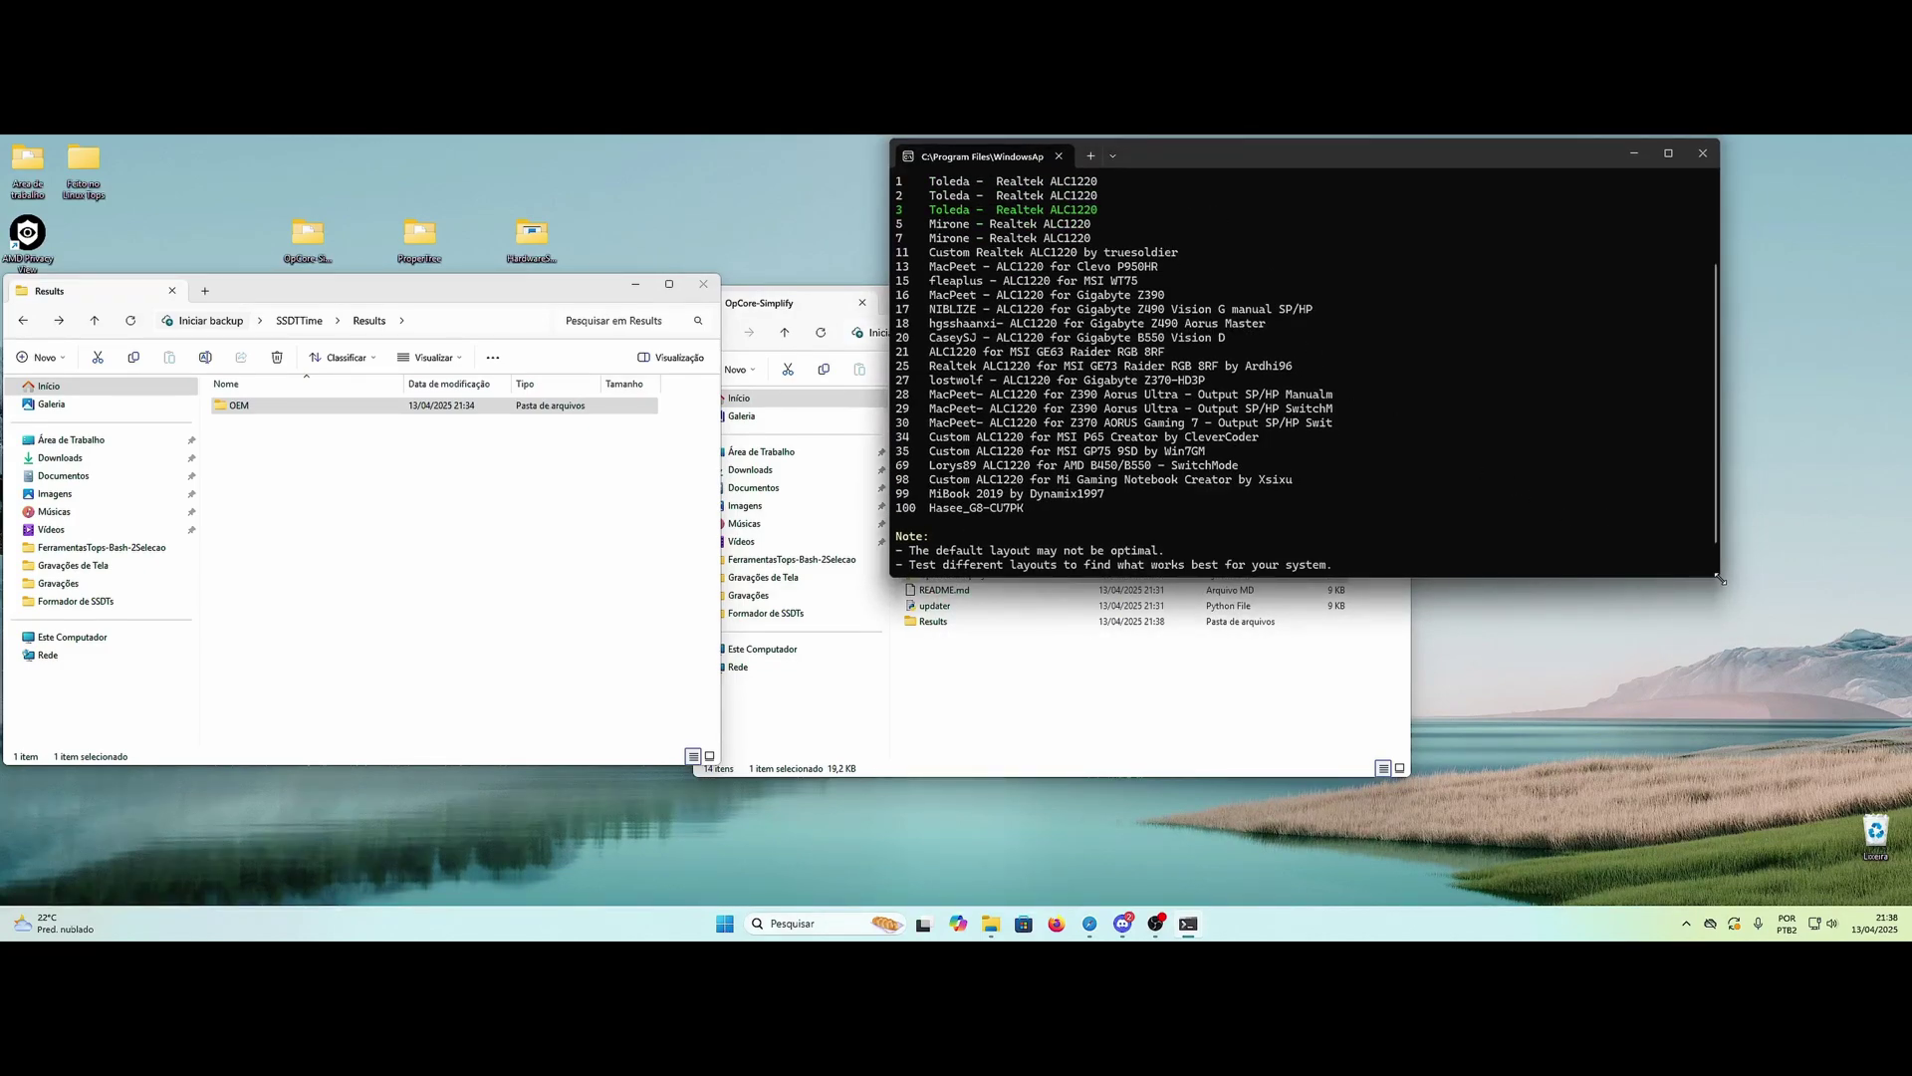
left_click_drag(1724, 580, 1799, 703)
left_click_drag(924, 210, 1096, 211)
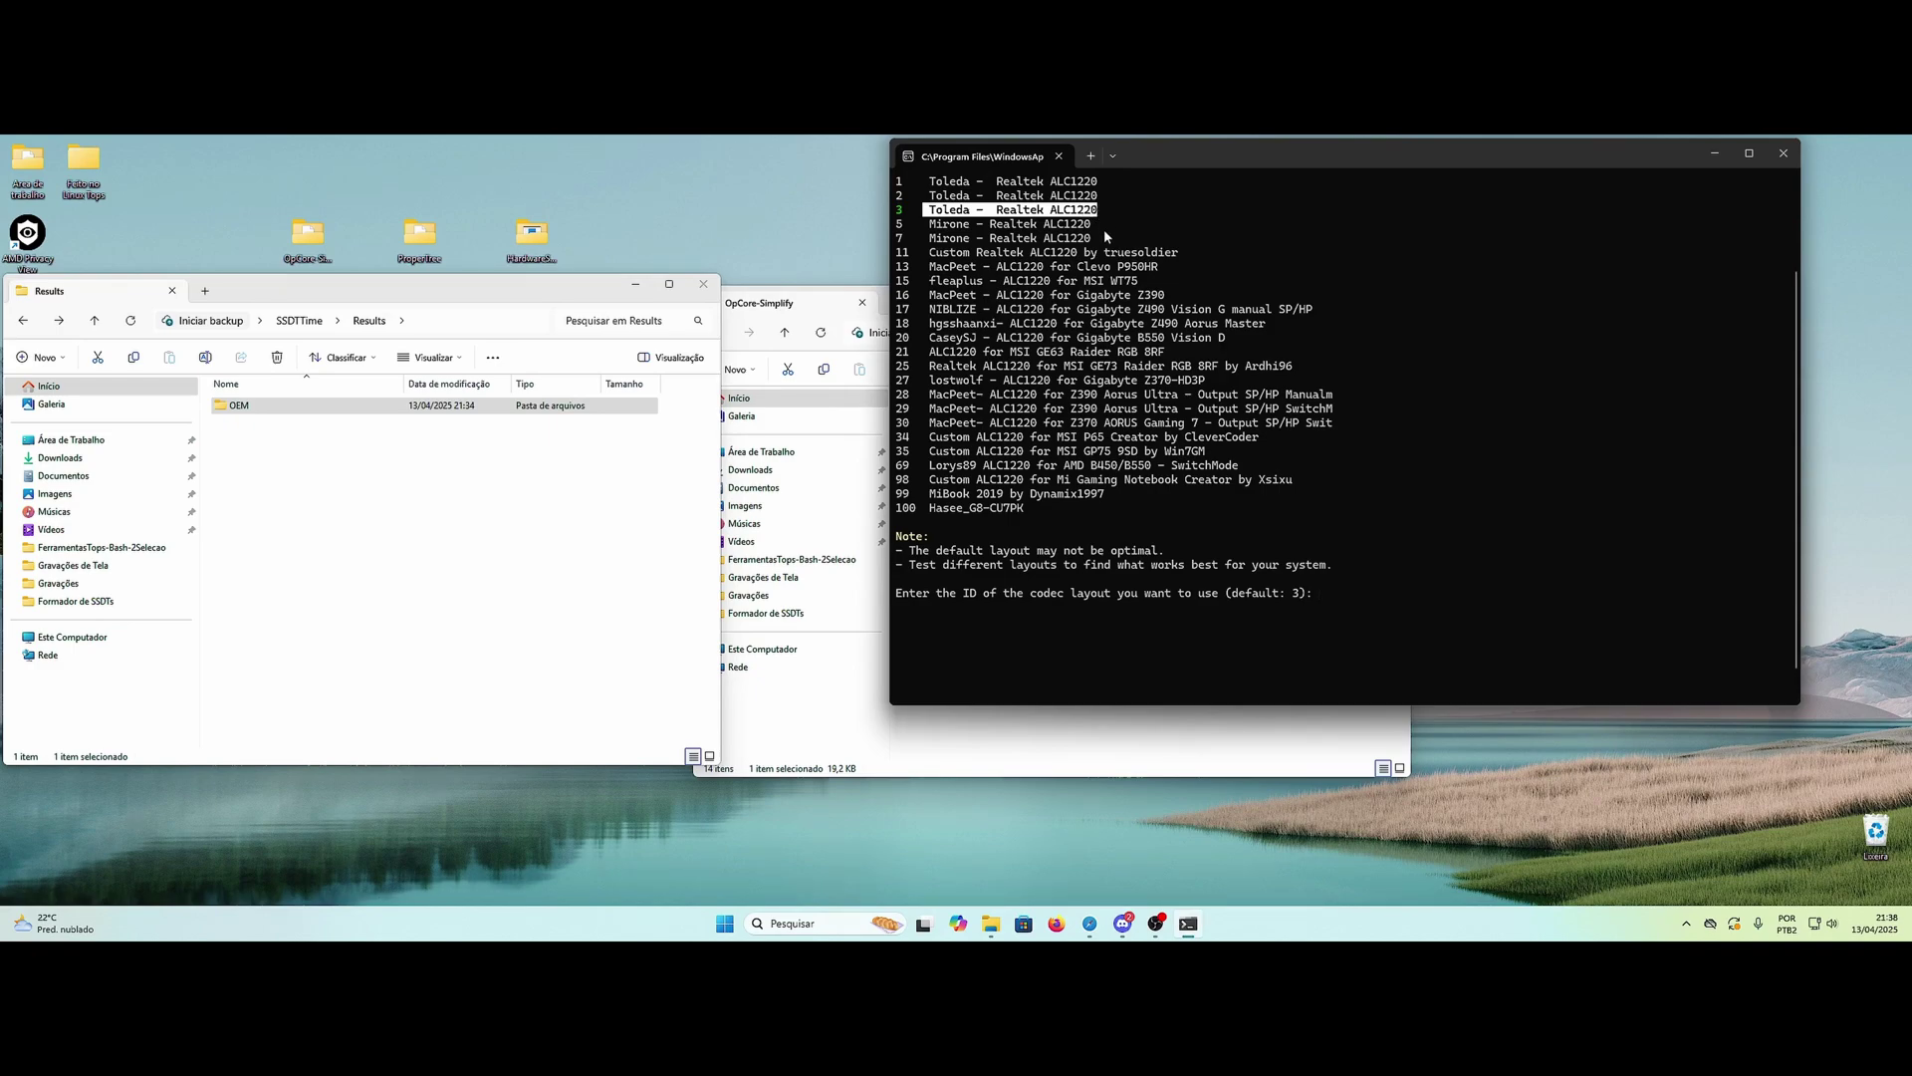
left_click(1376, 601)
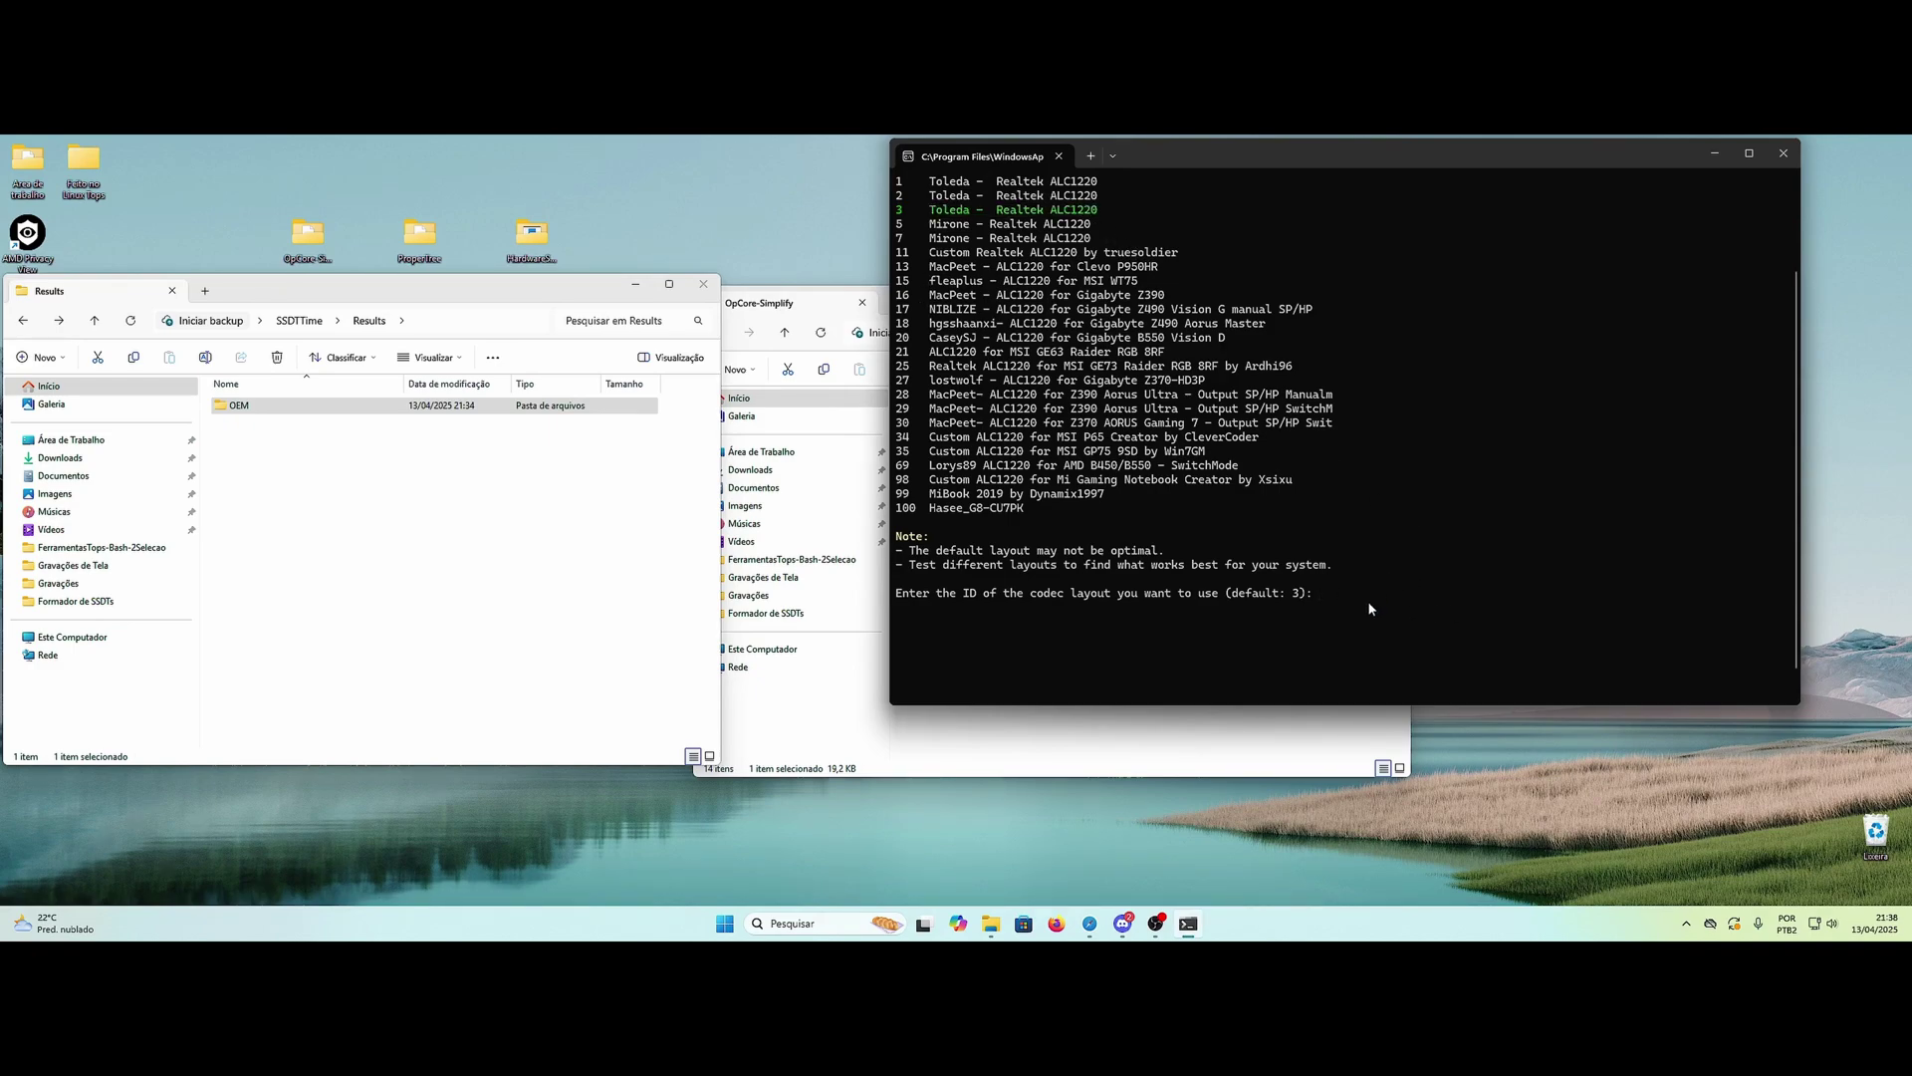
type("3")
key("Return")
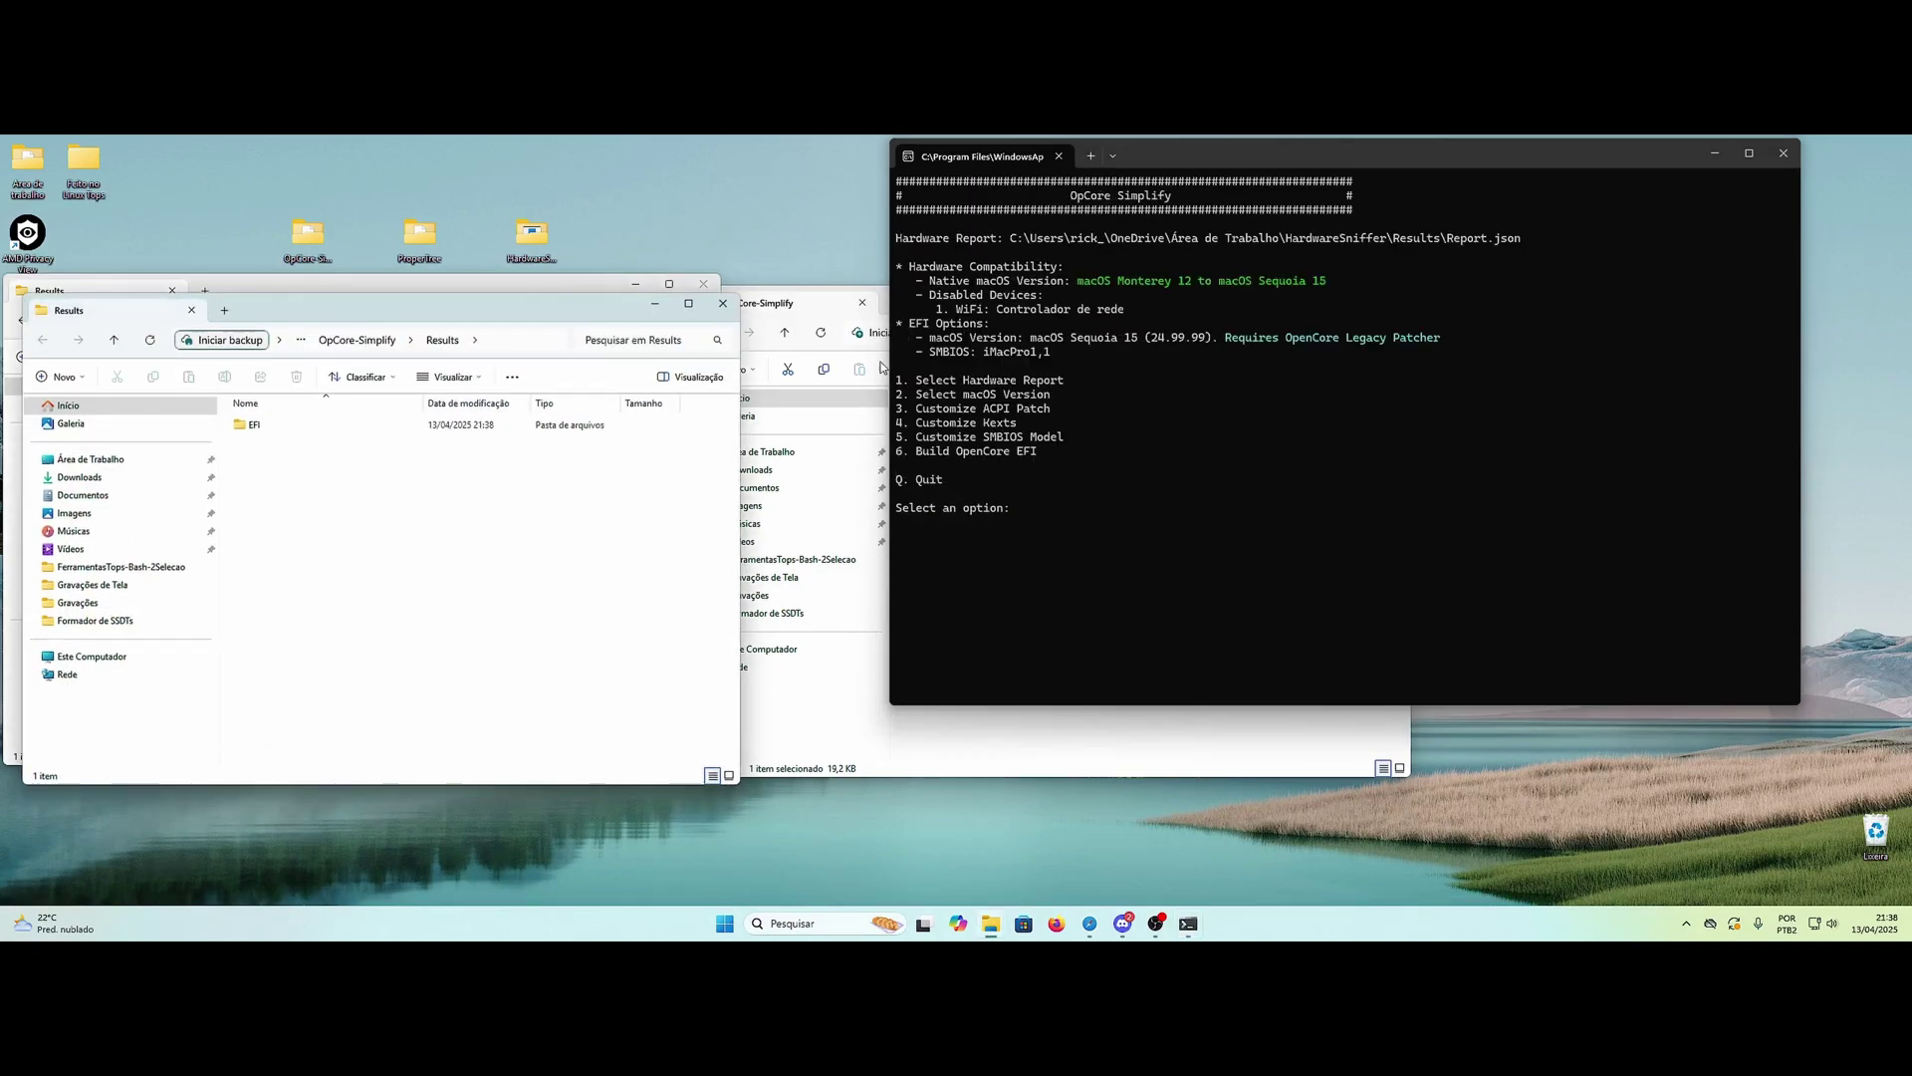
Step: Quit OpCore Simplify with q and close the old Explorer windows
left_click(1135, 528)
type("q")
key("Return")
key("Return")
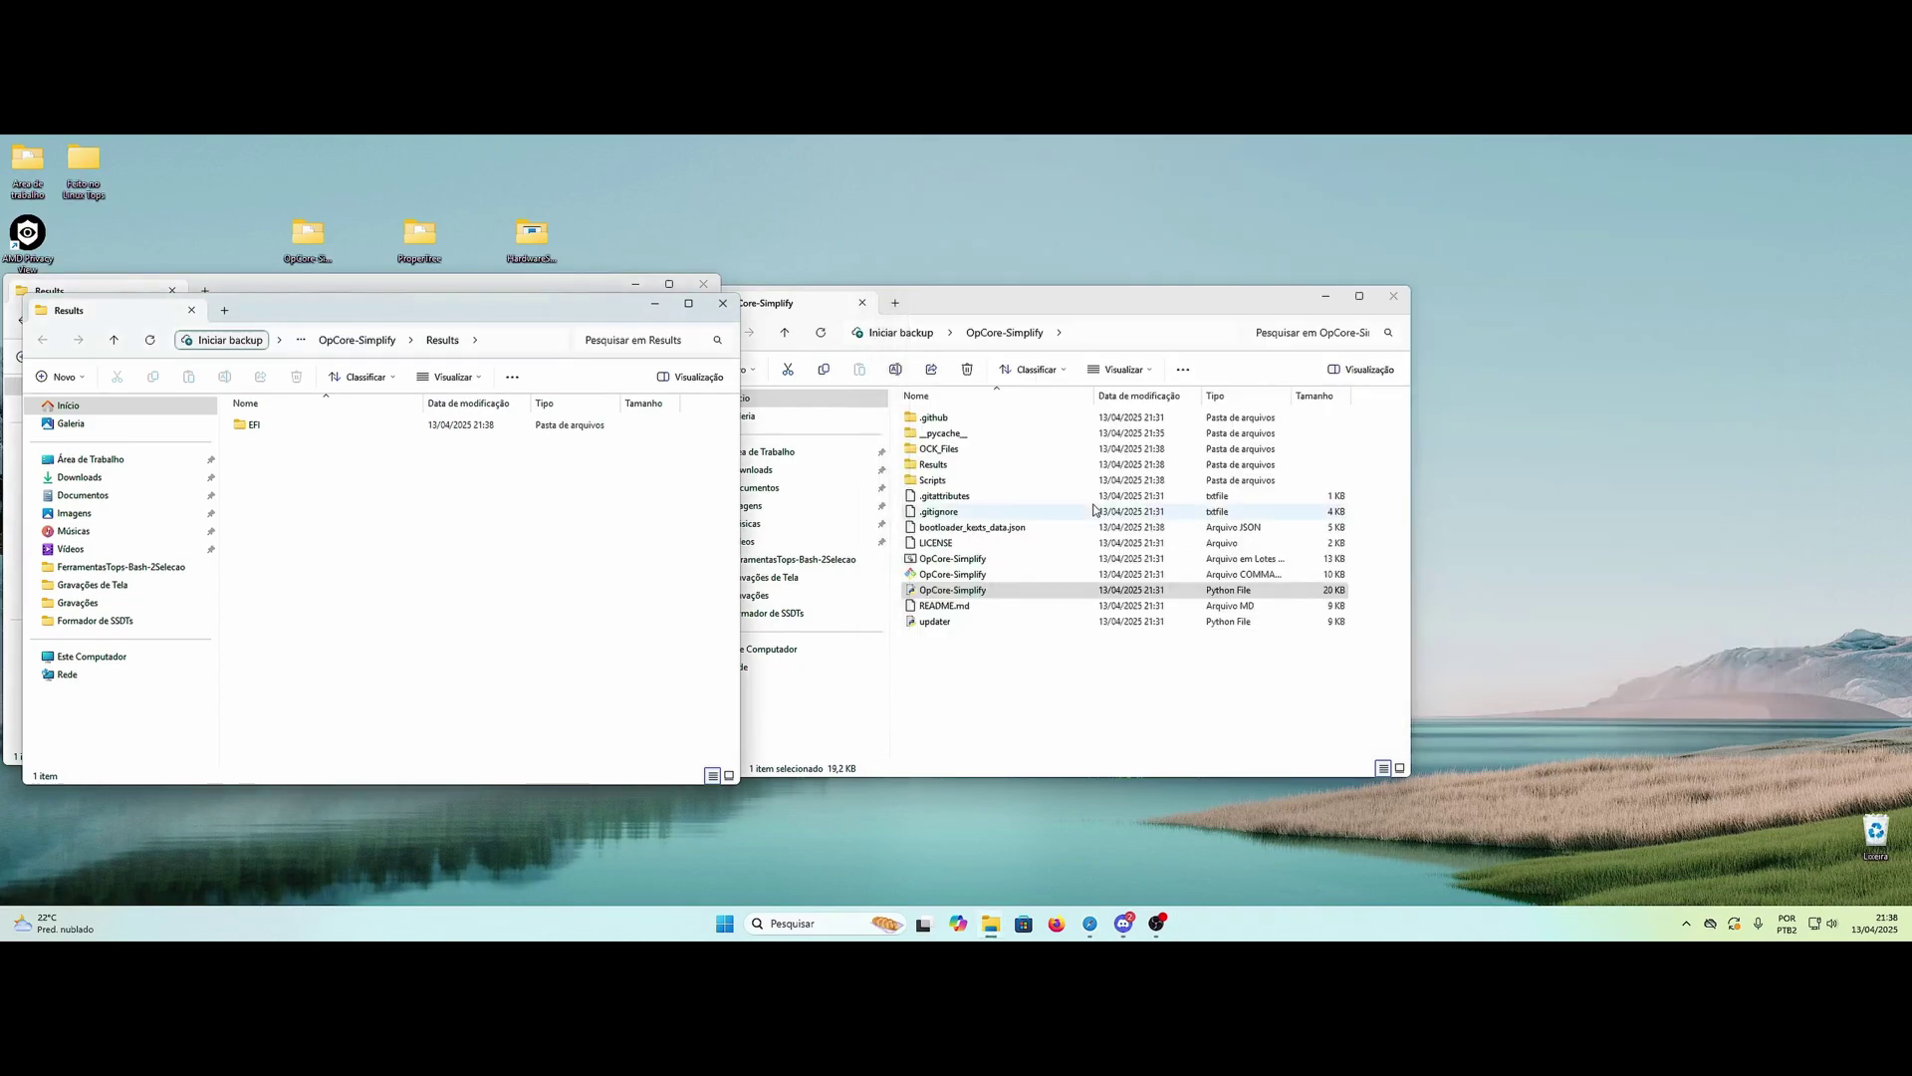
left_click_drag(333, 316, 929, 297)
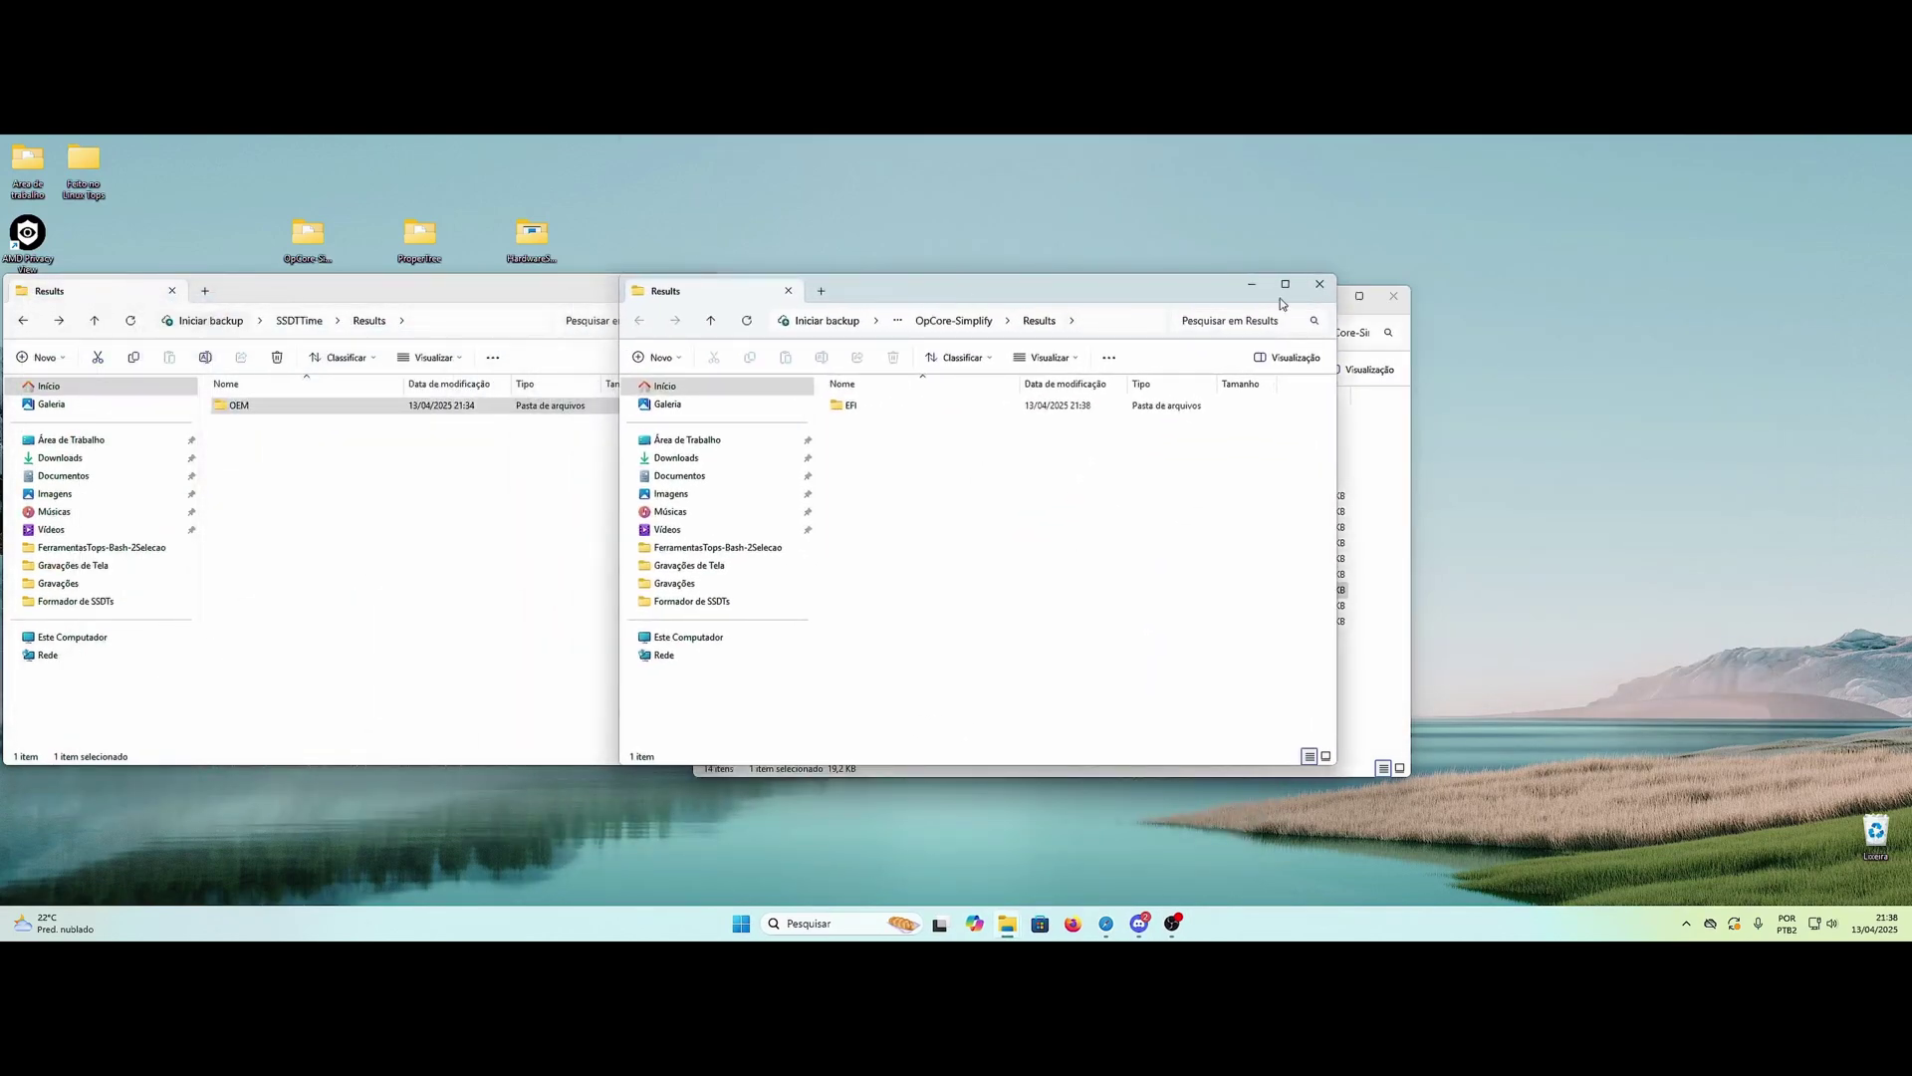
key("ctrl+w")
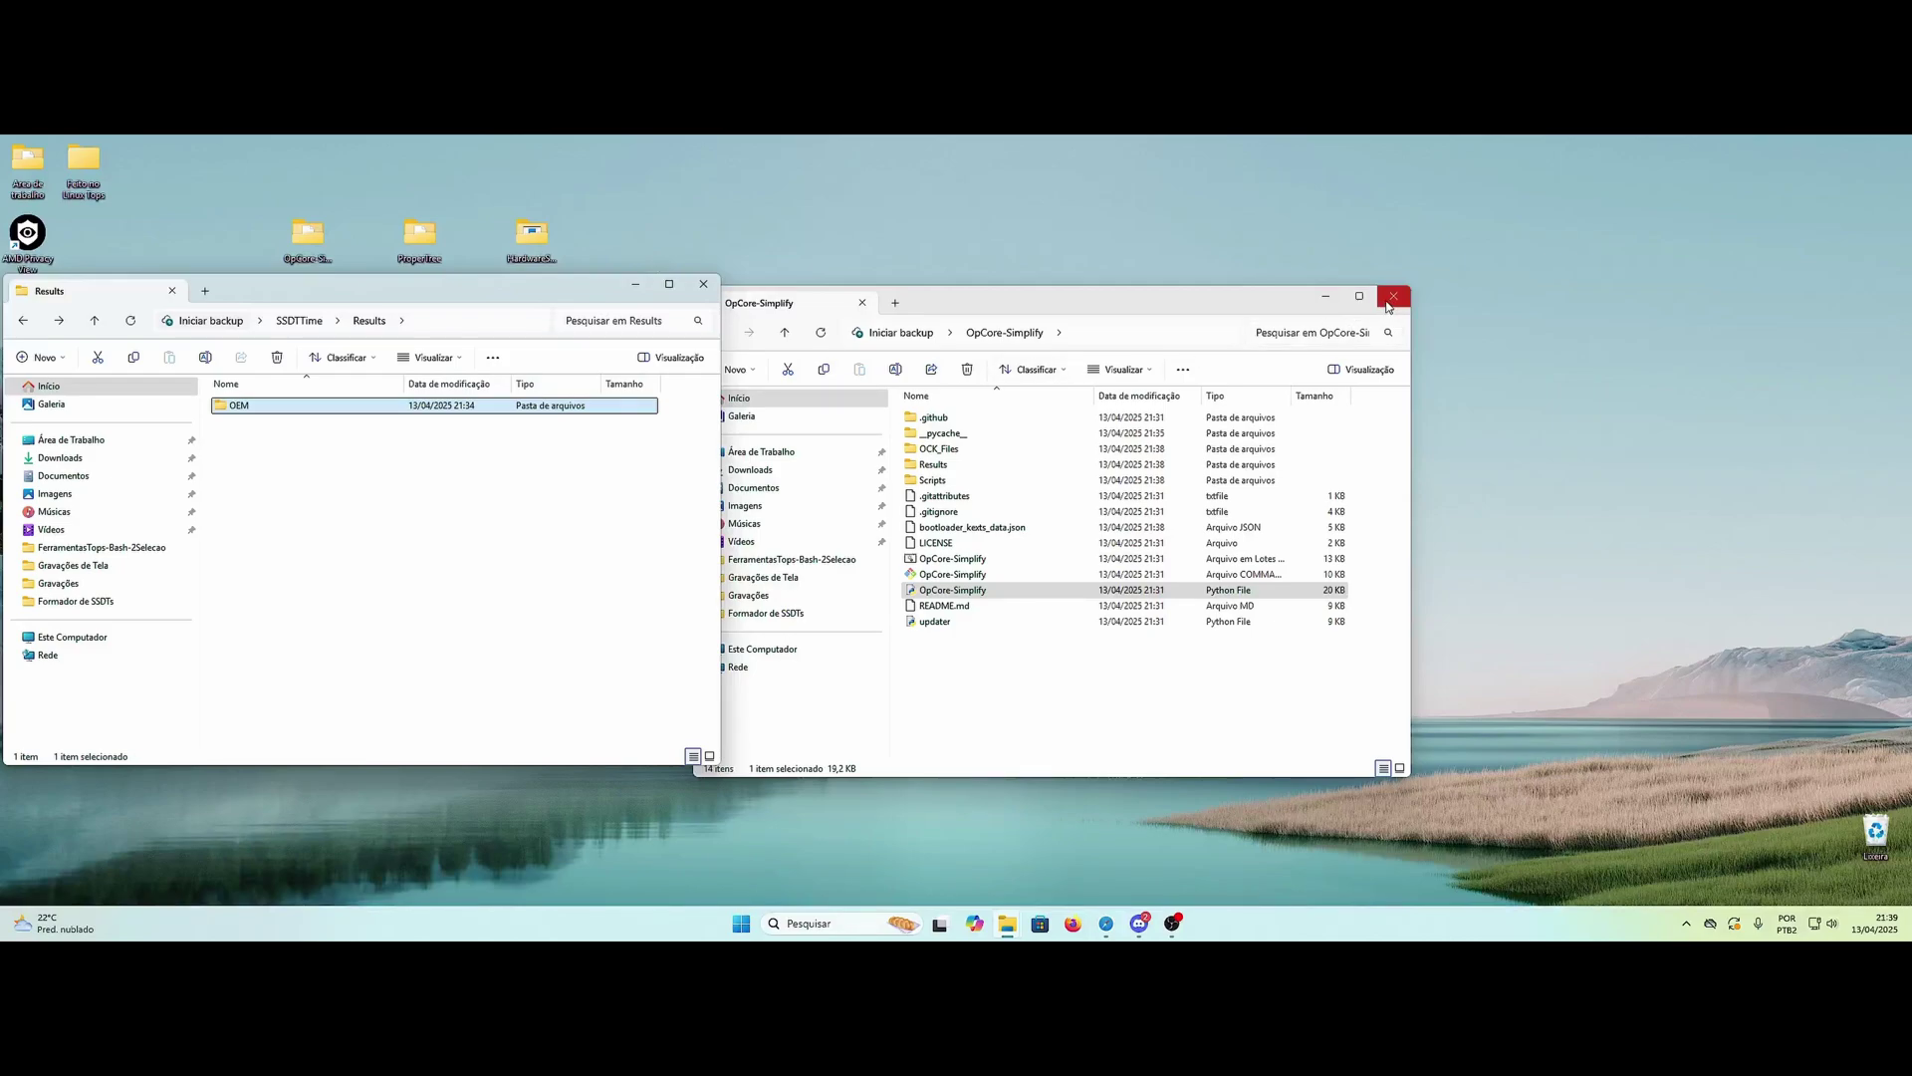
left_click(1391, 297)
left_click(703, 284)
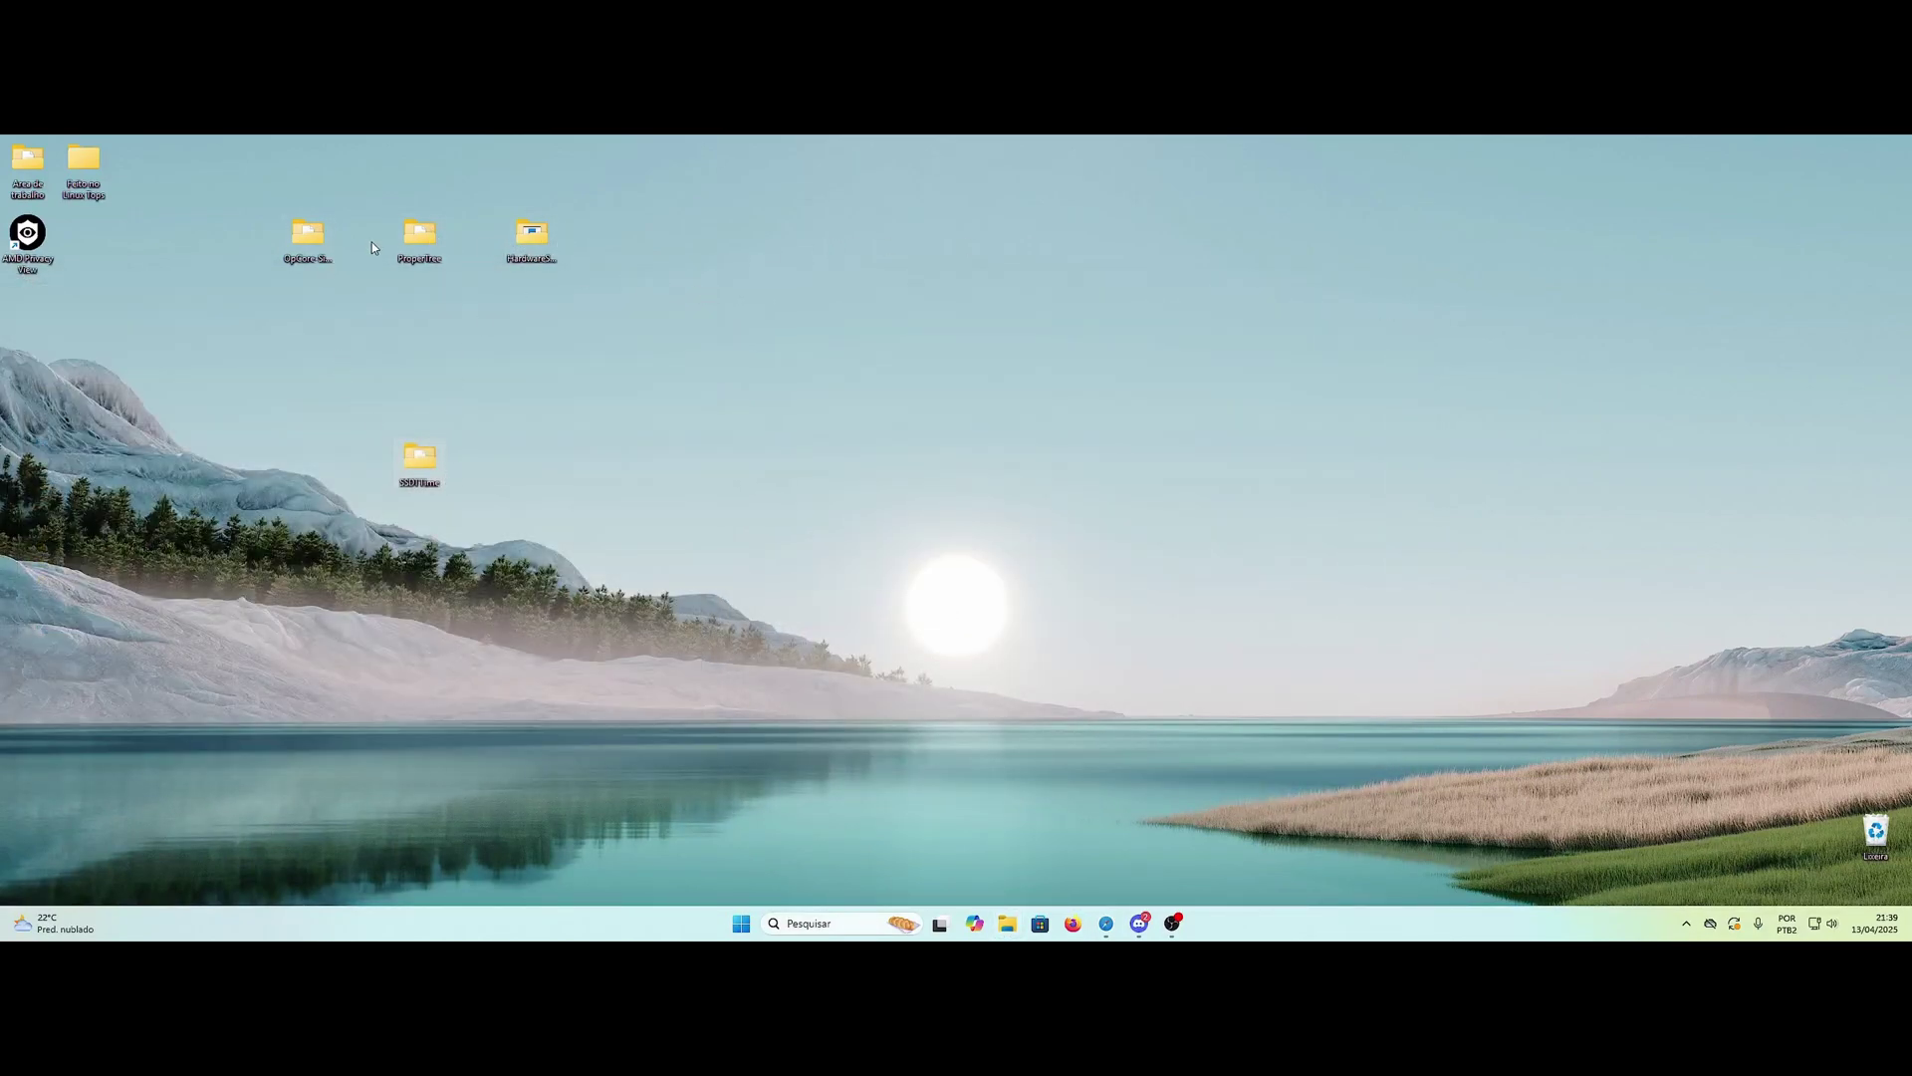
Step: Open OpCore-Simplify > Results > EFI > OC and view the six SSDTs in ACPI
double_click(301, 231)
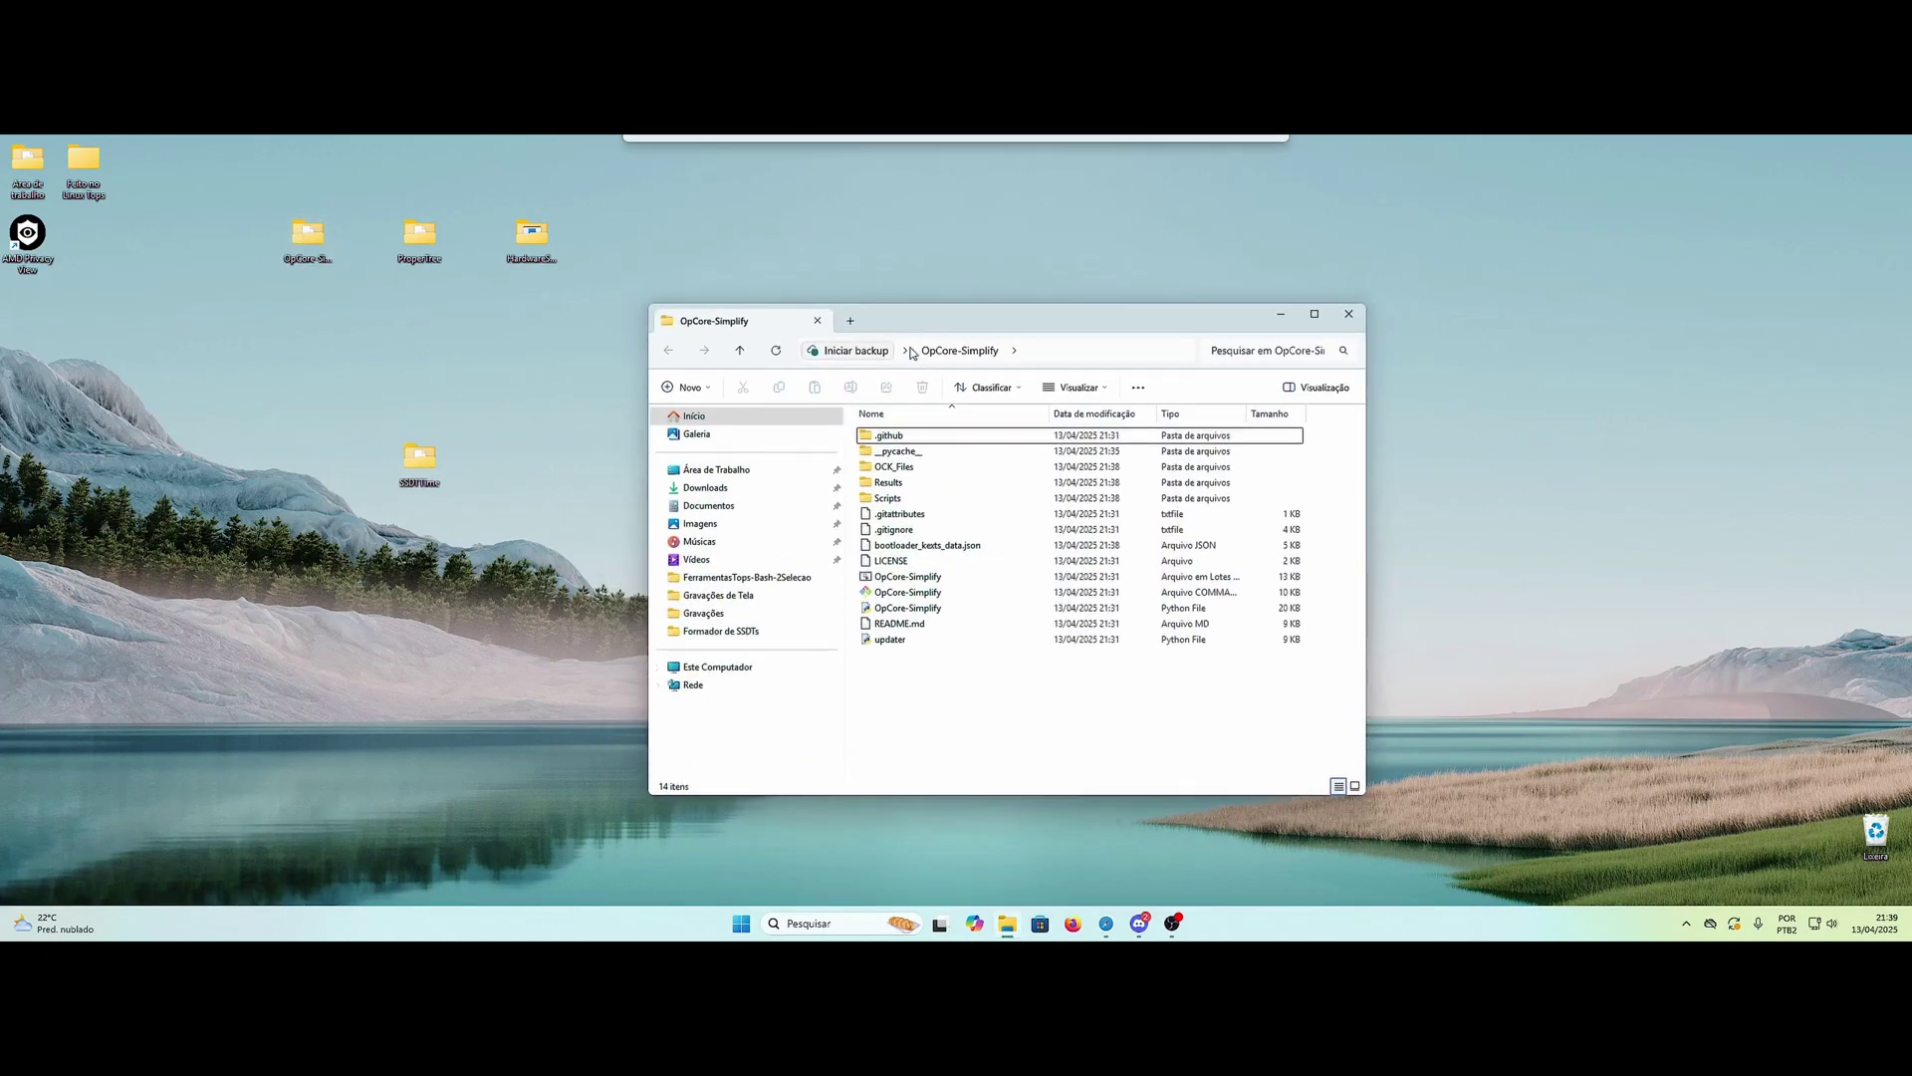
double_click(883, 482)
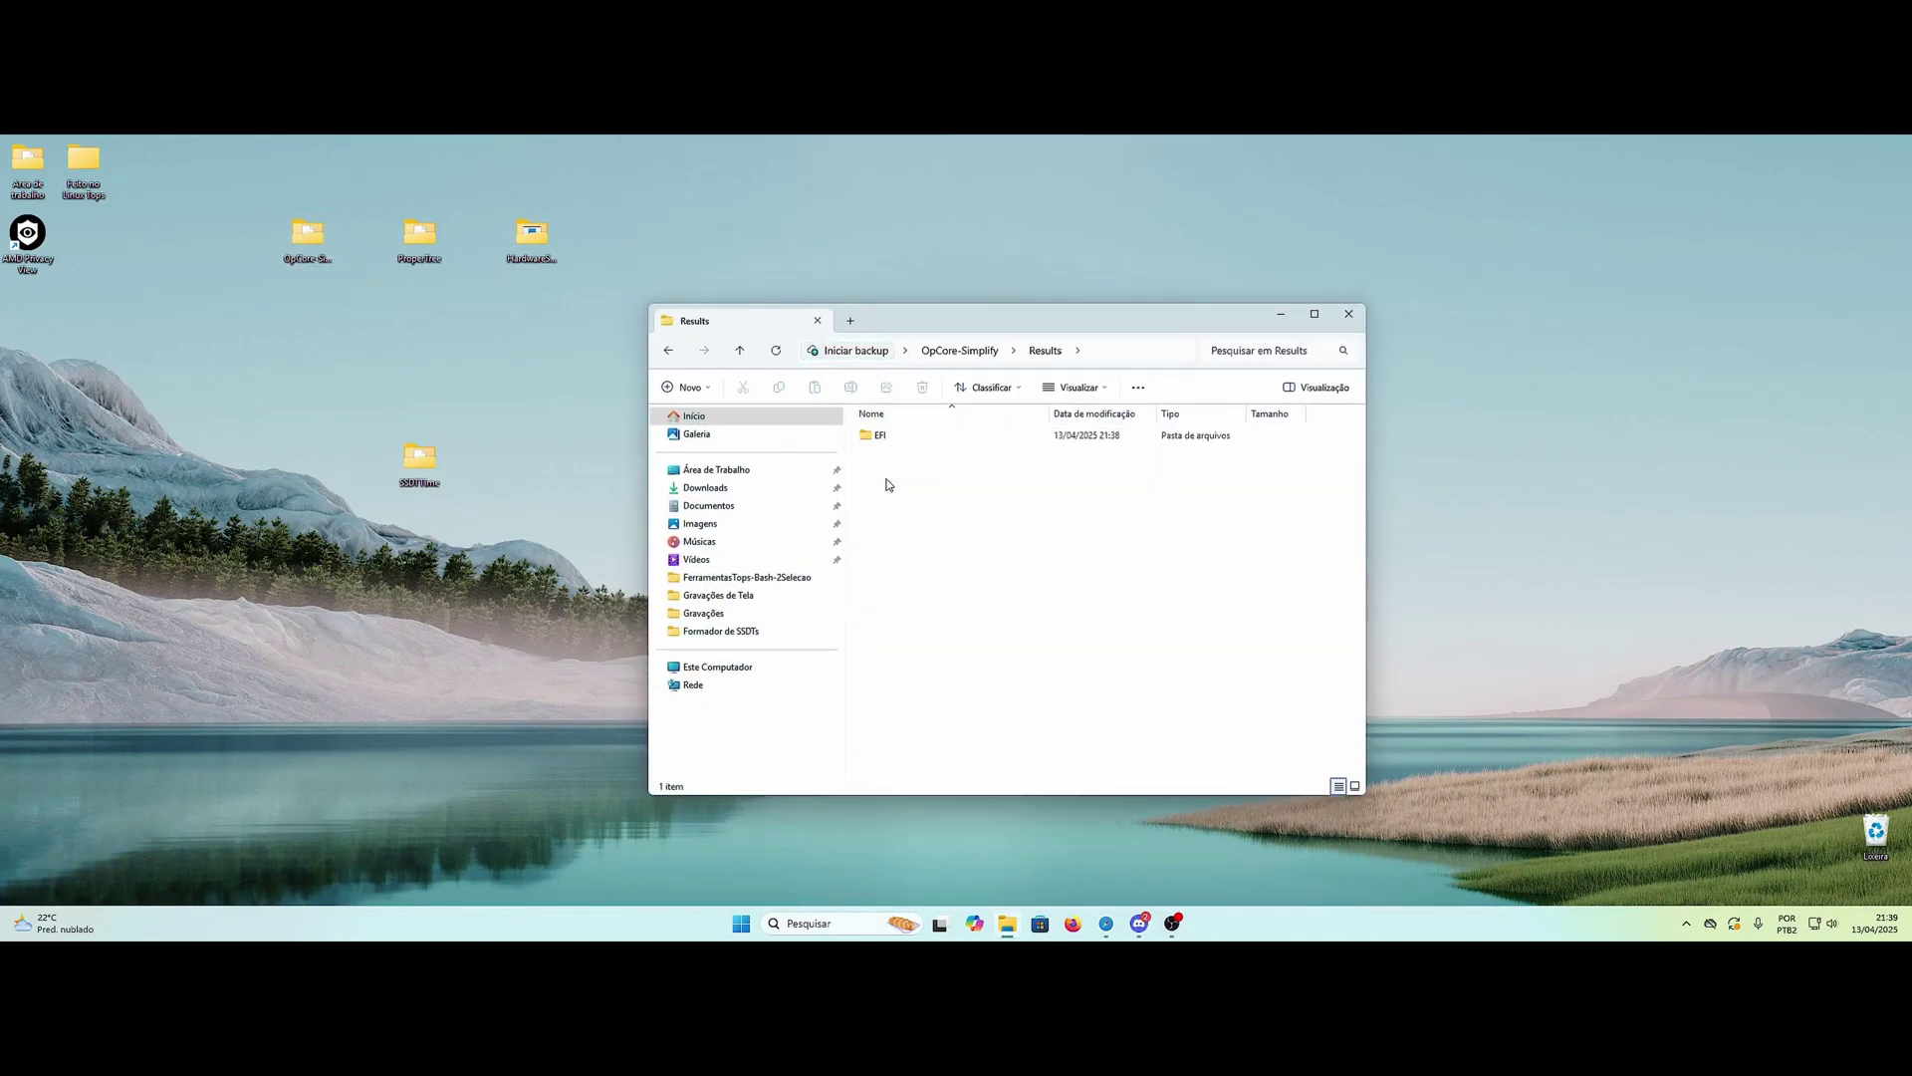
double_click(878, 436)
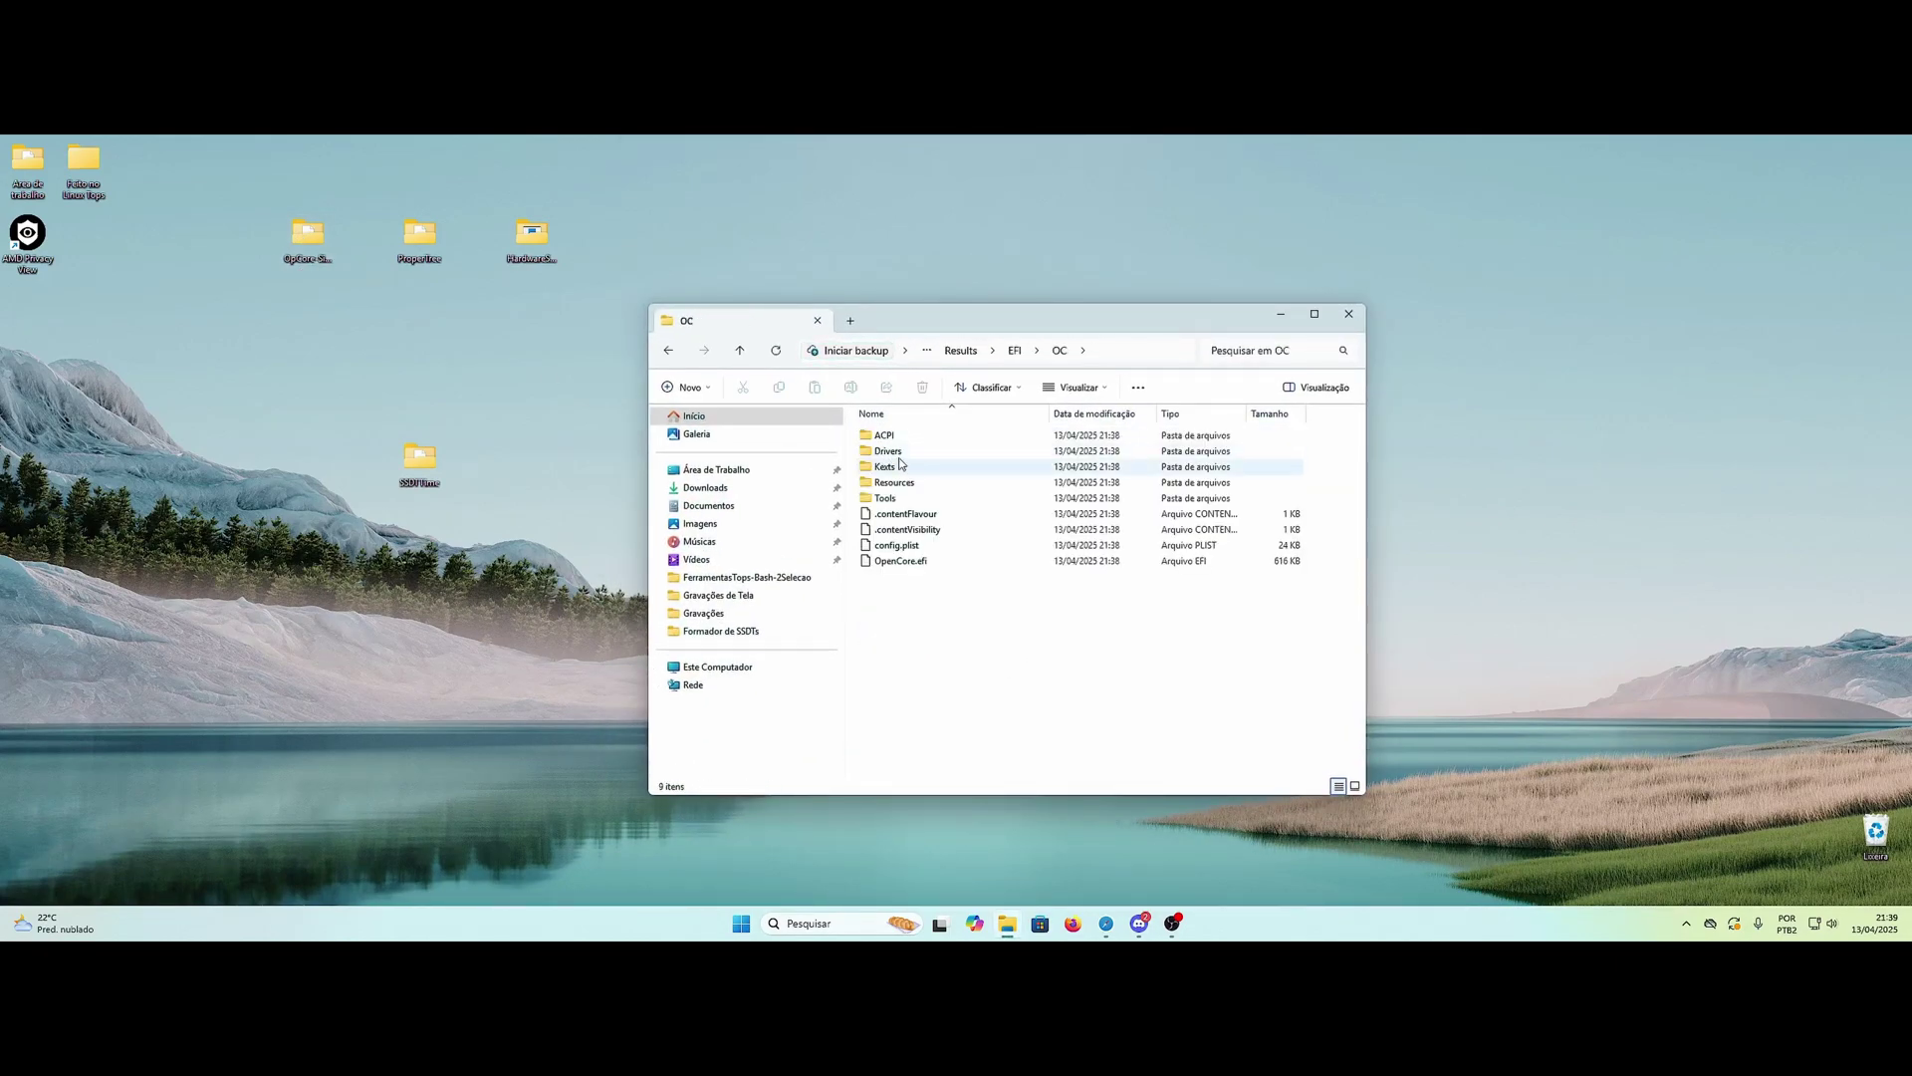
left_click(889, 439)
double_click(890, 438)
left_click_drag(984, 637, 901, 415)
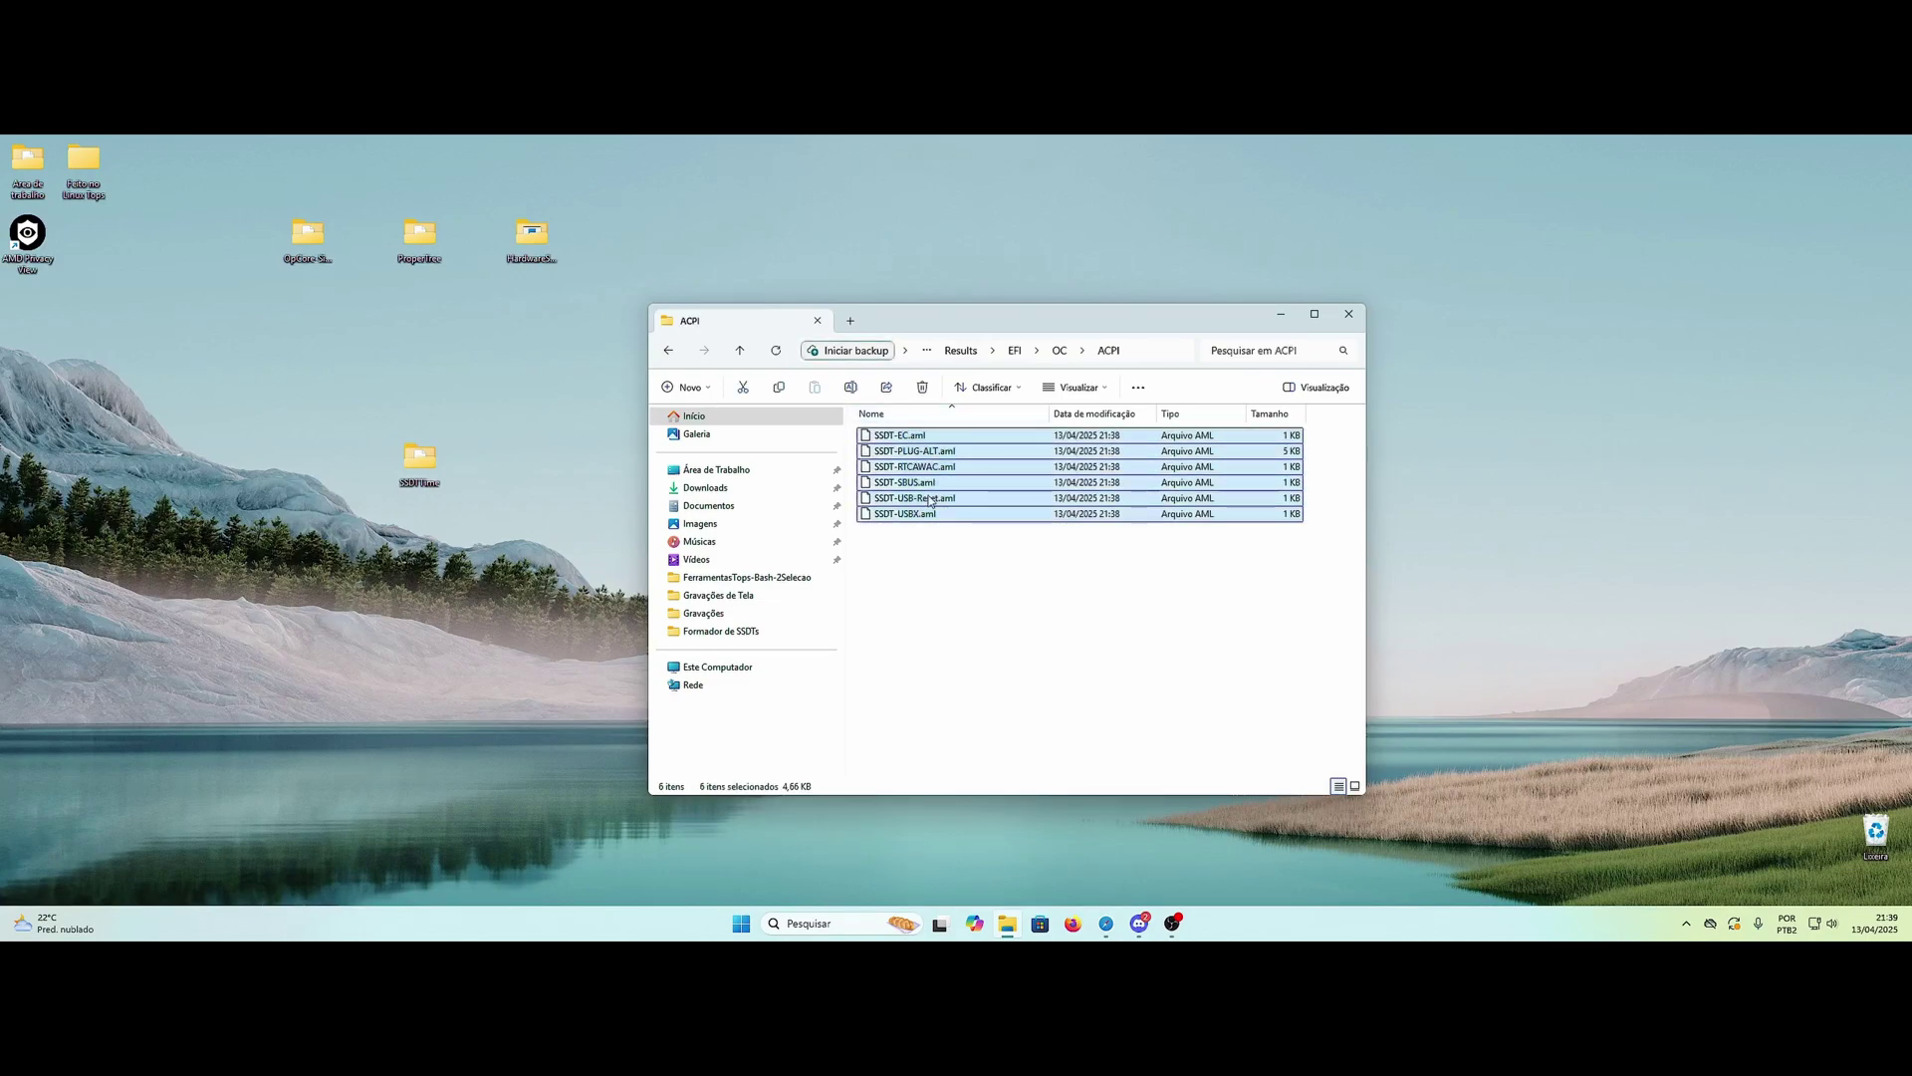
Step: View the four driver files in the Drivers folder, then return to OC
left_click(668, 350)
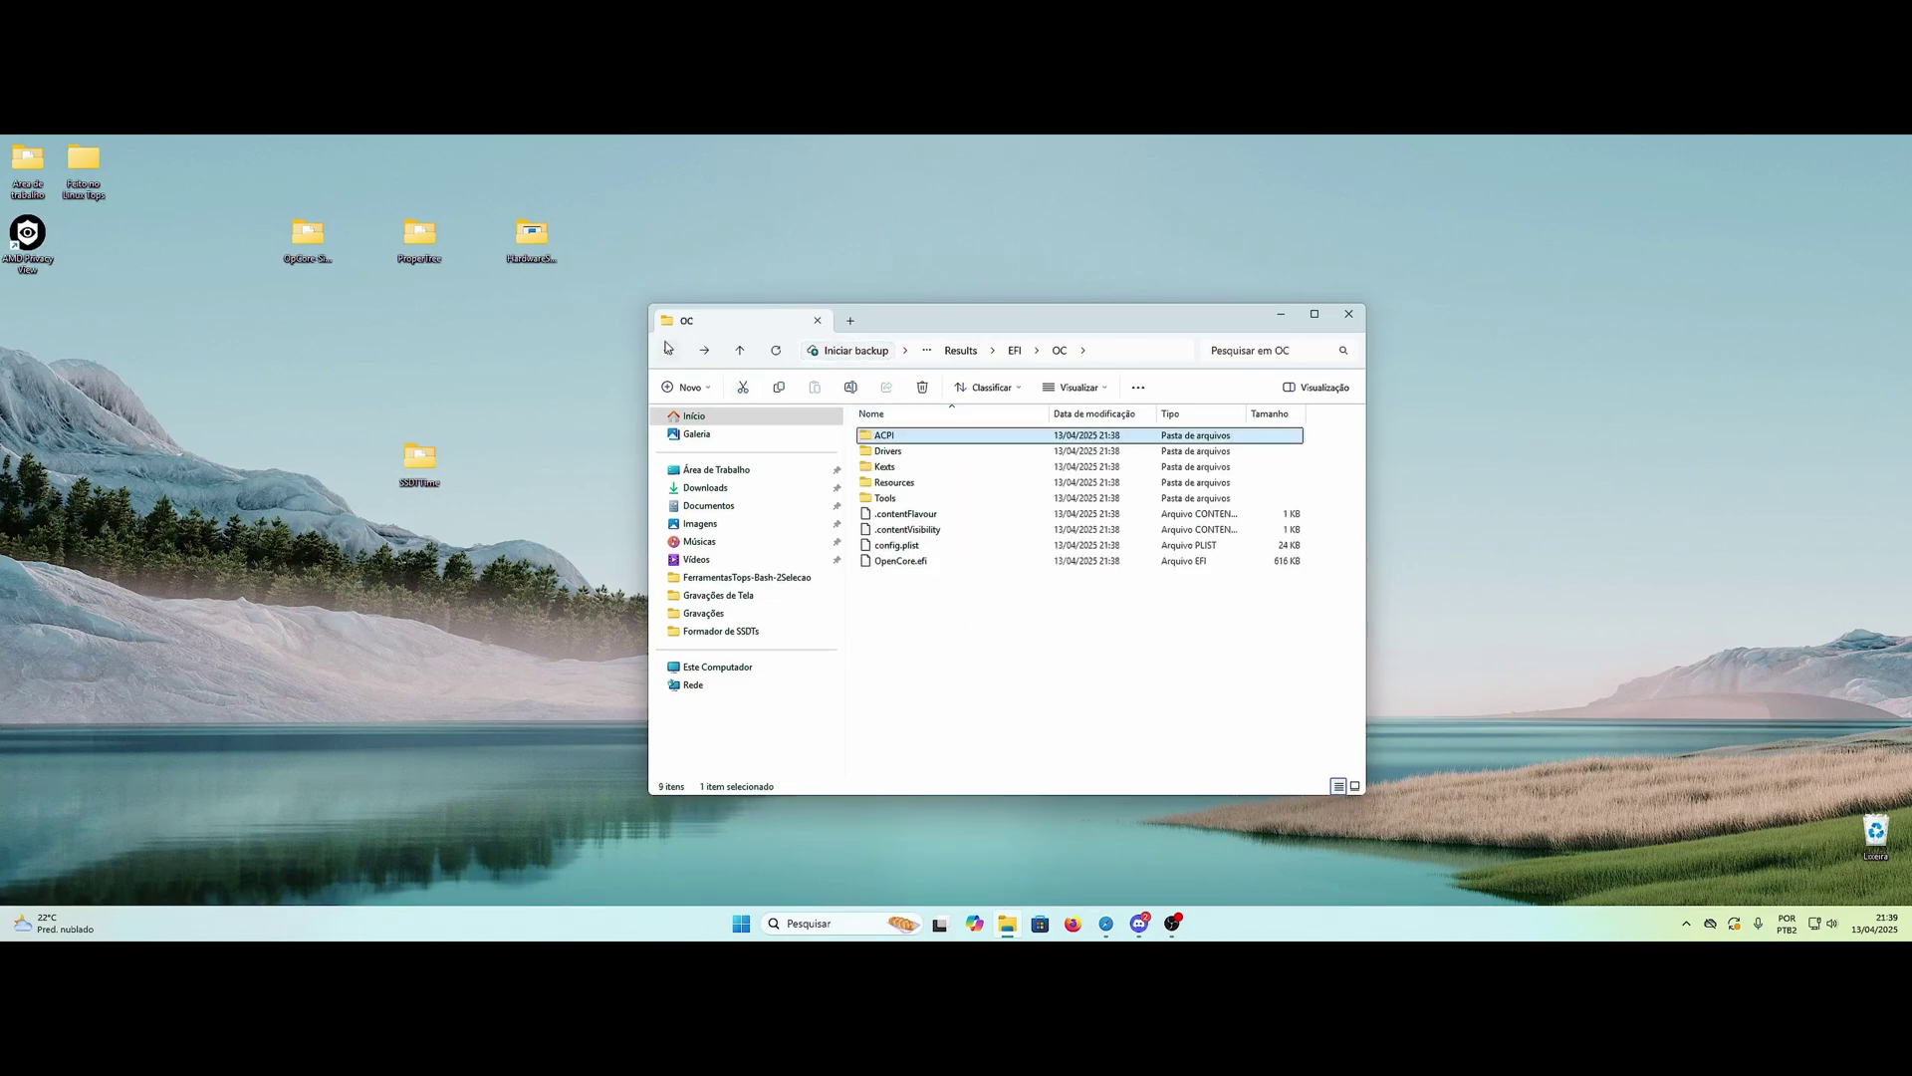
double_click(889, 454)
left_click_drag(909, 504, 876, 426)
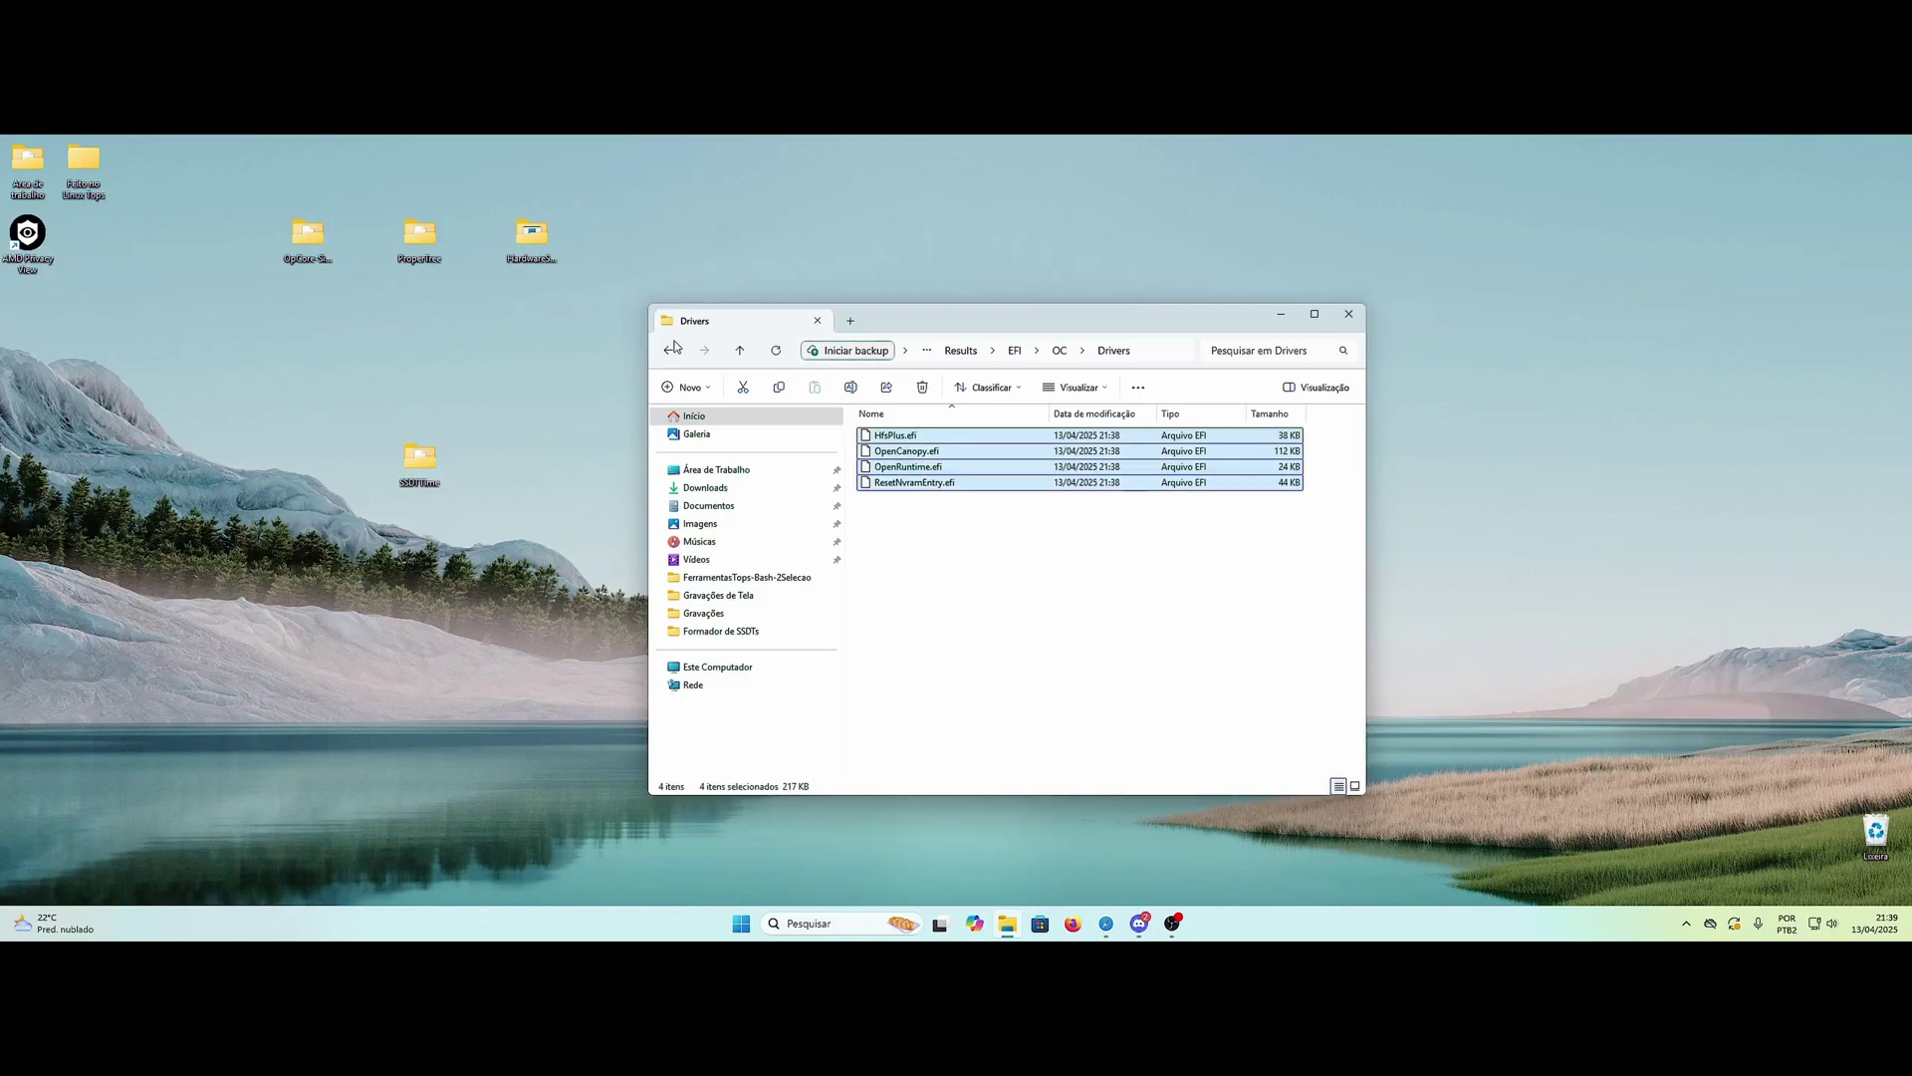
left_click(668, 349)
Step: Open the Kexts folder and look over its 13 kexts, including AMFIPass, itlwm and RestrictEvents
double_click(885, 466)
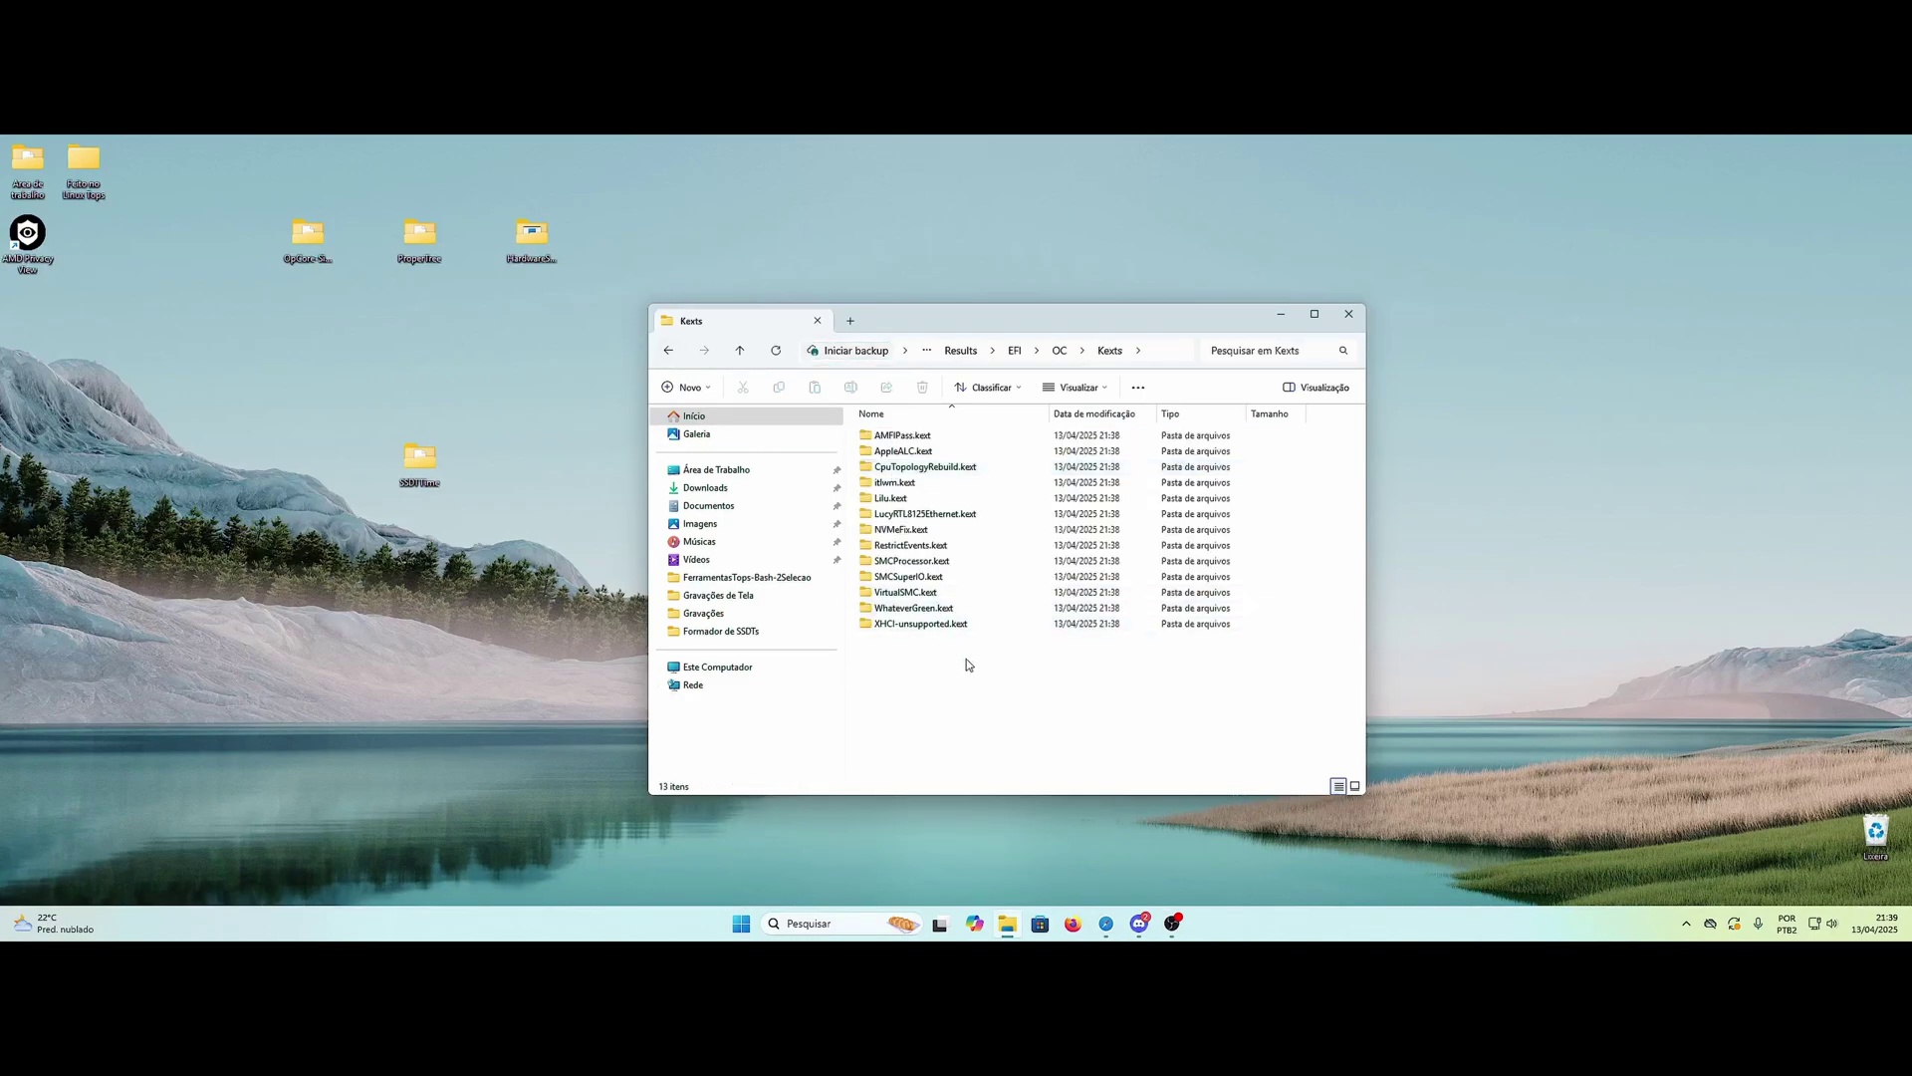
left_click_drag(965, 659, 901, 428)
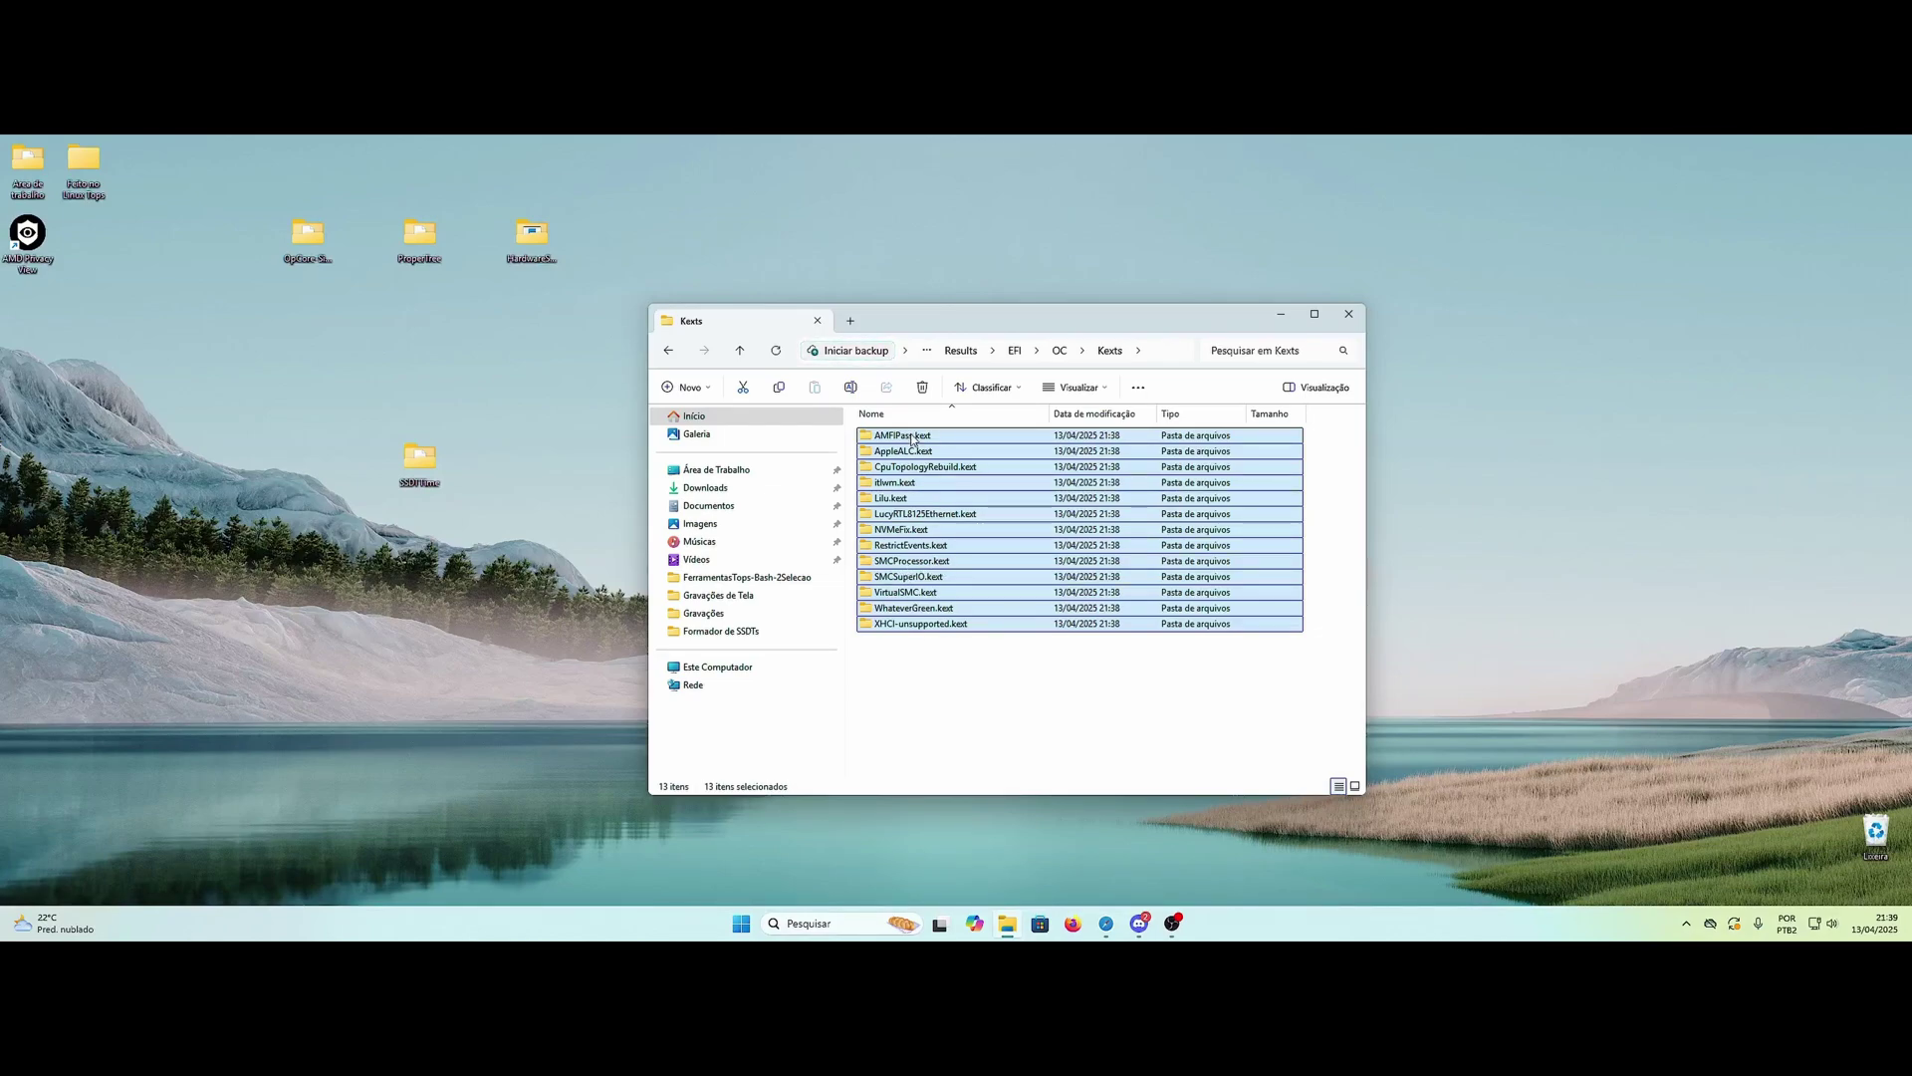
left_click(893, 441)
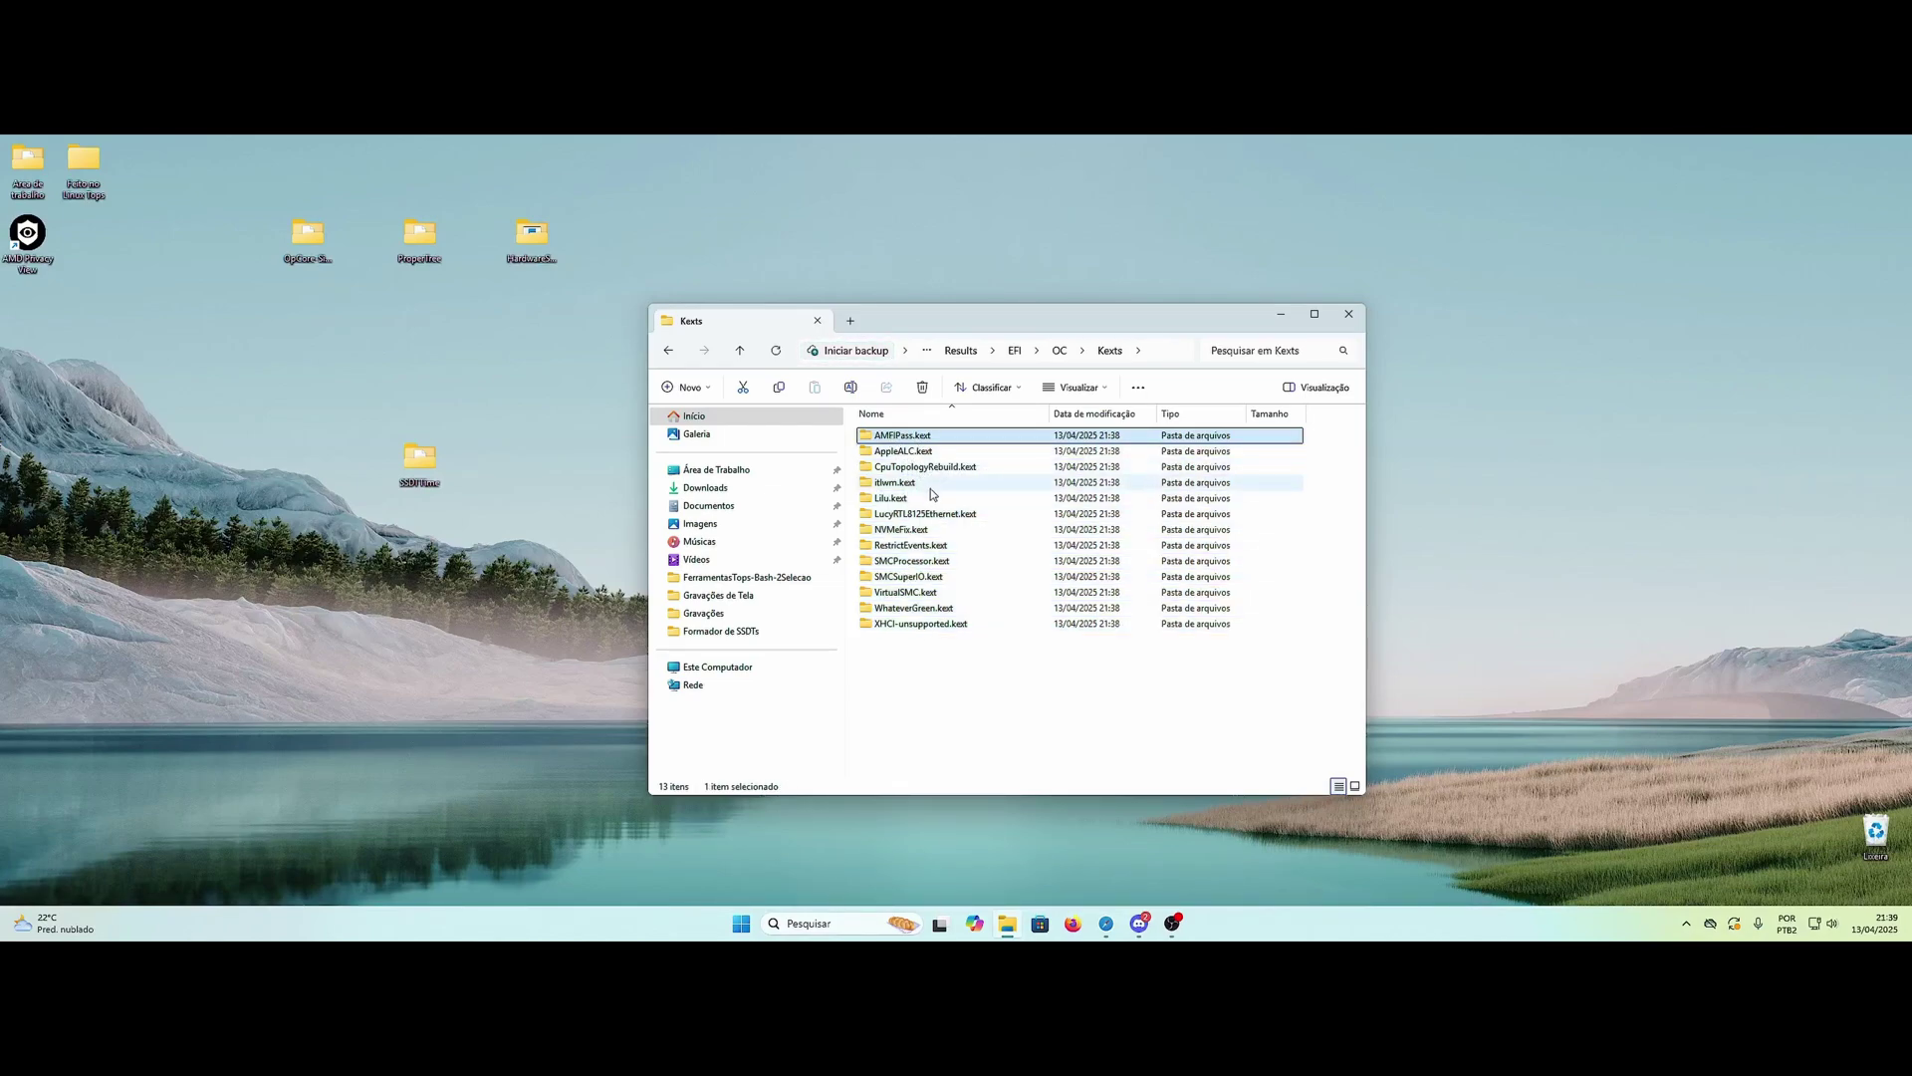
left_click(931, 484)
left_click(946, 546)
left_click(961, 629)
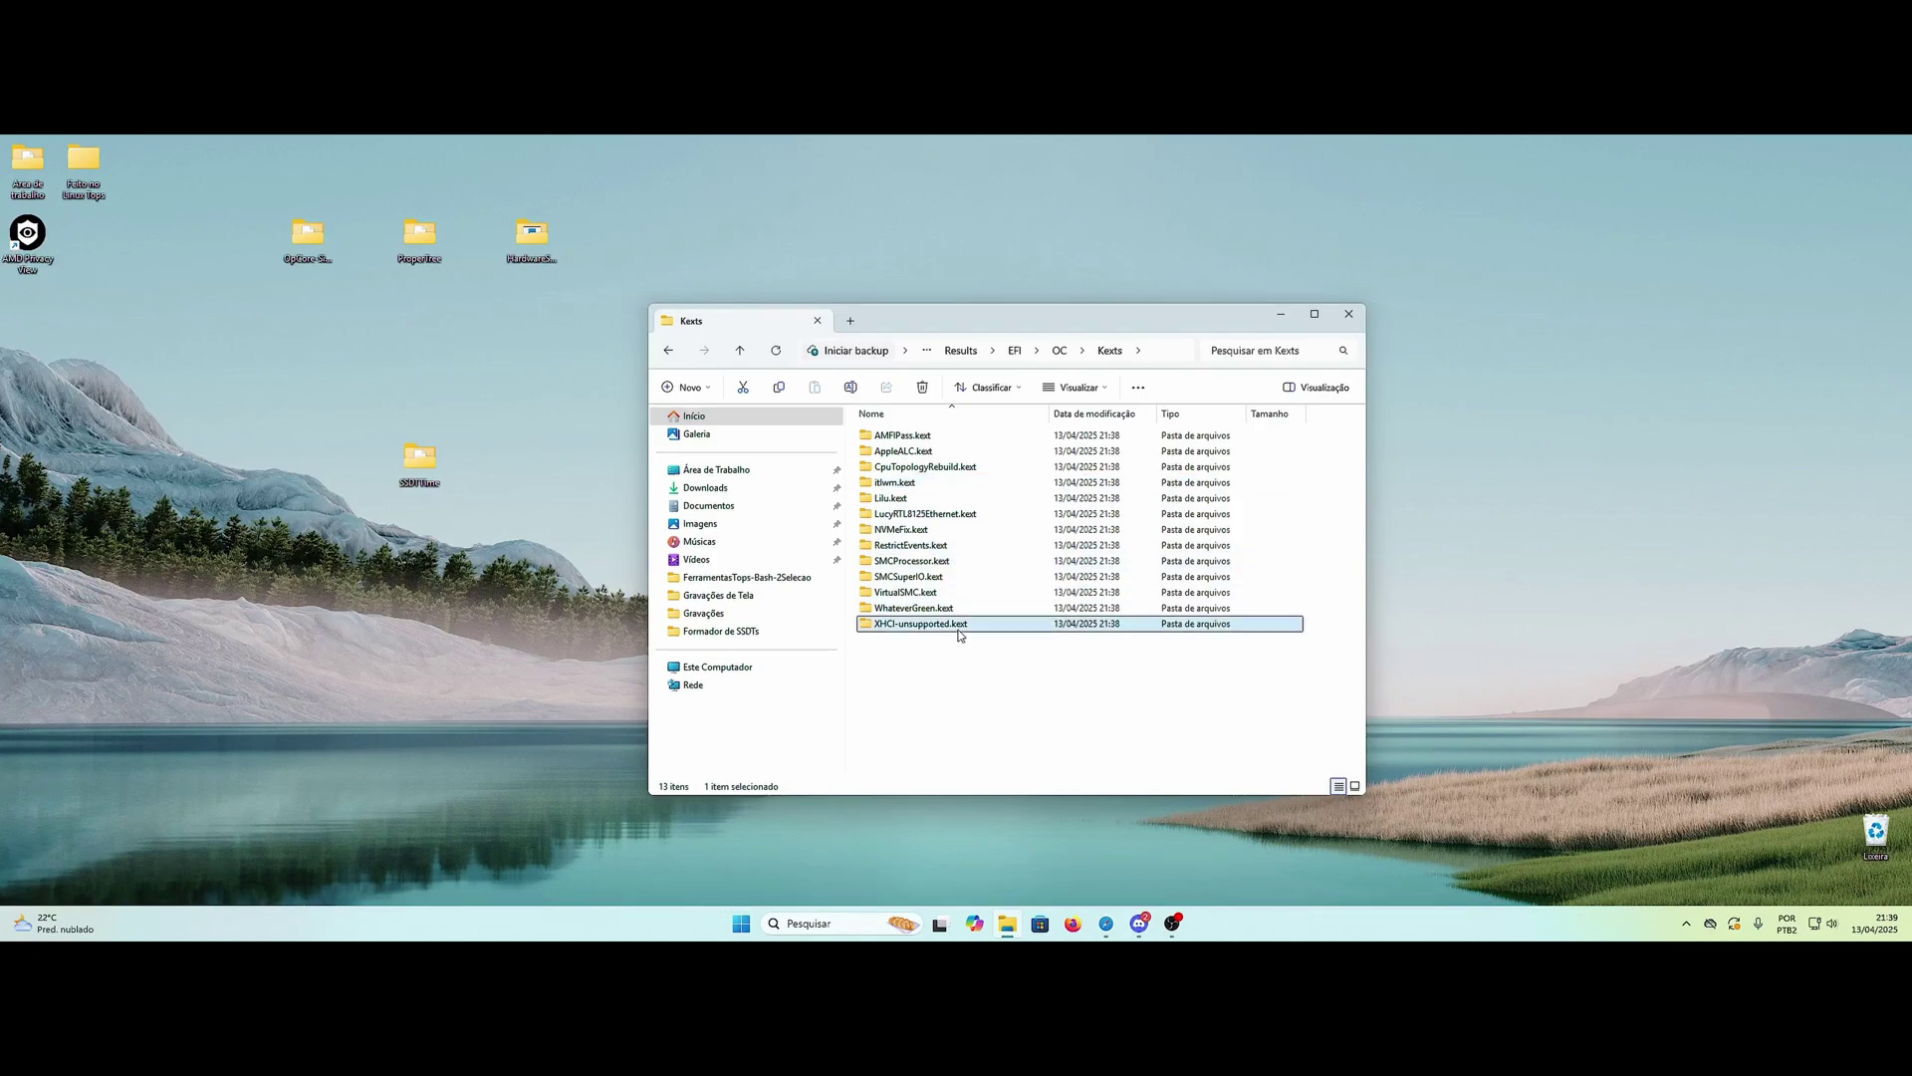
left_click(924, 515)
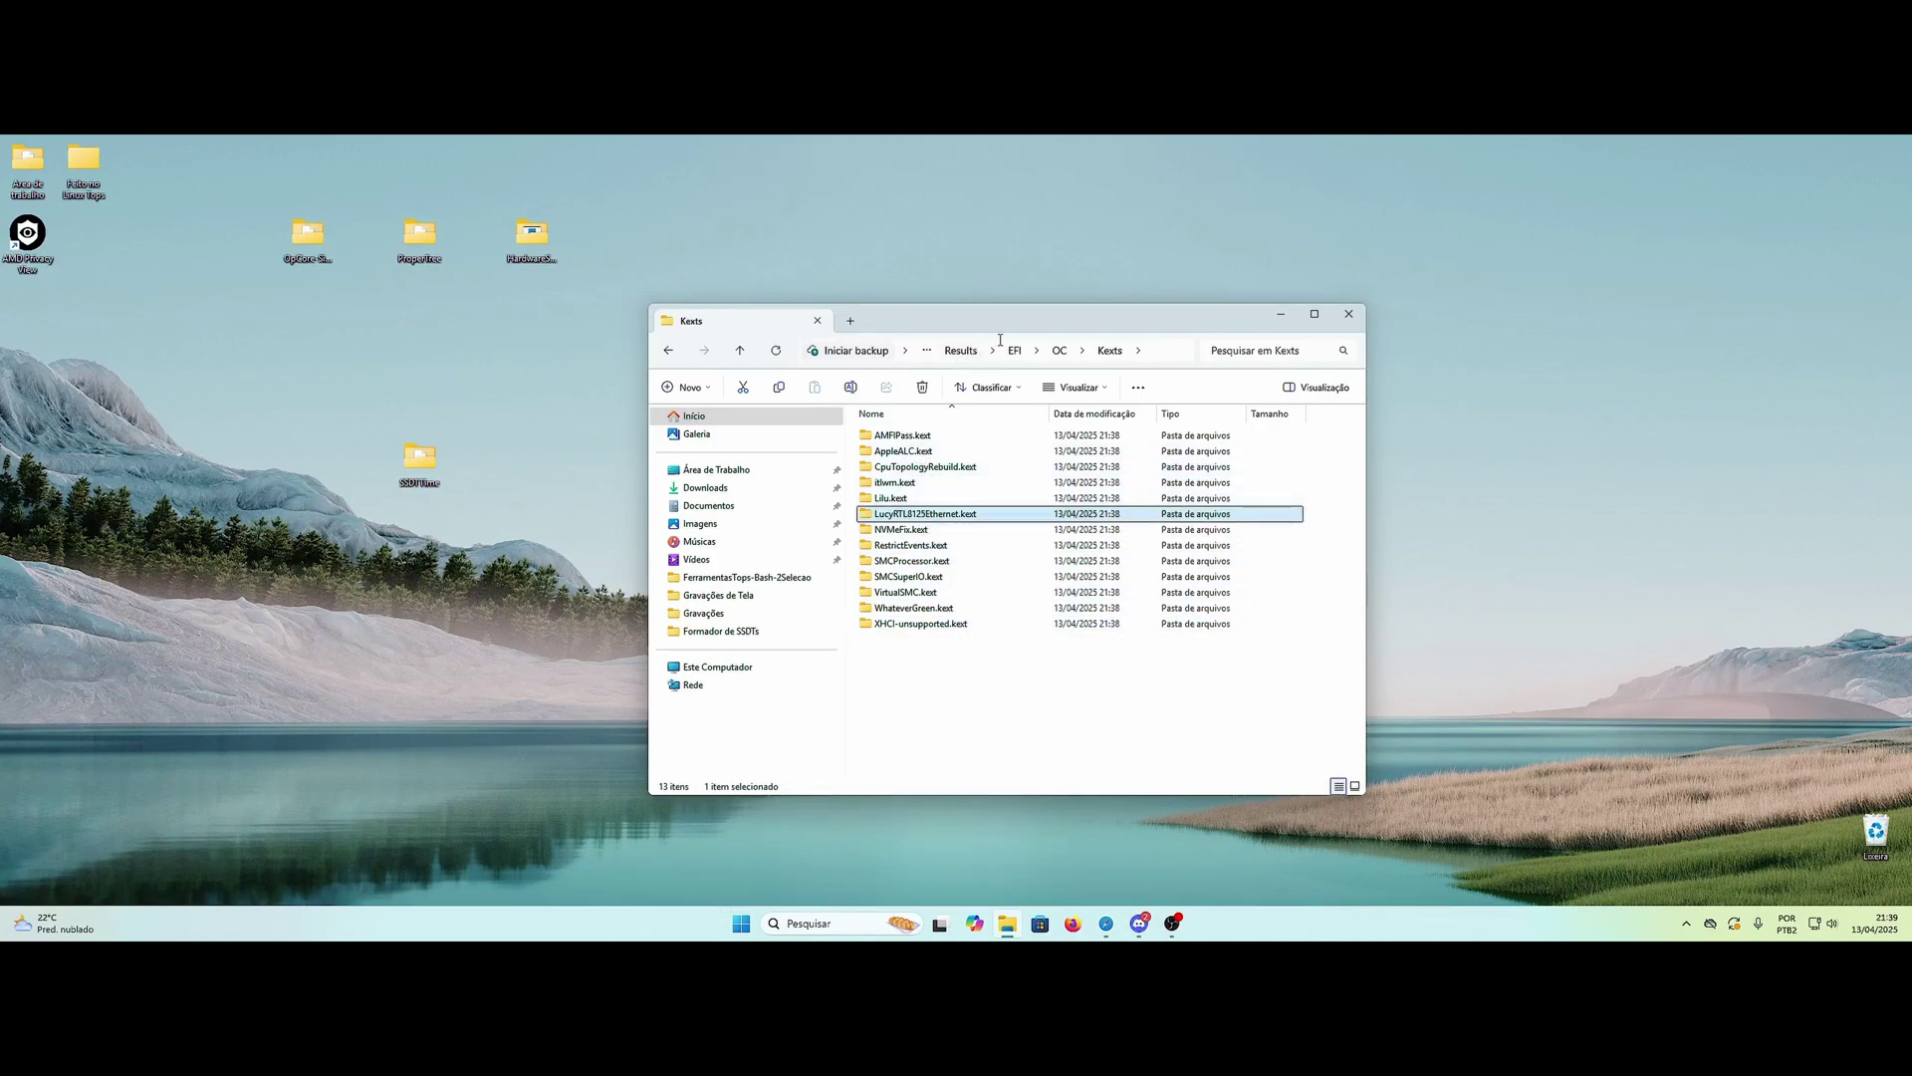
left_click_drag(977, 321, 973, 318)
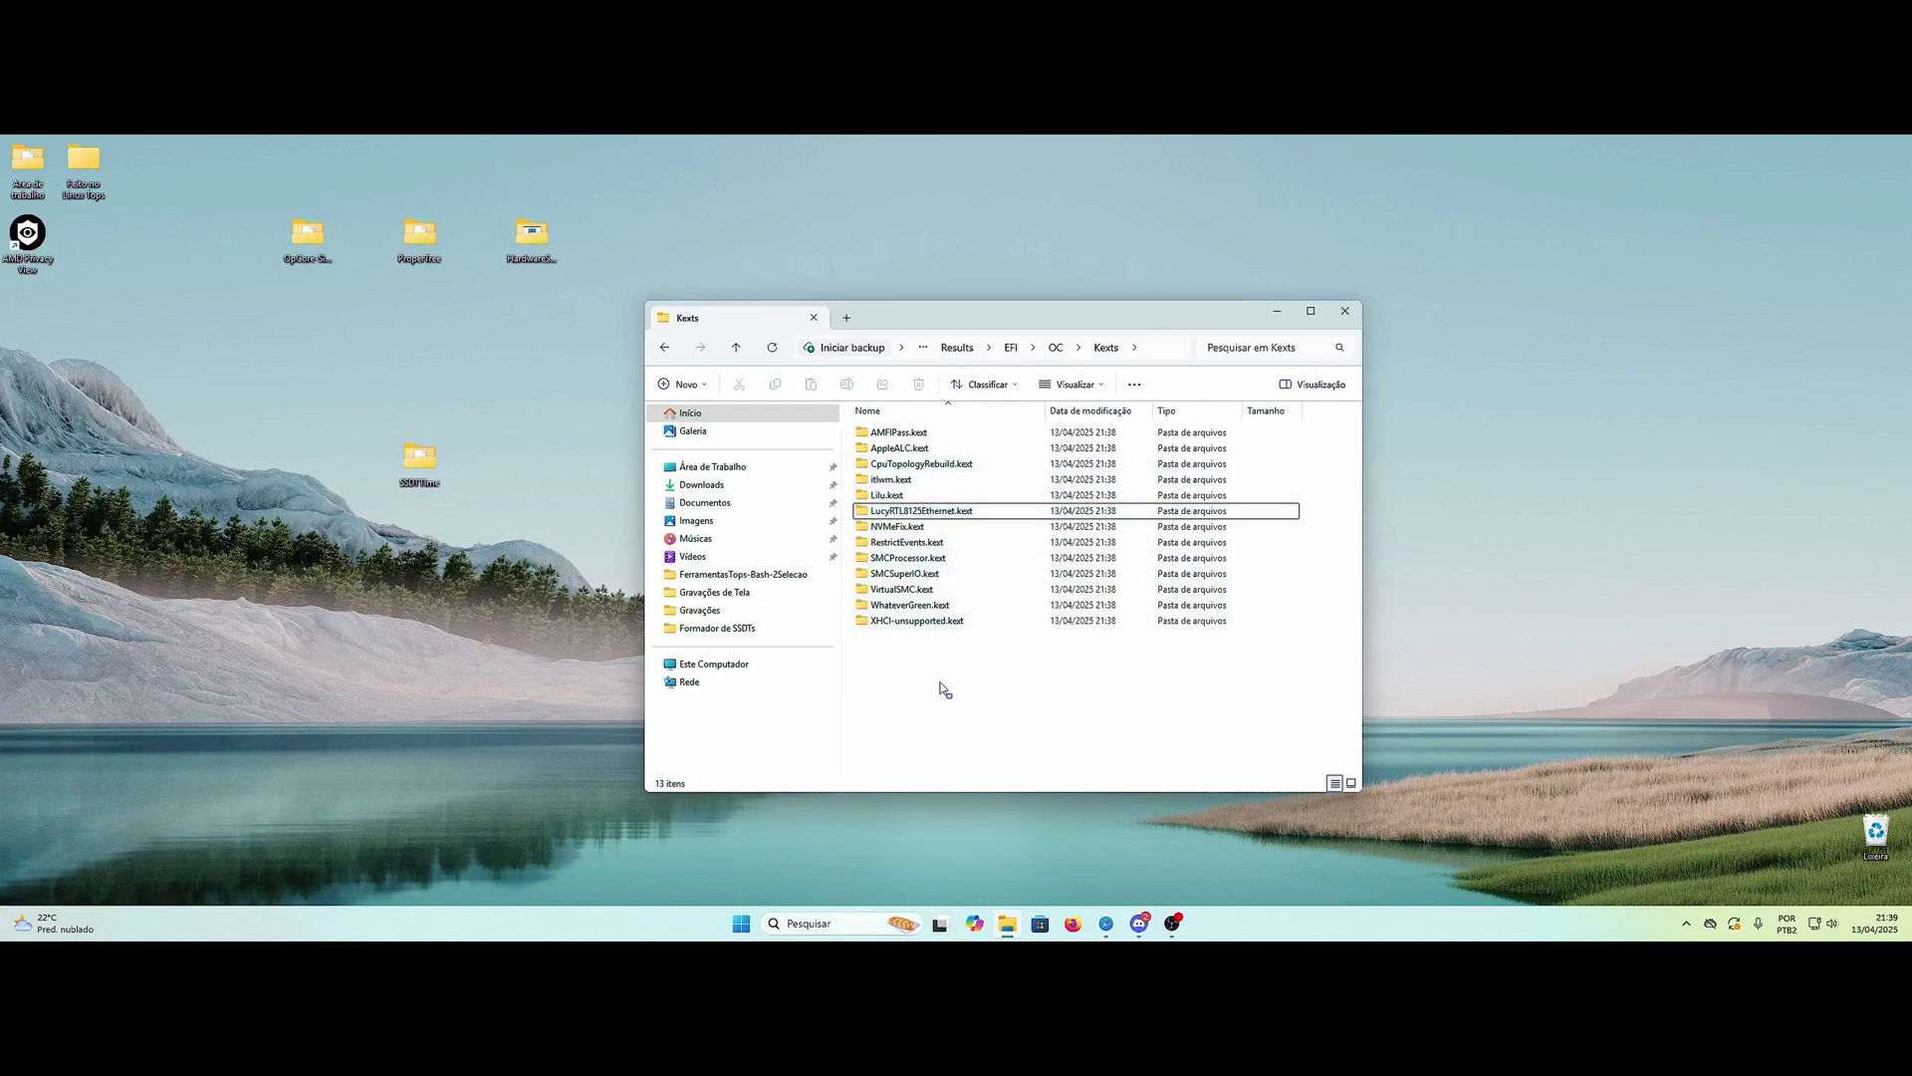
left_click_drag(934, 667, 864, 423)
left_click(1029, 697)
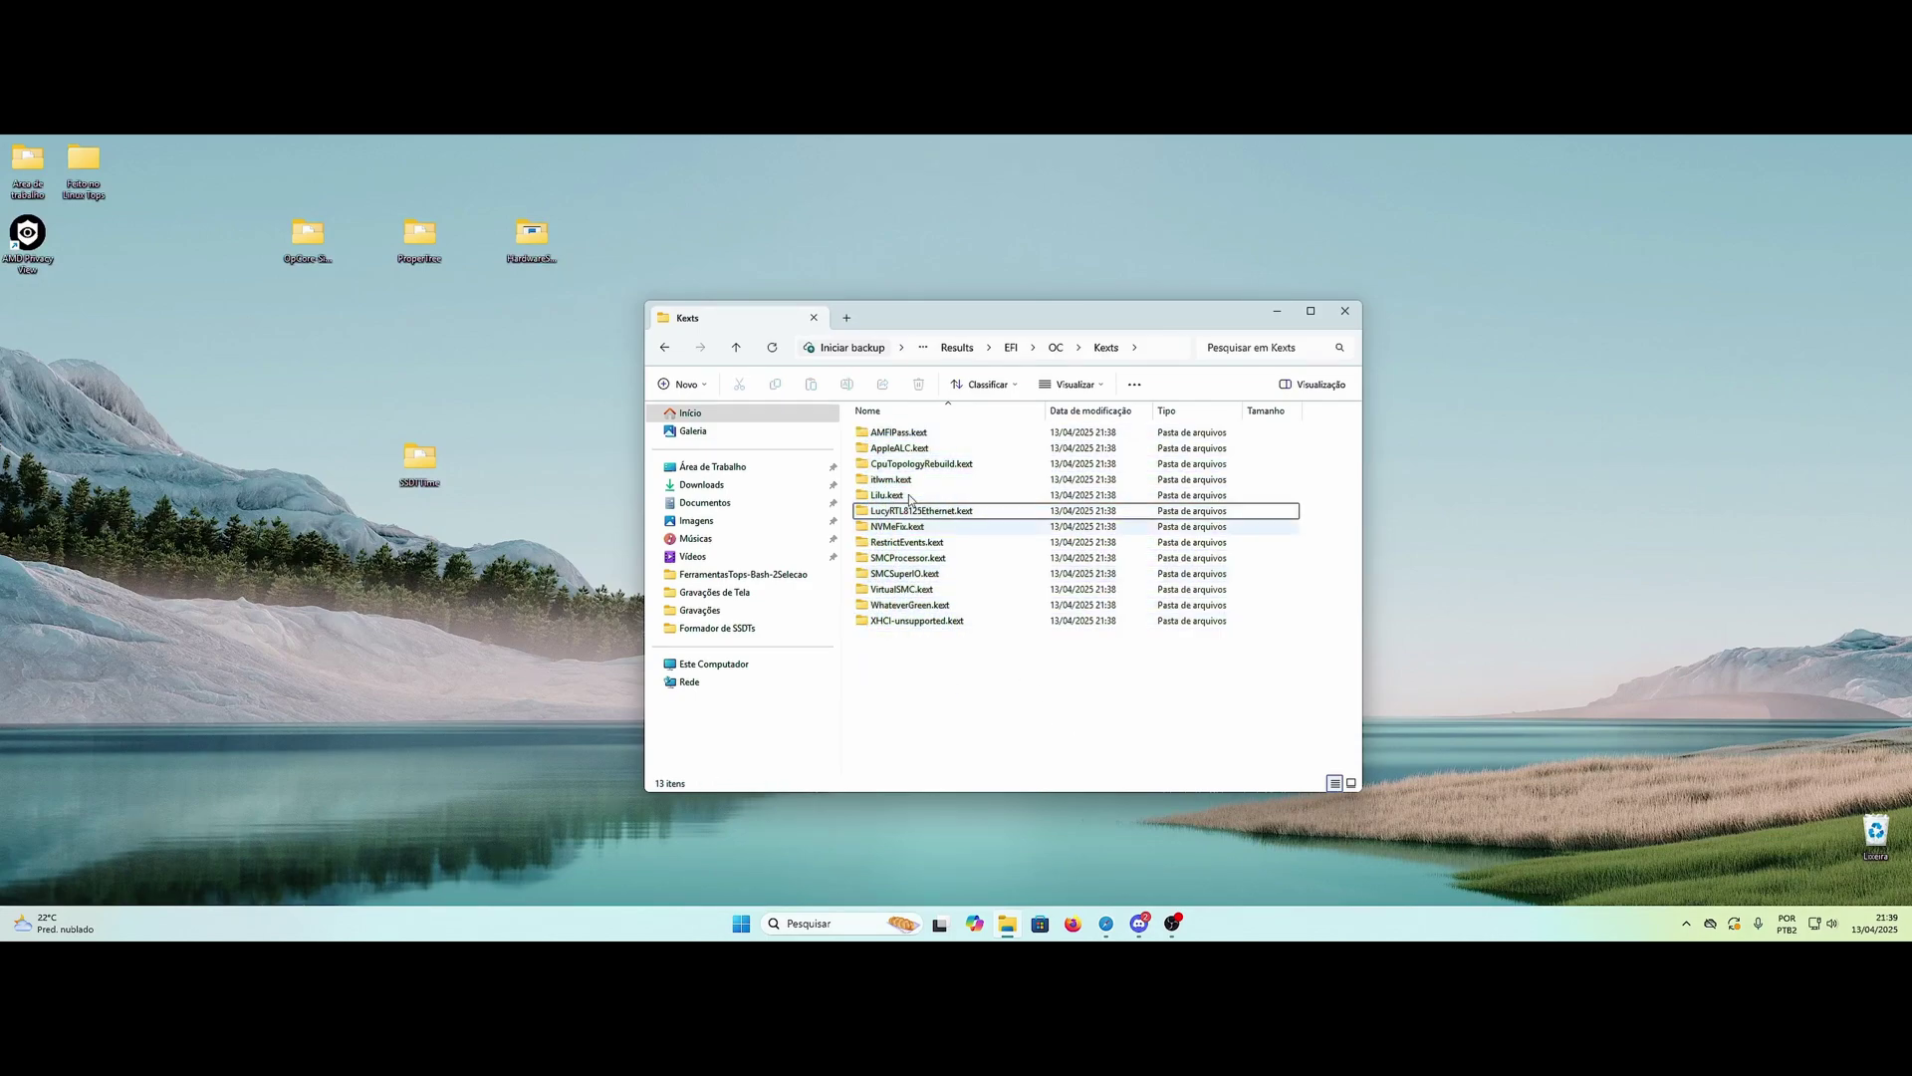
left_click_drag(912, 325, 883, 306)
left_click(882, 418)
left_click_drag(916, 659, 841, 411)
left_click(946, 635)
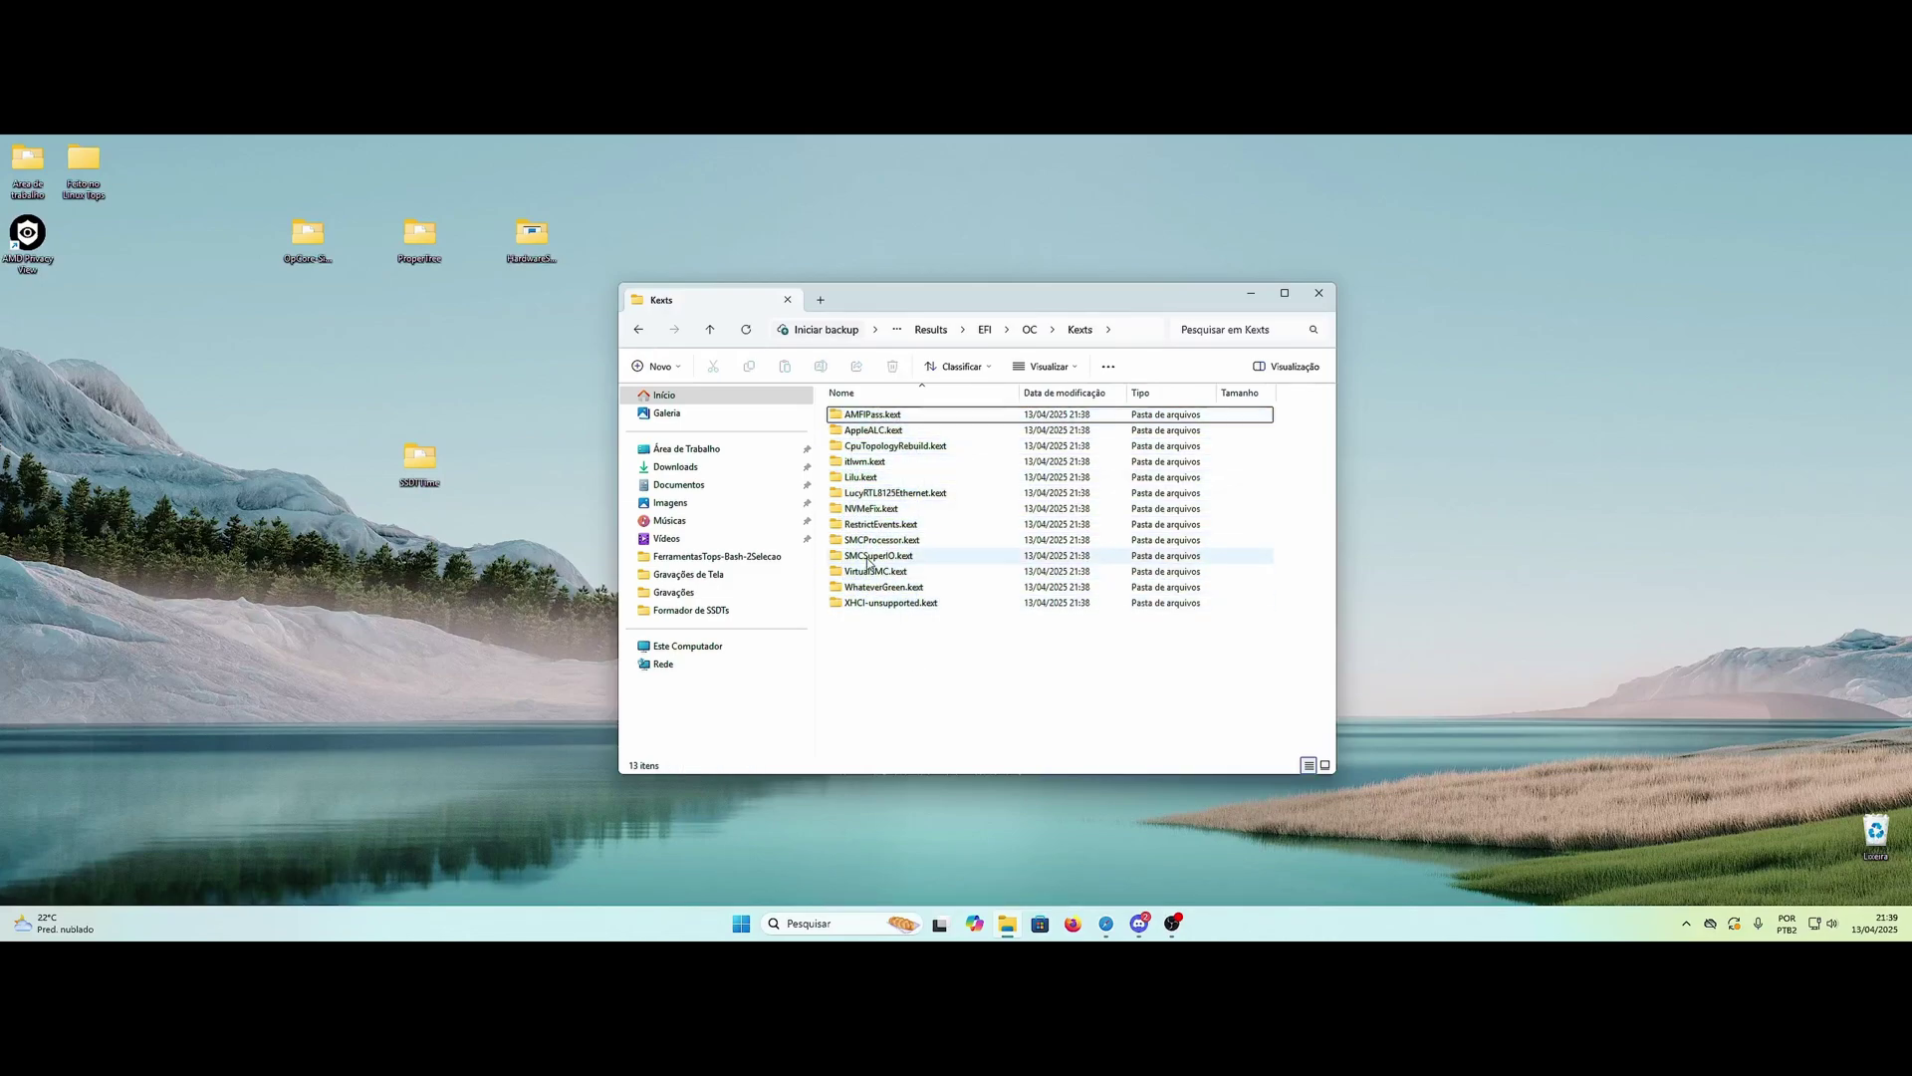
left_click_drag(894, 309, 909, 304)
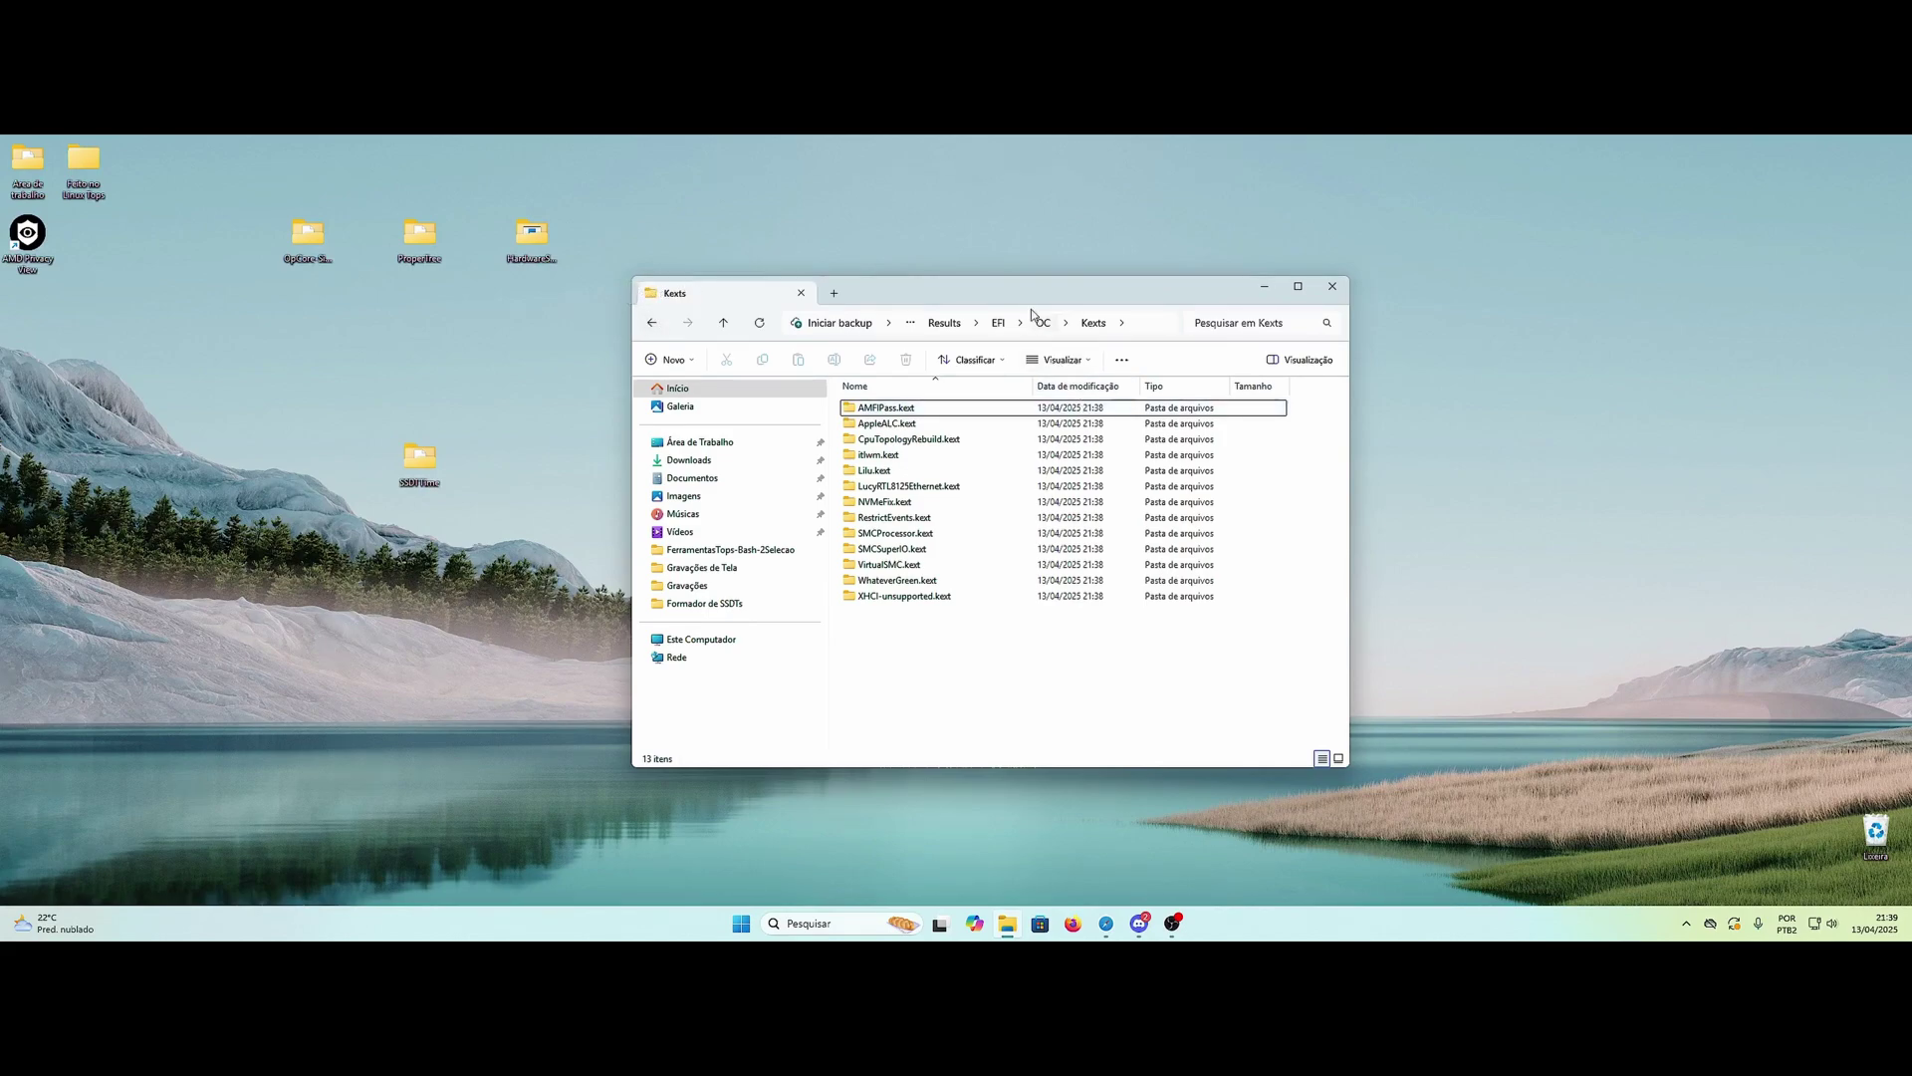
left_click_drag(1029, 310, 1013, 297)
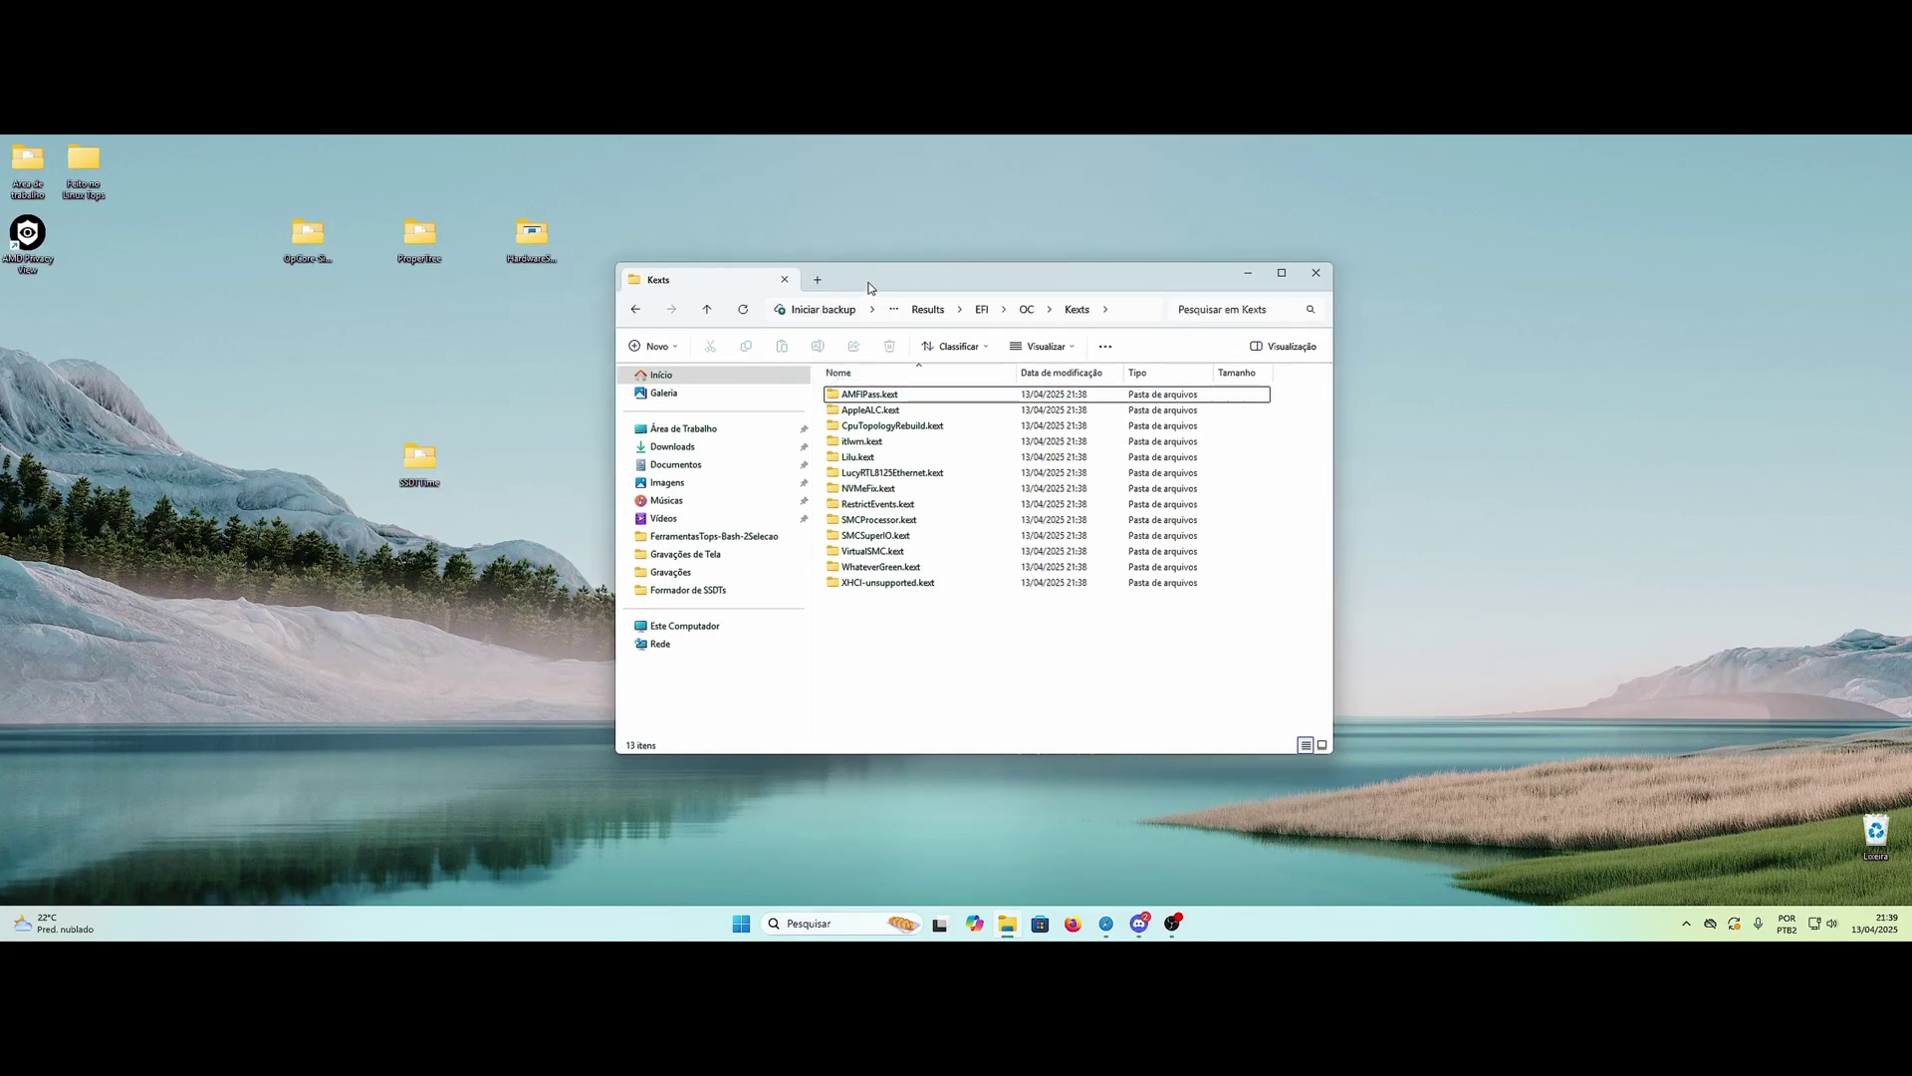
left_click_drag(869, 288, 863, 281)
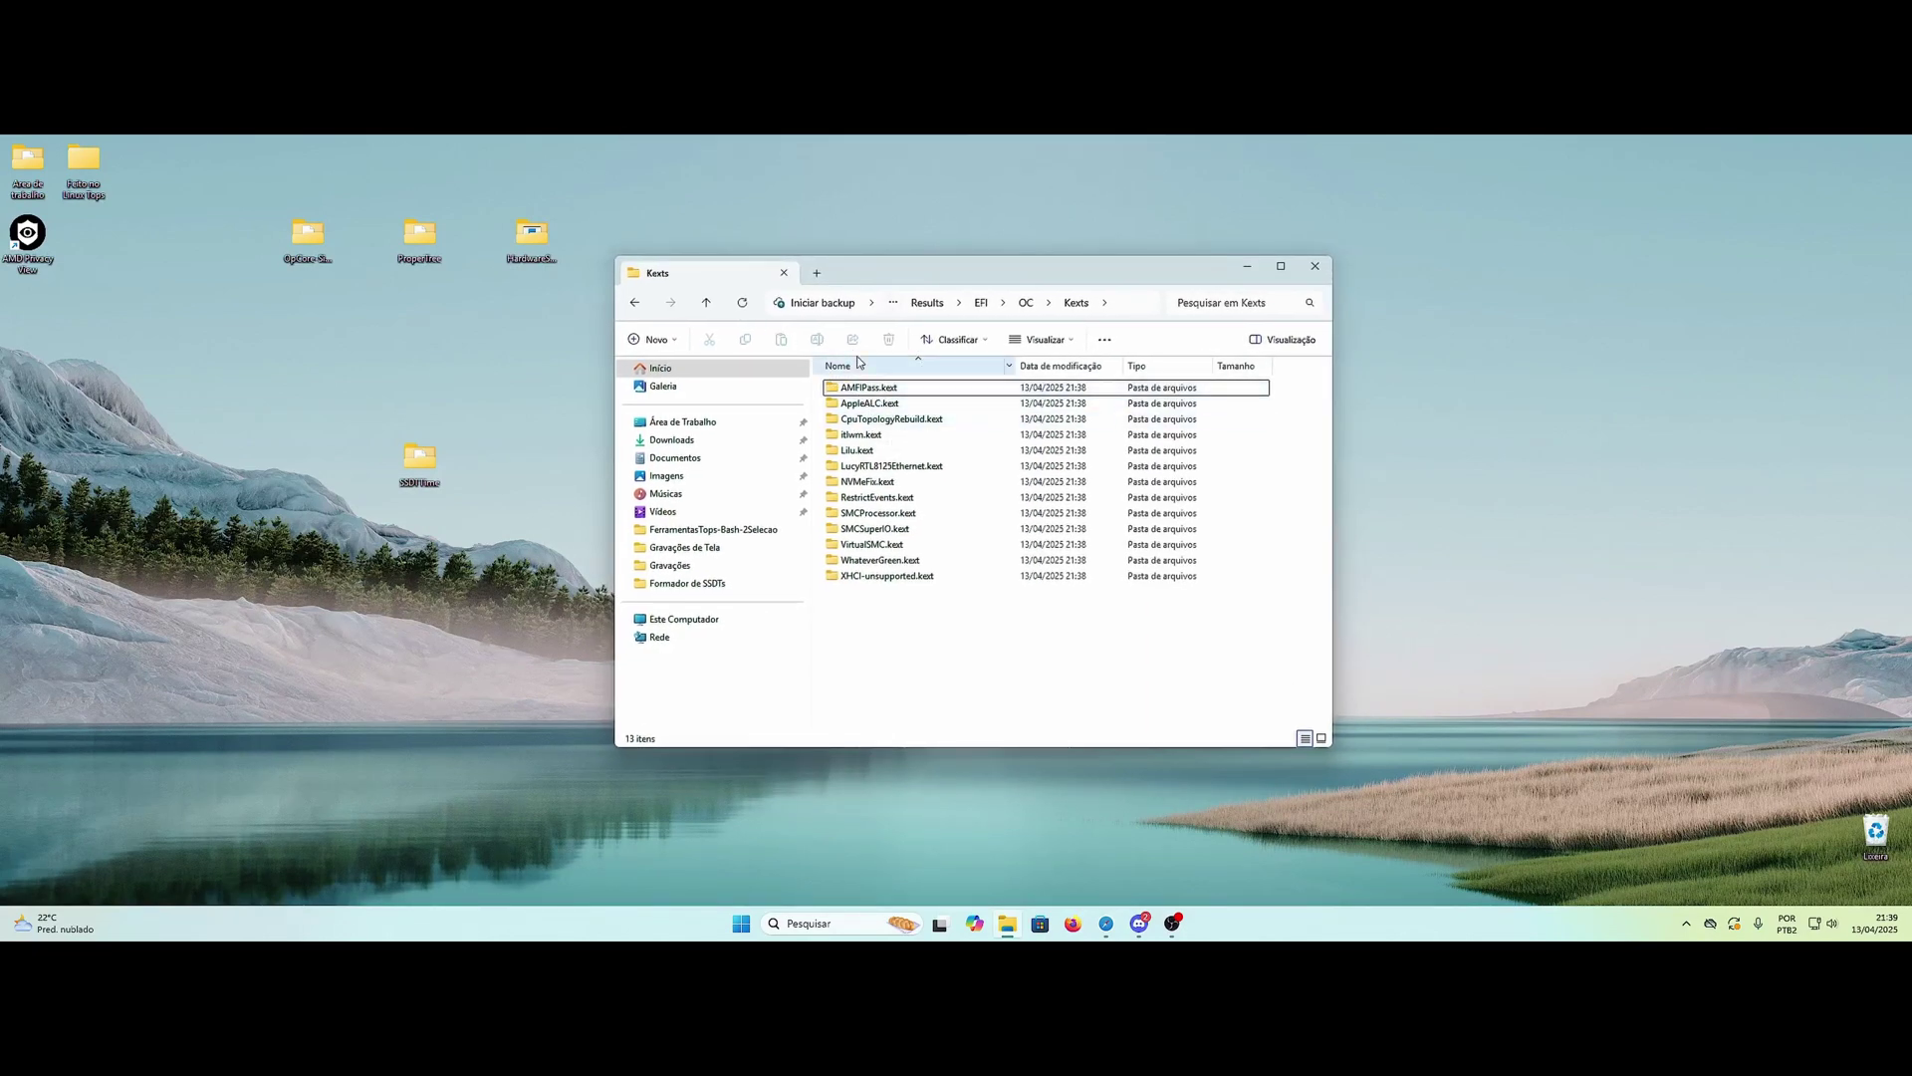
left_click_drag(885, 271, 886, 260)
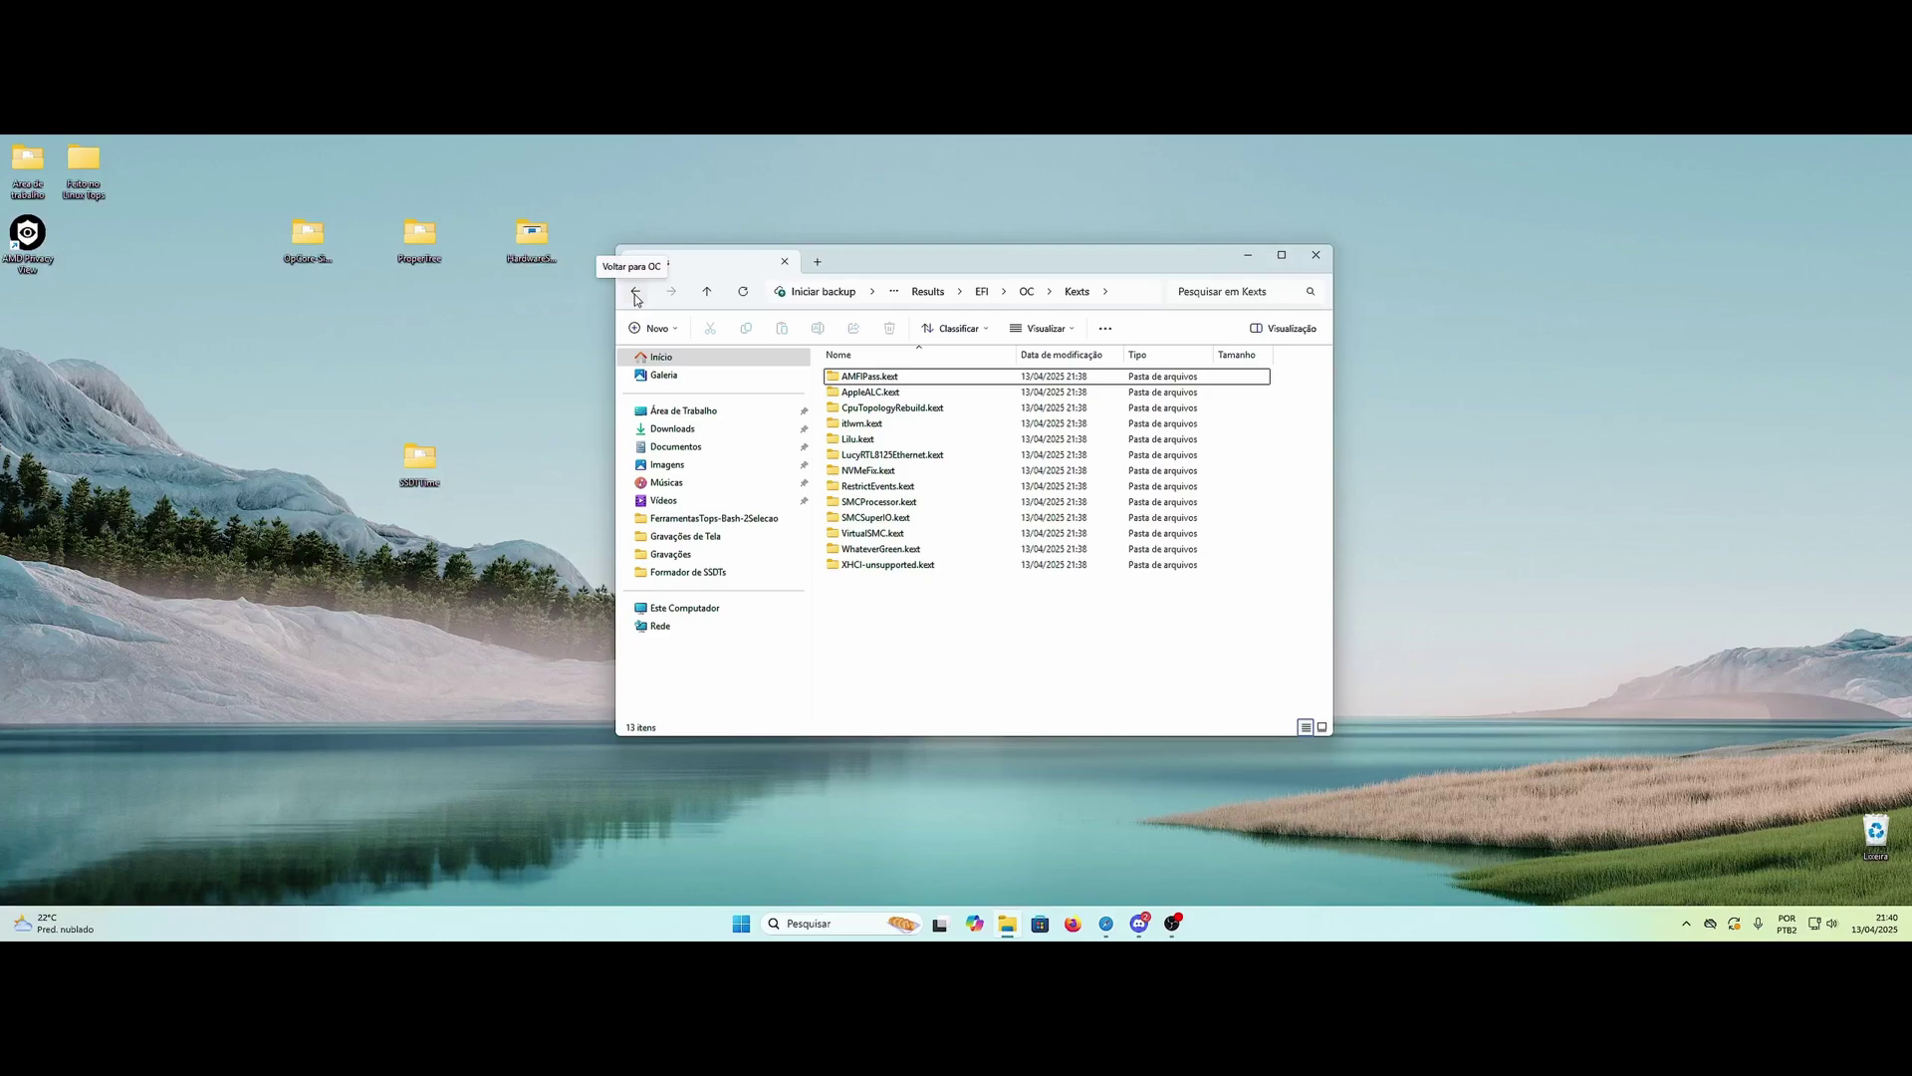
Step: View OC's Resources and empty Tools folders, select config.plist, and open the ProperTree folder
left_click(639, 297)
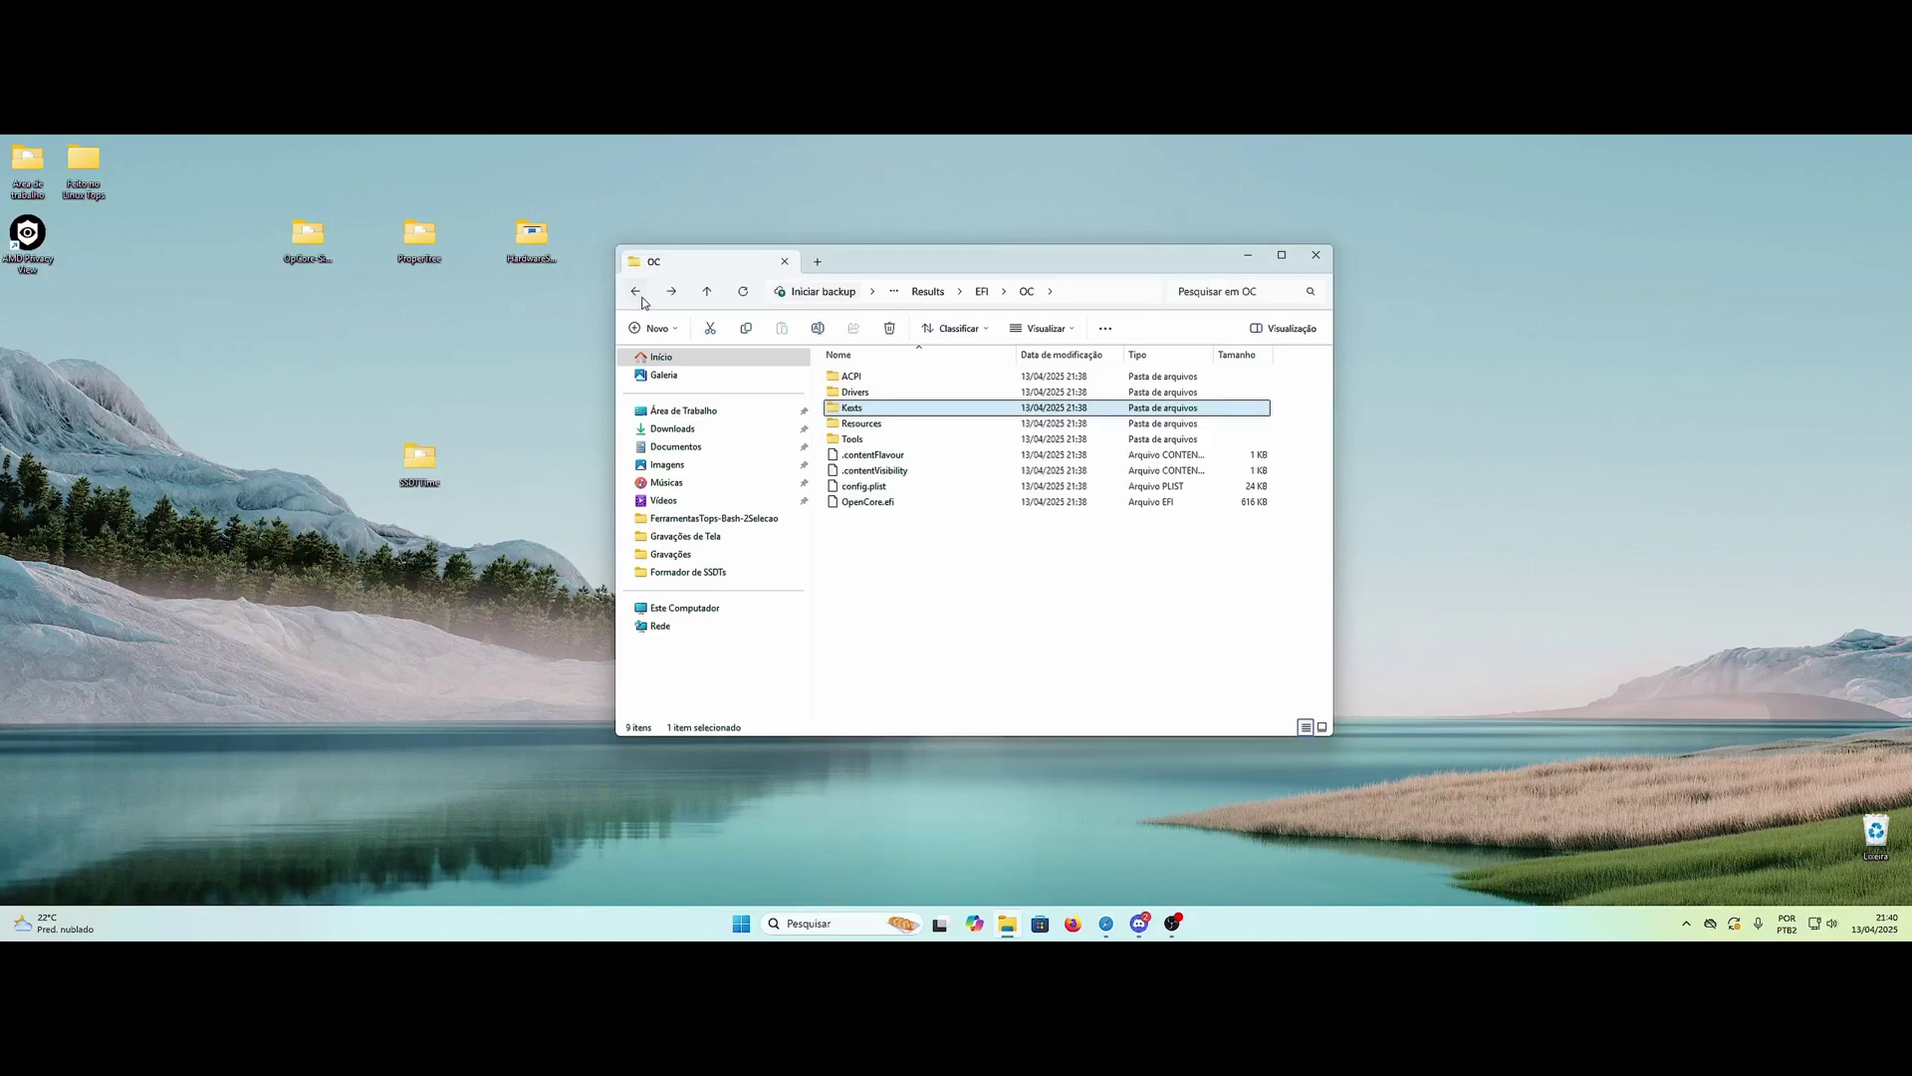
double_click(868, 423)
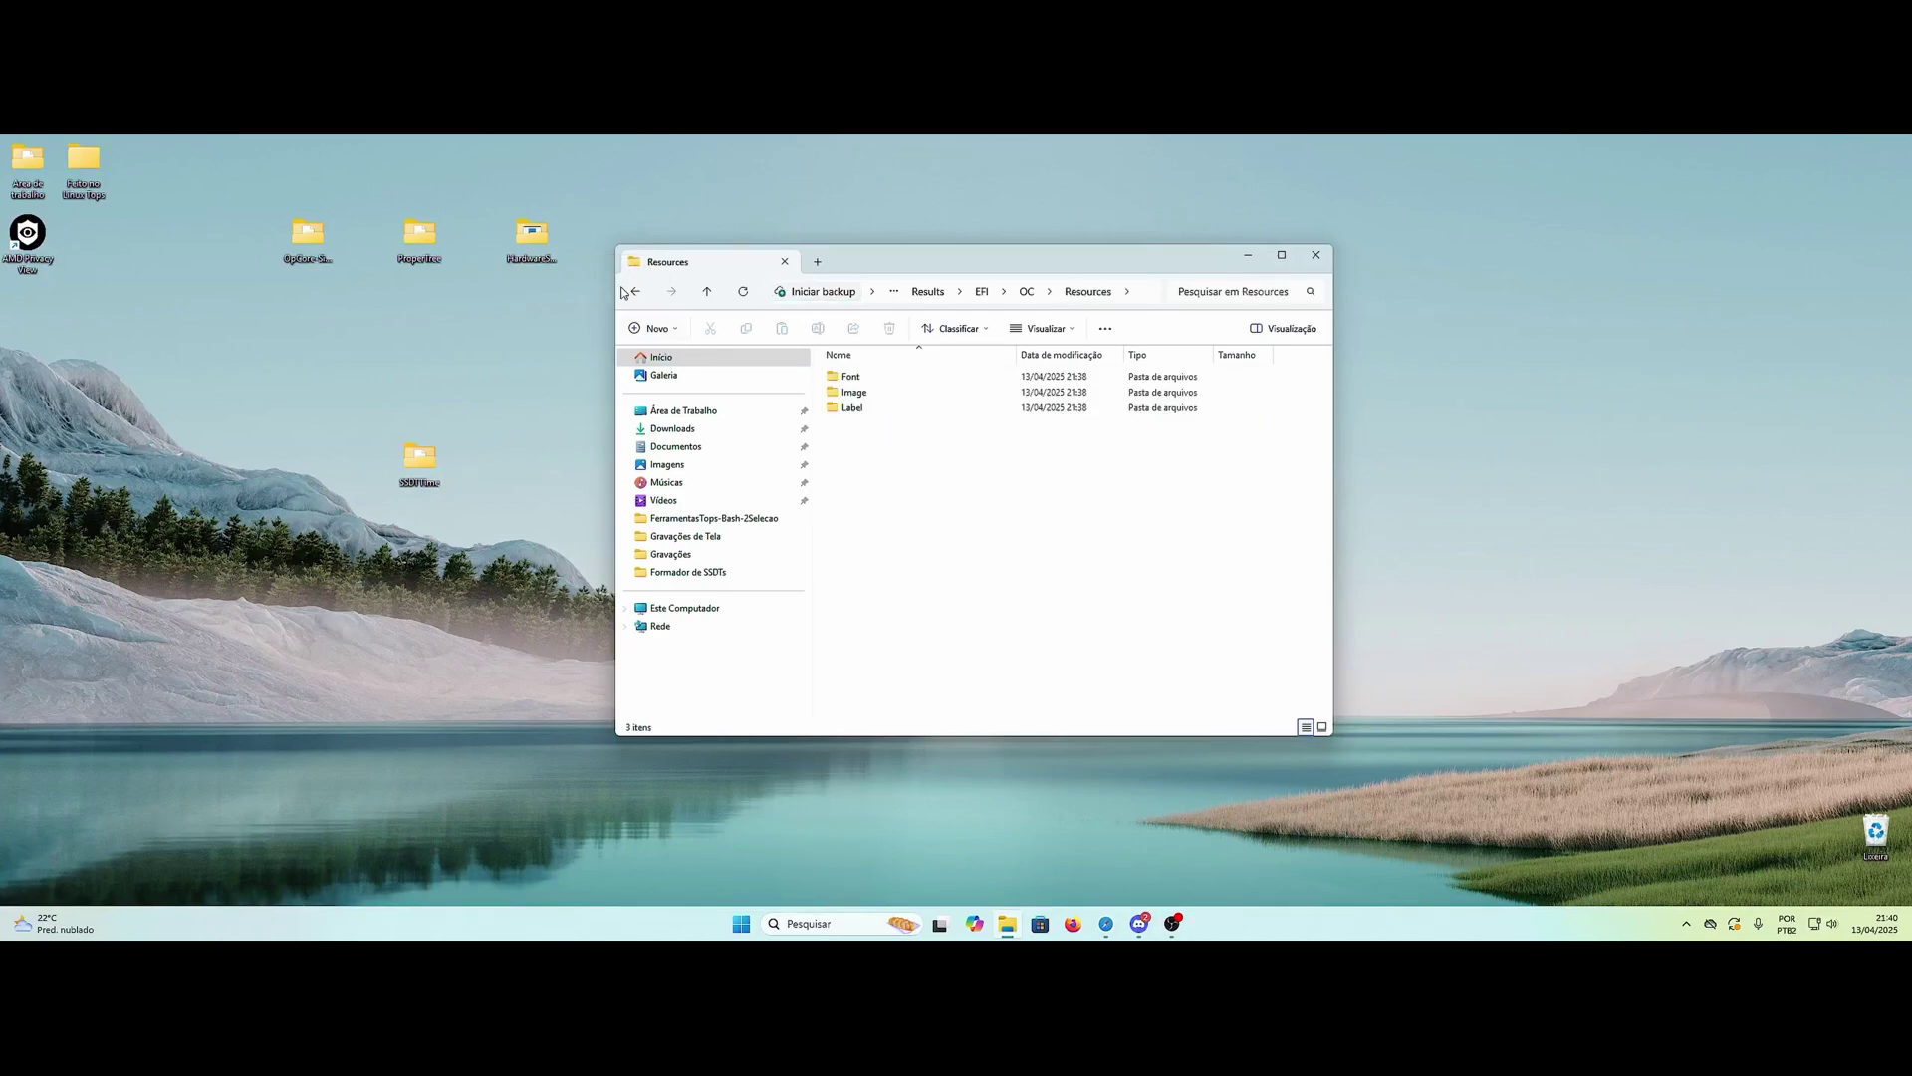
left_click(634, 297)
double_click(862, 439)
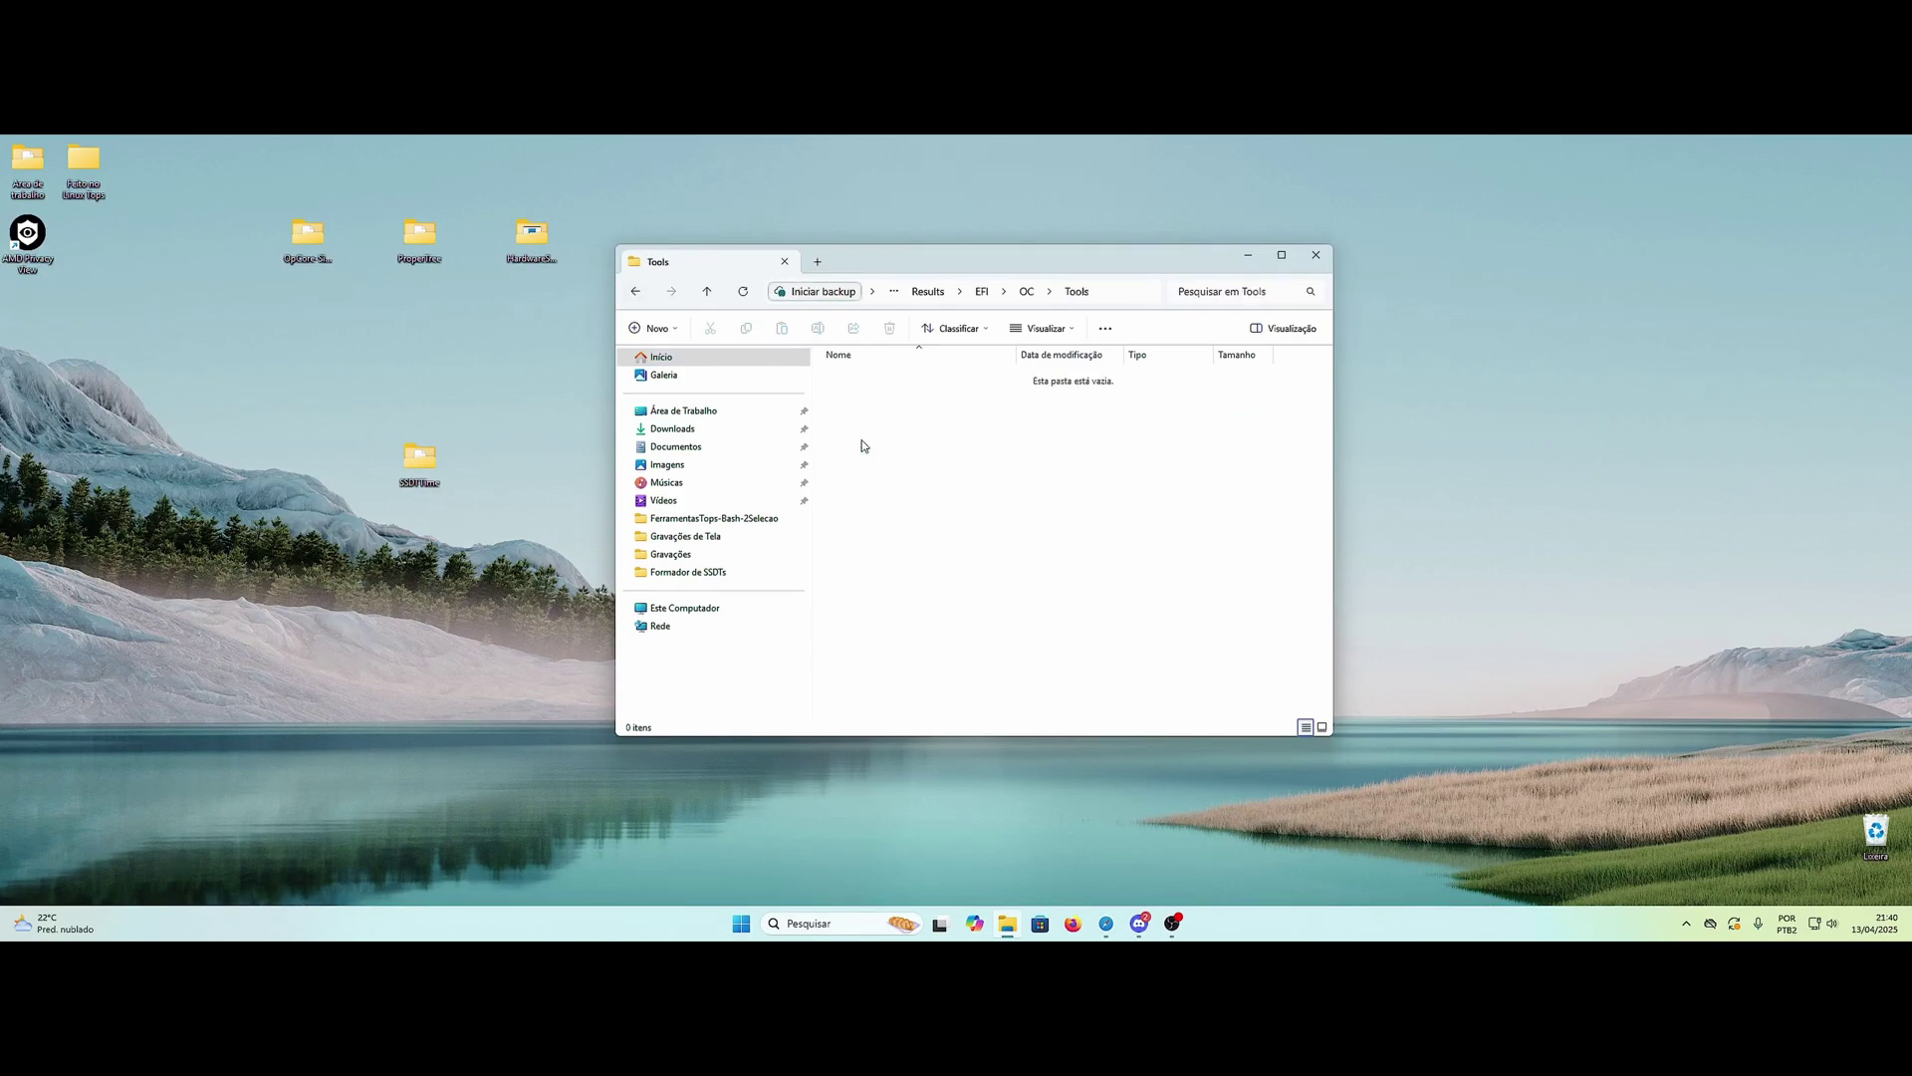
left_click(646, 292)
left_click(902, 487)
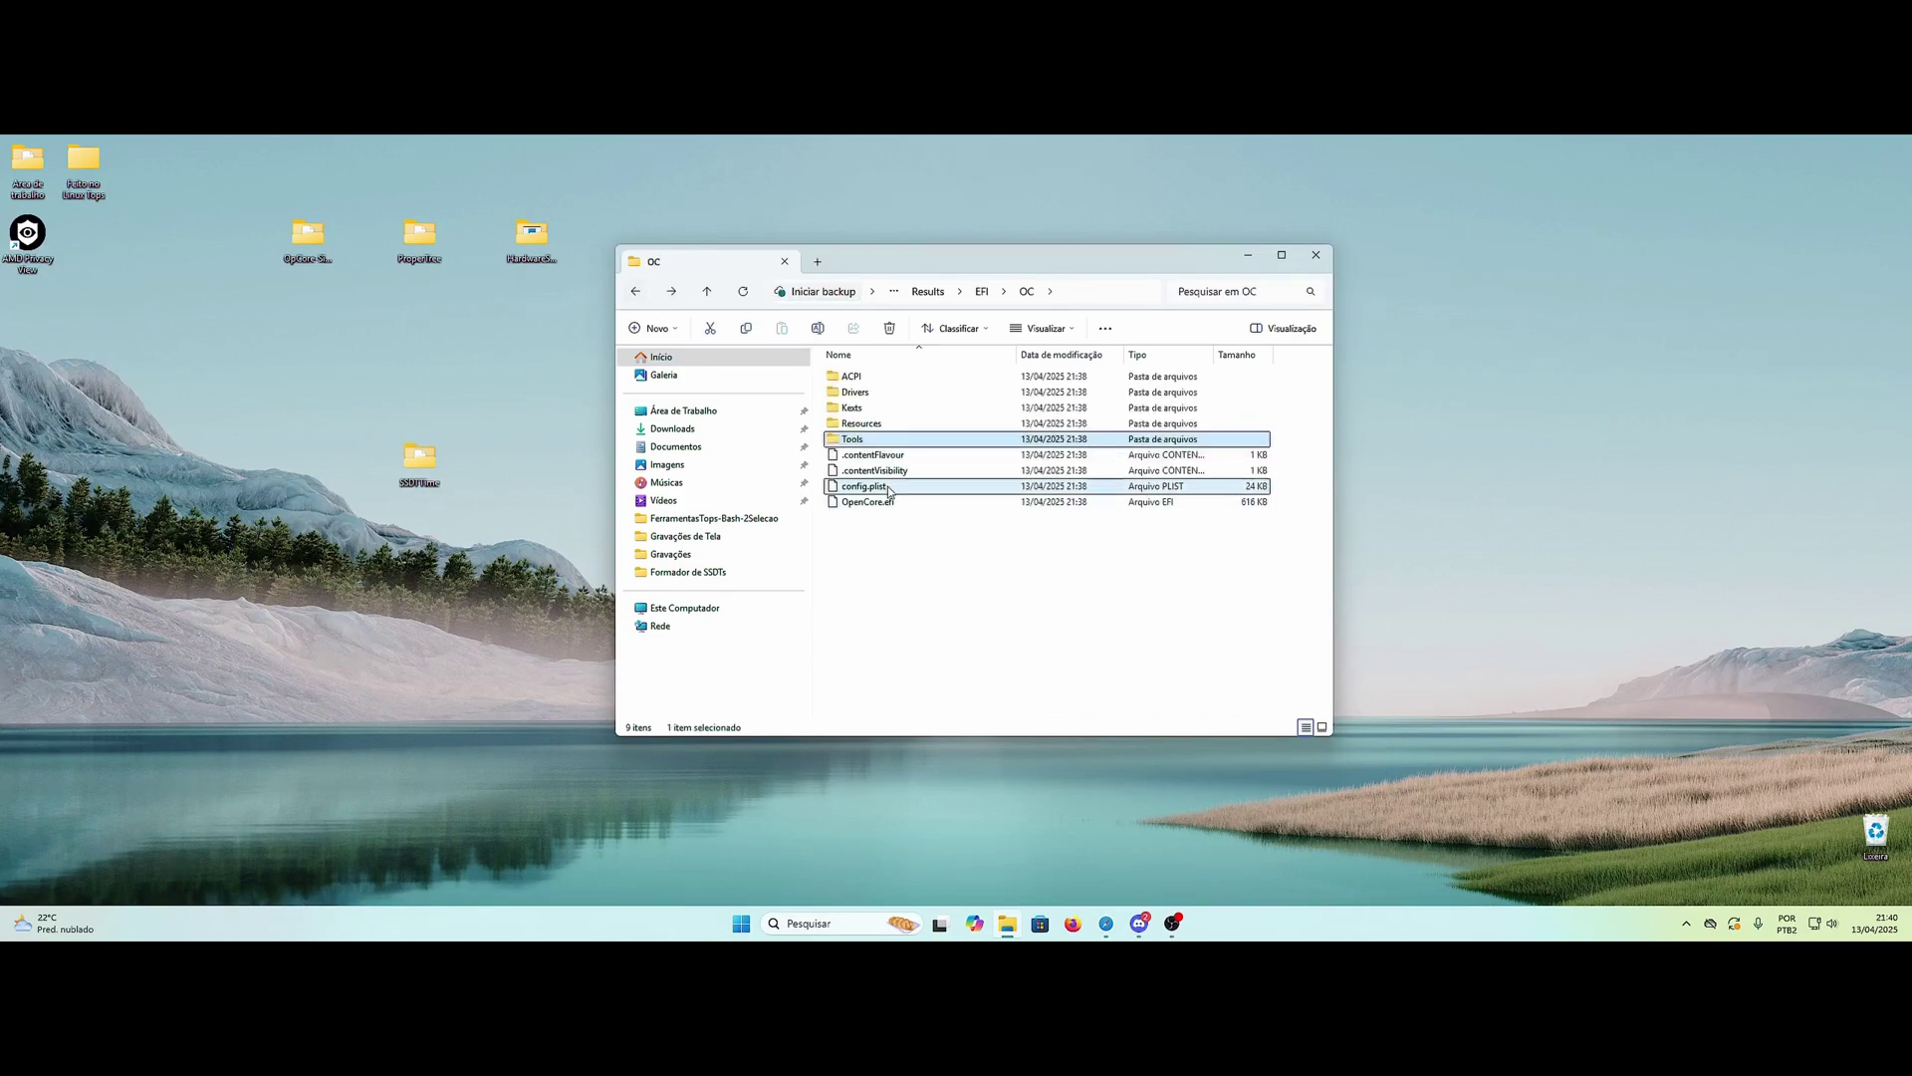
left_click_drag(996, 261, 1018, 263)
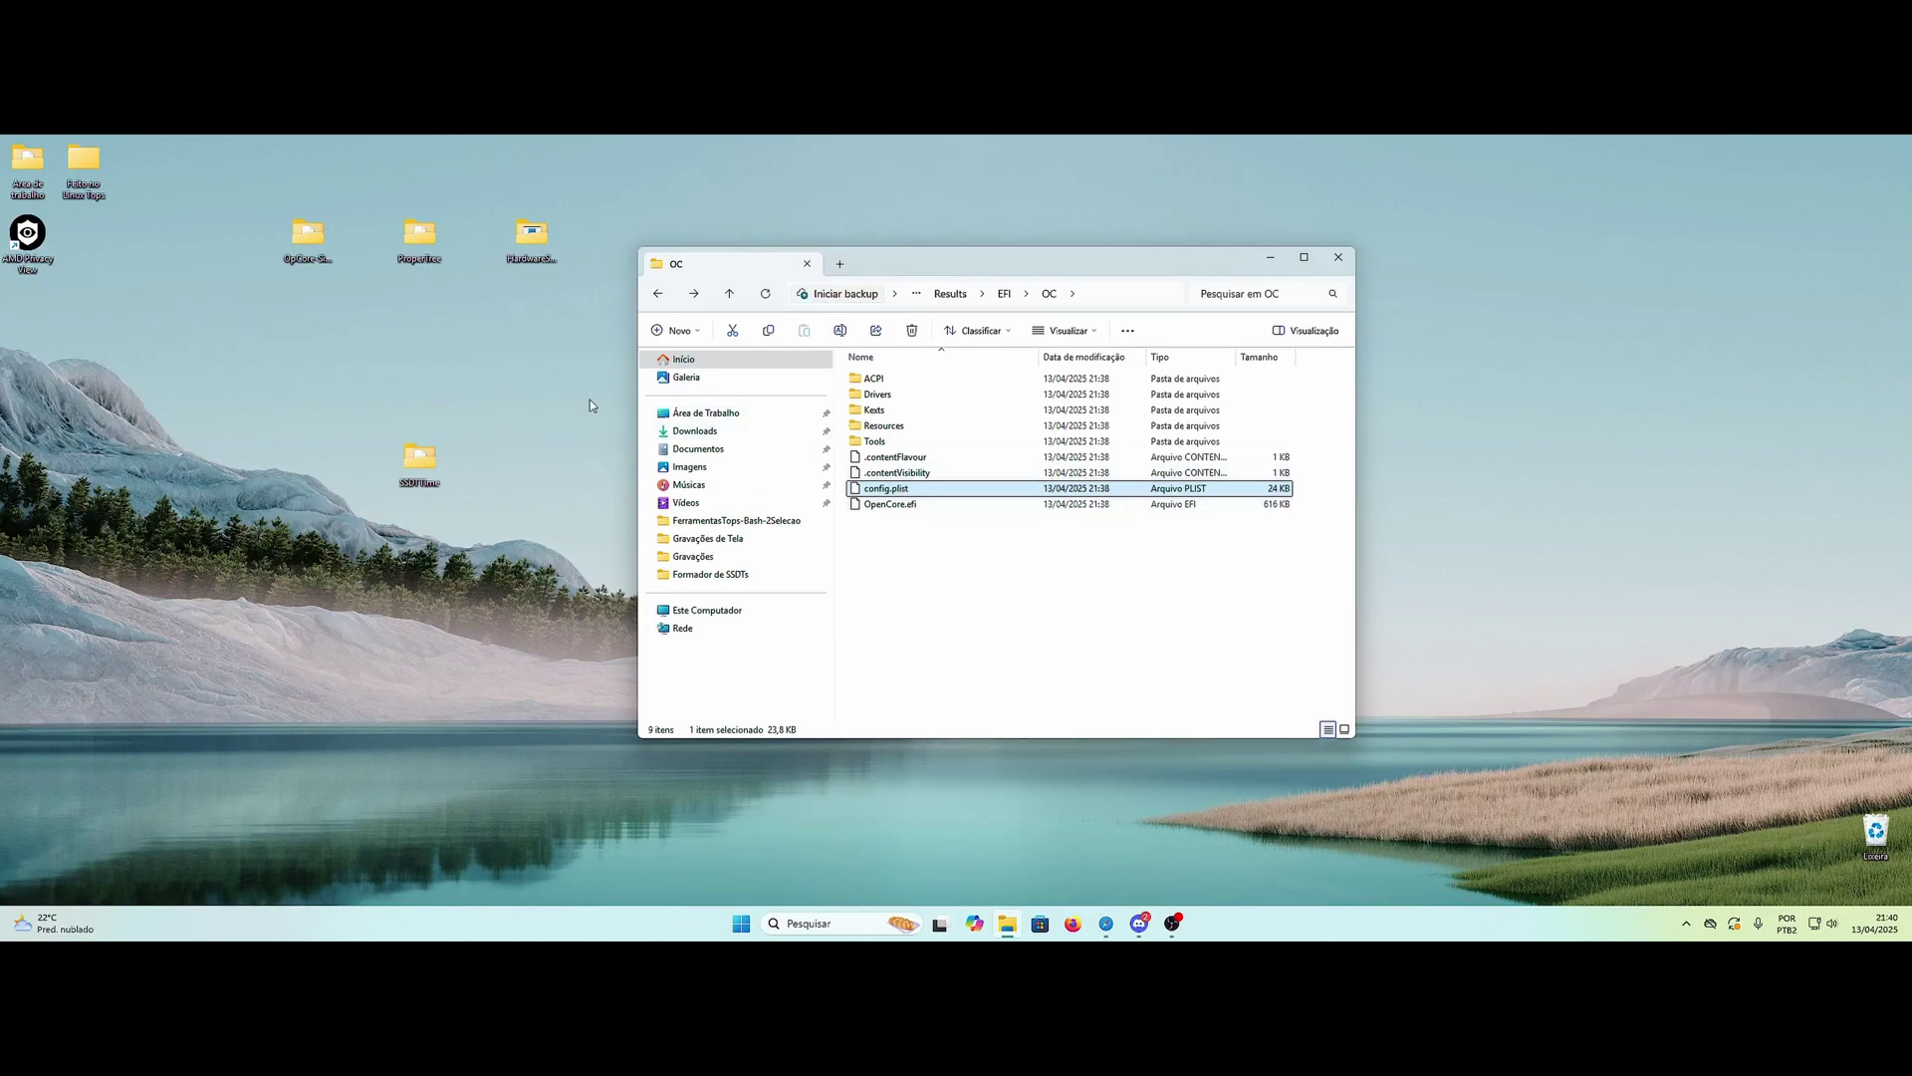
double_click(420, 249)
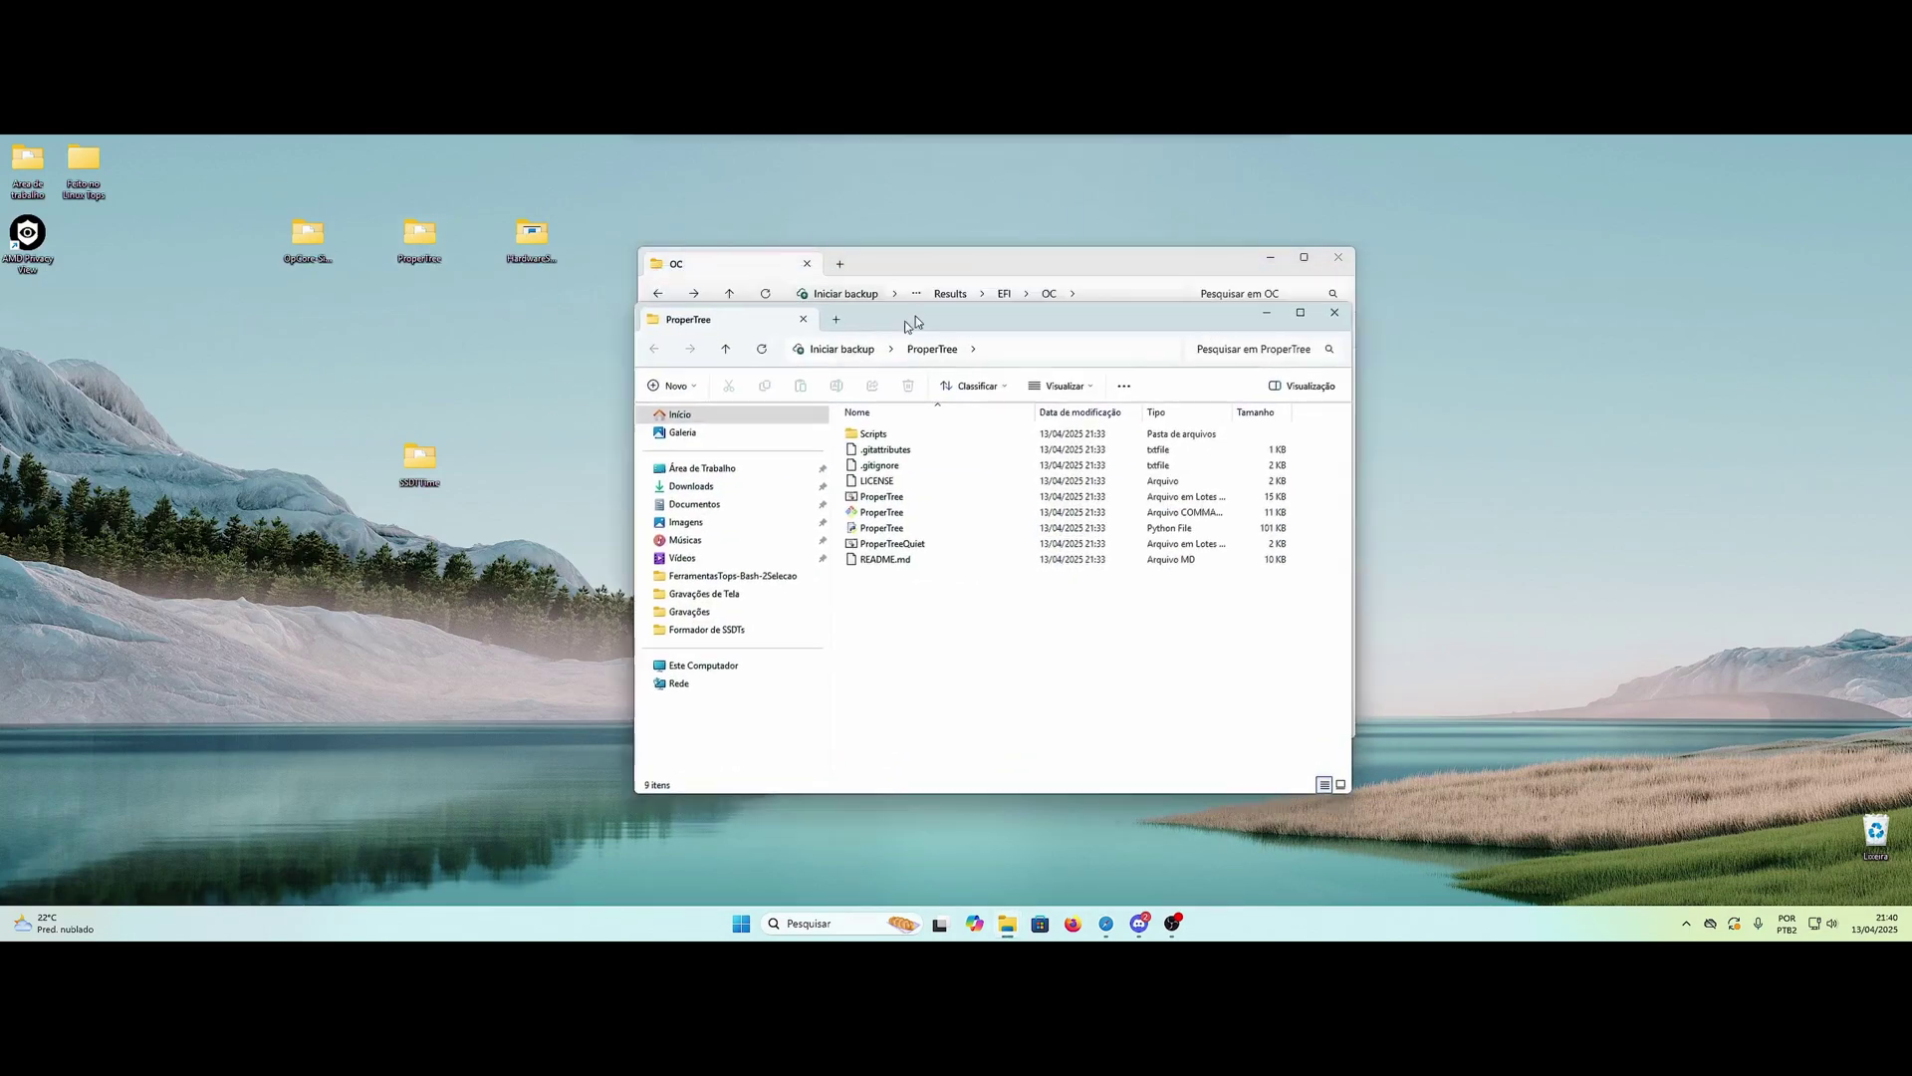
Step: Launch ProperTree.py from its folder and minimize the terminal window it opens
mouse_move(902, 274)
left_mouse_down()
mouse_move(382, 328)
mouse_move(466, 339)
left_mouse_up()
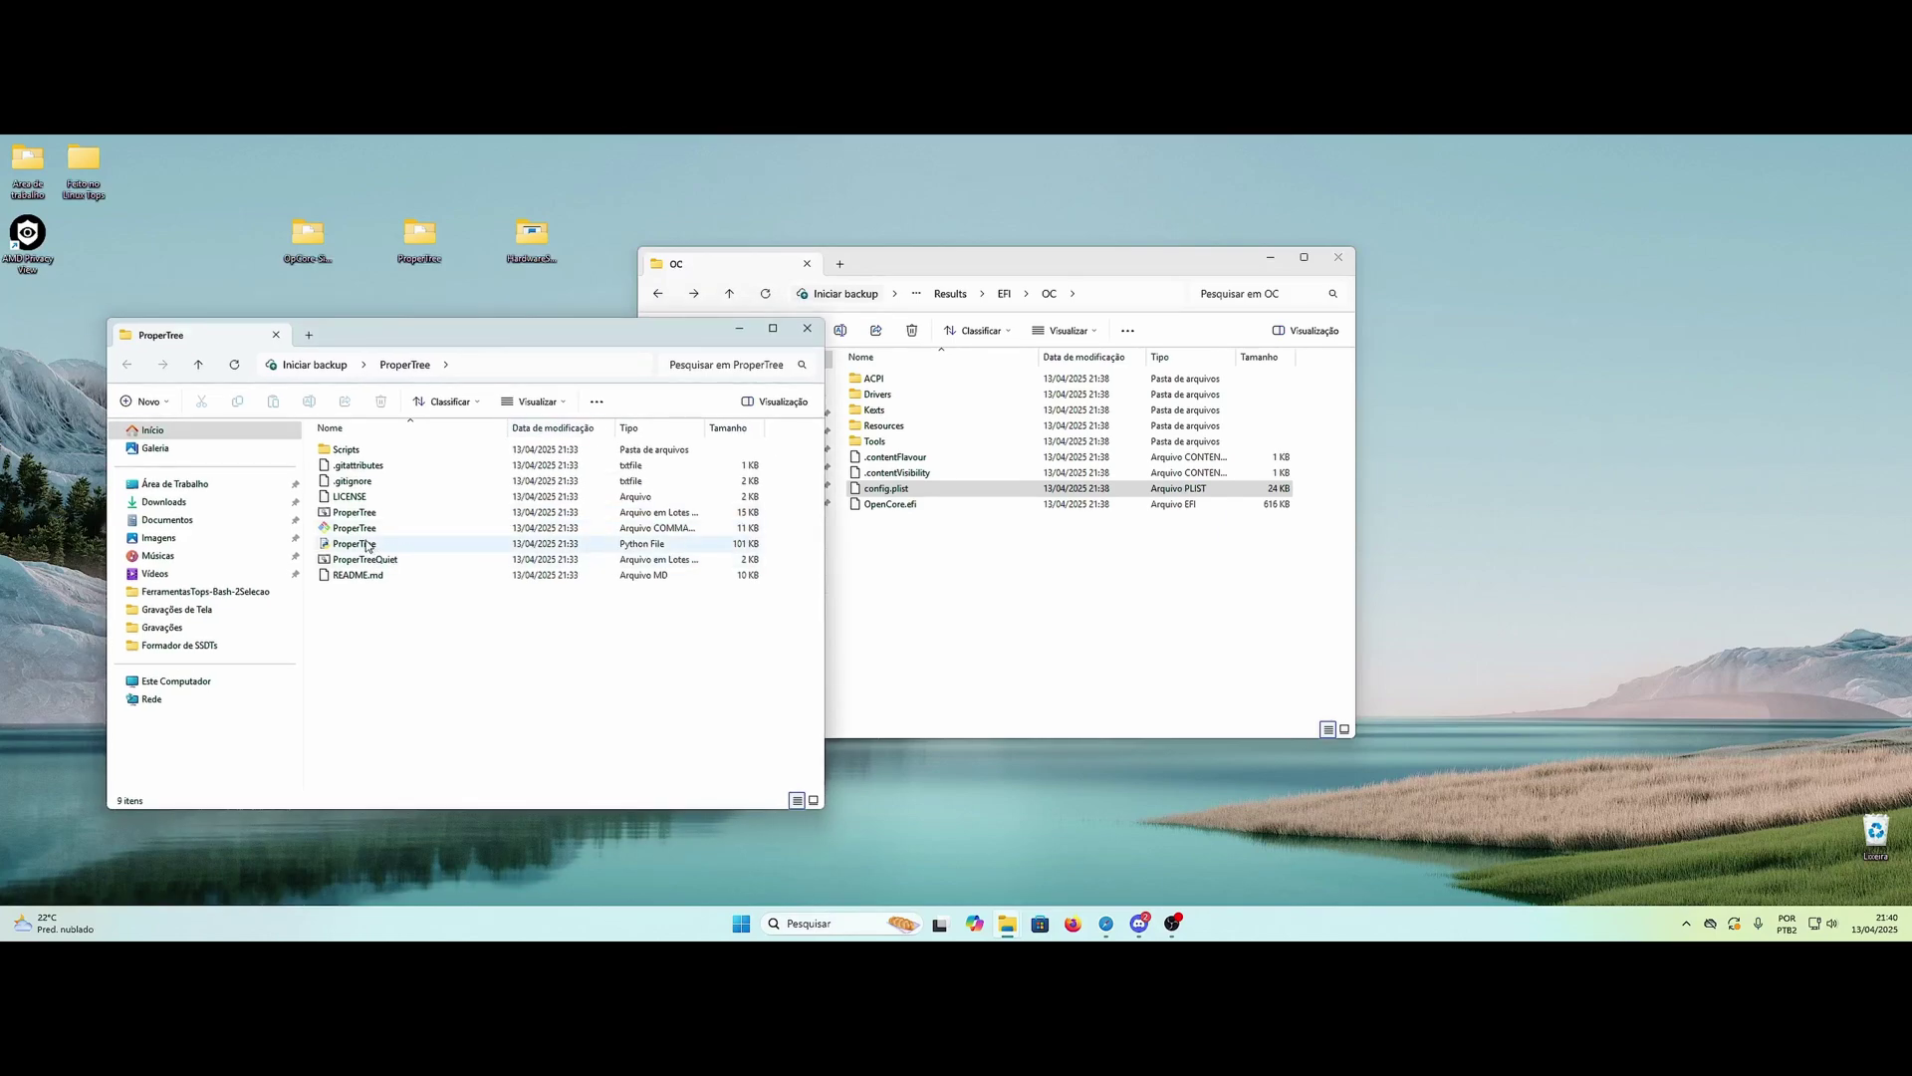
left_click_drag(424, 333, 407, 326)
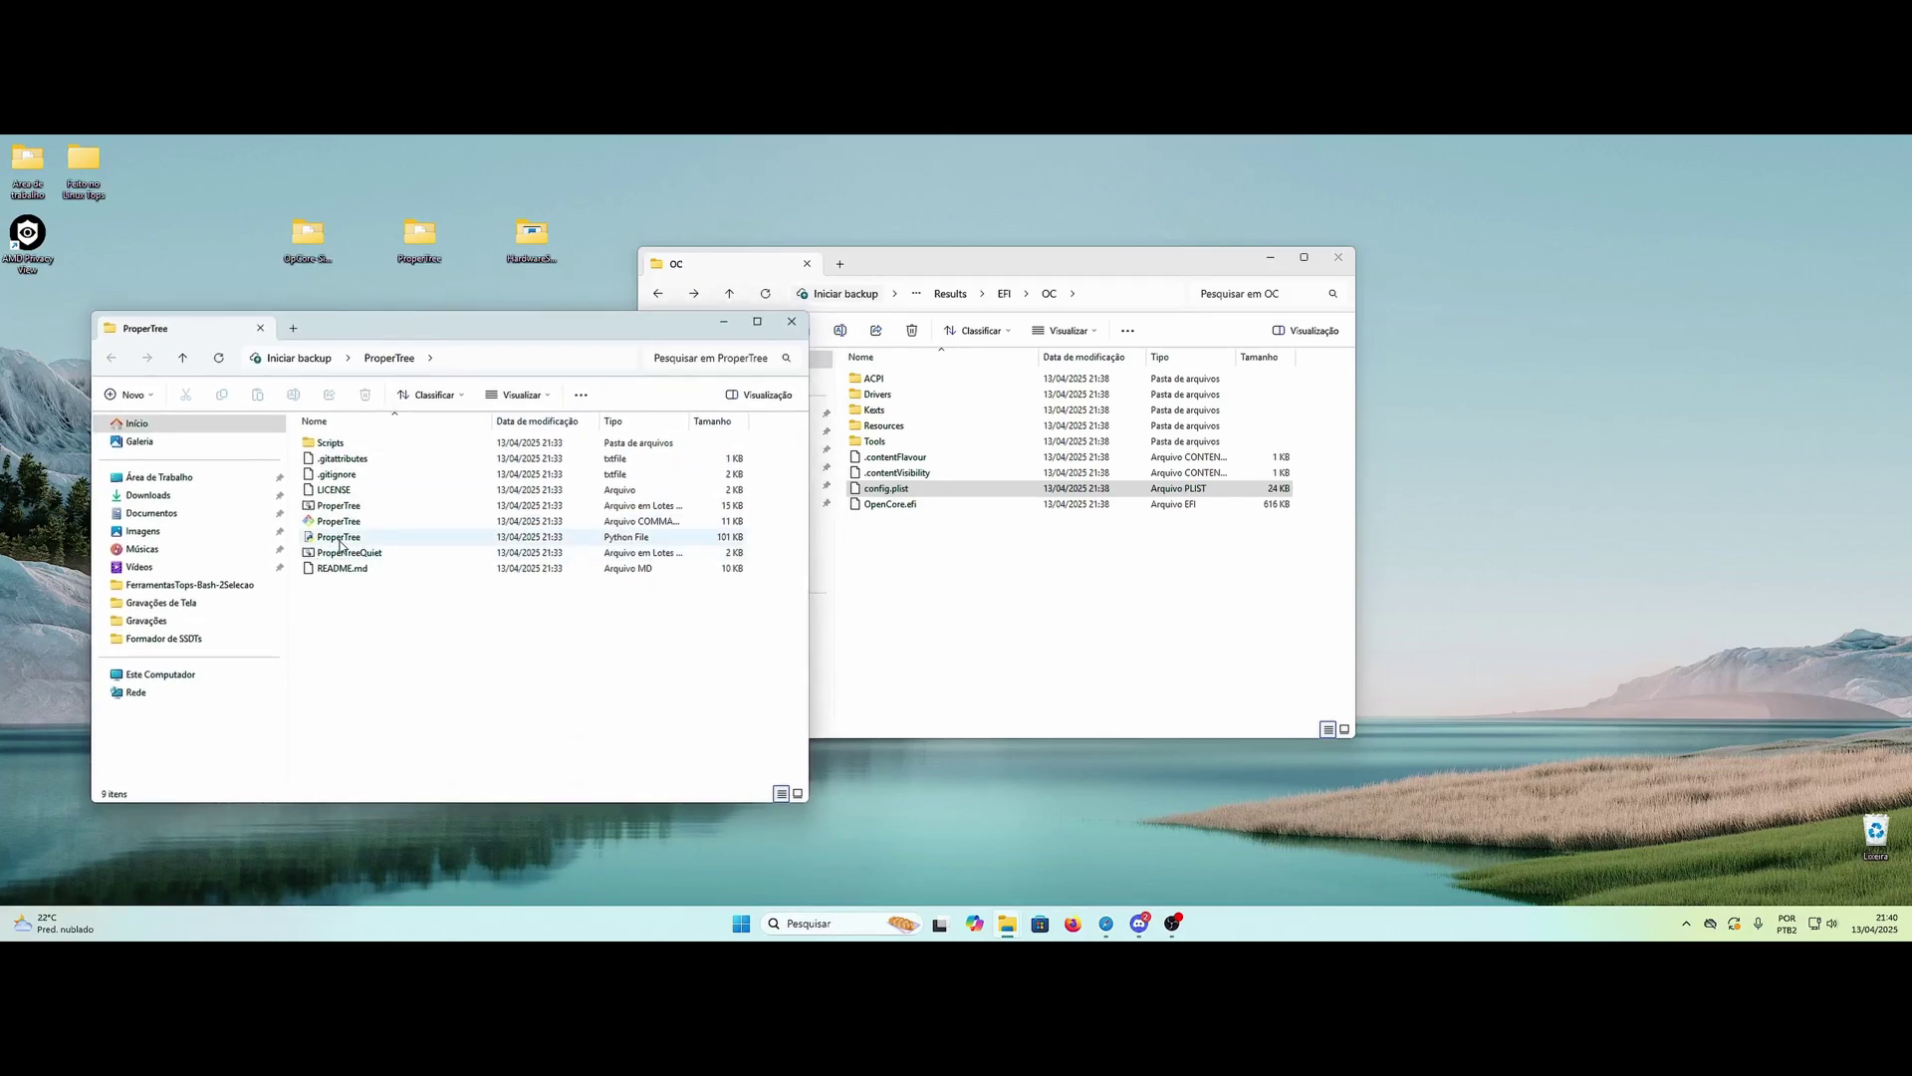
double_click(340, 538)
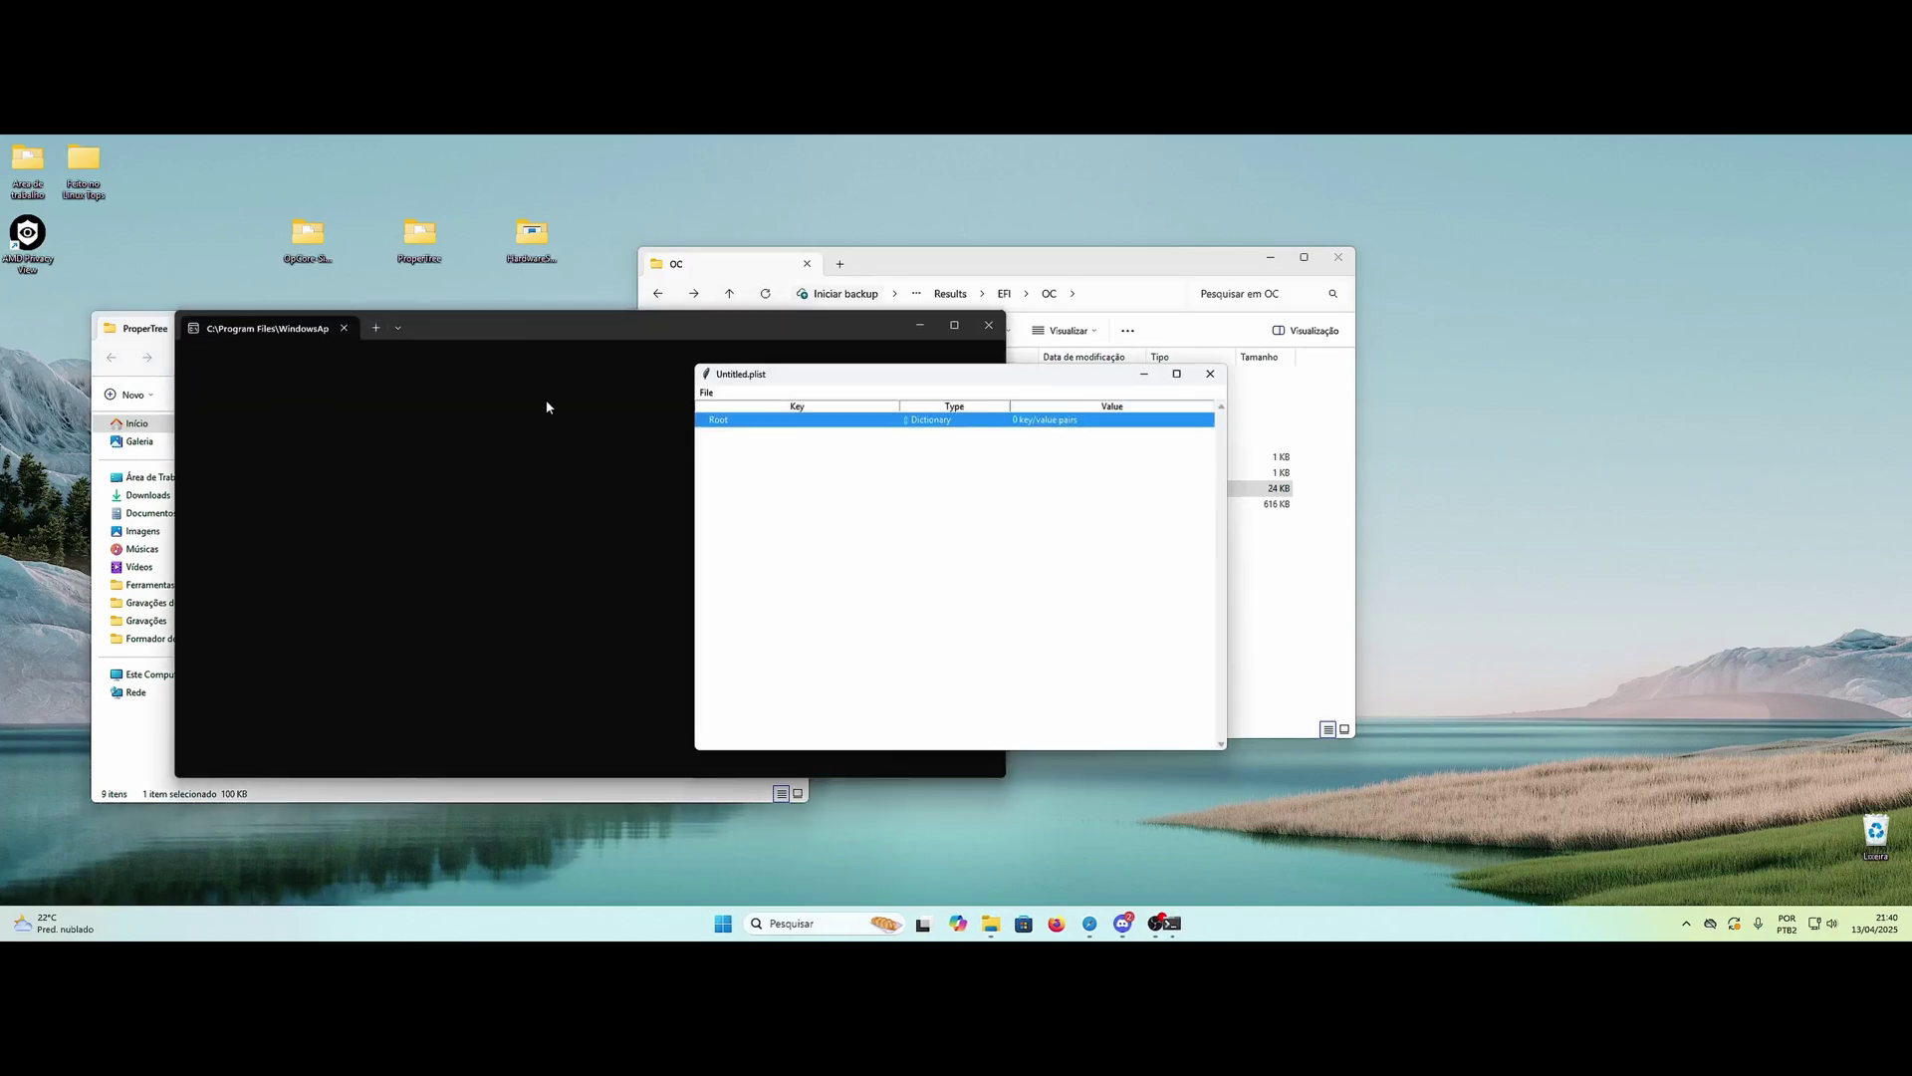
left_click_drag(567, 321, 521, 319)
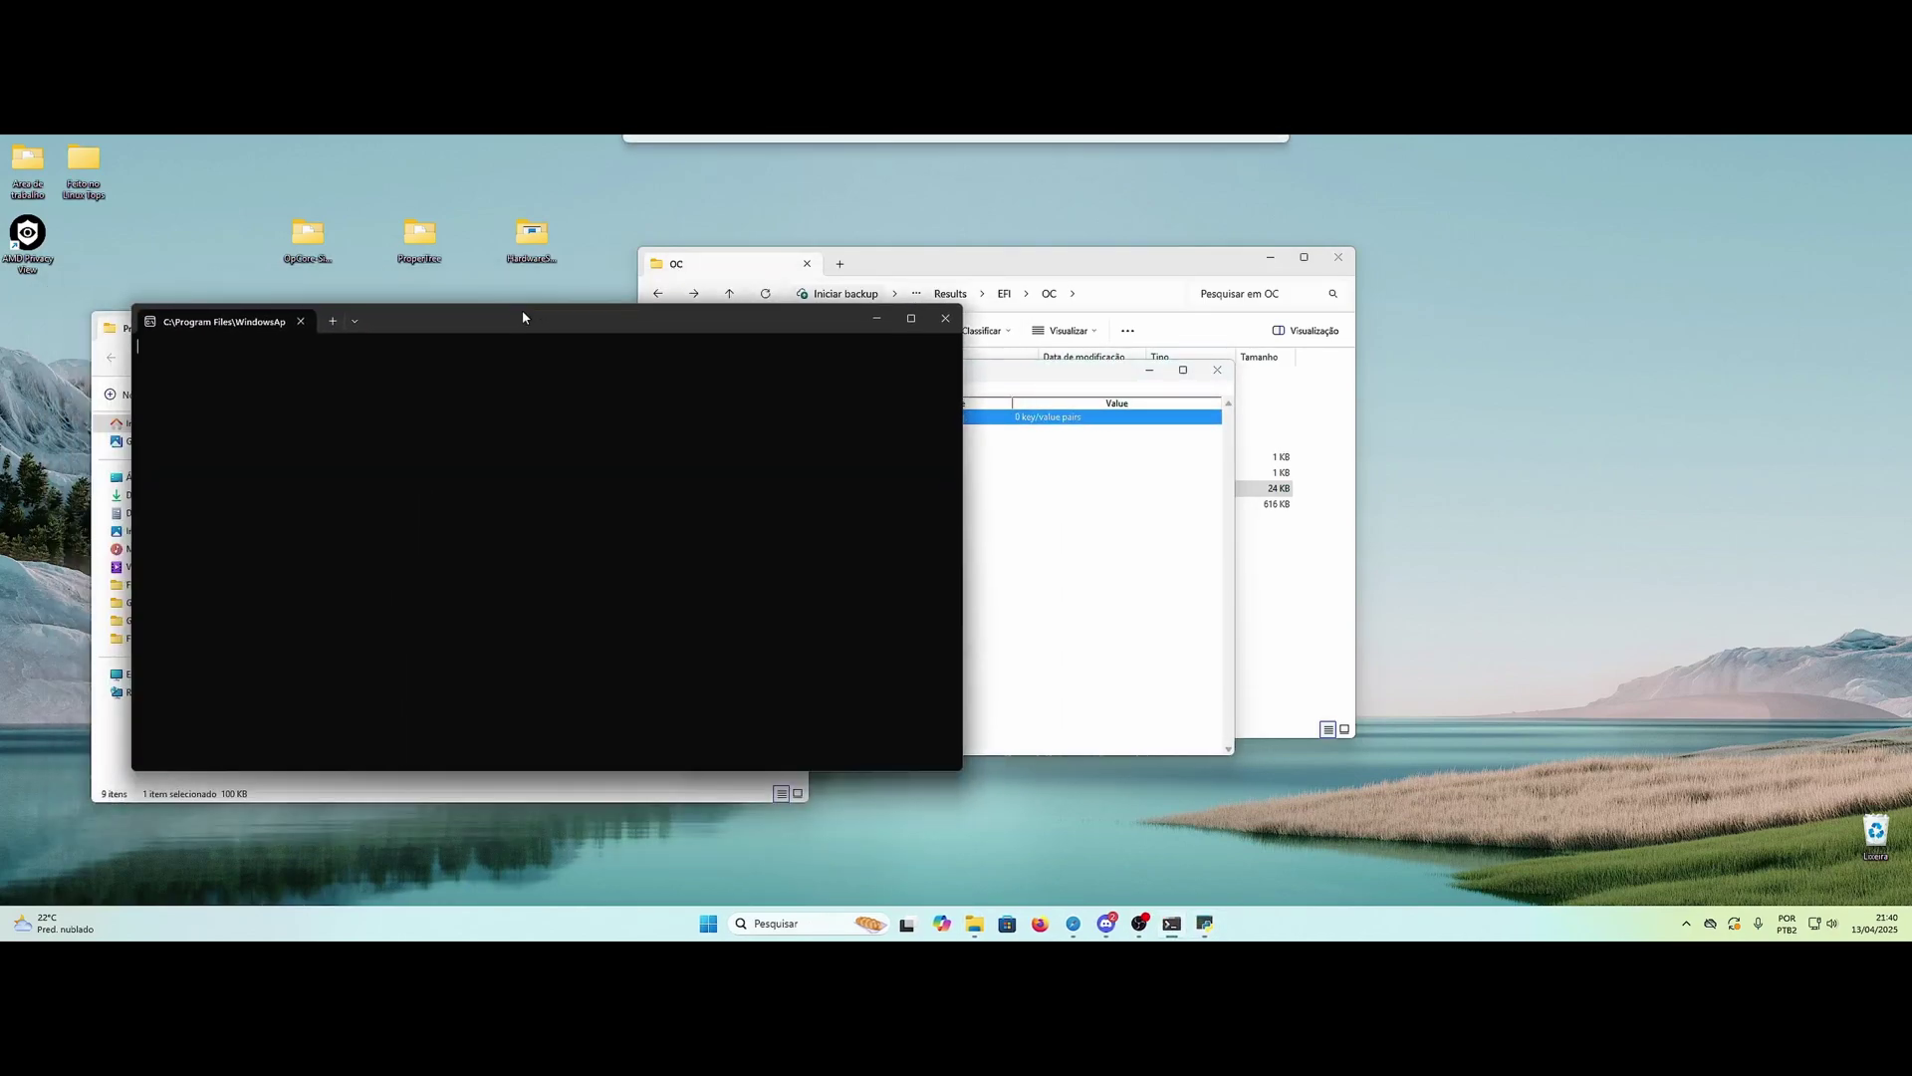
left_click(872, 324)
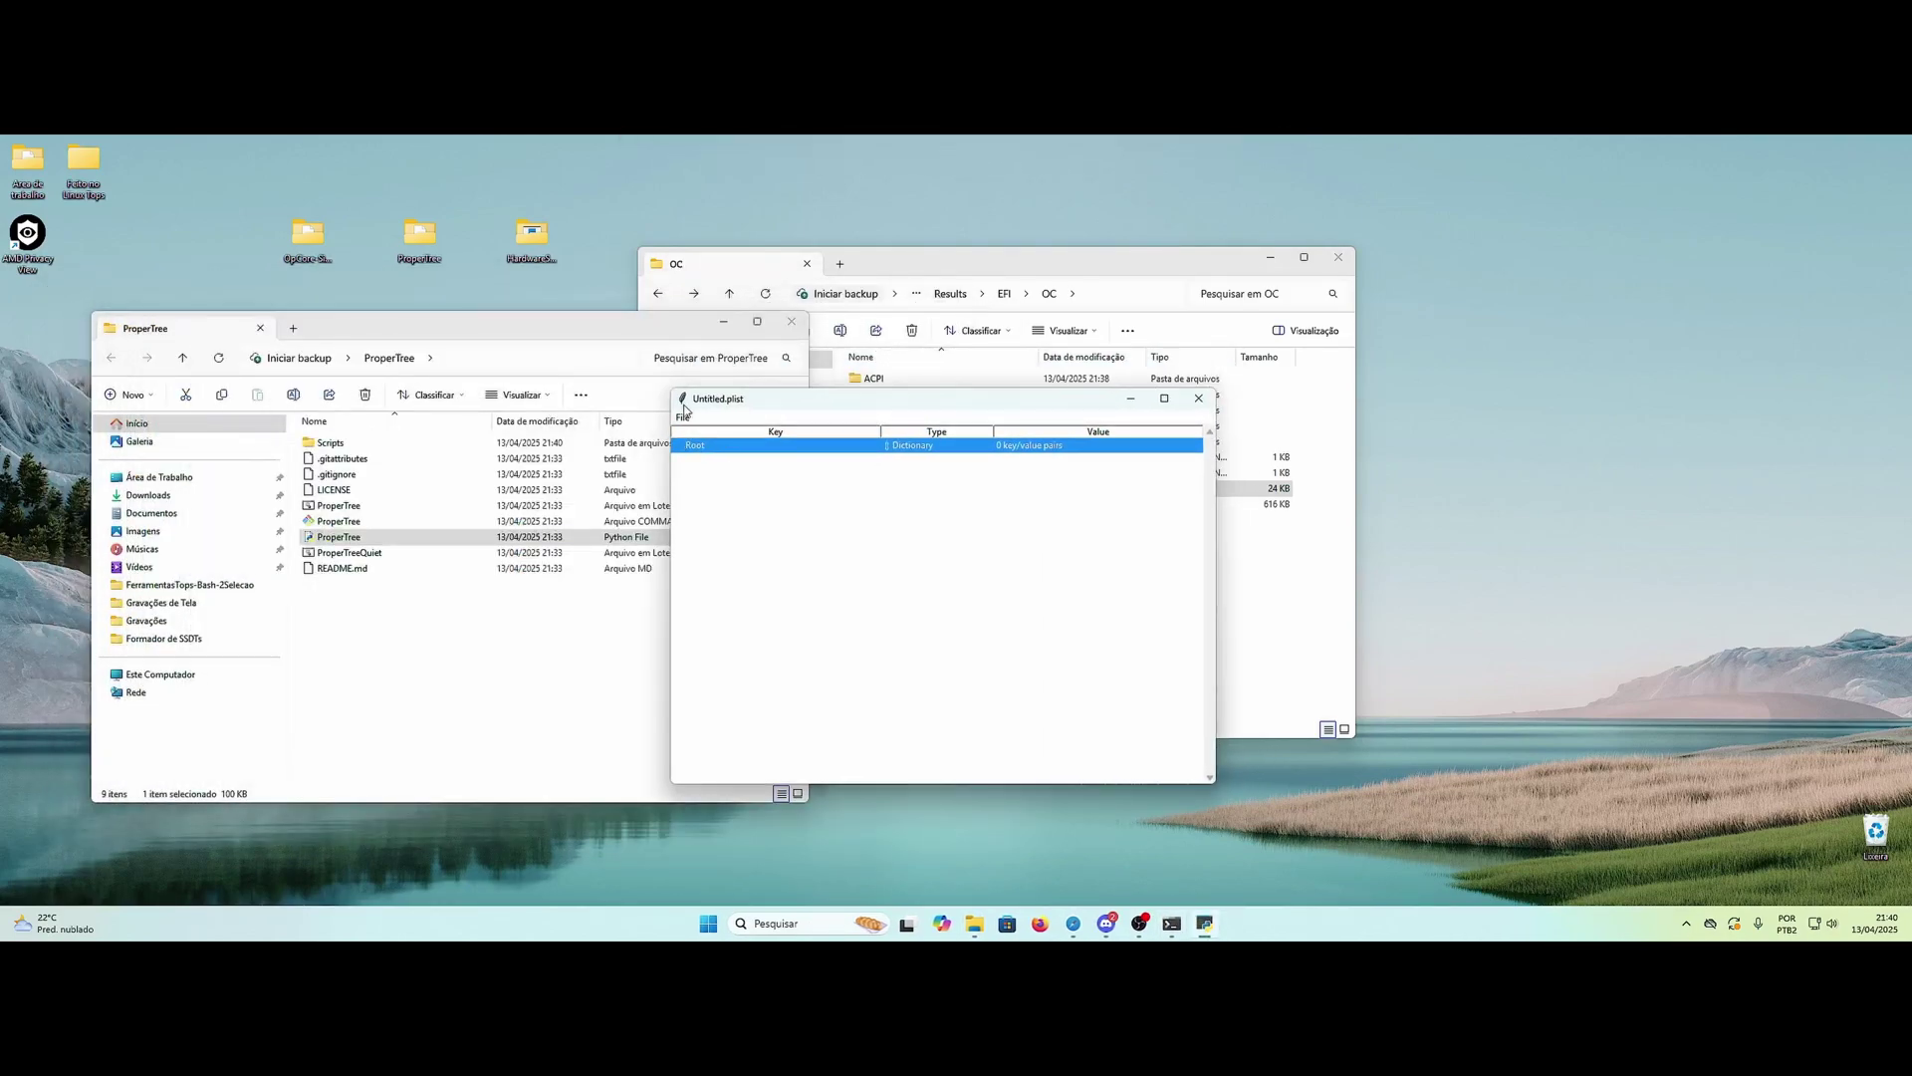
left_click(684, 418)
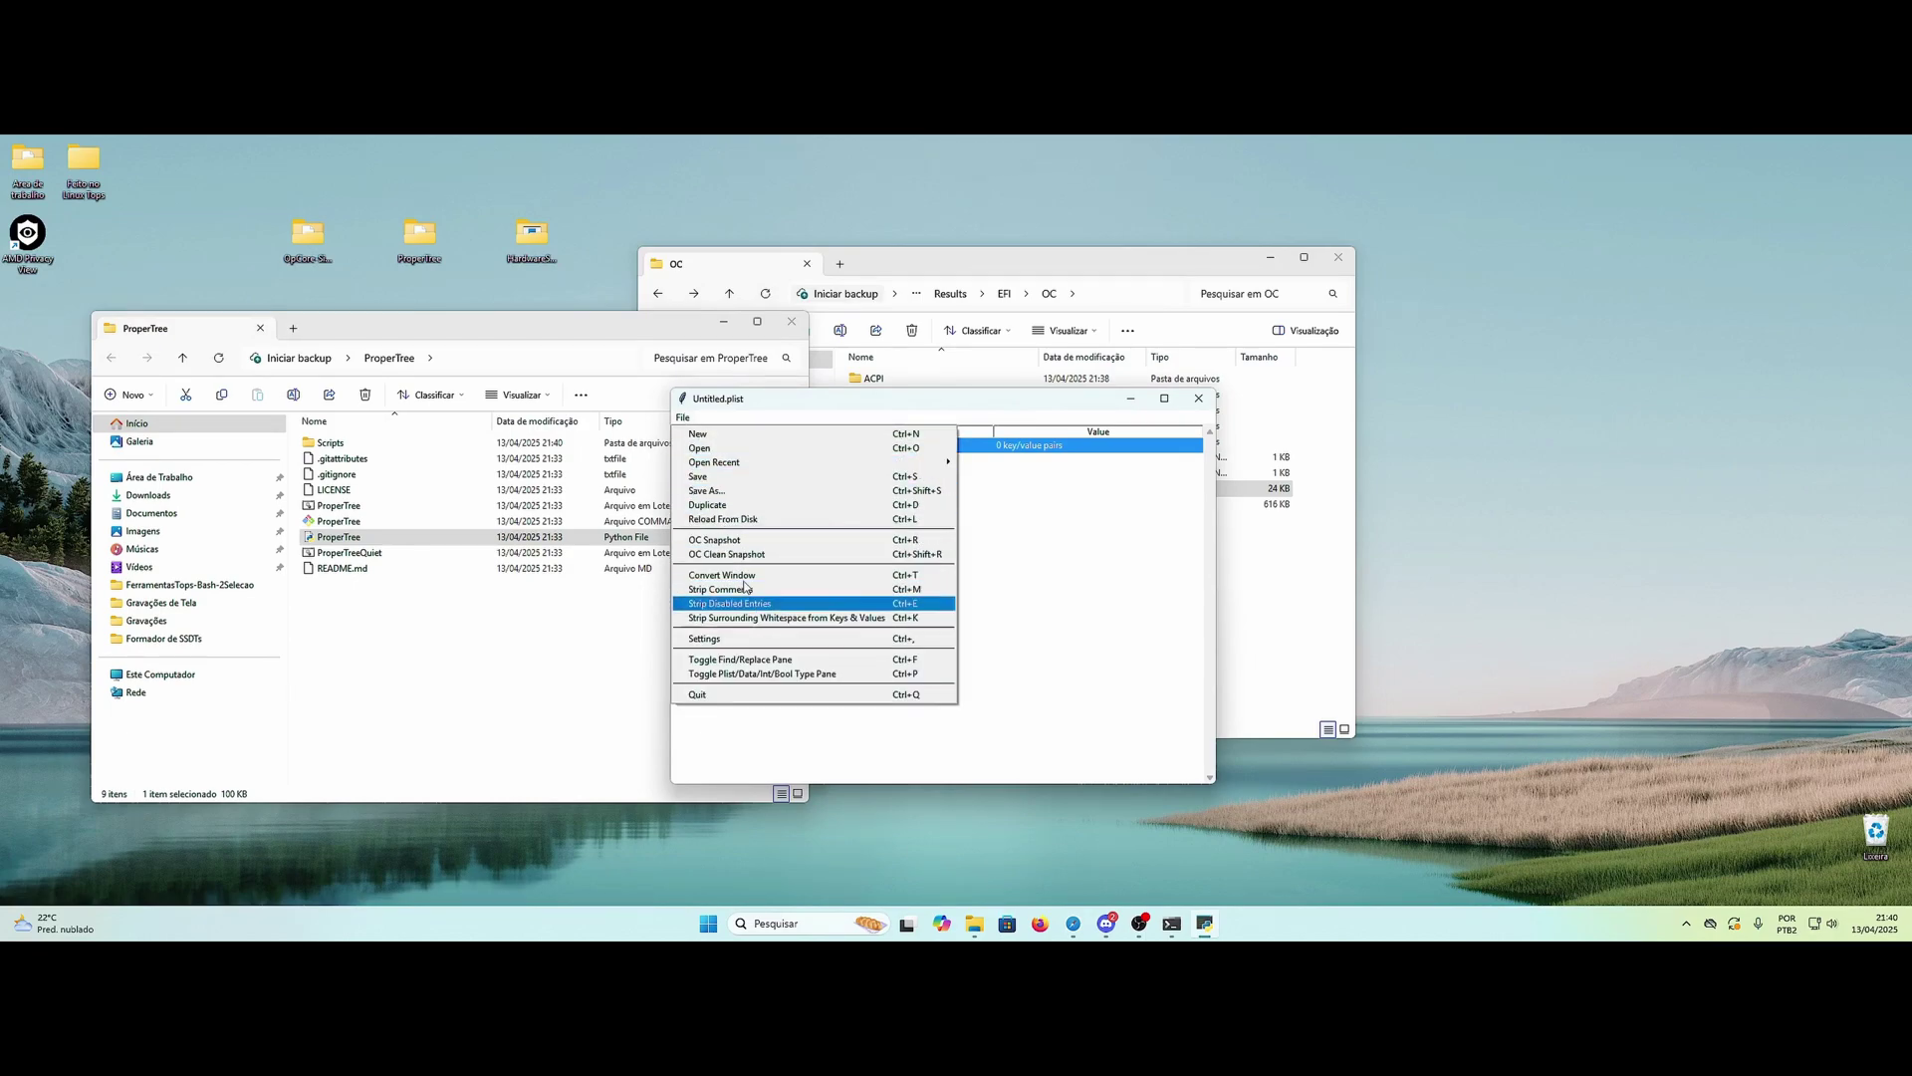
Step: Start opening a plist from the desktop, briefly browsing HardwareSniffer's Result folder
left_click(699, 449)
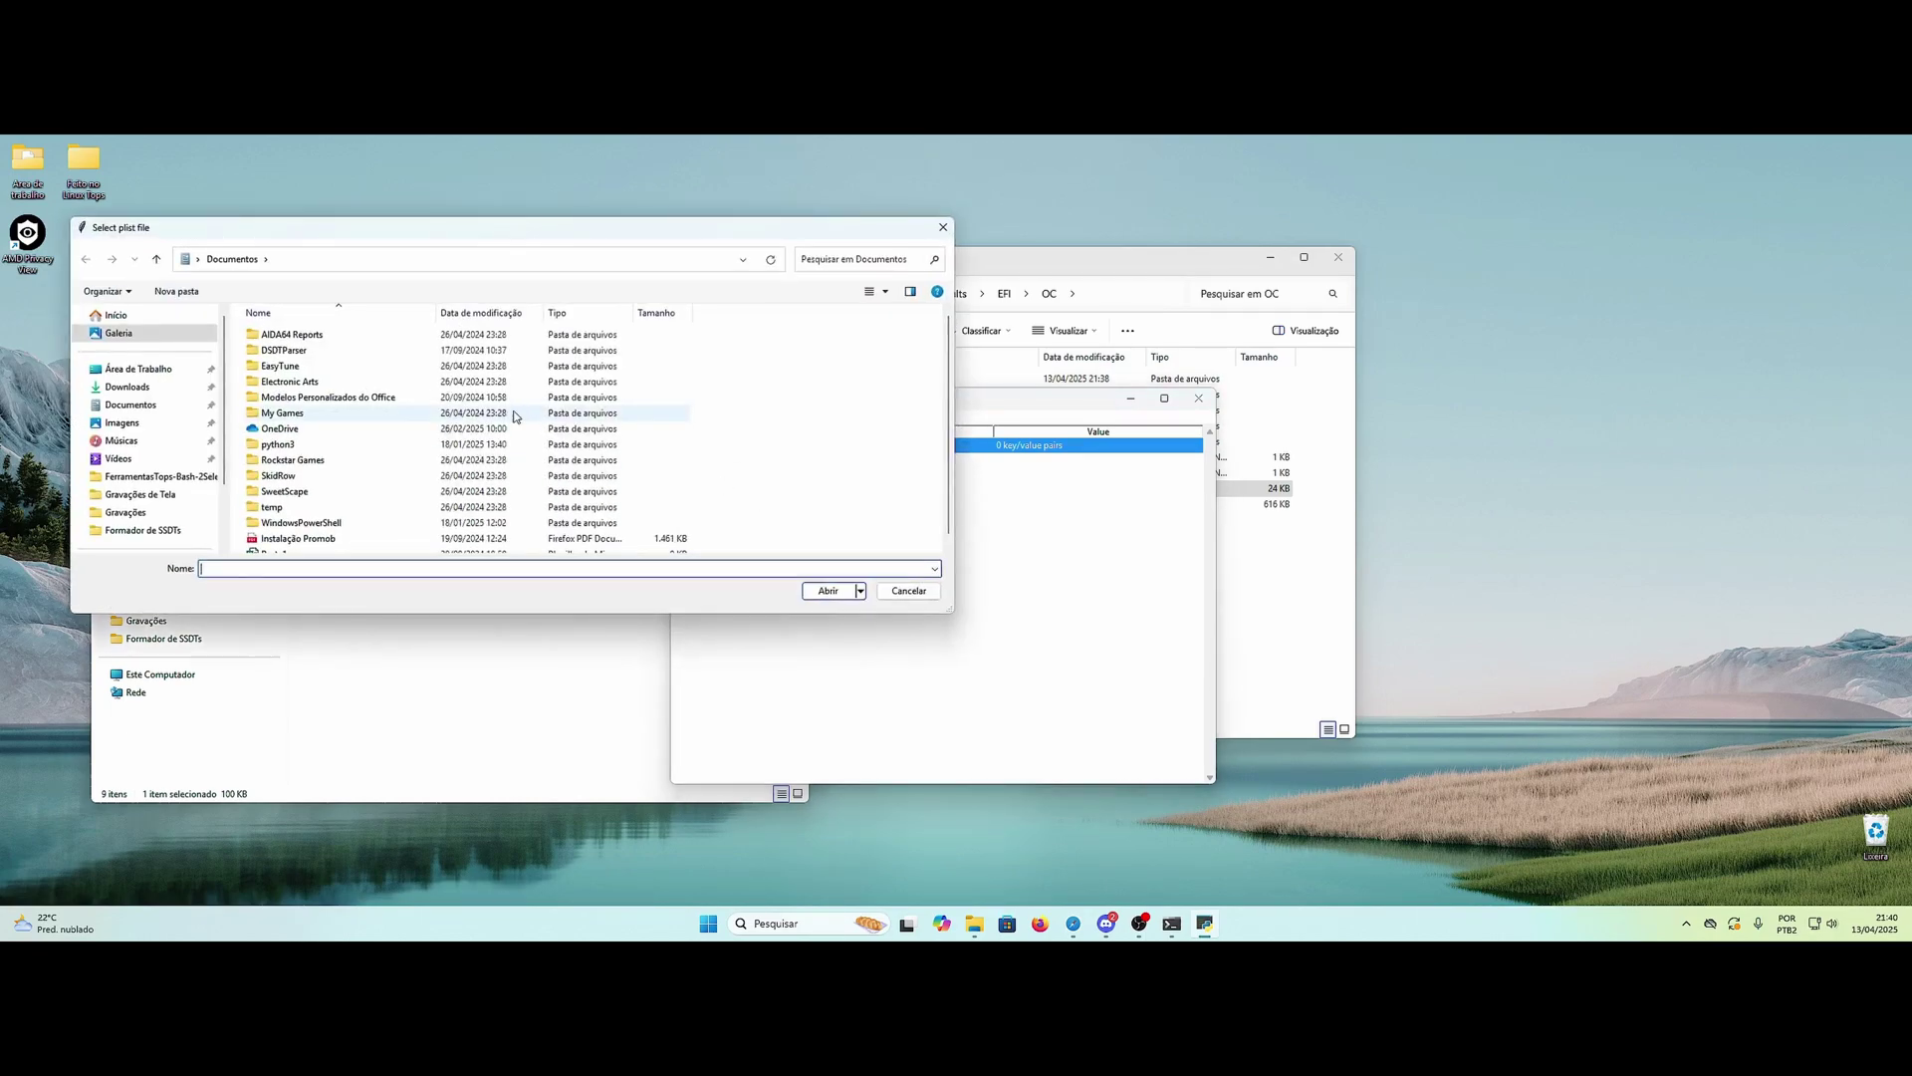
left_click(138, 369)
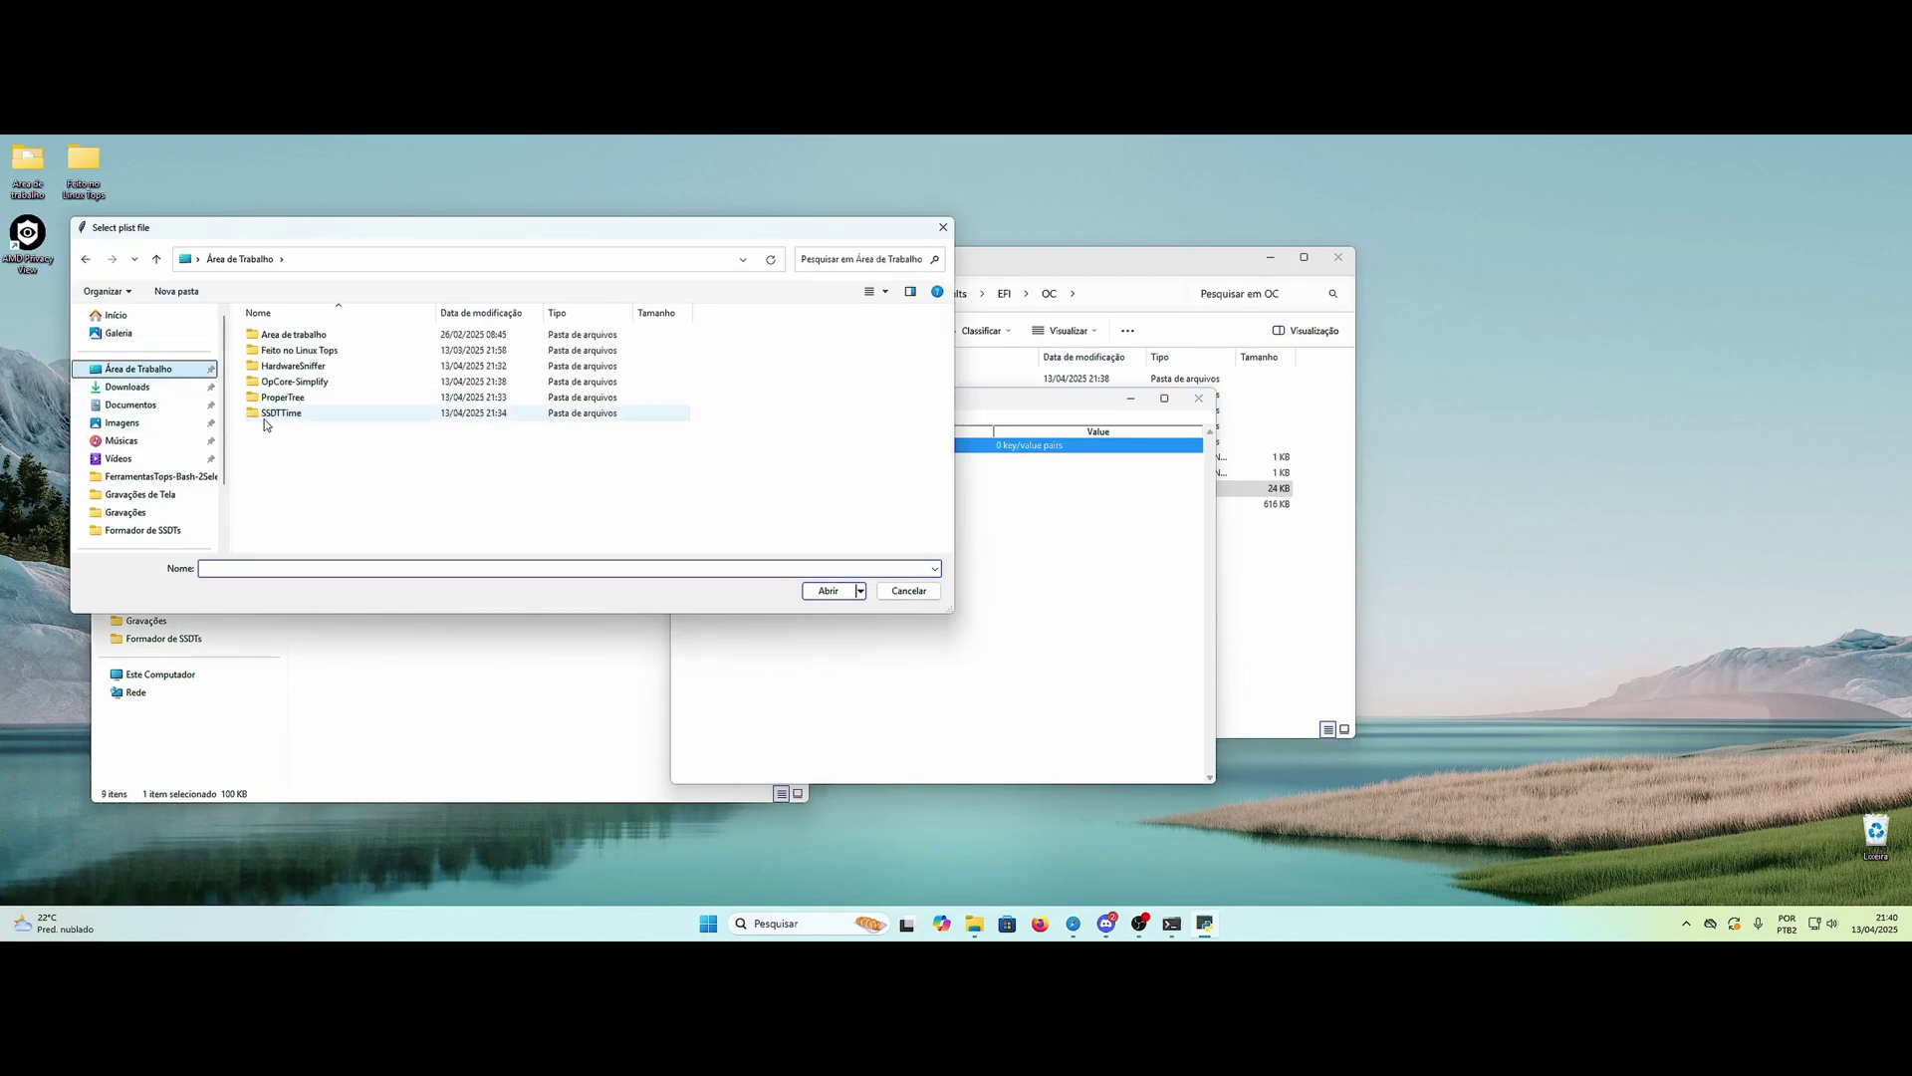
double_click(312, 367)
left_click(287, 337)
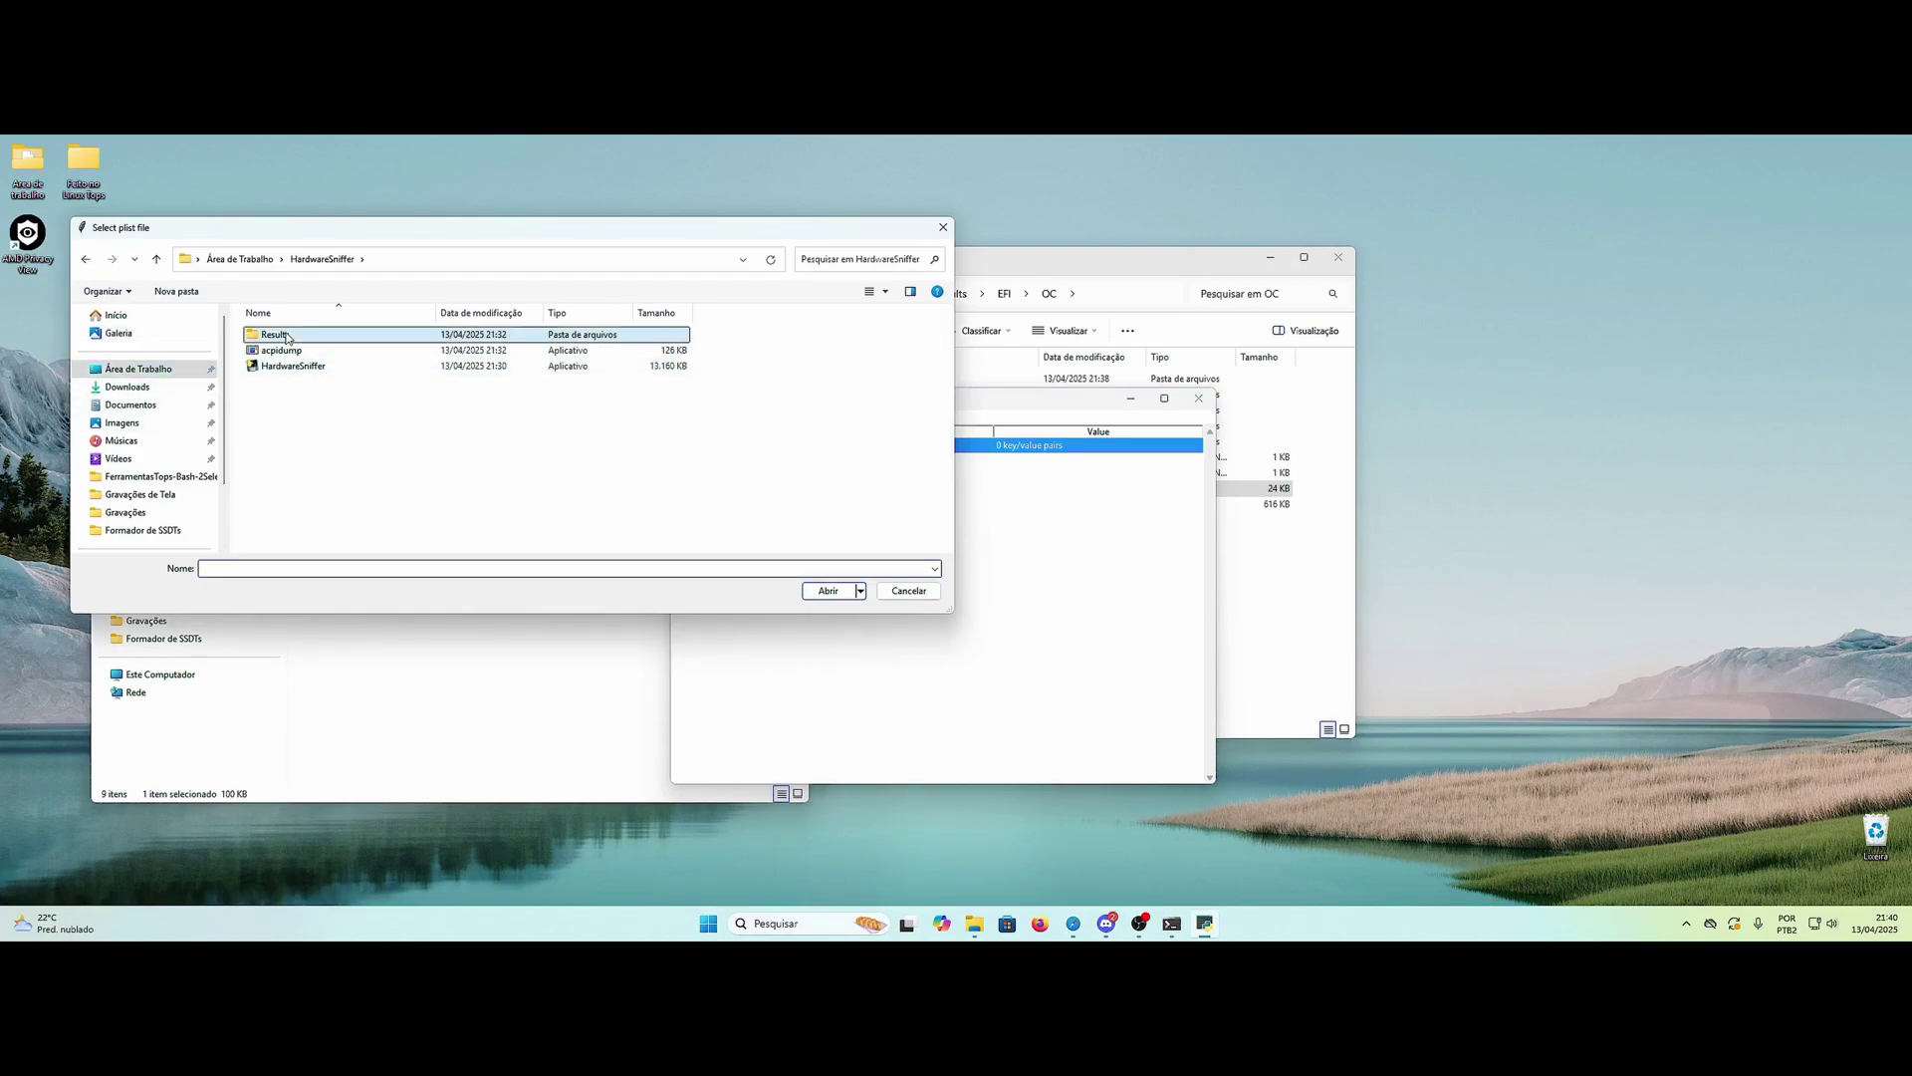
left_click(85, 259)
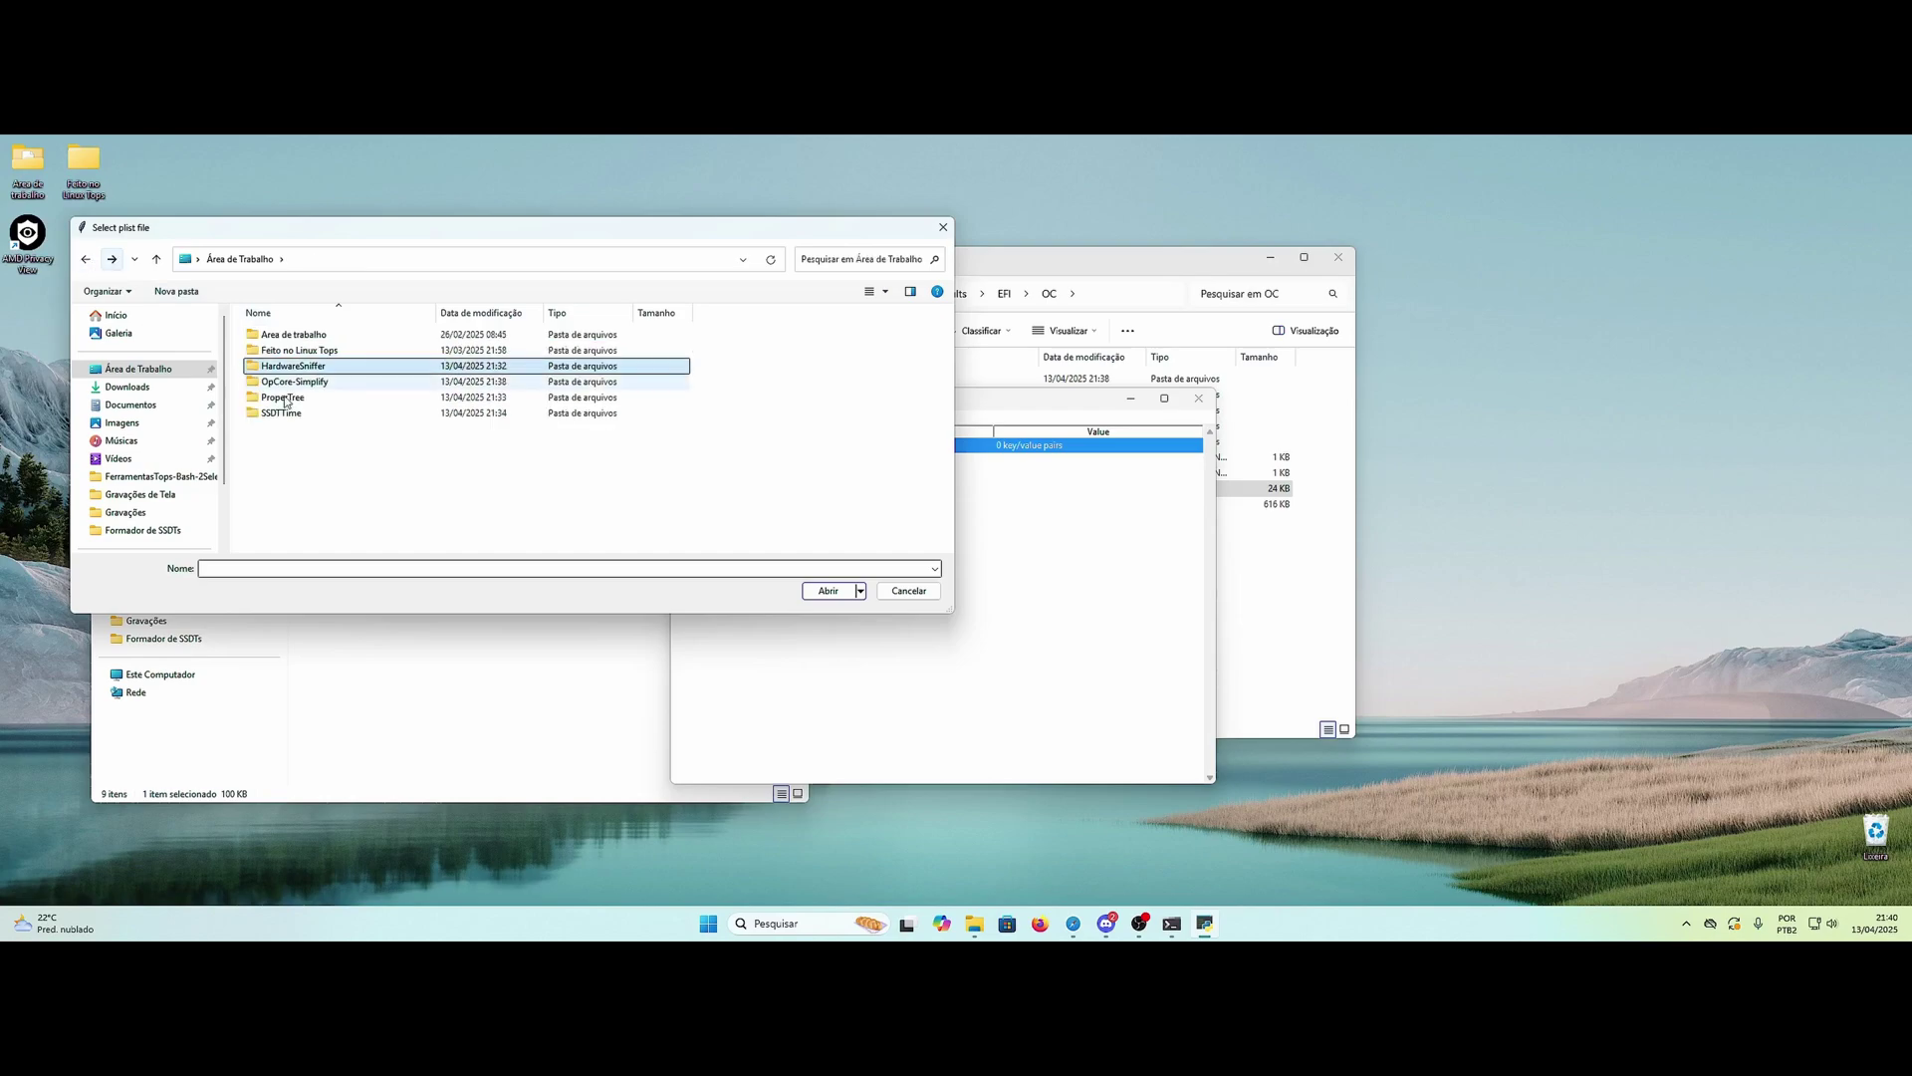
Step: Browse OpCore-Simplify > Results > EFI > OC and load config.plist
double_click(312, 388)
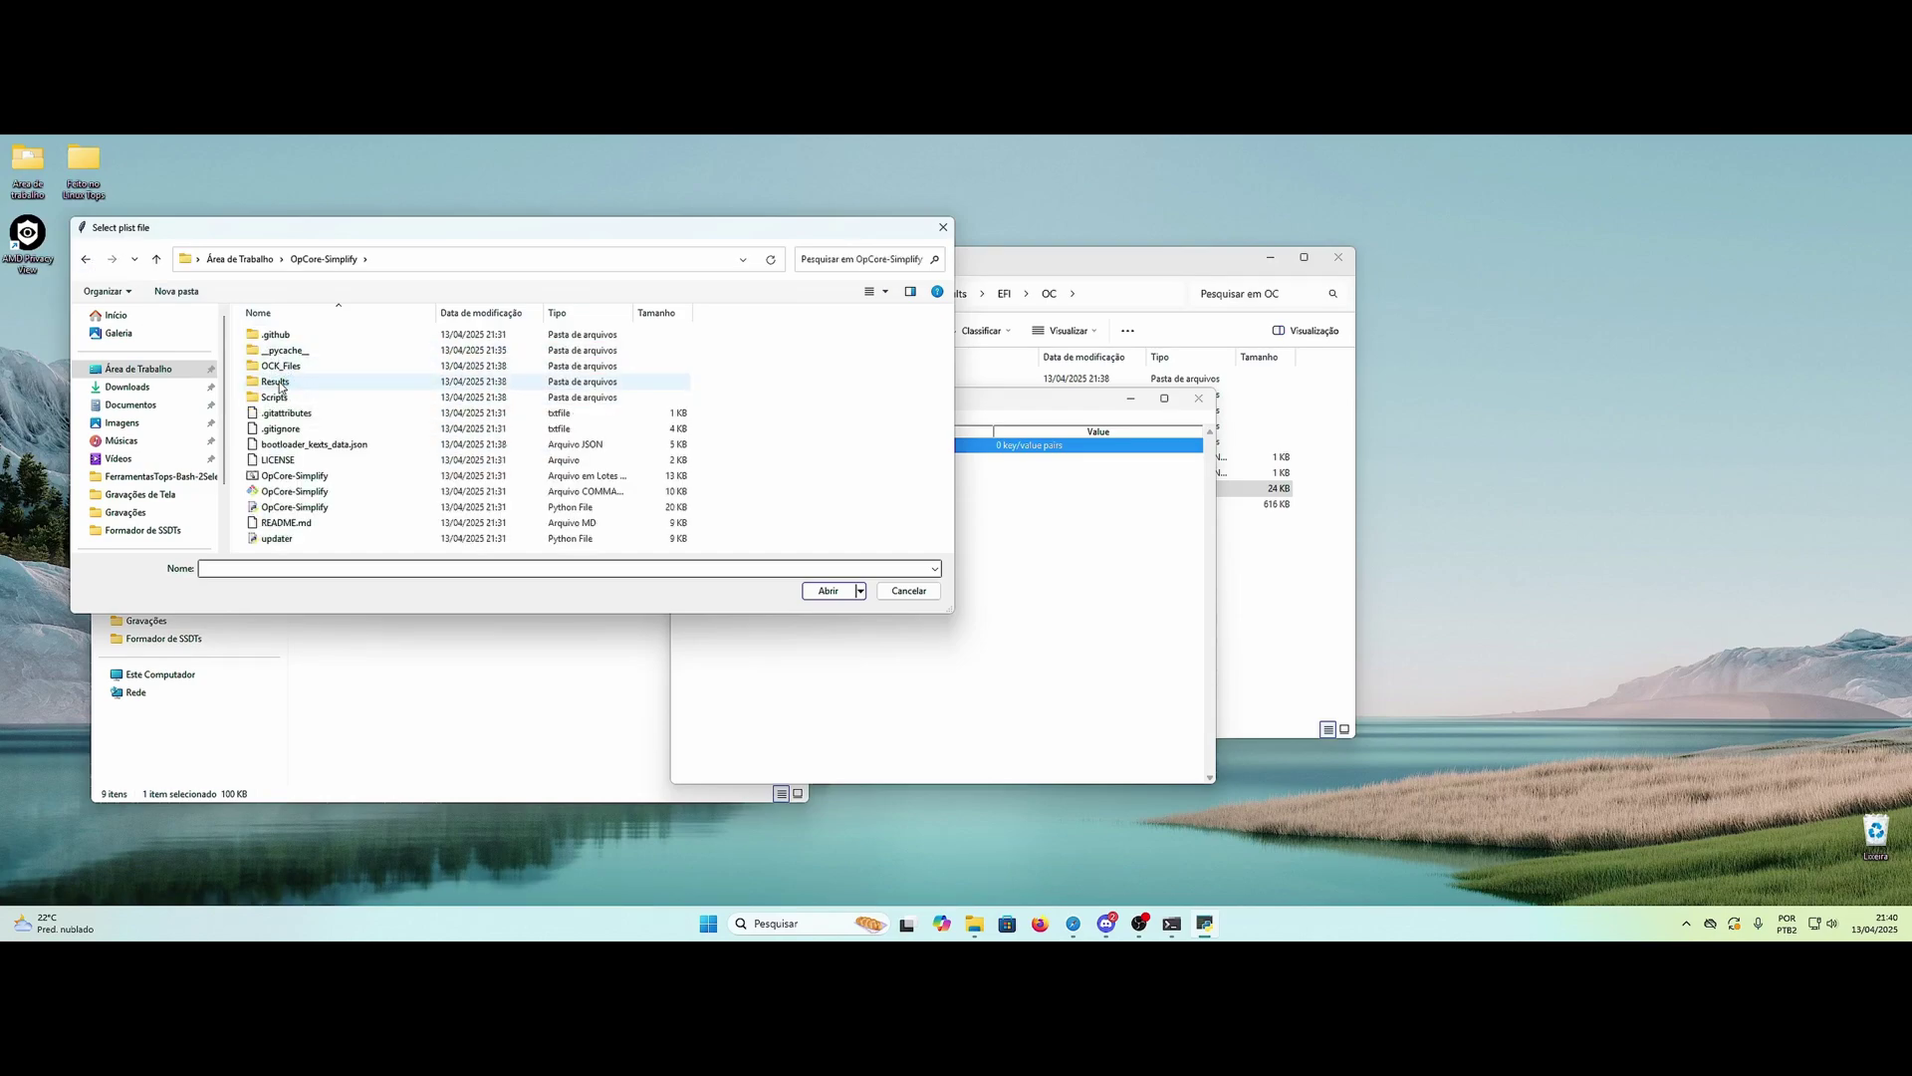
double_click(285, 371)
double_click(265, 335)
double_click(271, 350)
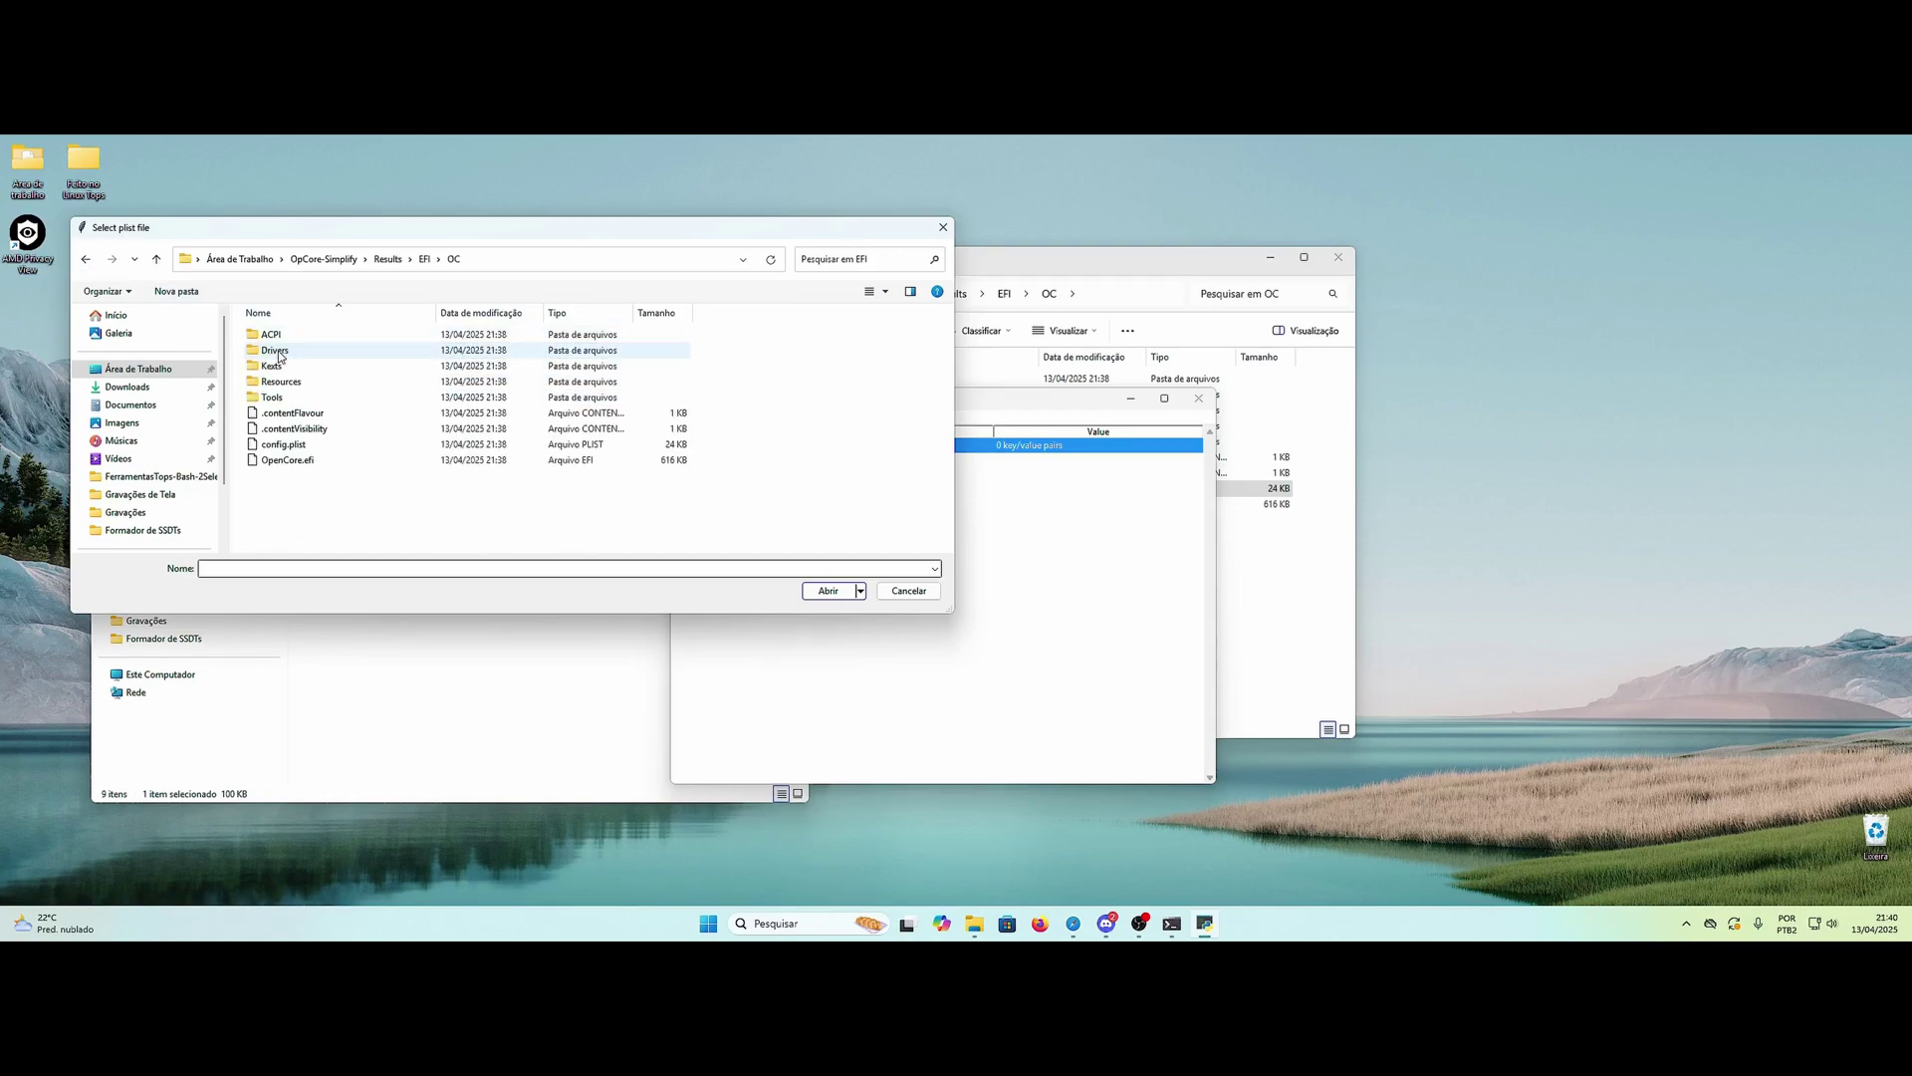
left_click(302, 445)
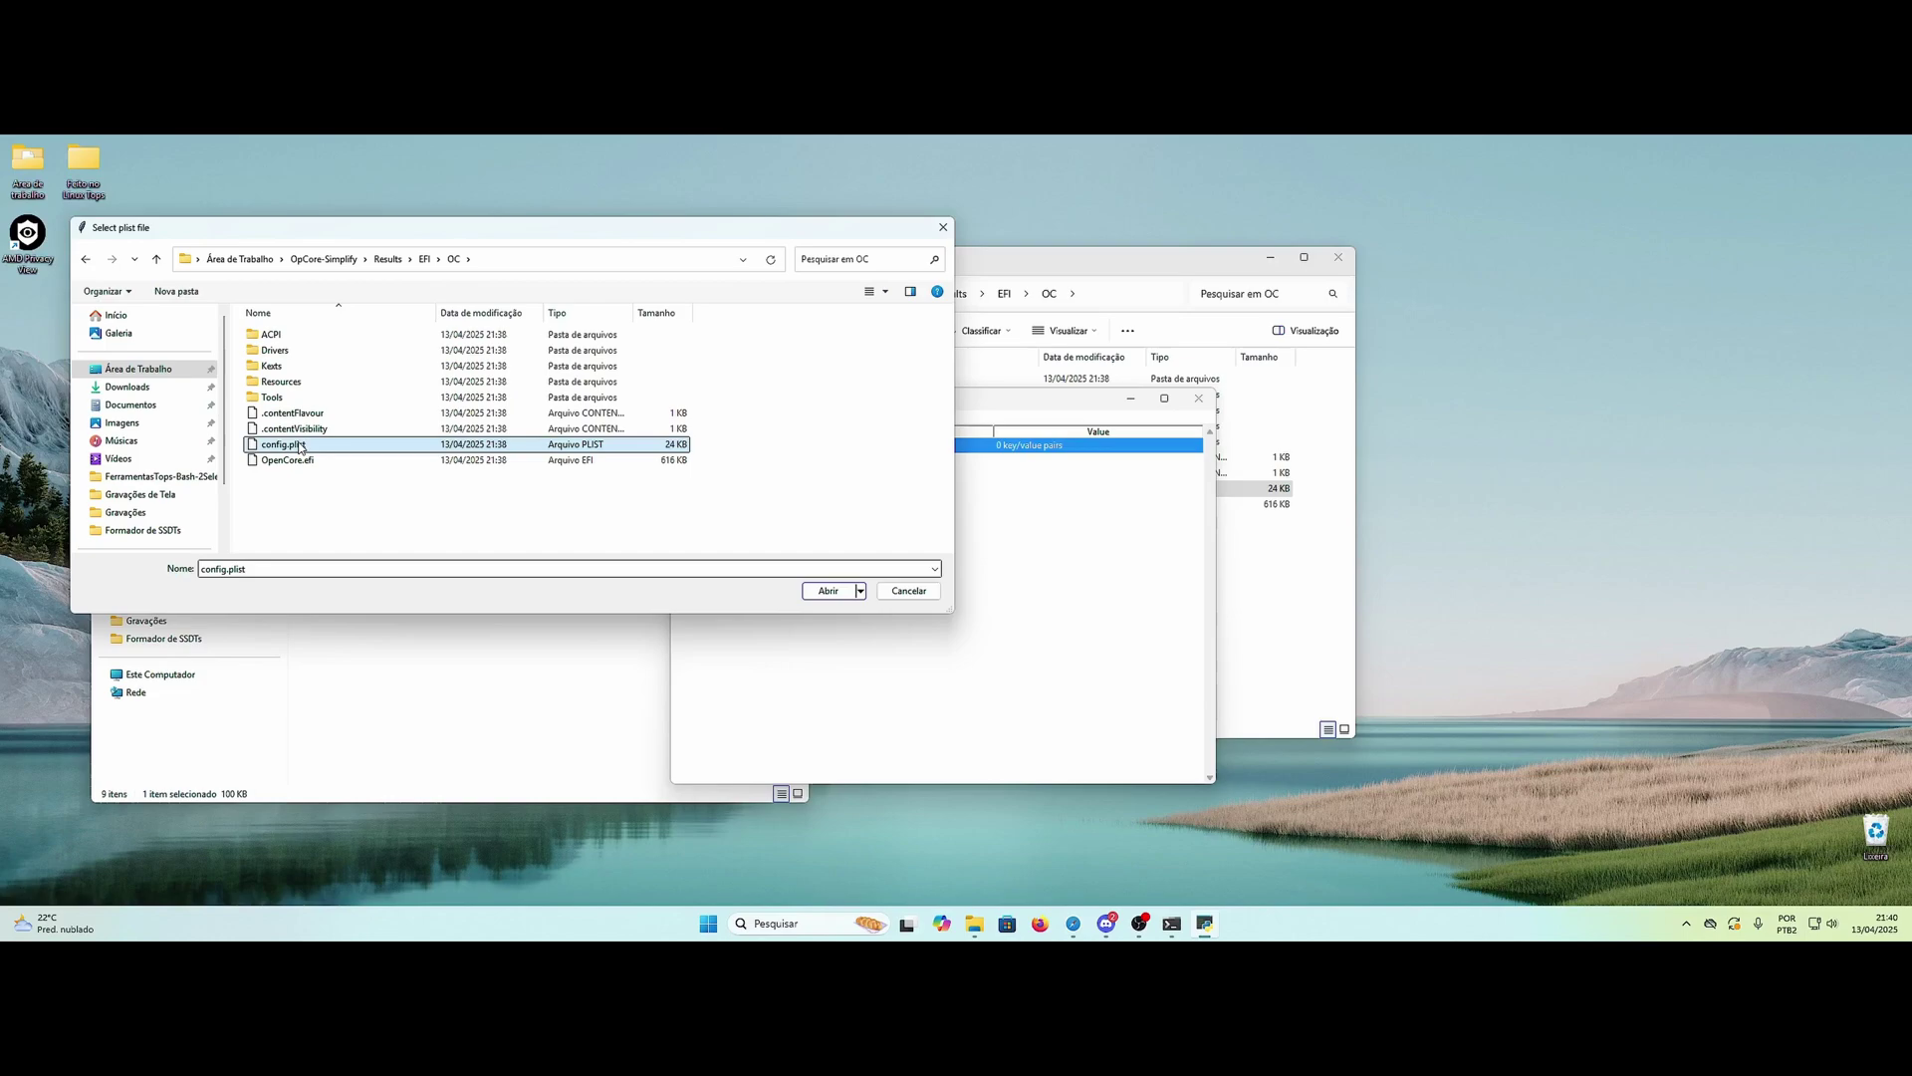
left_click(828, 591)
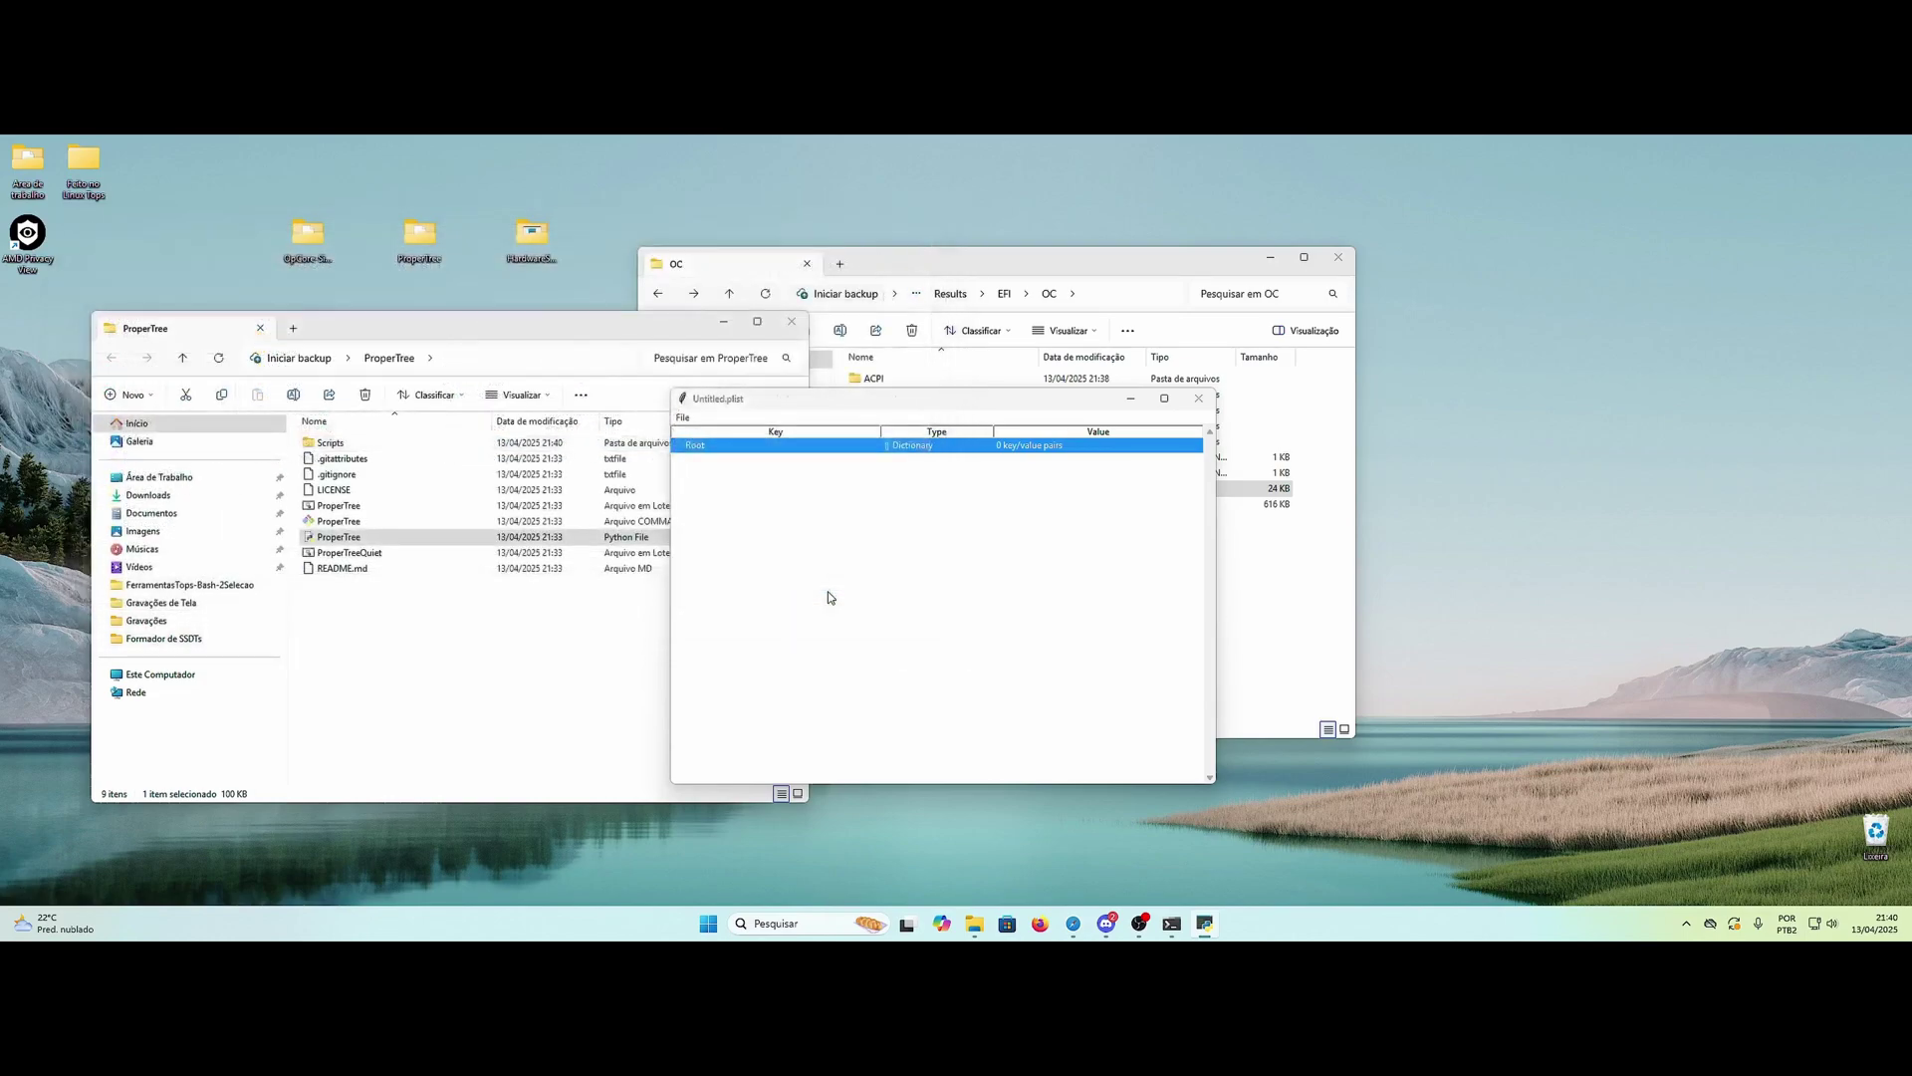
Step: Collapse the plist to top-level keys and inspect PlatformInfo > Generic SystemProductName
right_click(693, 450)
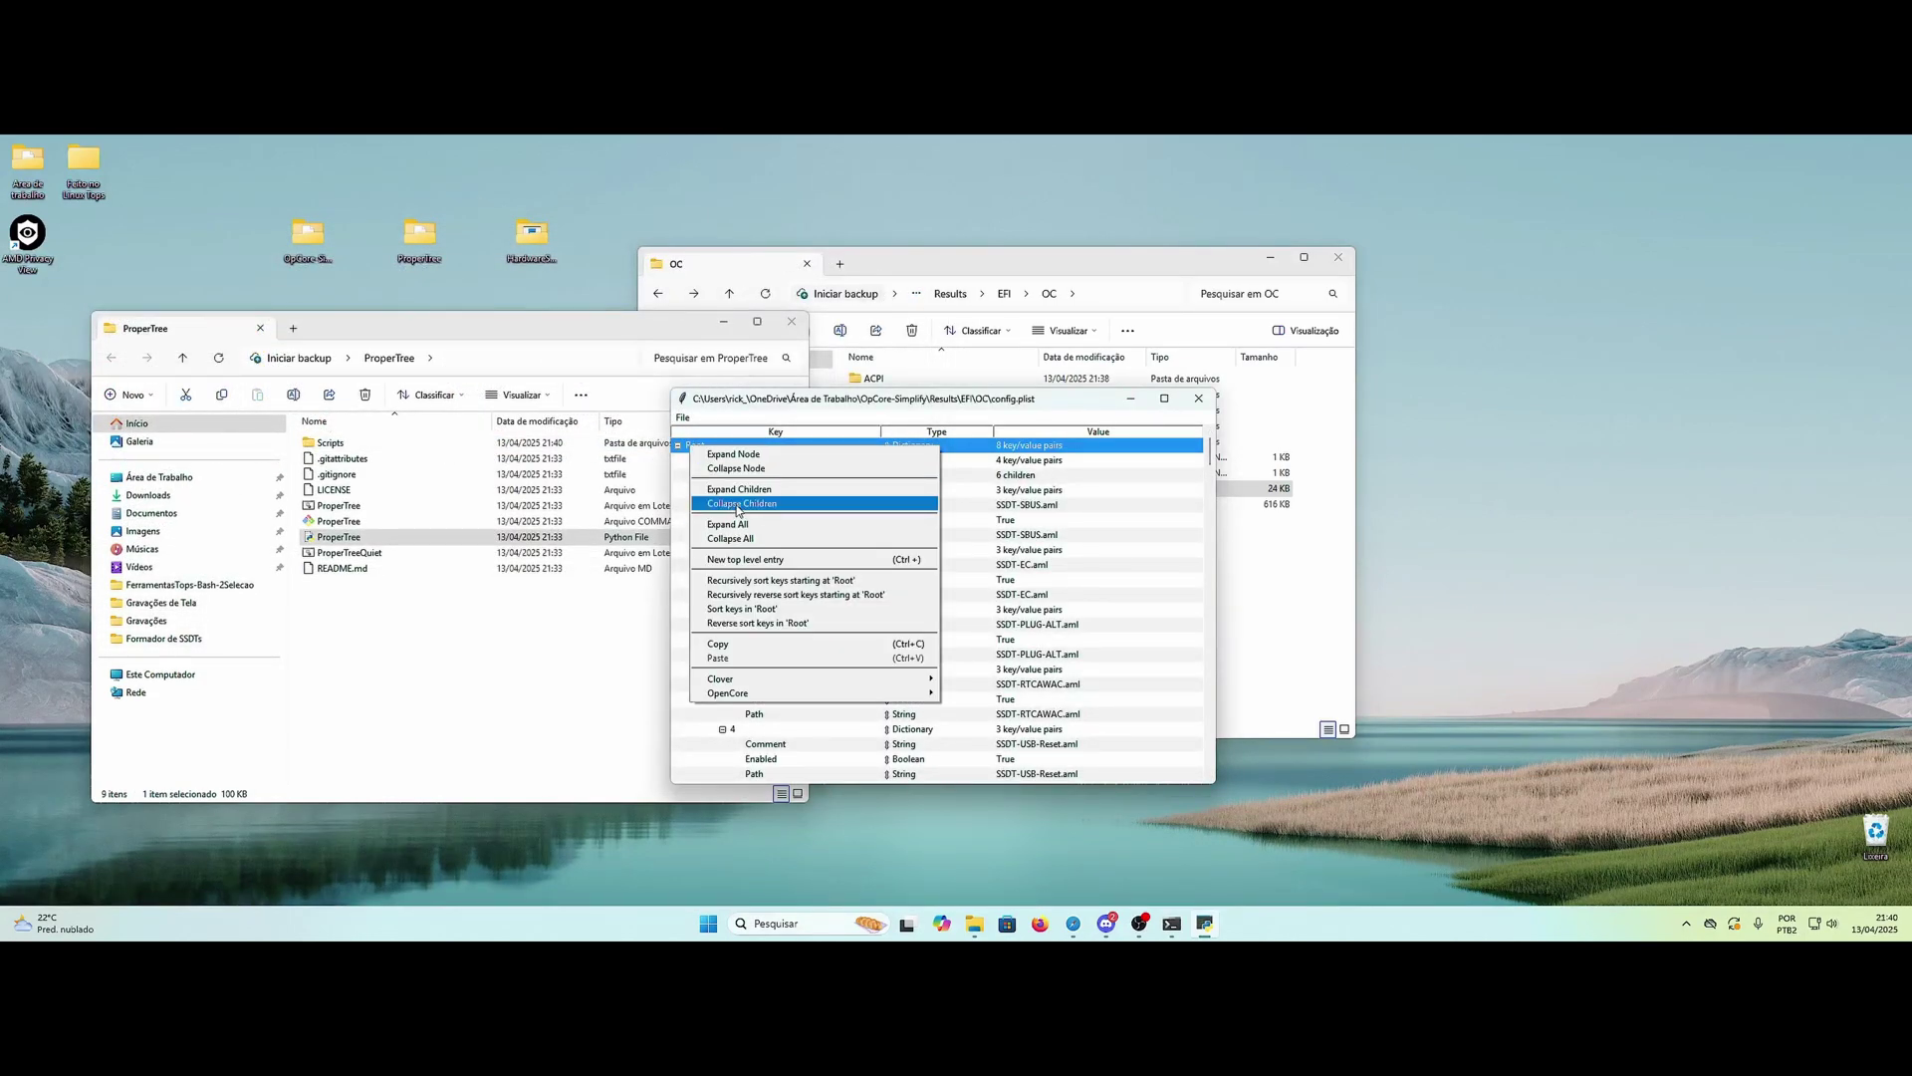
left_click(737, 503)
left_click_drag(756, 400, 833, 372)
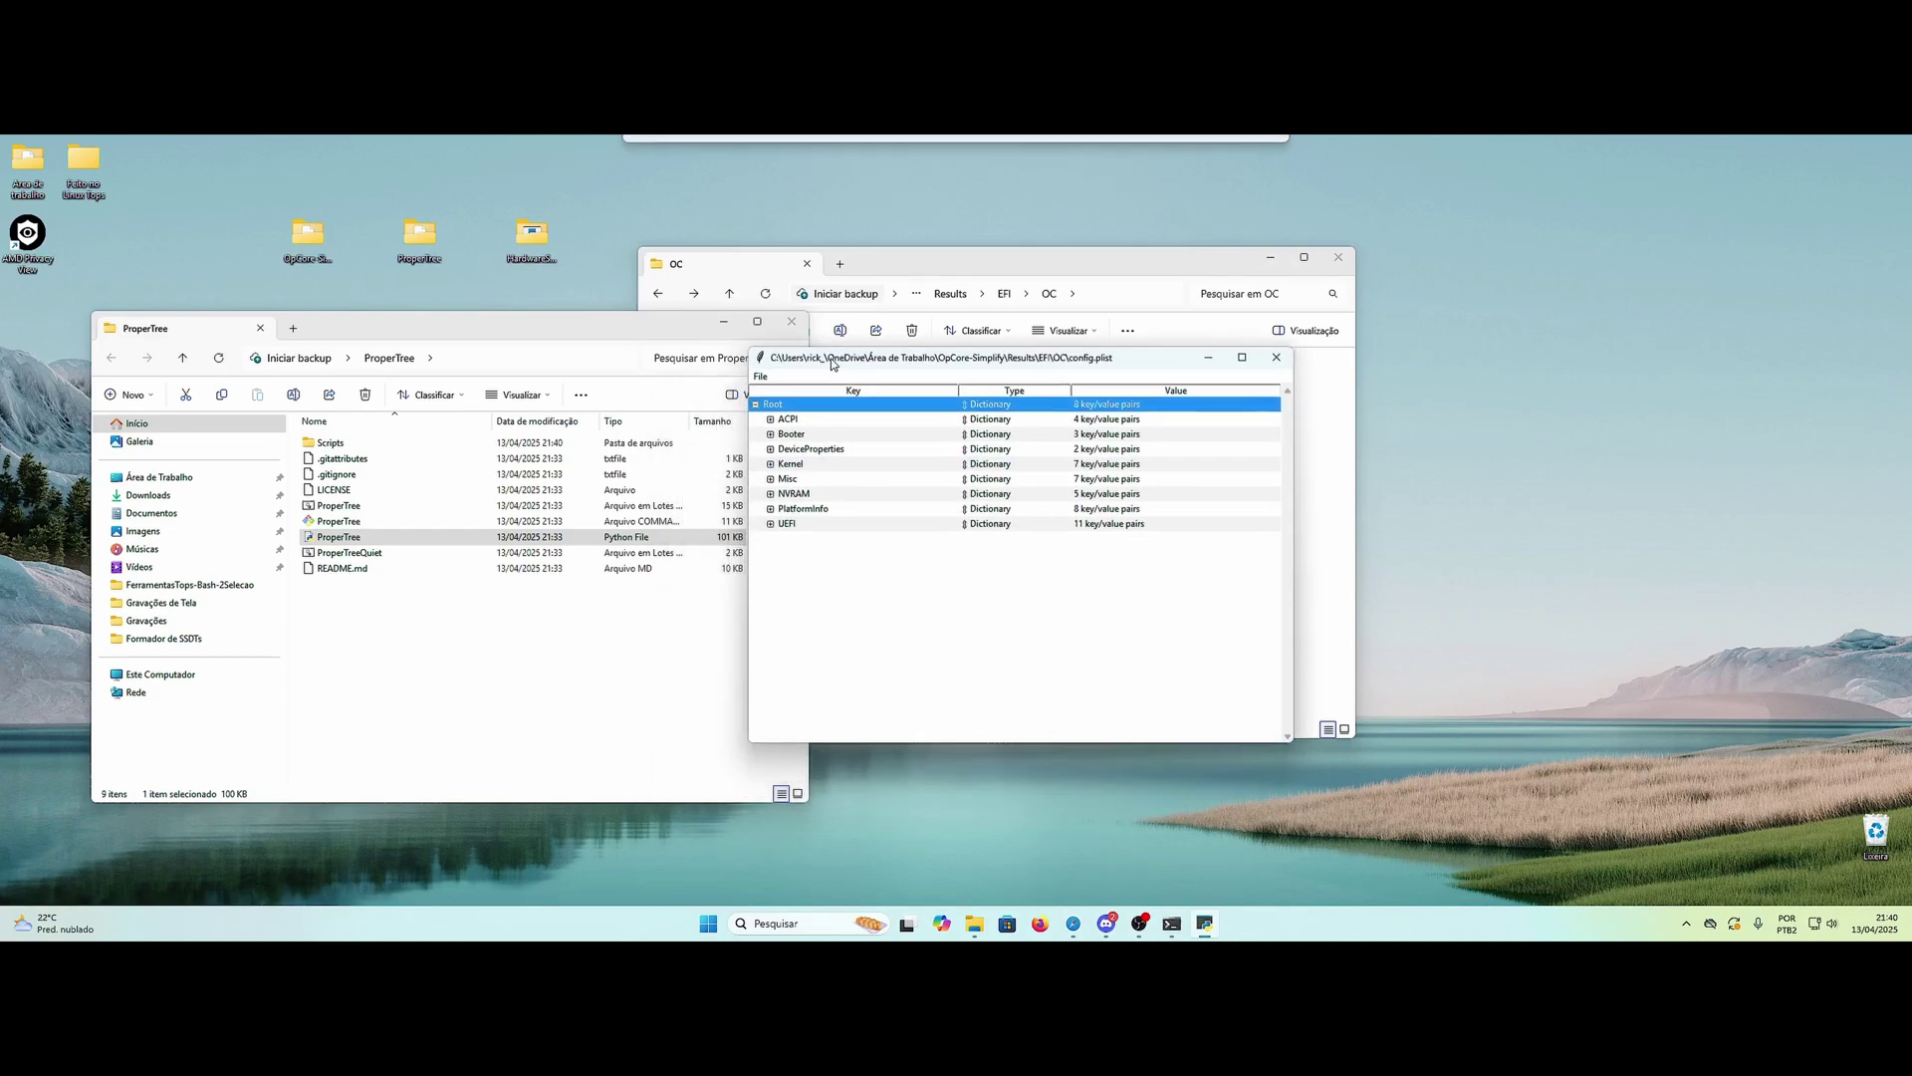
left_click(771, 509)
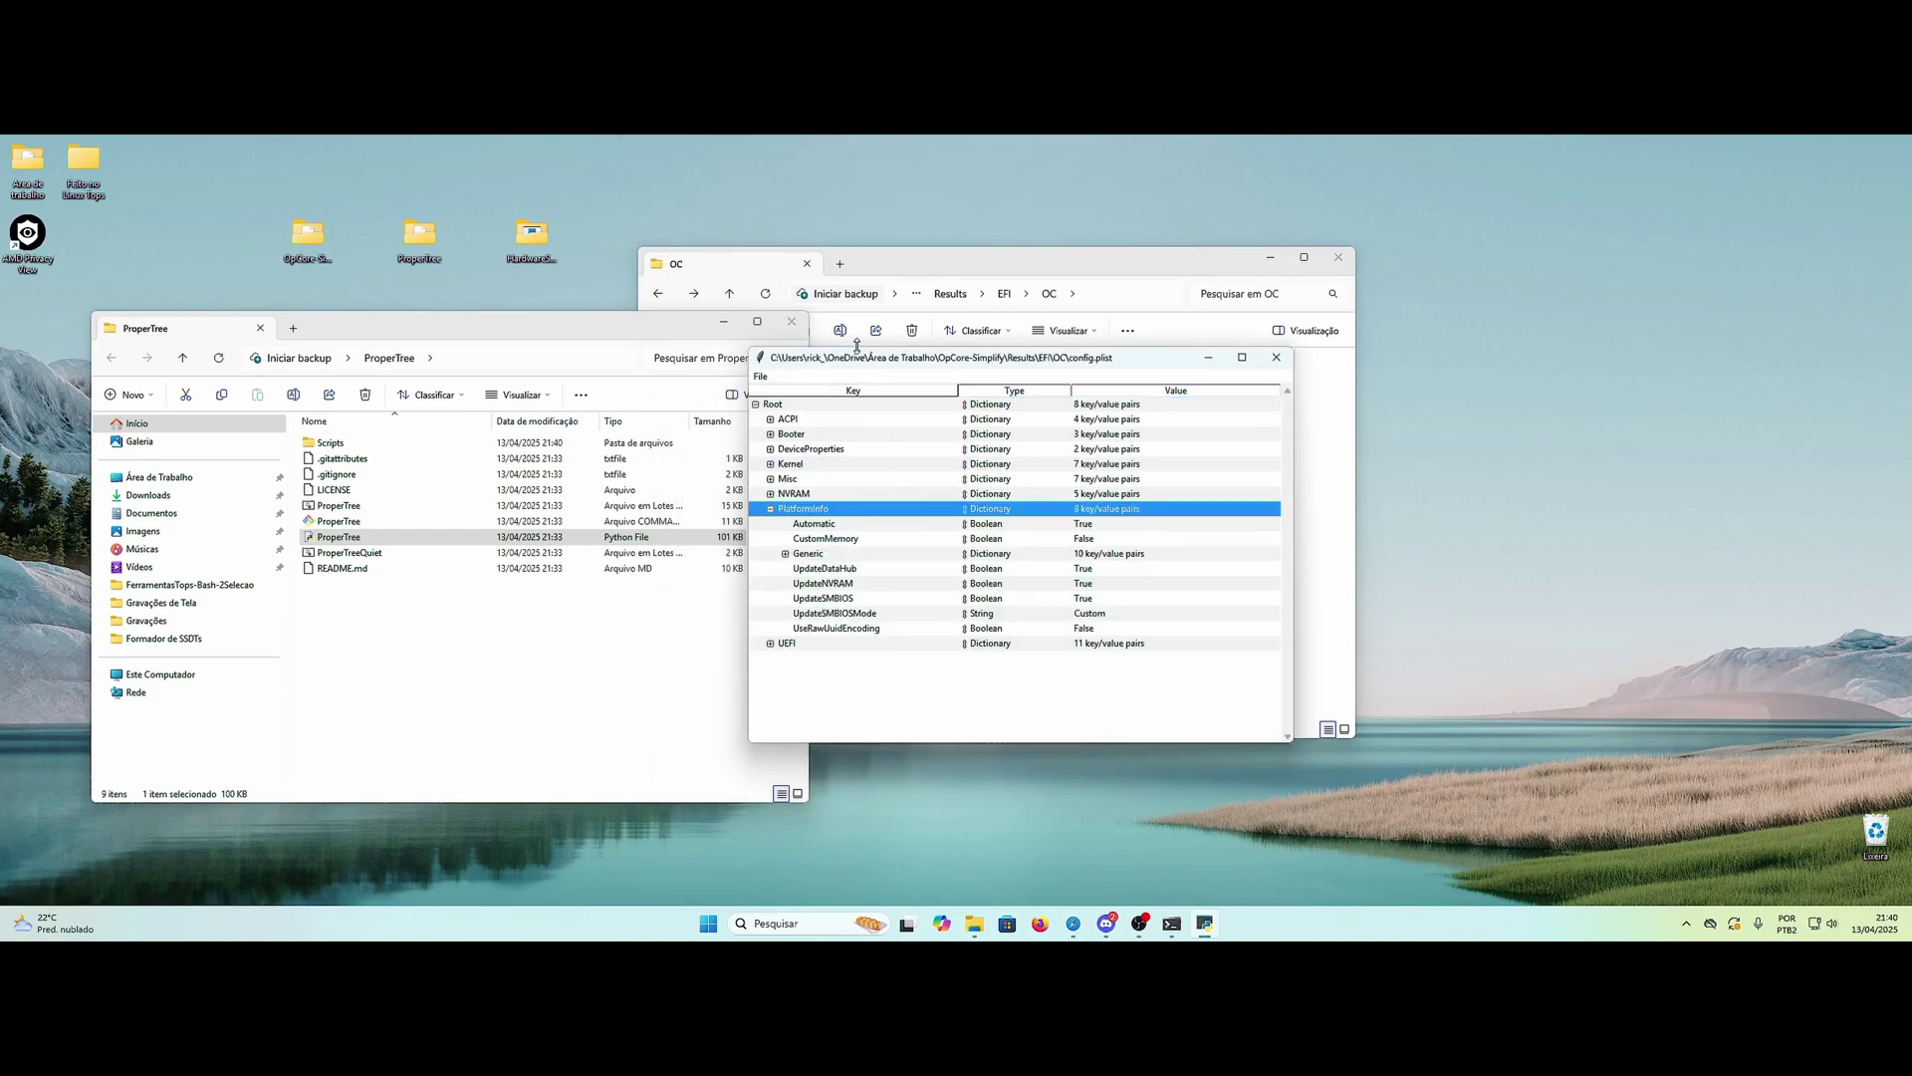
left_click_drag(867, 361, 973, 294)
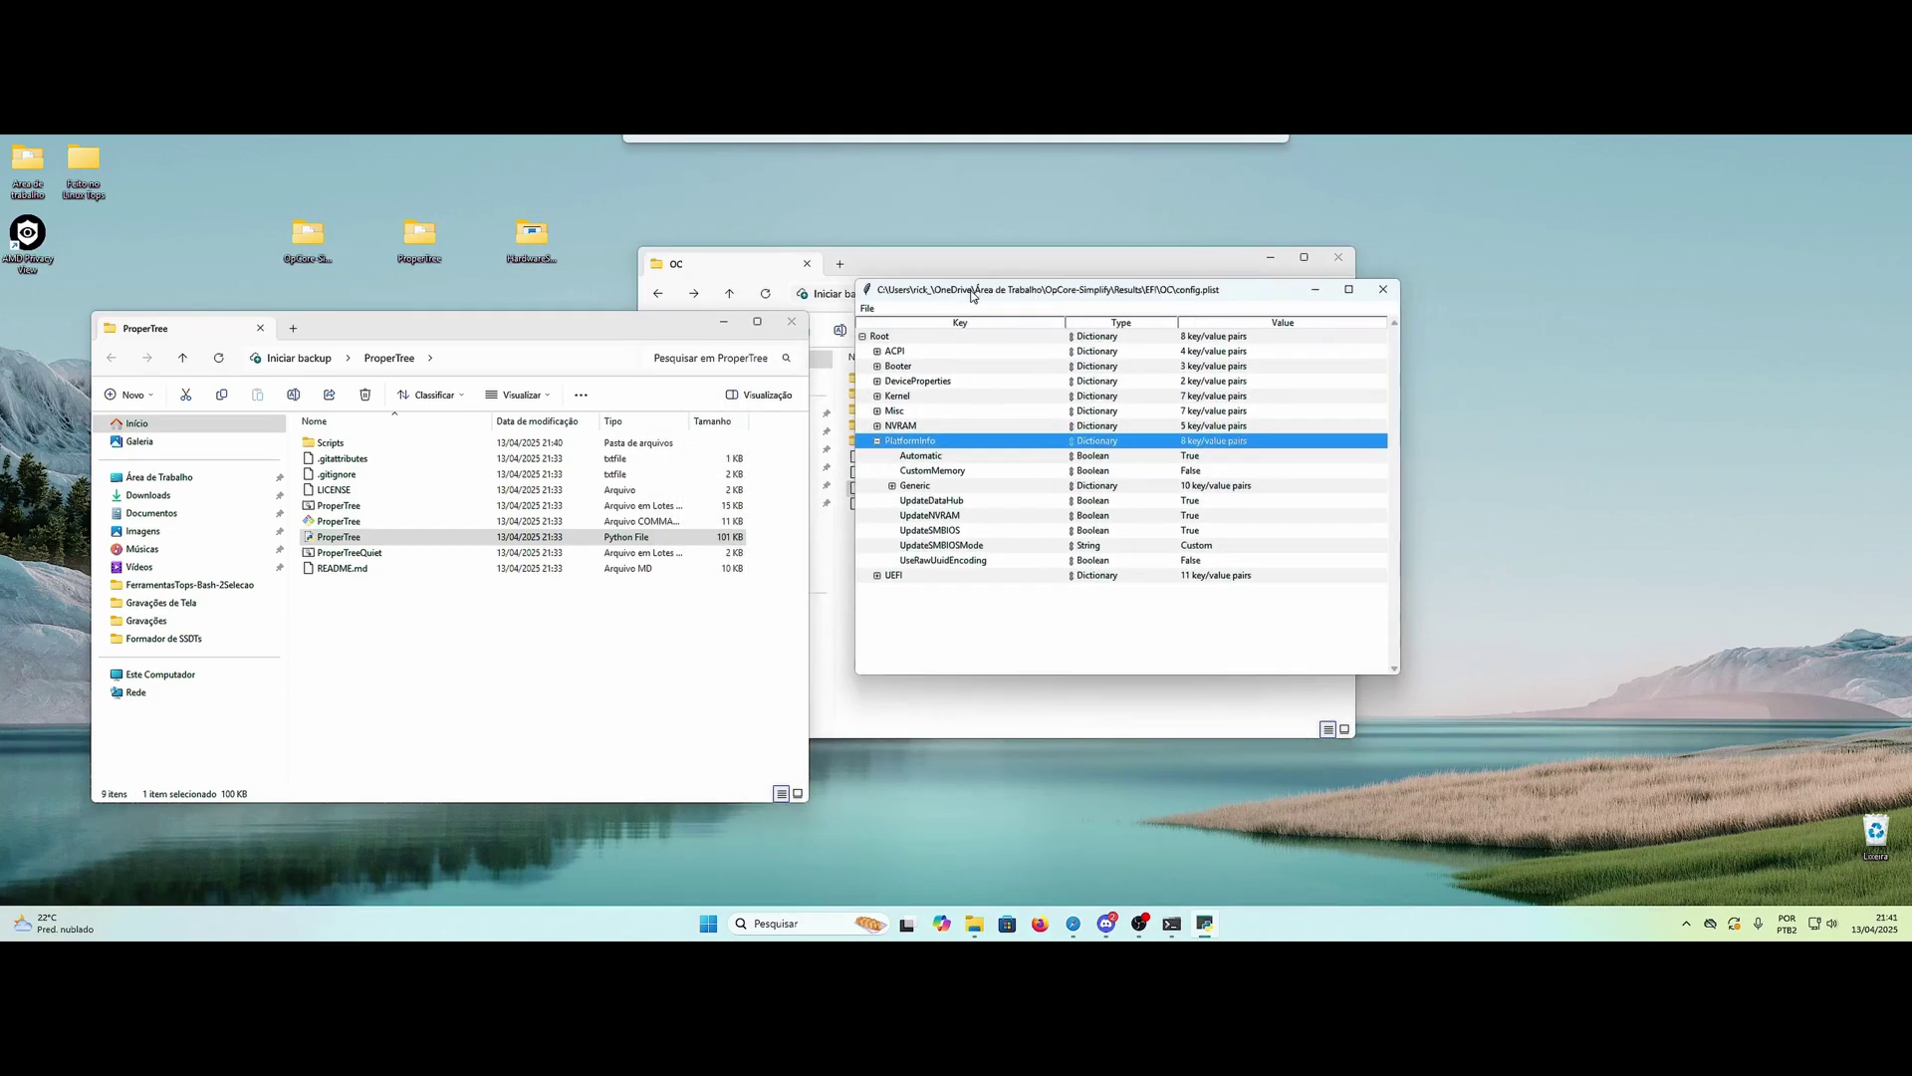
left_click(884, 489)
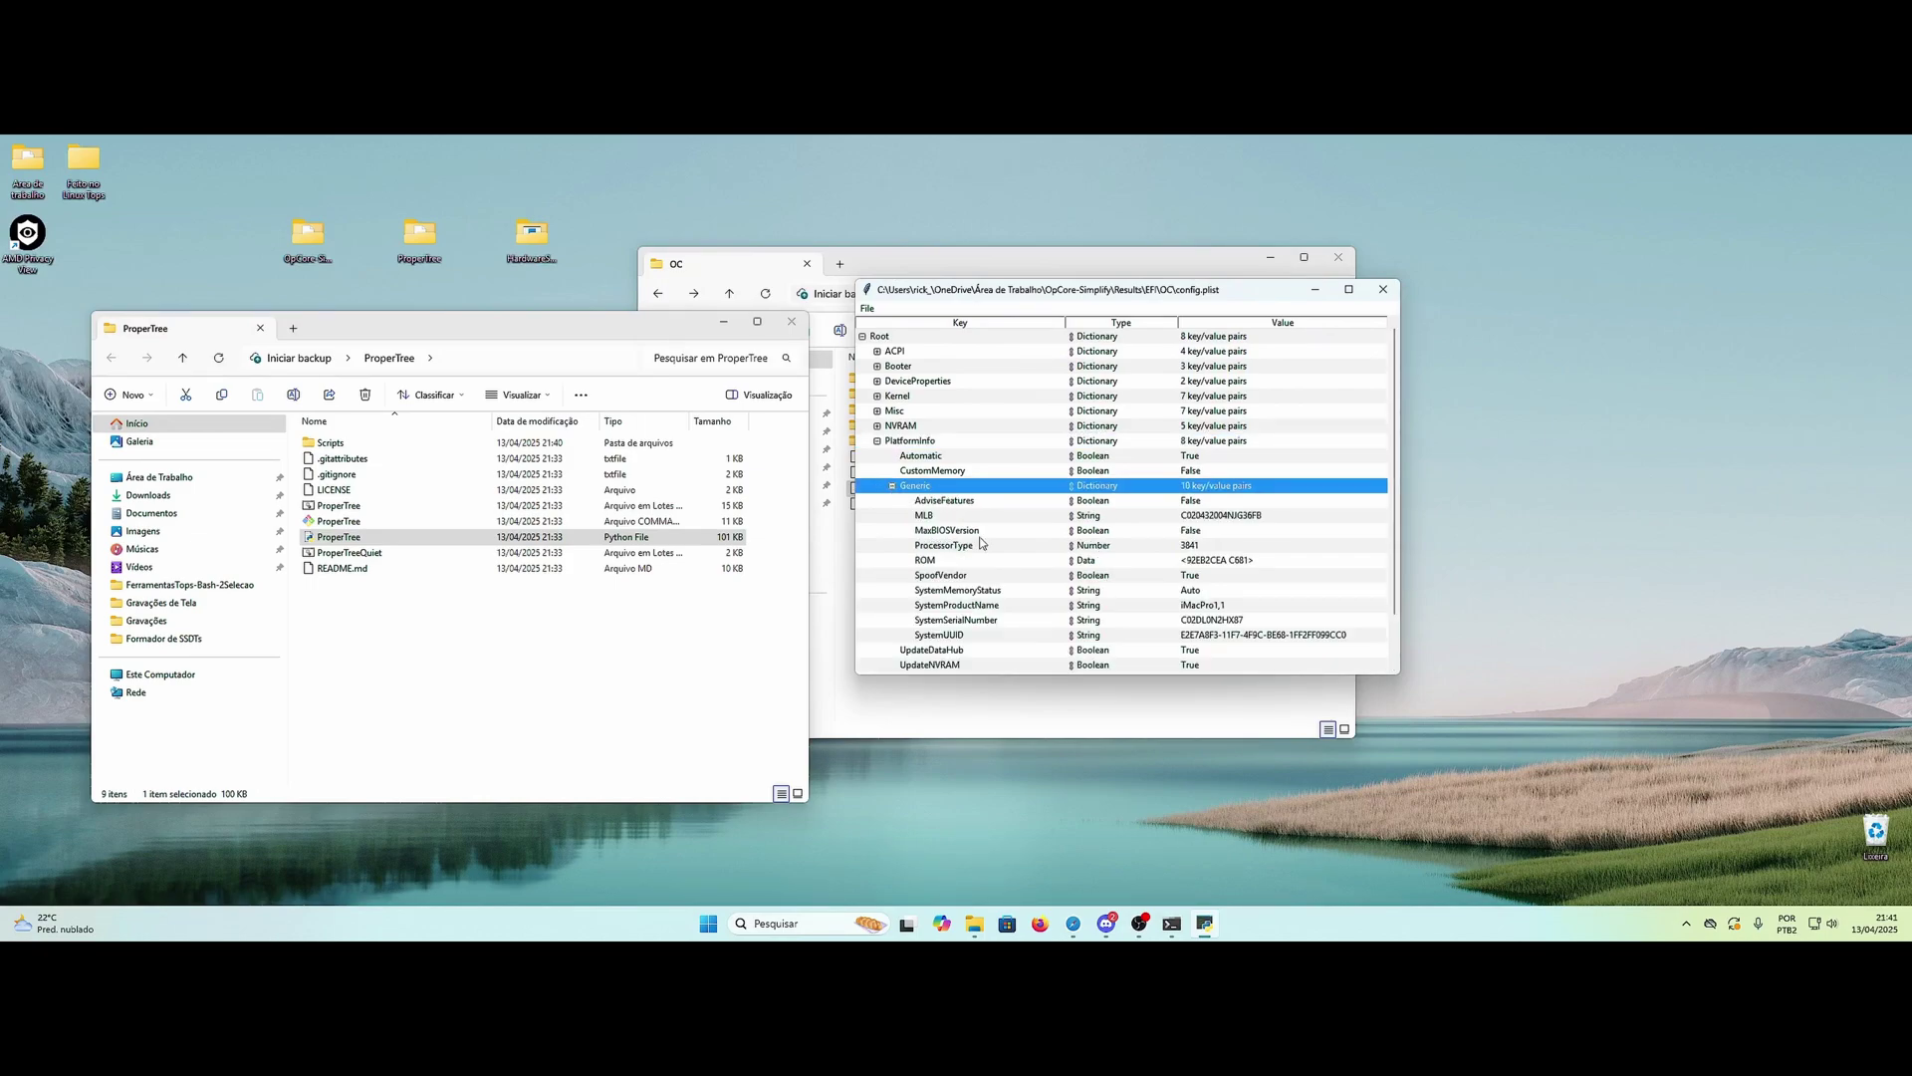
left_click(1232, 611)
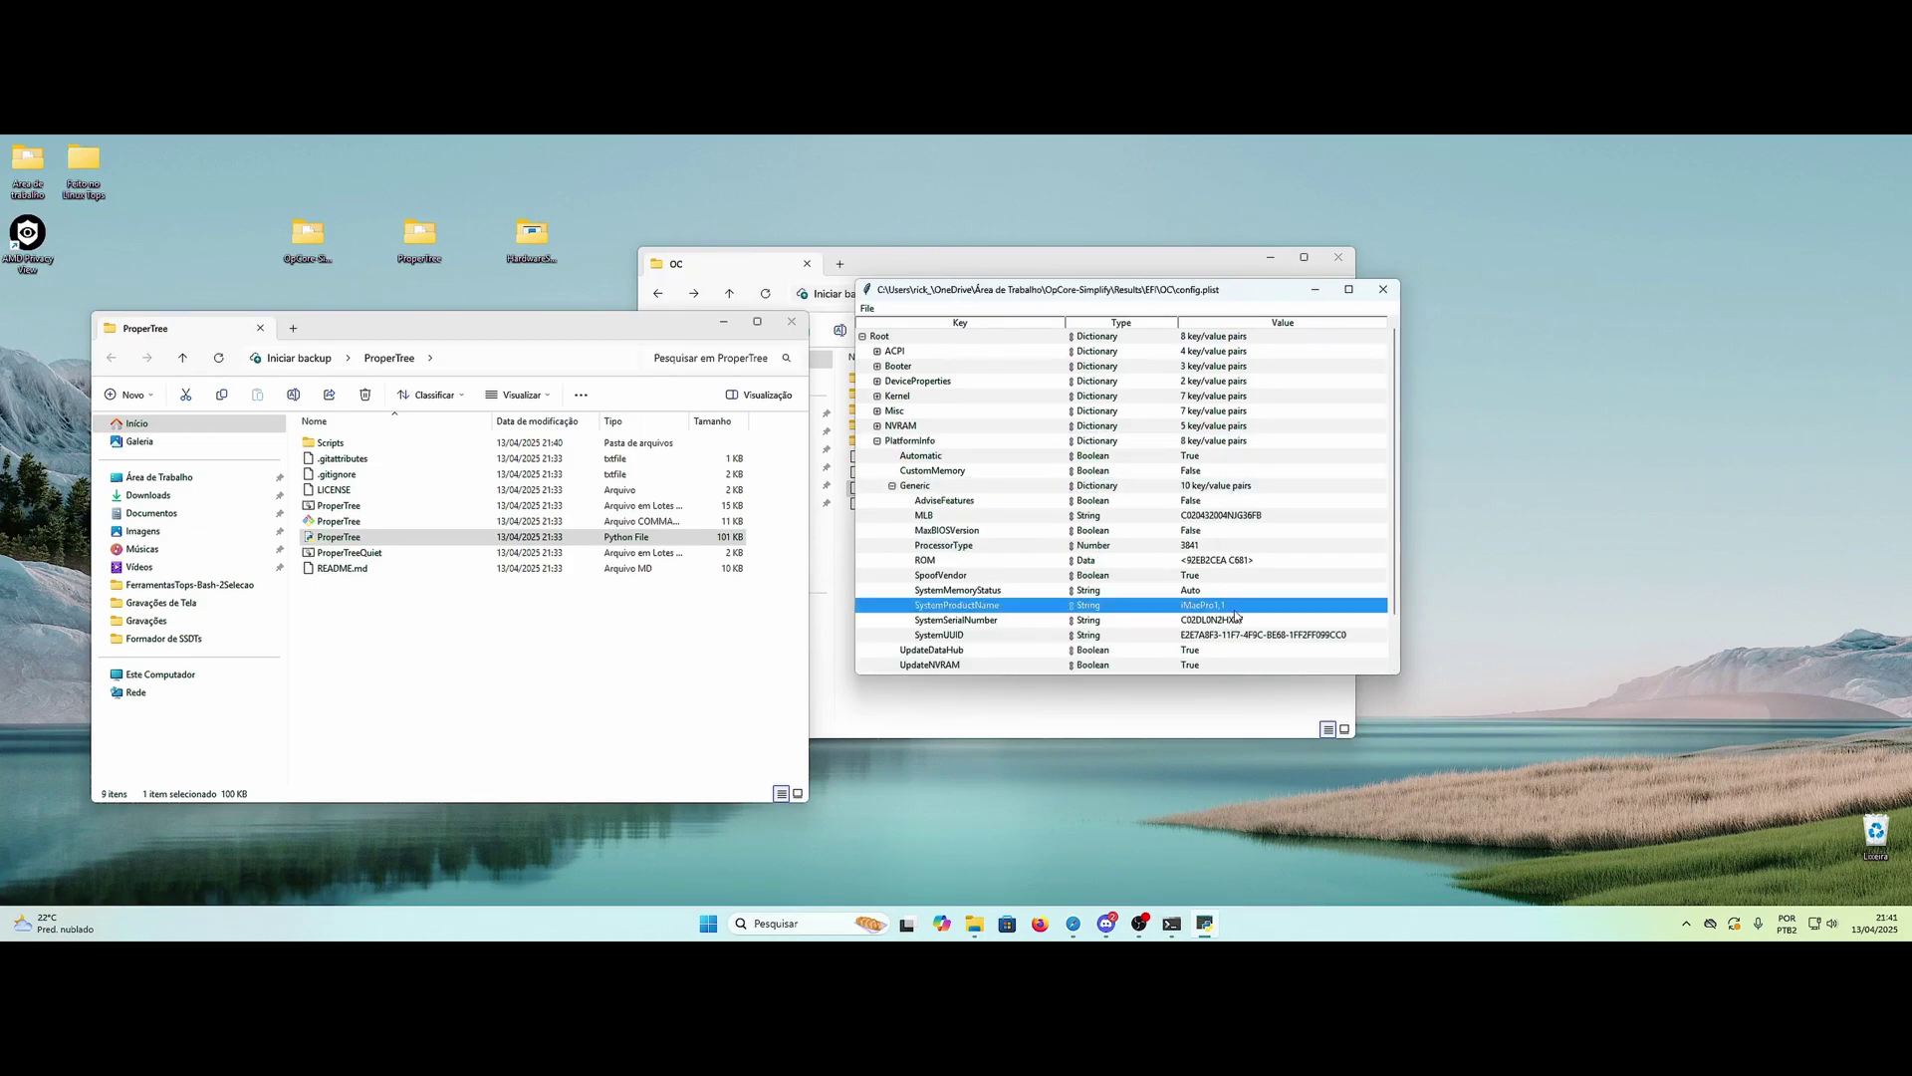
left_click(892, 486)
Step: Review NVRAM > Add > 7C436110 boot-args (-v, agdpmod=pikera), then collapse the GUID
left_click(877, 440)
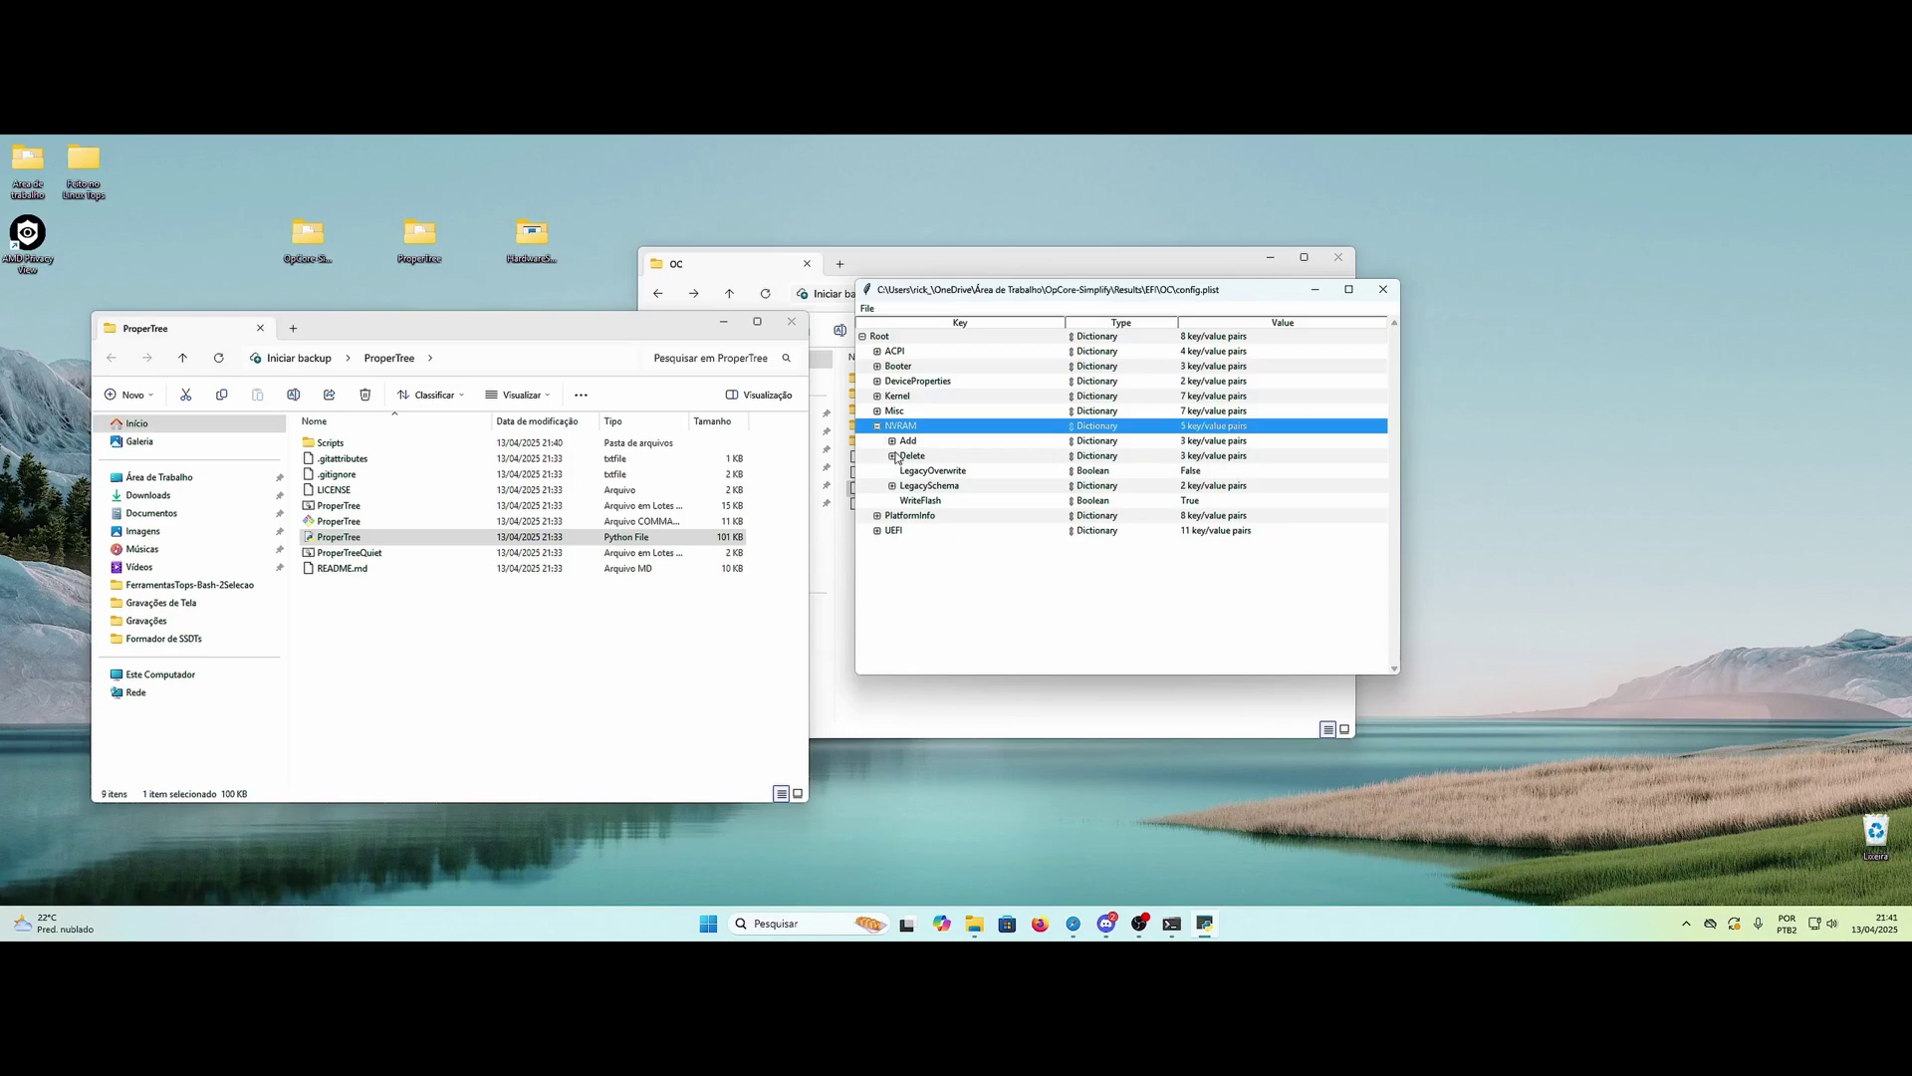
left_click(892, 440)
left_click(908, 486)
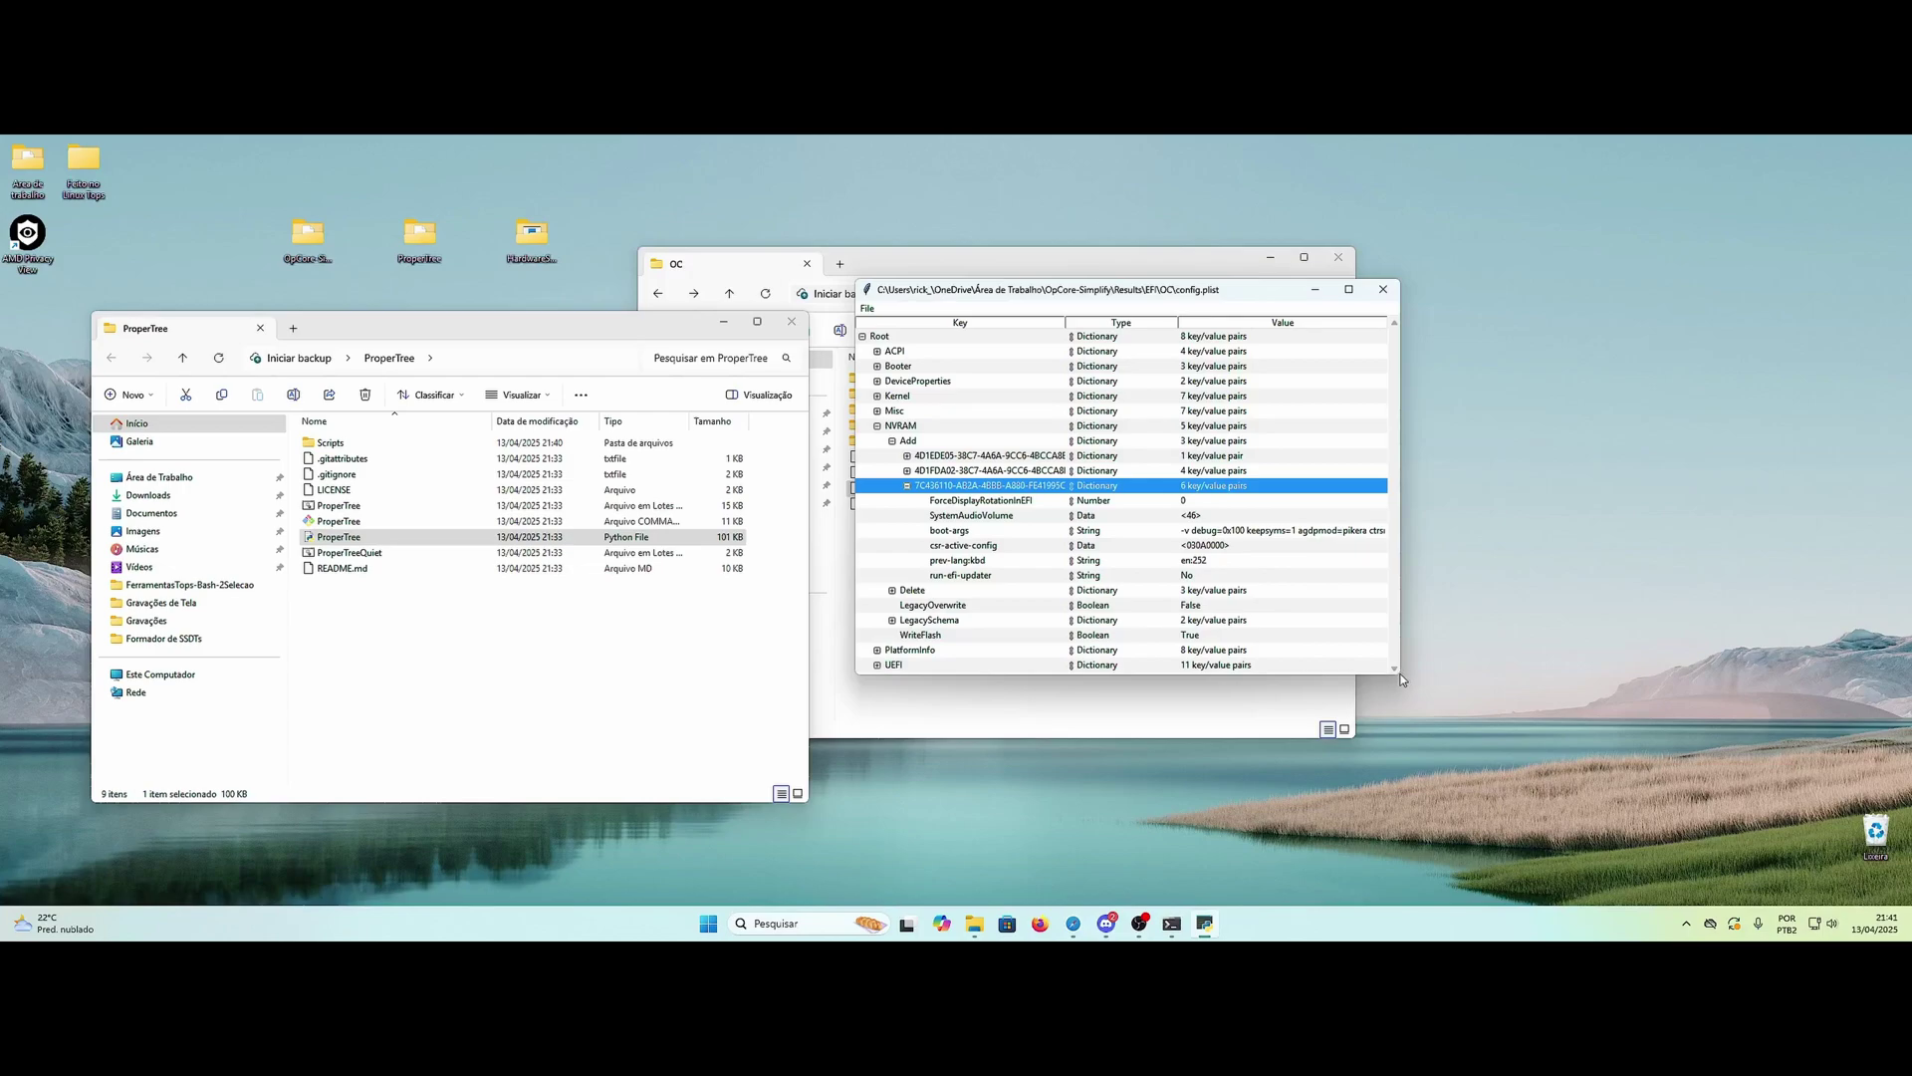
left_click_drag(1399, 674, 1584, 728)
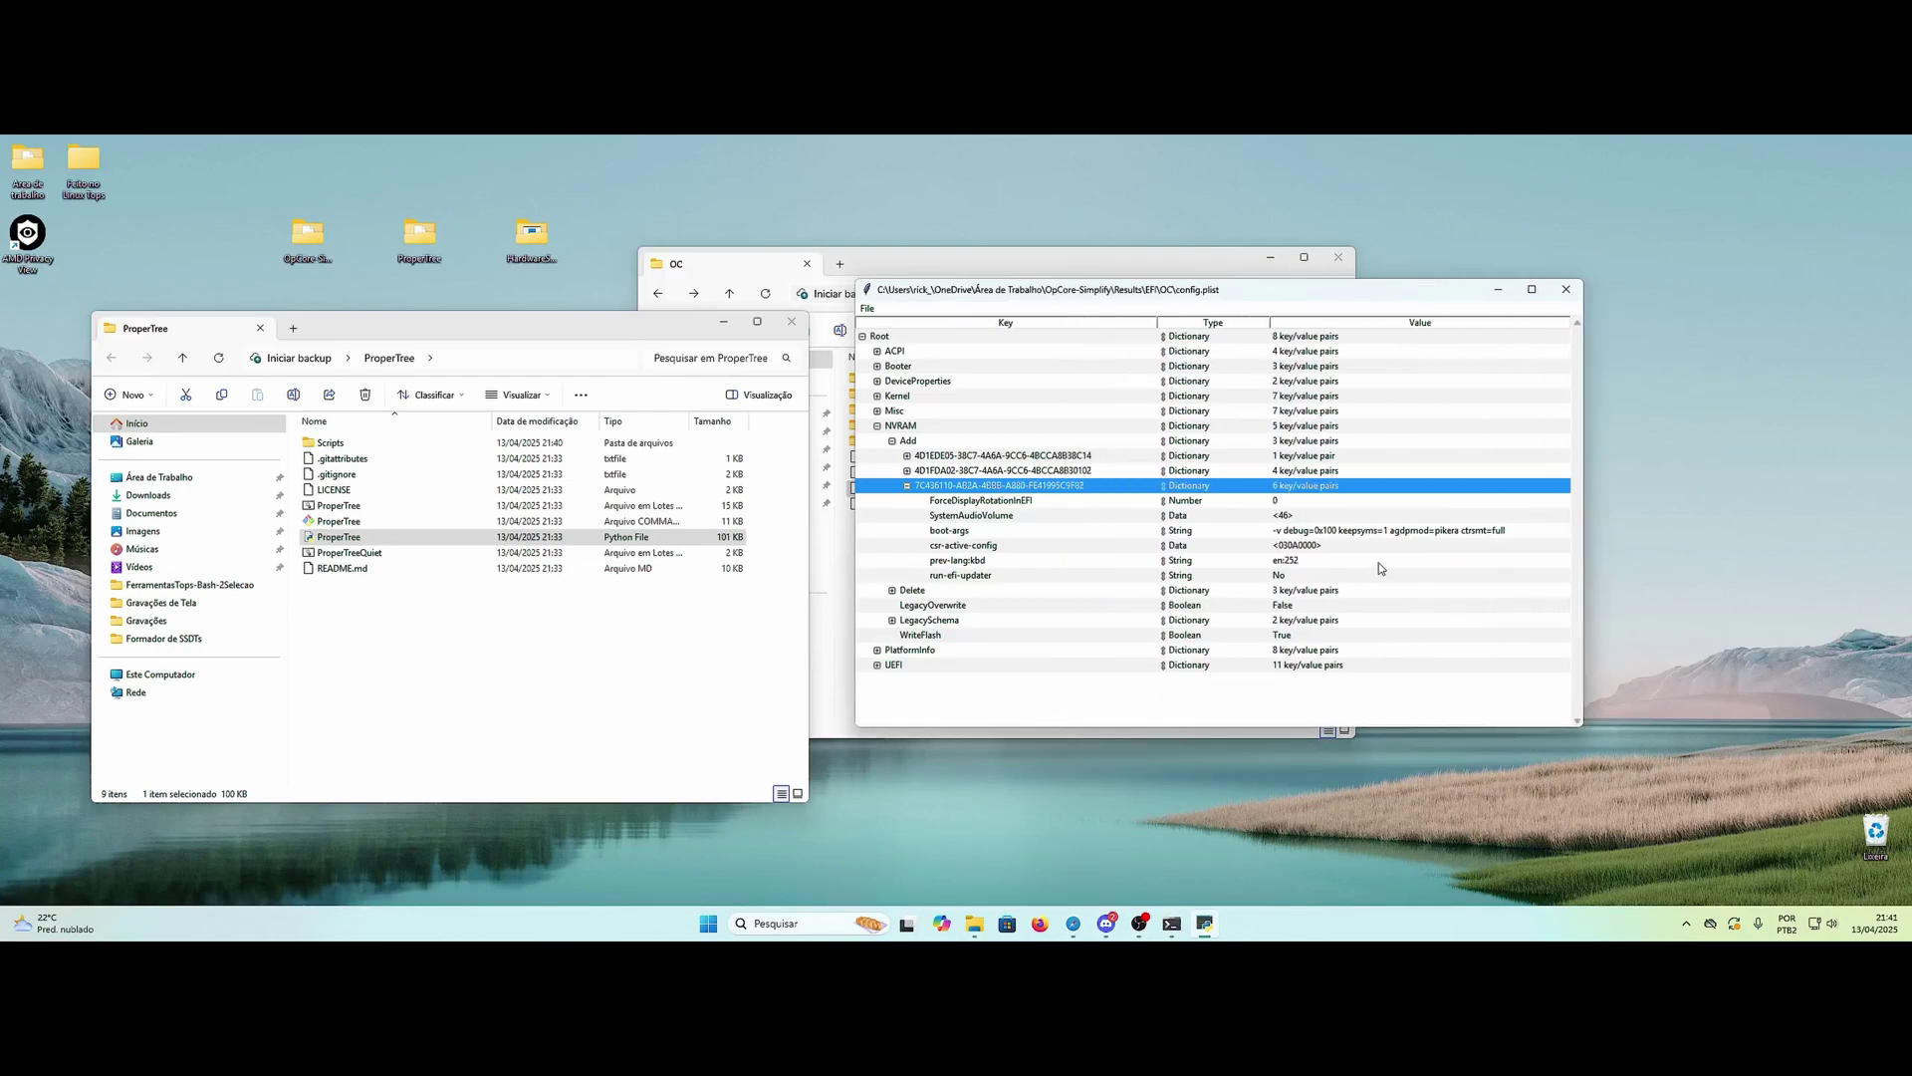
left_click(1399, 533)
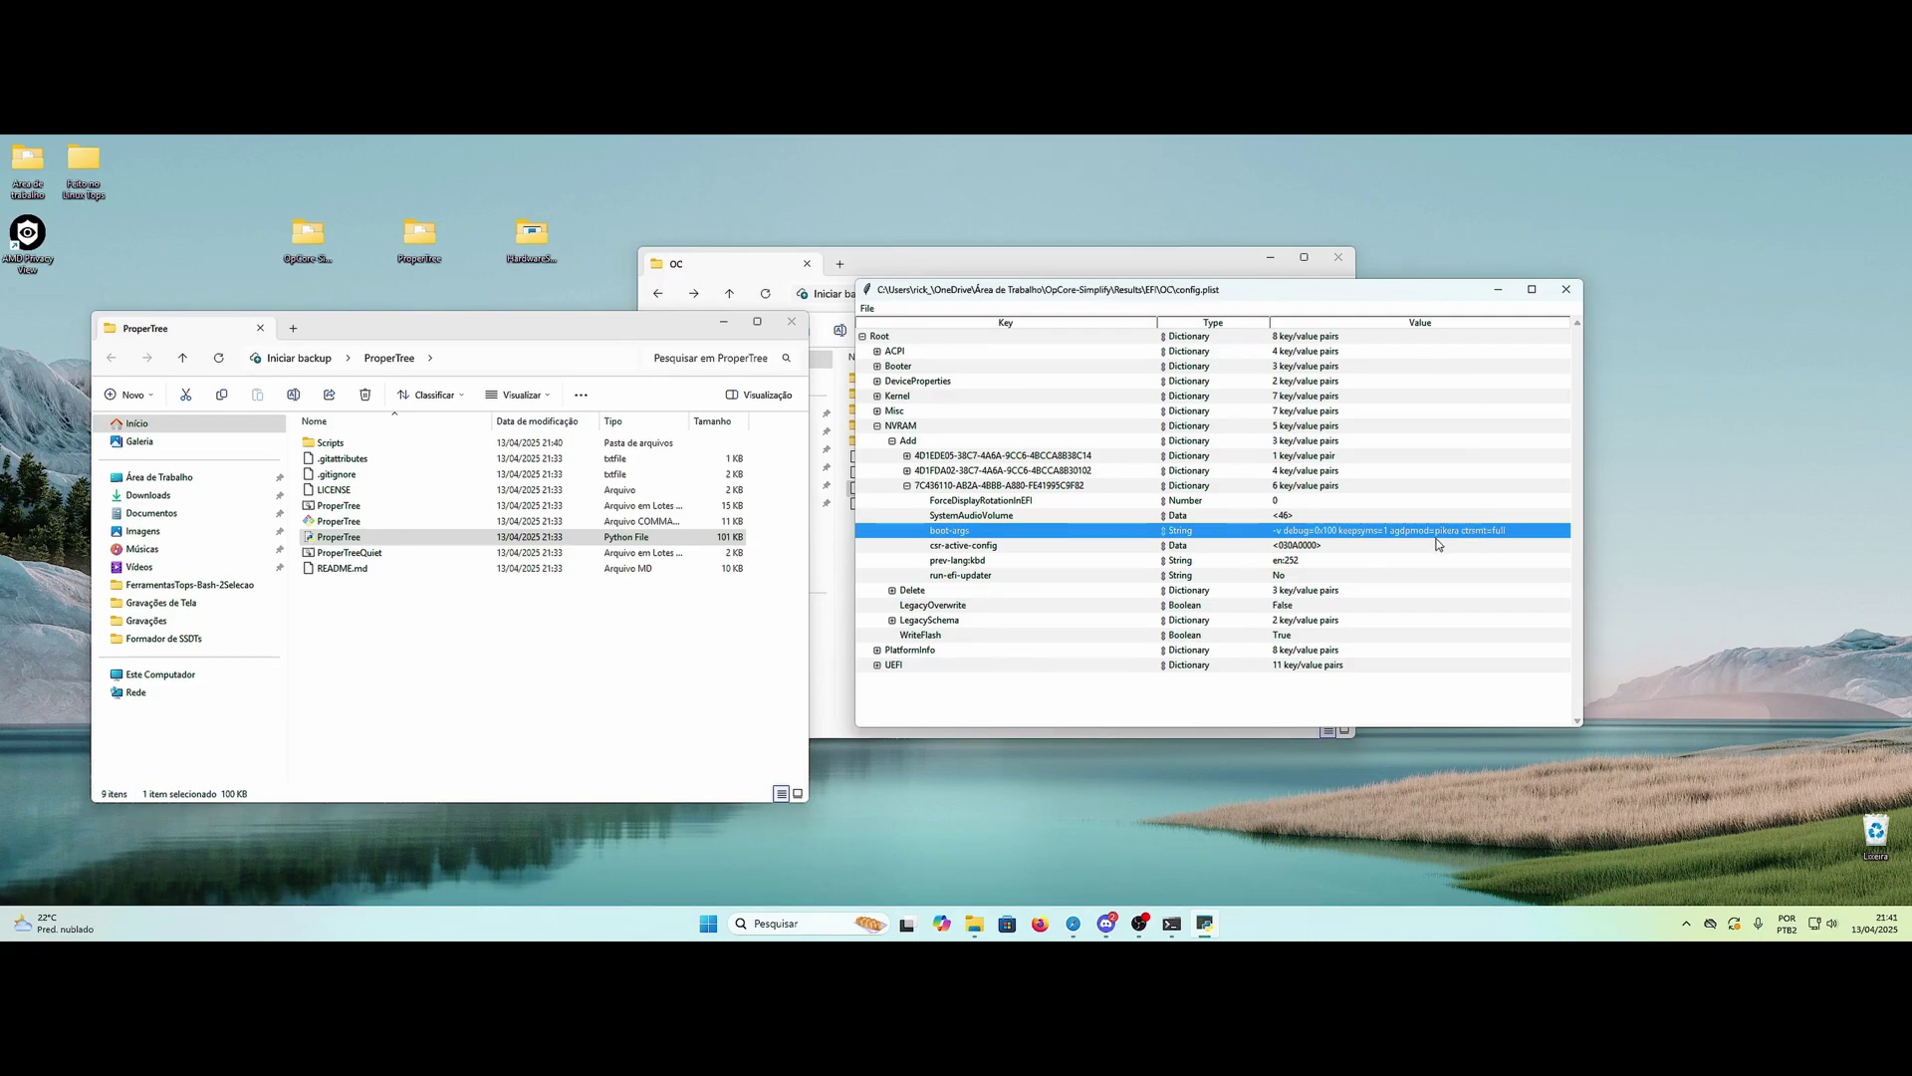
left_click(906, 486)
left_click(877, 426)
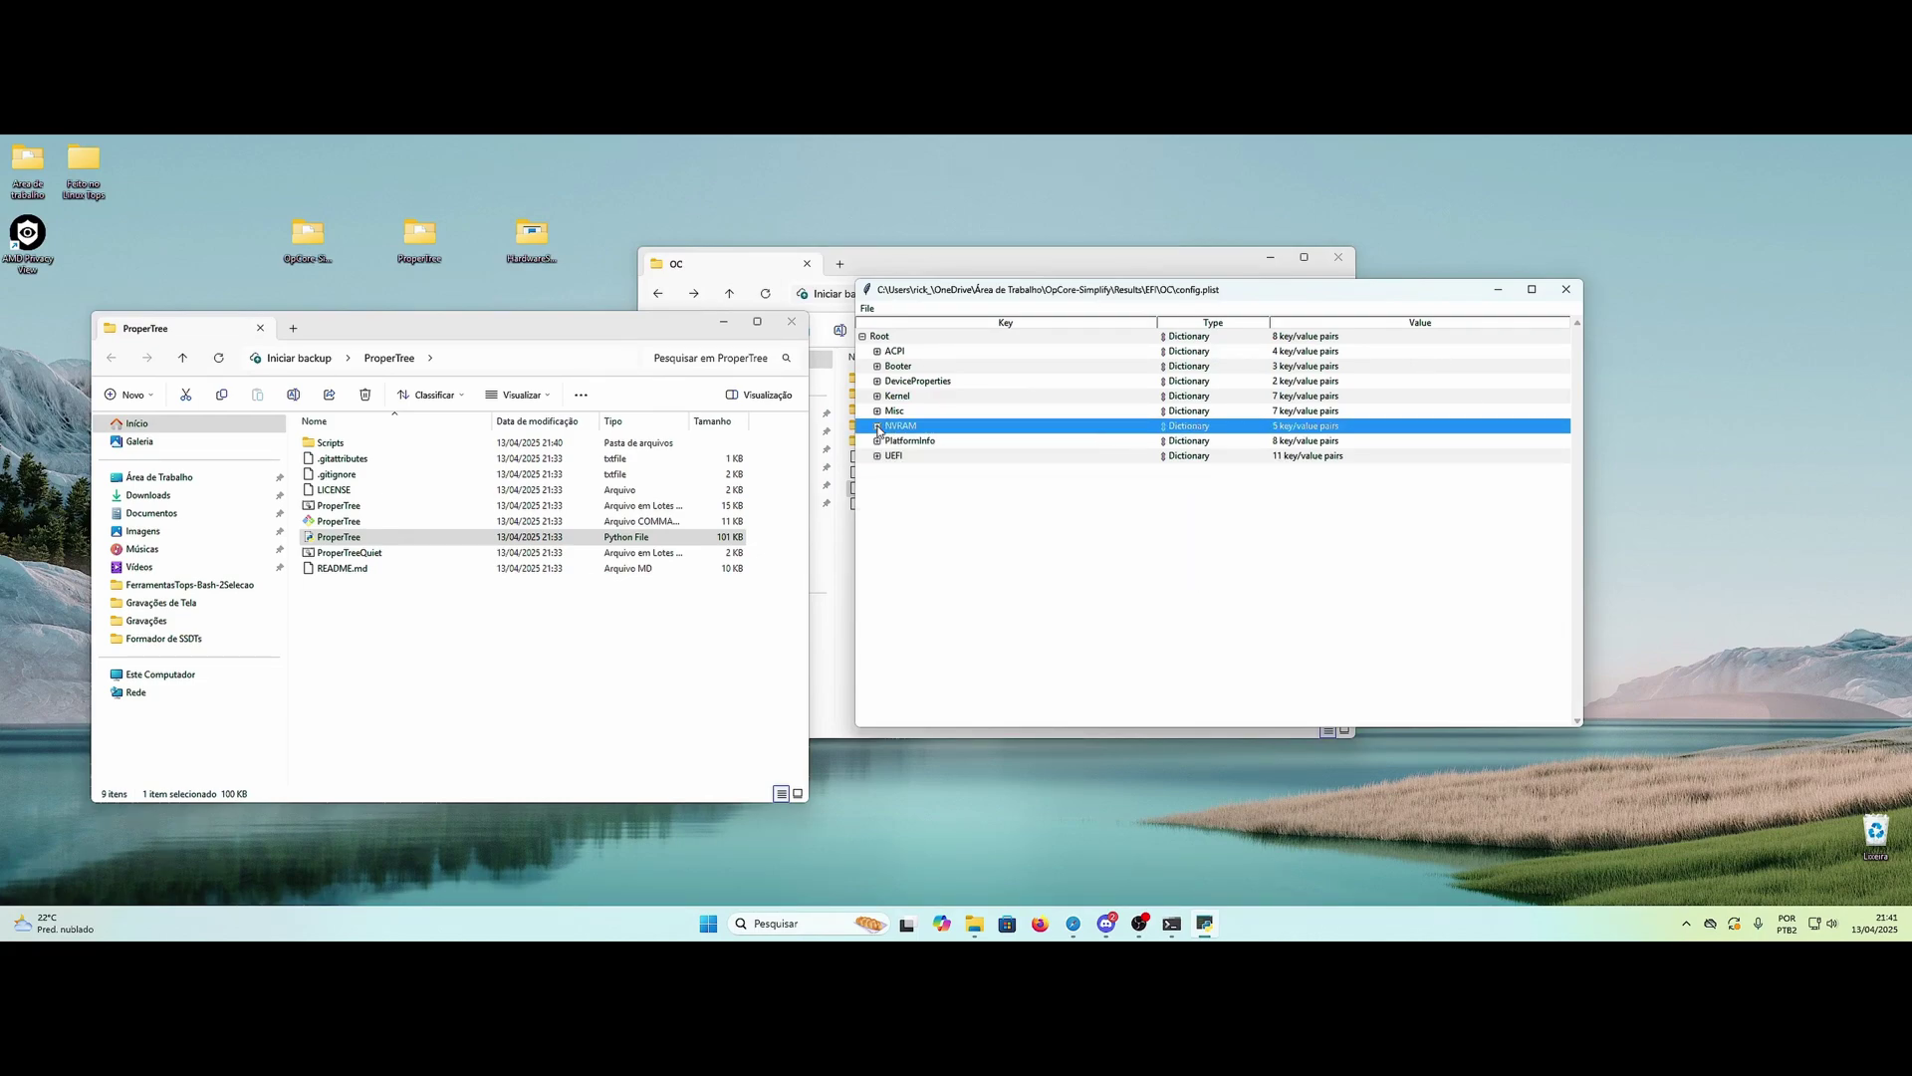
left_click(878, 382)
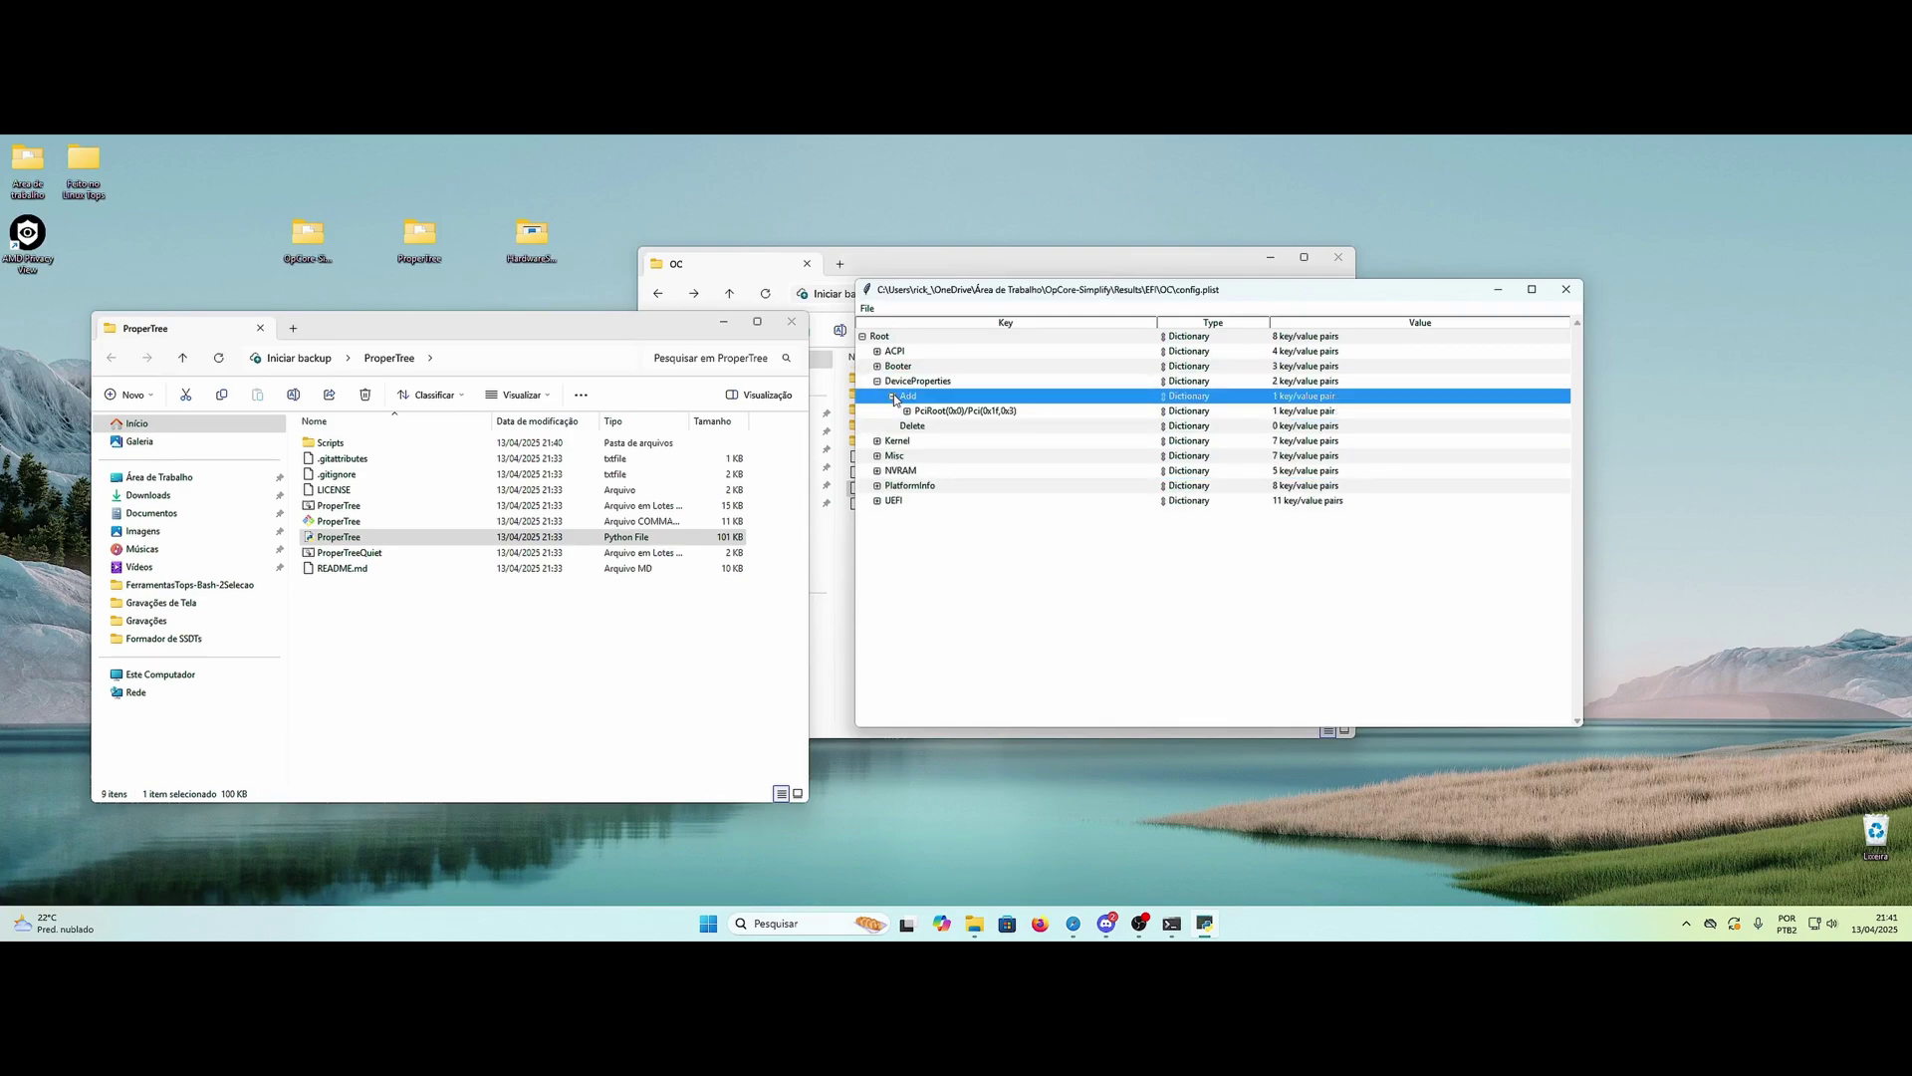
left_click(924, 417)
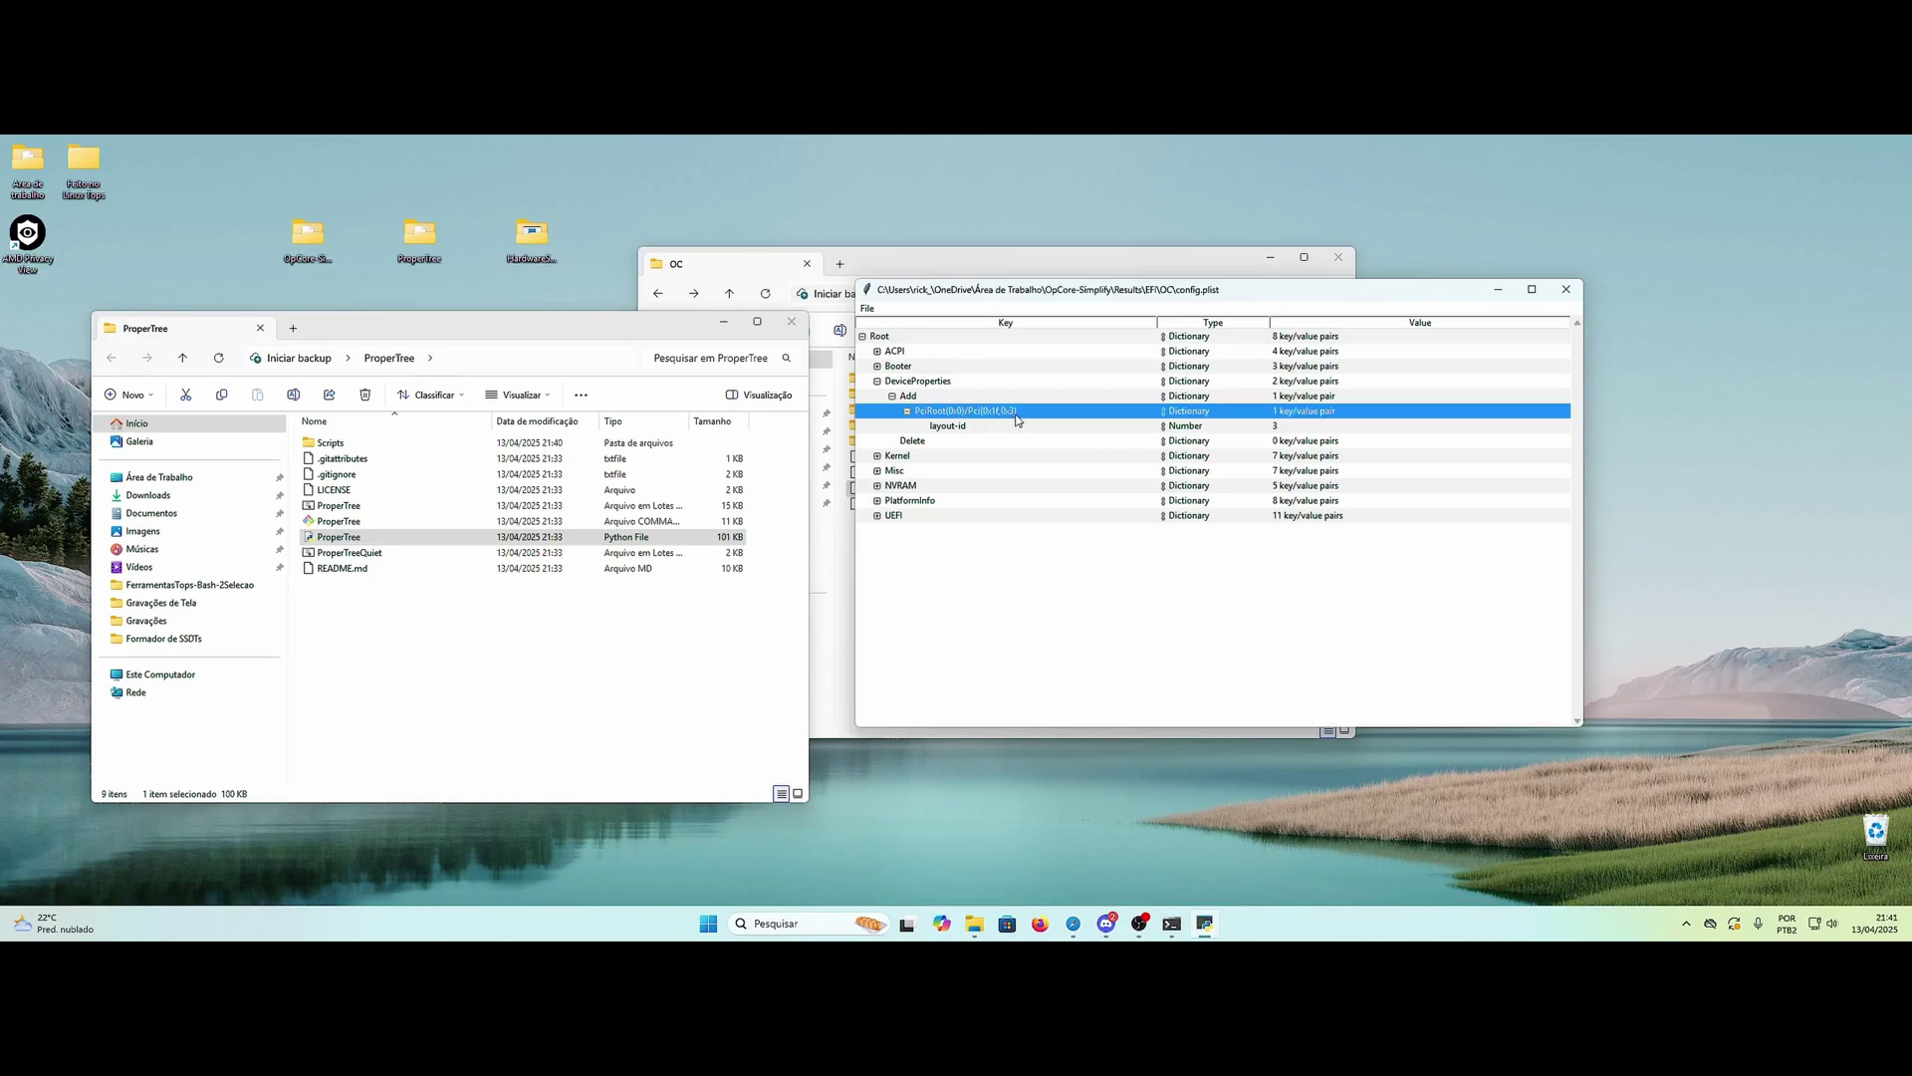
left_click(964, 431)
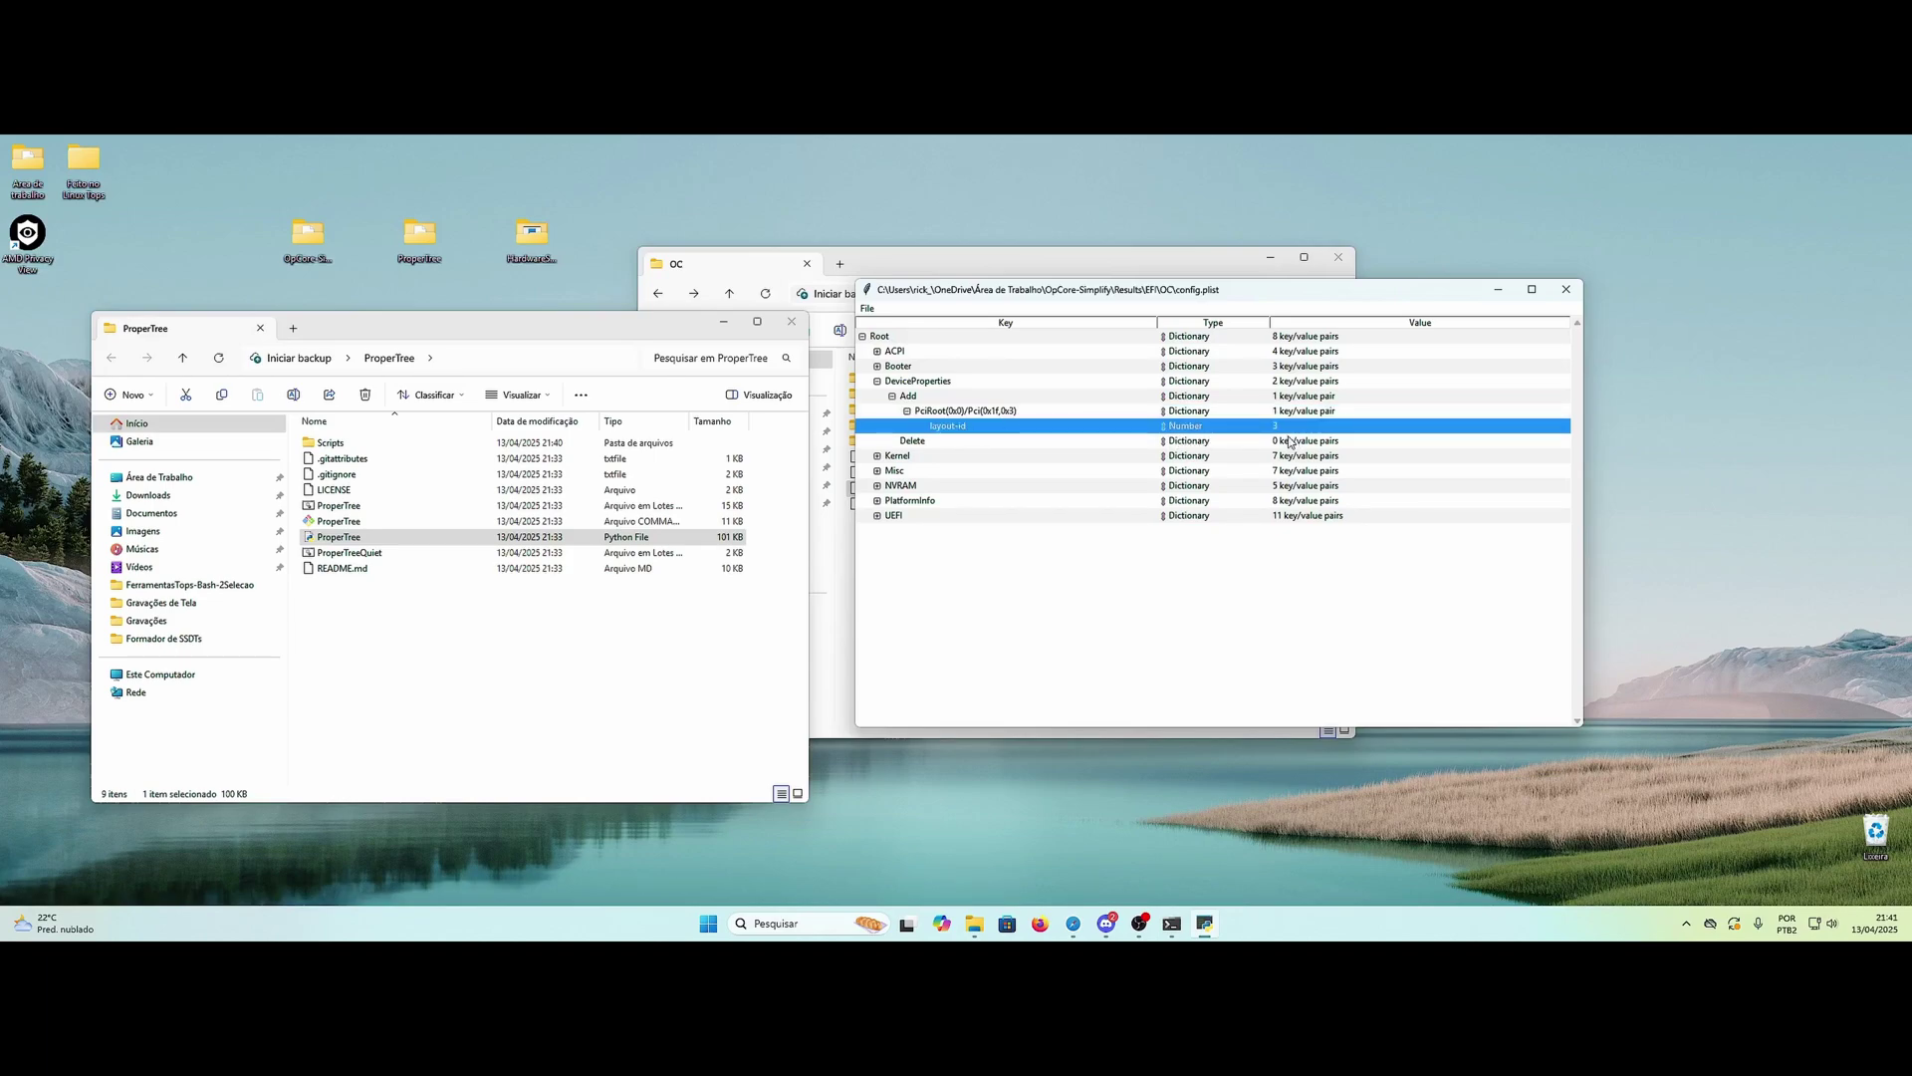
left_click_drag(1247, 289, 1262, 277)
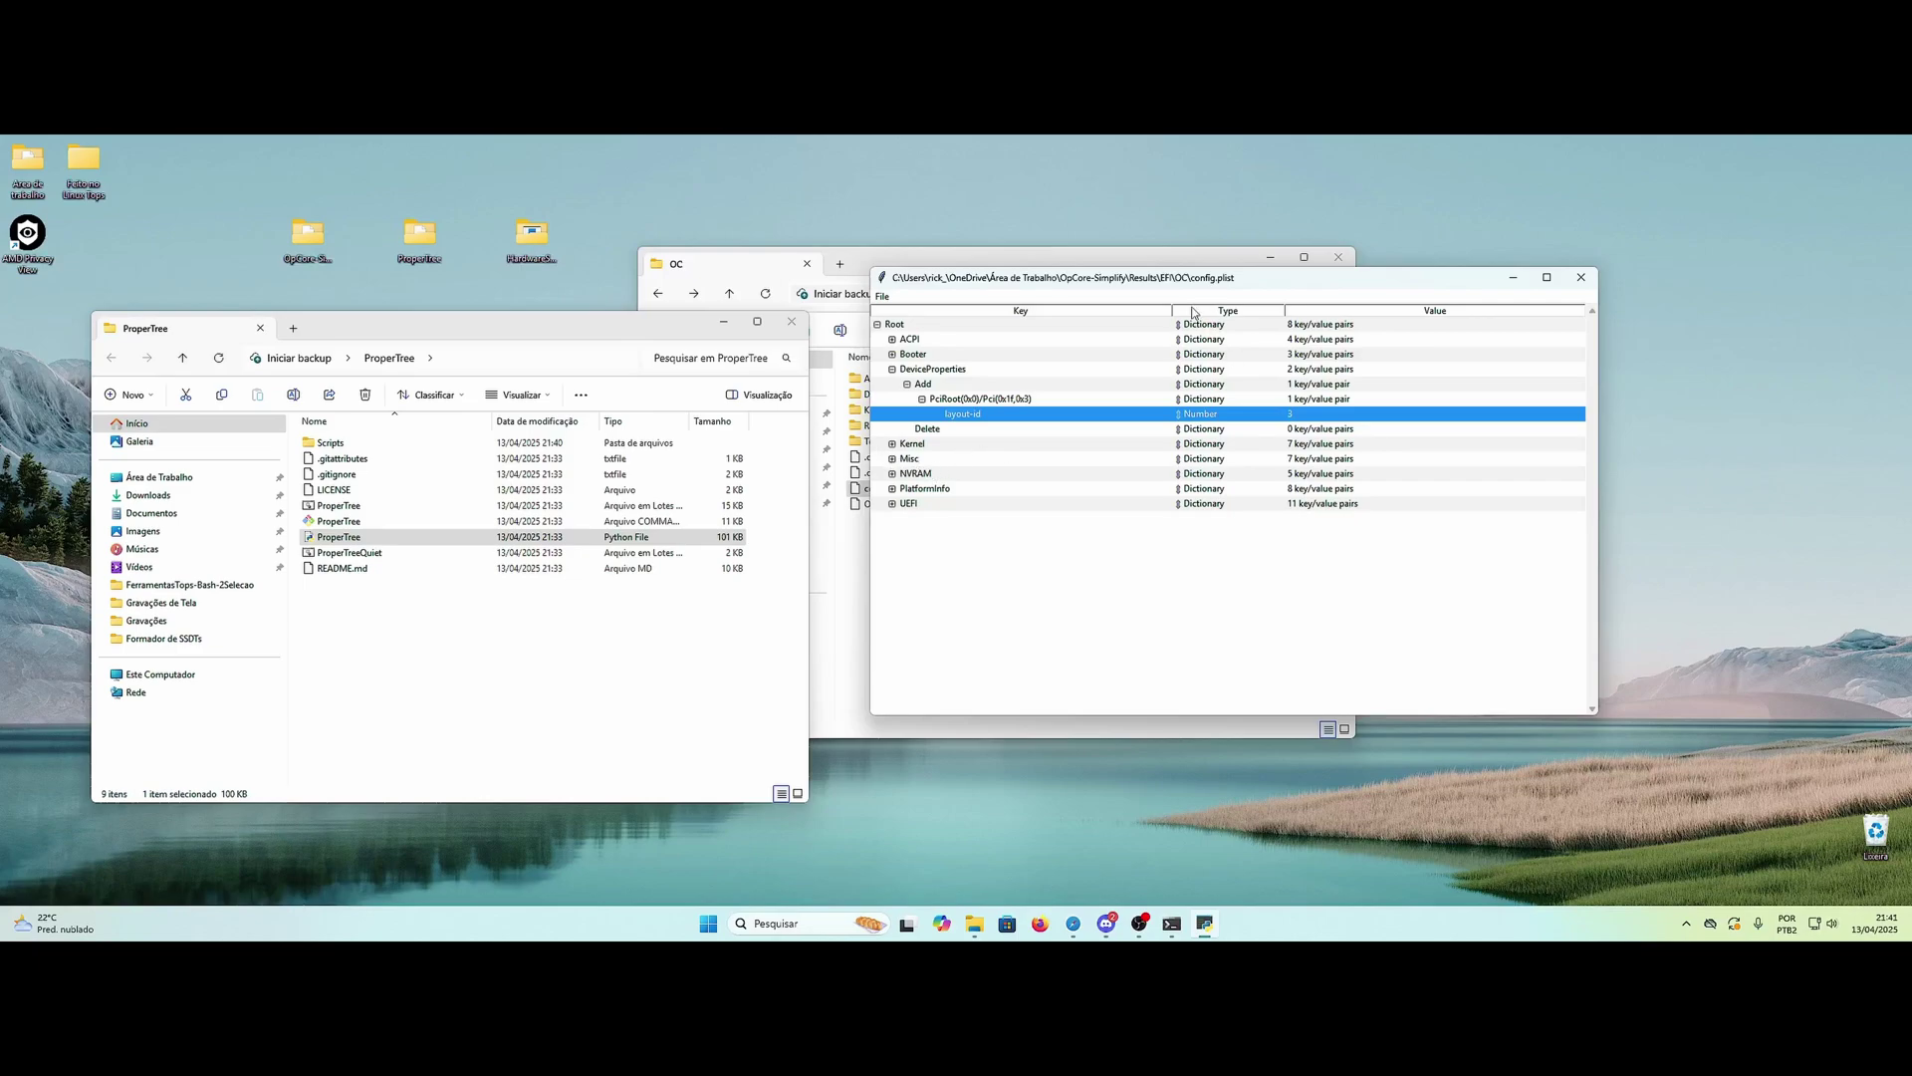
left_click_drag(1120, 281, 1109, 265)
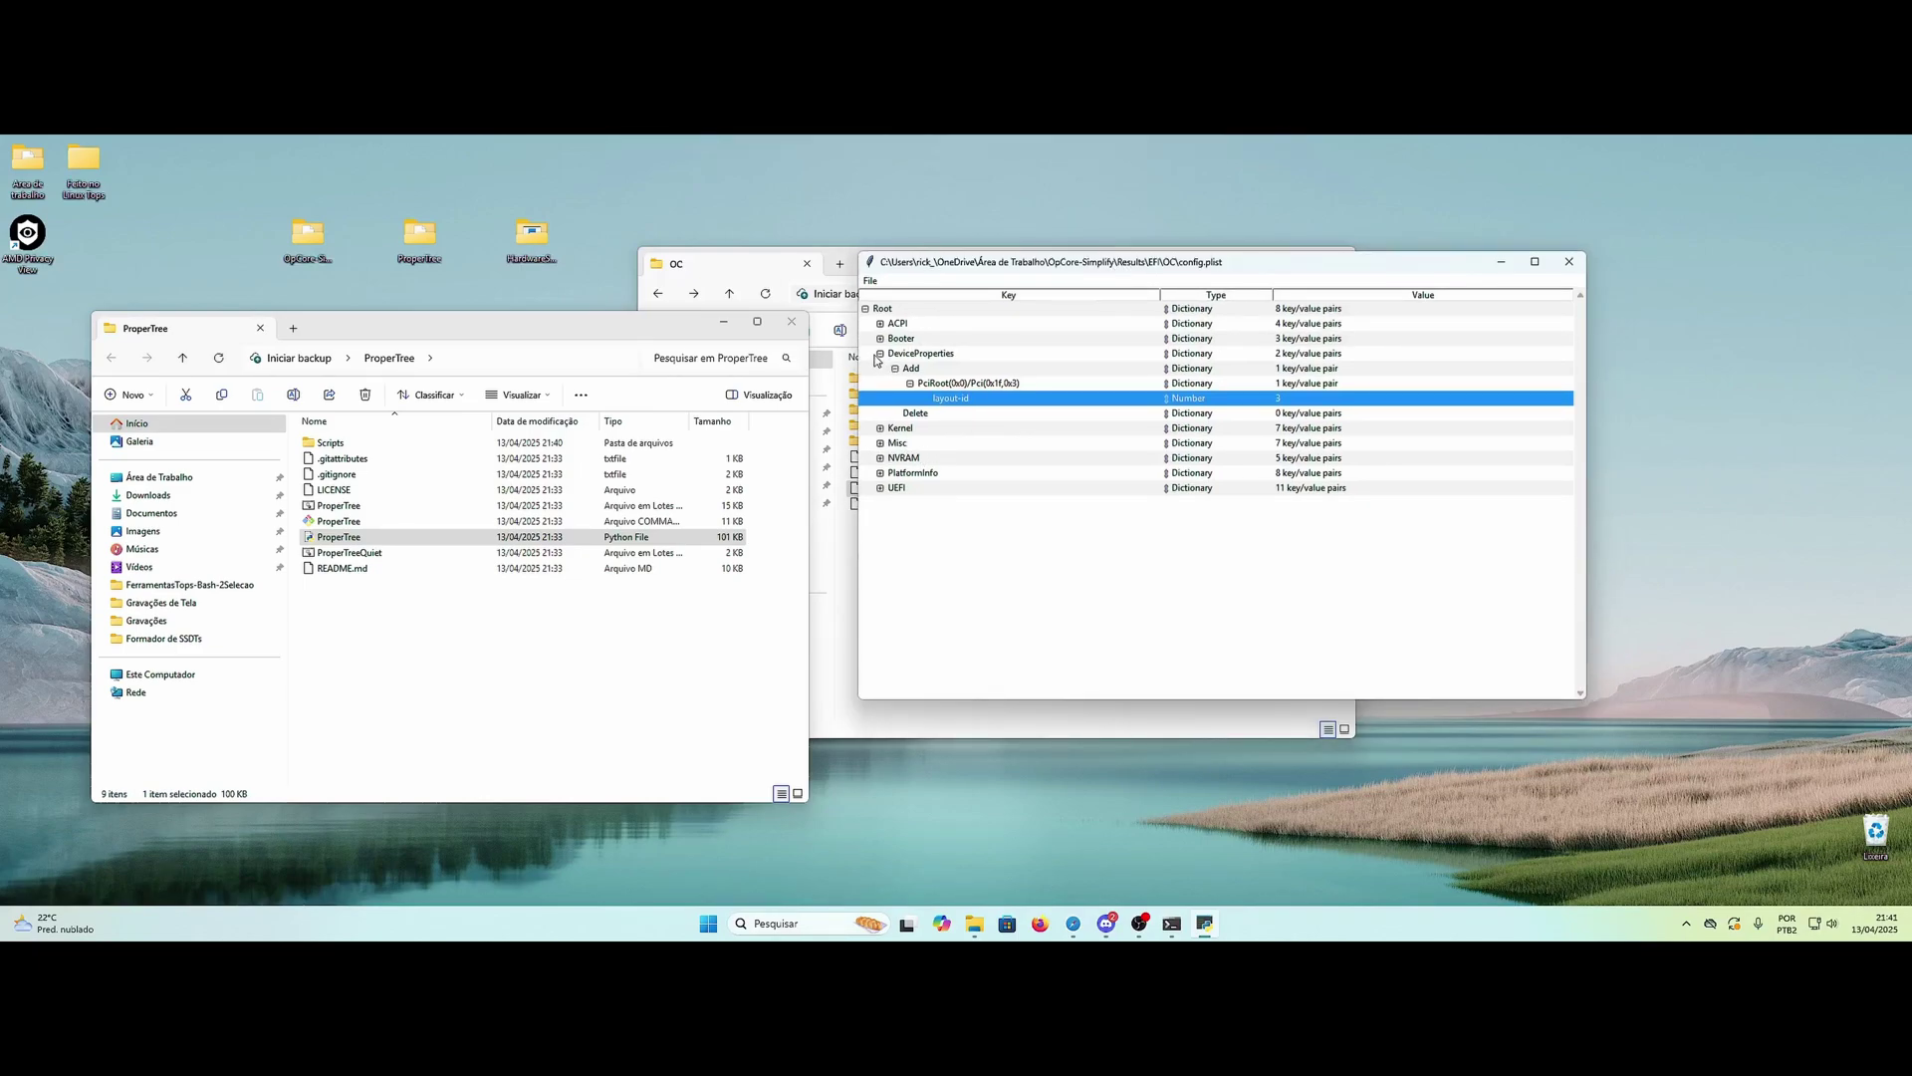
left_click(879, 360)
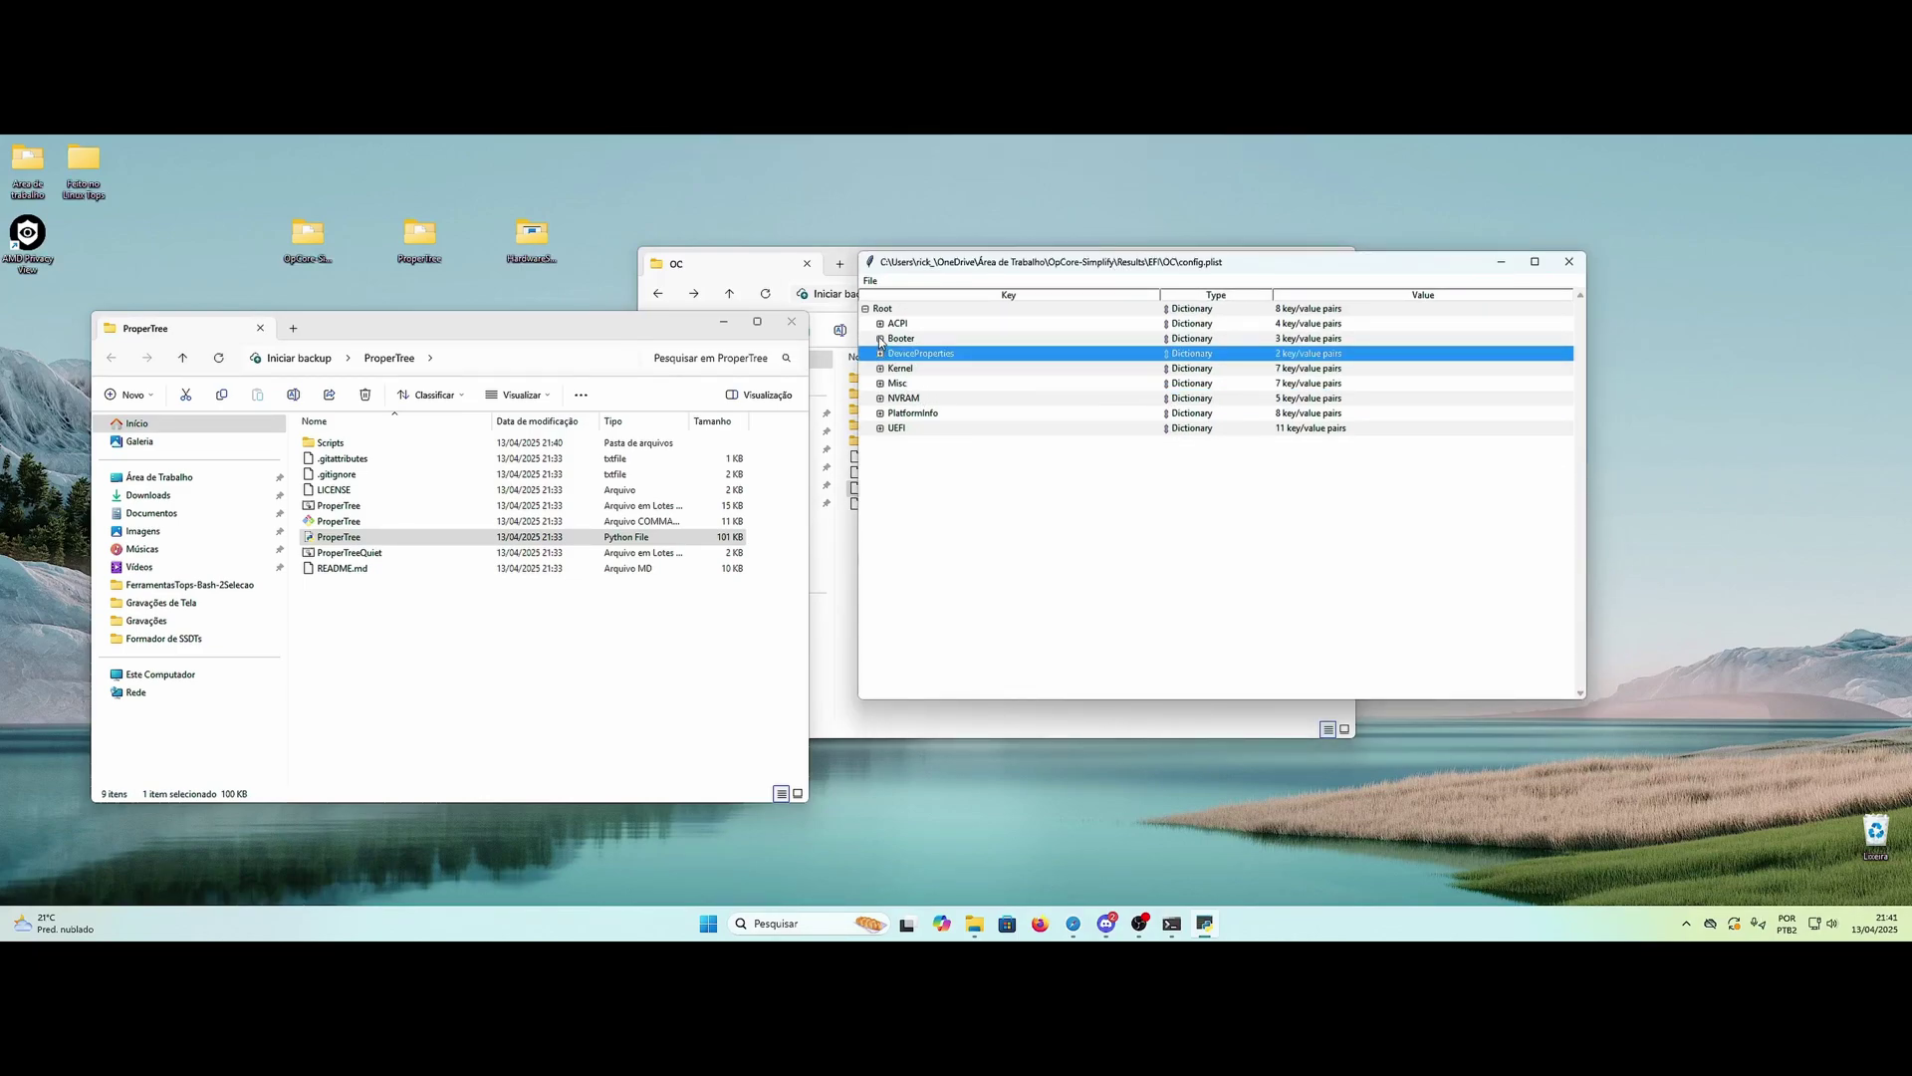
left_click_drag(957, 267, 991, 288)
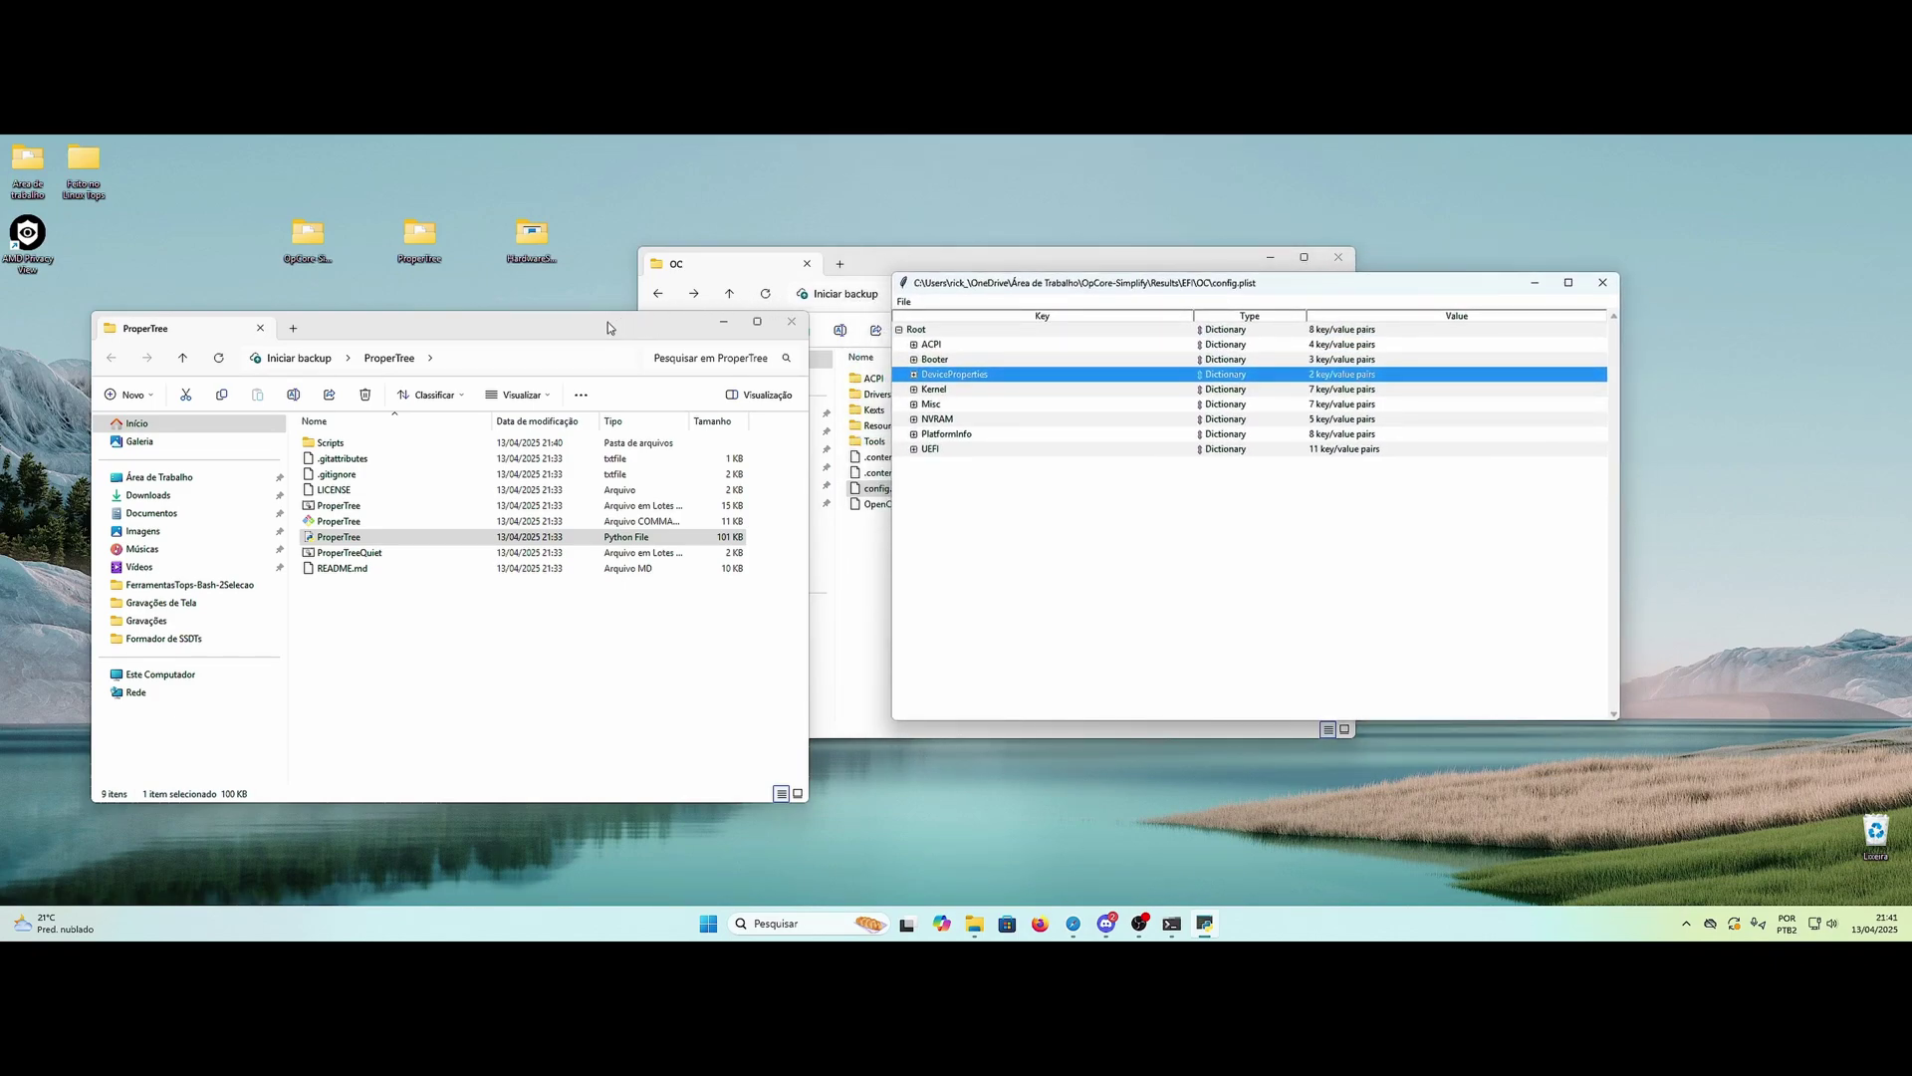
Step: Open the desktop SSDTTime folder's Results subfolder containing OEM
left_click(436, 370)
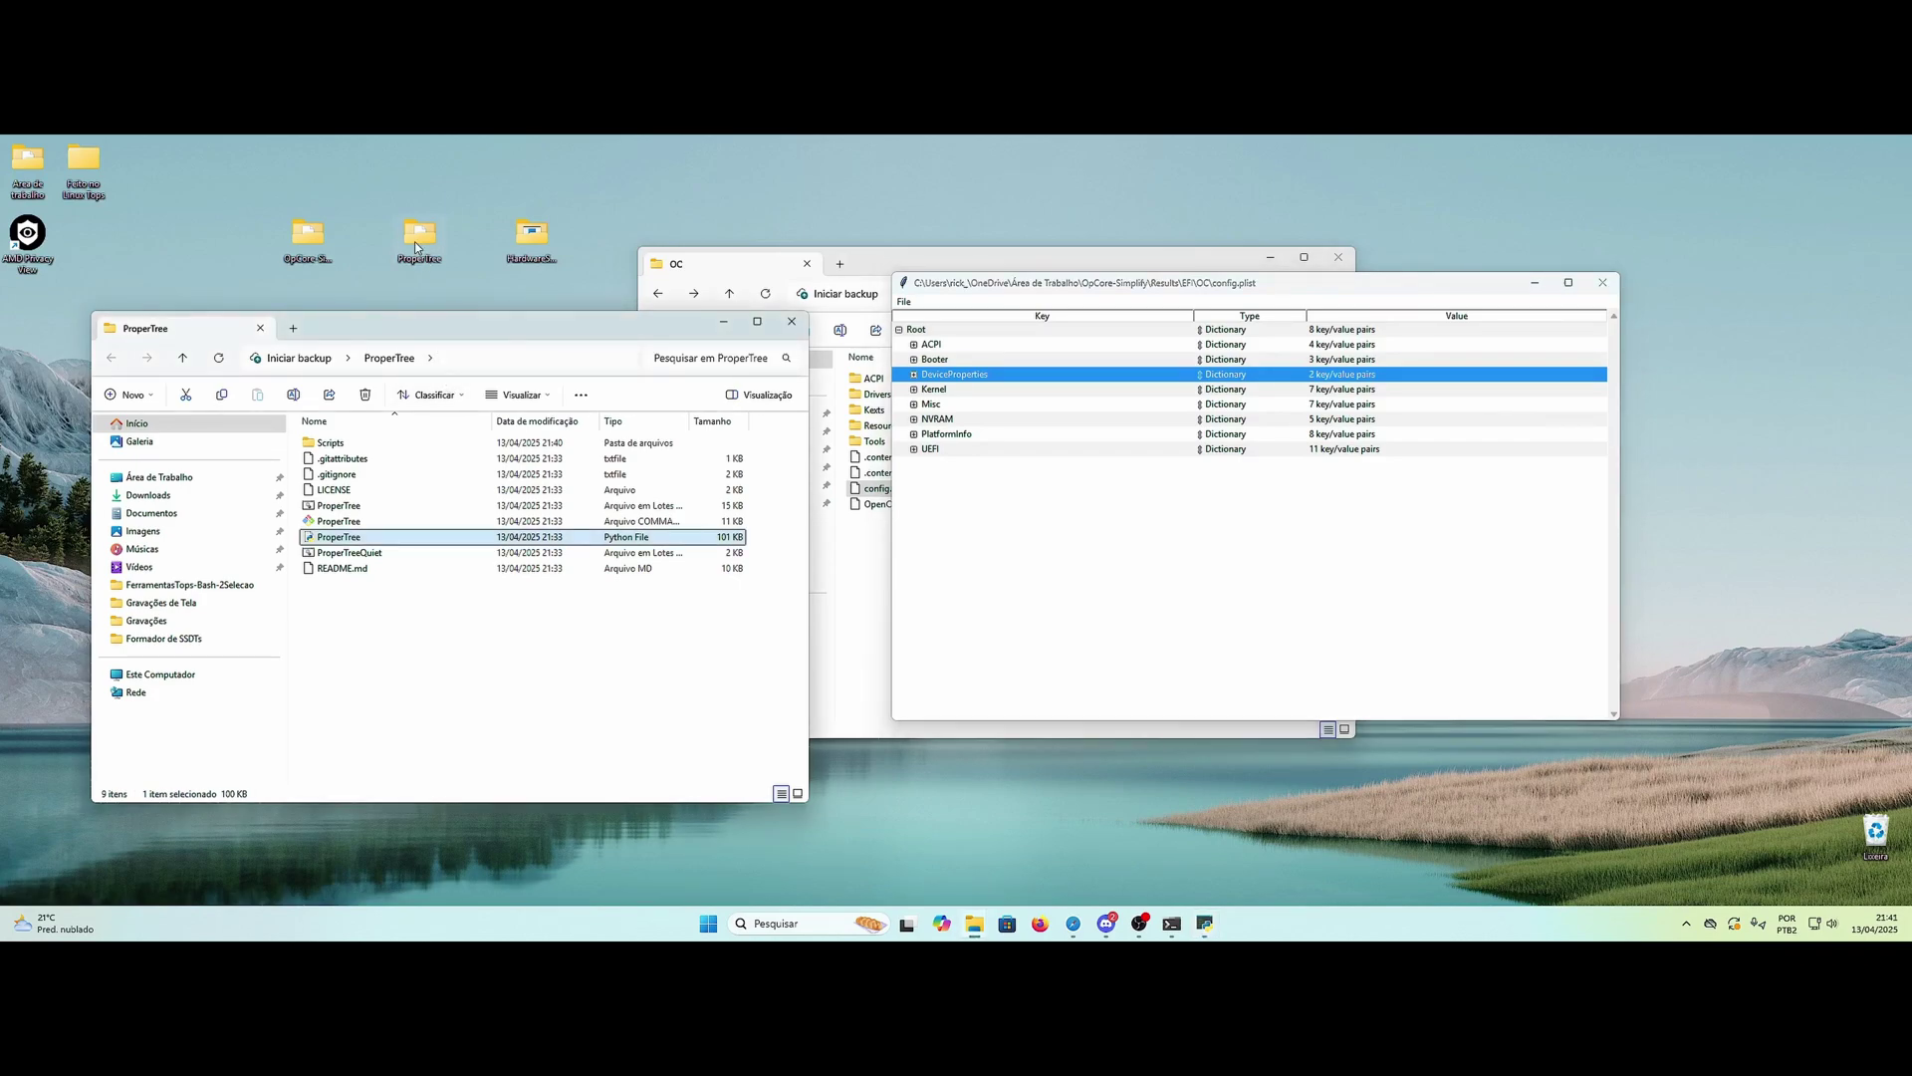
mouse_move(528, 329)
left_mouse_down()
mouse_move(488, 423)
mouse_move(510, 495)
left_mouse_up()
left_click_drag(412, 458, 360, 324)
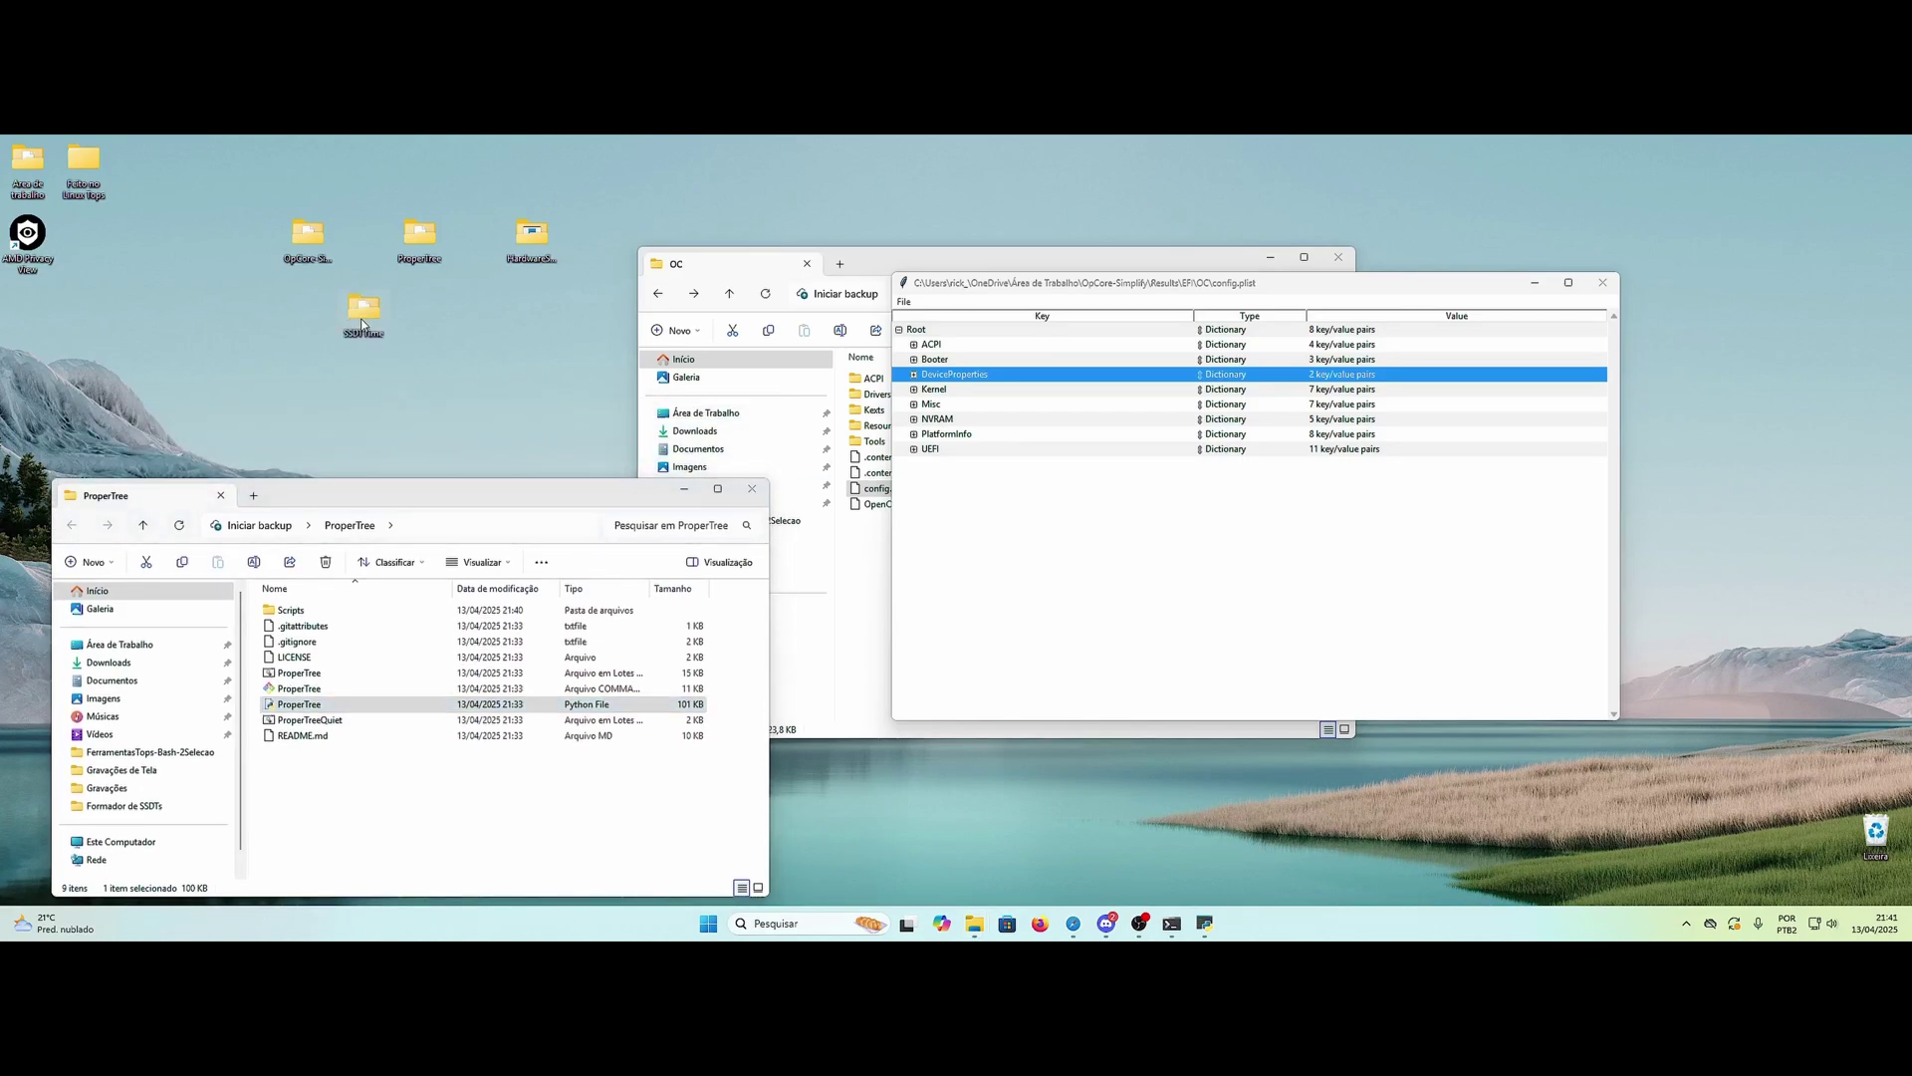
double_click(364, 311)
double_click(302, 266)
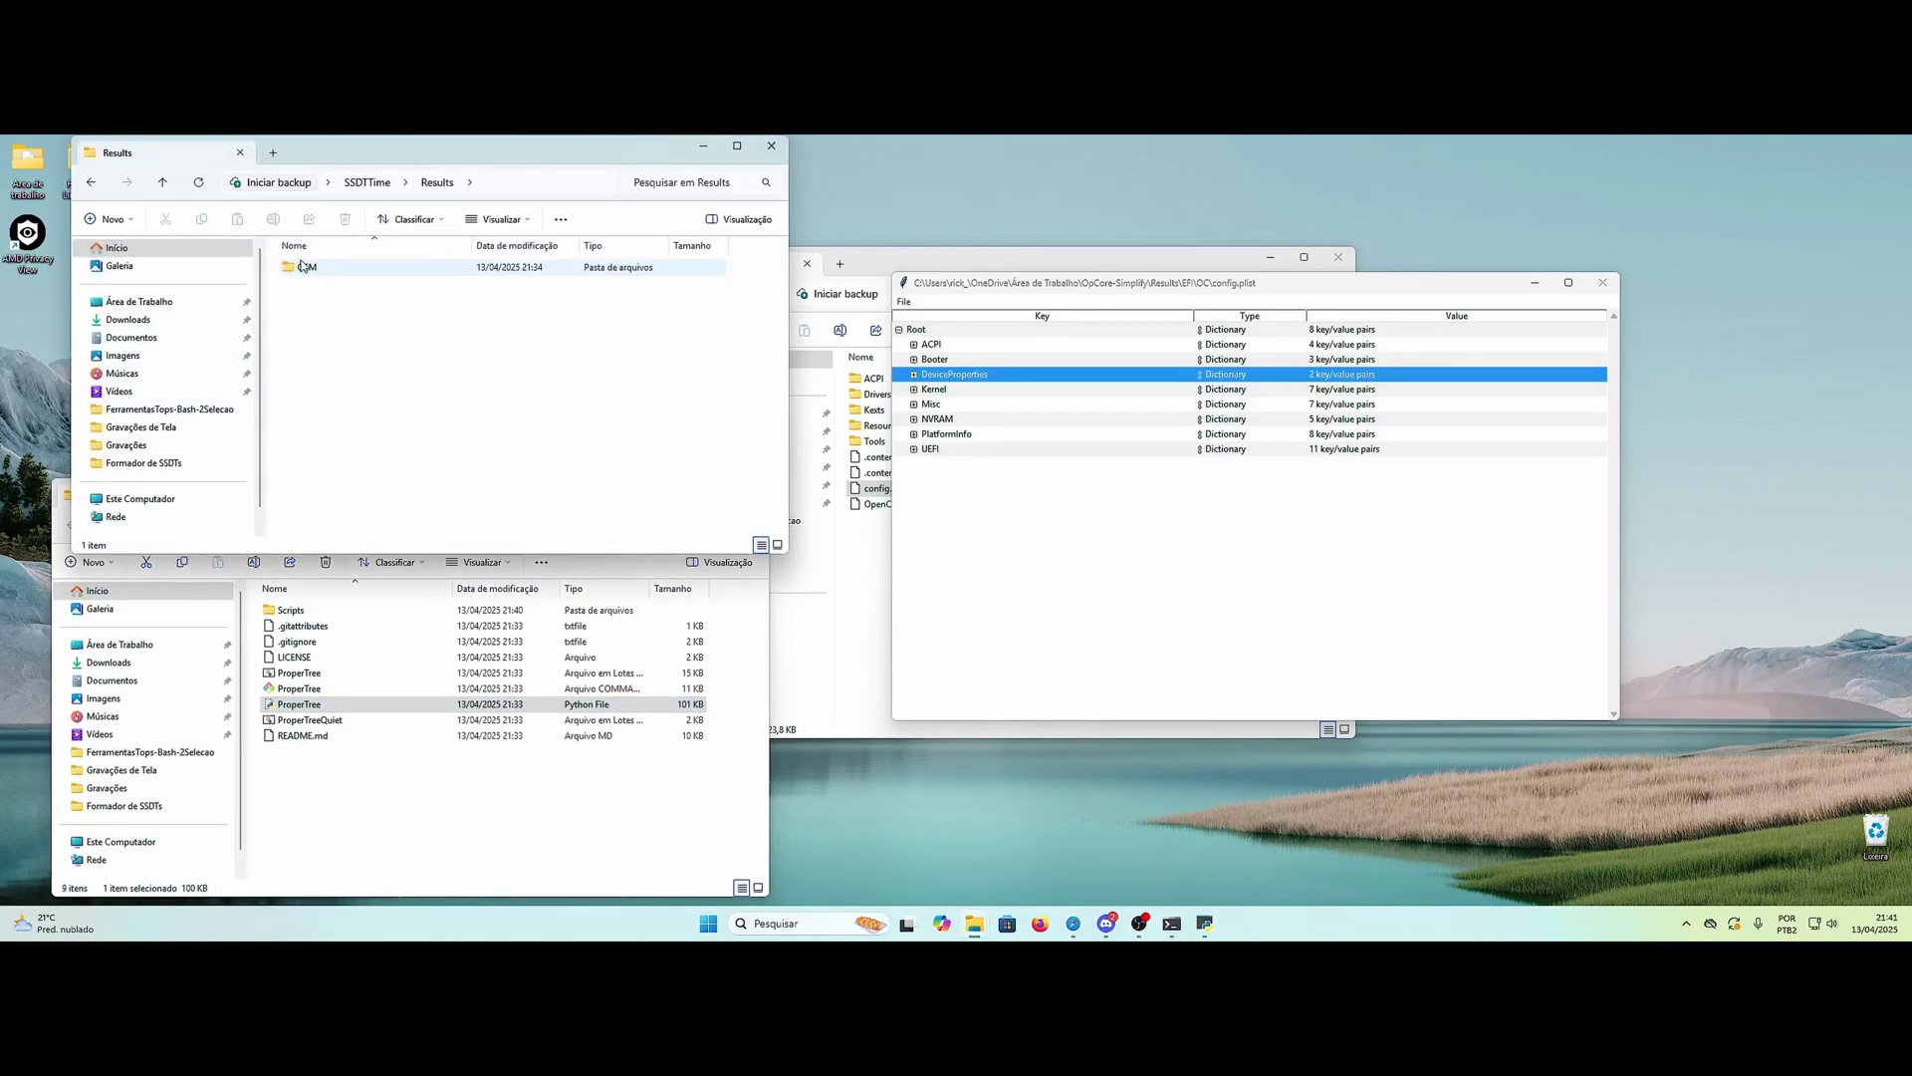
Step: Close the ProperTree editor and bring the OC folder window forward
left_click_drag(303, 267, 317, 261)
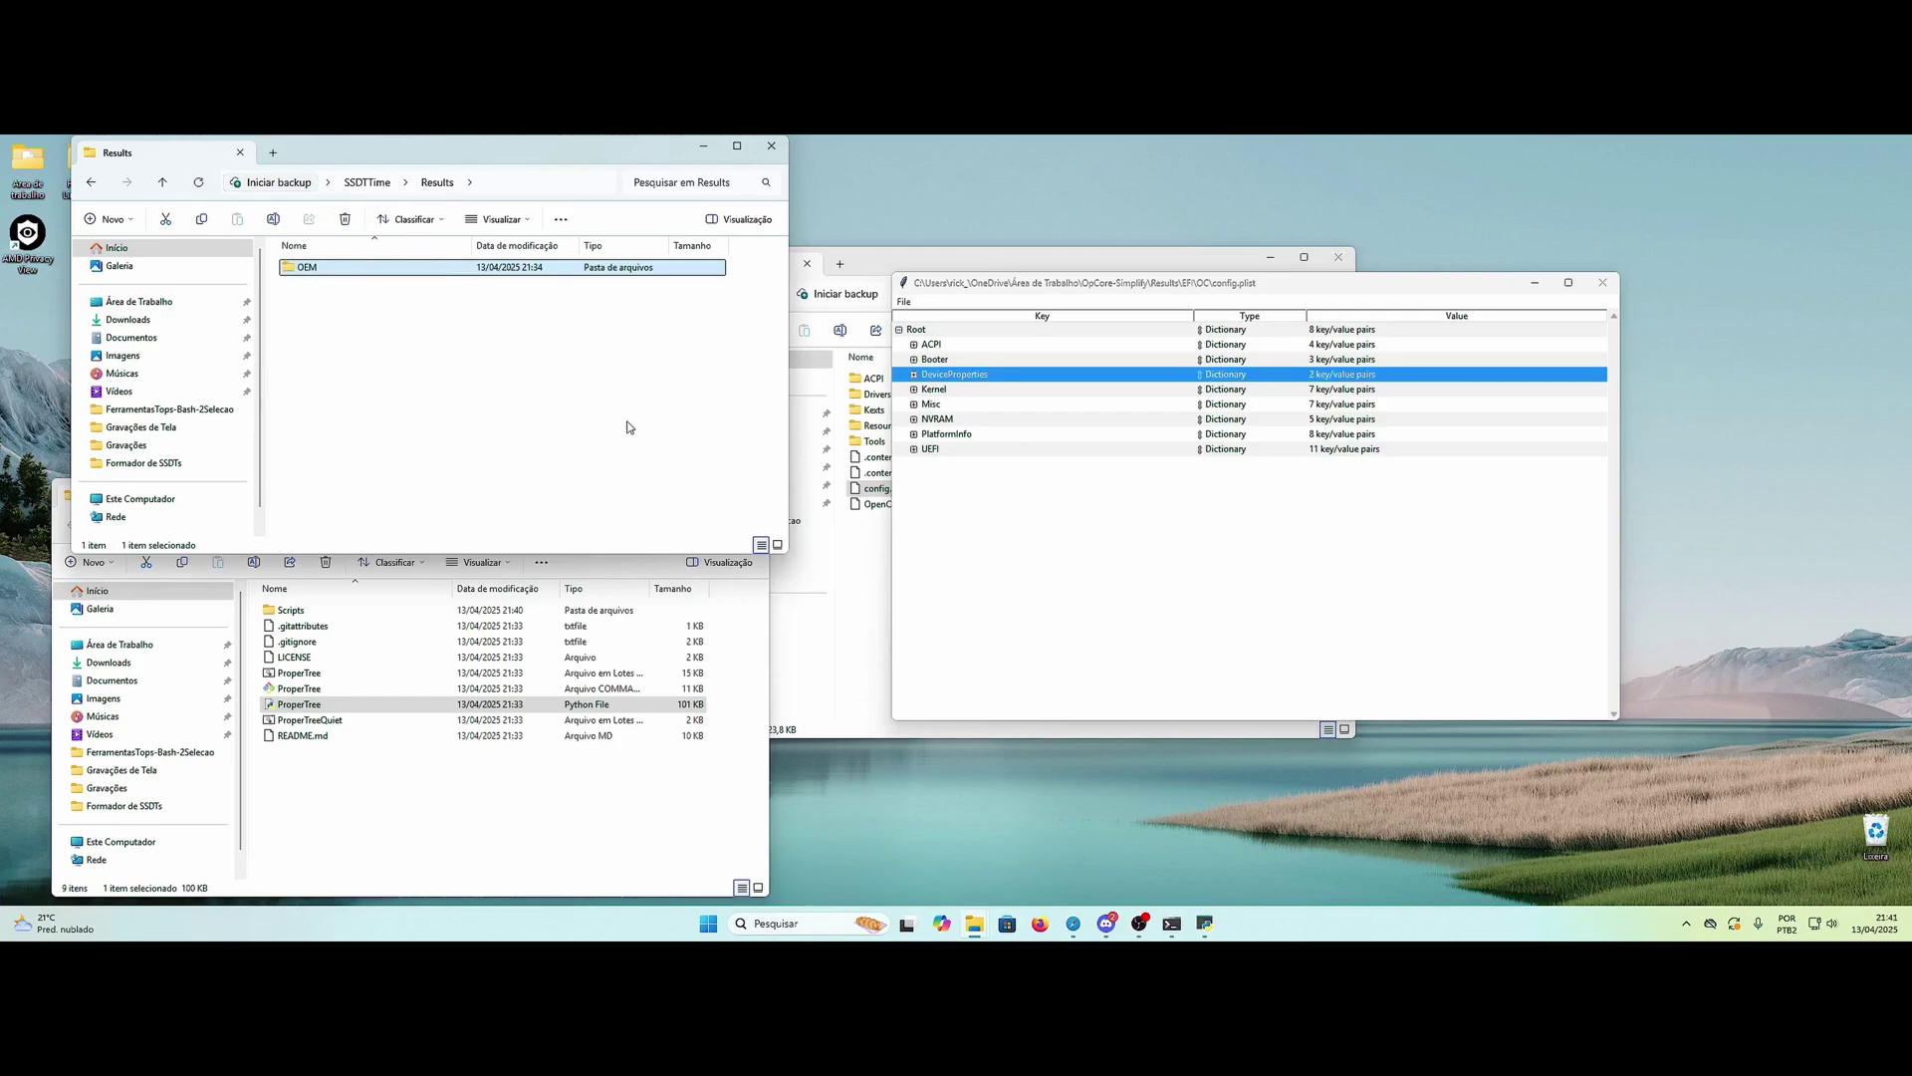
left_click(1603, 283)
left_click_drag(964, 261, 1177, 279)
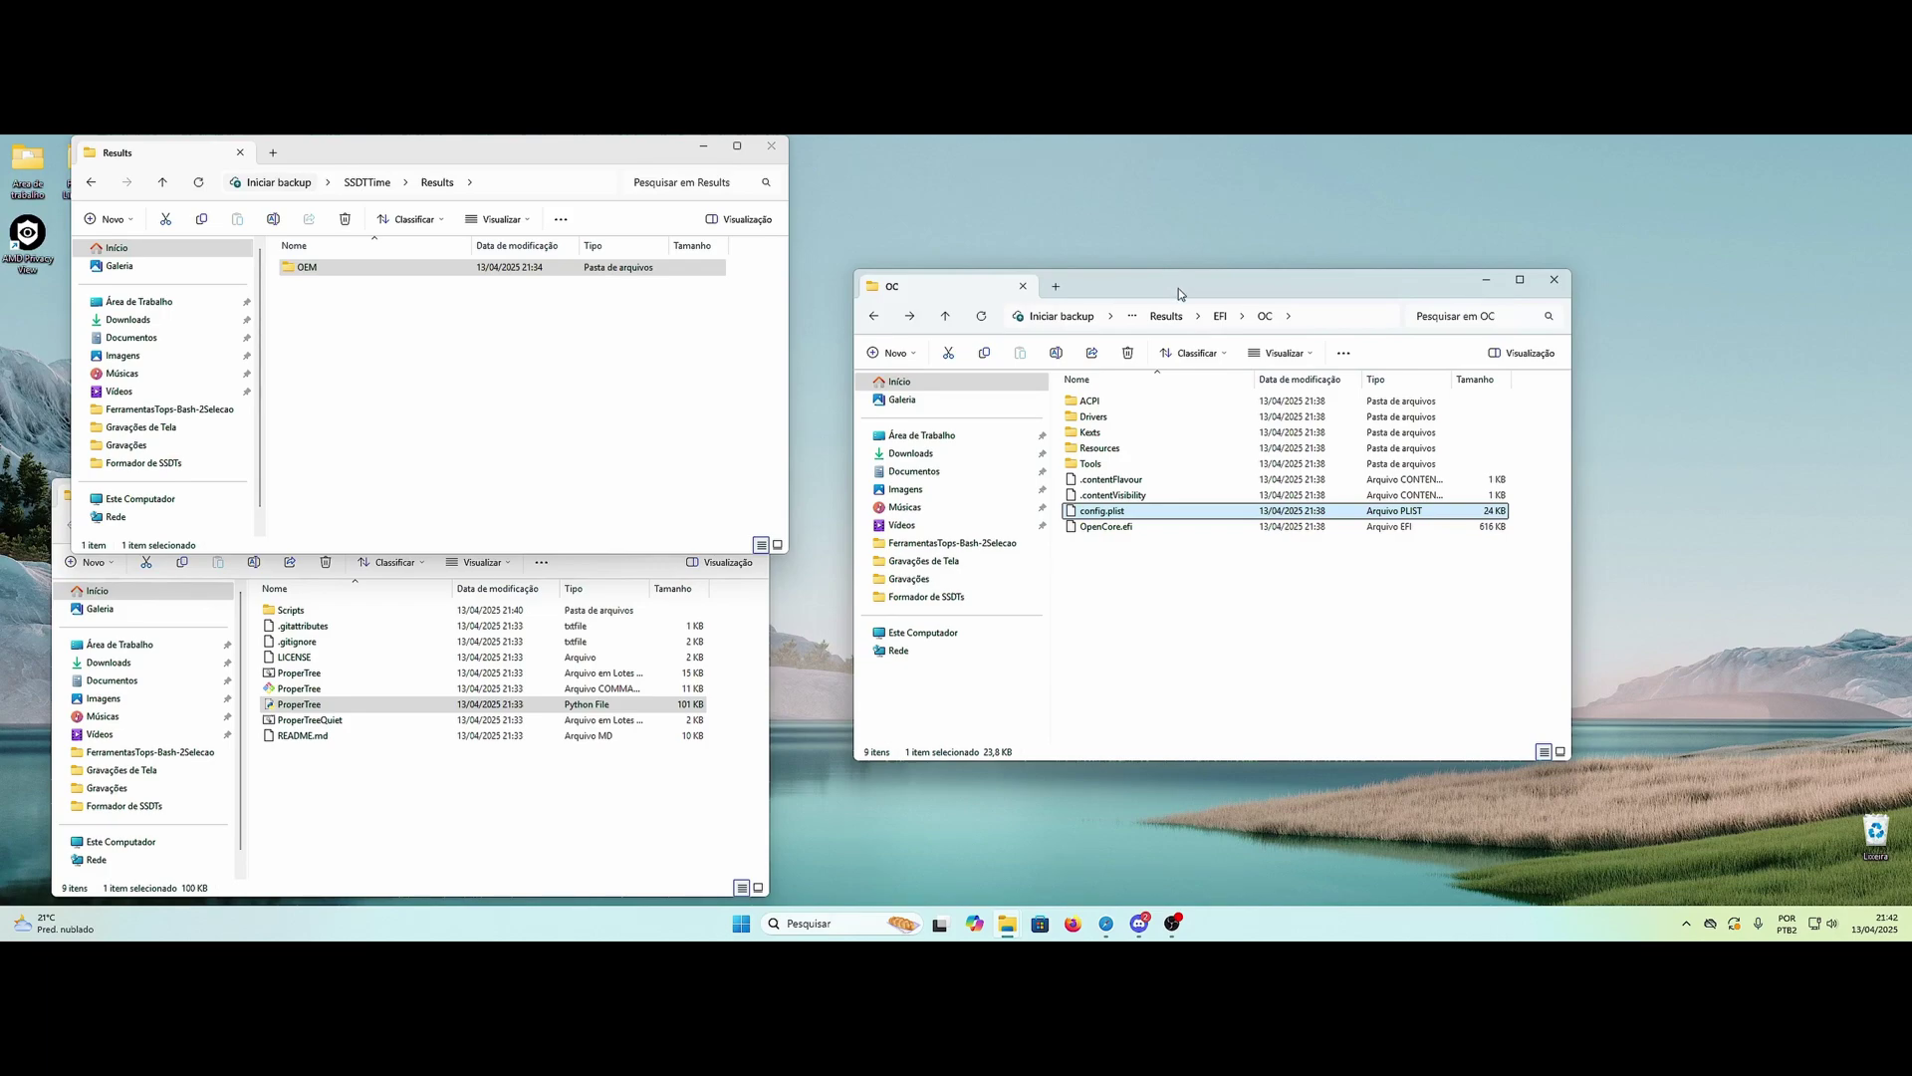
left_click_drag(1177, 279, 1130, 216)
left_click_drag(475, 486, 492, 440)
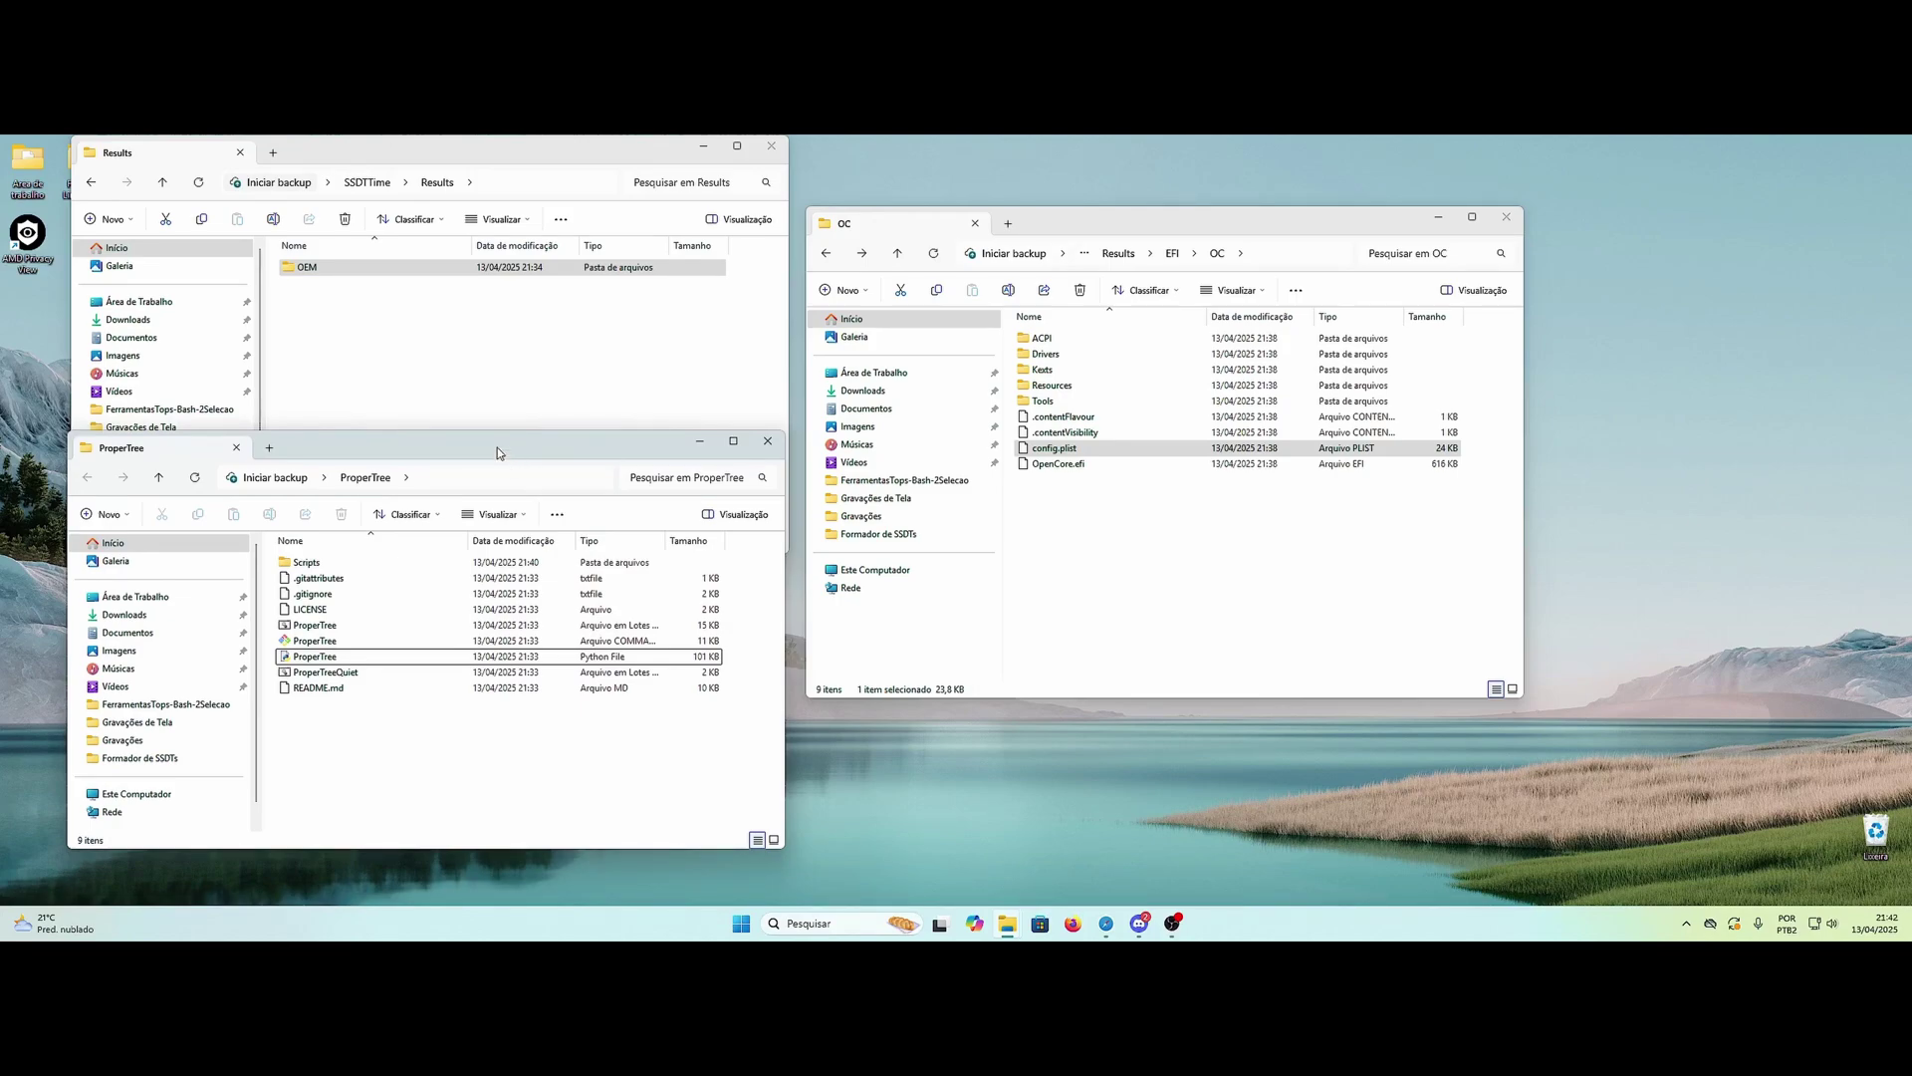
mouse_move(492, 442)
left_mouse_down()
mouse_move(545, 458)
mouse_move(763, 394)
mouse_move(954, 448)
mouse_move(719, 518)
mouse_move(488, 412)
left_mouse_up()
left_click_drag(516, 165, 522, 166)
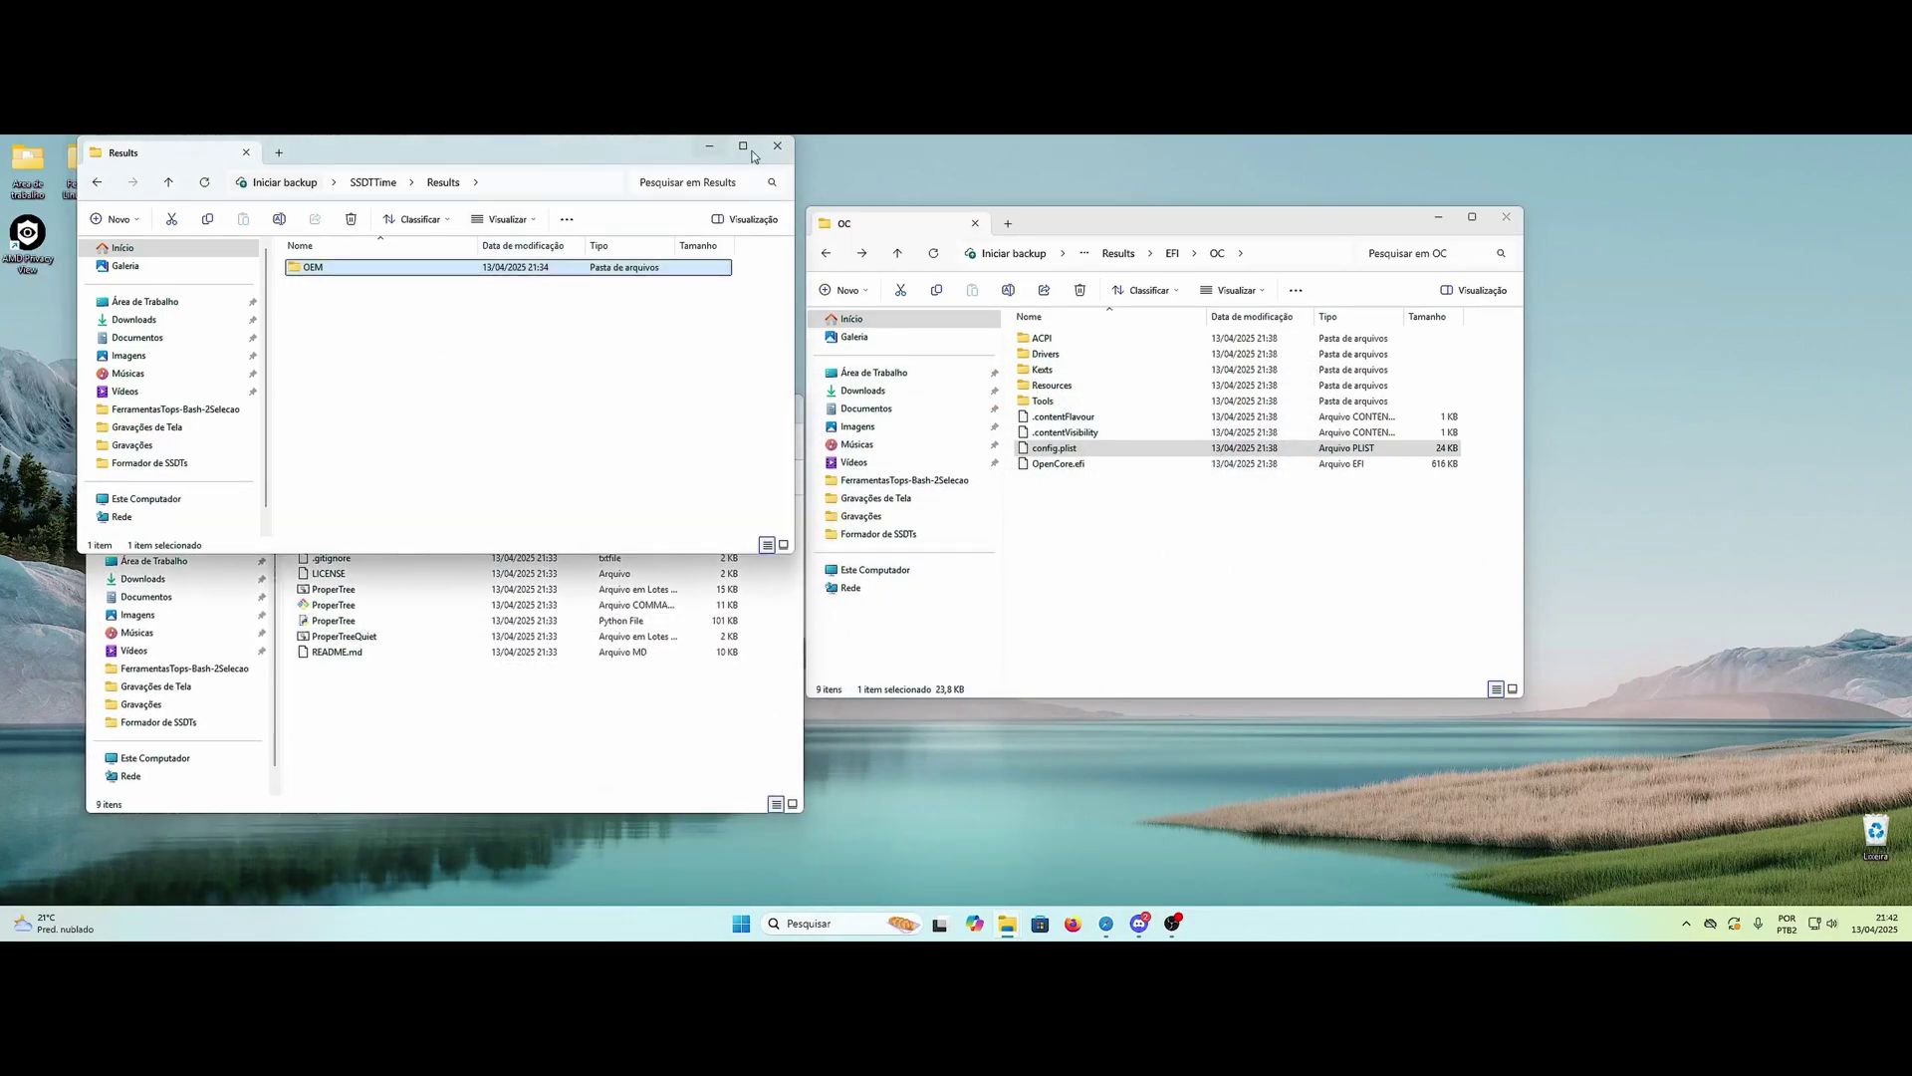
left_click(488, 567)
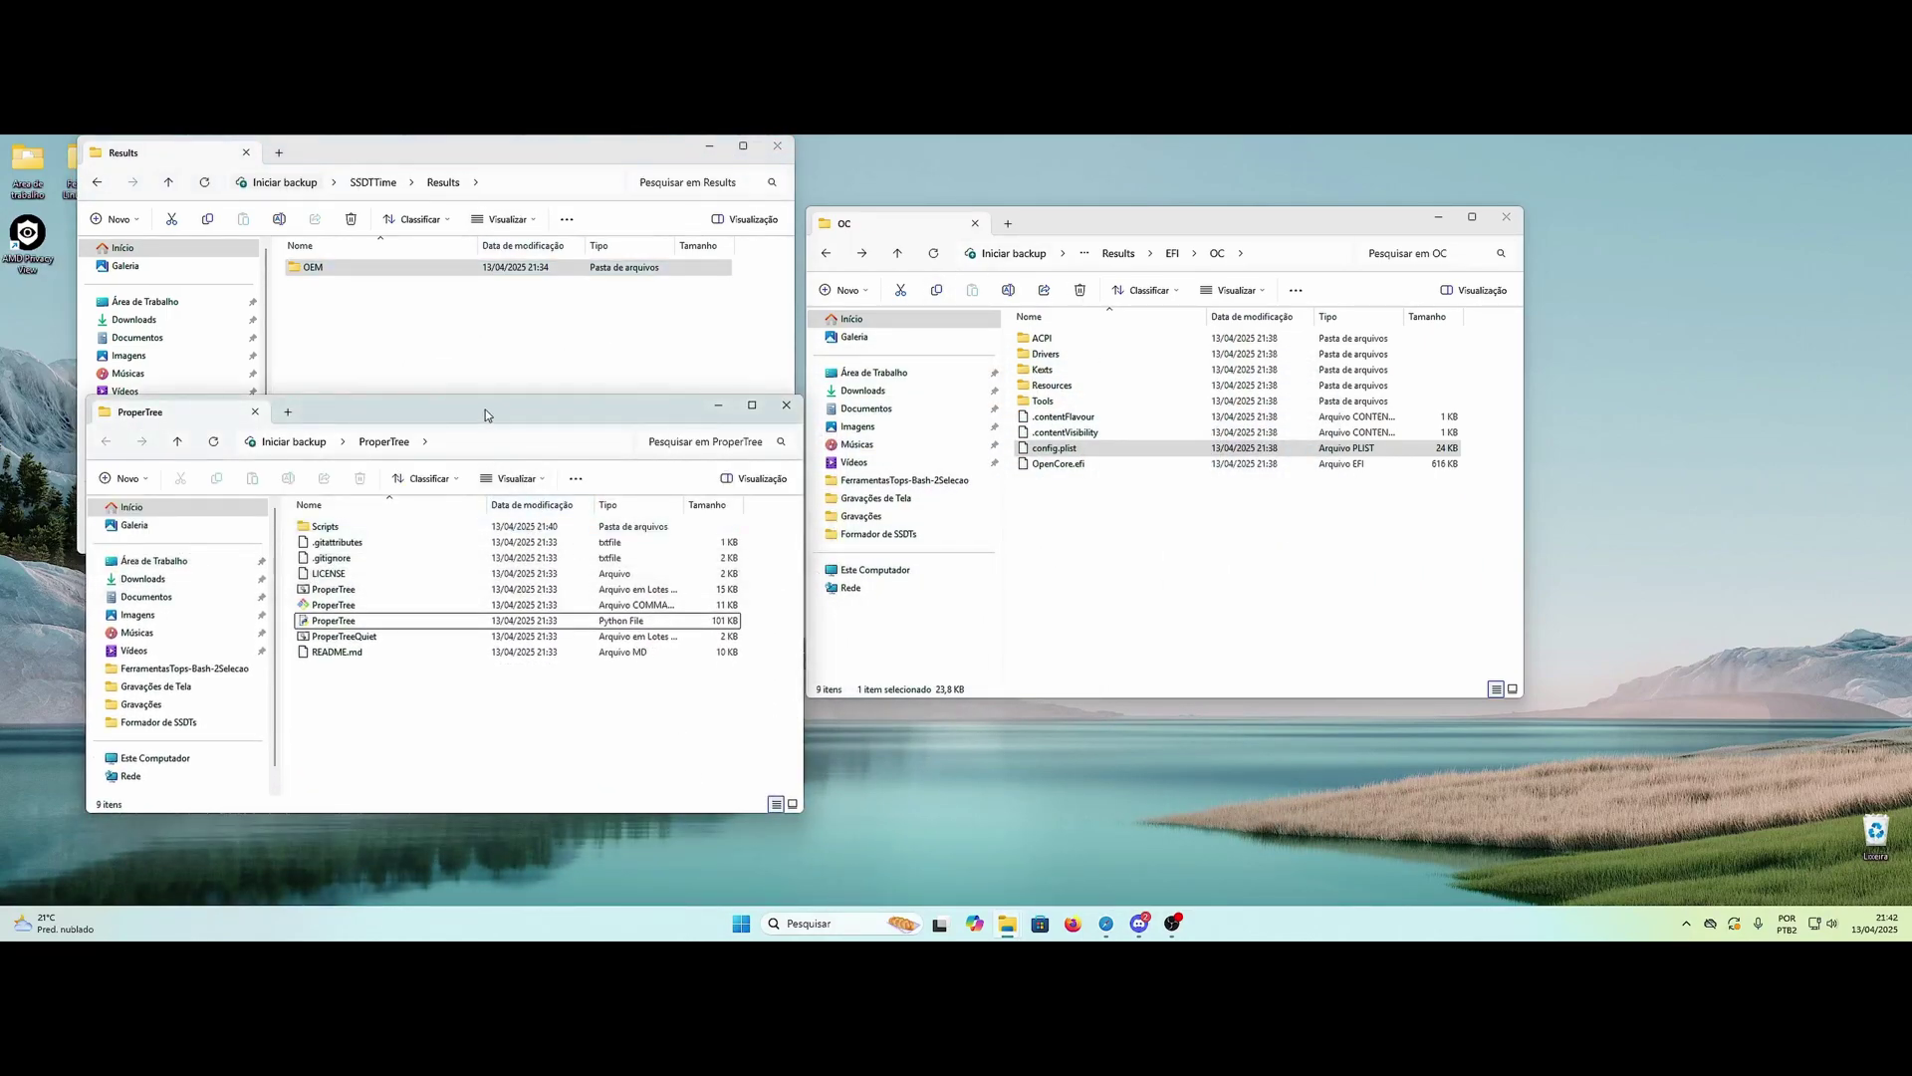
mouse_move(485, 414)
left_mouse_down()
mouse_move(514, 484)
mouse_move(495, 468)
left_mouse_up()
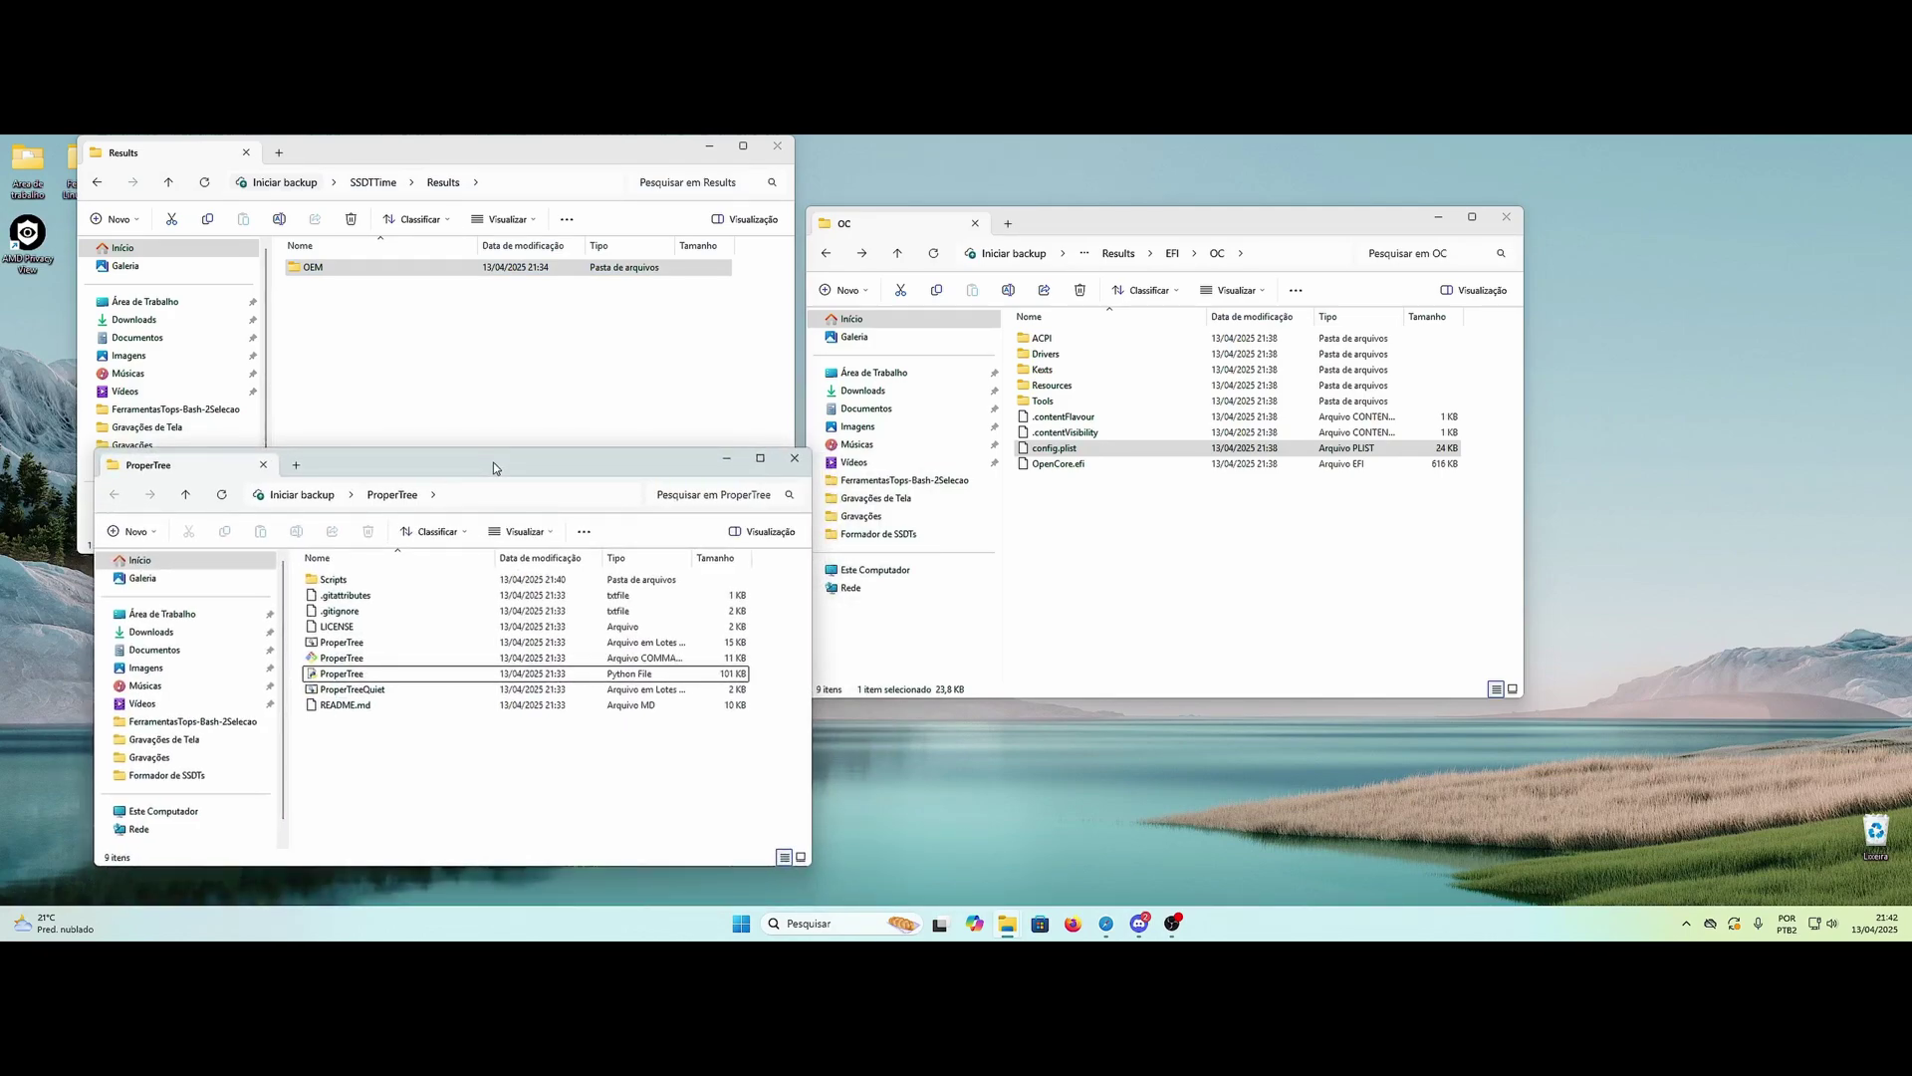
left_click_drag(496, 462, 482, 452)
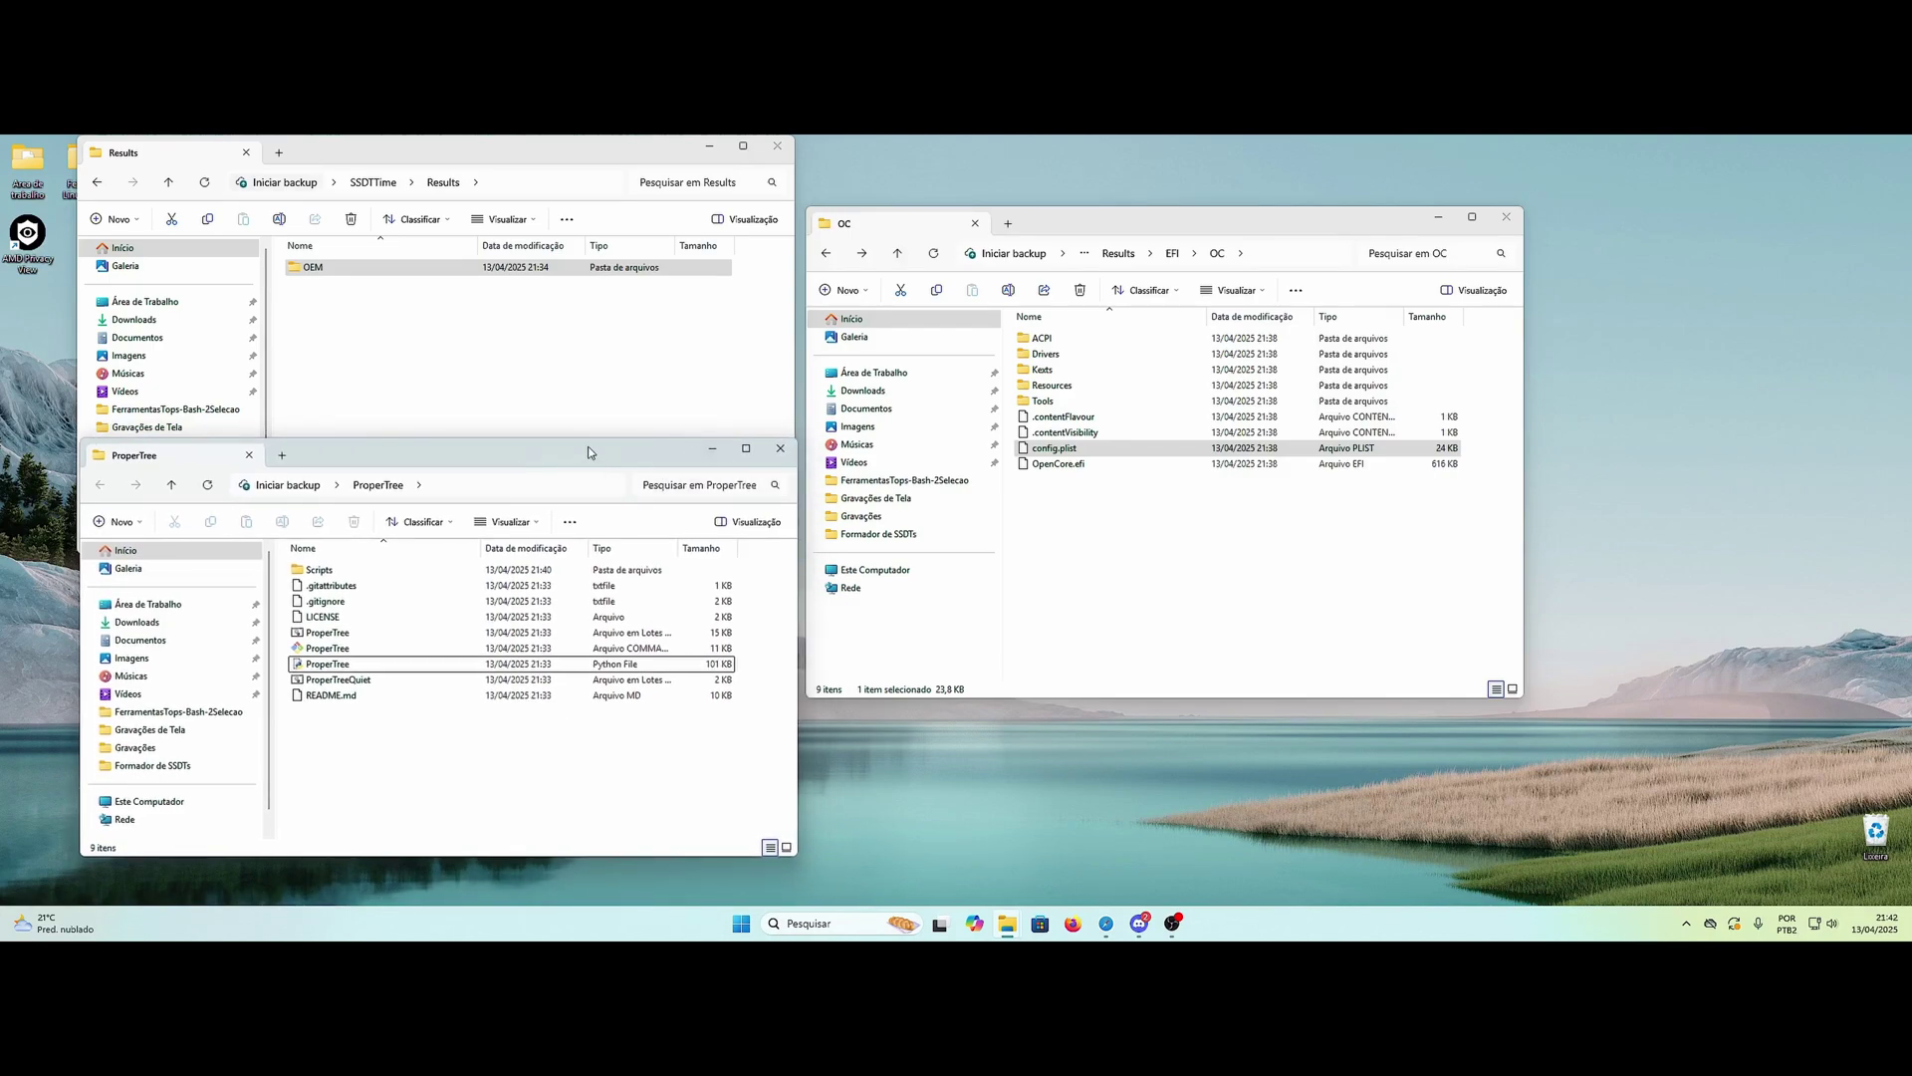
left_click_drag(588, 451, 581, 461)
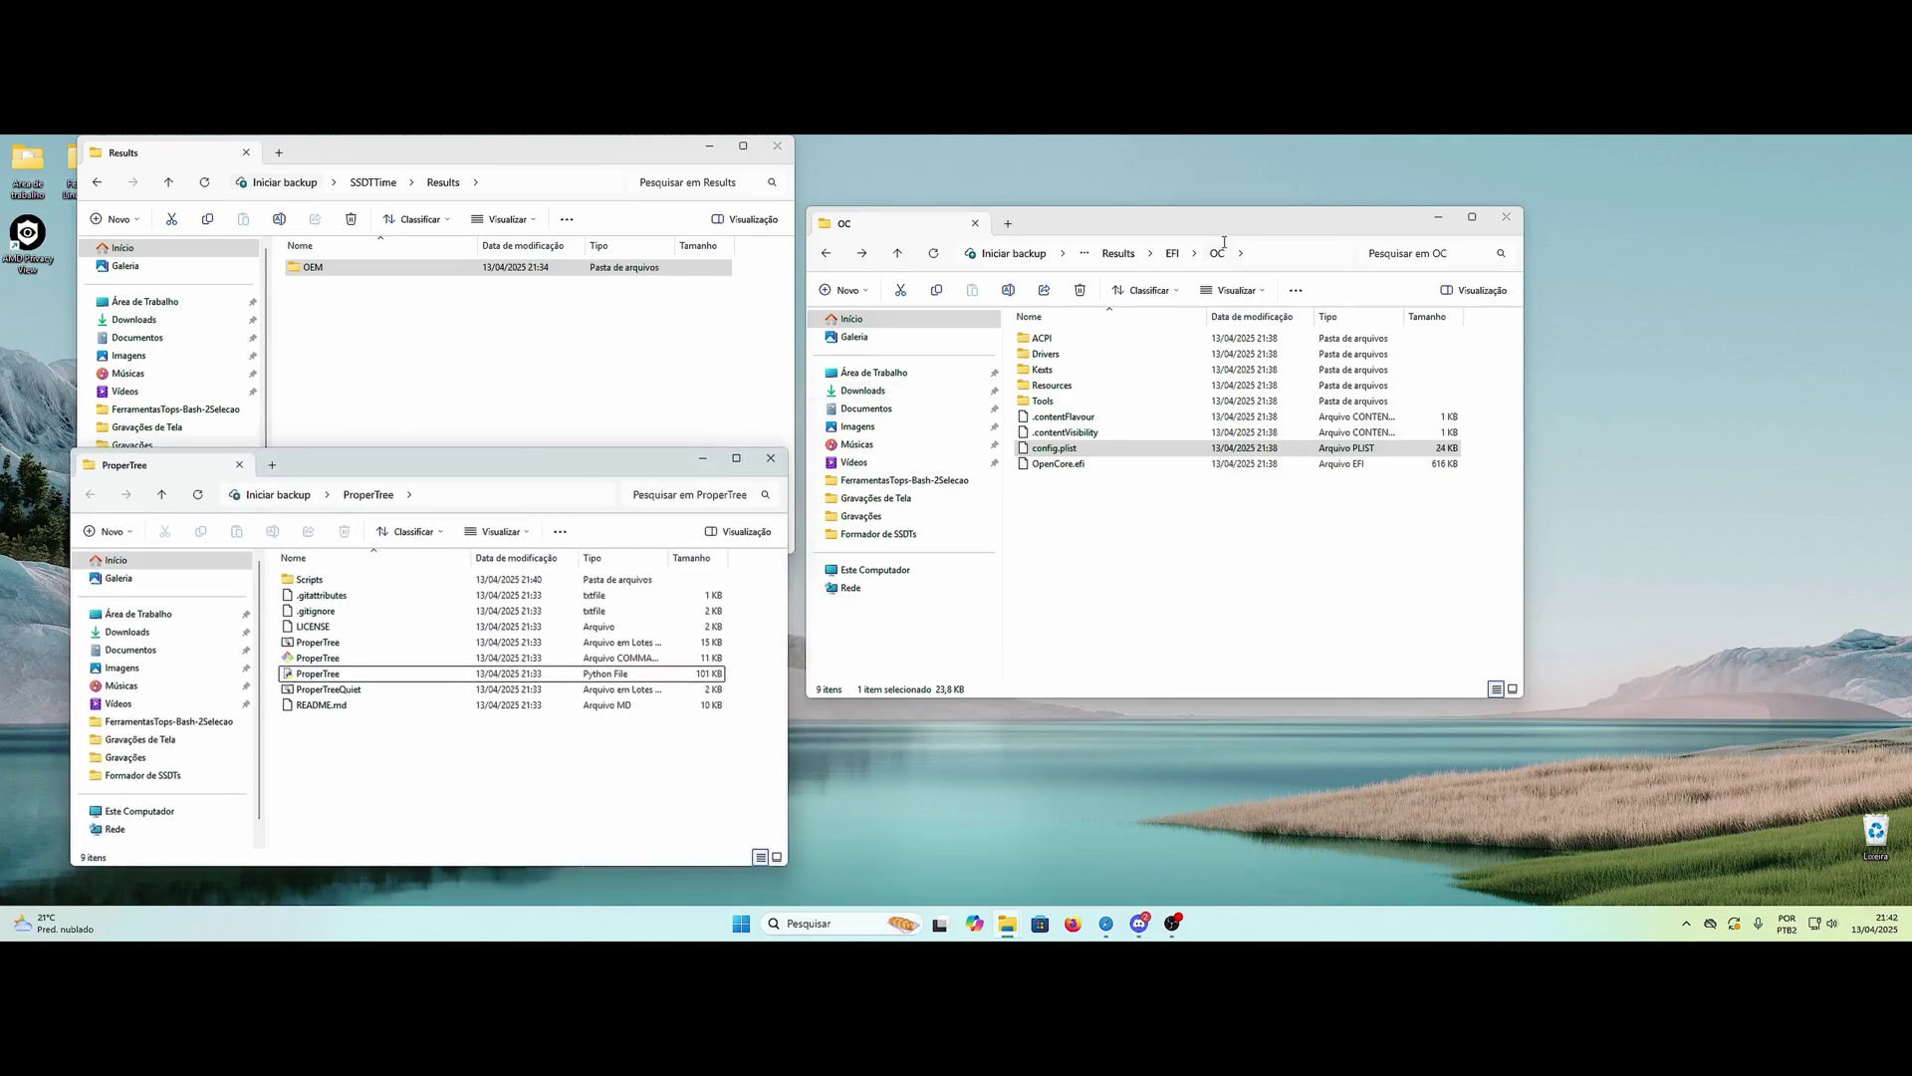
left_click_drag(1181, 225, 1220, 226)
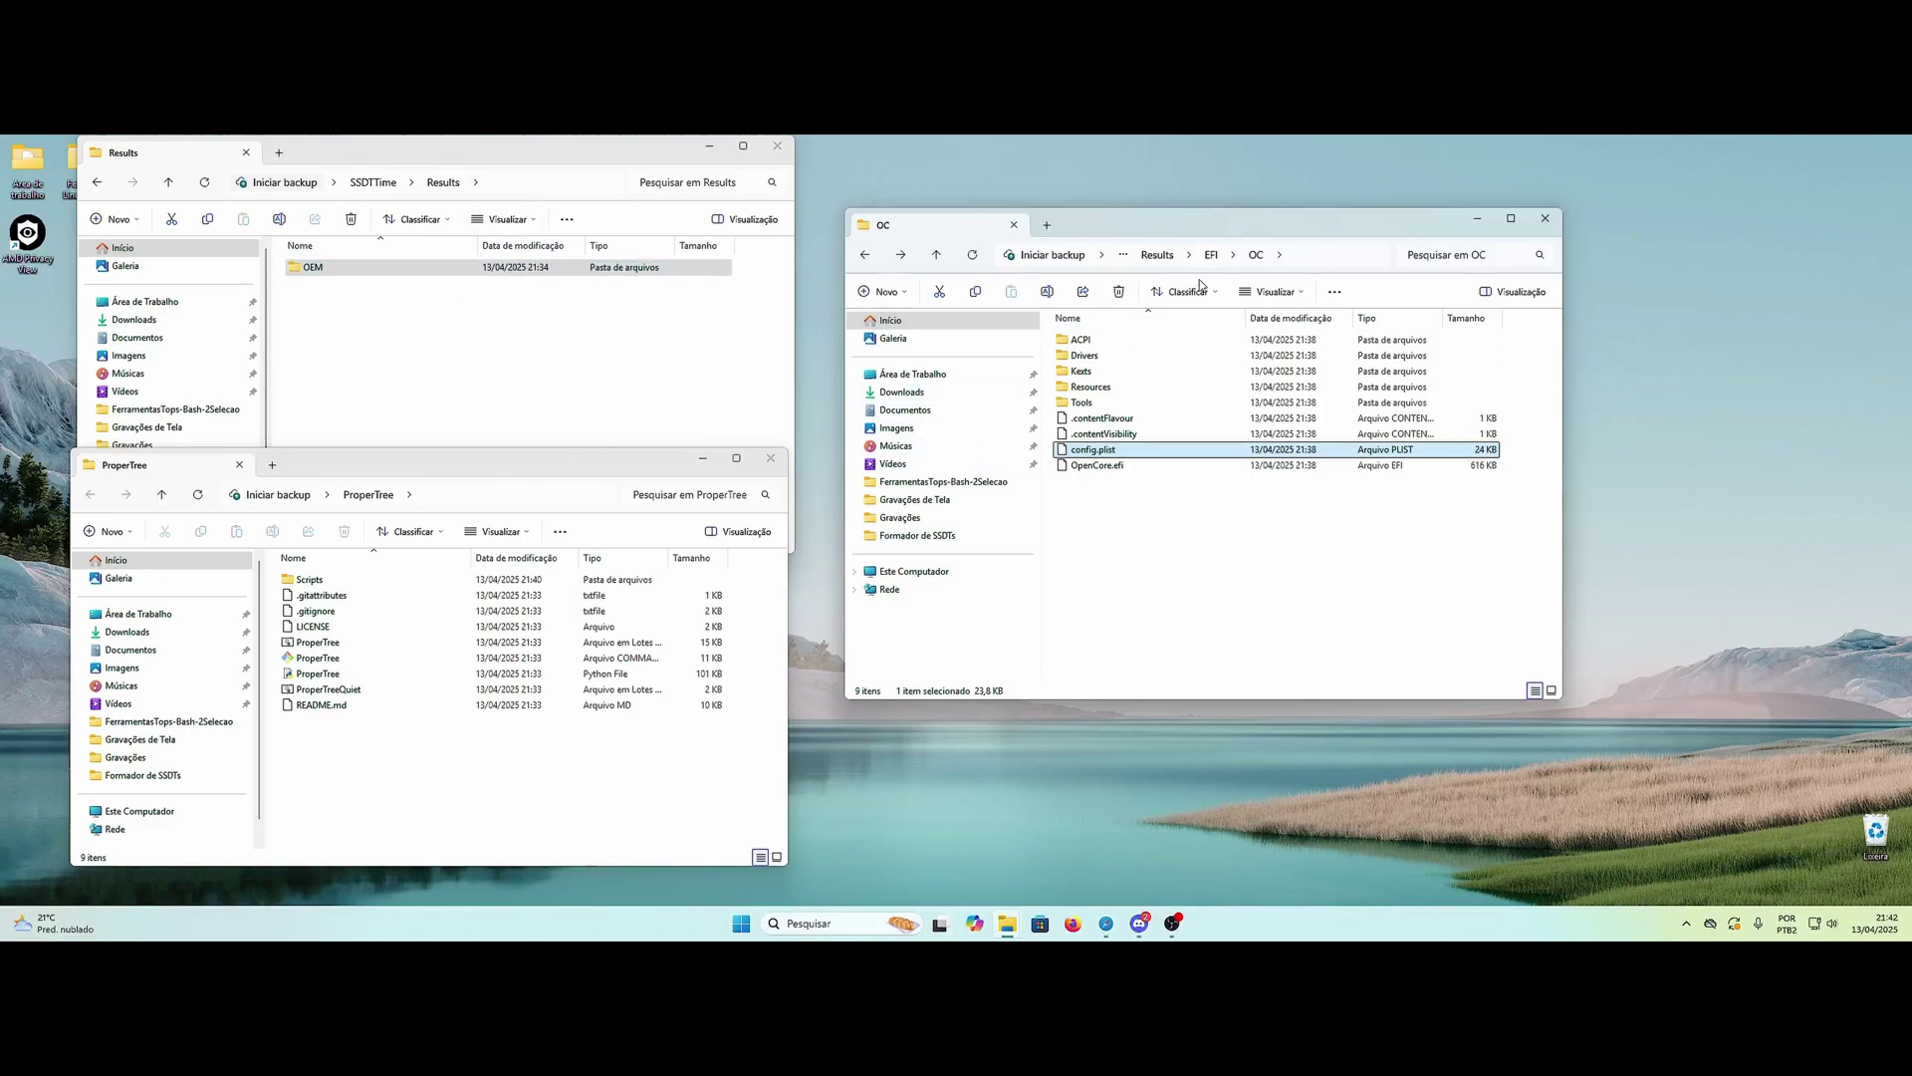
left_click_drag(1222, 235, 1231, 221)
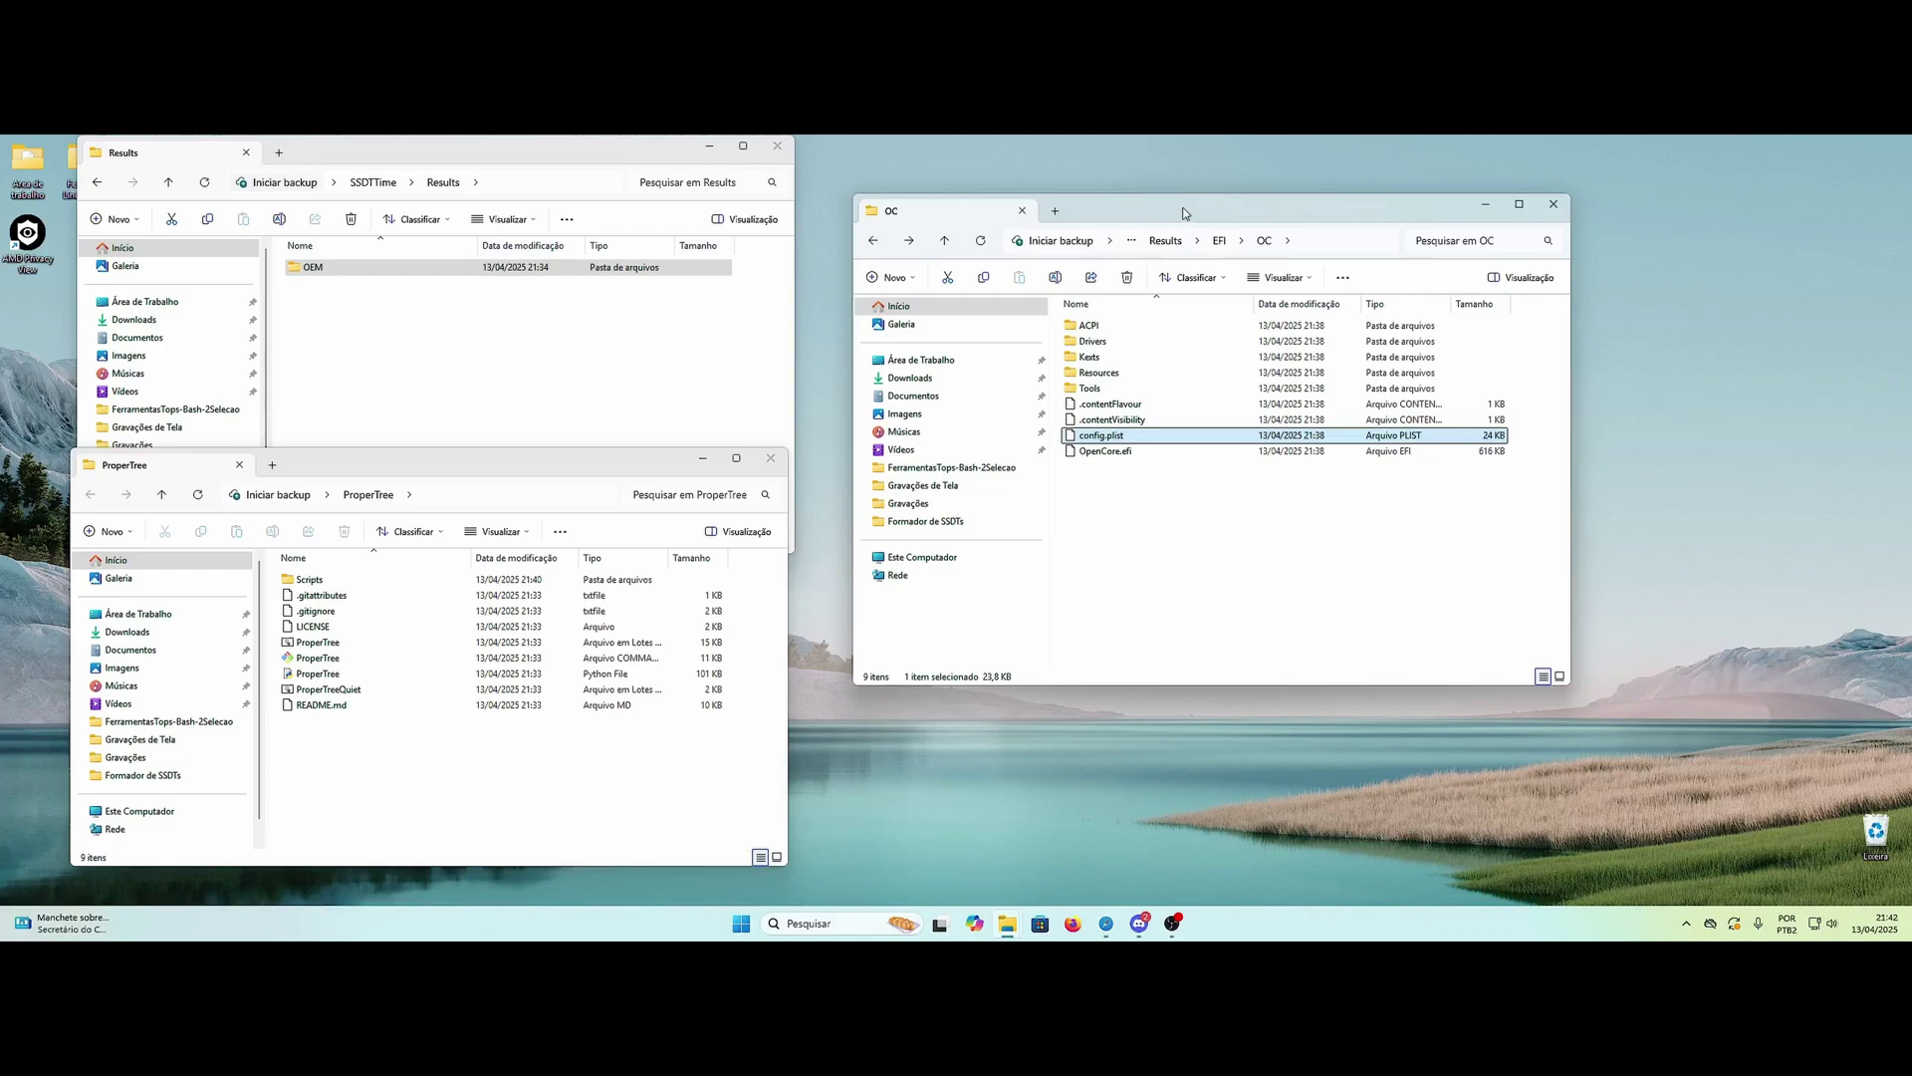
left_click_drag(1165, 205, 1116, 204)
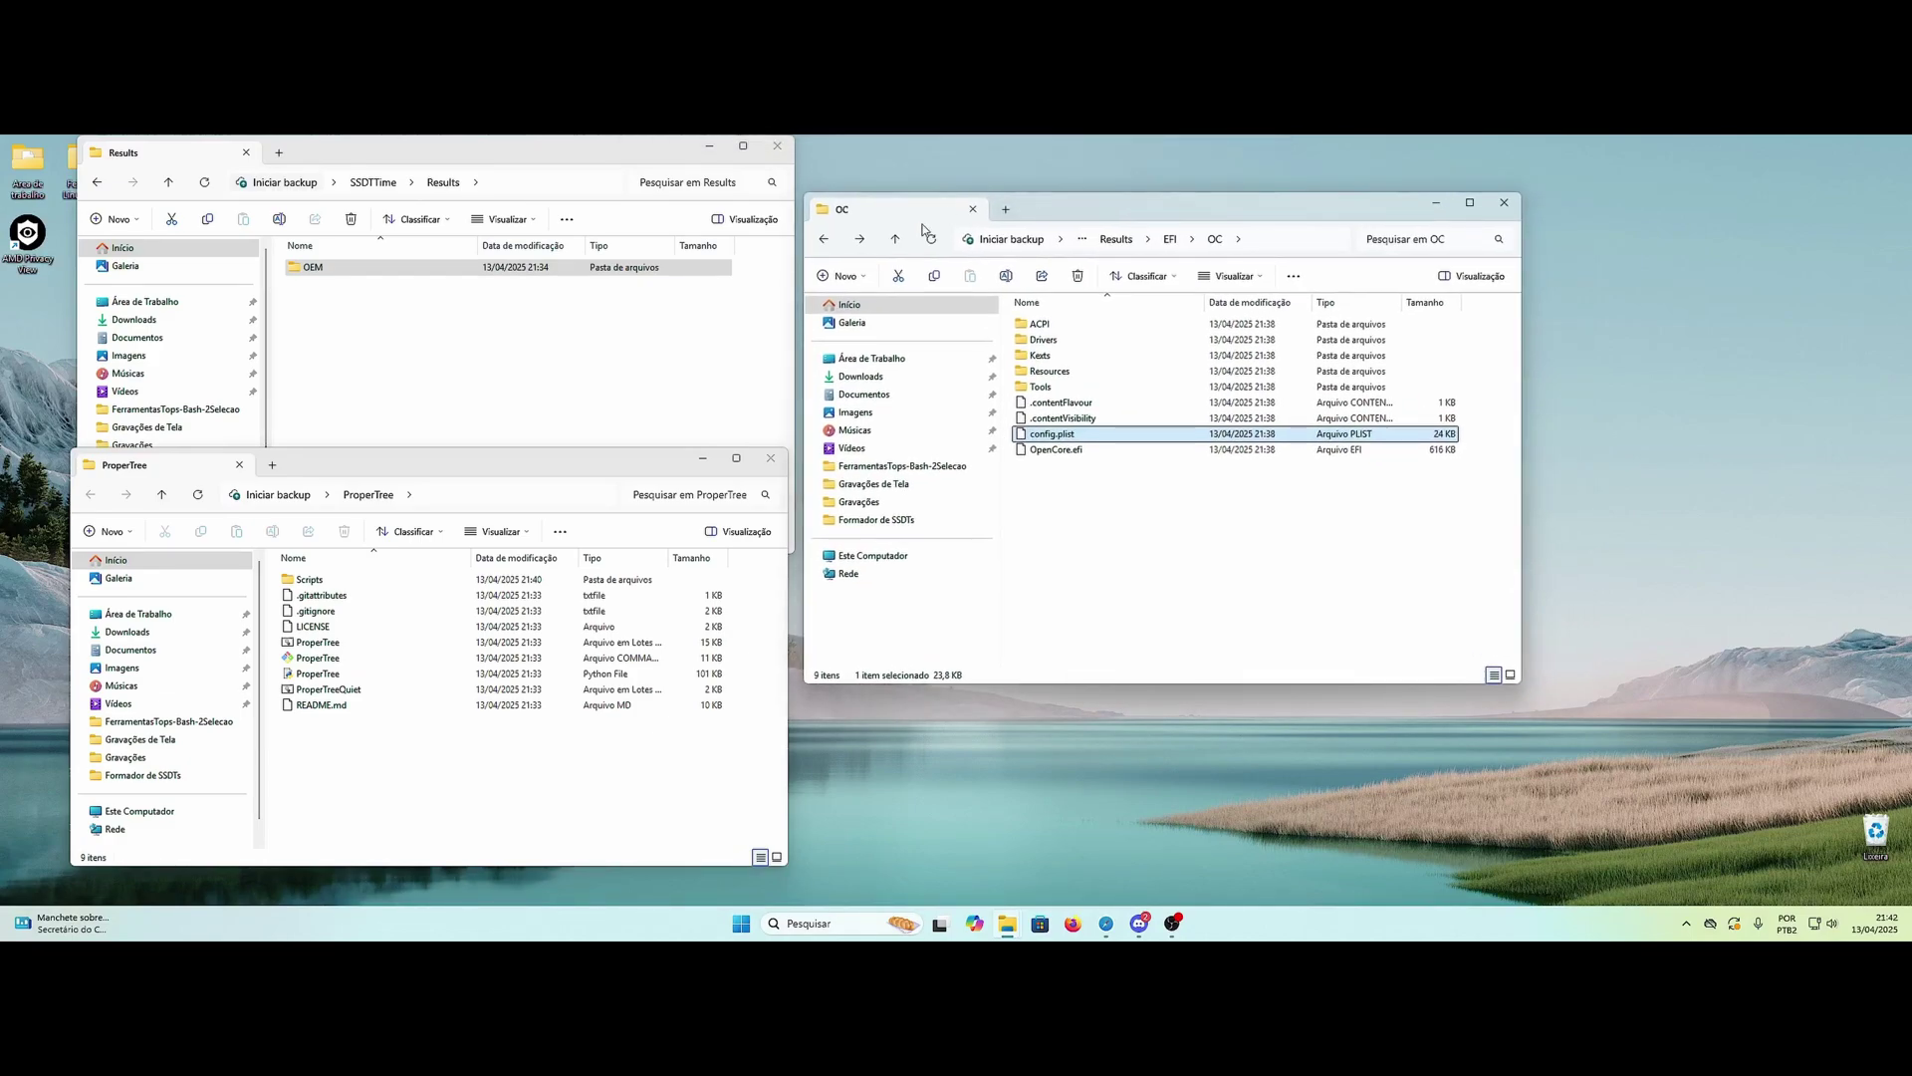
left_click_drag(539, 468, 585, 484)
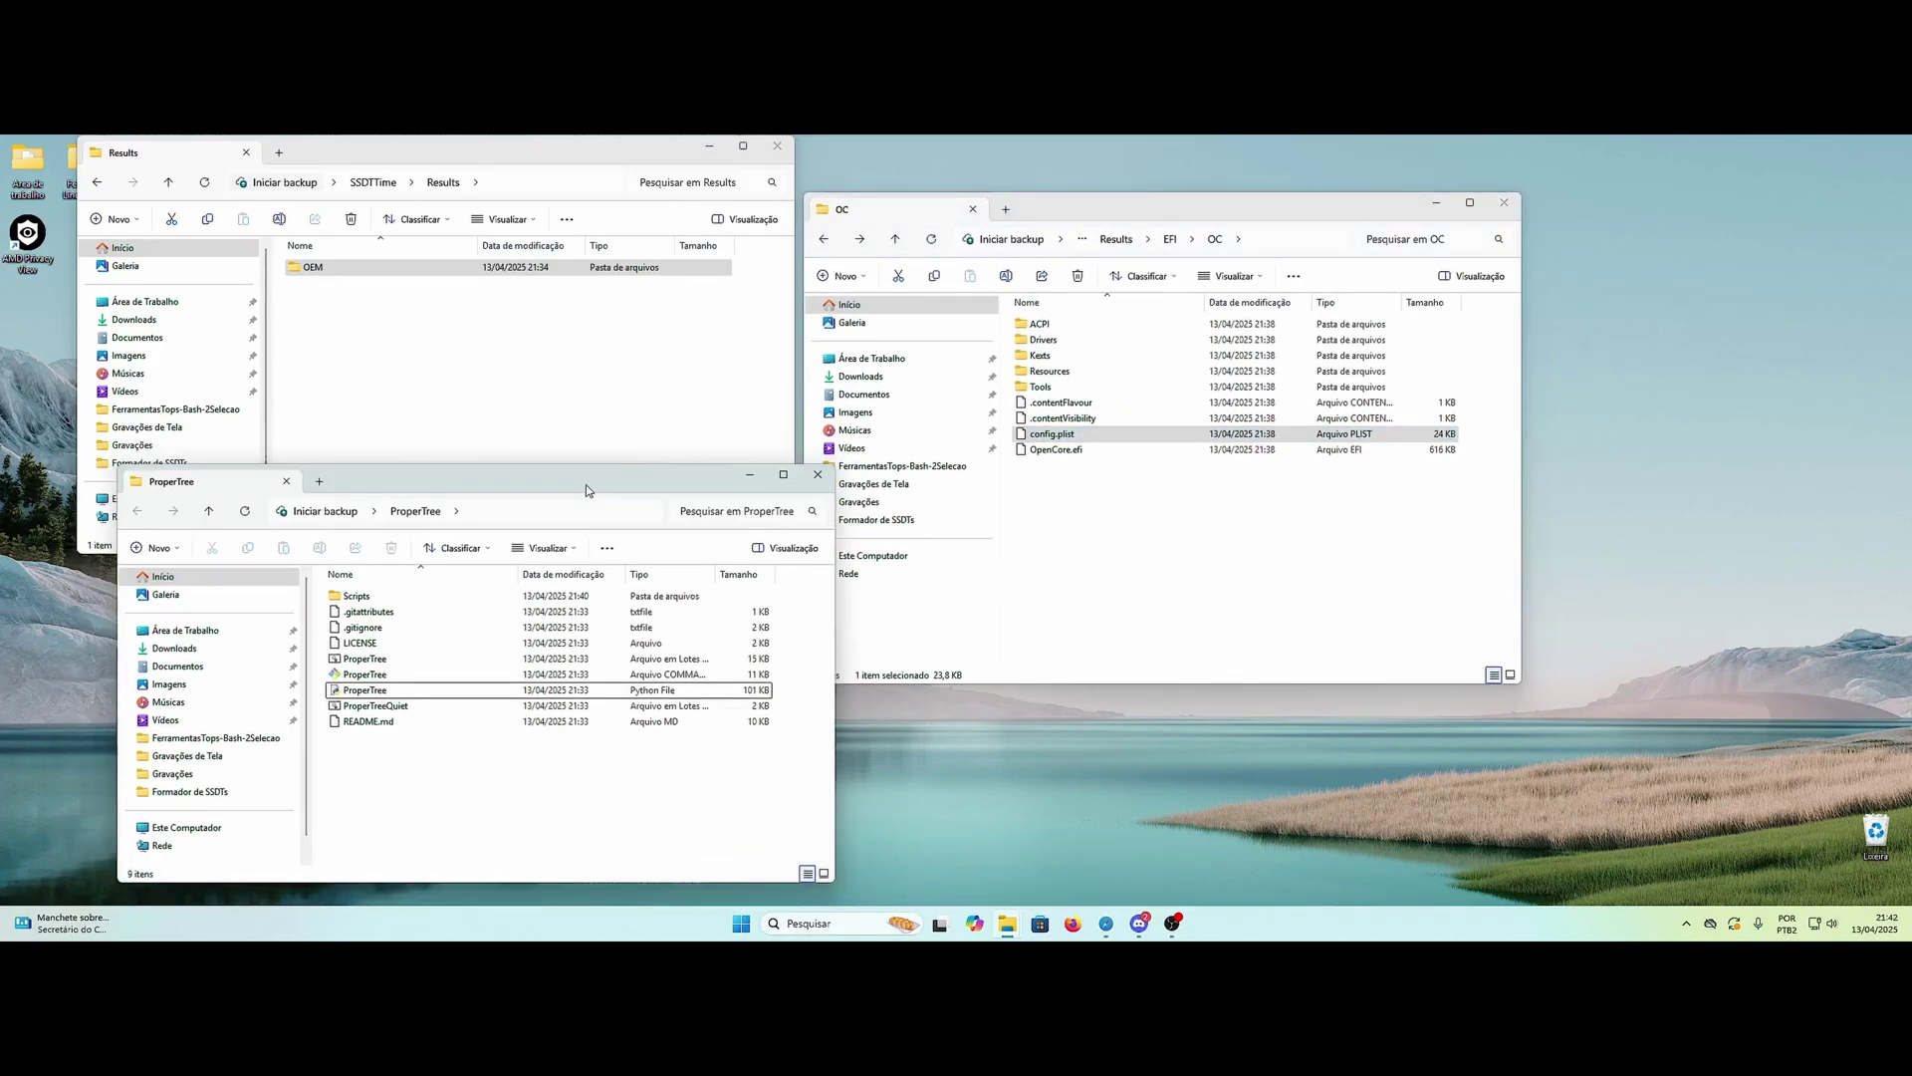